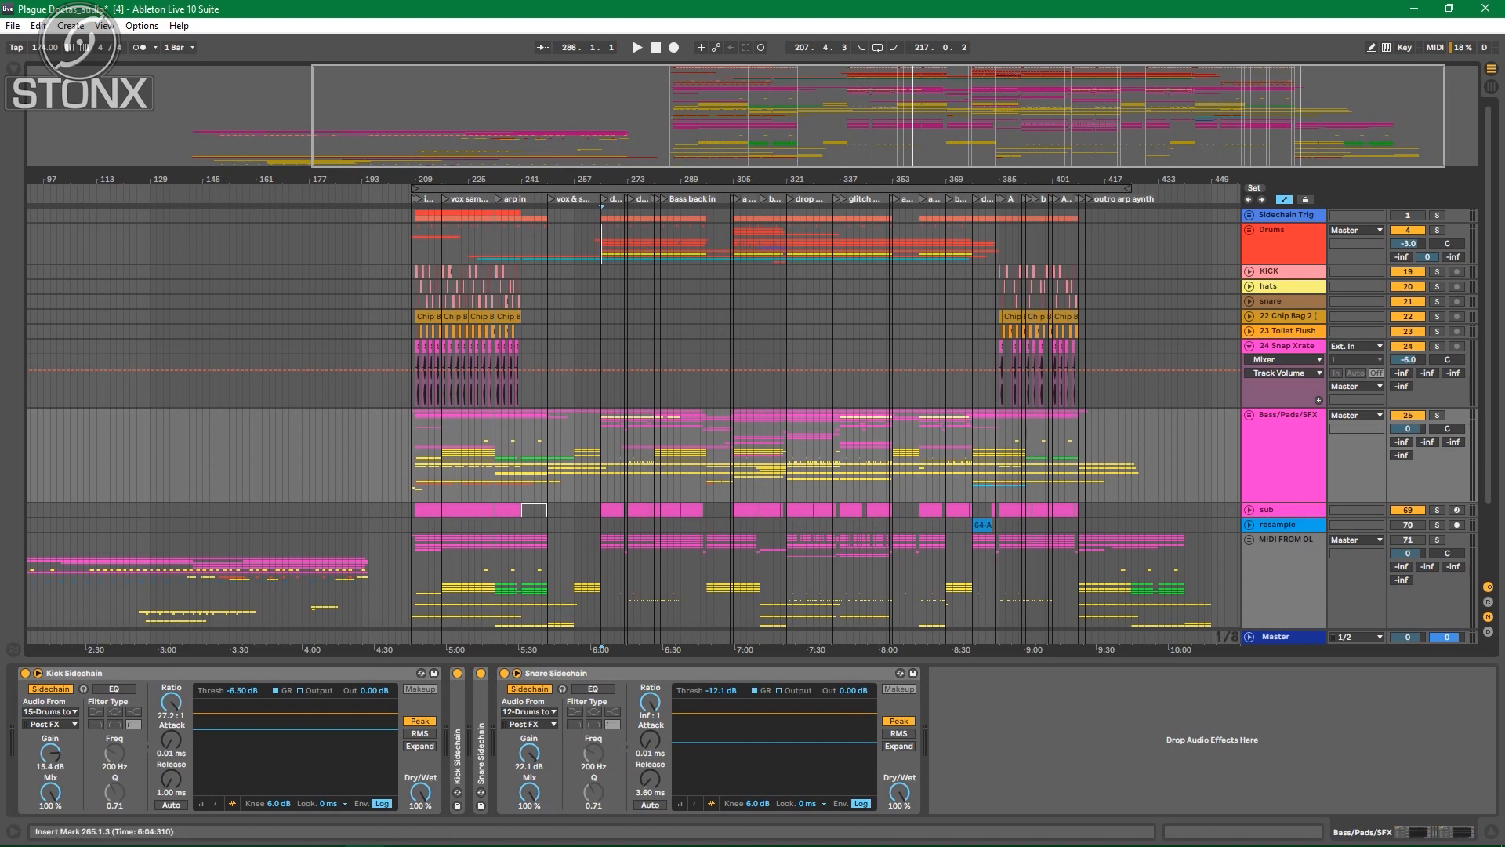
Step: Play the arrangement from bar 265, unfold the Drums group and look through its tracks
key(space)
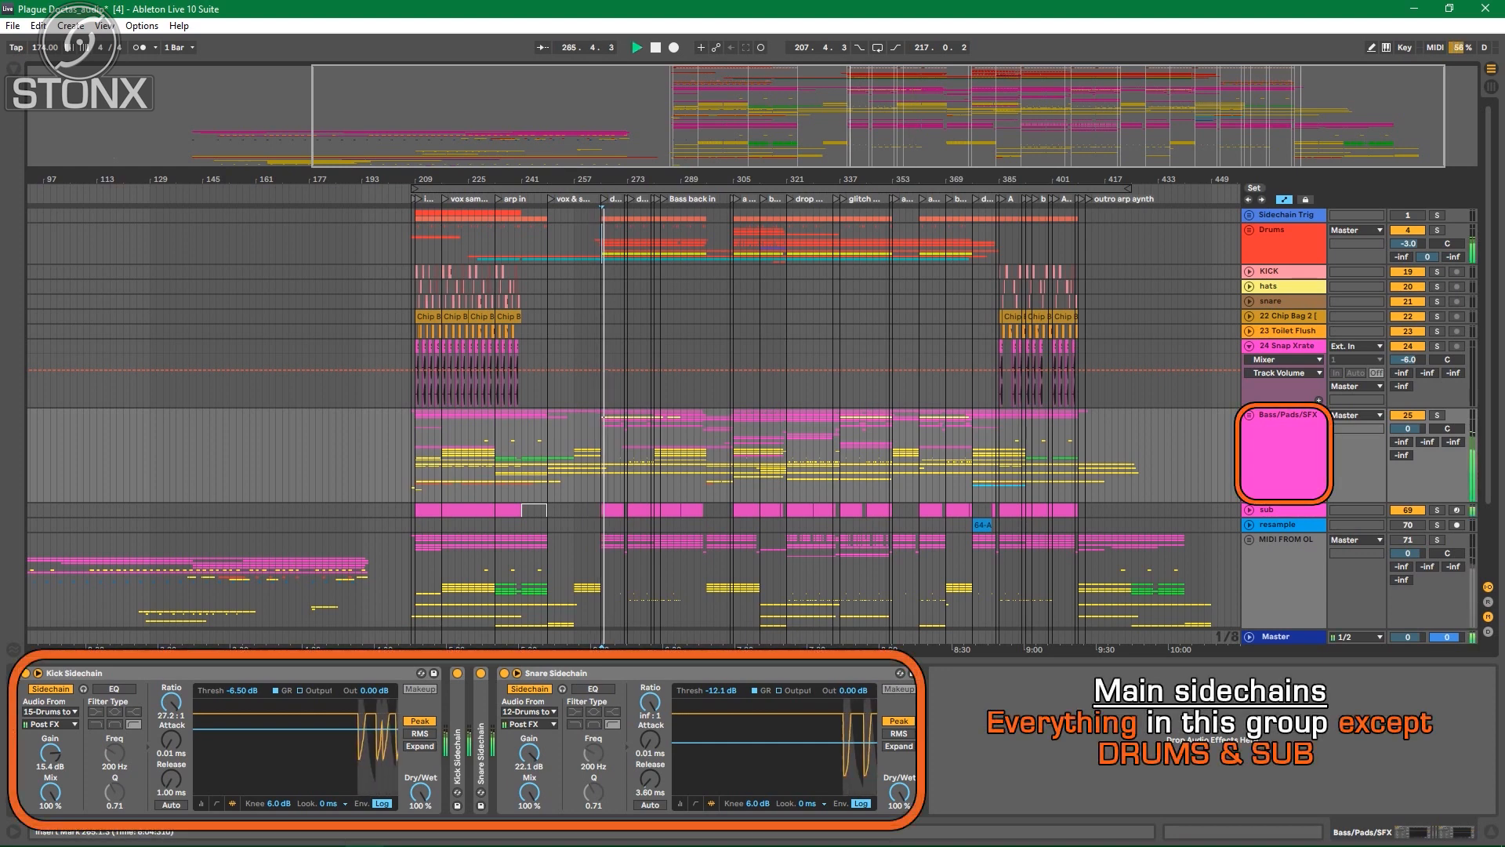
click(1249, 230)
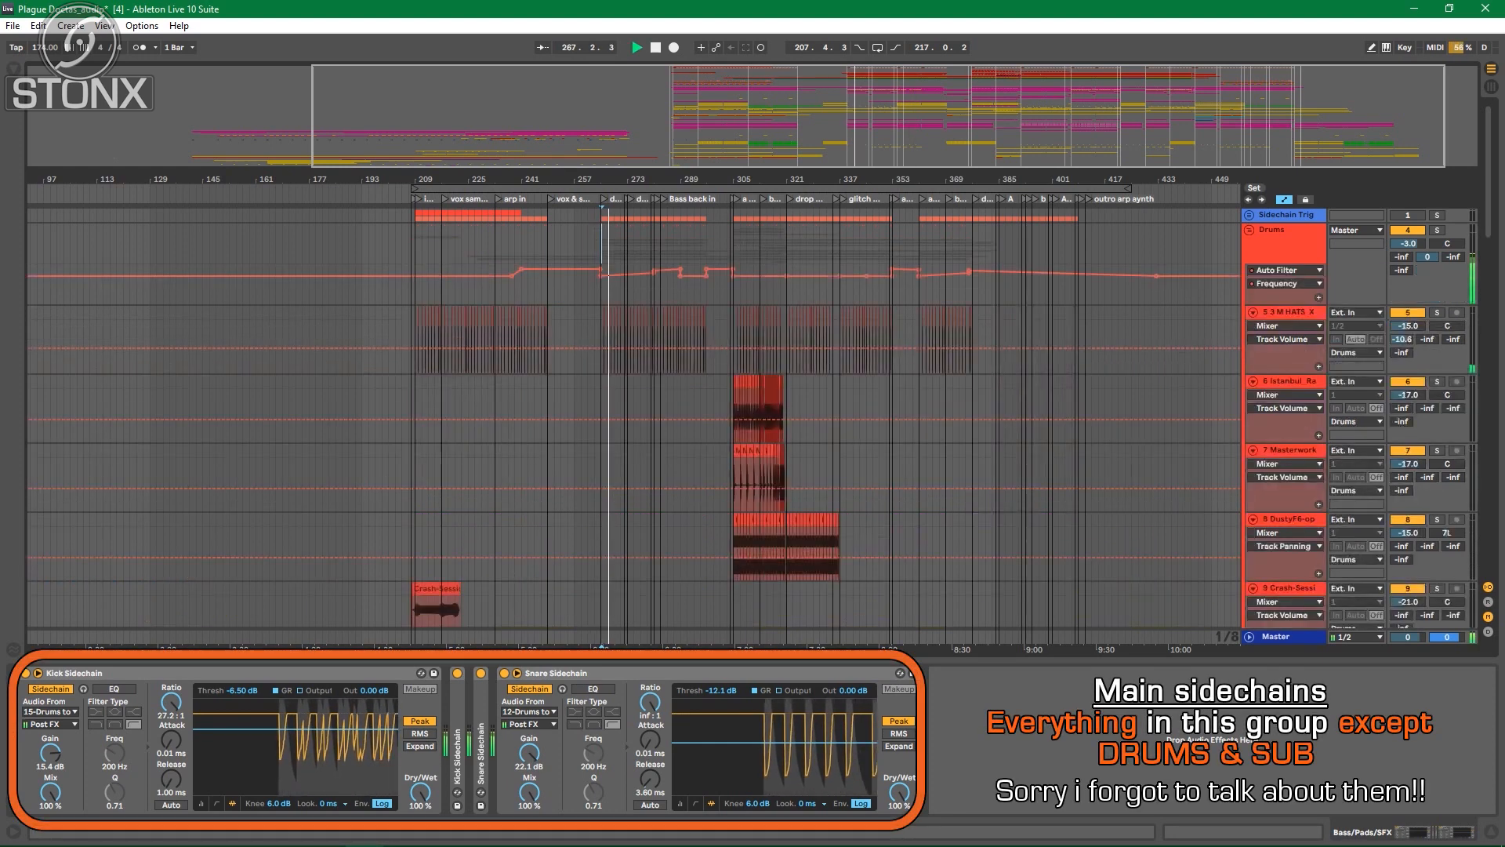
scroll(627, 416, down, 10)
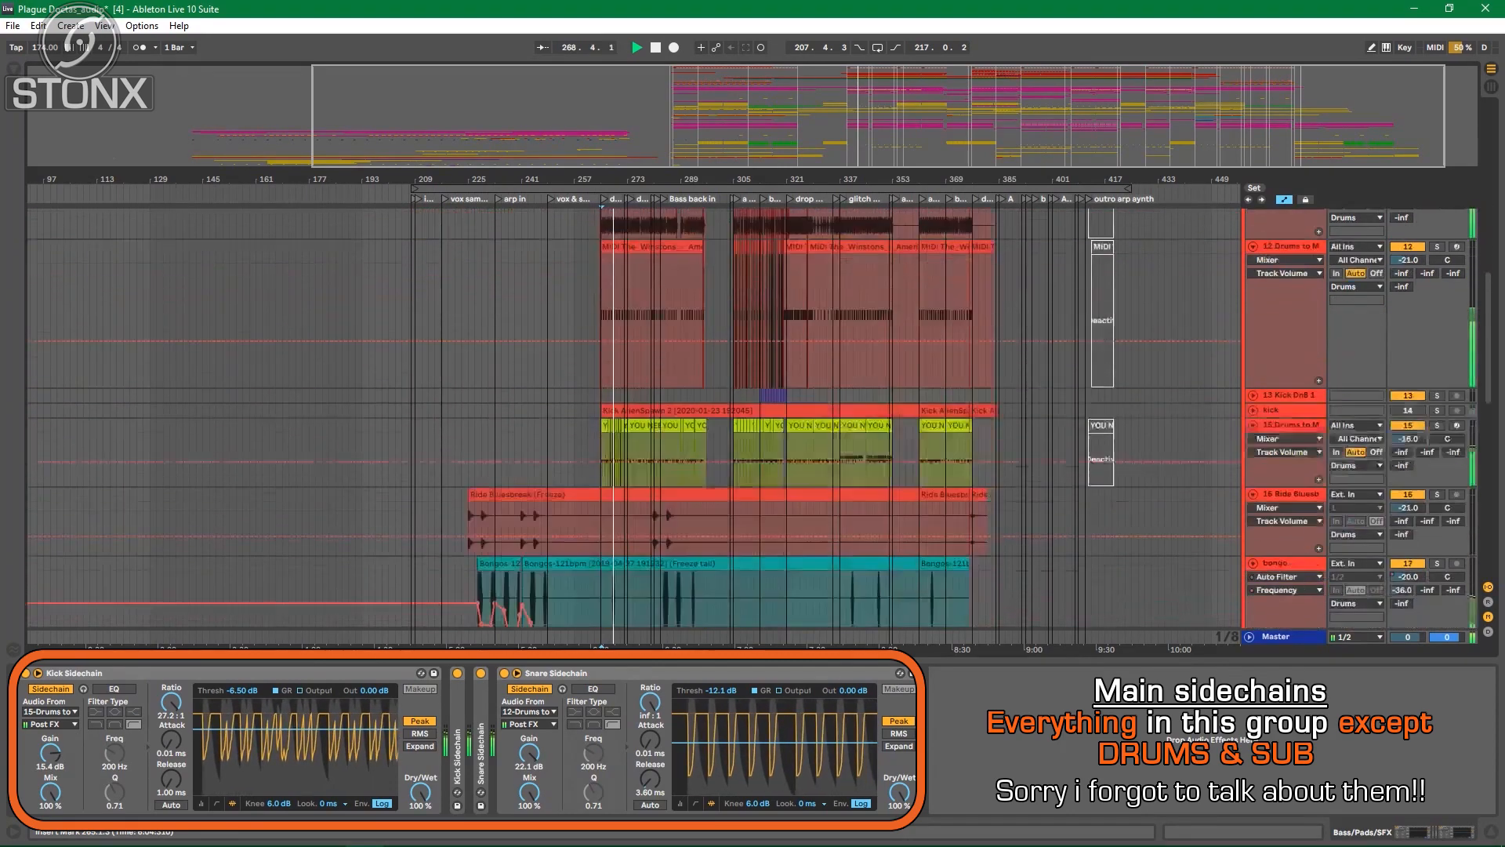
scroll(627, 416, down, 10)
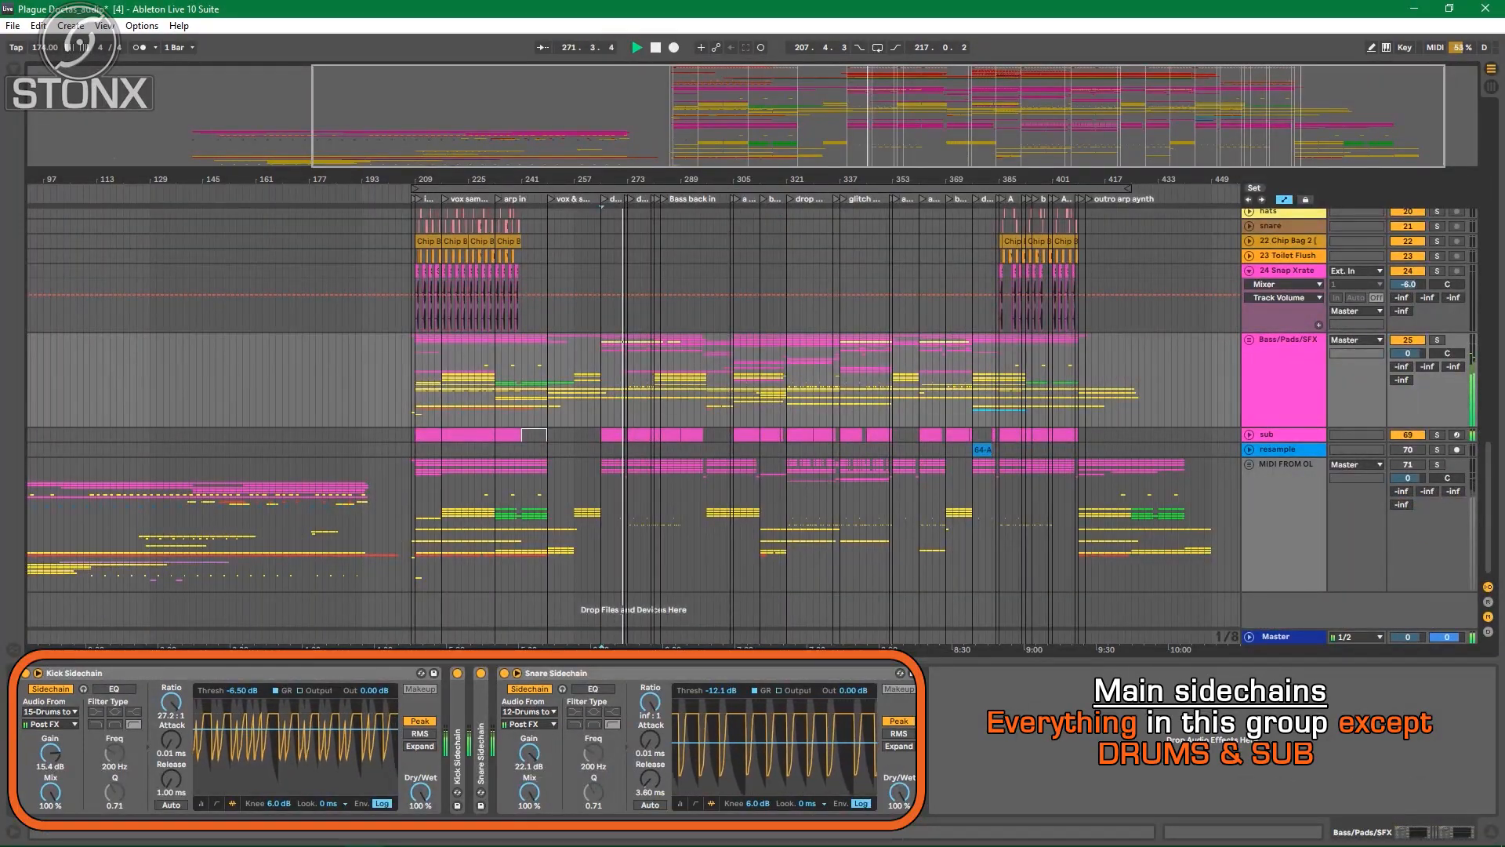
Step: Unfold the Bass/Pads/SFX group with its Bass and Midi subgroups and look through the bass layers during playback
click(1249, 339)
scroll(1249, 339, down, 4)
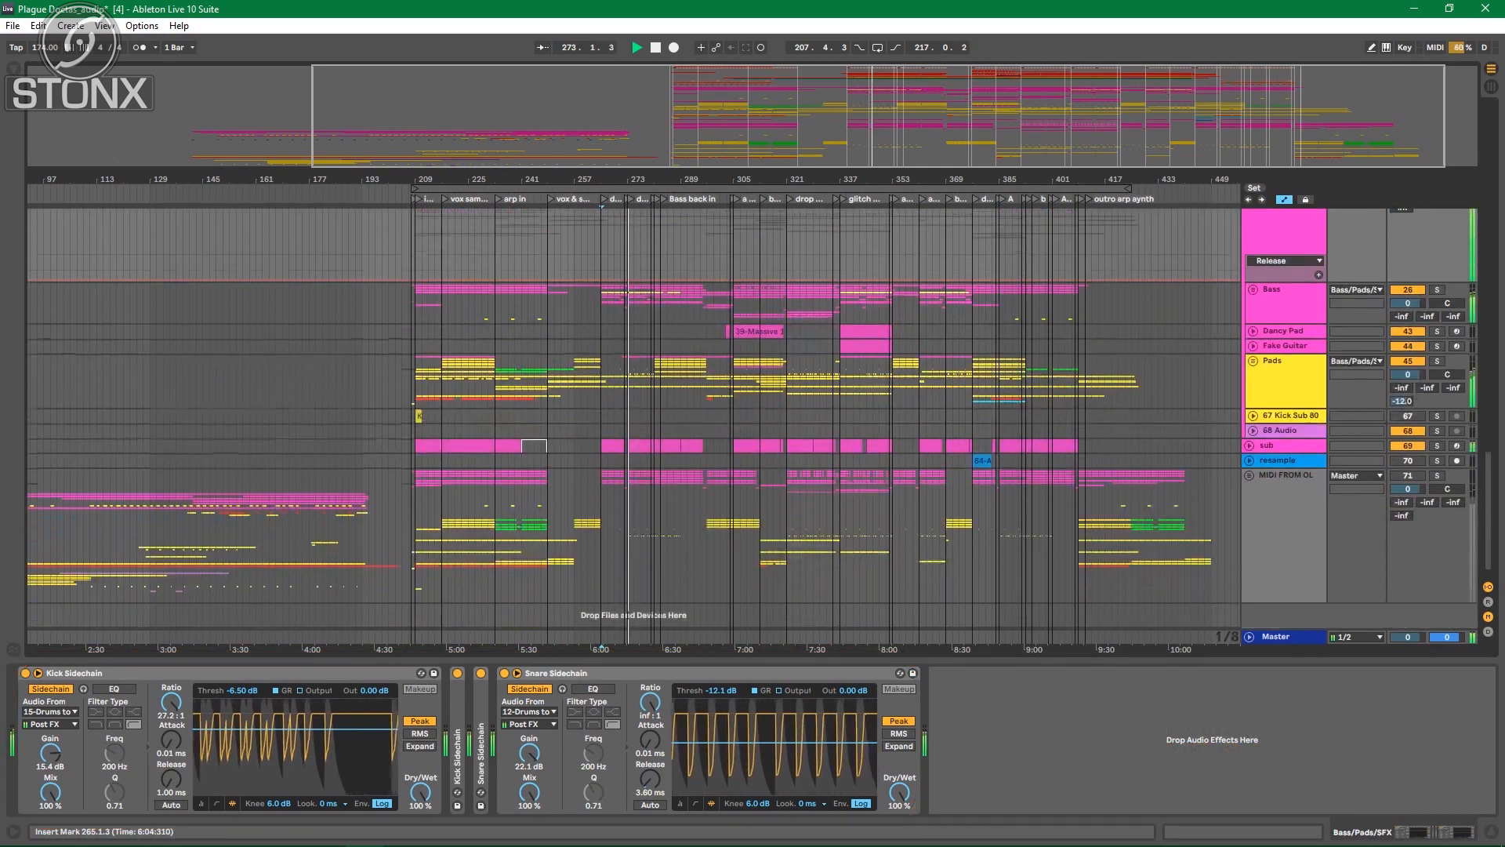
click(1282, 291)
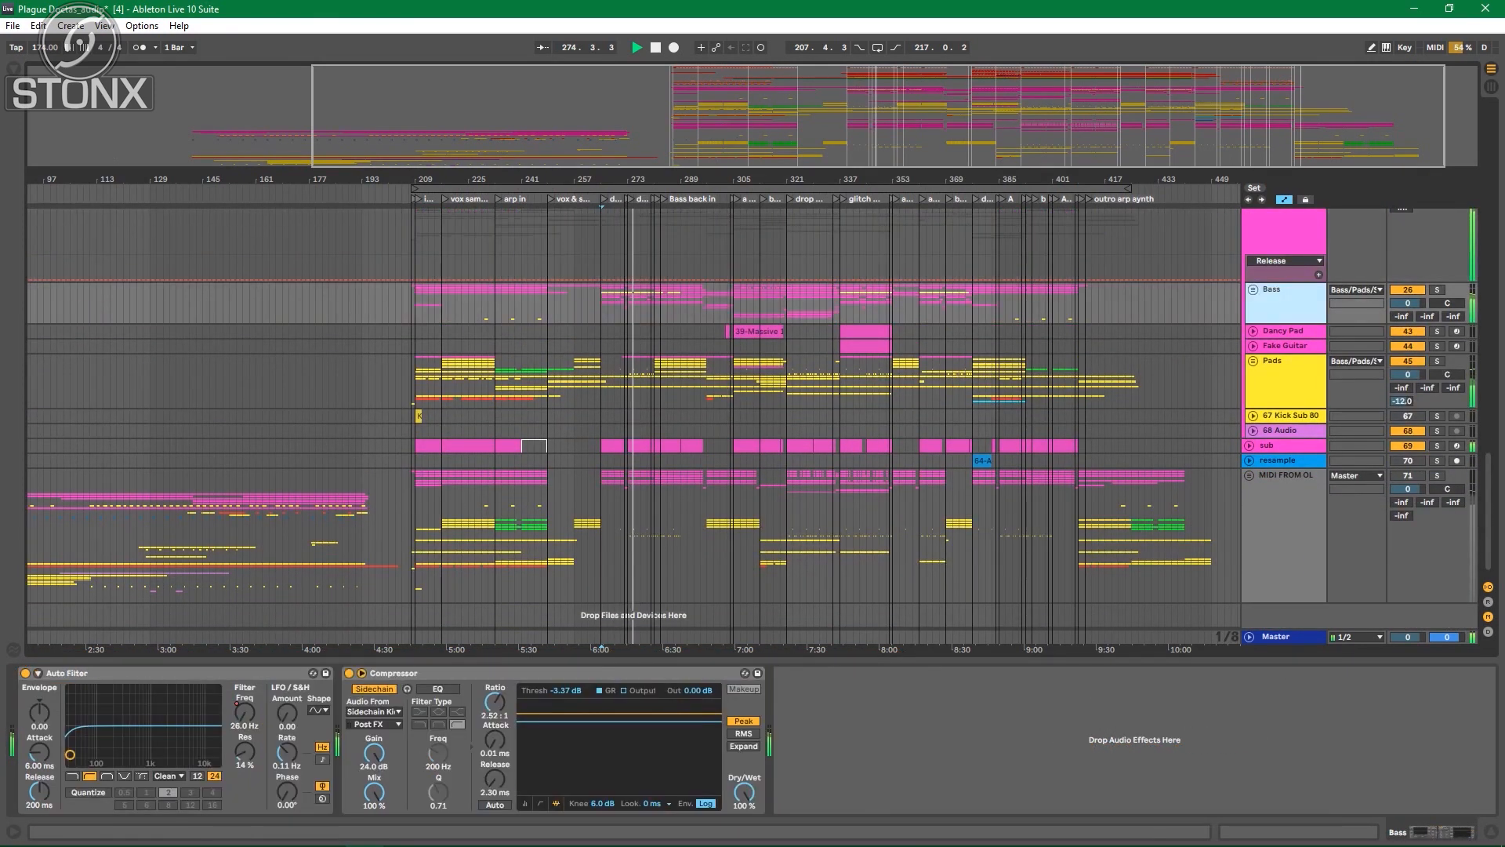
click(1254, 290)
scroll(1254, 290, down, 3)
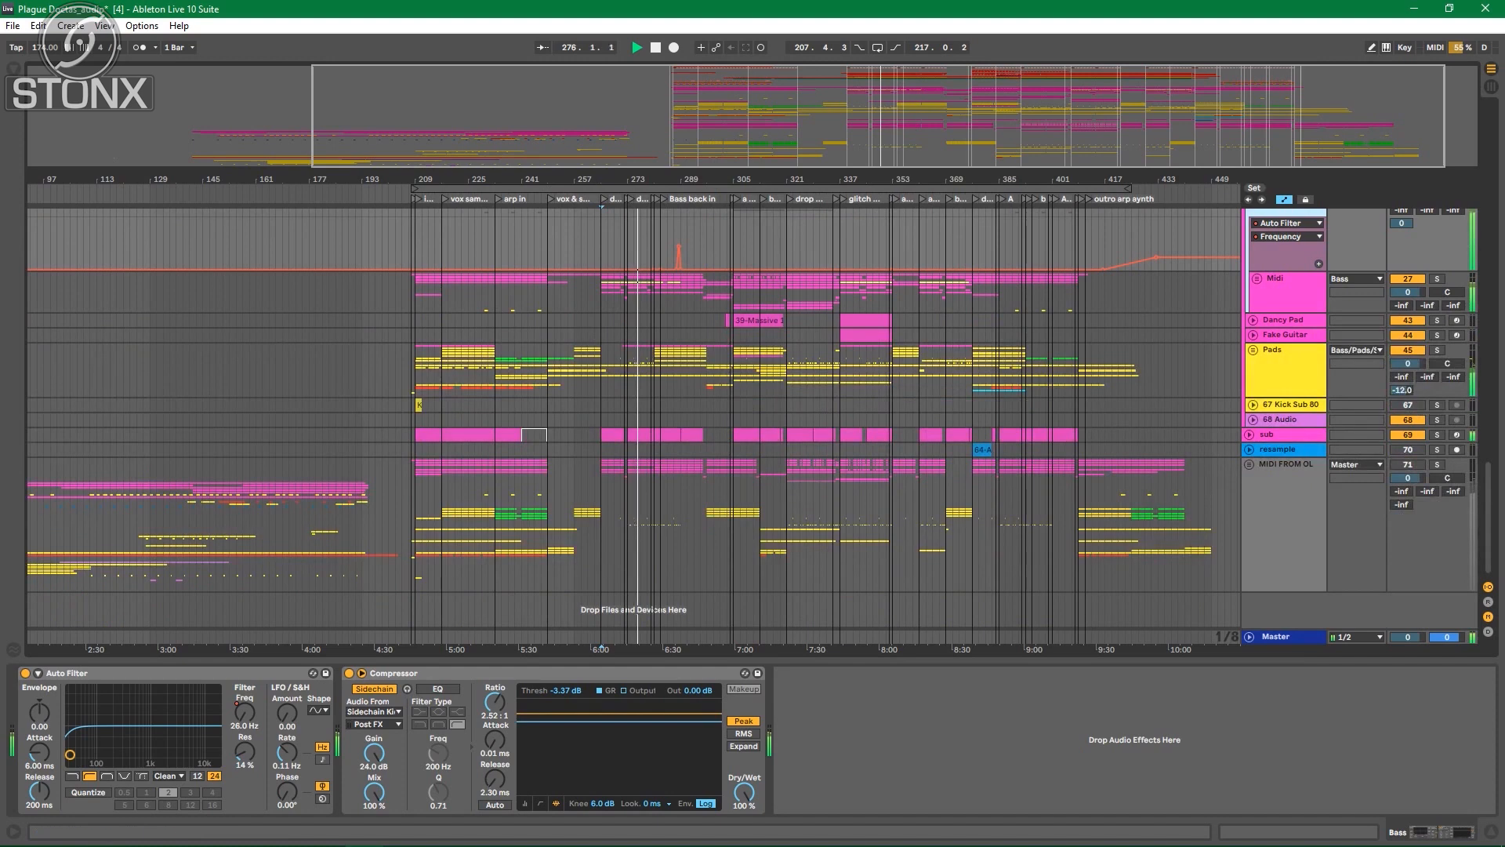
click(1257, 279)
scroll(1257, 280, down, 6)
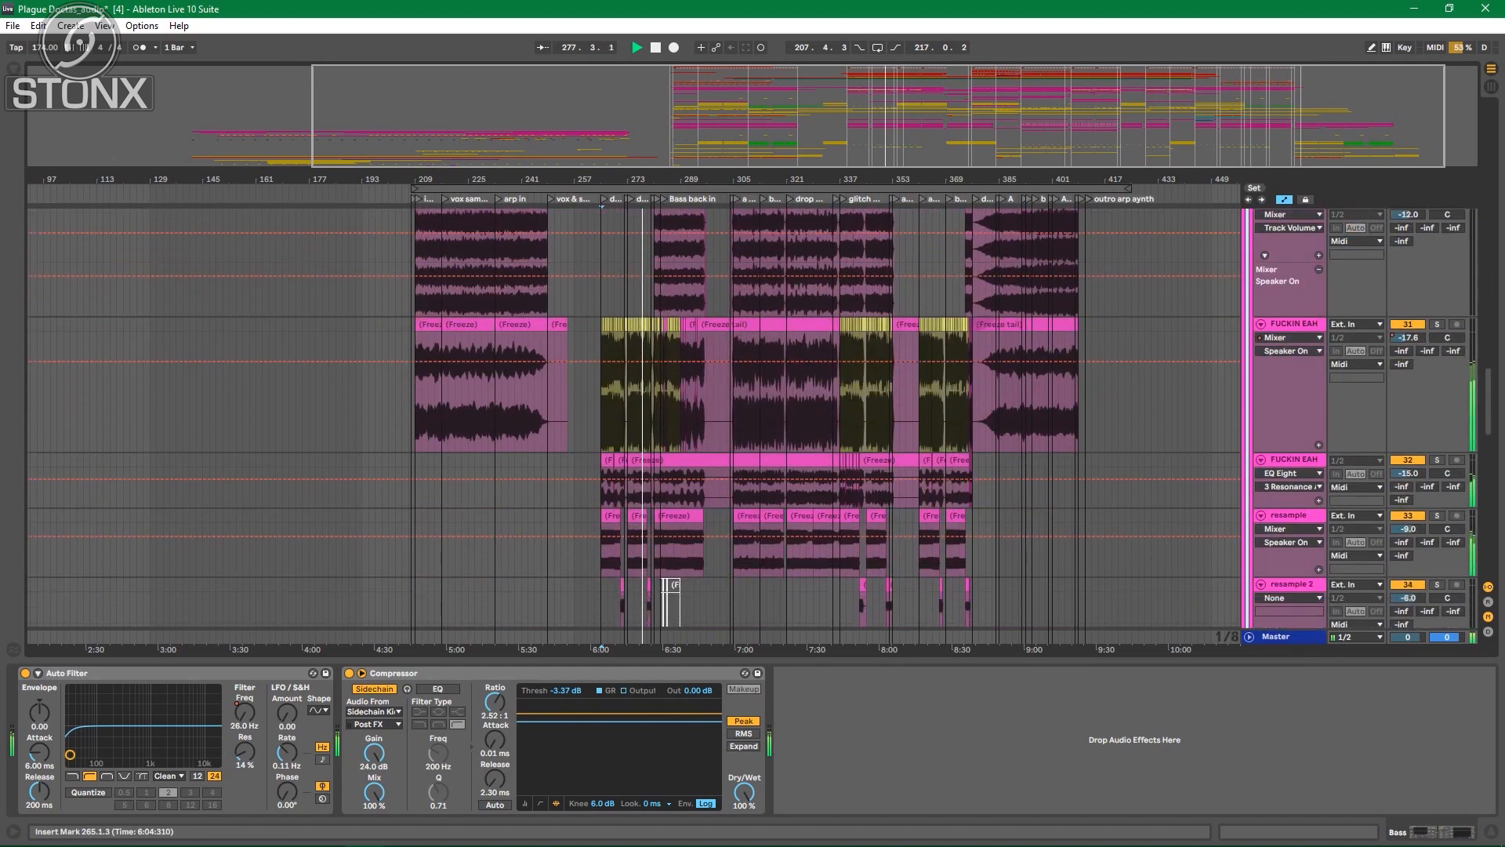
scroll(1257, 279, down, 8)
scroll(634, 417, down, 10)
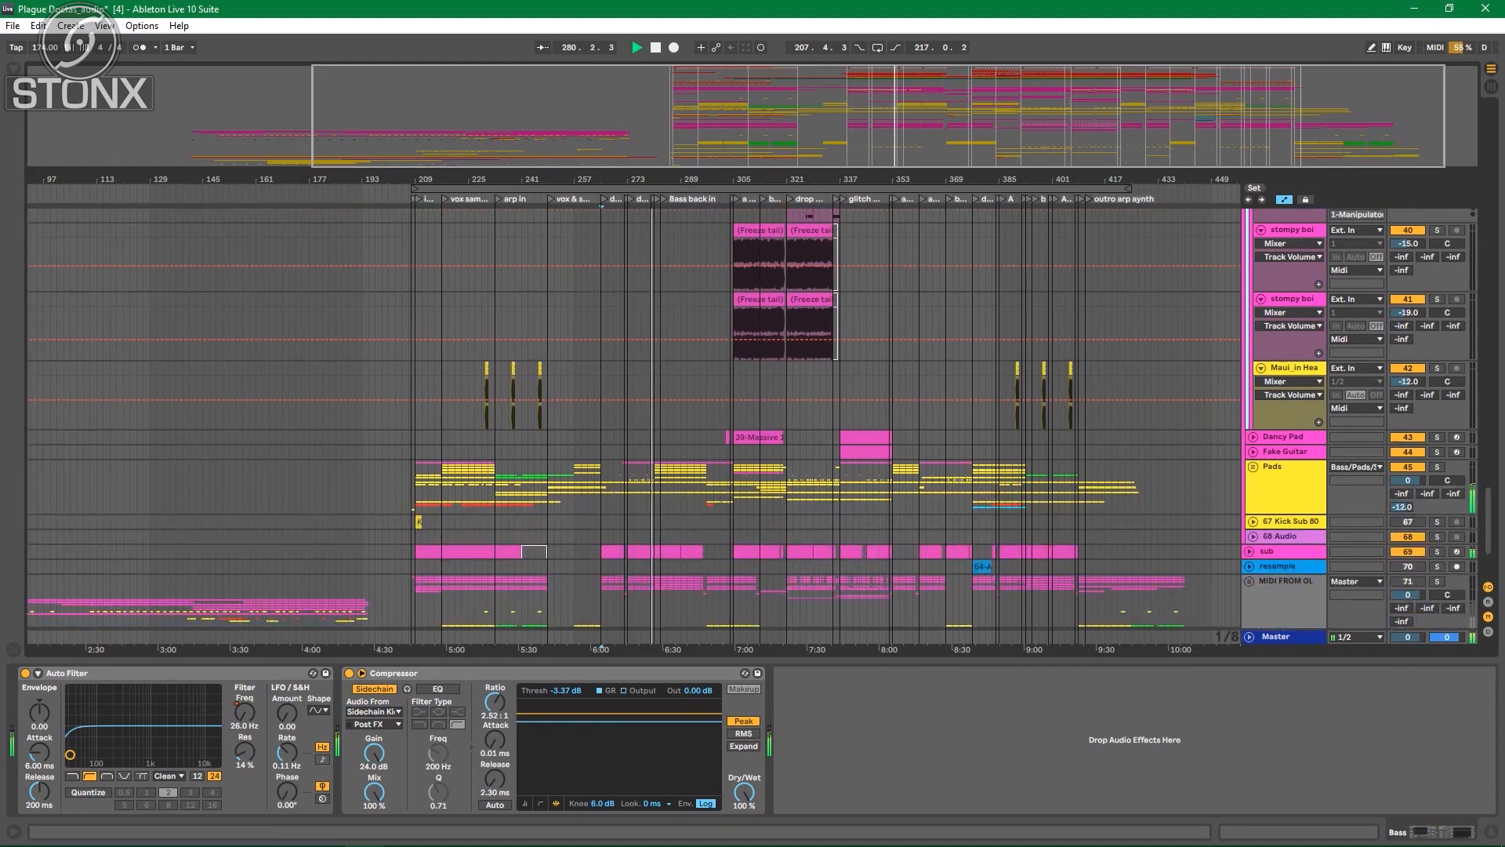
Step: Unfold the Pads group and its vox subgroup and review the vocal, choir, orchestral, riser and arp tracks
click(1253, 466)
scroll(1253, 466, down, 9)
scroll(1252, 467, up, 1)
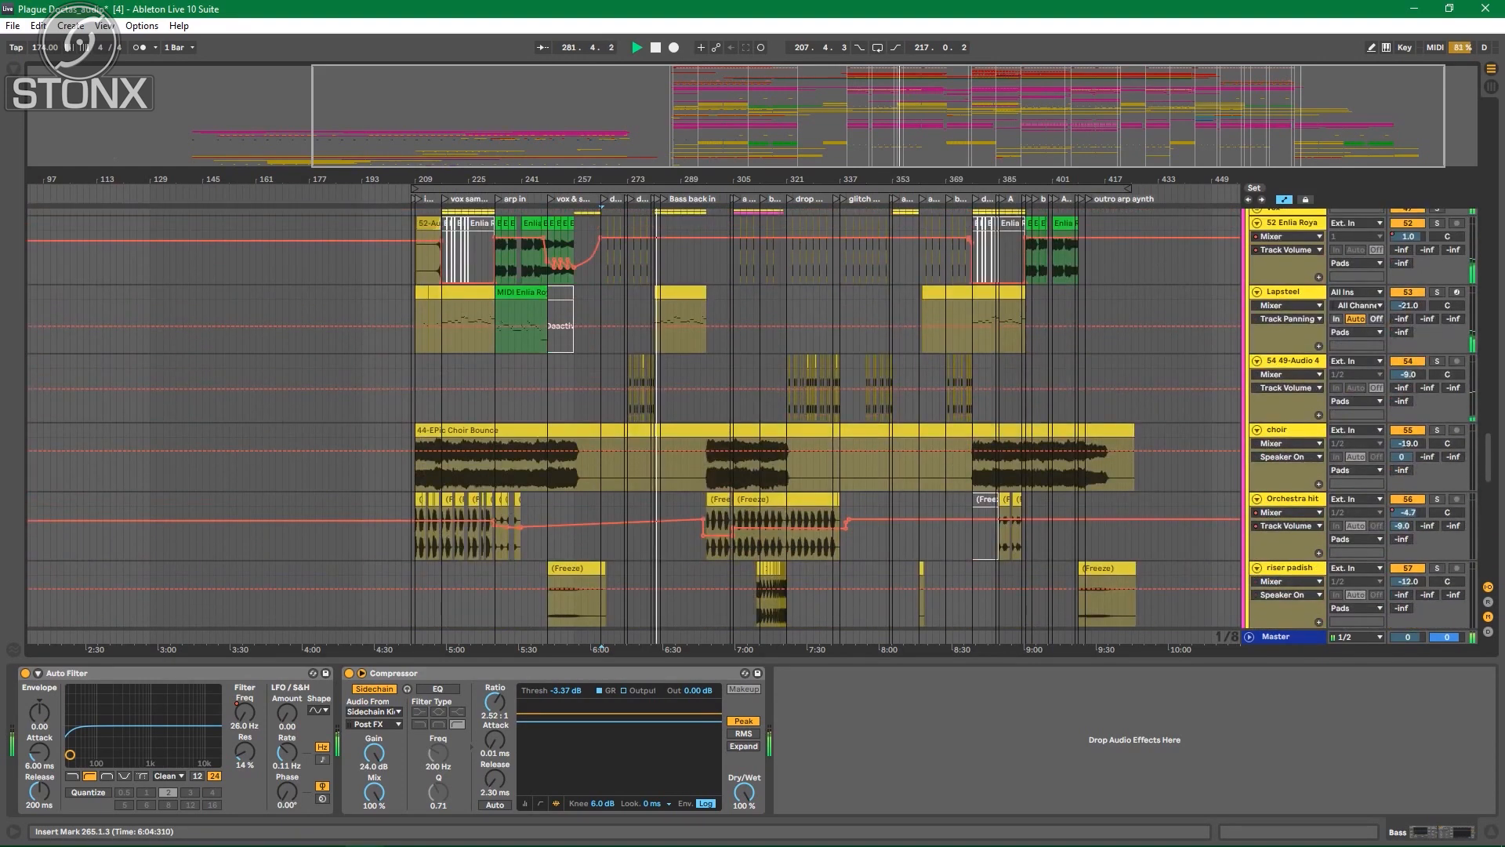
scroll(634, 417, down, 1)
scroll(634, 417, up, 3)
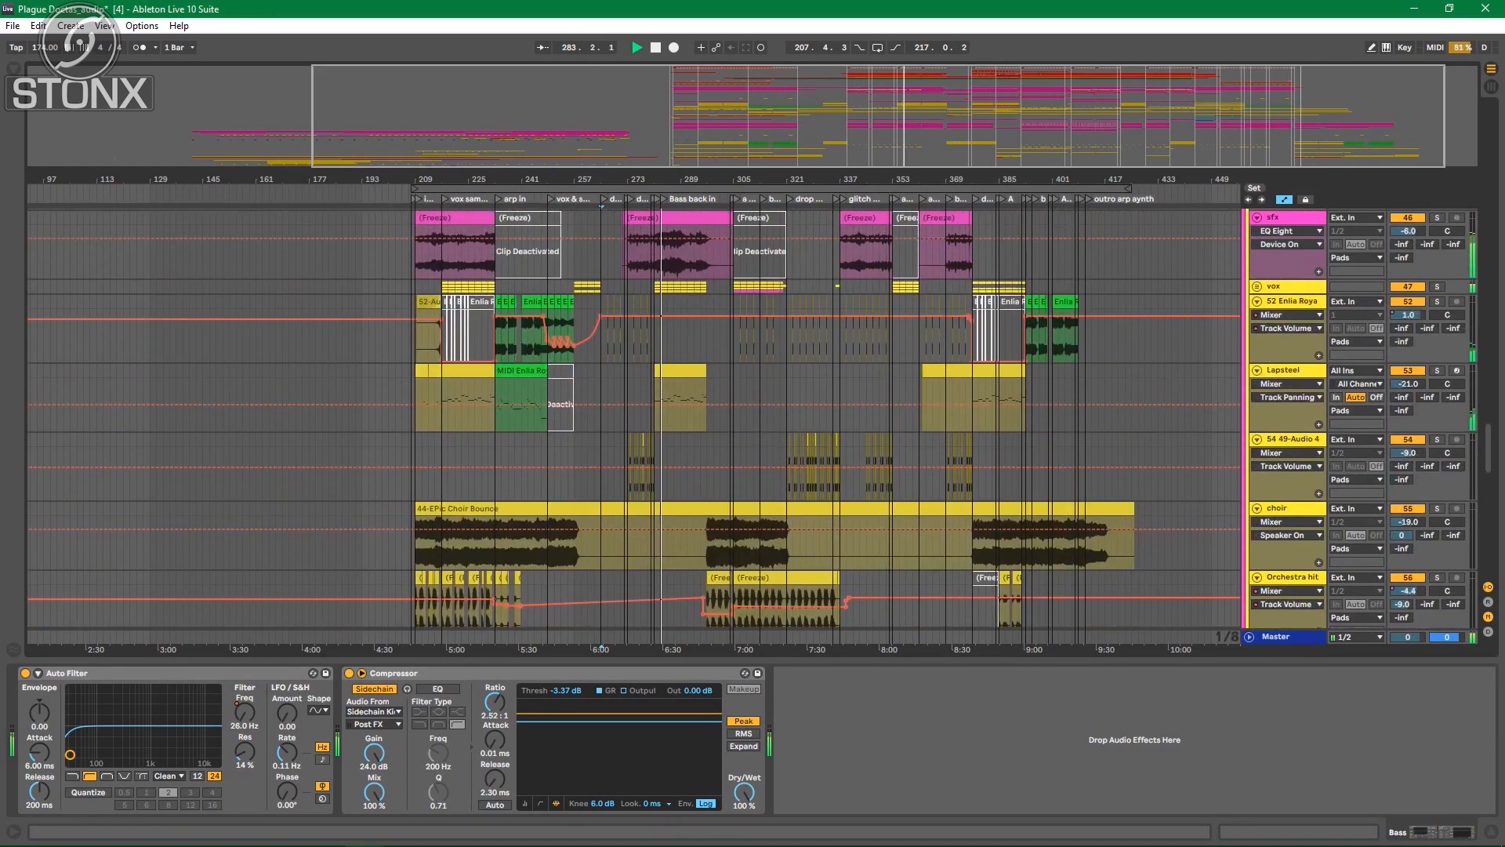
scroll(634, 417, down, 1)
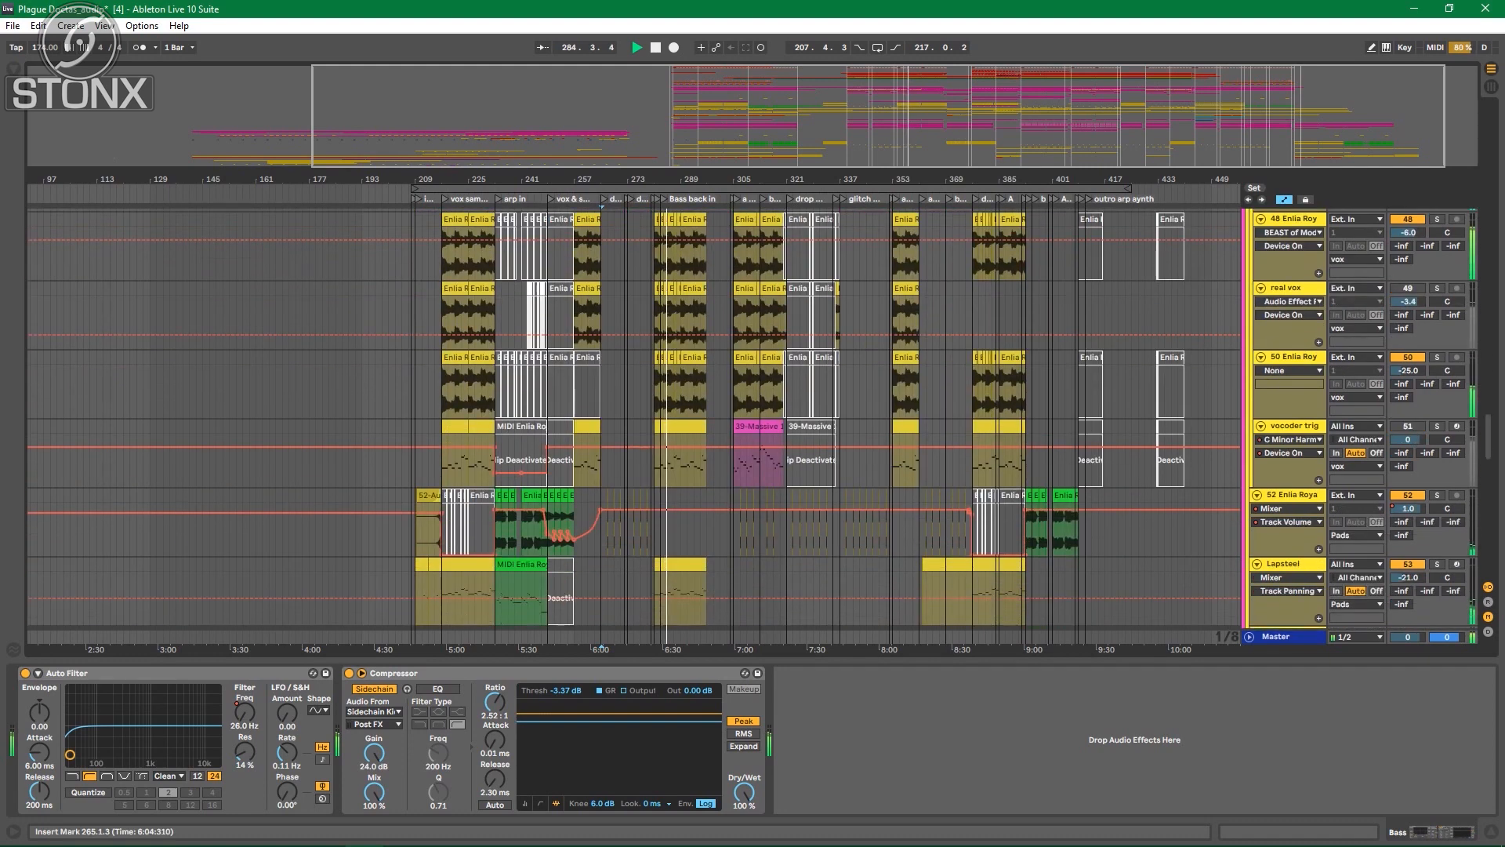
scroll(633, 417, down, 6)
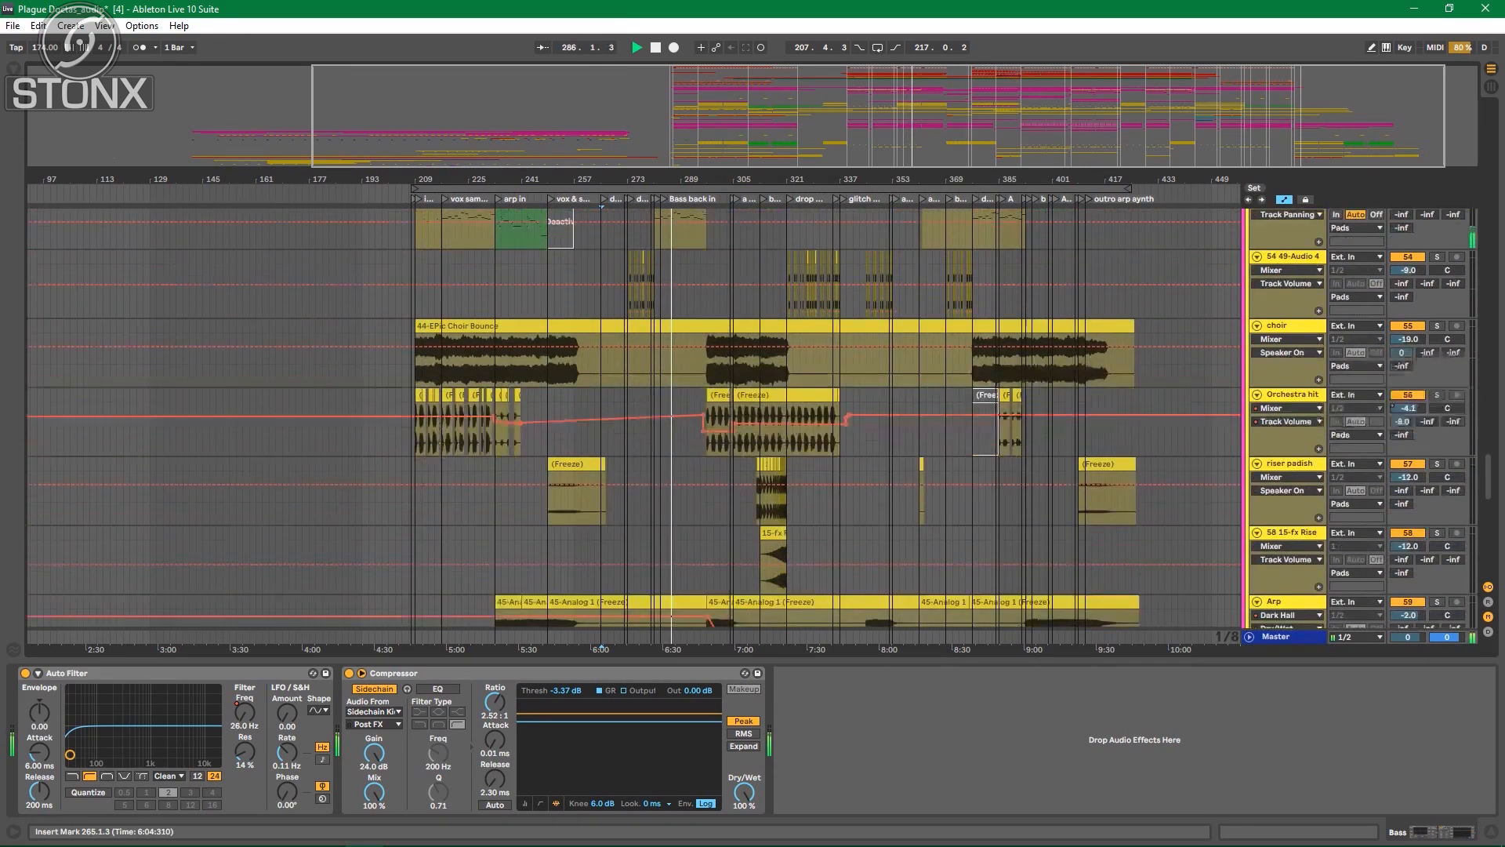
scroll(634, 417, down, 10)
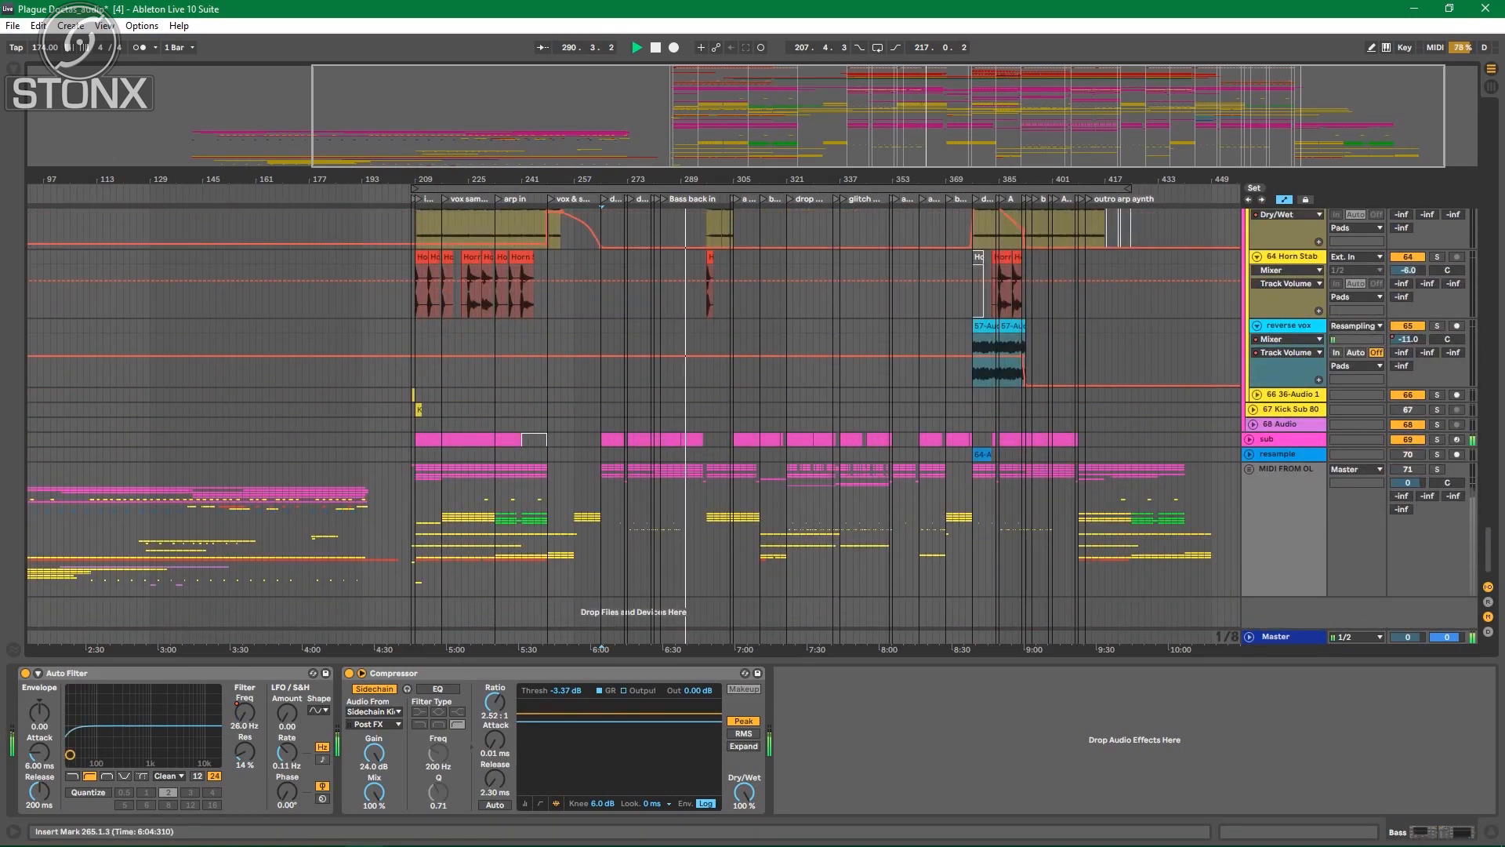
Step: Review the pad and bass tracks in reverse order up to the Drums group, stopping playback on the way
scroll(753, 417, up, 15)
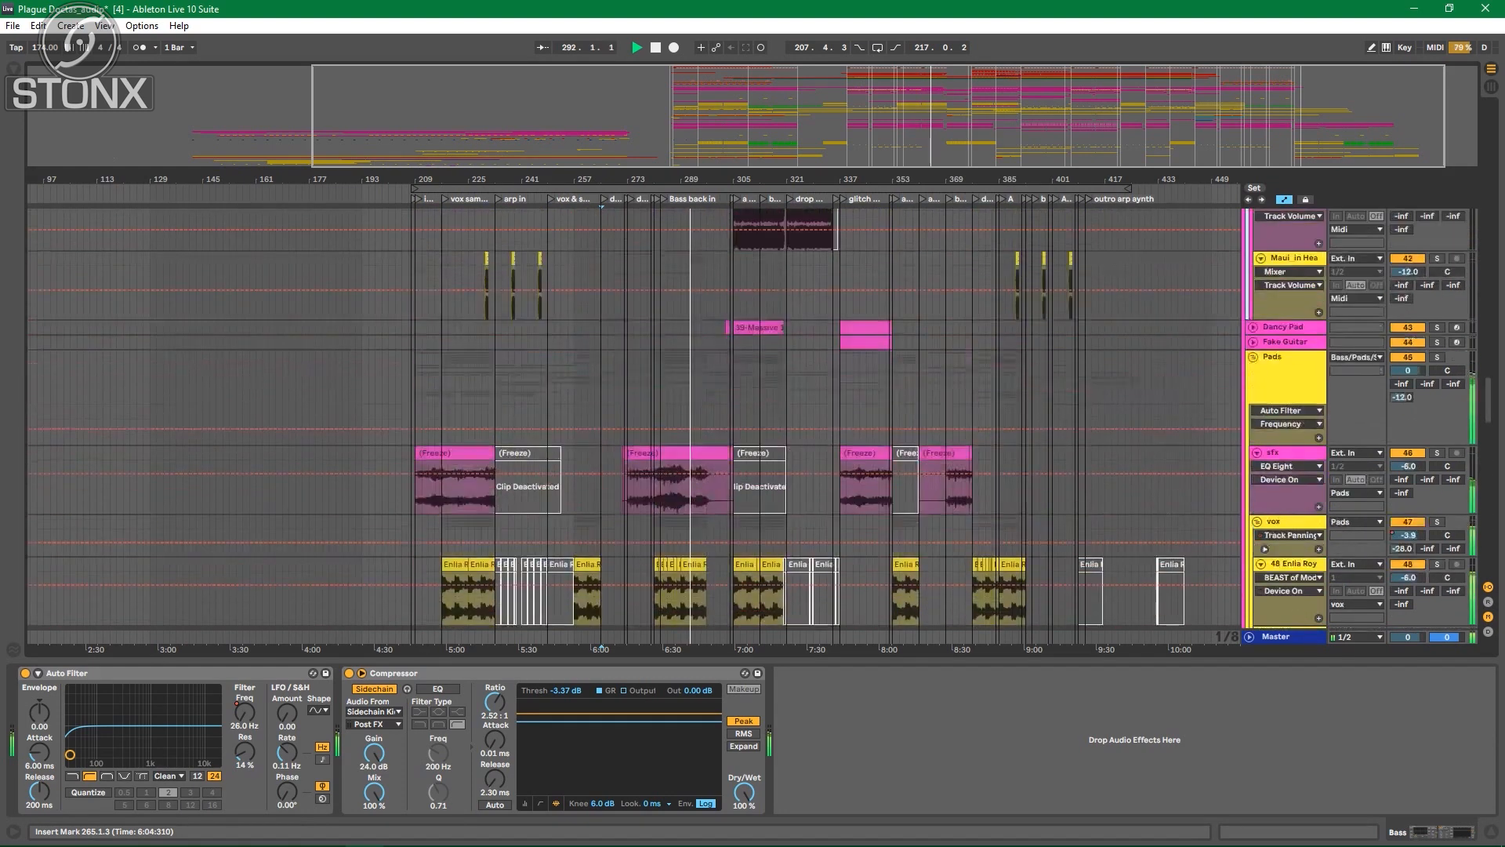
scroll(753, 417, up, 5)
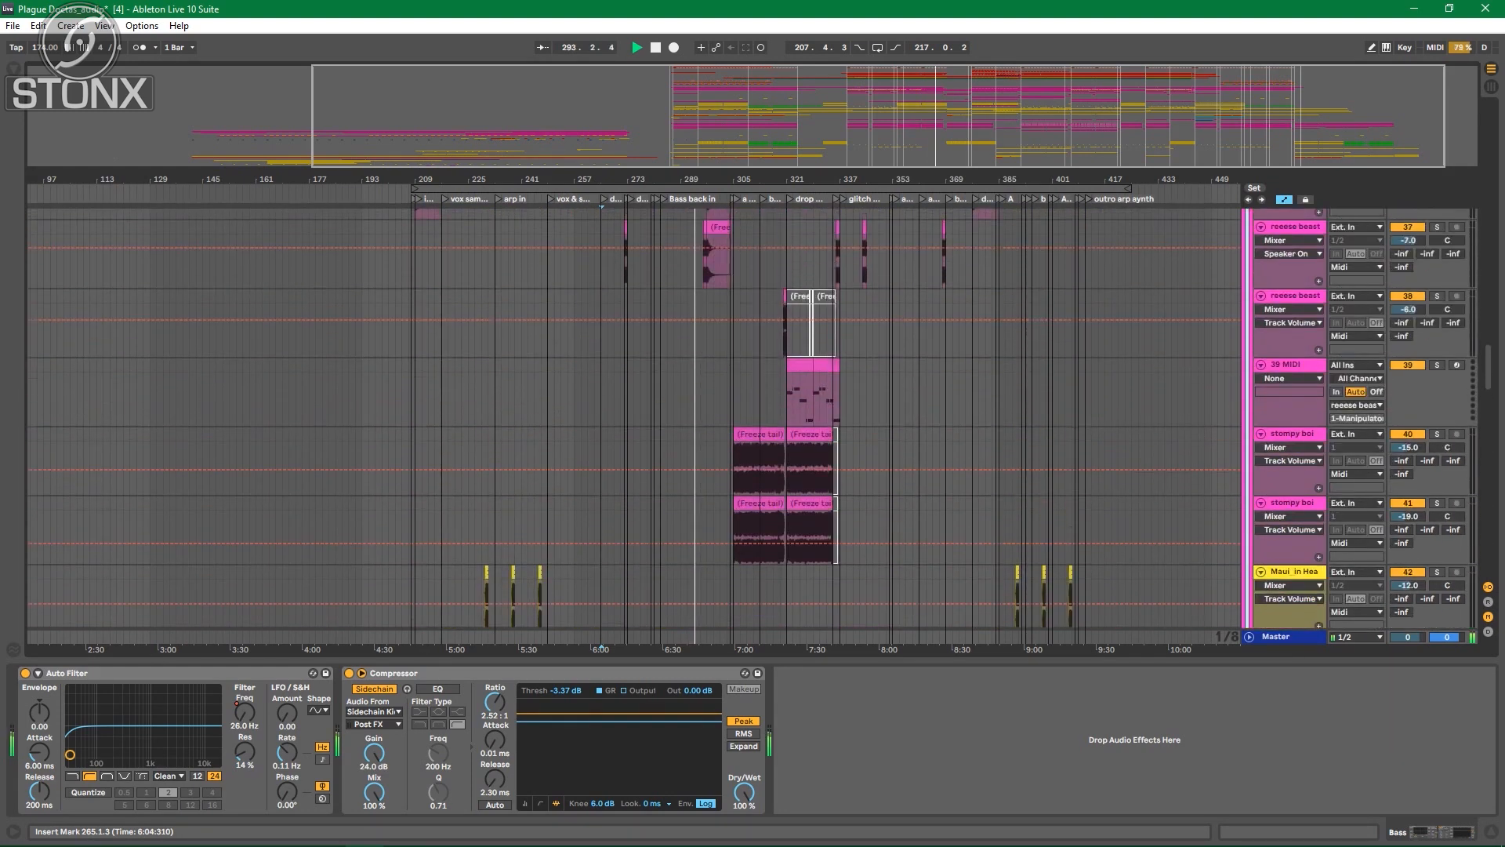
scroll(753, 417, up, 6)
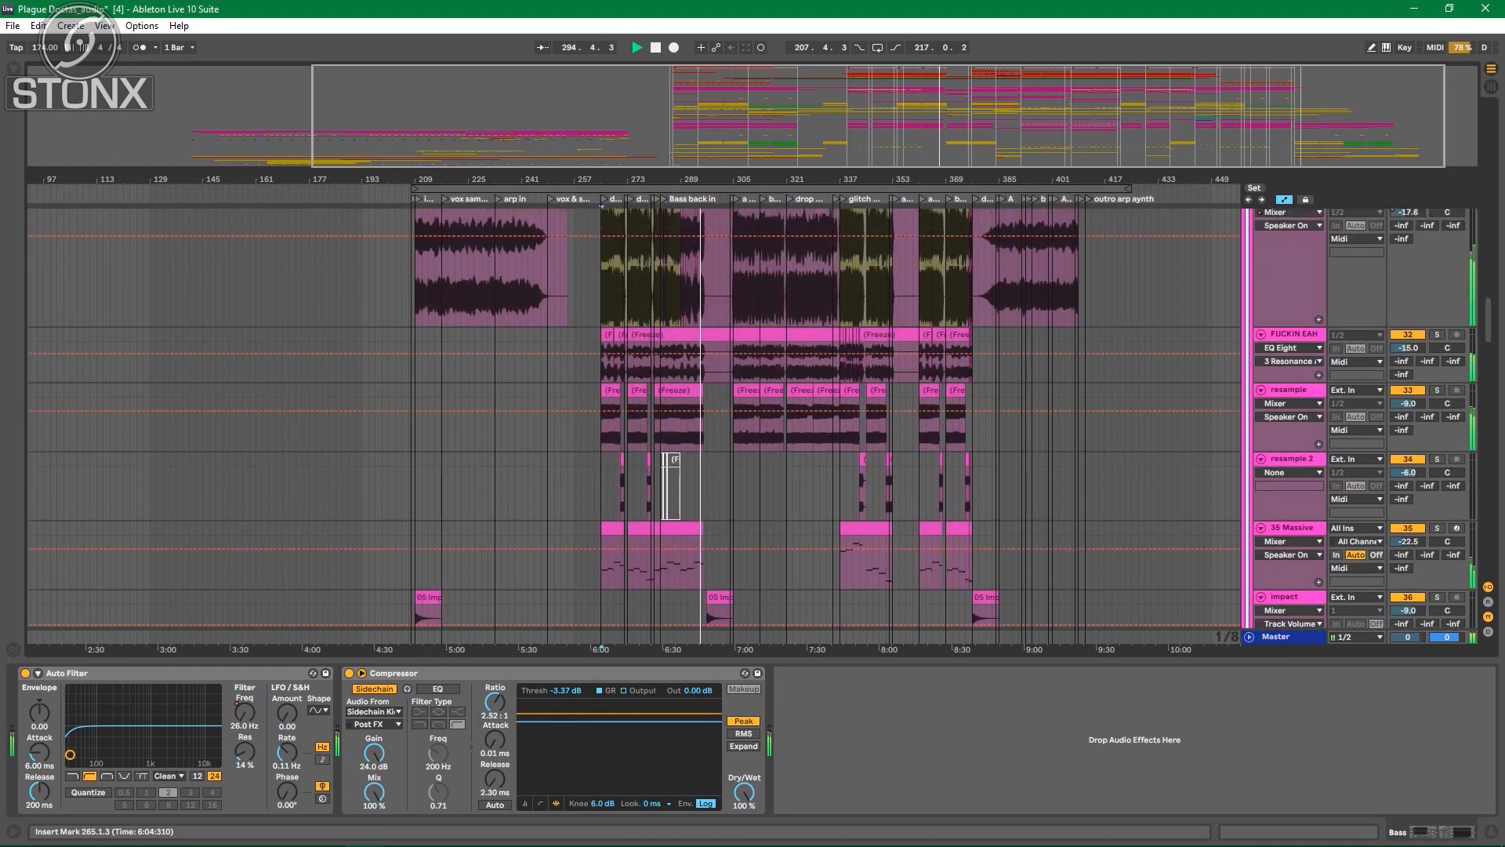
scroll(753, 417, up, 6)
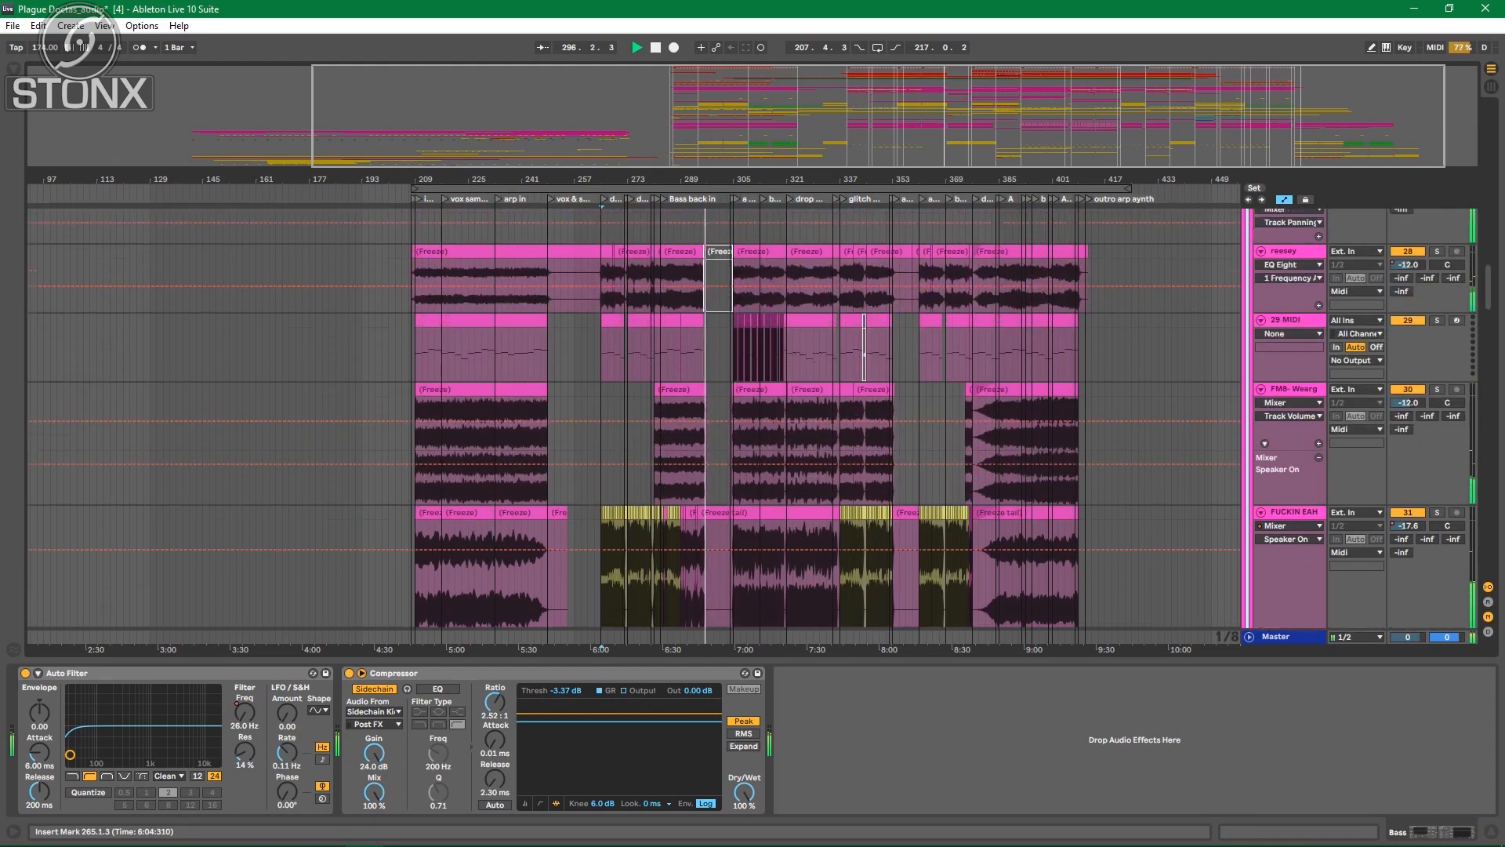
key(space)
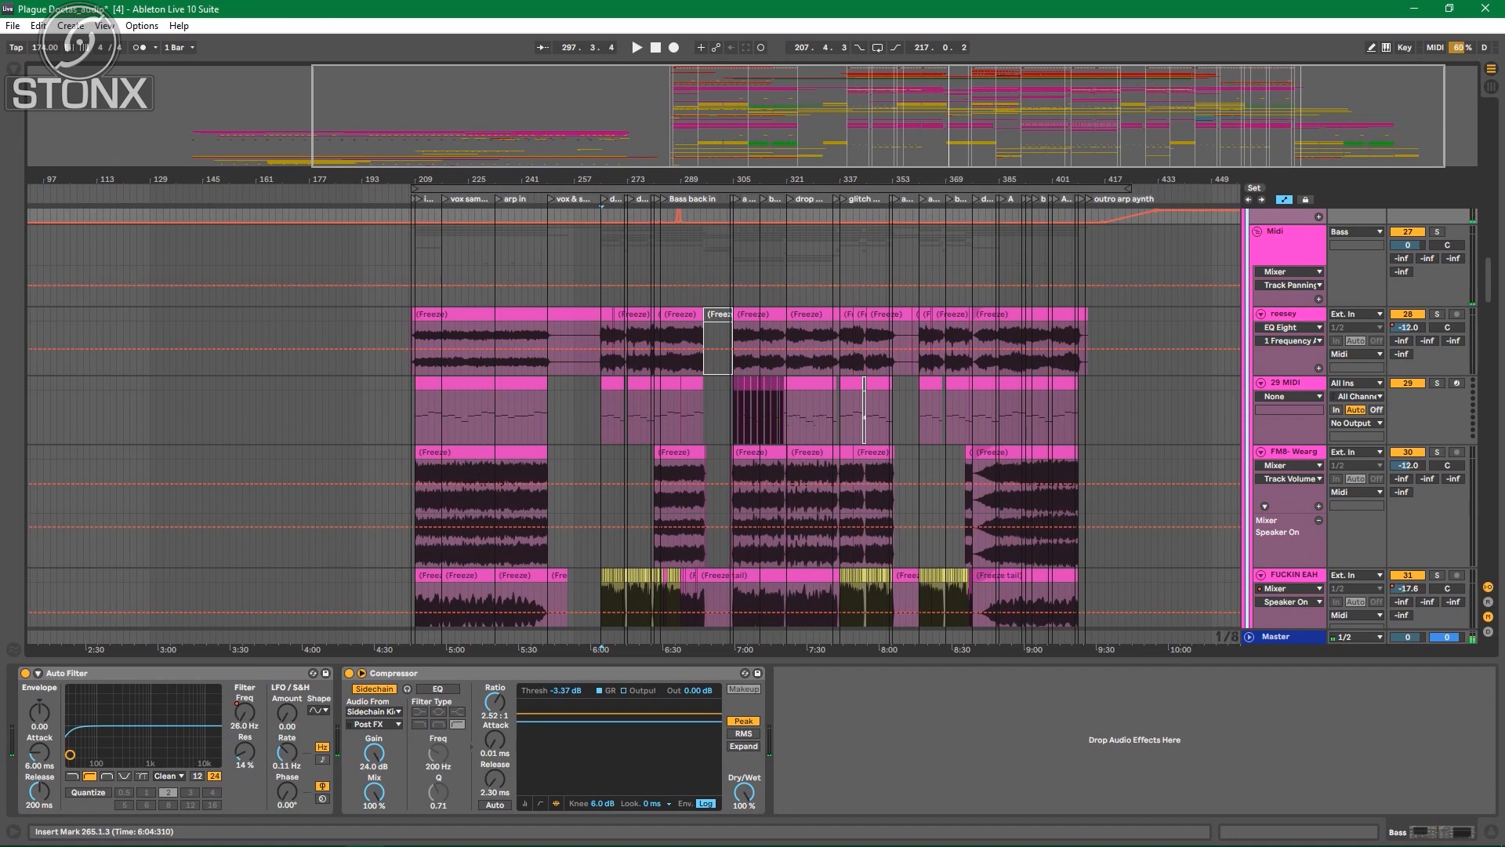
scroll(753, 417, up, 10)
scroll(752, 417, up, 12)
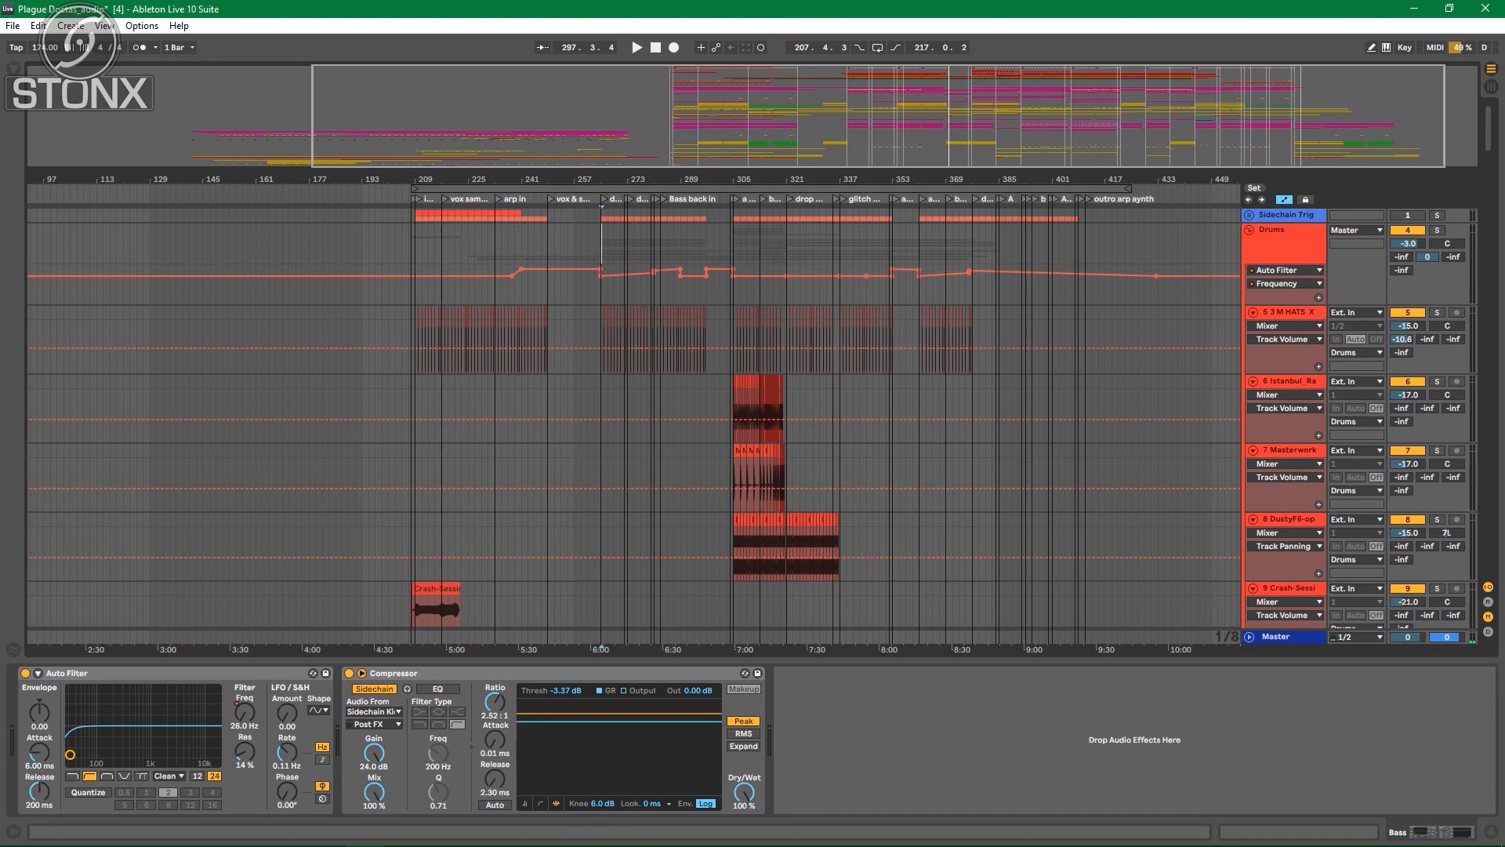
scroll(633, 418, up, 4)
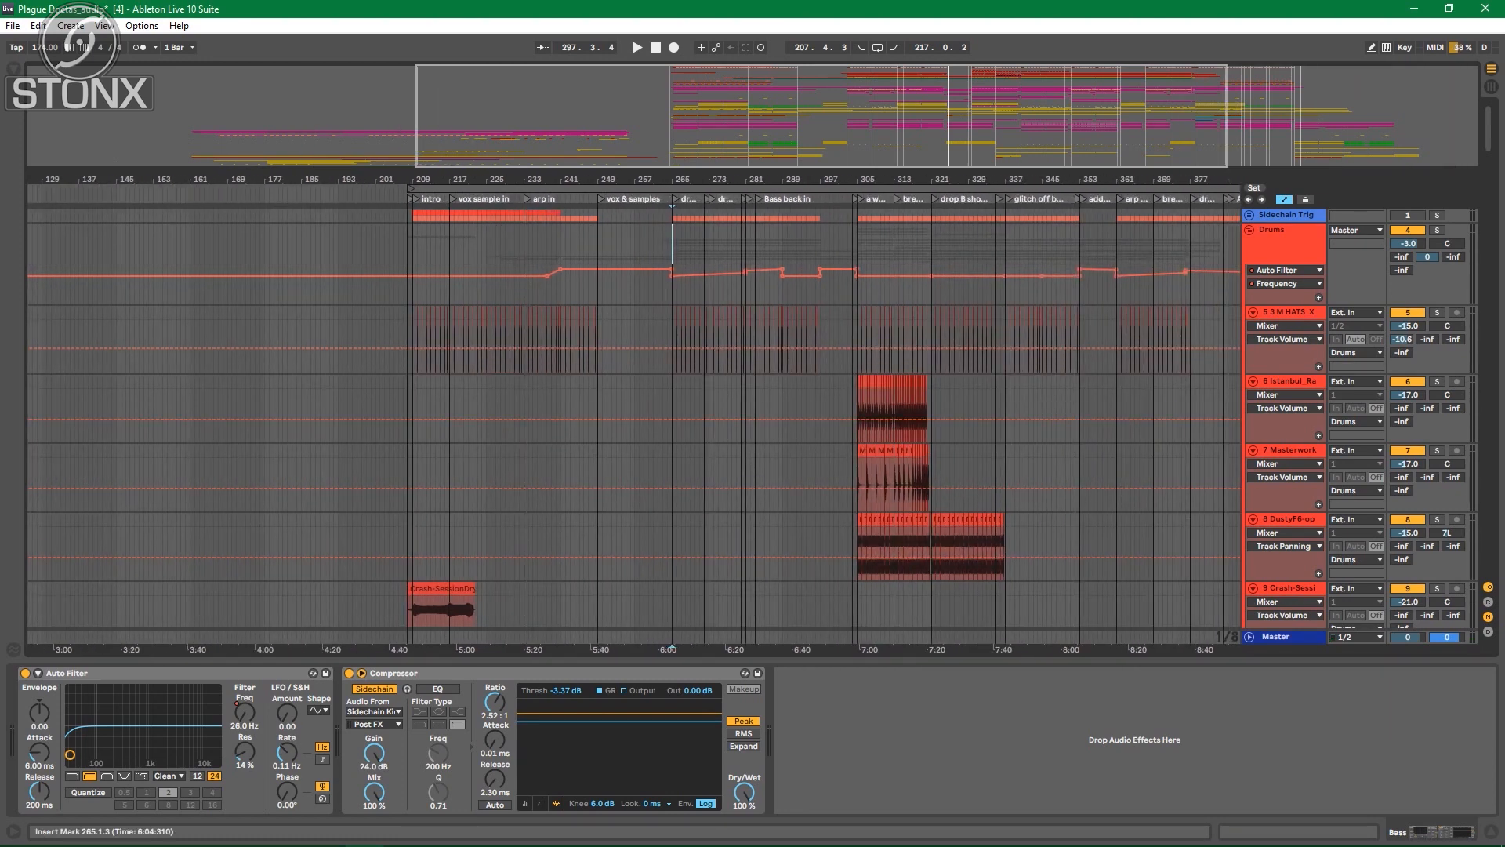
Step: Fold the Drums group and play the intro section from bar 209 for about eight bars
click(1249, 230)
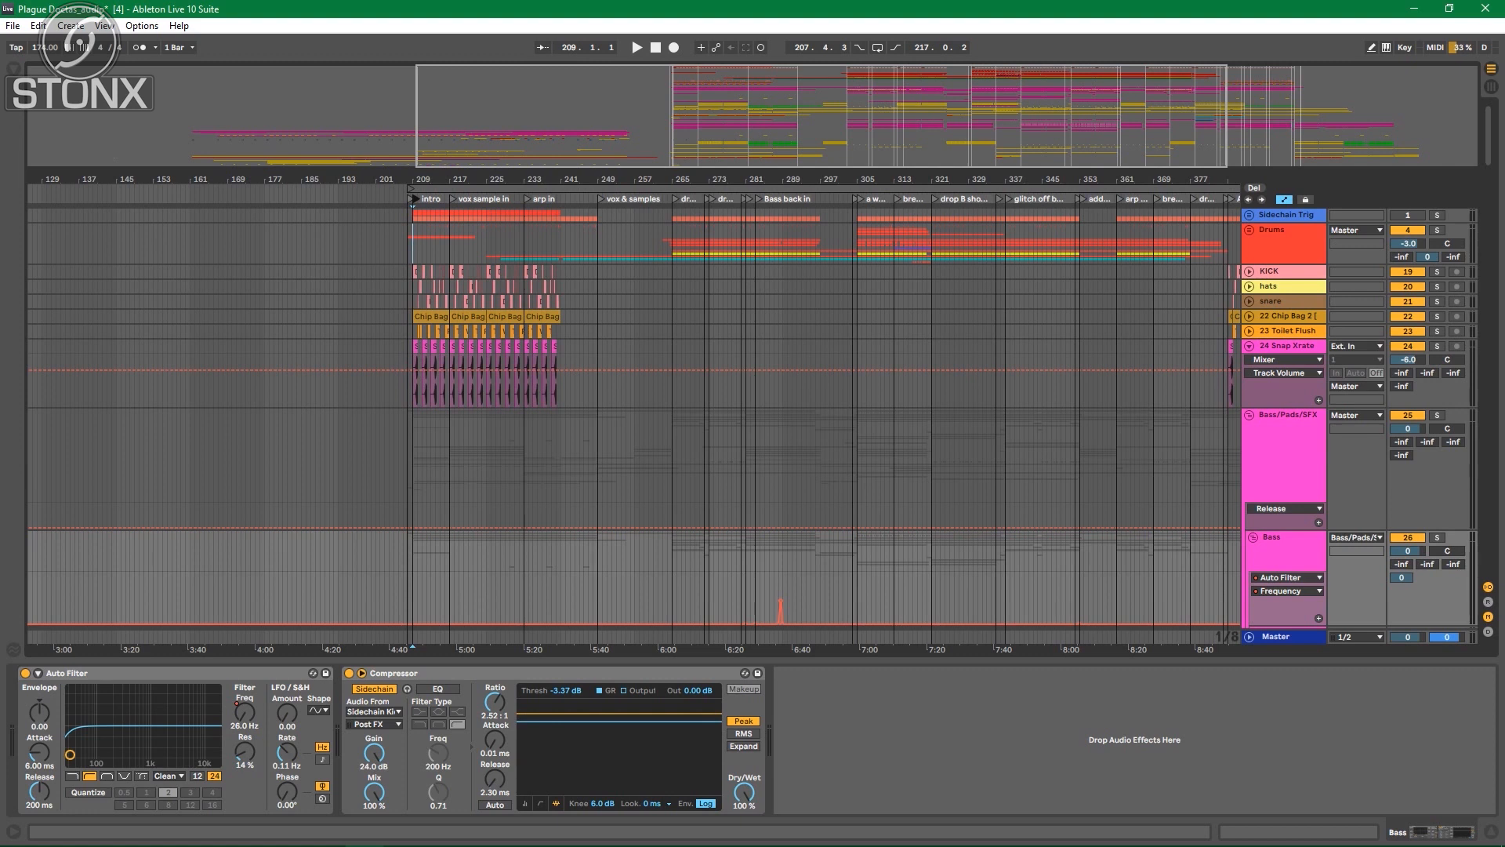
key(space)
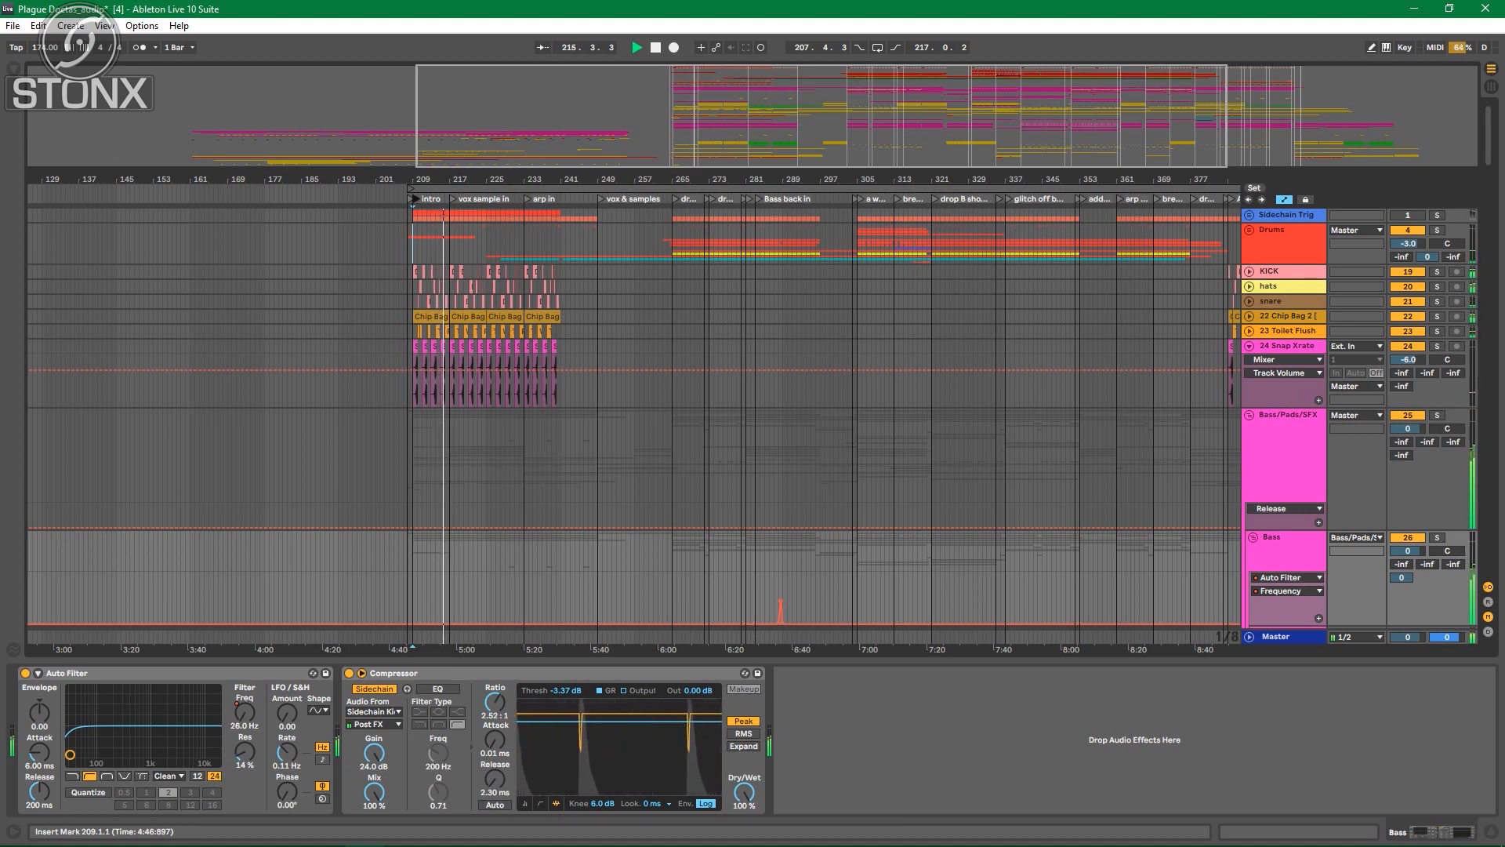
key(space)
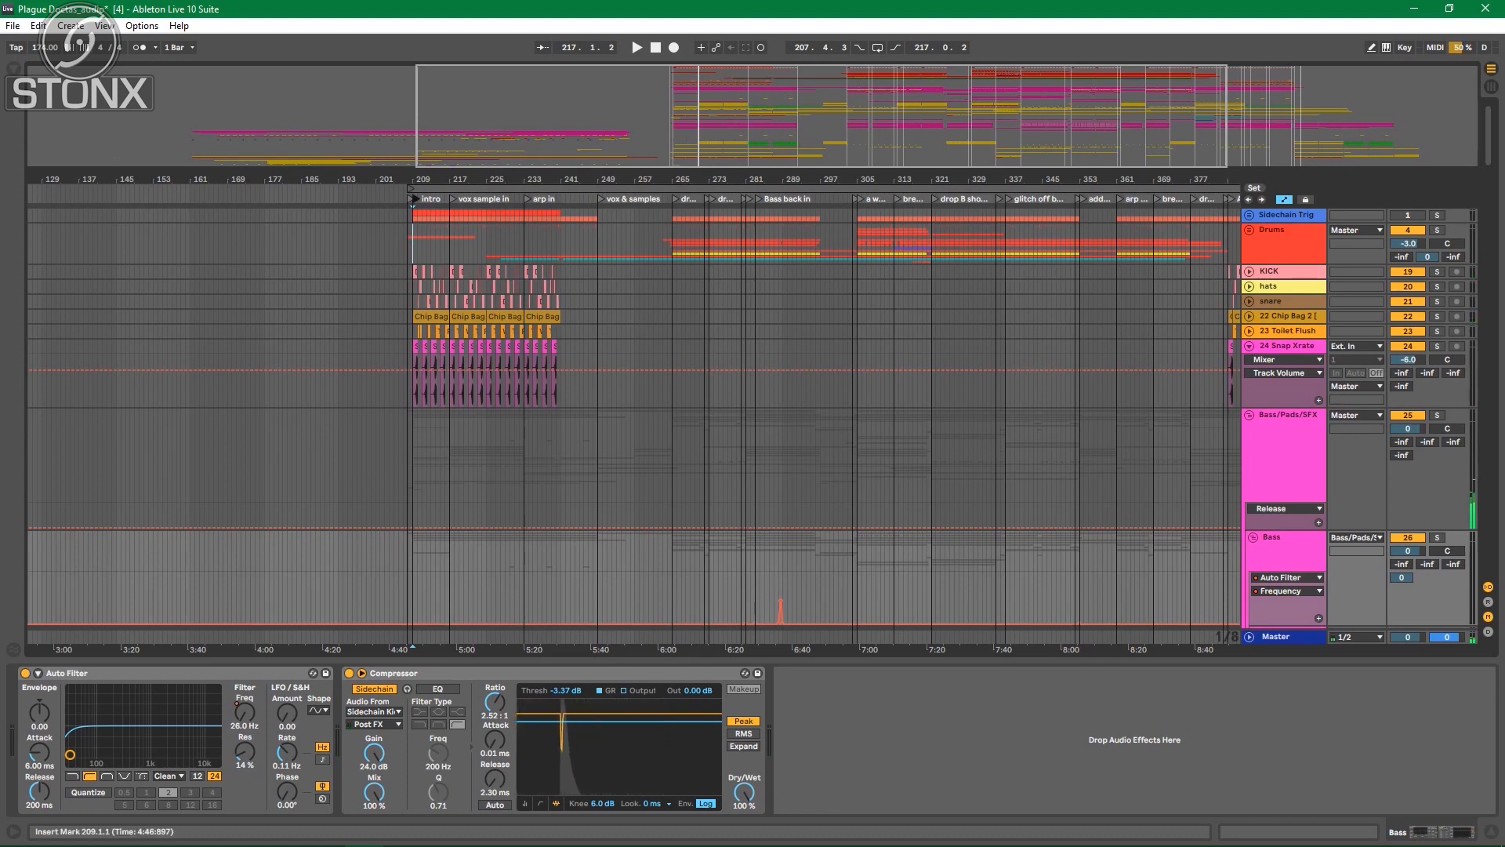
Step: Focus on the intro section, solo the Drums group and show its effect chain
drag(459, 178, 477, 313)
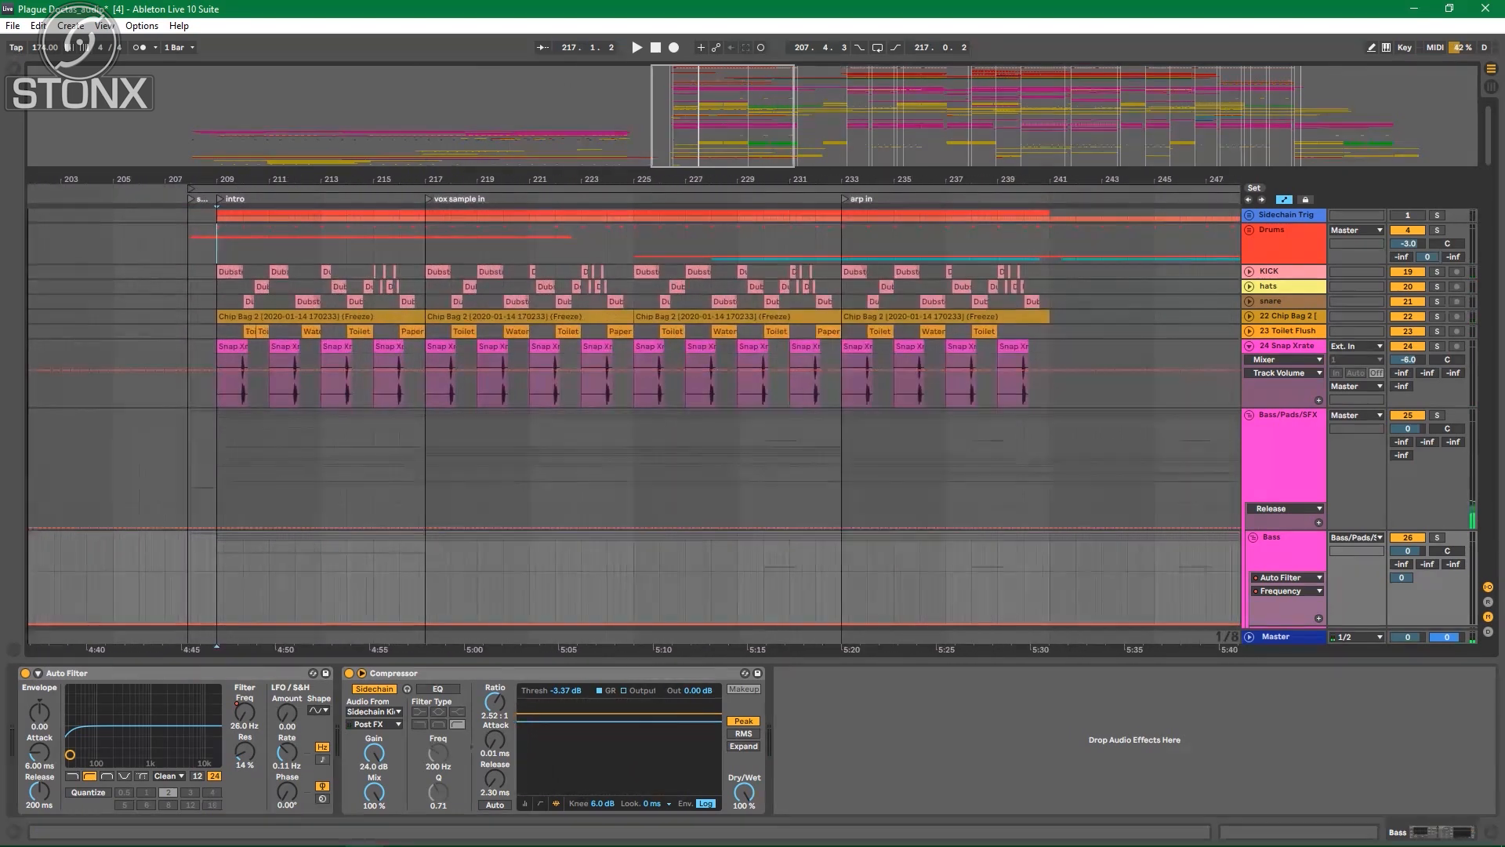
click(1437, 231)
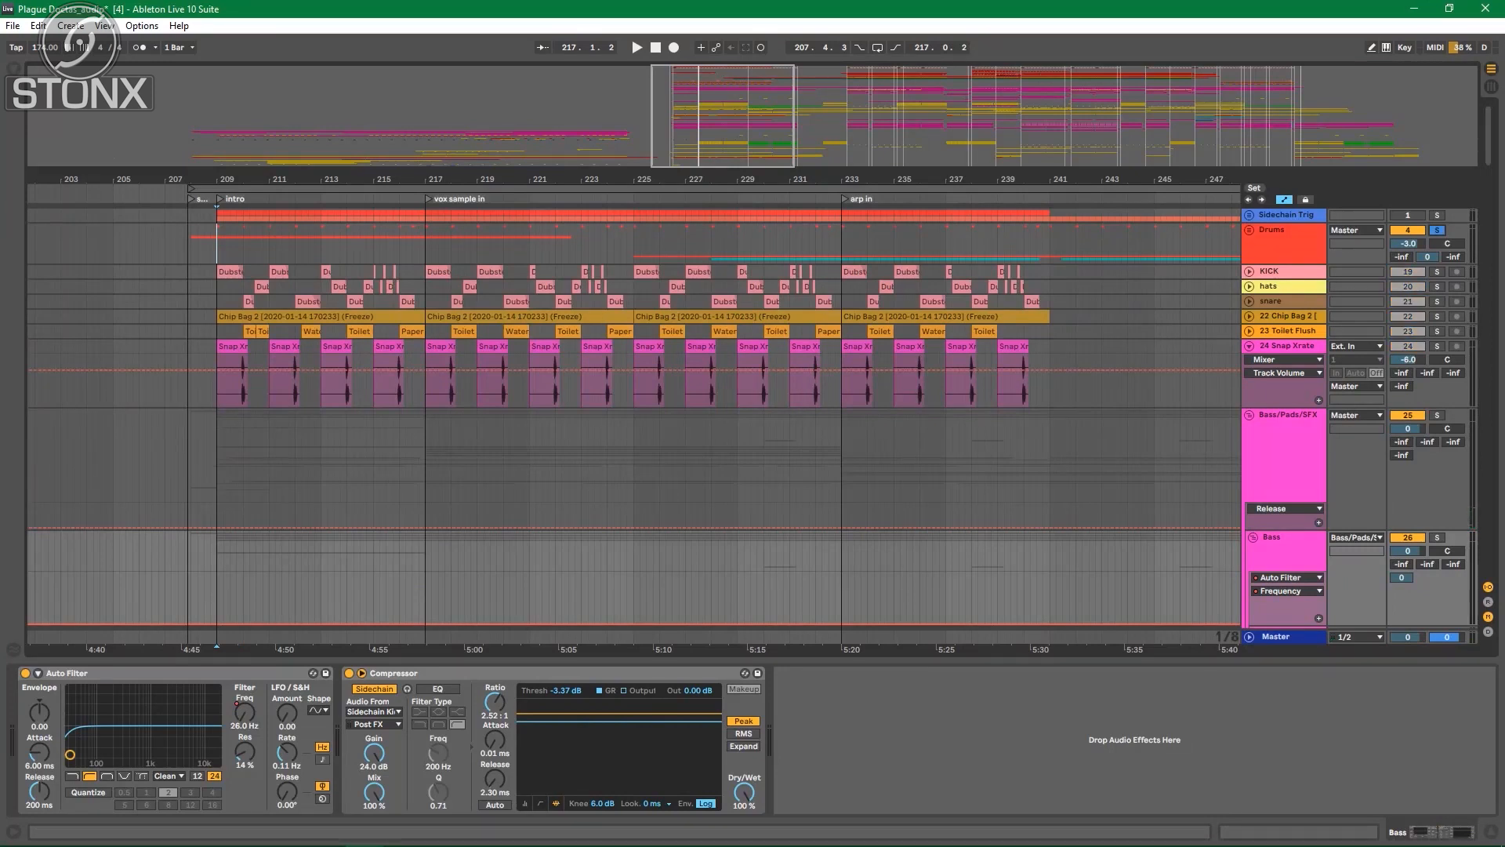
click(1282, 231)
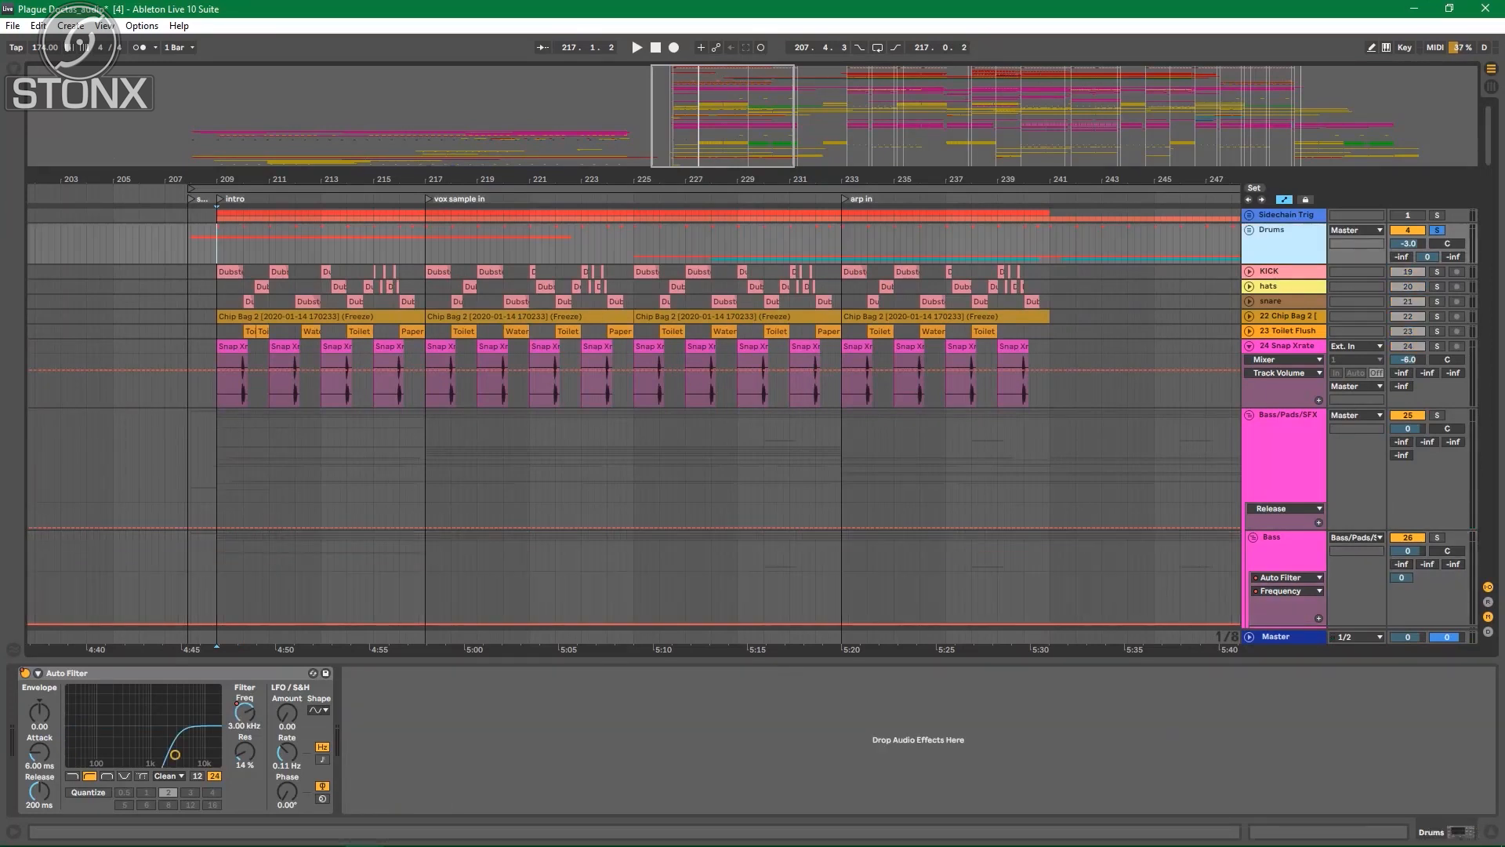
Step: Select the six tracks from KICK through 24 Snap Xrate and solo them together
click(1282, 271)
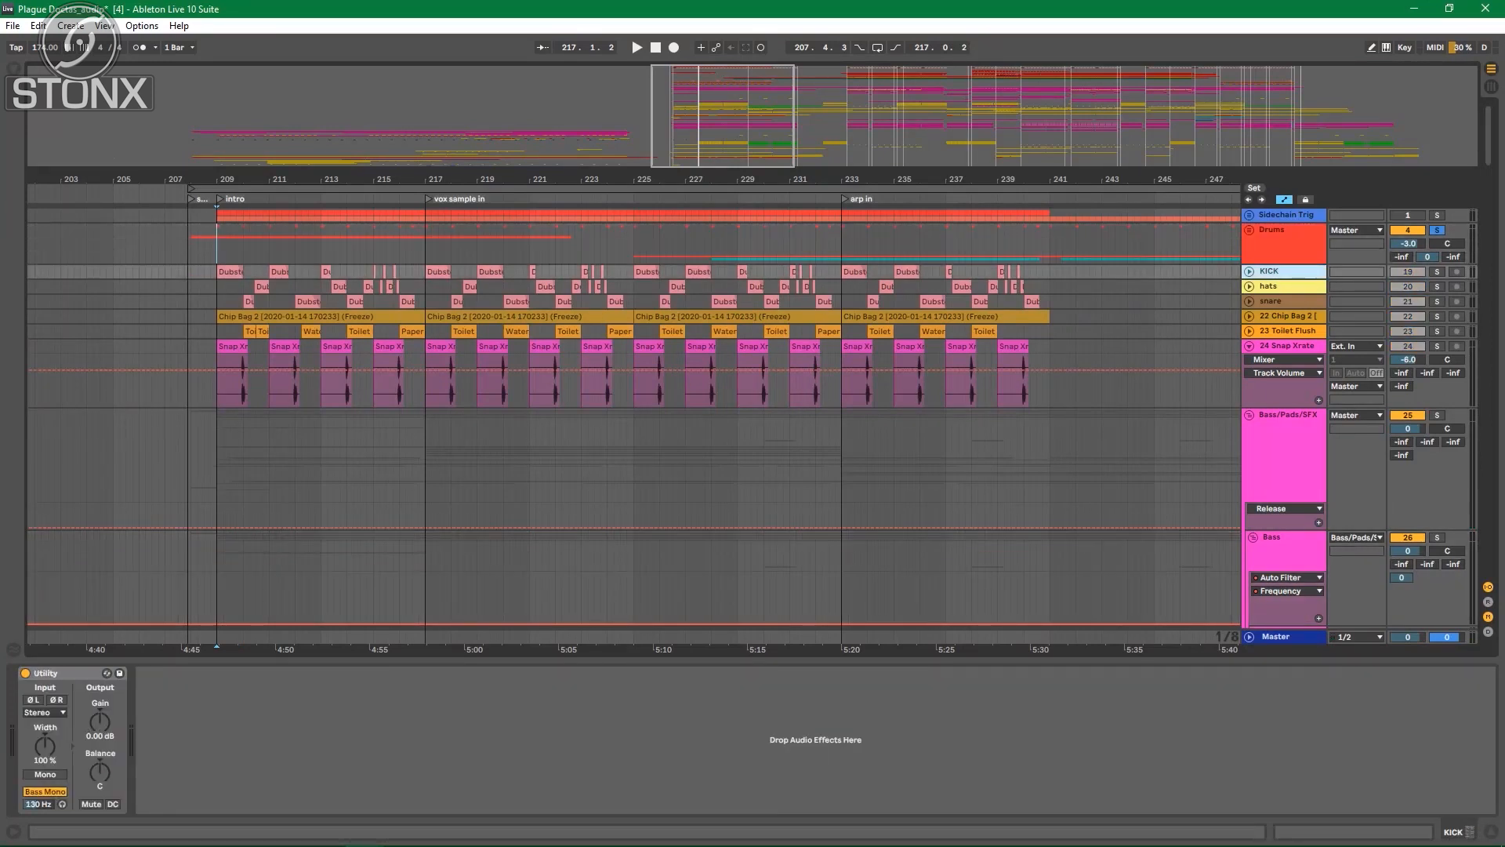
key(shift+Down)
key(shift+Down)
key(shift+Down)
key(shift+Down)
key(shift+Down)
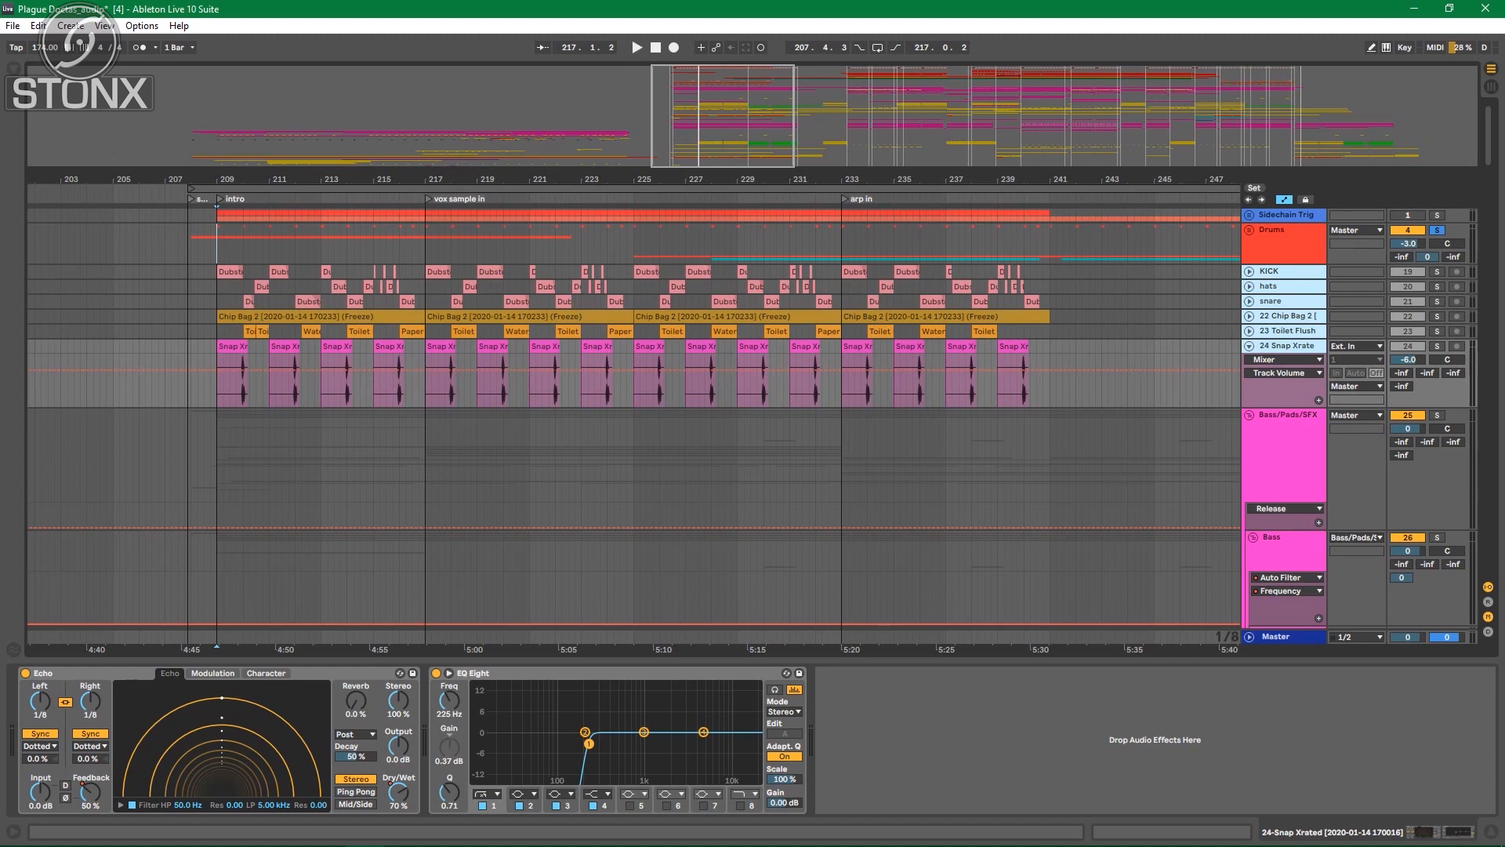
ctrl+click(1437, 316)
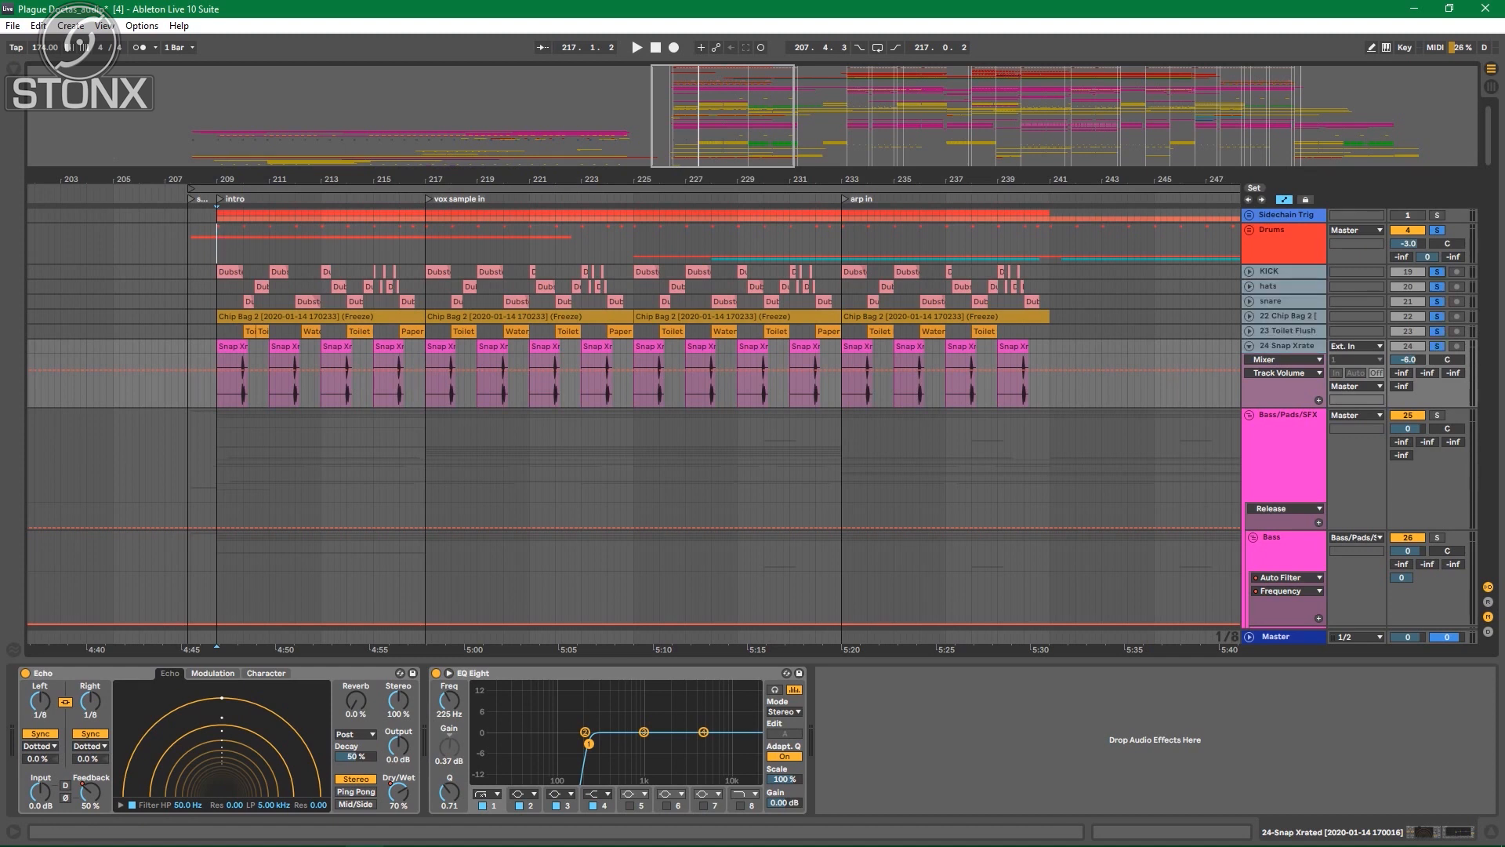
Step: Unfold the selected percussion tracks, play the intro from bar 209 and isolate the snare track in solo
key(space)
key(alt+u)
click(1437, 409)
click(1437, 409)
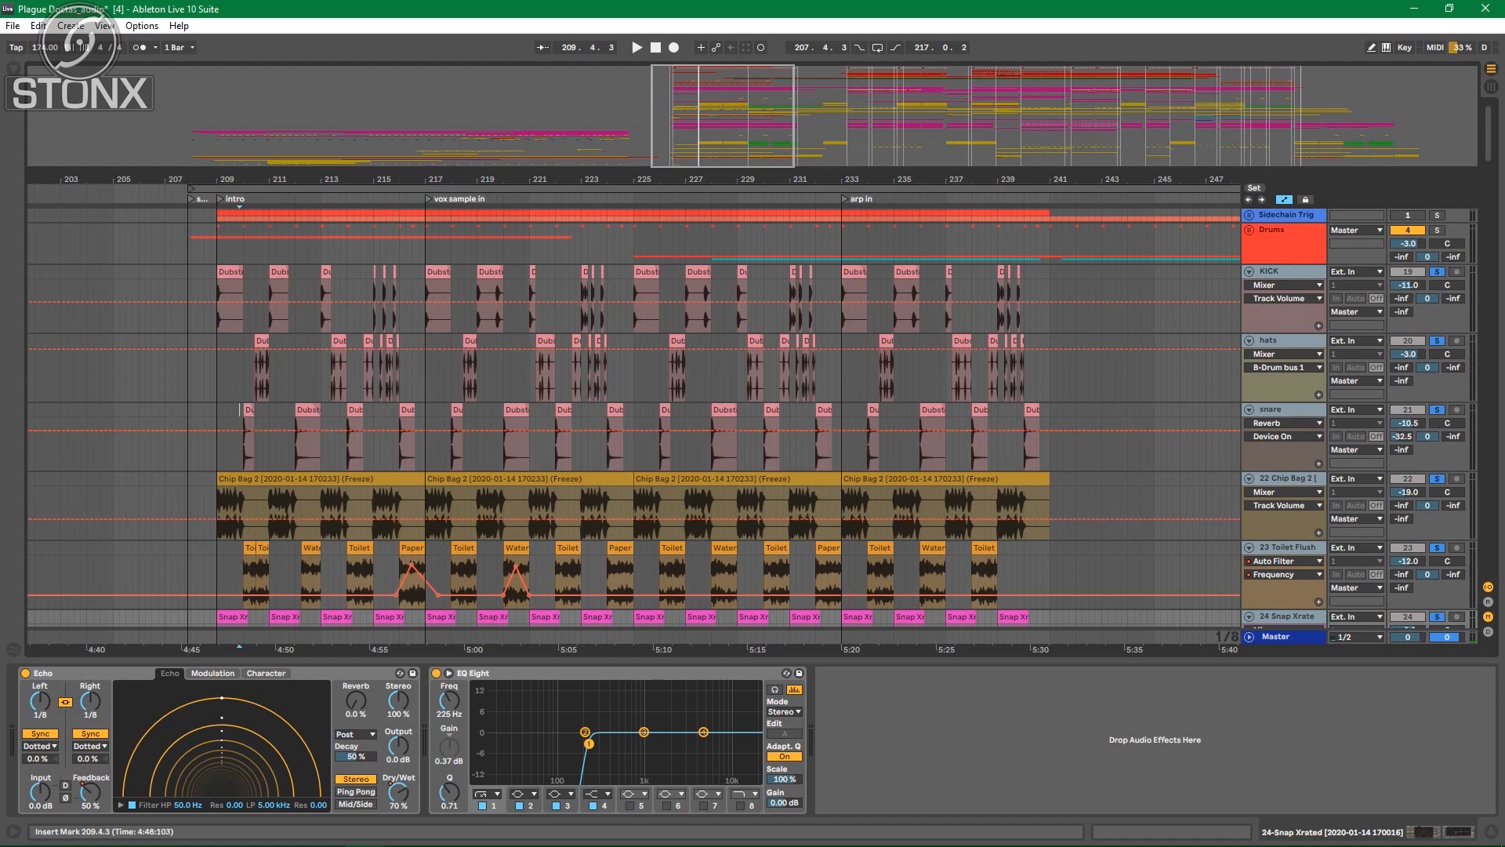
key(space)
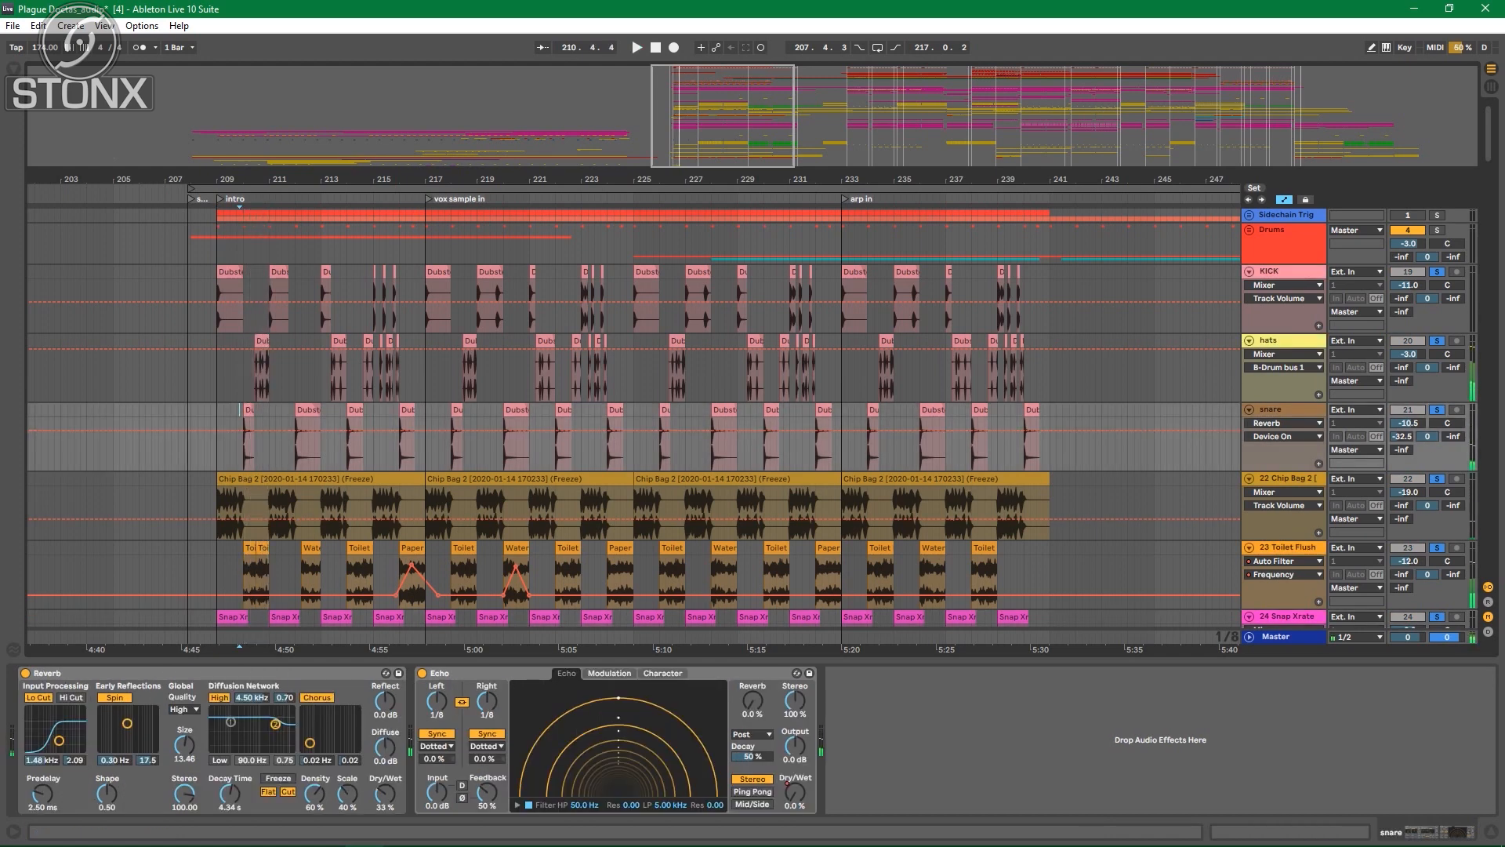
key(space)
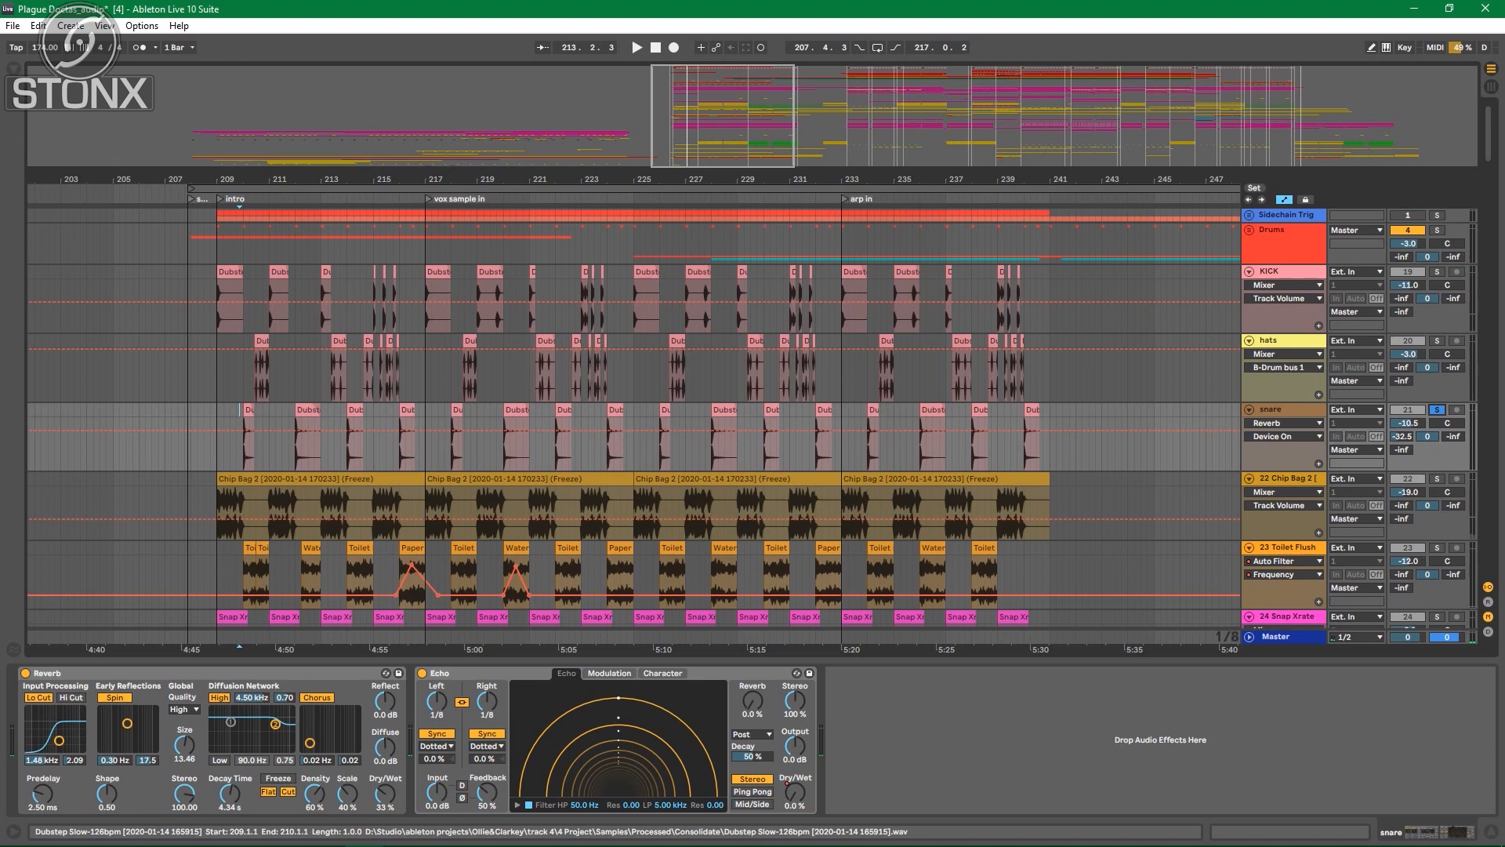
Step: Copy the first KICK clip into the empty space before the intro and extend it to the full loop, from about bar 197 to 205
click(230, 272)
scroll(229, 272, left, 3)
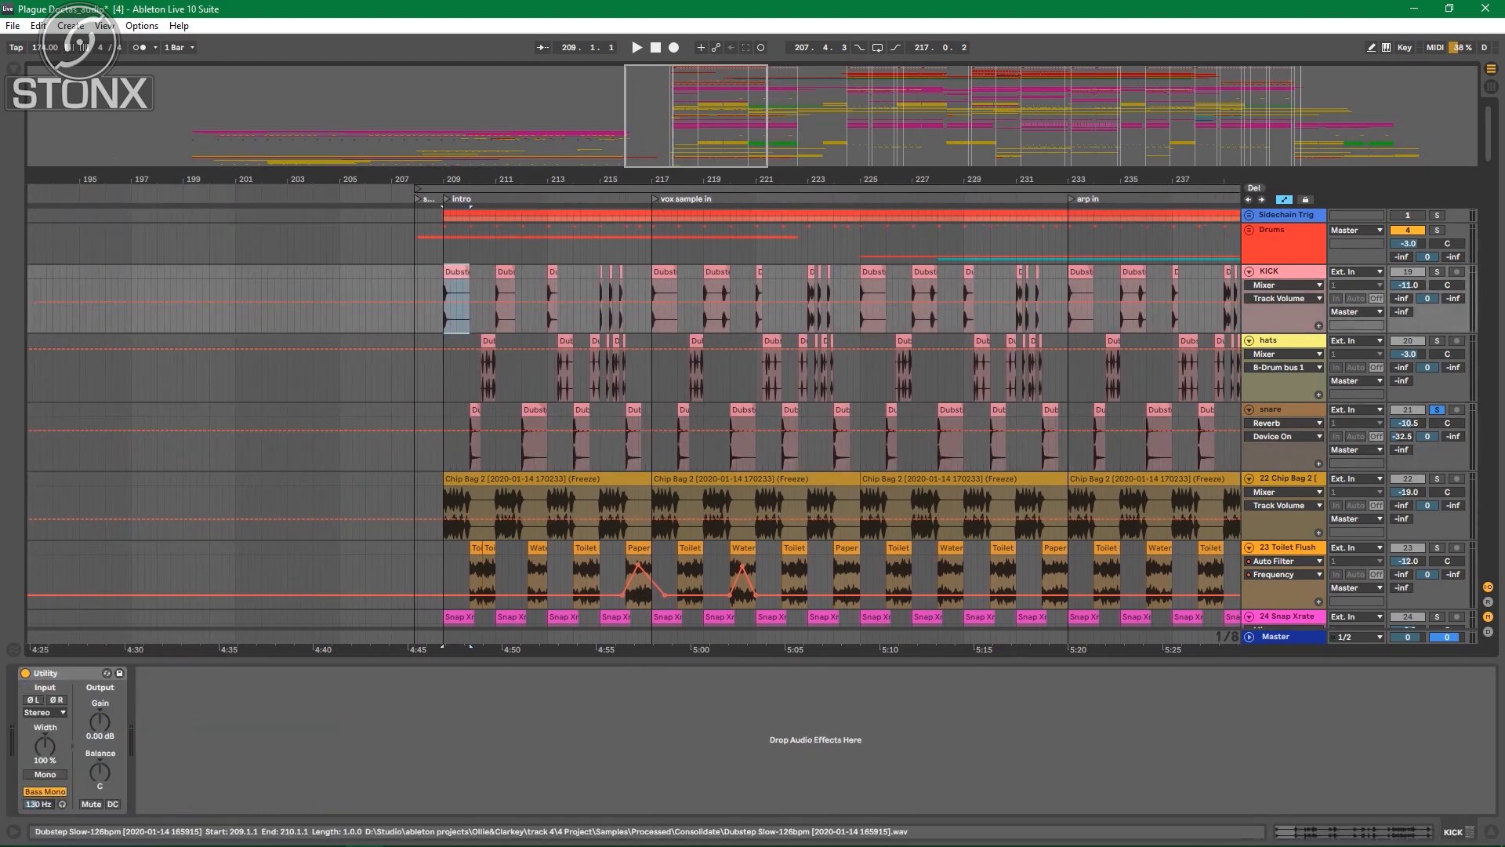
drag(456, 272, 349, 302)
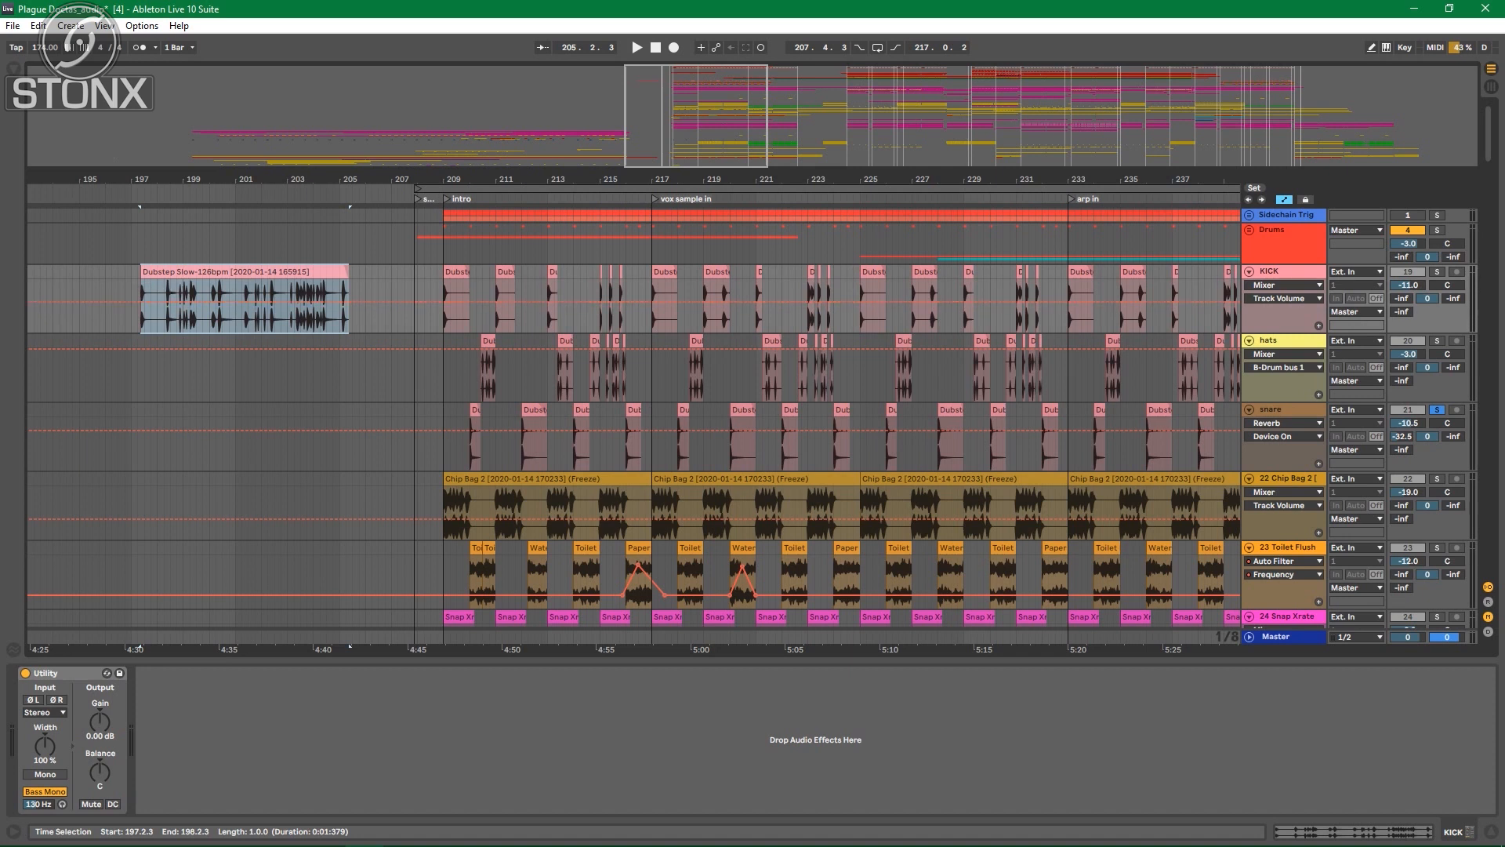
Step: Solo the KICK track, play the full loop copy before the intro and delete that copy
click(1357, 285)
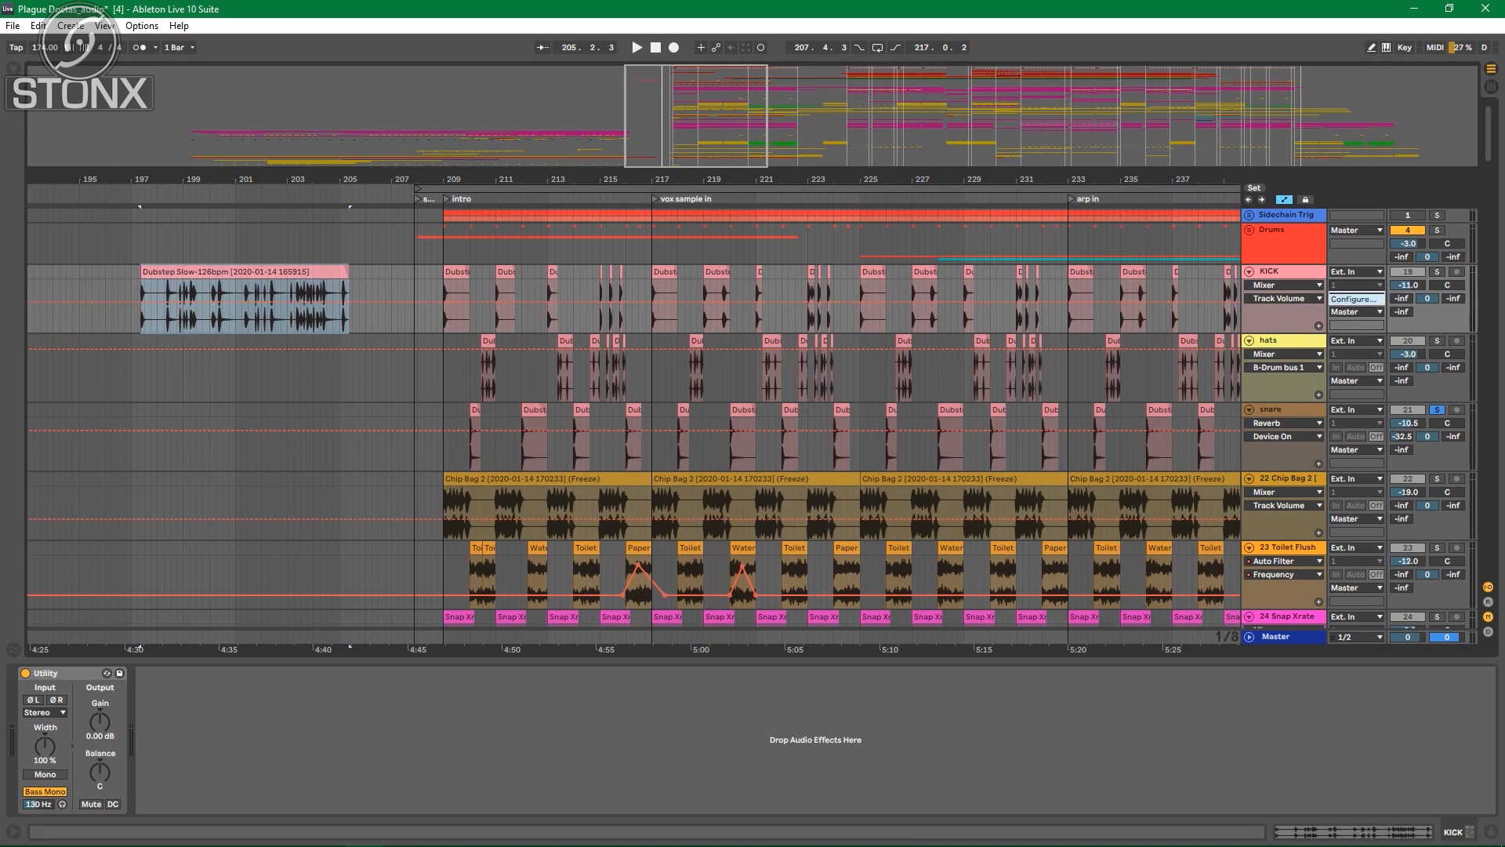
key(space)
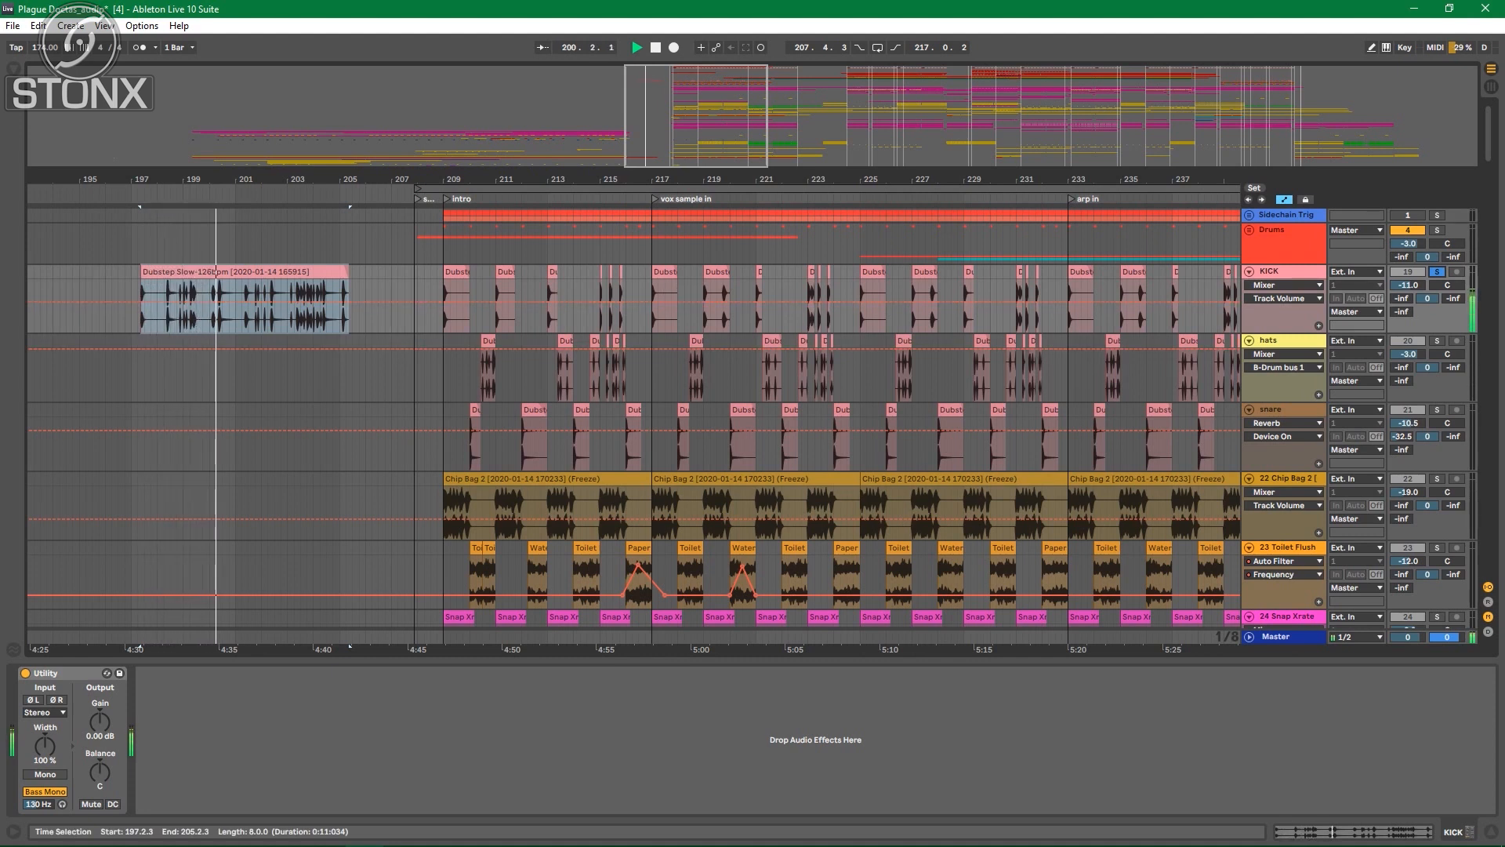
key(space)
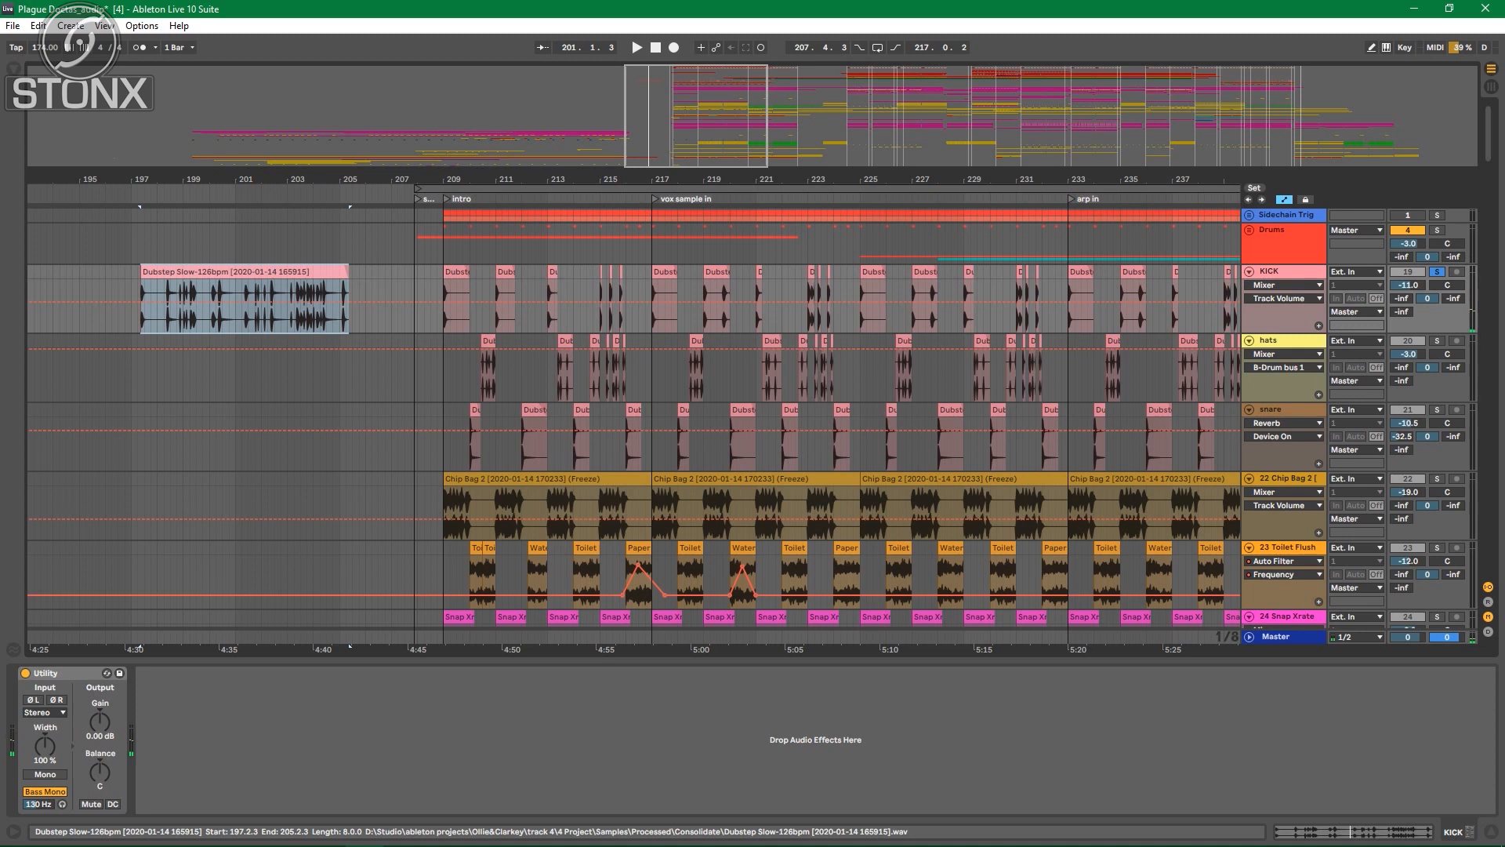
key(Delete)
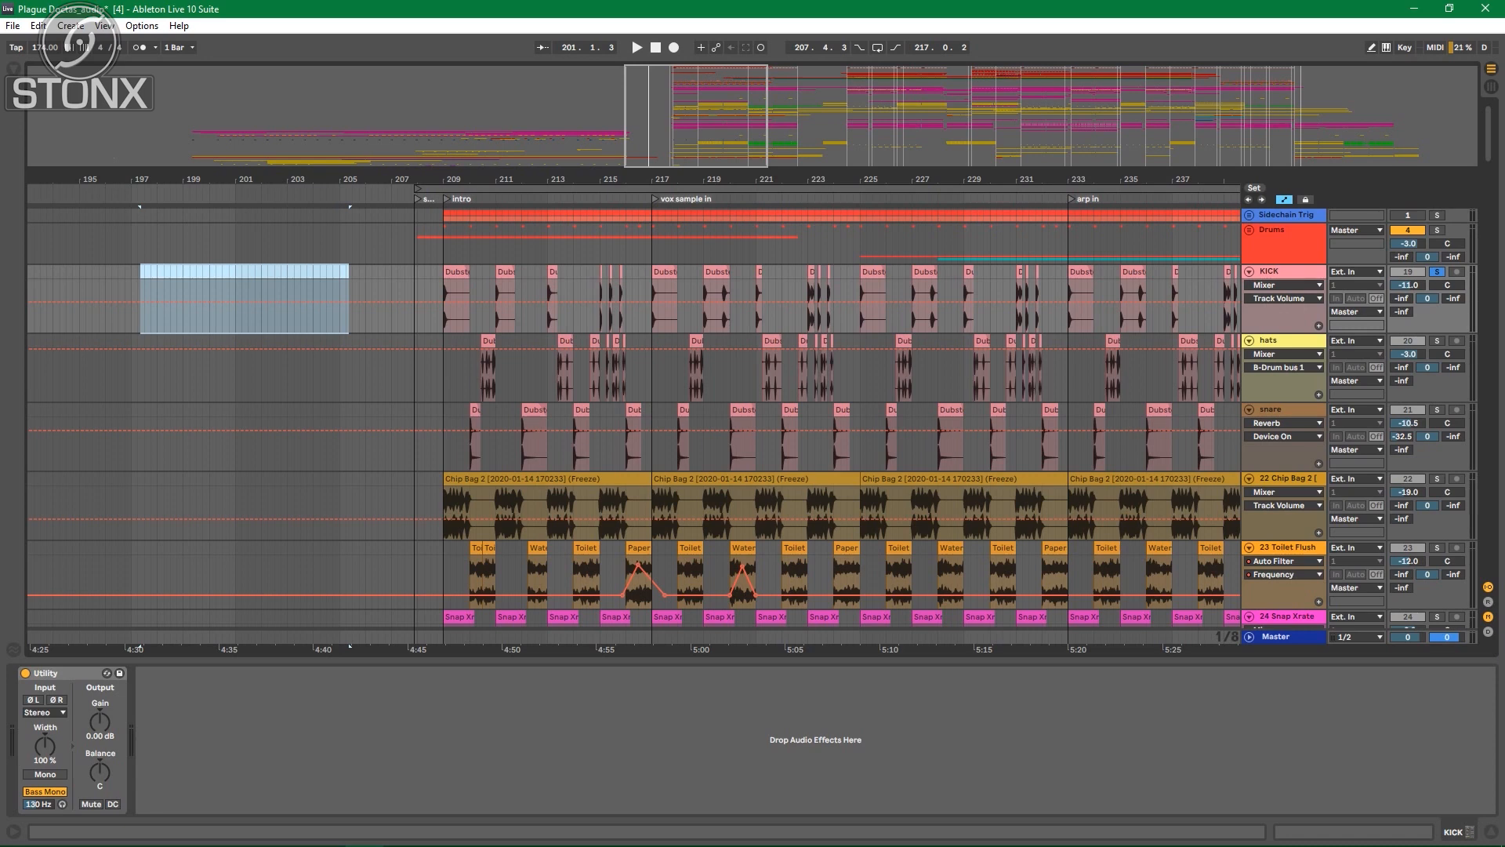
Step: Solo the snare track and play it from about bar 210 with its Reverb and Echo devices shown
click(1437, 409)
click(1282, 410)
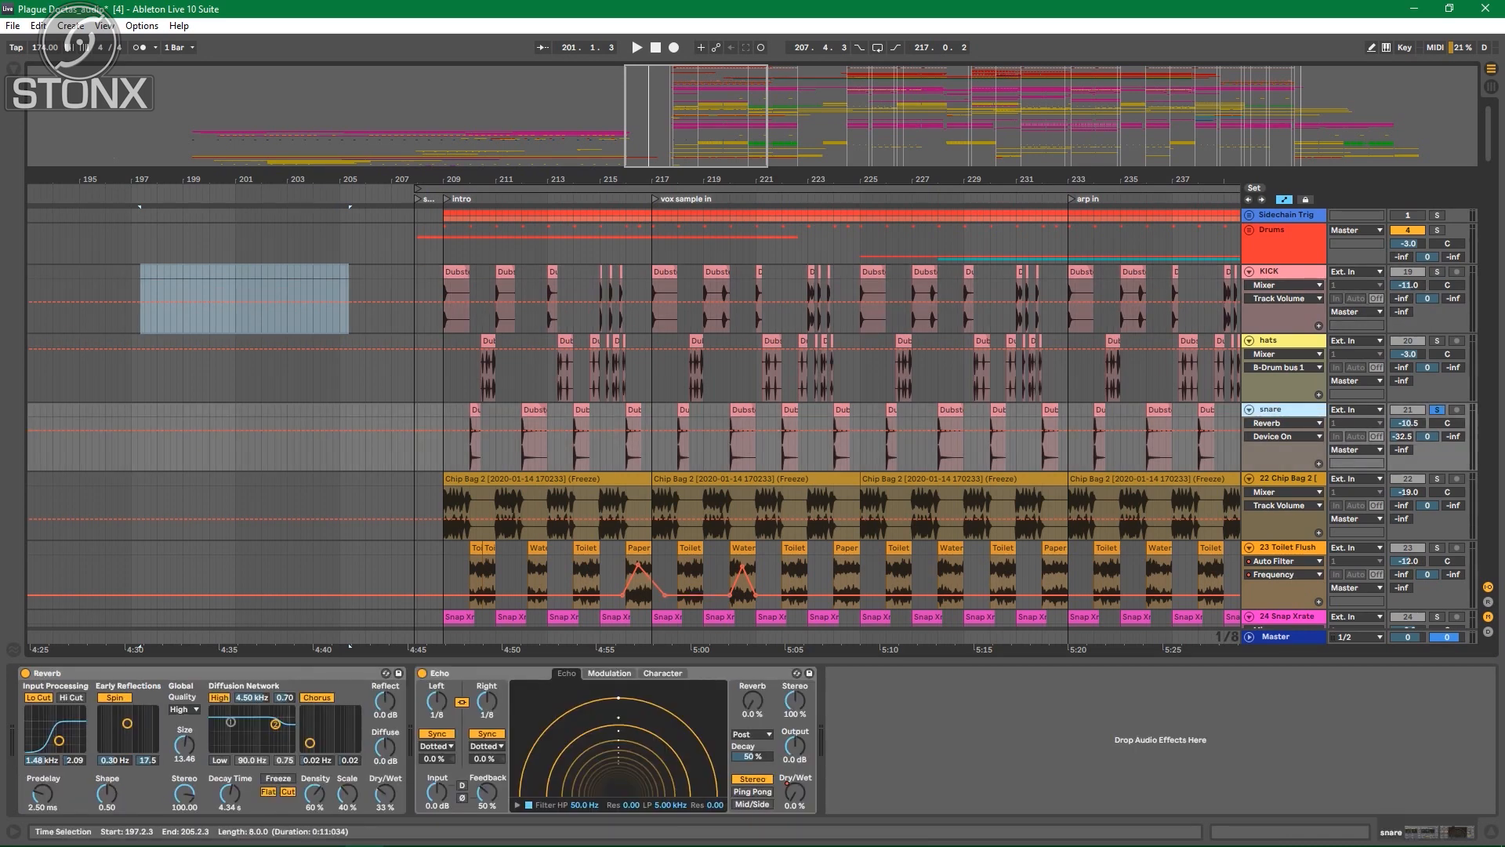
click(480, 373)
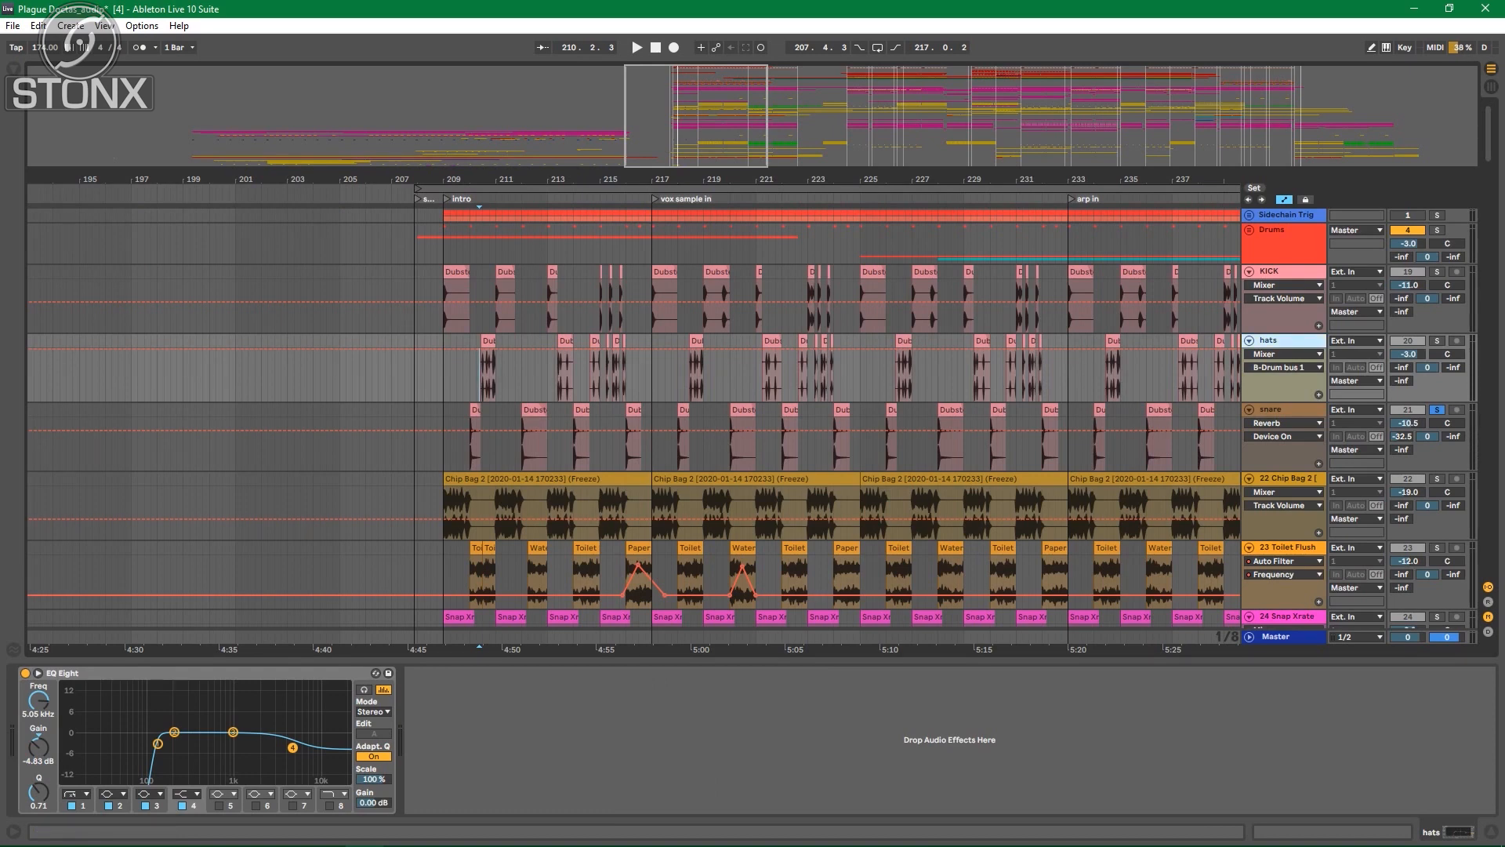
key(Down)
key(space)
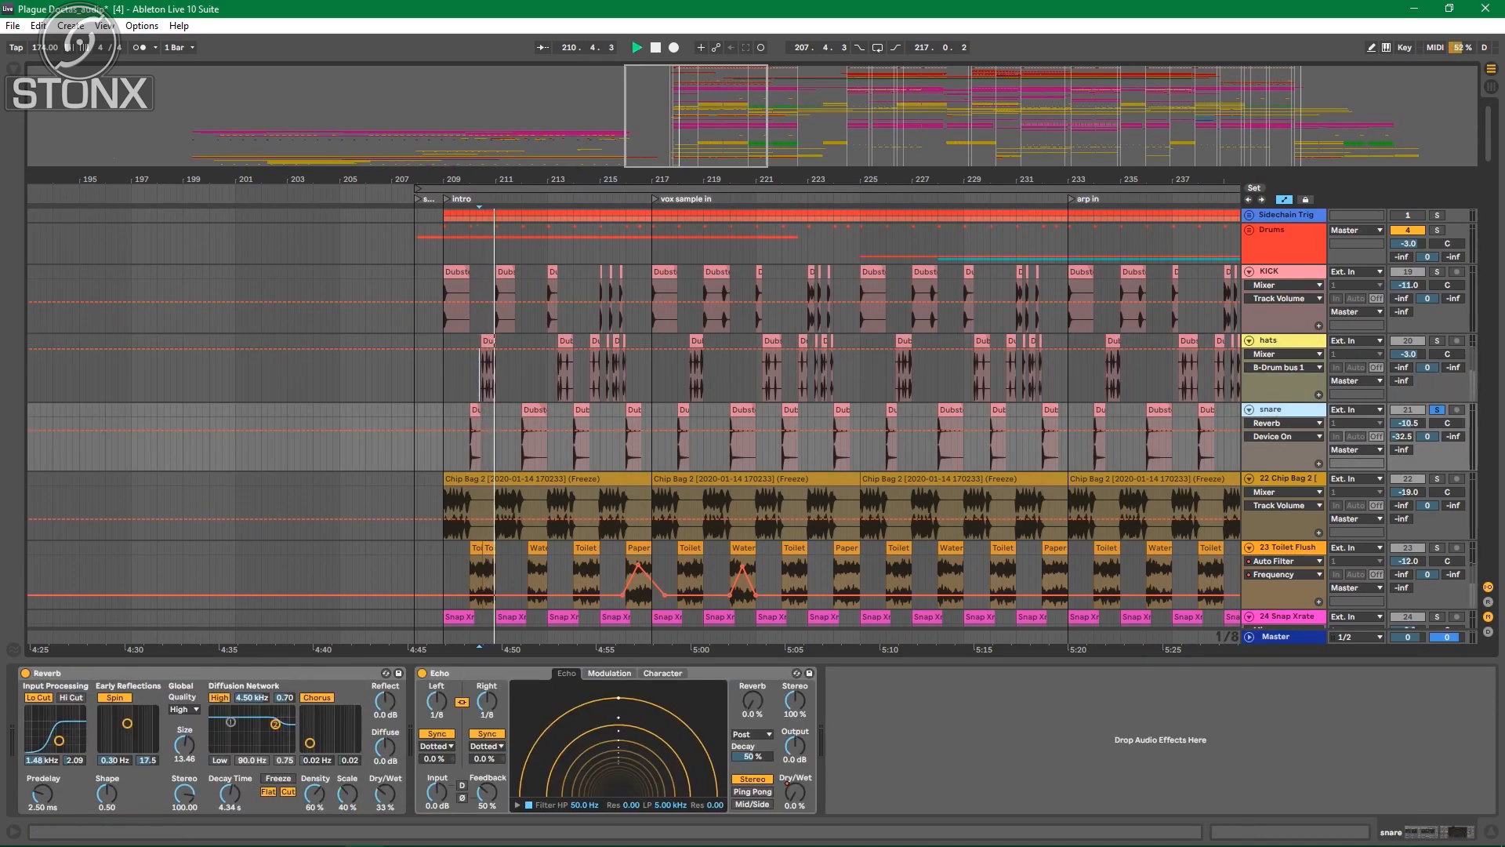
Step: Show the Dry/Wet automation of the snare track's Echo and examine it through the intro during playback
right_click(794, 792)
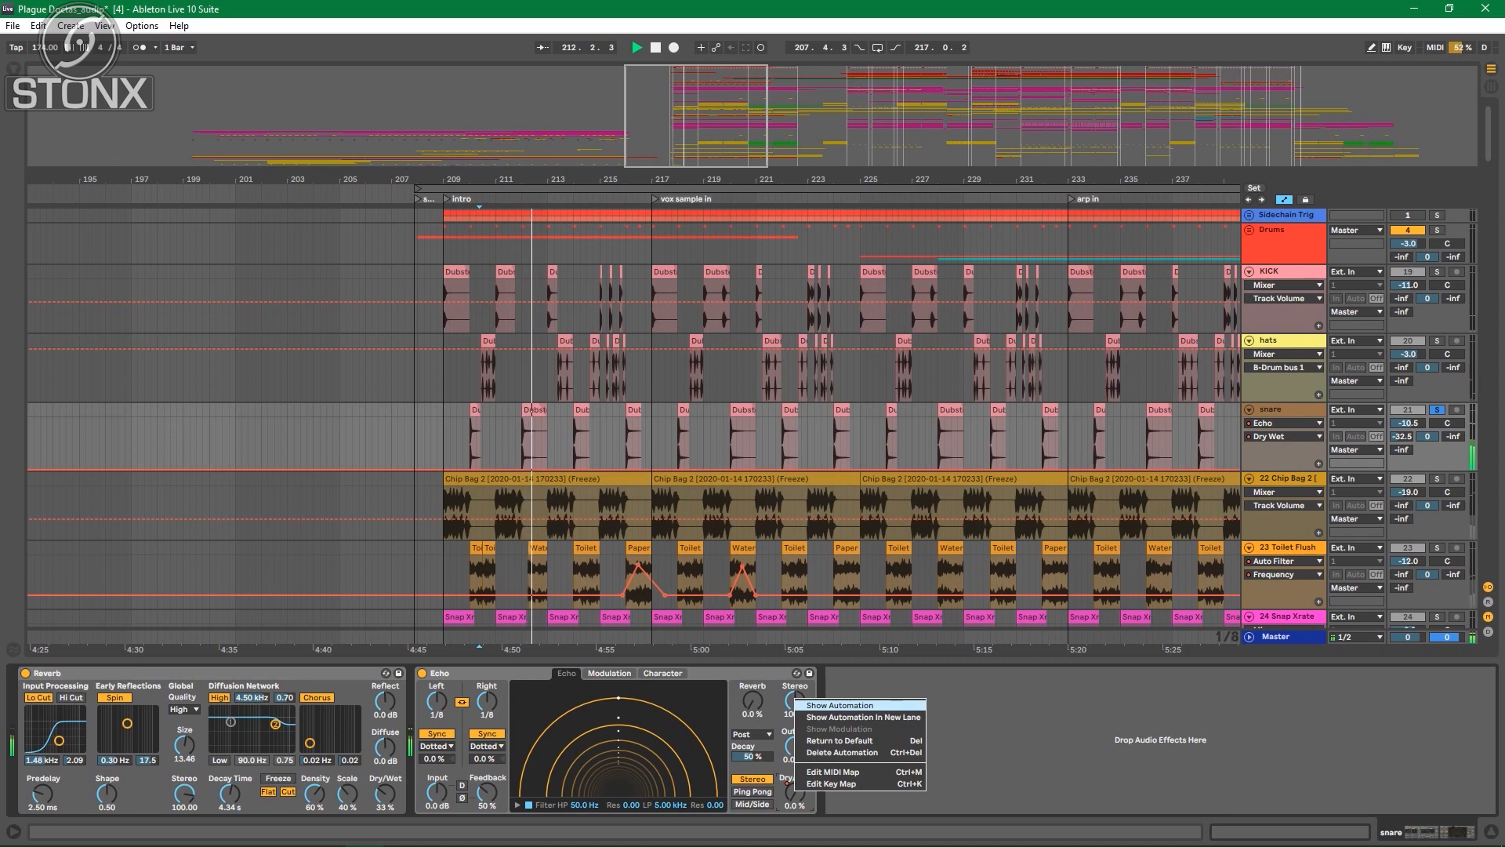
click(840, 705)
drag(806, 180, 434, 180)
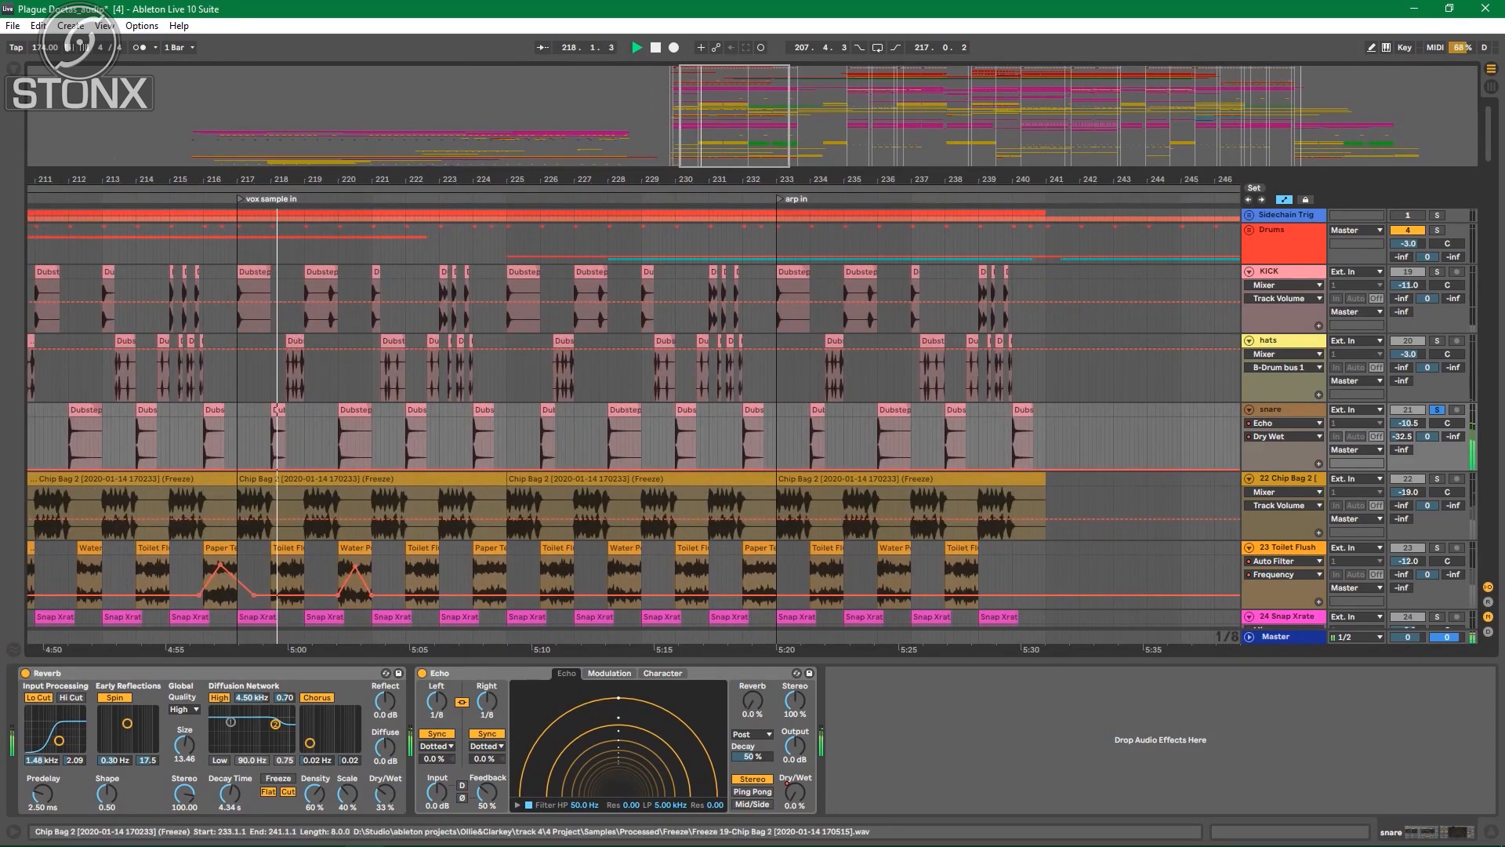
drag(735, 180, 742, 82)
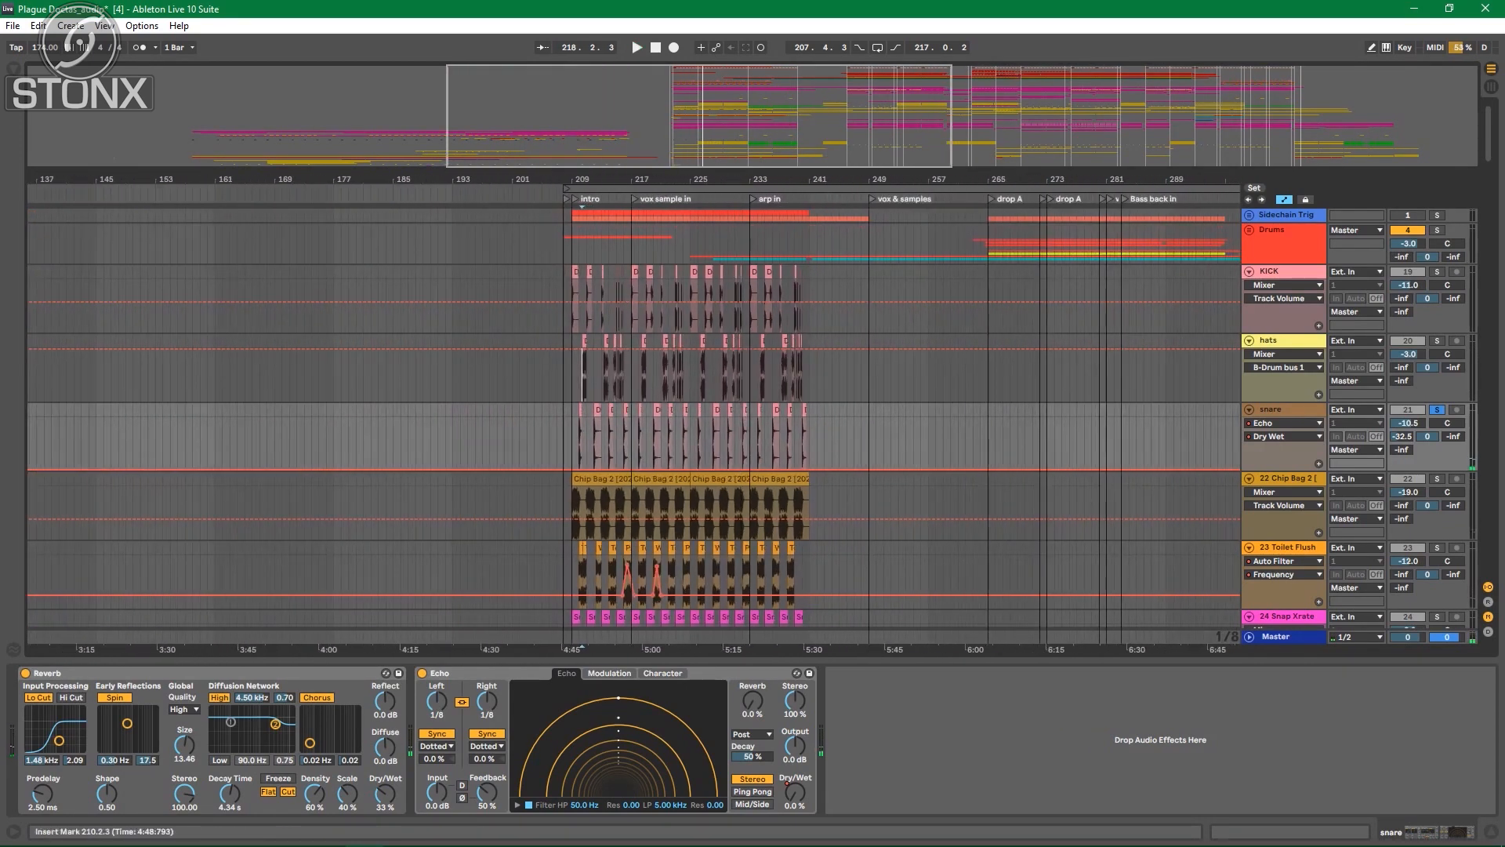
Step: Play the soloed hats track from just before its first clip in bar 210
drag(464, 179, 4, 310)
drag(463, 179, 51, 157)
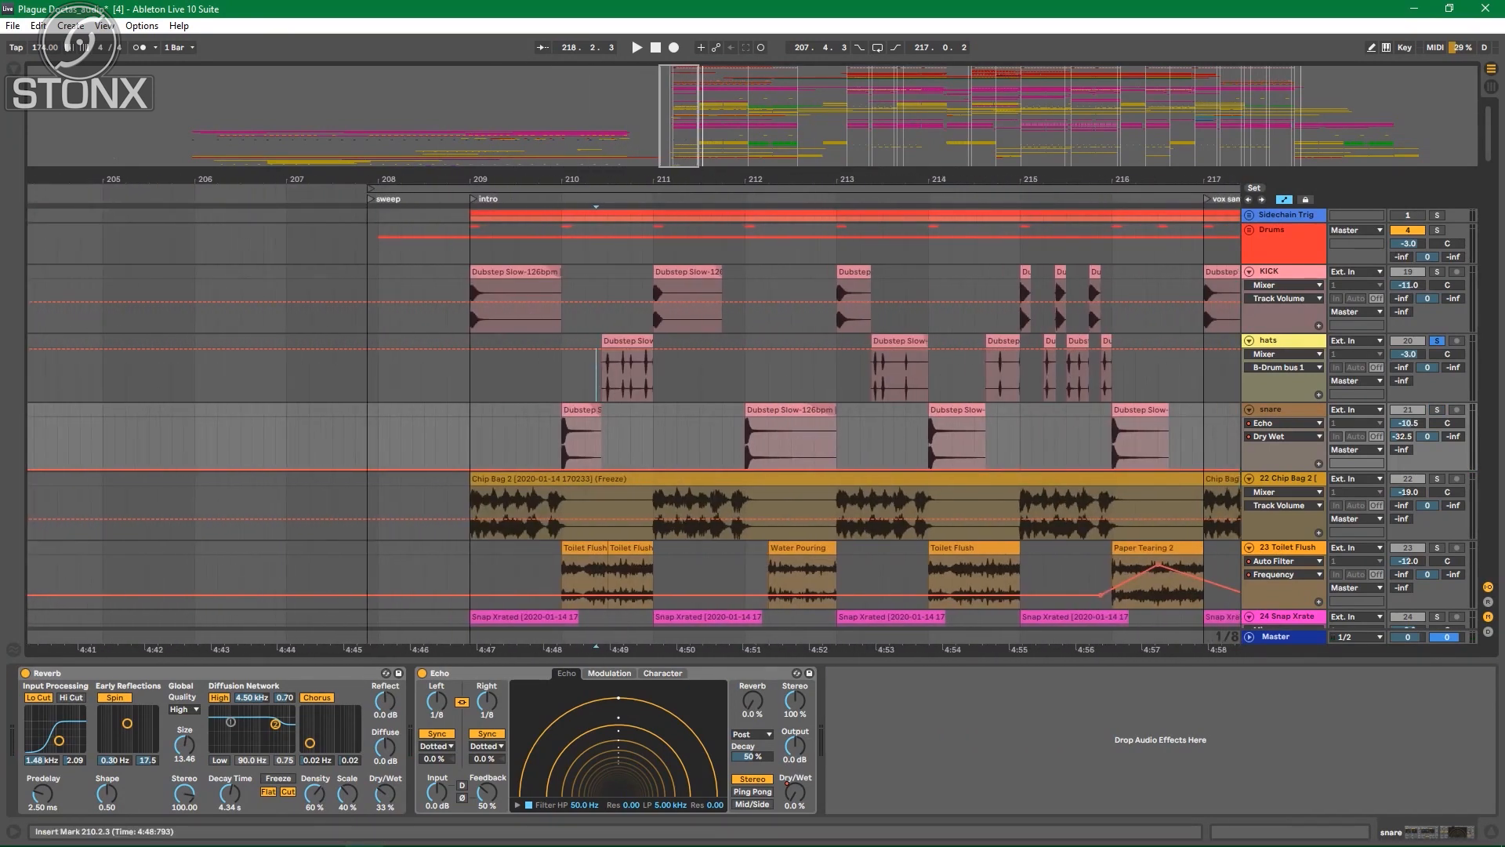
click(585, 376)
key(space)
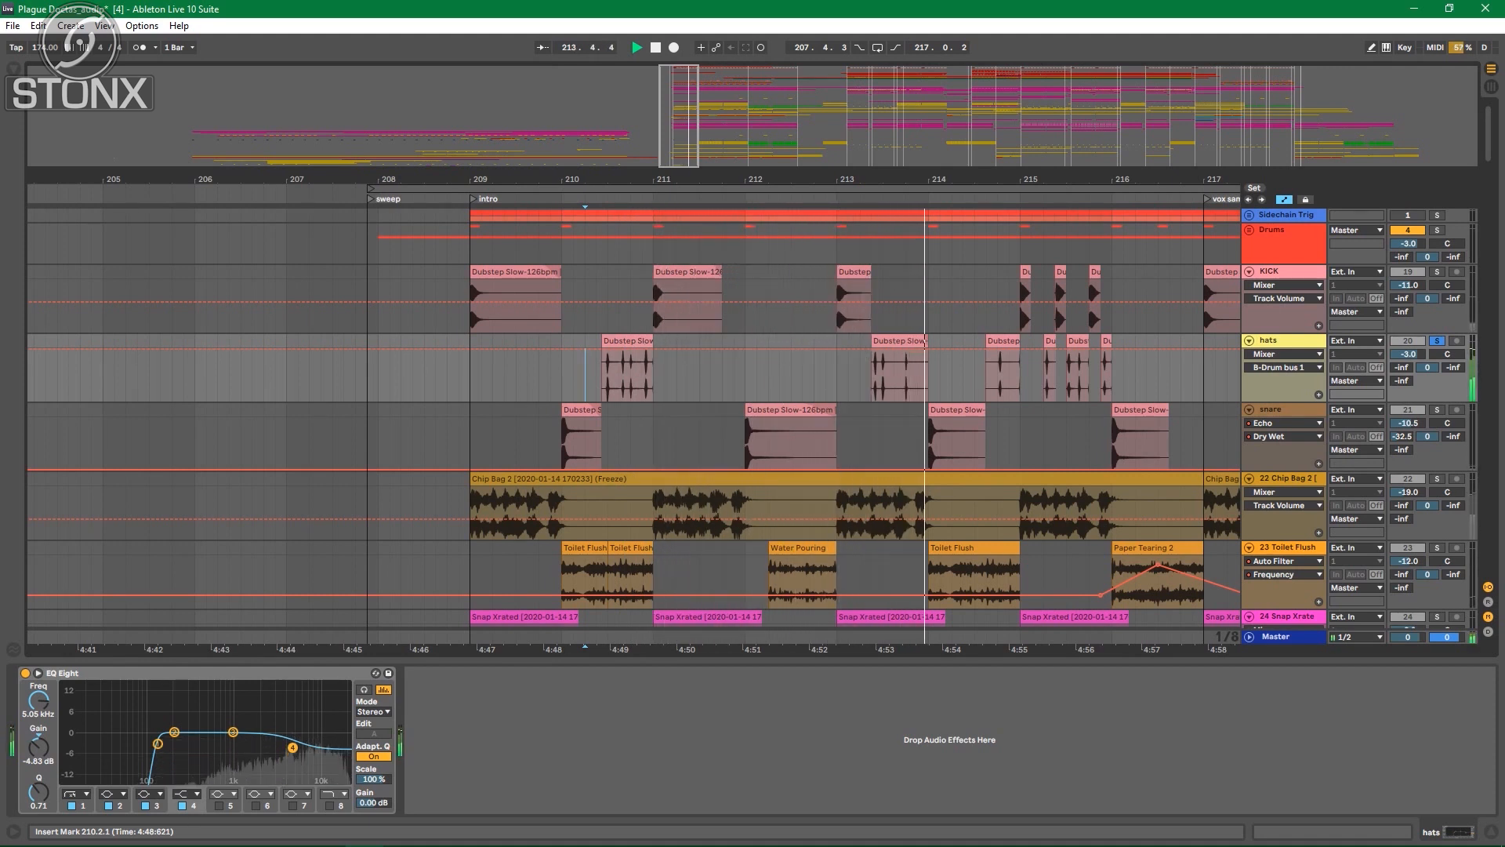
key(space)
Step: Play the first Chip Bag 2 clip in solo and open its sample settings
scroll(753, 417, down, 2)
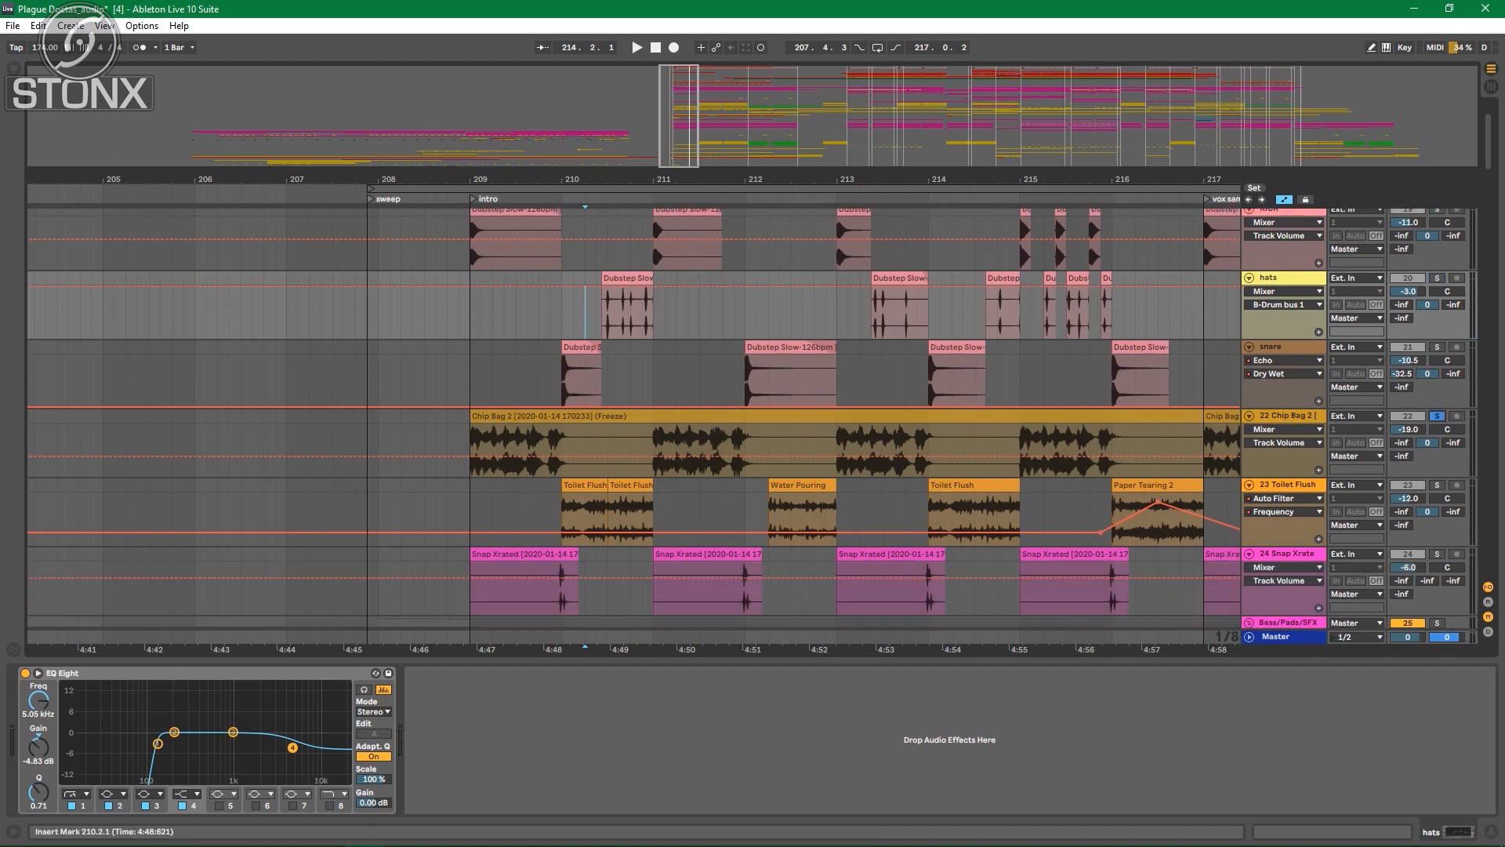
click(836, 416)
key(space)
key(space)
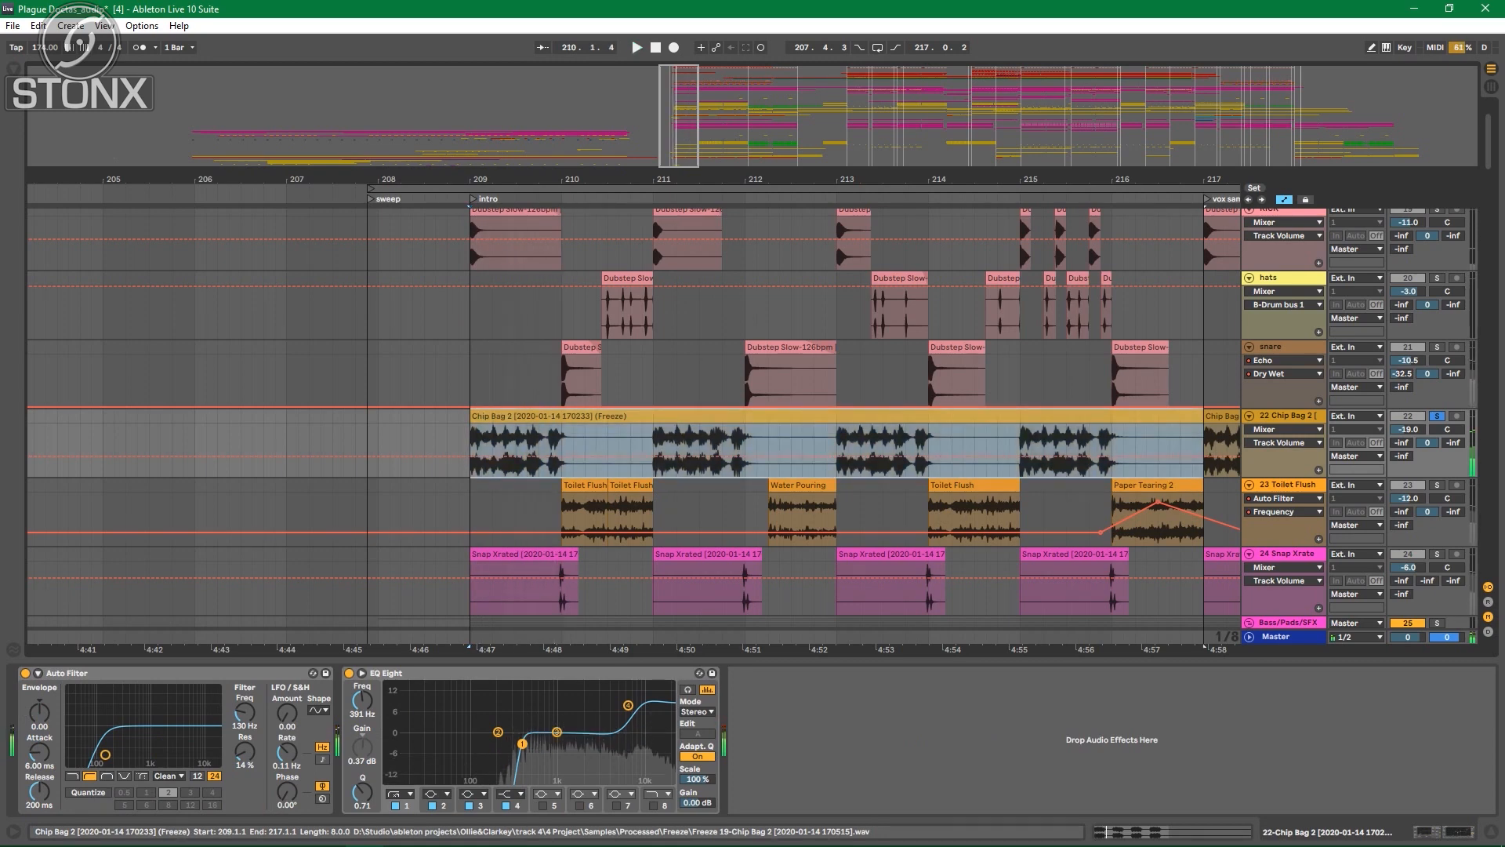
double_click(547, 416)
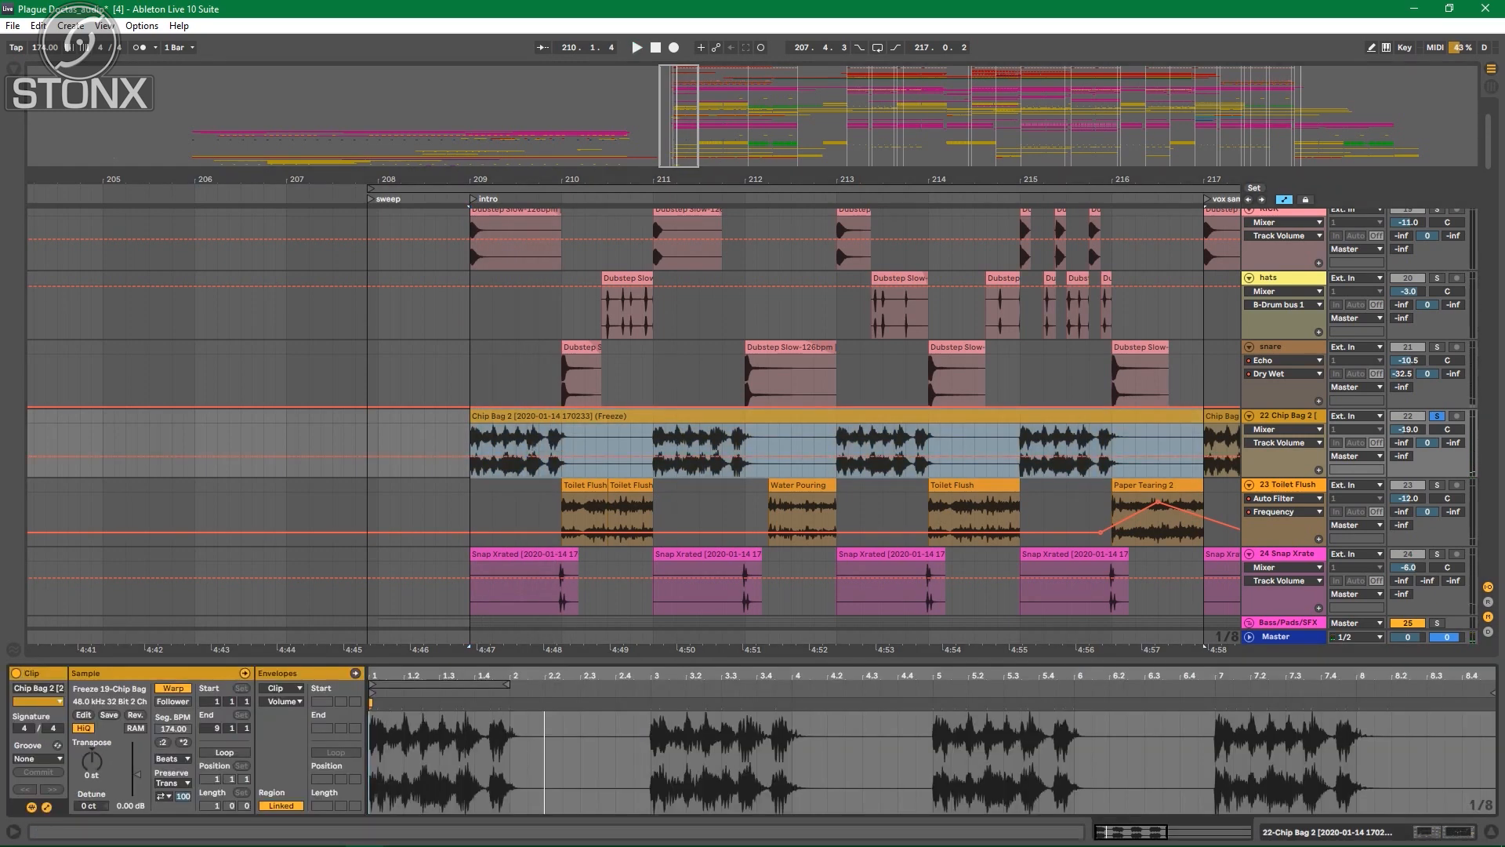
key(space)
key(space)
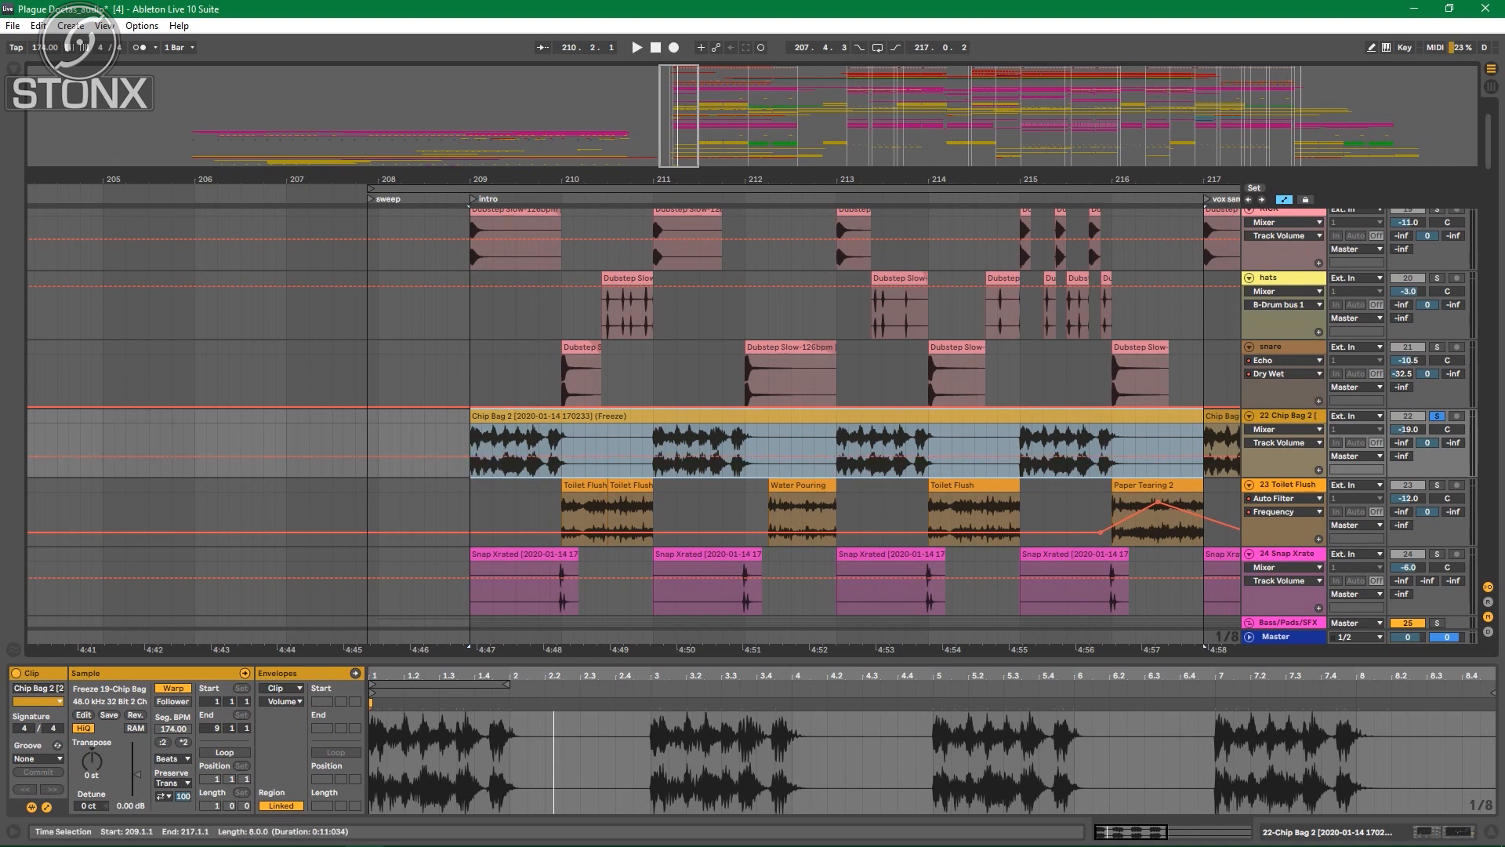
Step: Change the first Chip Bag 2 clip's warp mode to Texture and play the clip
click(173, 758)
click(170, 793)
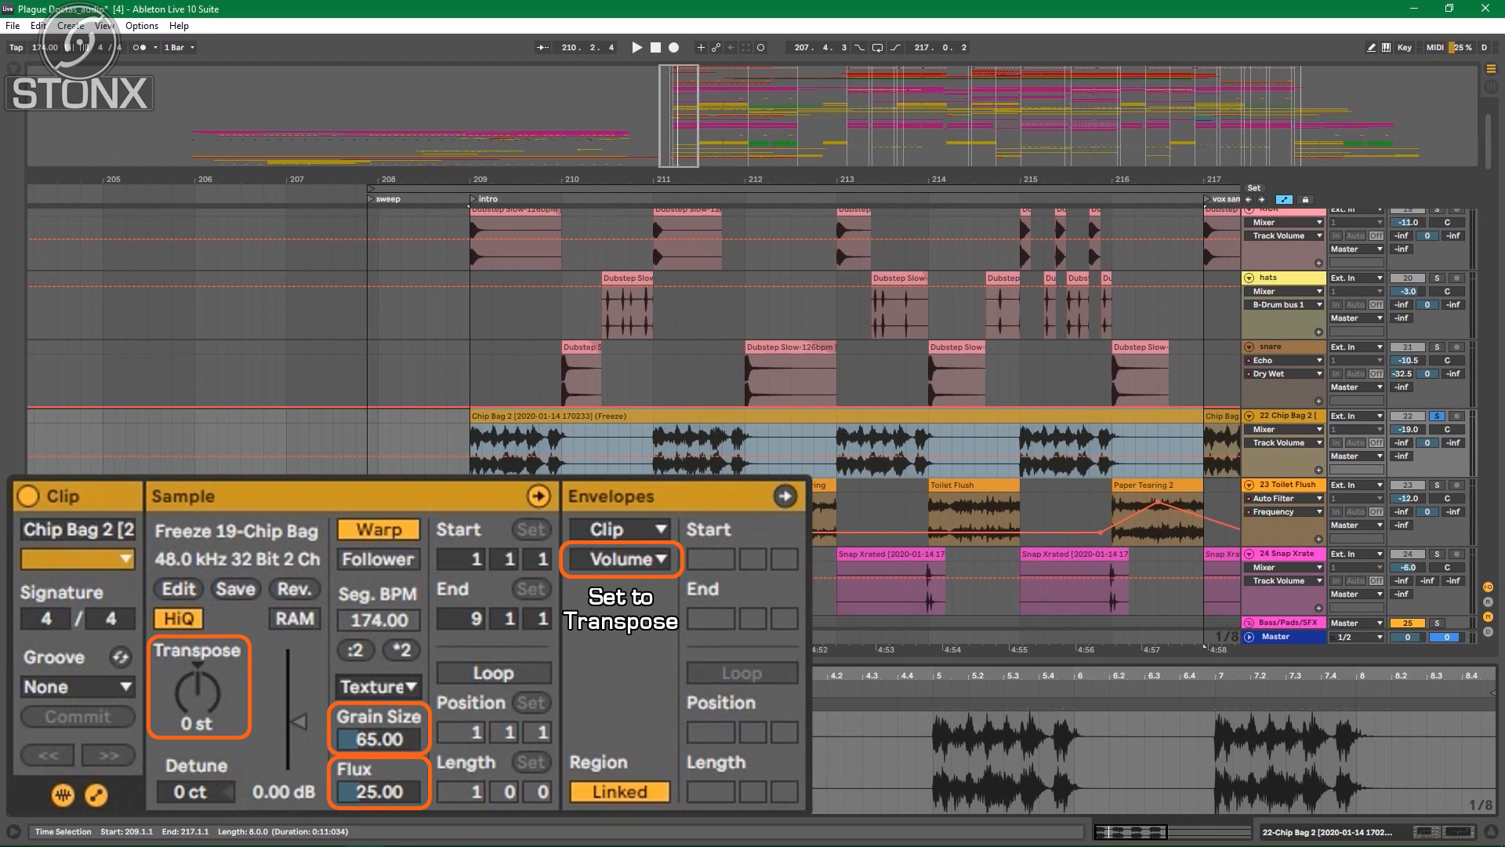
key(space)
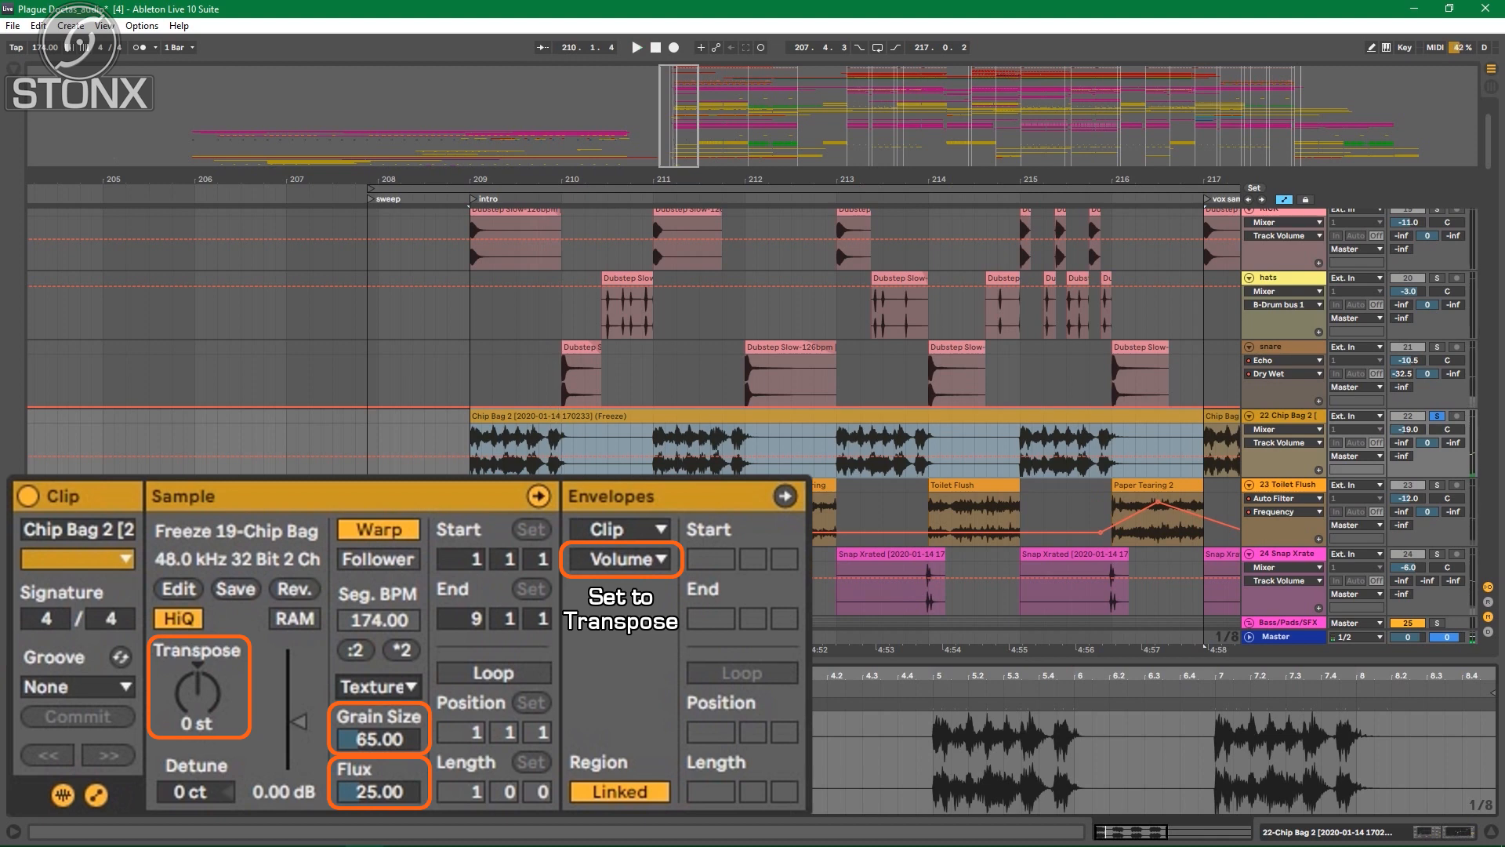
Step: Play the soloed Toilet Flush track from bar 210
click(562, 511)
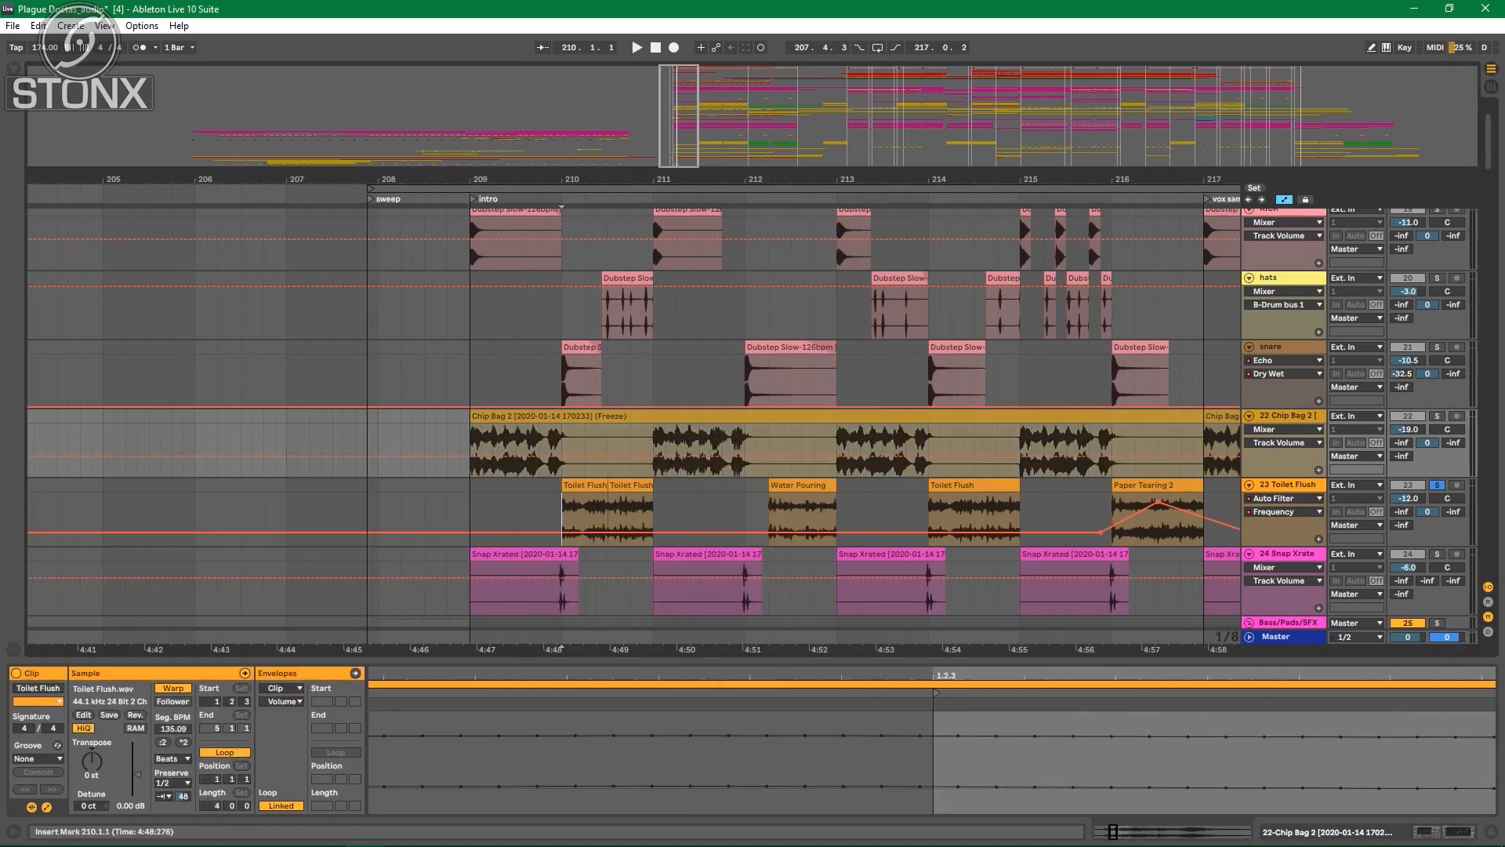
key(space)
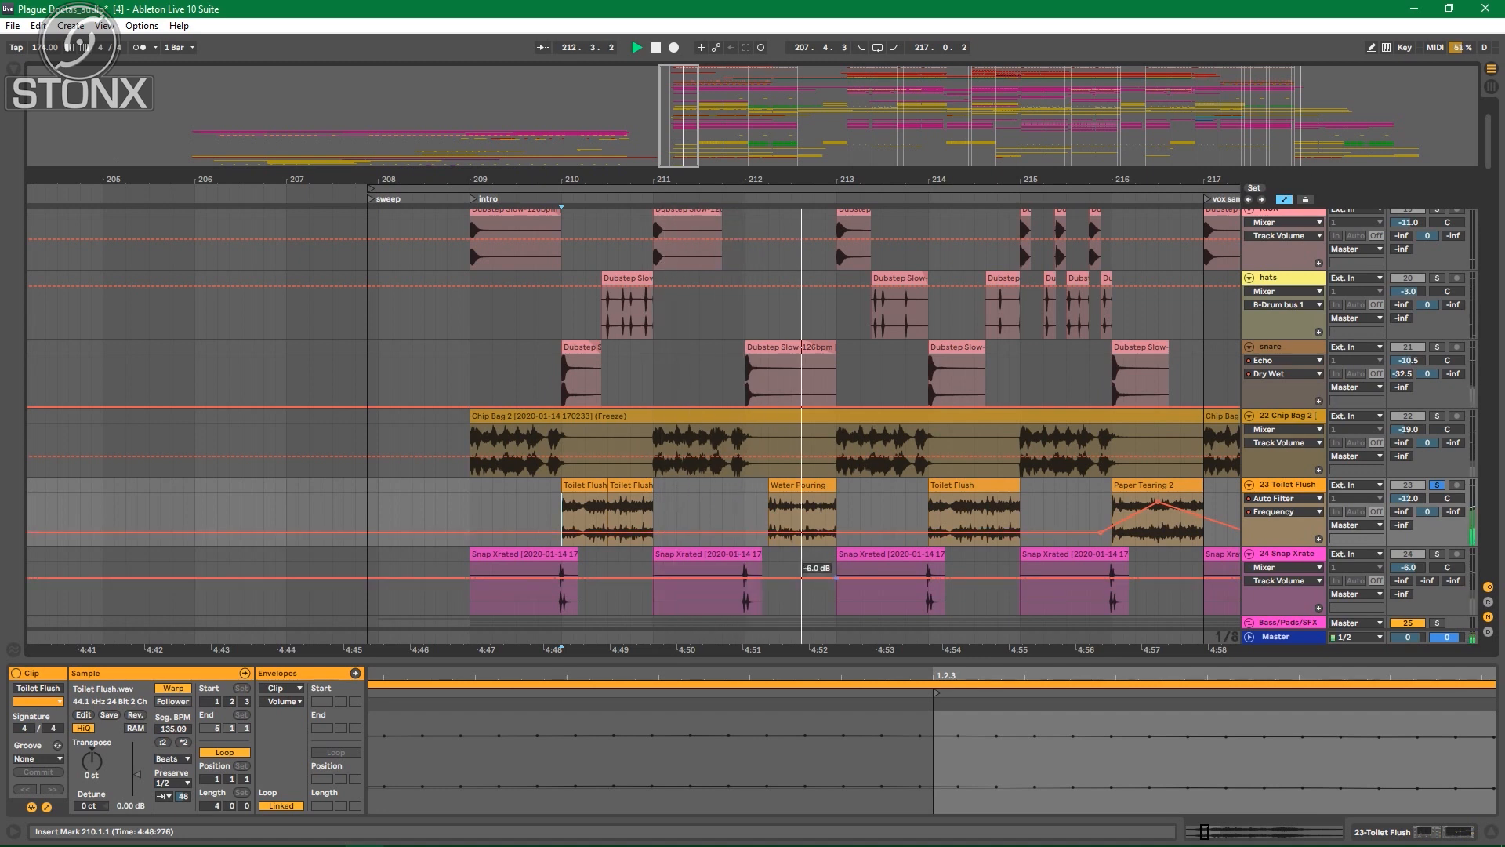
key(space)
Step: Examine the Water Pouring clip's transient preservation options and compare its playback with warping off and on
click(801, 485)
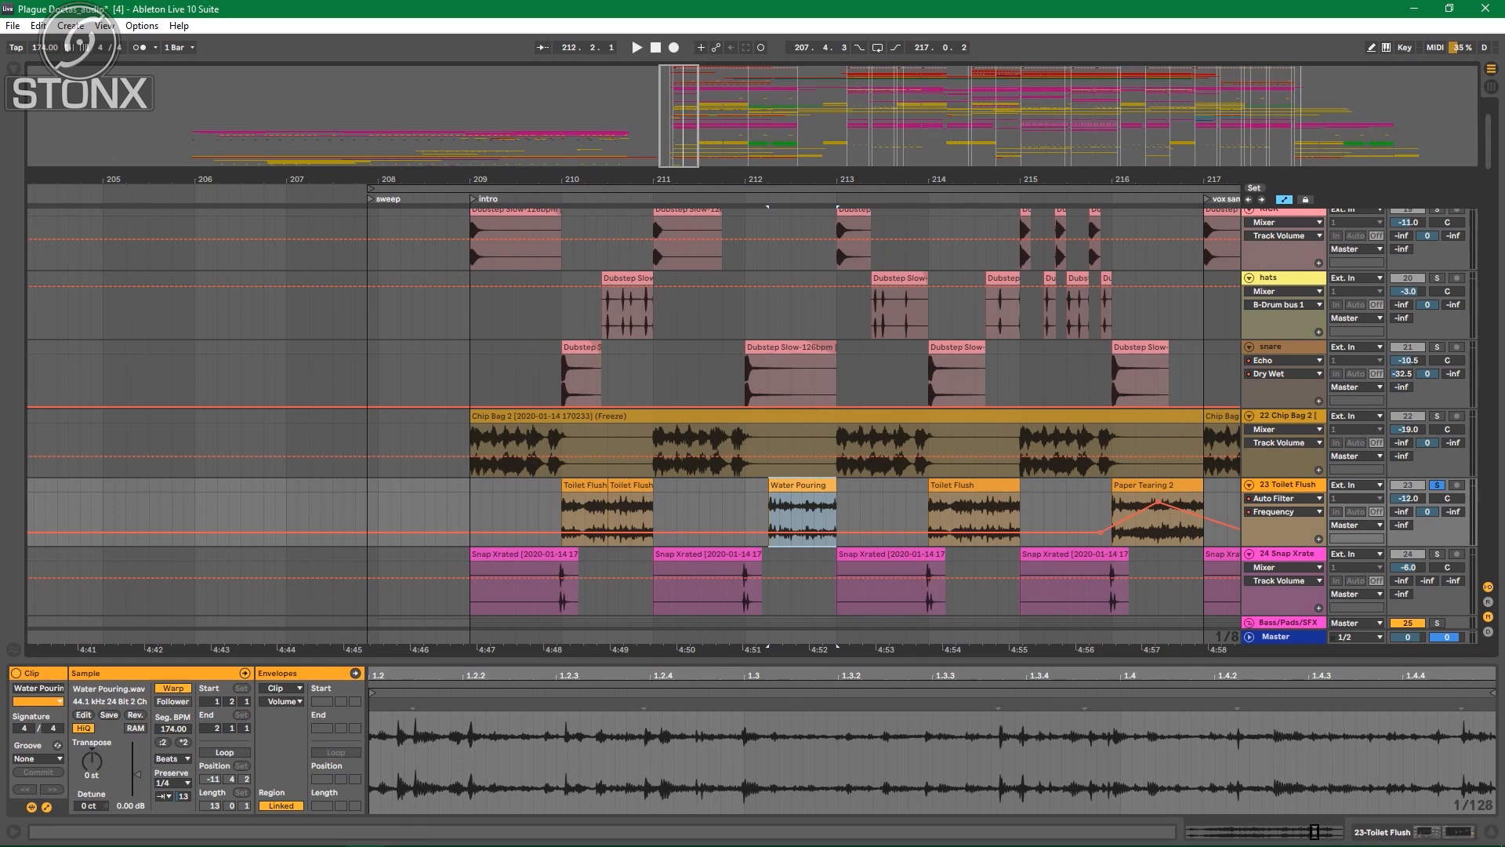
click(172, 783)
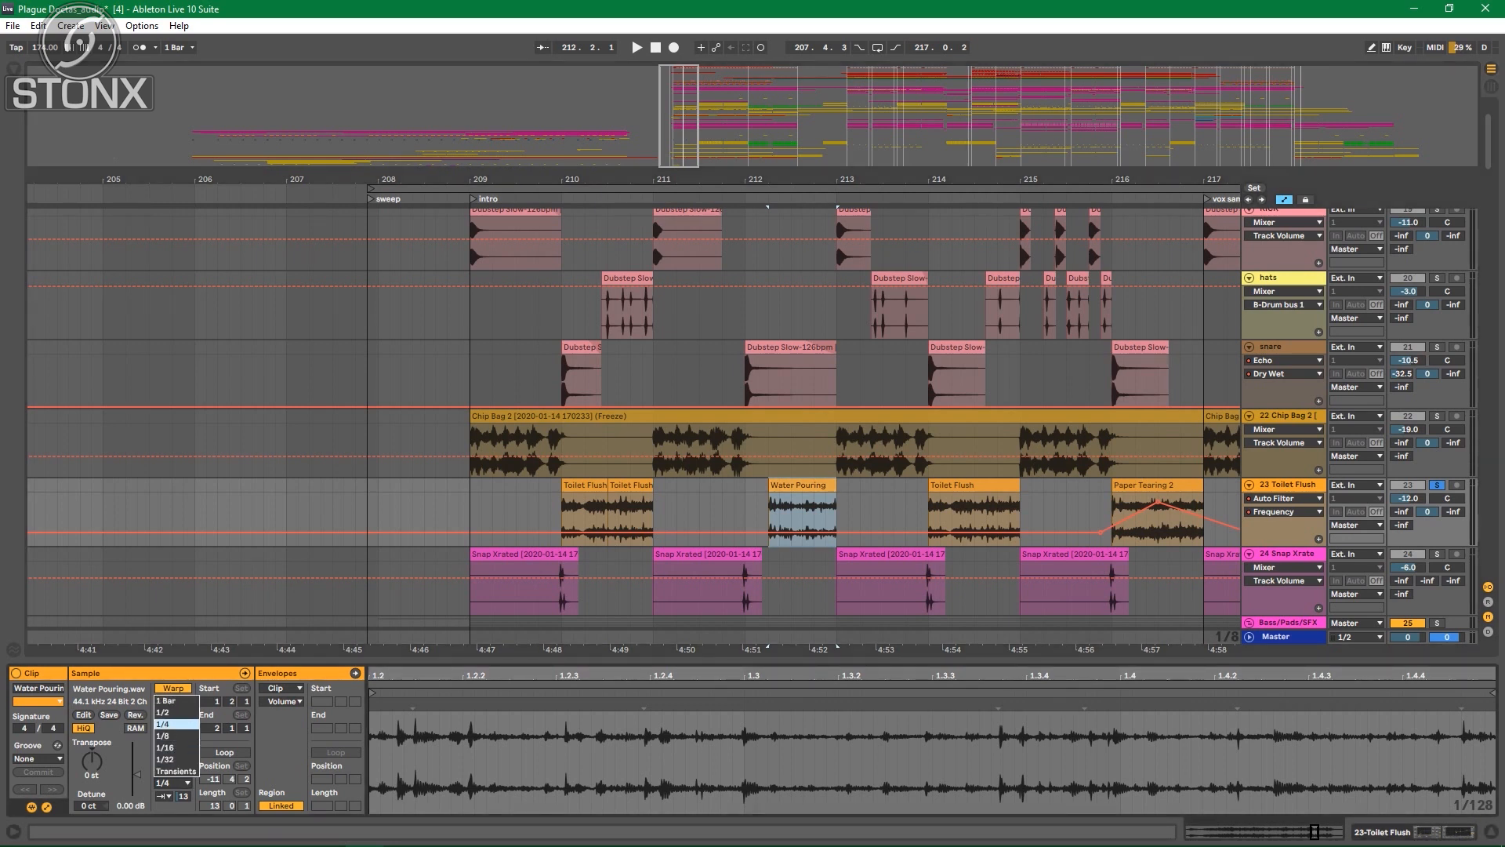
click(173, 688)
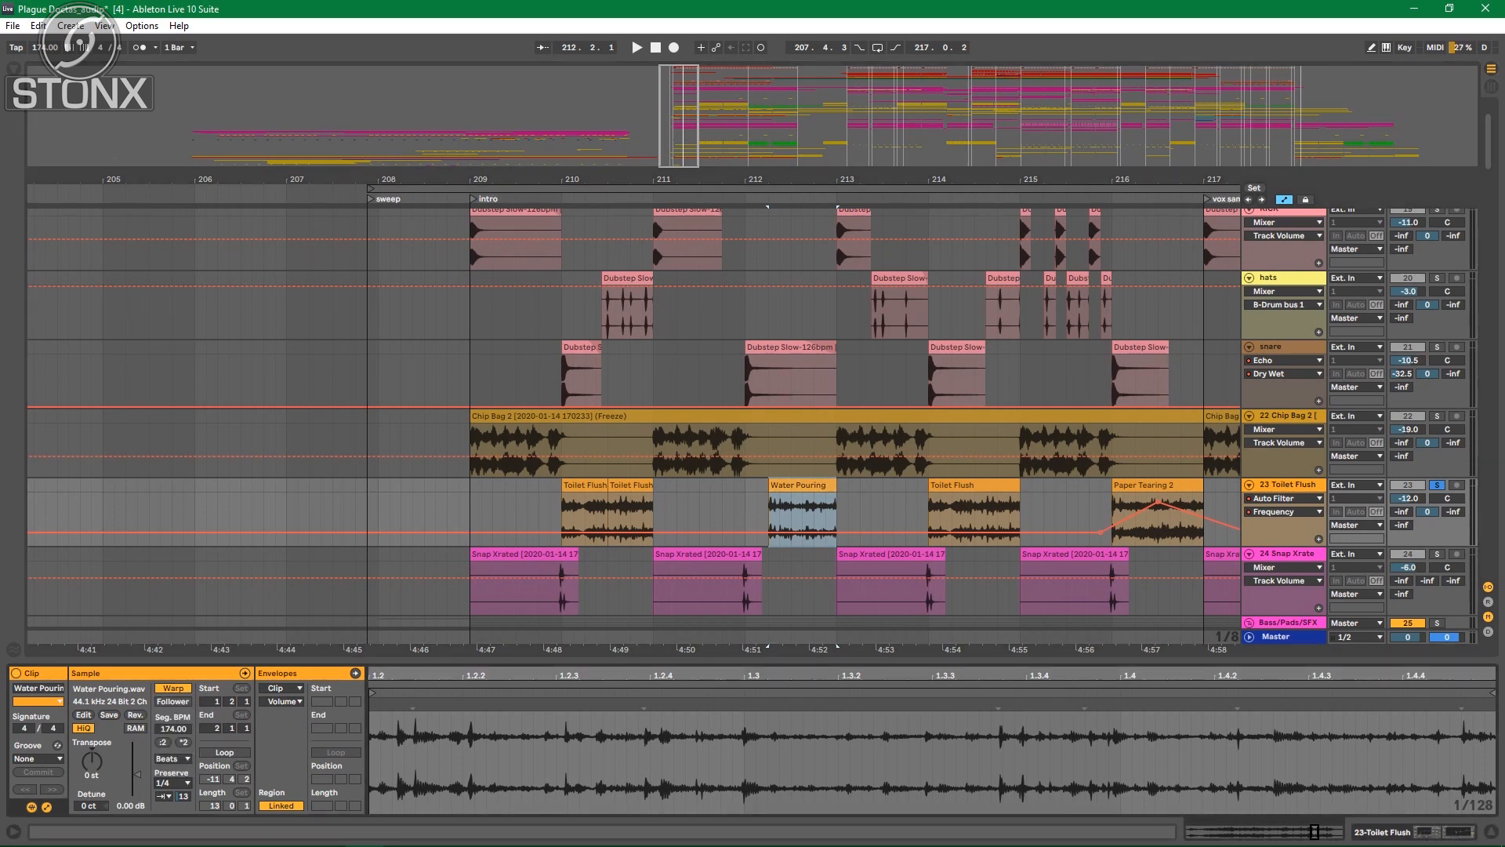
click(174, 689)
key(space)
key(space)
click(174, 689)
key(space)
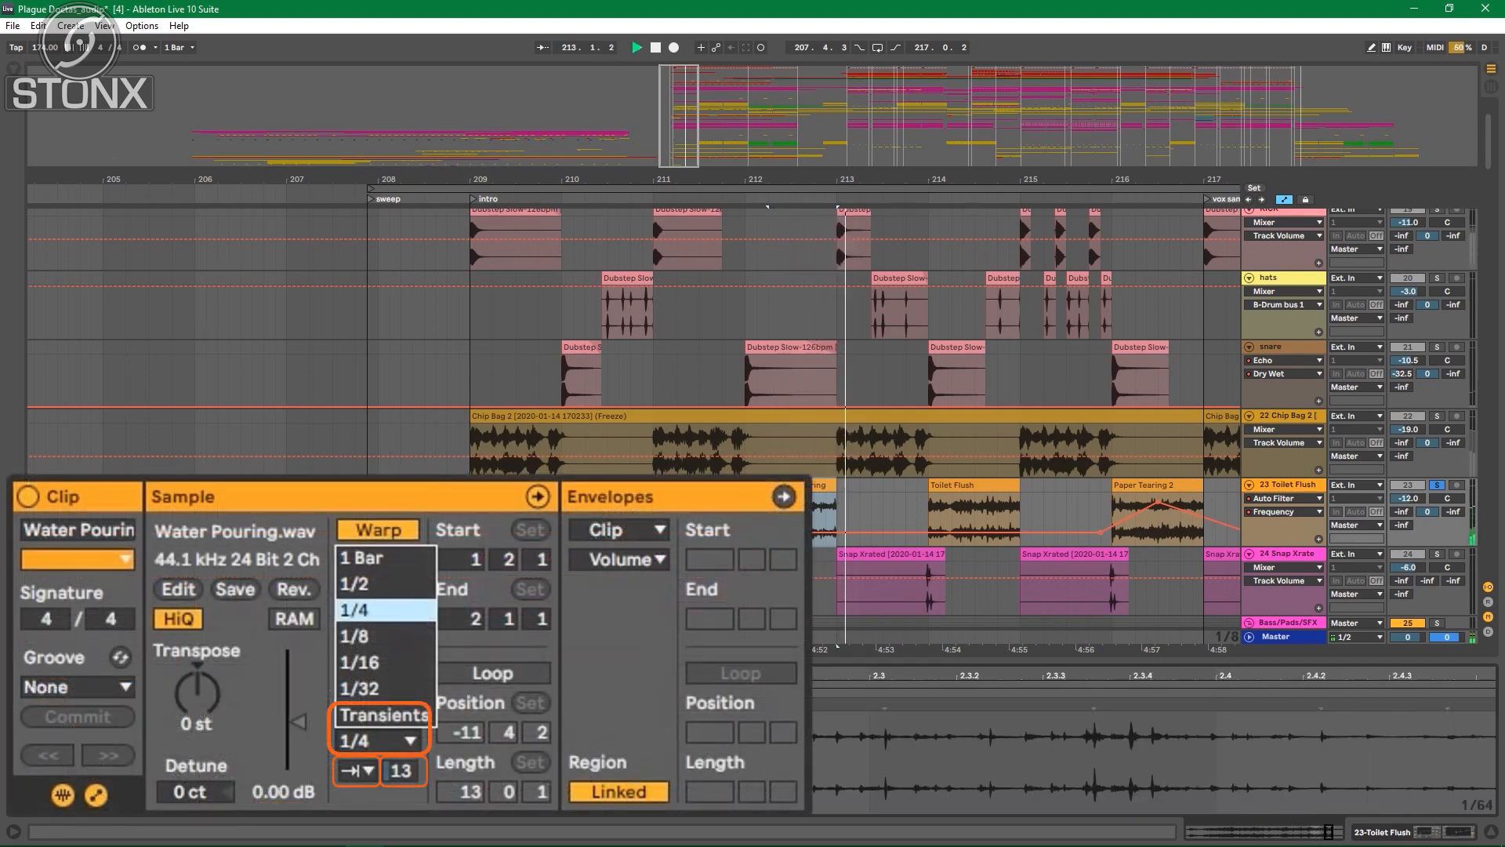
Step: Try the Toilet Flush clip at bar 214 without warping and undo the warp changes
click(972, 485)
key(space)
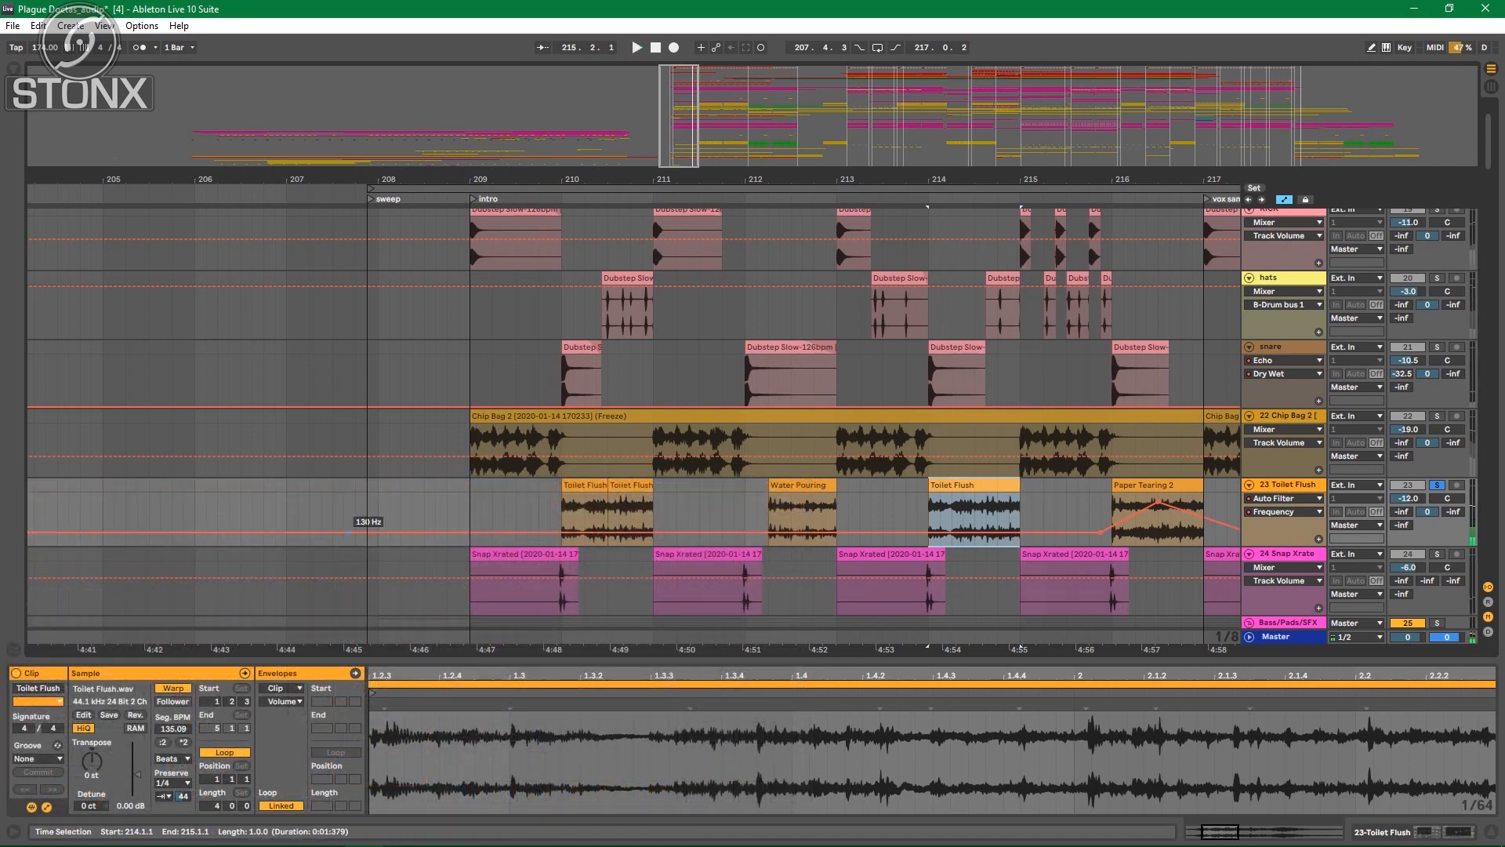
click(172, 689)
key(space)
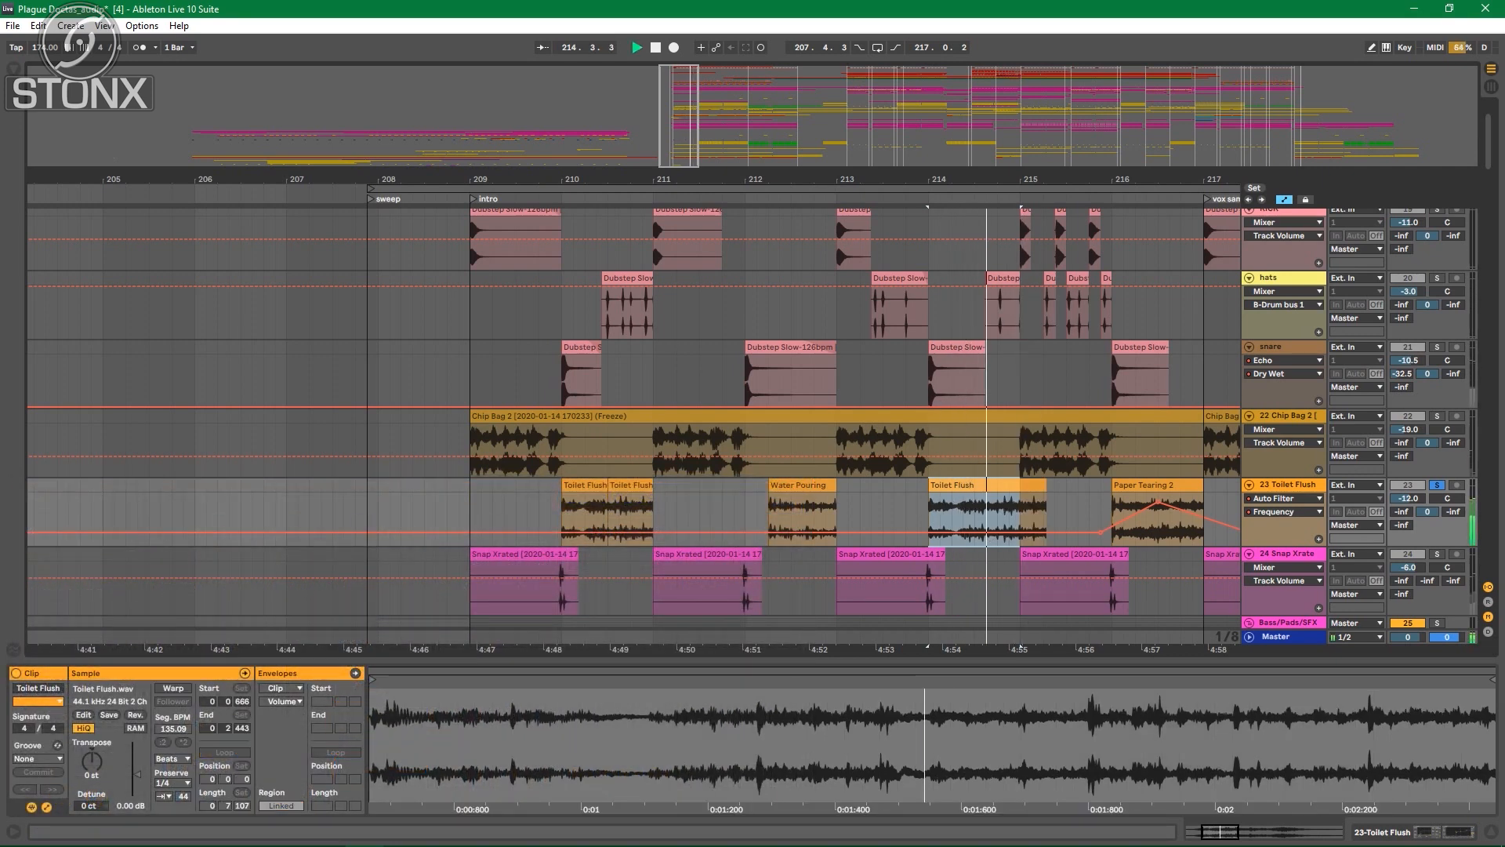
click(174, 689)
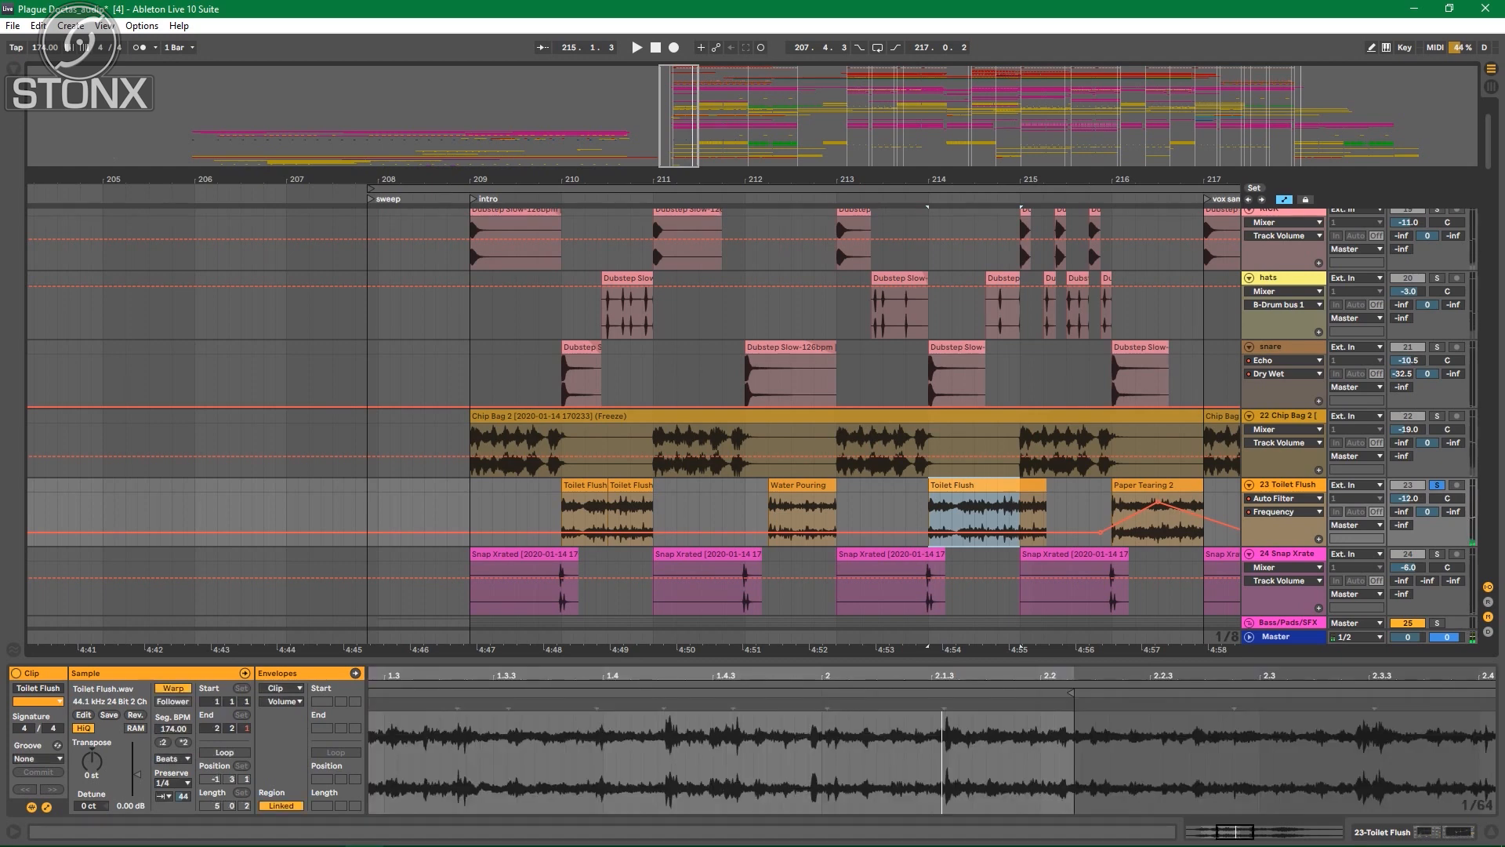
key(ctrl+z)
key(ctrl+z)
key(space)
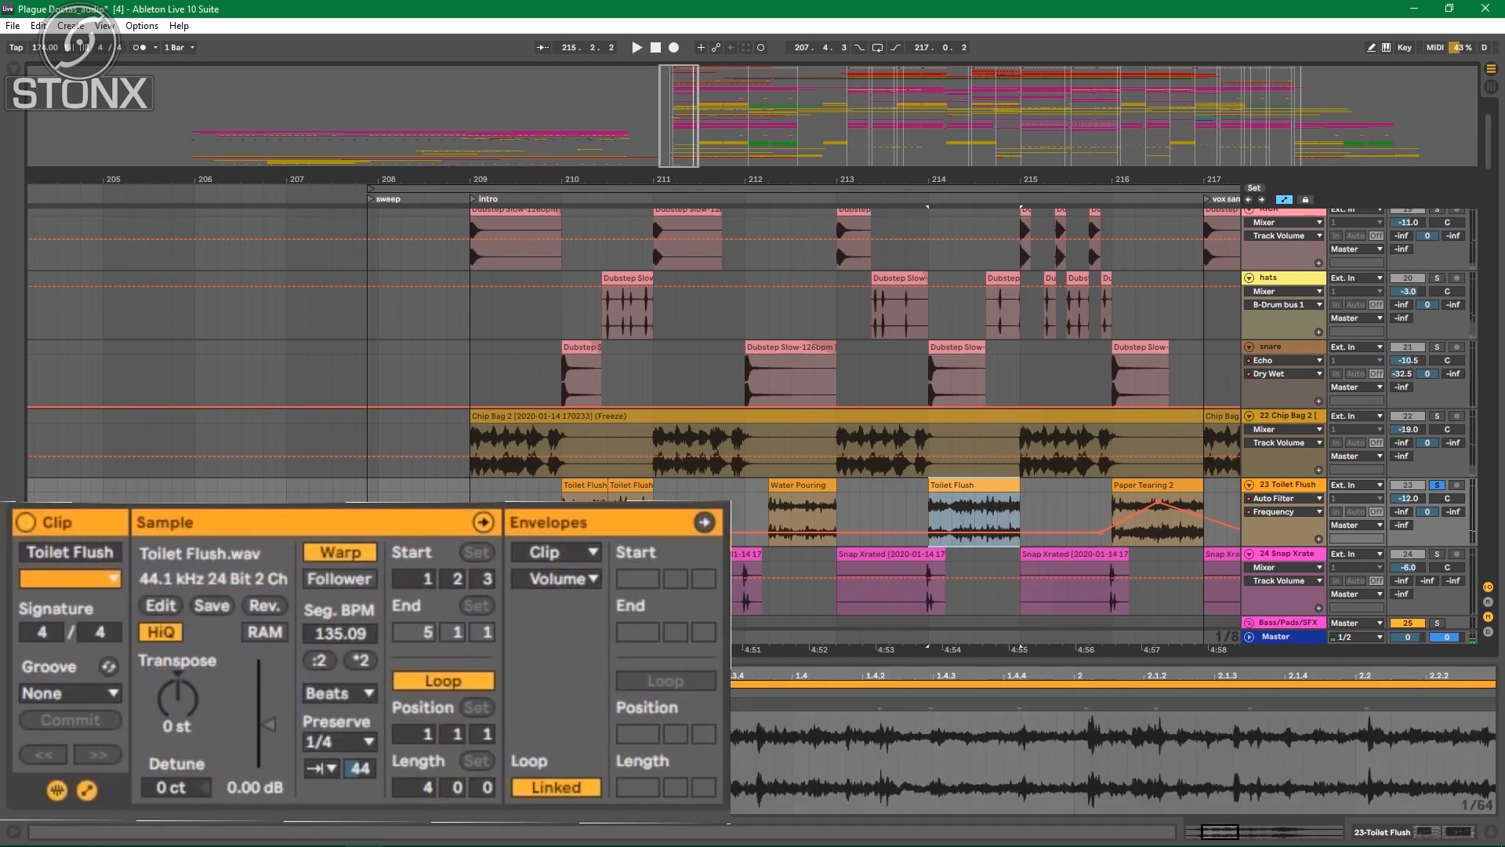
Step: Set the transient envelope of the Toilet Flush clip at bar 214 to 21 and play the clip
click(166, 796)
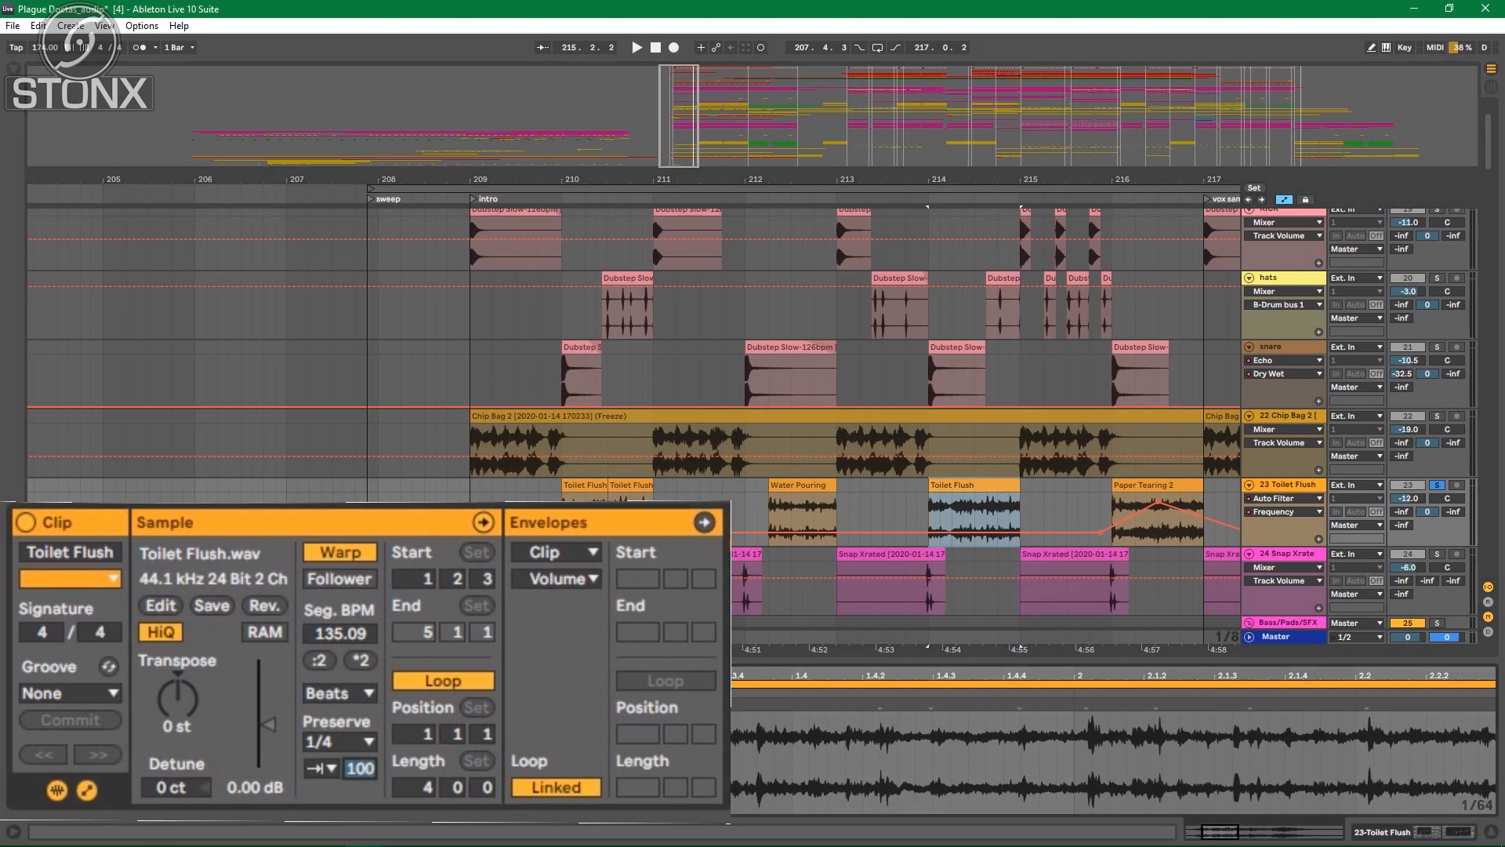
drag(361, 768, 361, 829)
key(space)
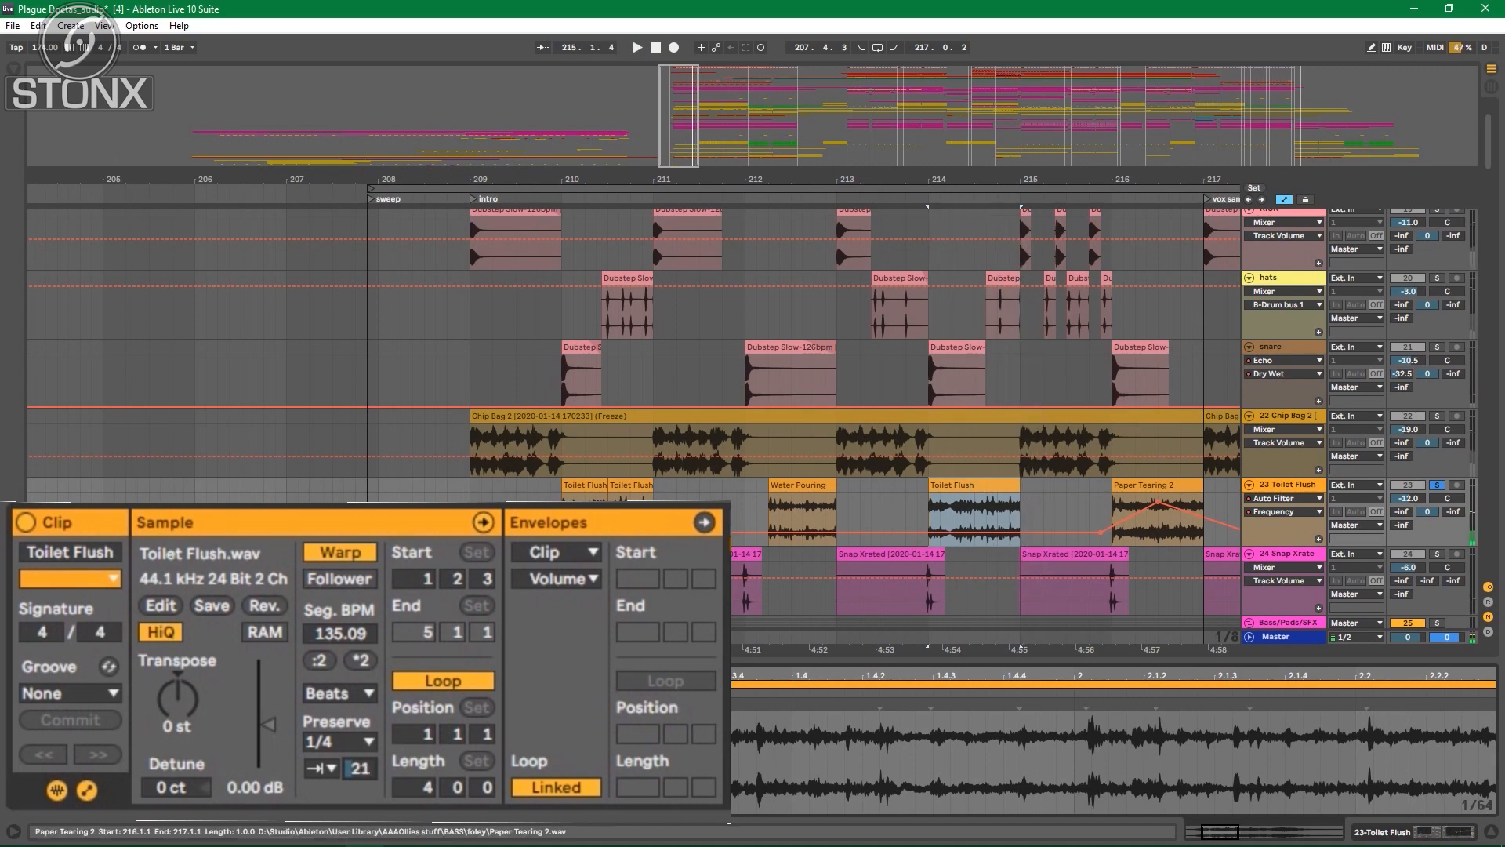
Step: Play the Paper Tearing 2 clip at bar 216 and show the Toilet Flush track's effect chain
click(1144, 485)
key(space)
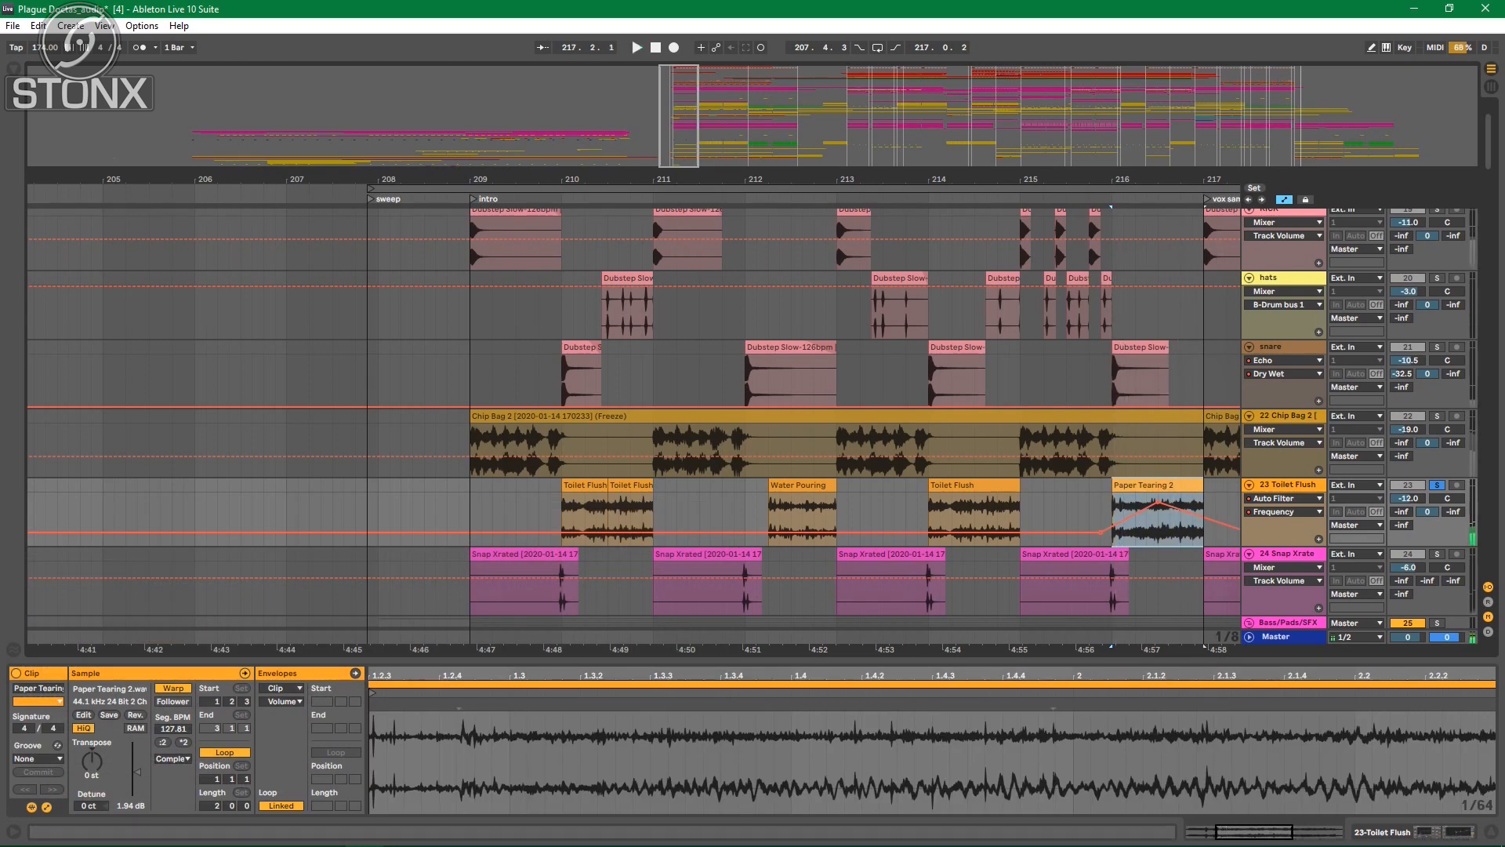
click(1287, 485)
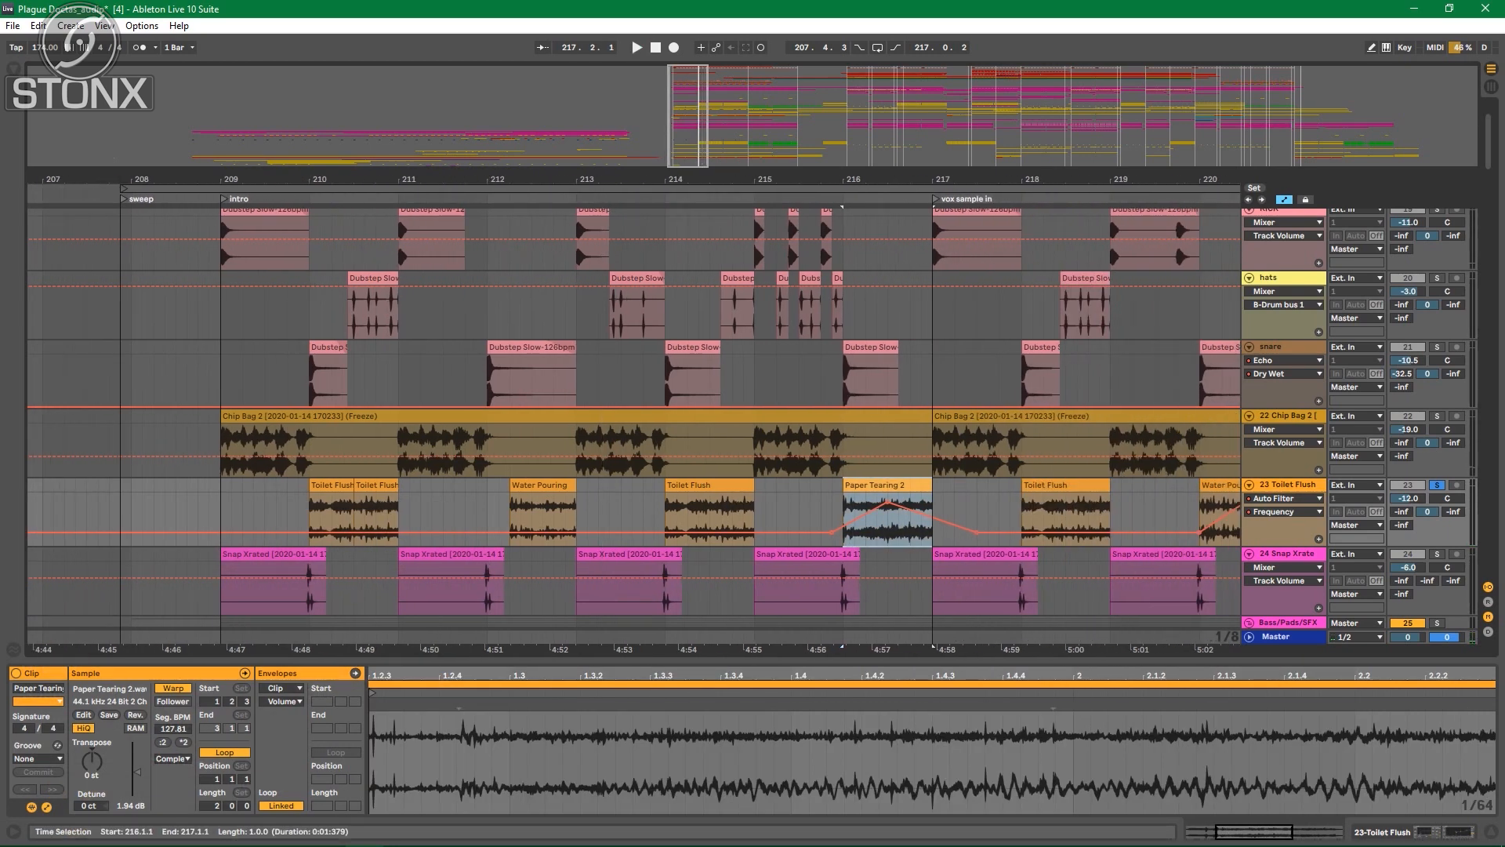
key(shift+Tab)
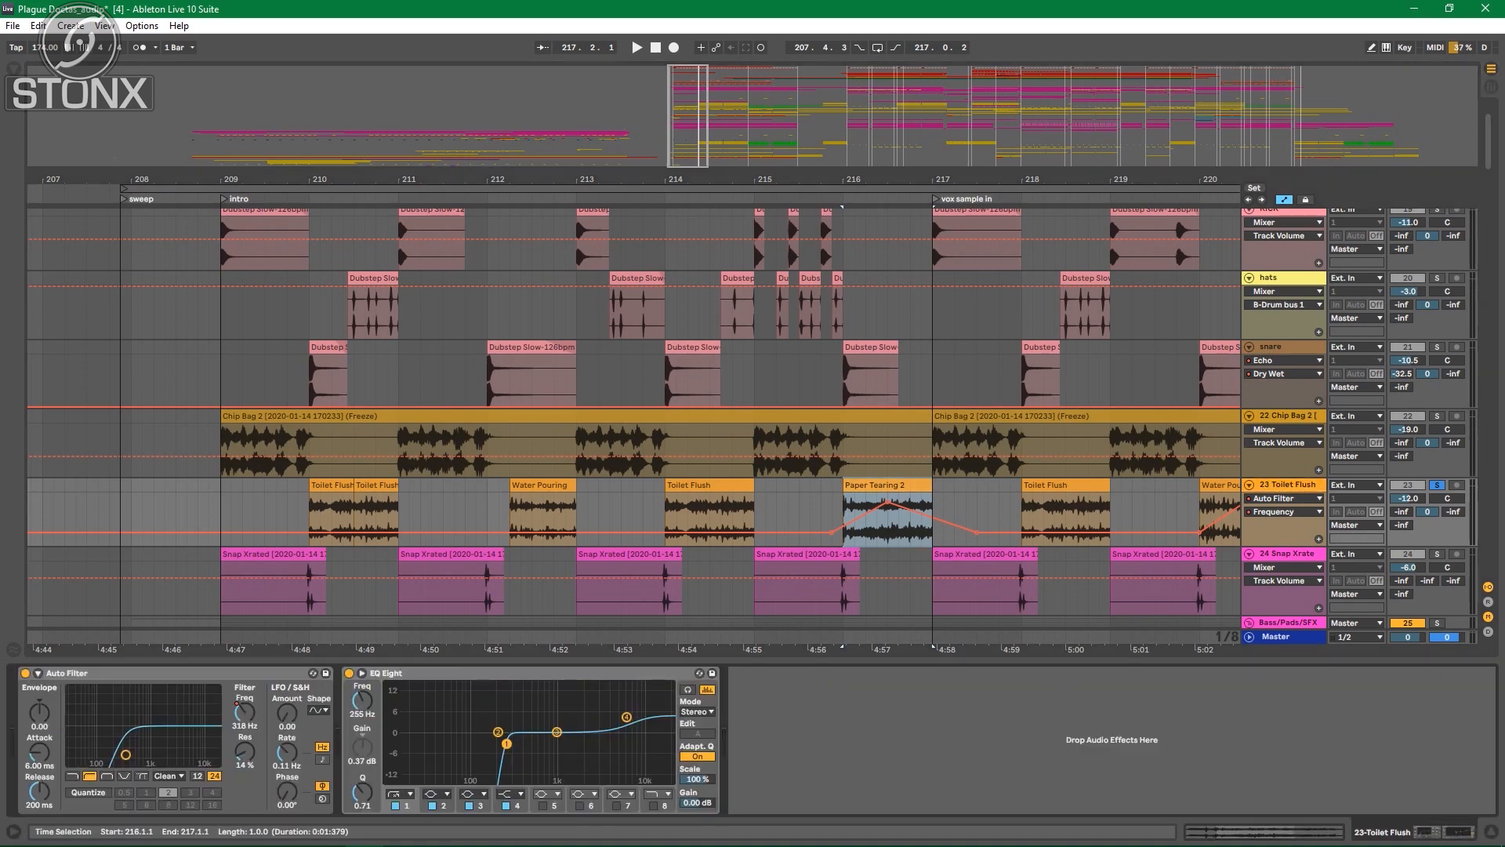
Step: Play the Paper Tearing 2 clip and turn off the track's Auto Filter to hear it without the sweep
key(space)
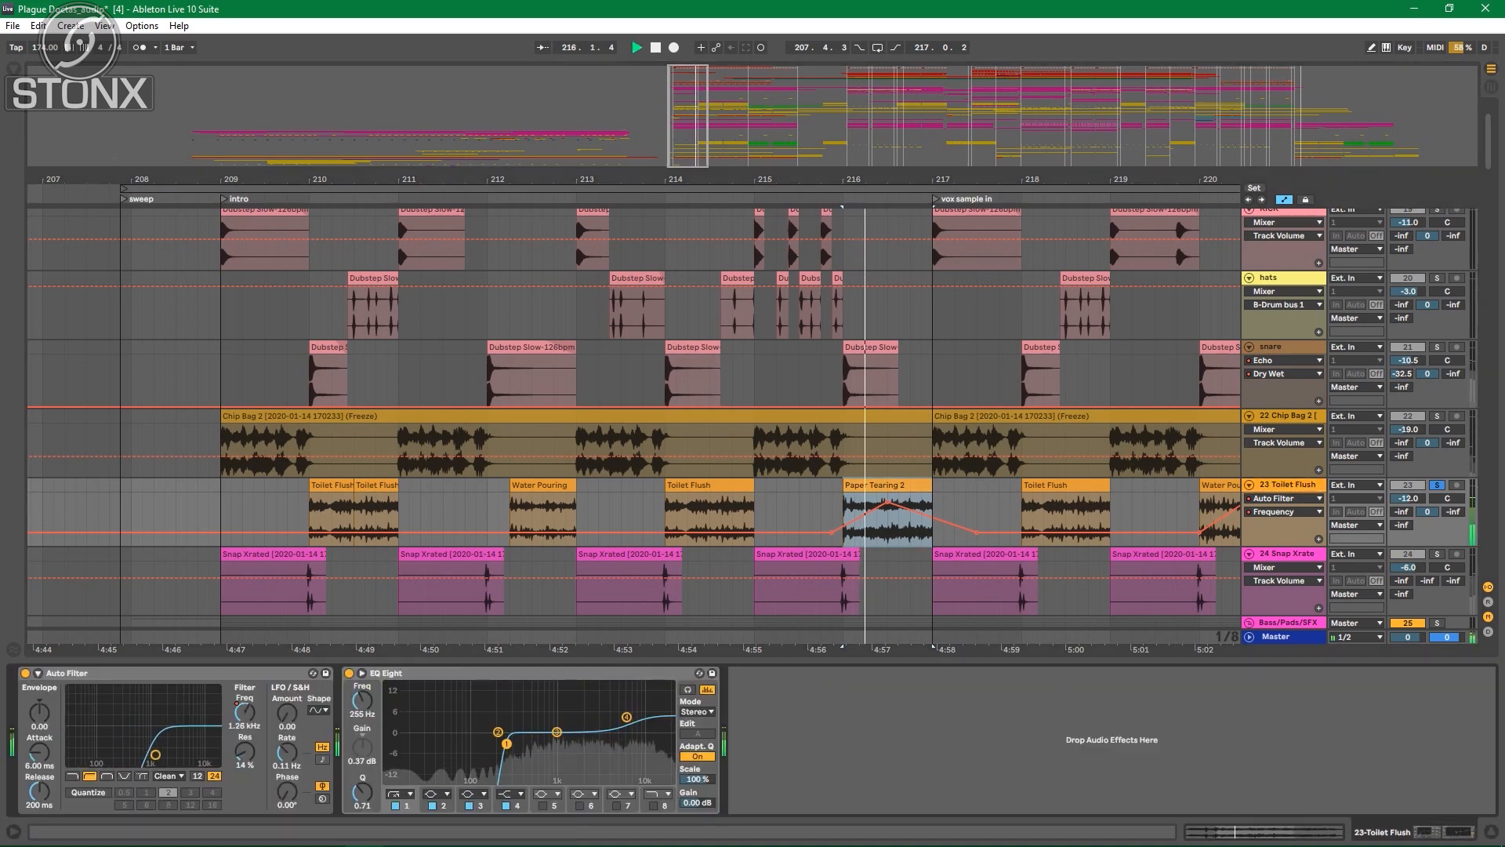
click(25, 673)
key(space)
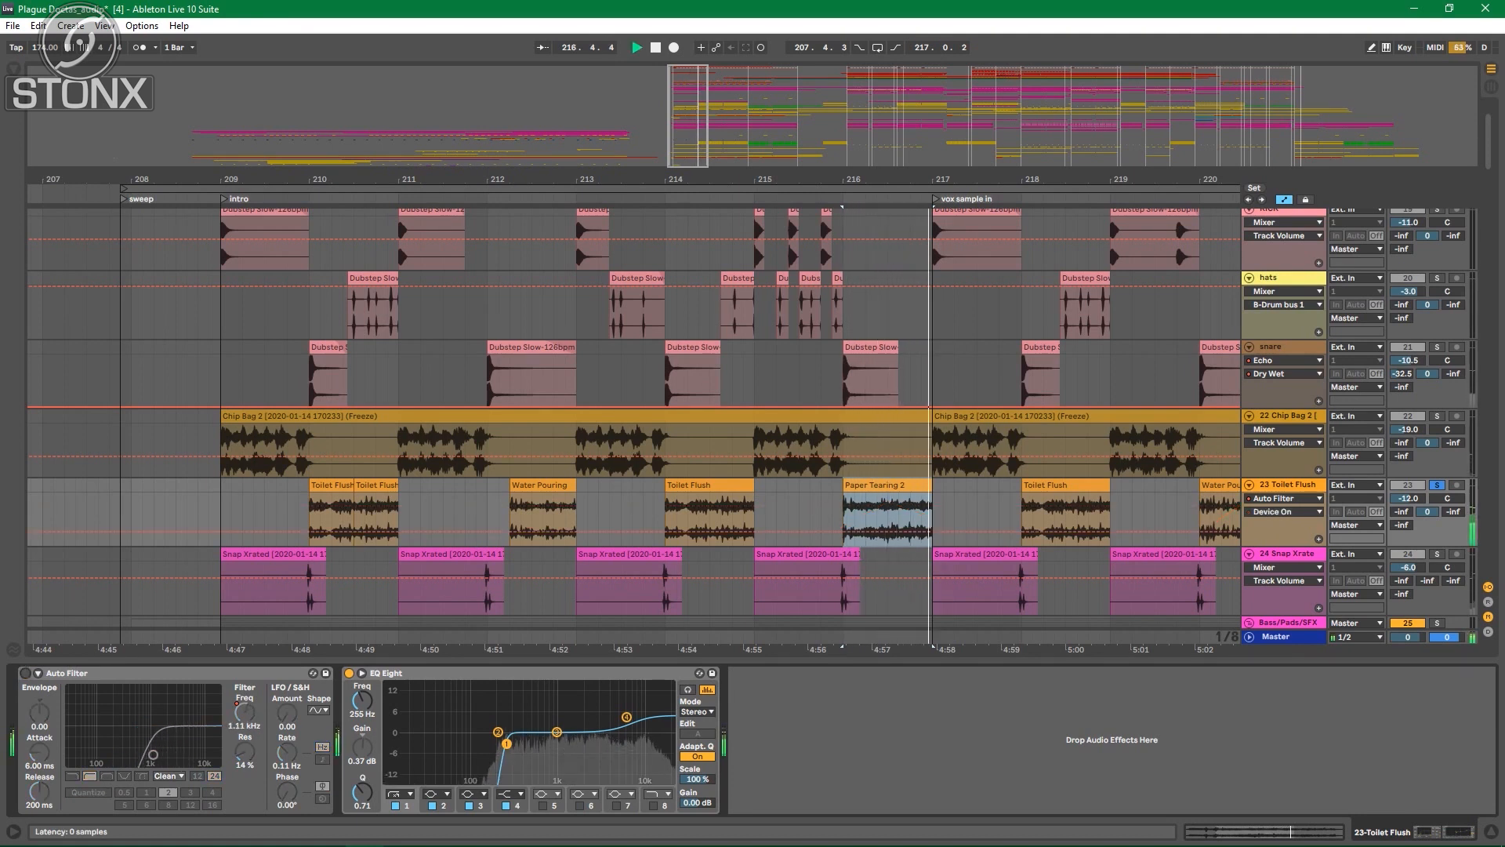
Step: Turn the Toilet Flush track's Auto Filter back on and play the end of the Paper Tearing 2 clip with the sweep
key(space)
click(25, 674)
key(space)
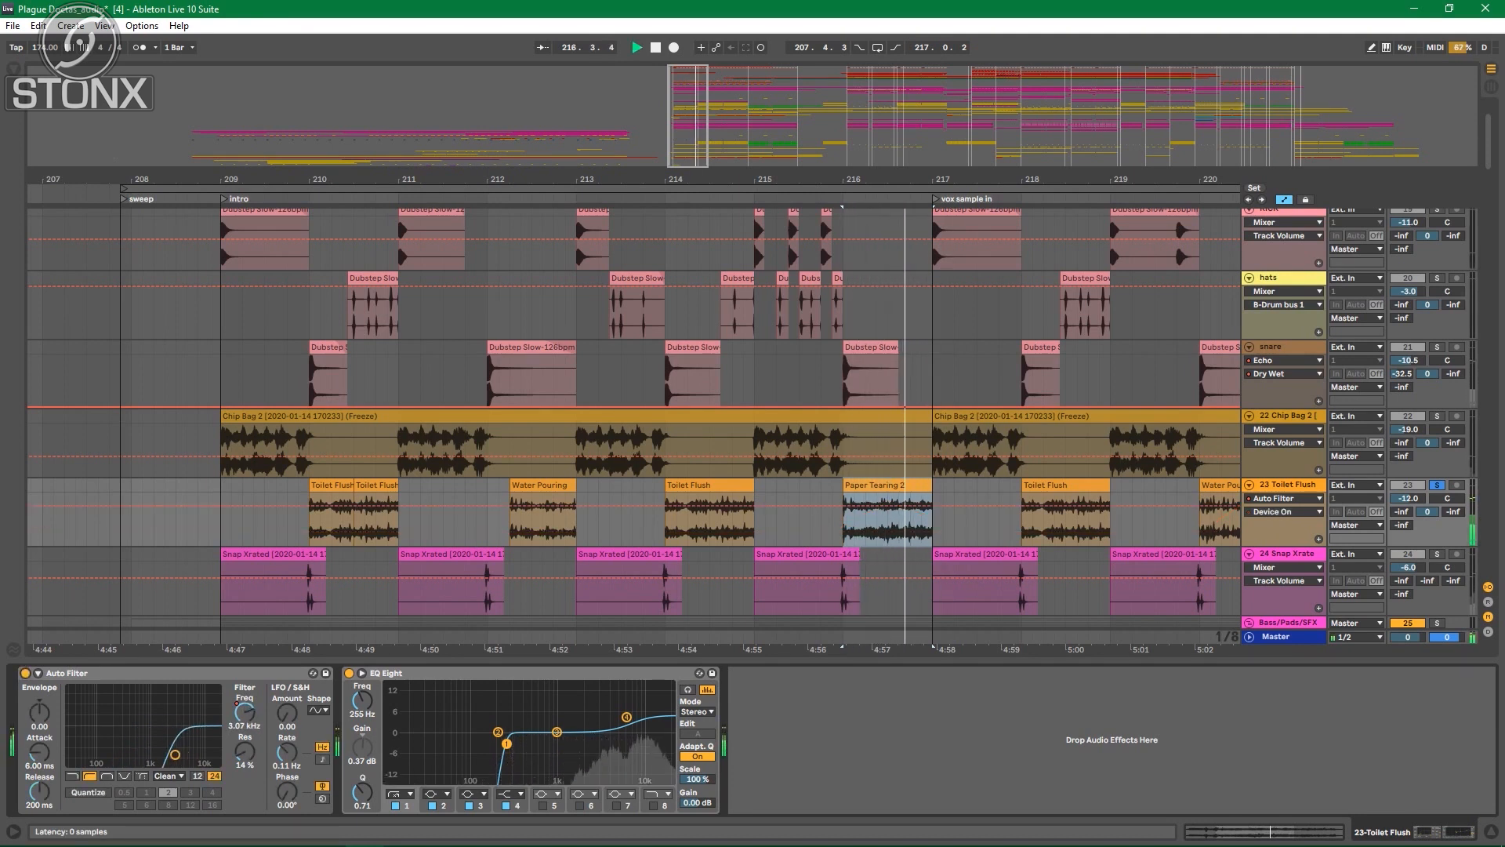
key(space)
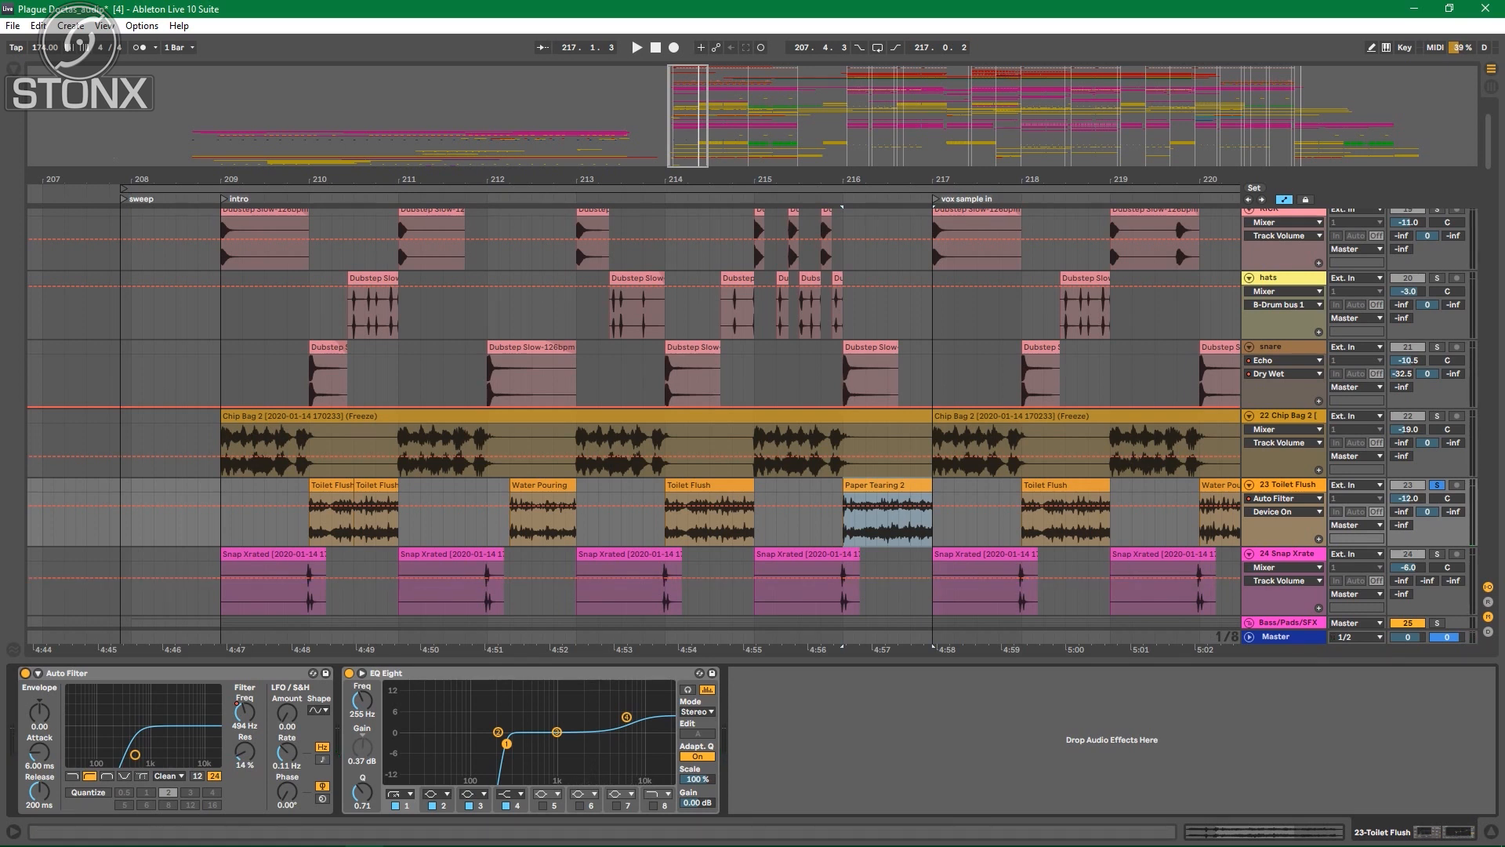
Step: Solo the Snap Xrate track and play it from just before bar 209, on its own and with the snare soloed
click(1437, 554)
click(208, 518)
key(space)
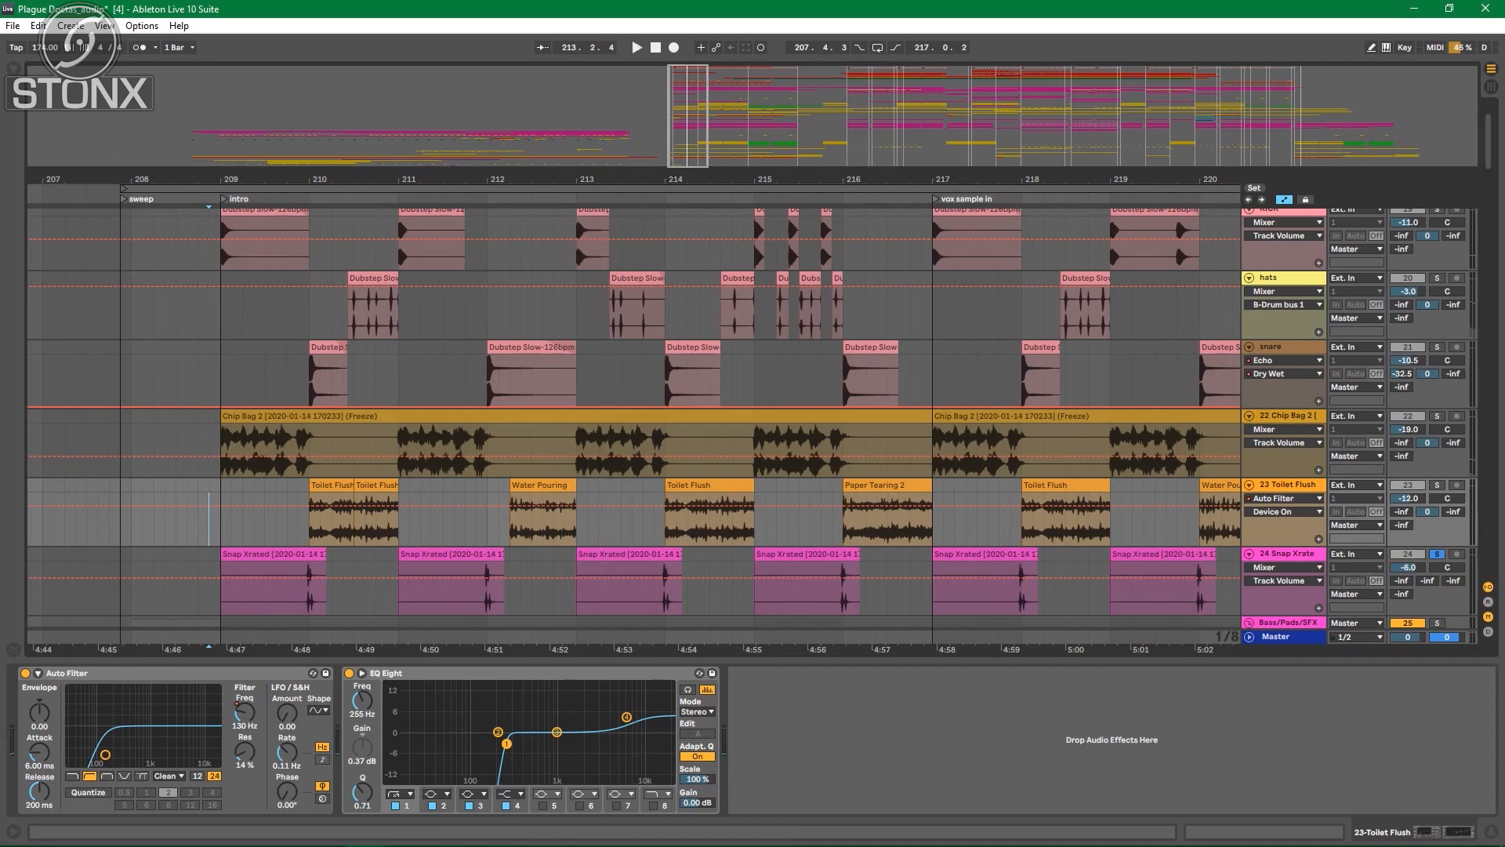
scroll(674, 415, up, 1)
key(space)
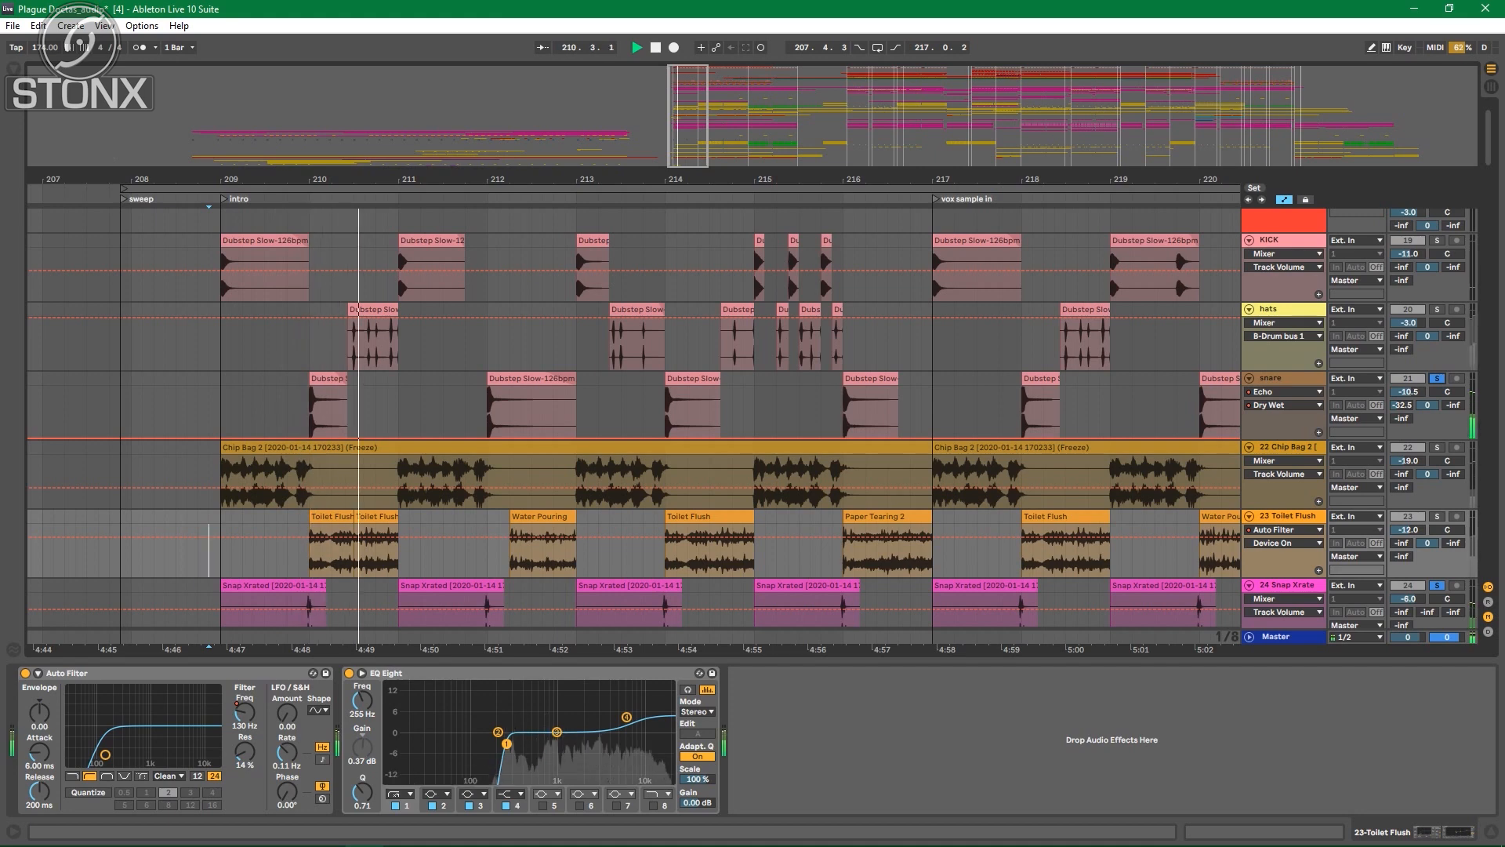
key(space)
Step: Unfold the Drums group and listen to the soloed M HATS track from just before bar 209
scroll(753, 415, up, 1)
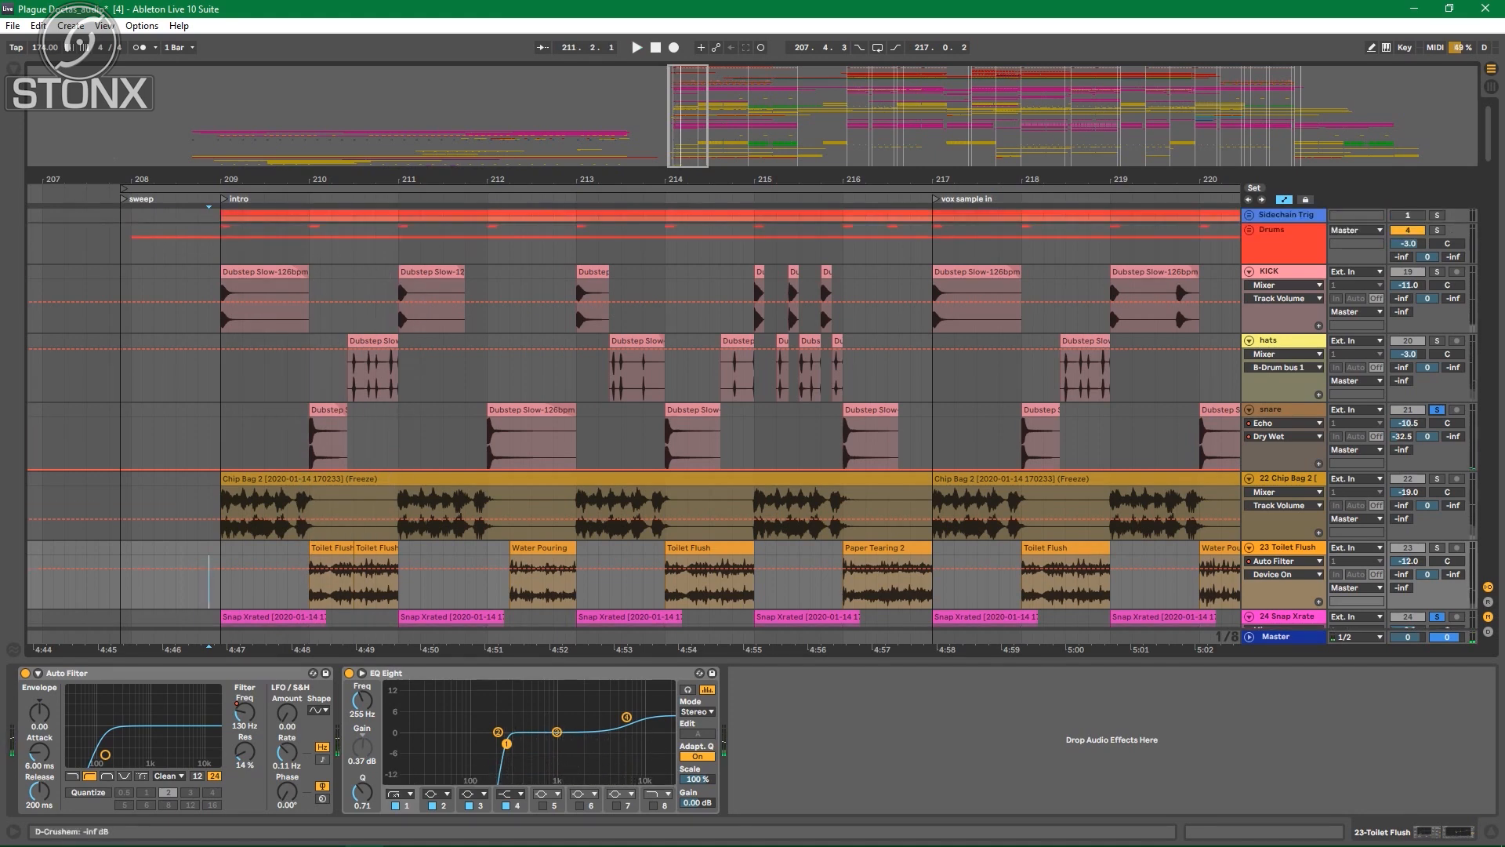
click(1249, 230)
scroll(825, 347, down, 1)
scroll(826, 348, up, 1)
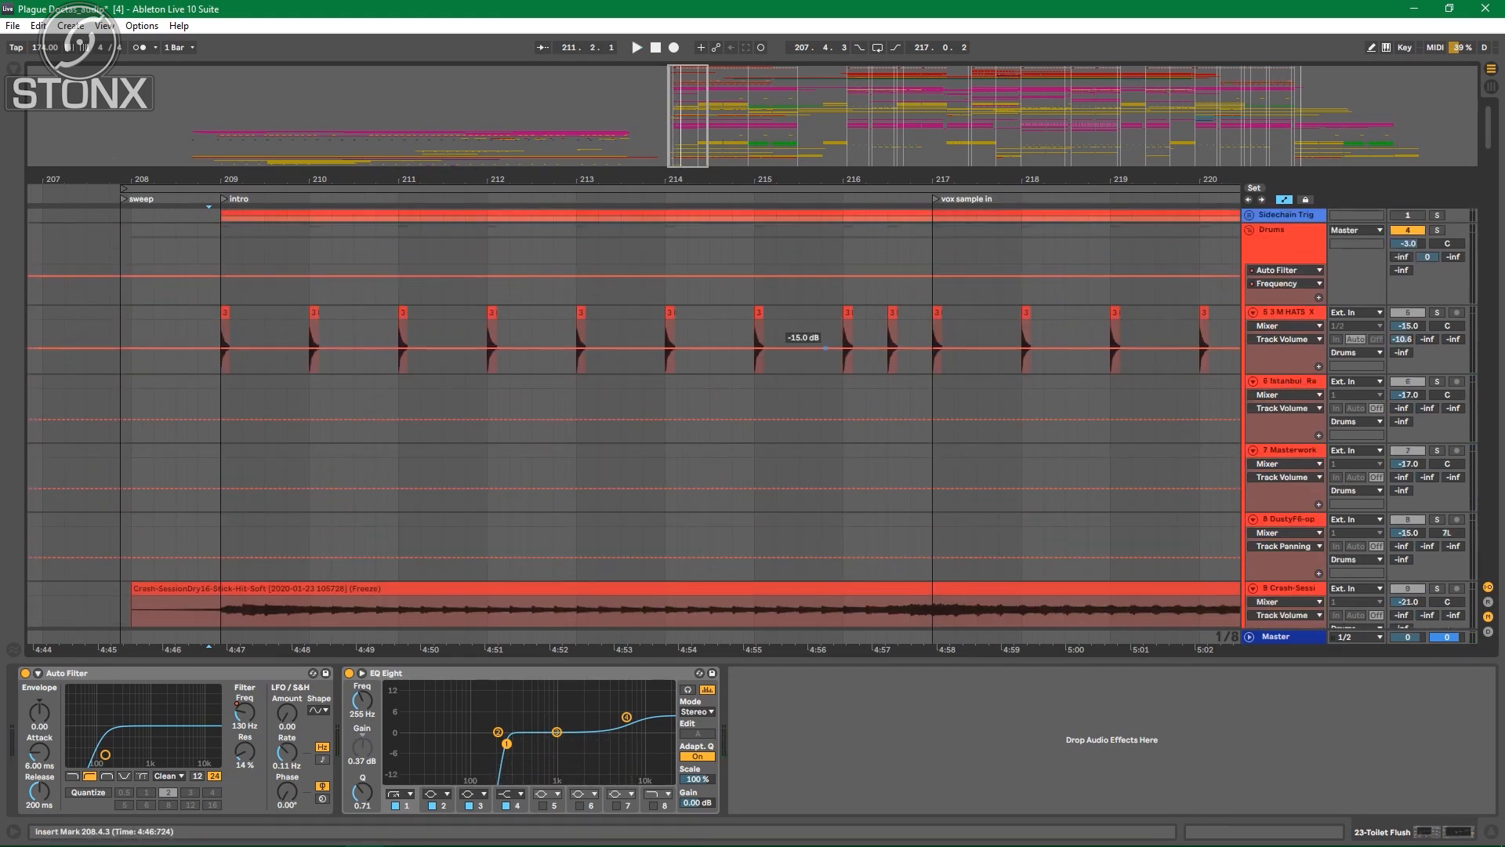
click(208, 346)
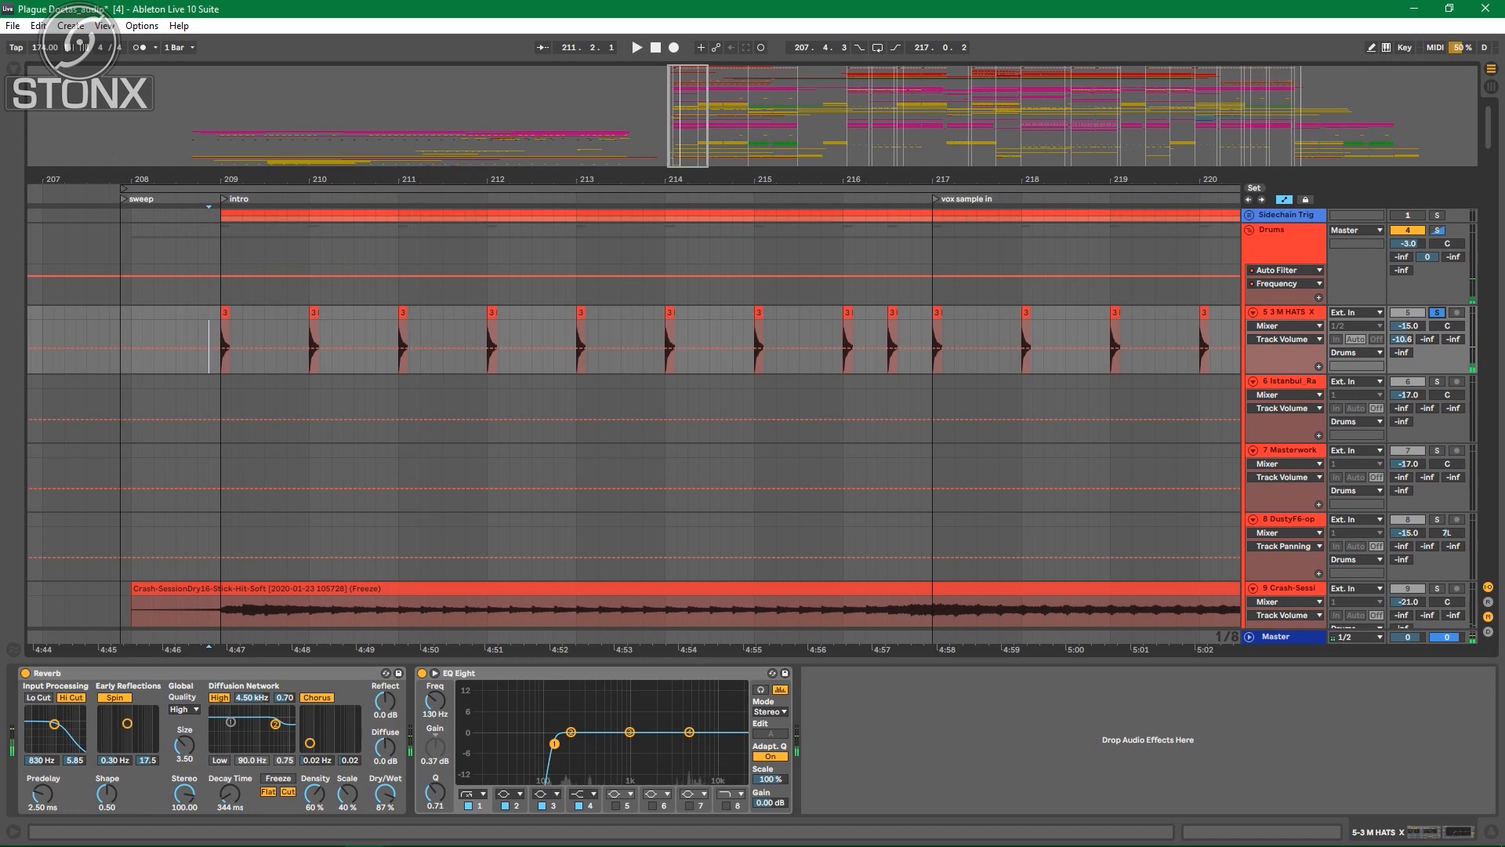
Step: Listen to the soloed Crash-Session clip from the intro at bar 209 and unsolo its track
scroll(634, 416, down, 3)
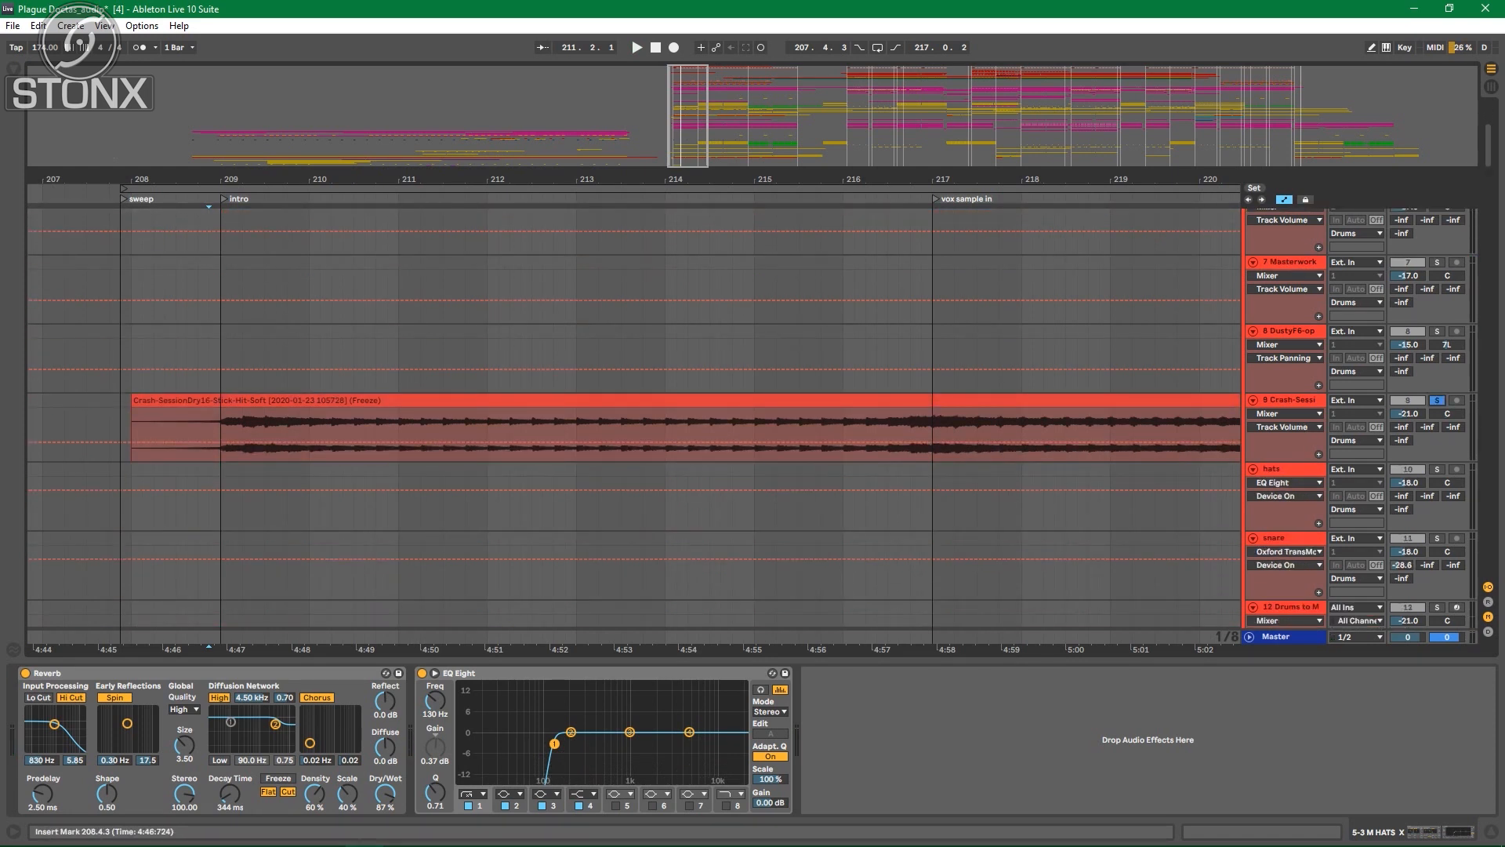
click(231, 365)
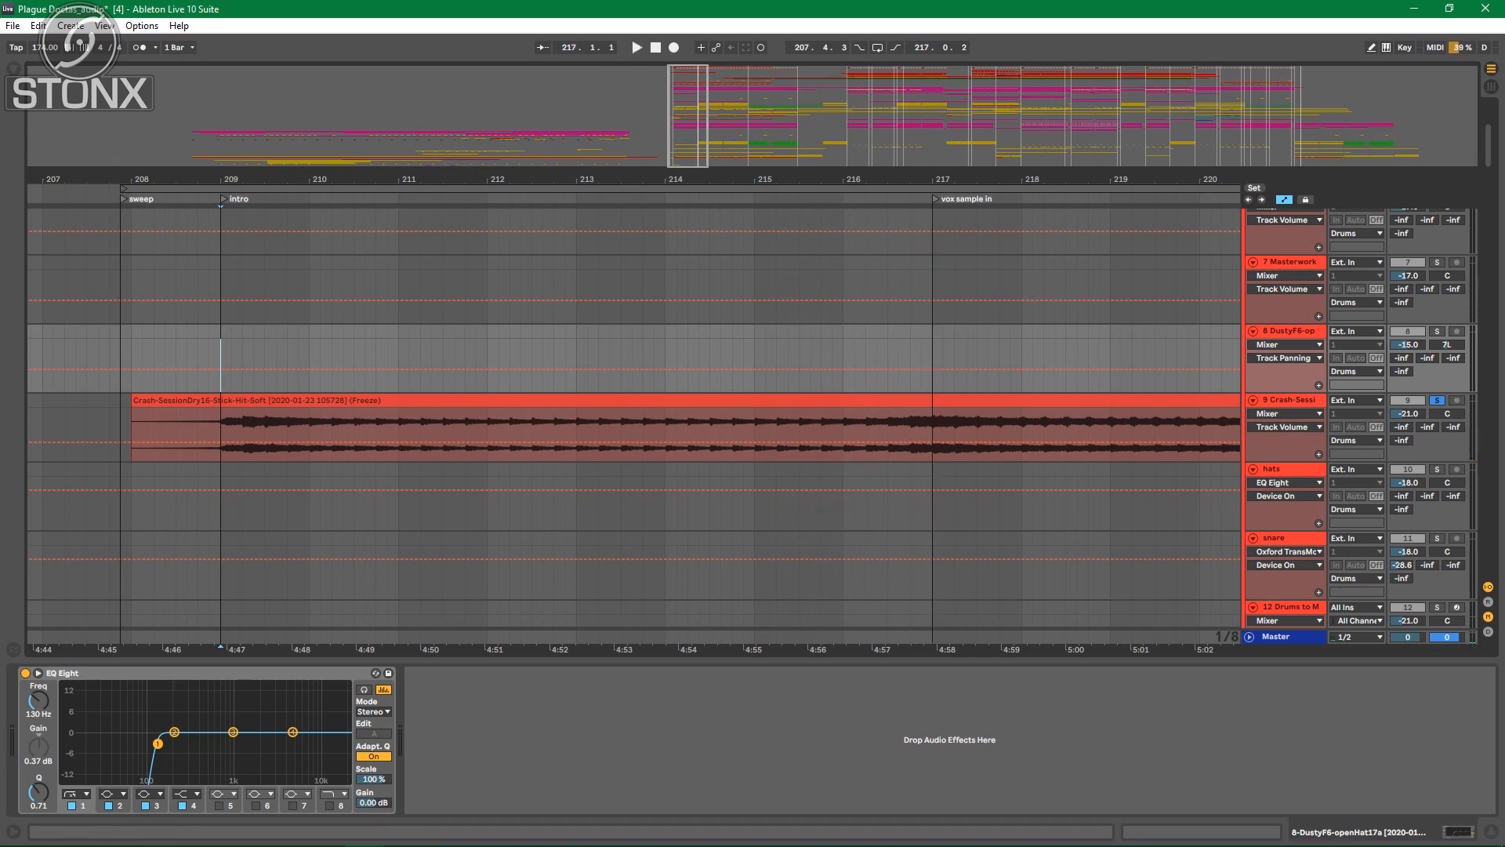
click(1437, 400)
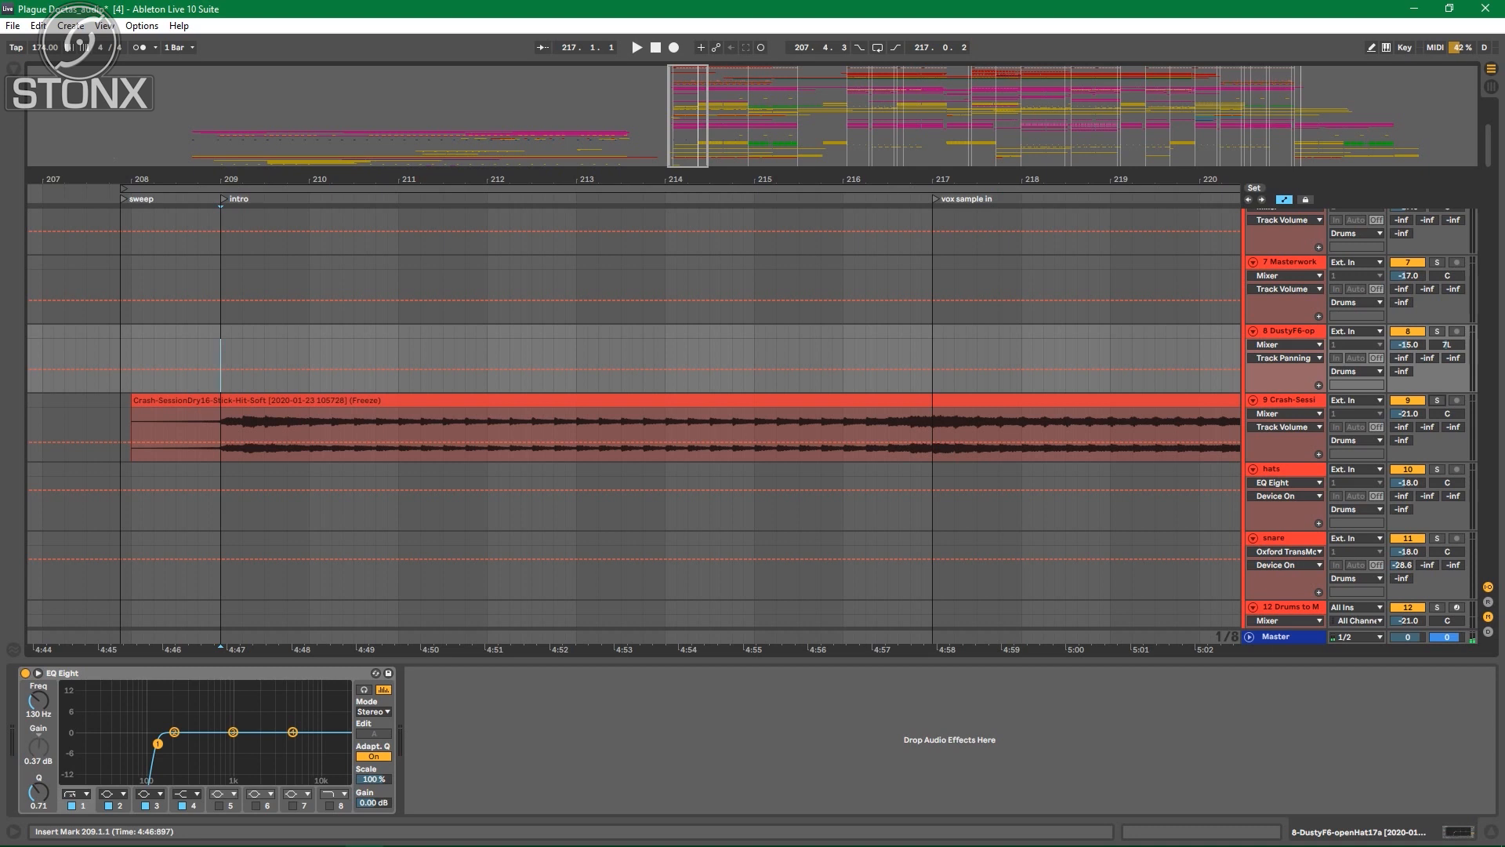
scroll(633, 417, up, 3)
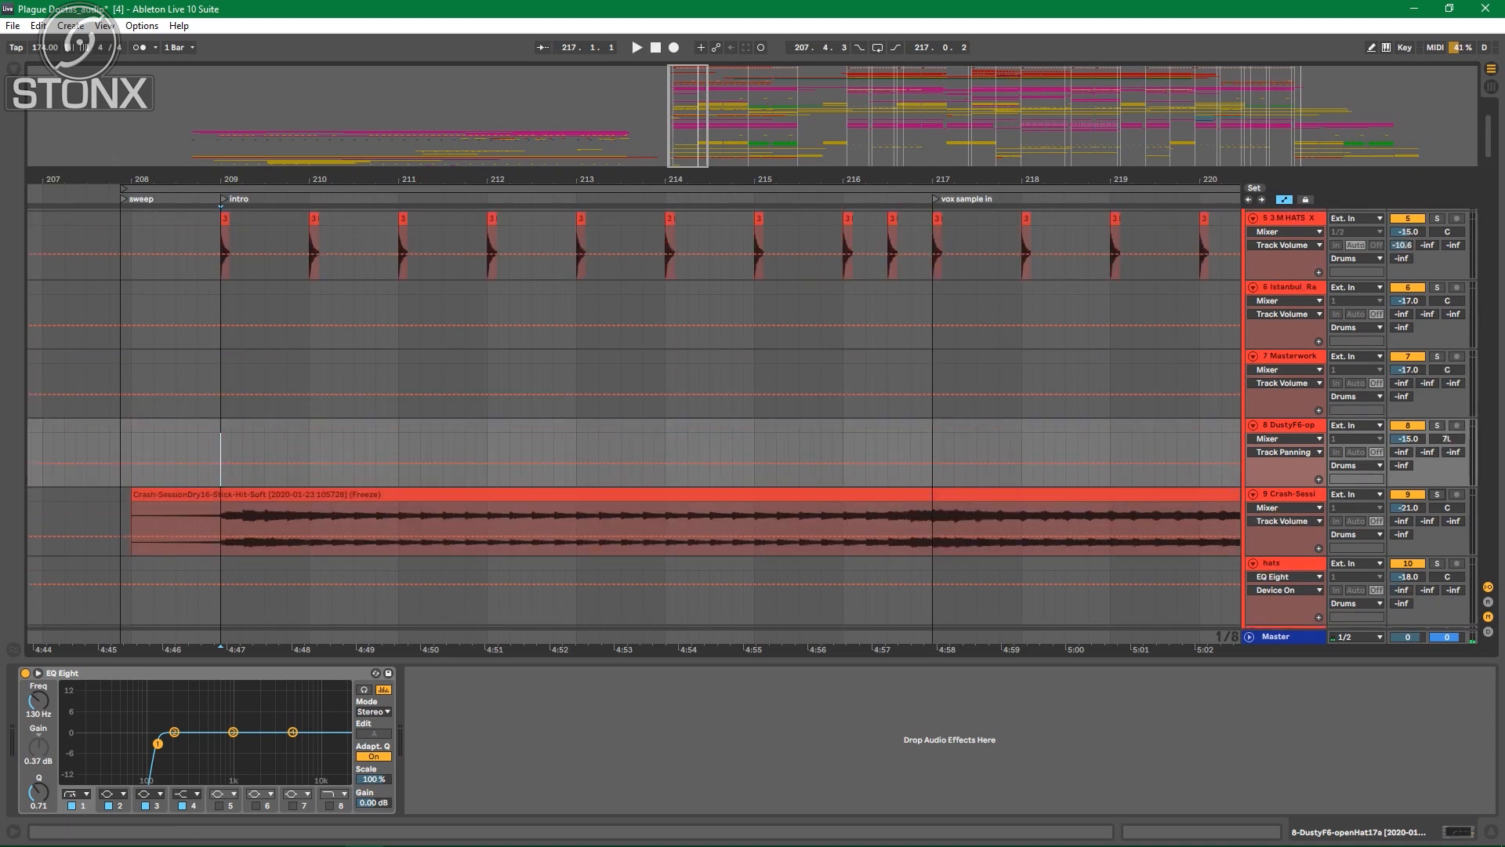
scroll(634, 417, up, 3)
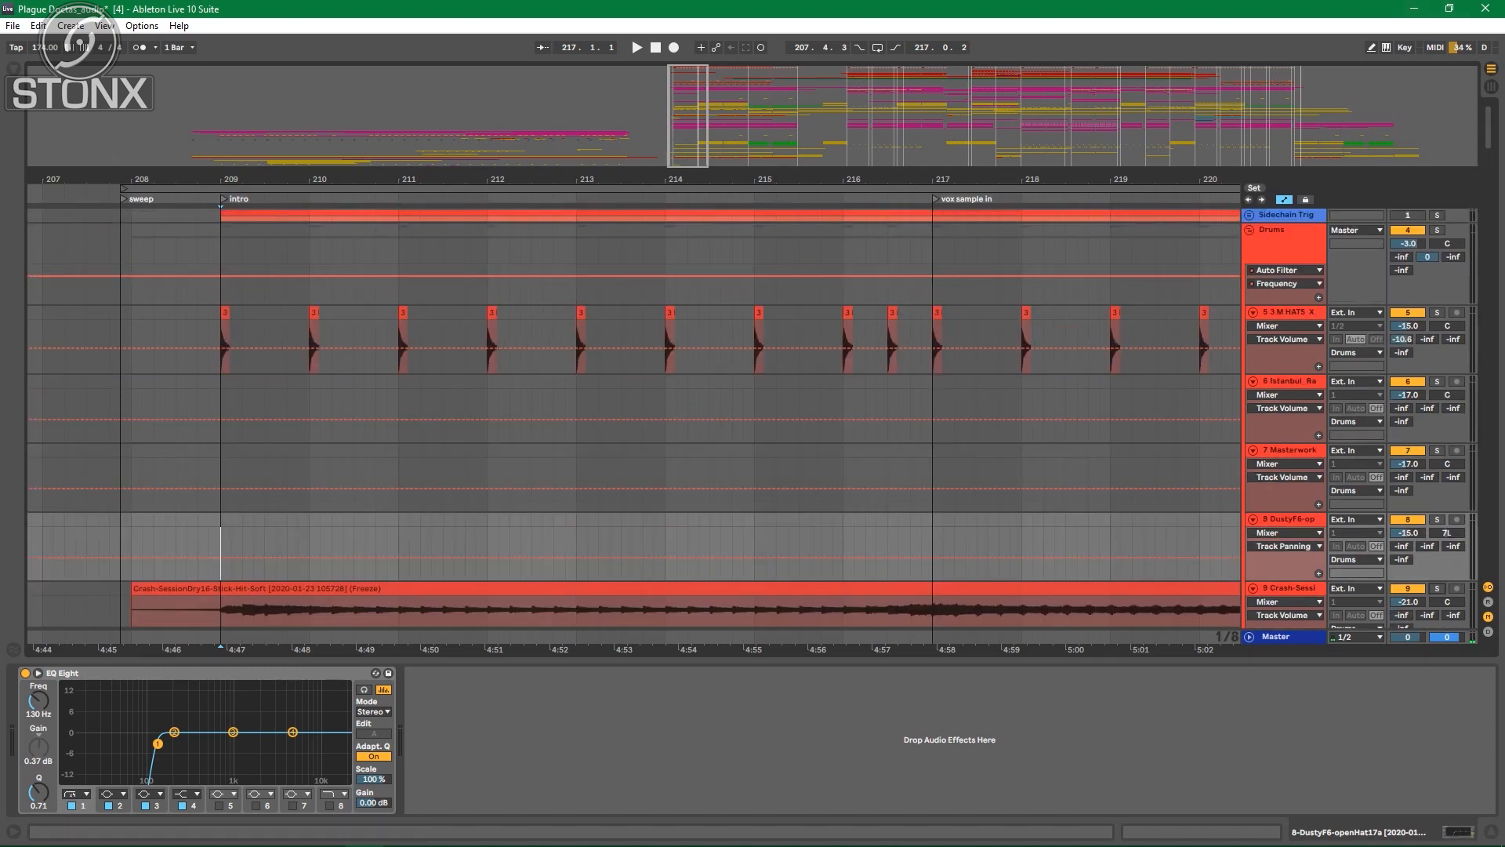
Step: Find the Ride Bluesbreak clip in the Drums group, solo its track and play from just before bar 225
scroll(663, 417, down, 3)
scroll(662, 417, right, 2)
scroll(663, 417, down, 10)
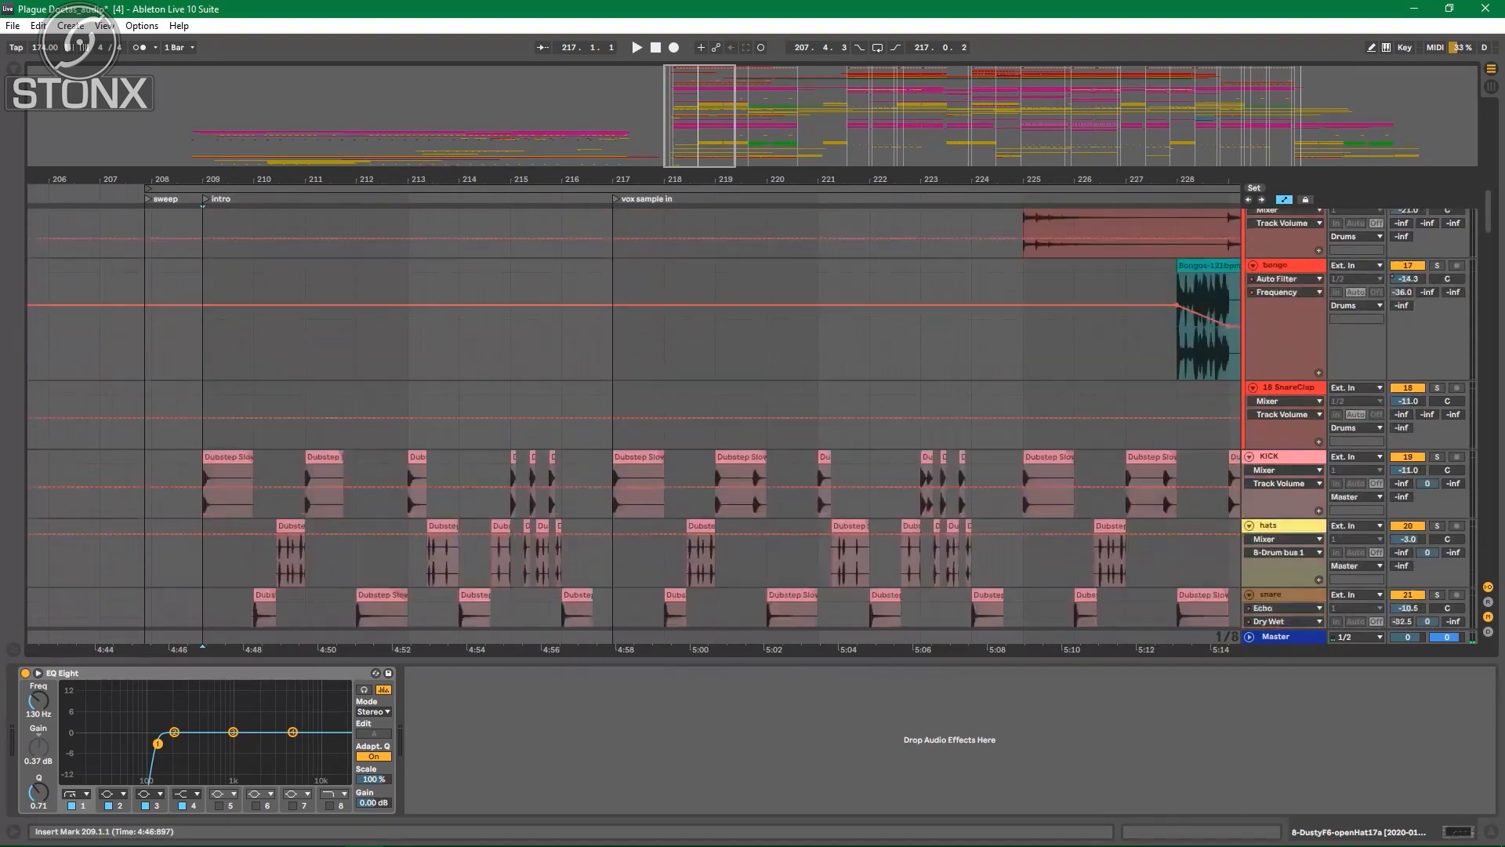
scroll(400, 417, down, 8)
scroll(400, 417, up, 7)
scroll(400, 417, down, 2)
scroll(634, 418, down, 2)
scroll(633, 417, up, 6)
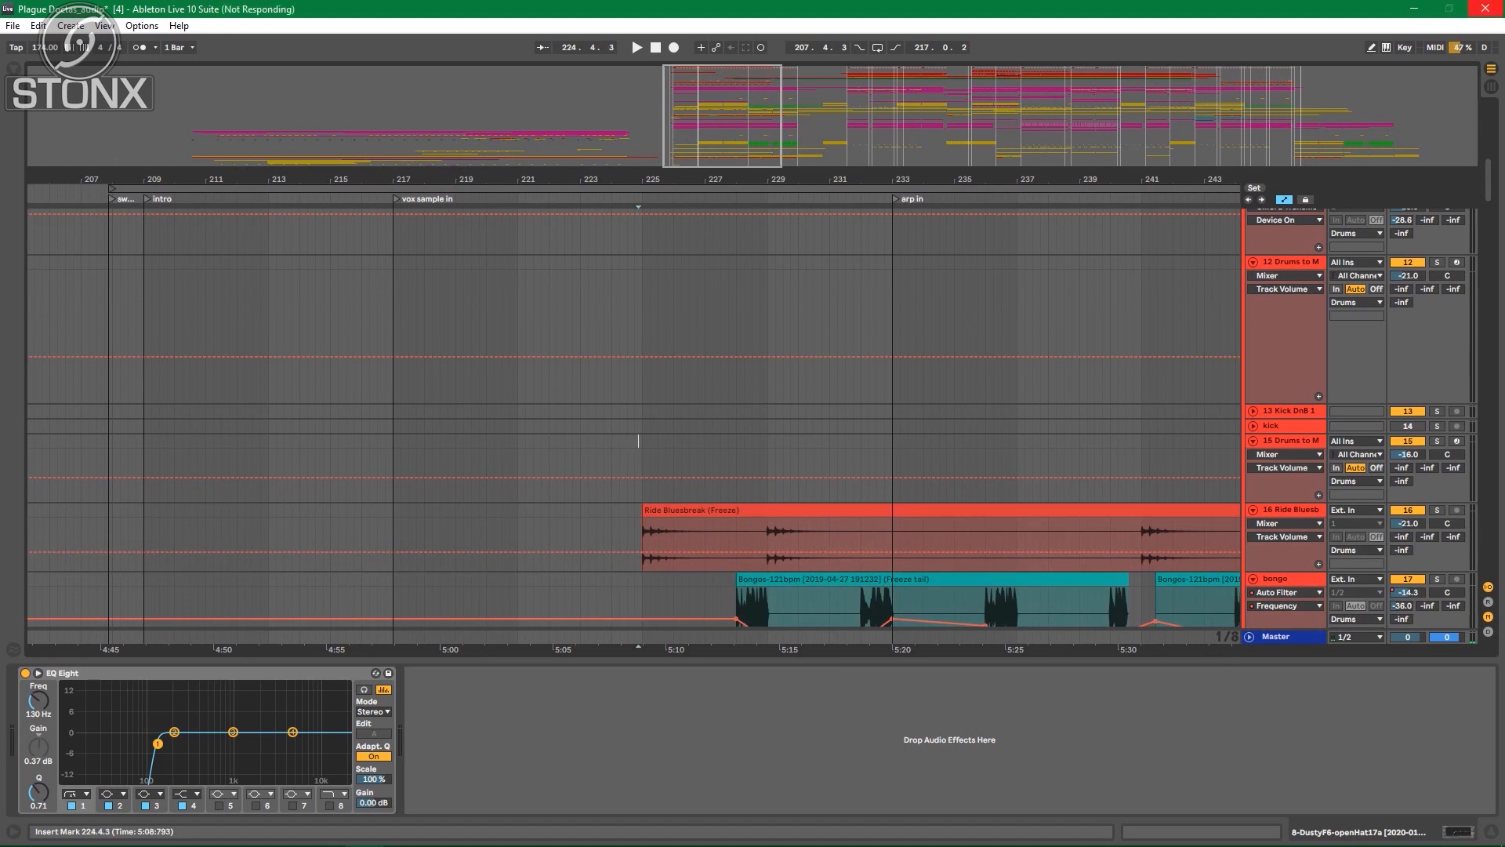
click(1437, 509)
key(space)
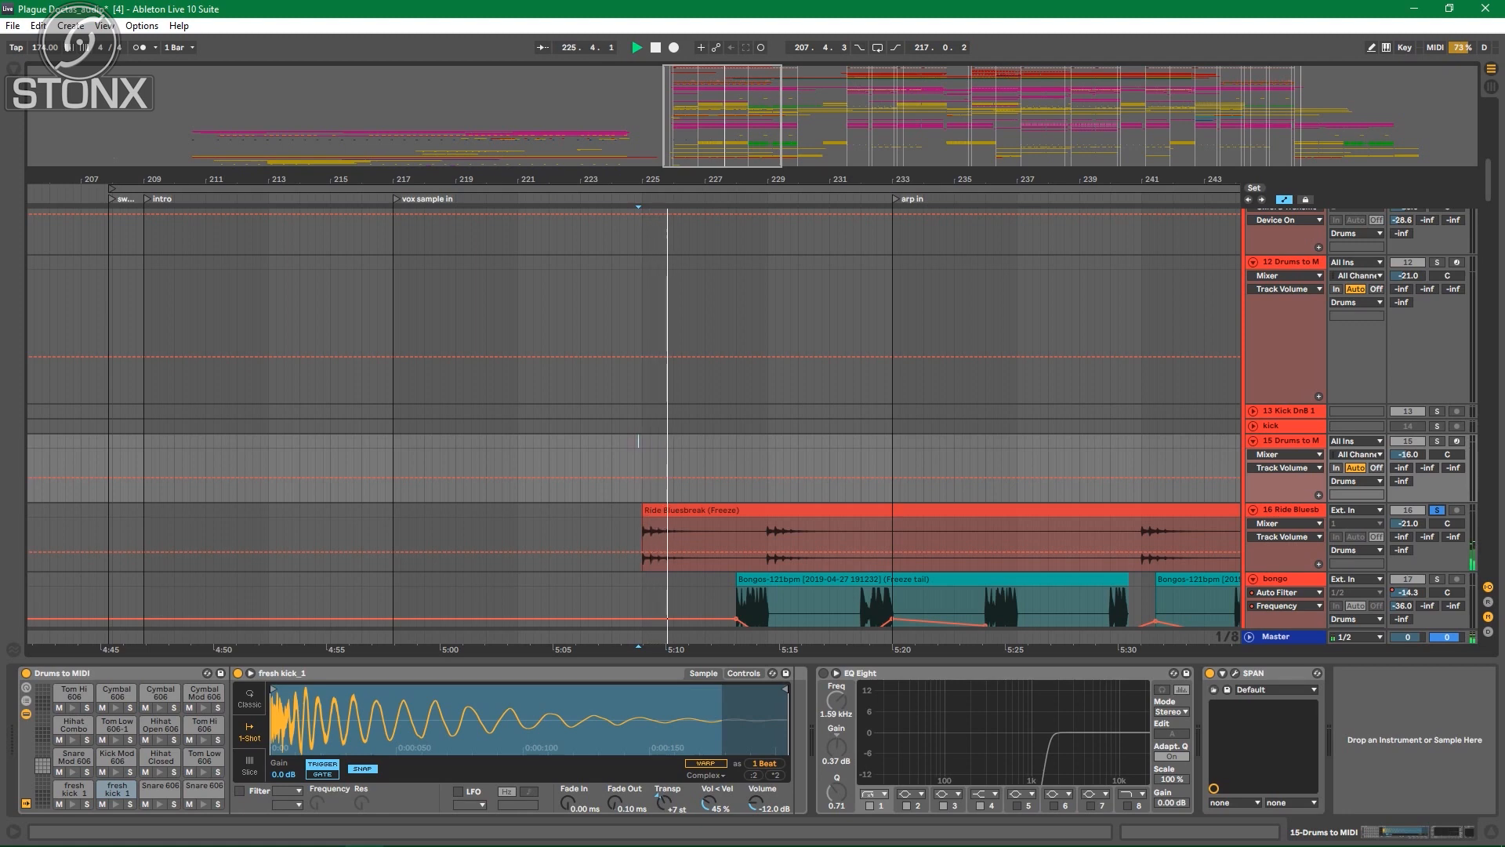
Step: Add the bongo track to the solo during playback and solo the whole Drums group to hear the layers together
scroll(634, 417, down, 2)
scroll(633, 417, down, 2)
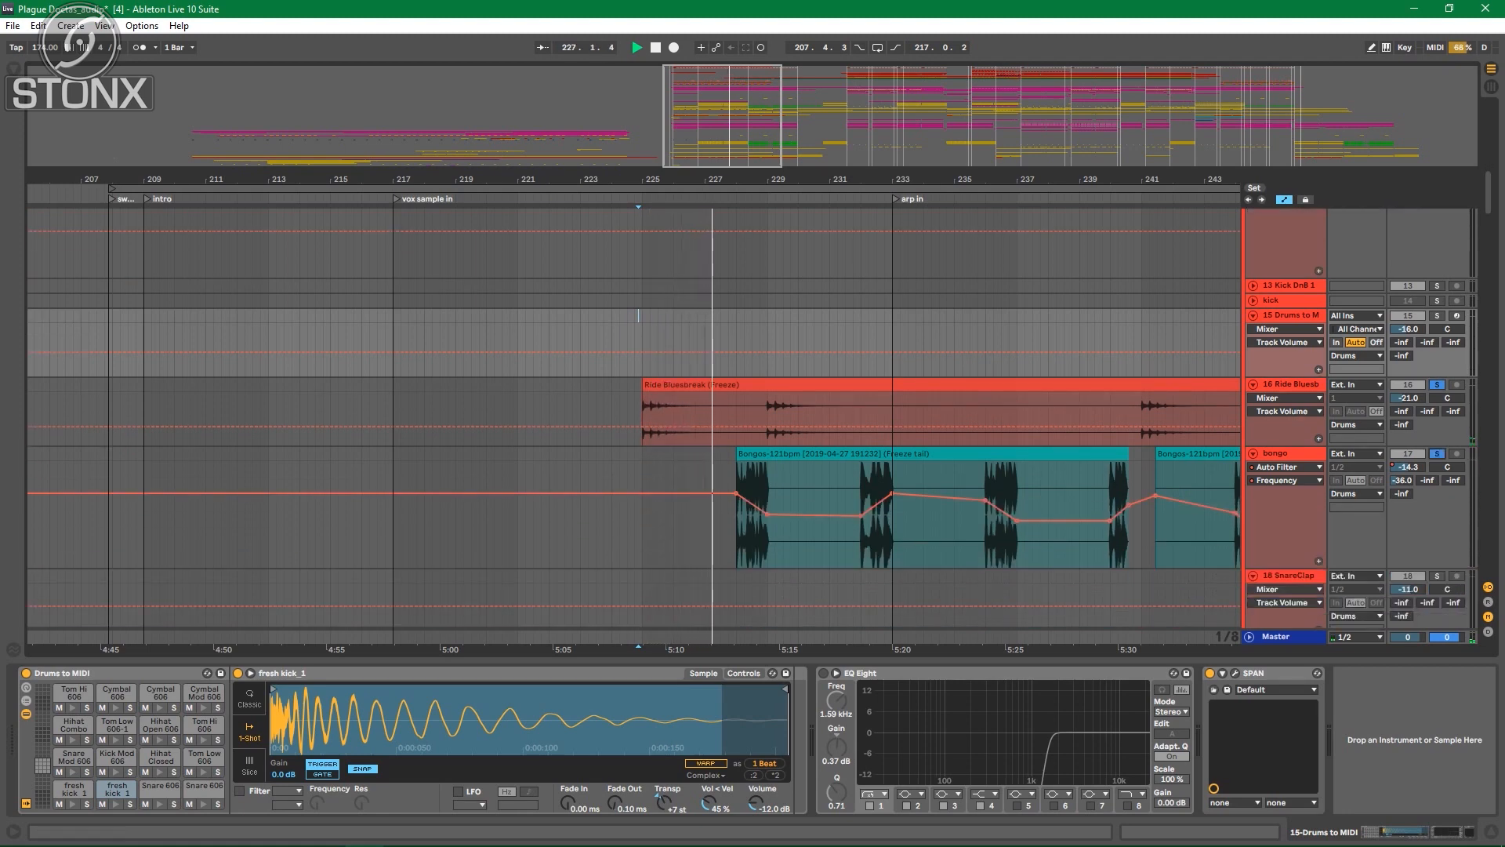
scroll(638, 315, up, 6)
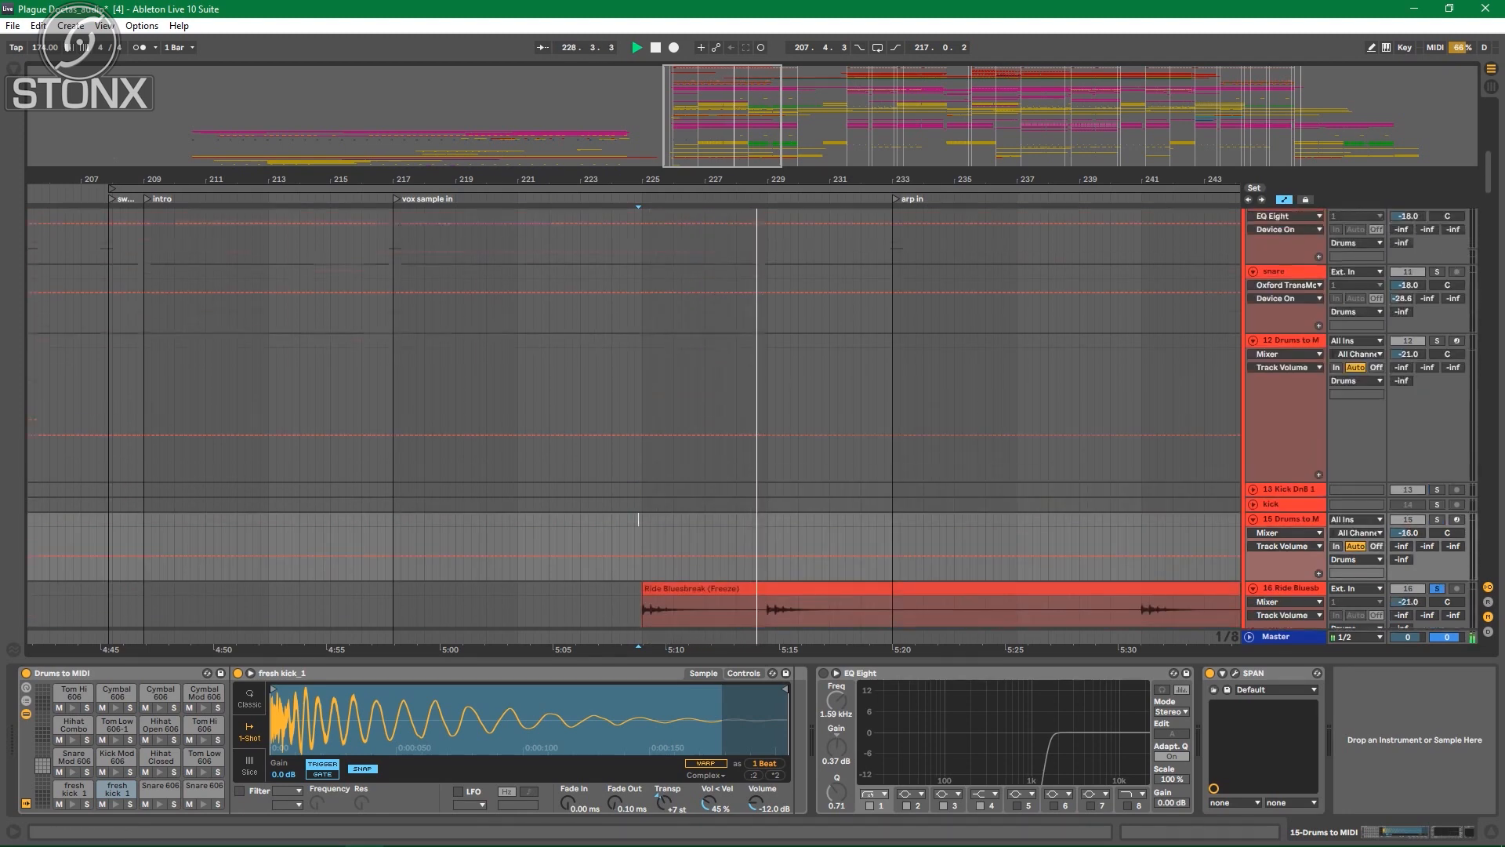
scroll(634, 426, up, 3)
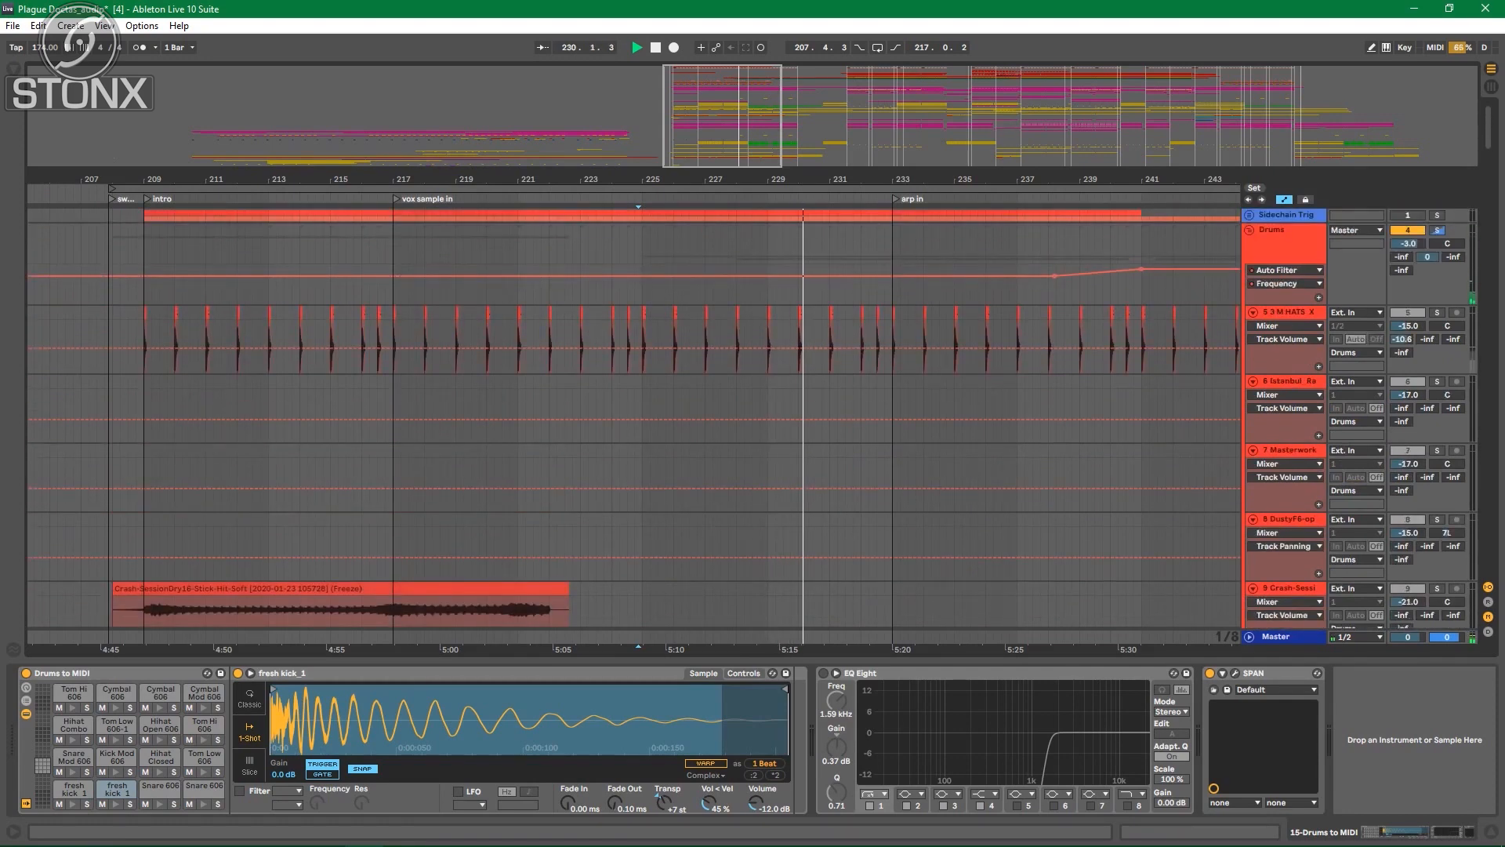
scroll(639, 268, down, 9)
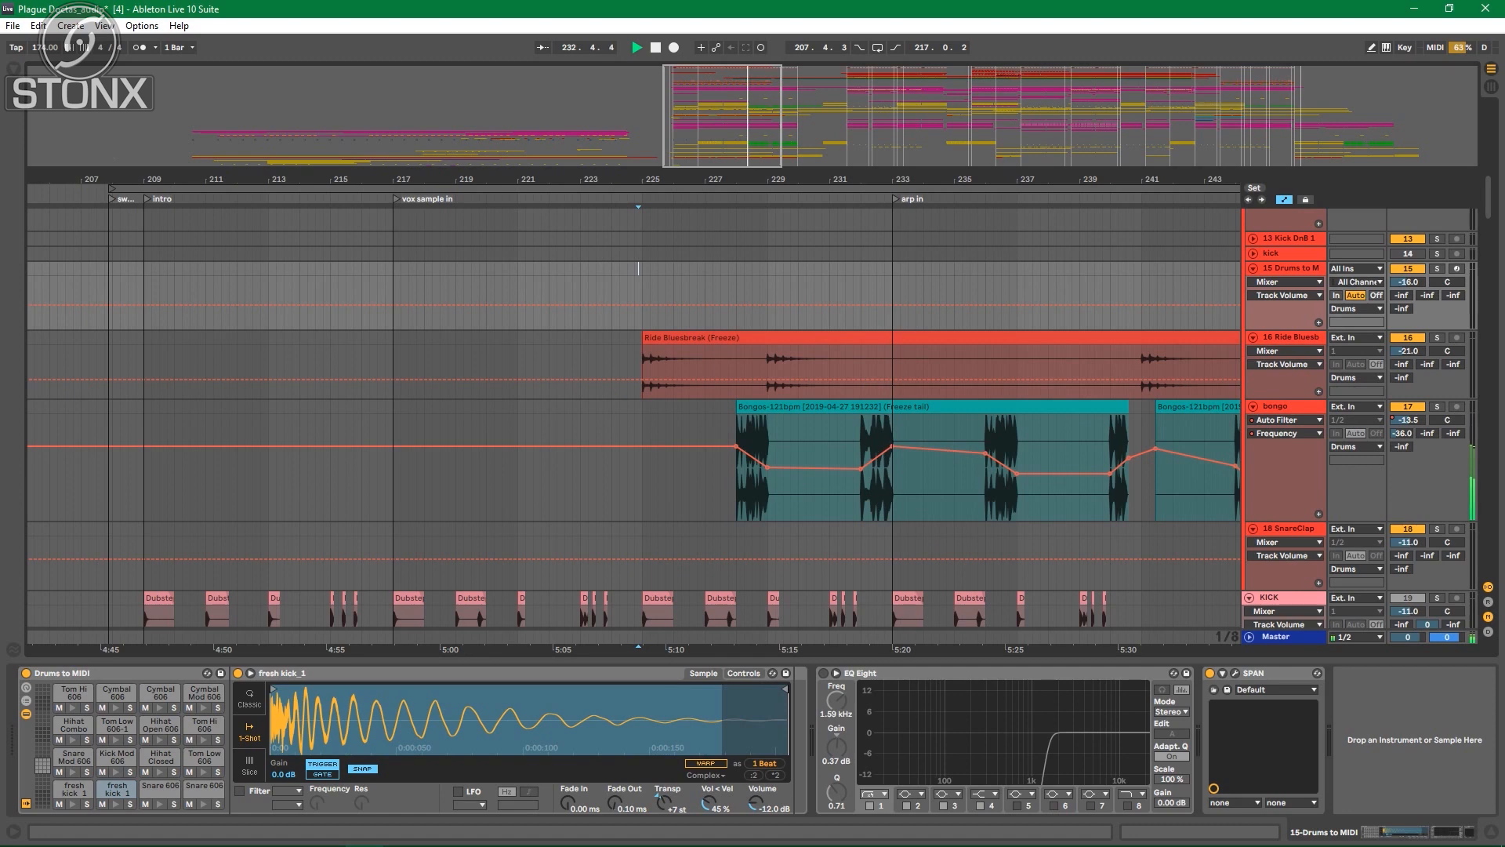
scroll(638, 269, up, 9)
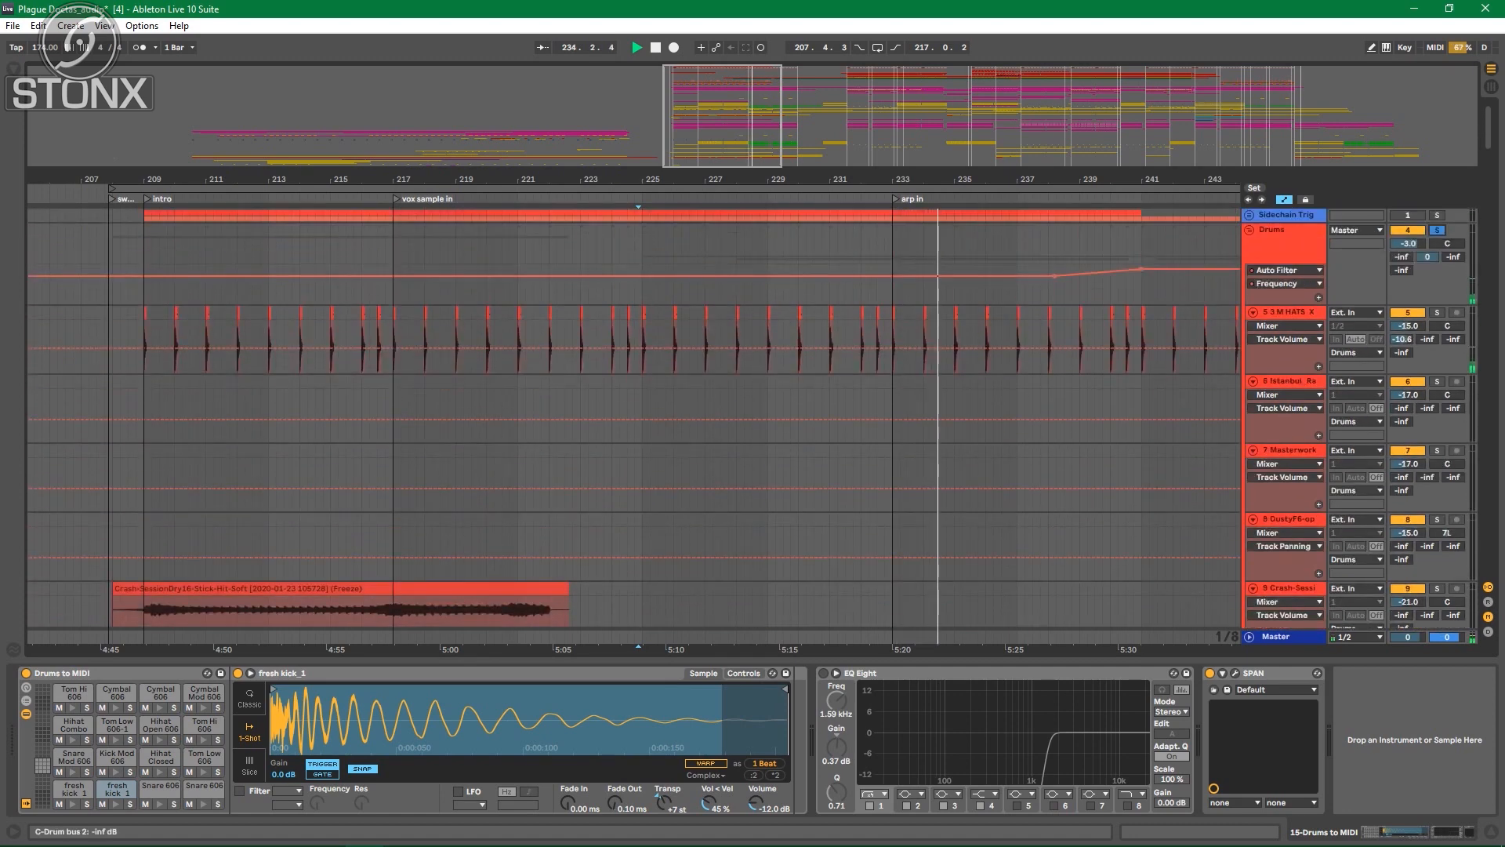
Step: Play the soloed Drums group from just before drop A at bar 265 and inspect its drum tracks
drag(722, 118, 828, 109)
click(779, 243)
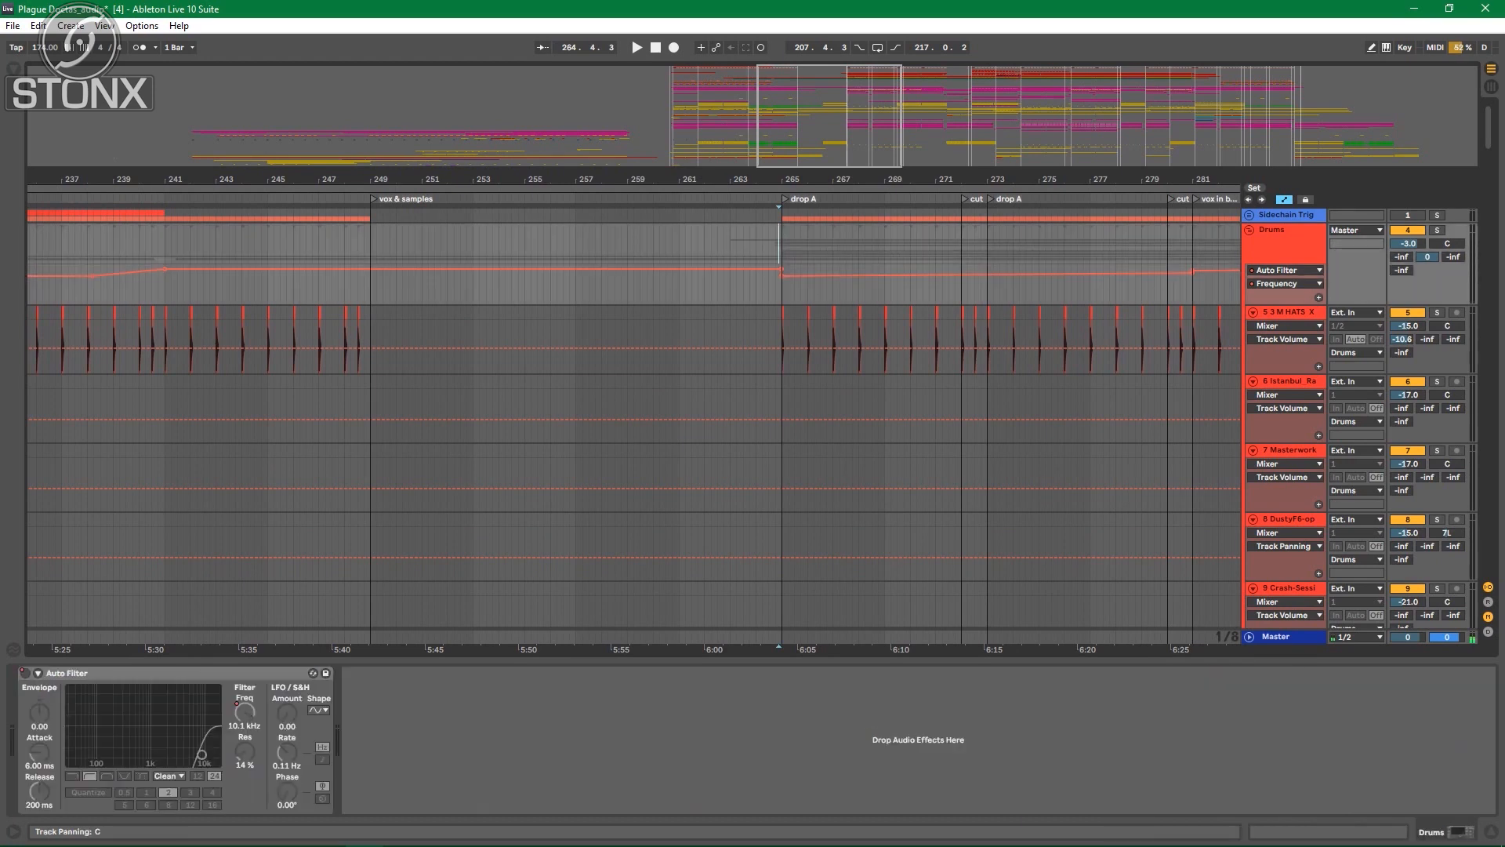
key(space)
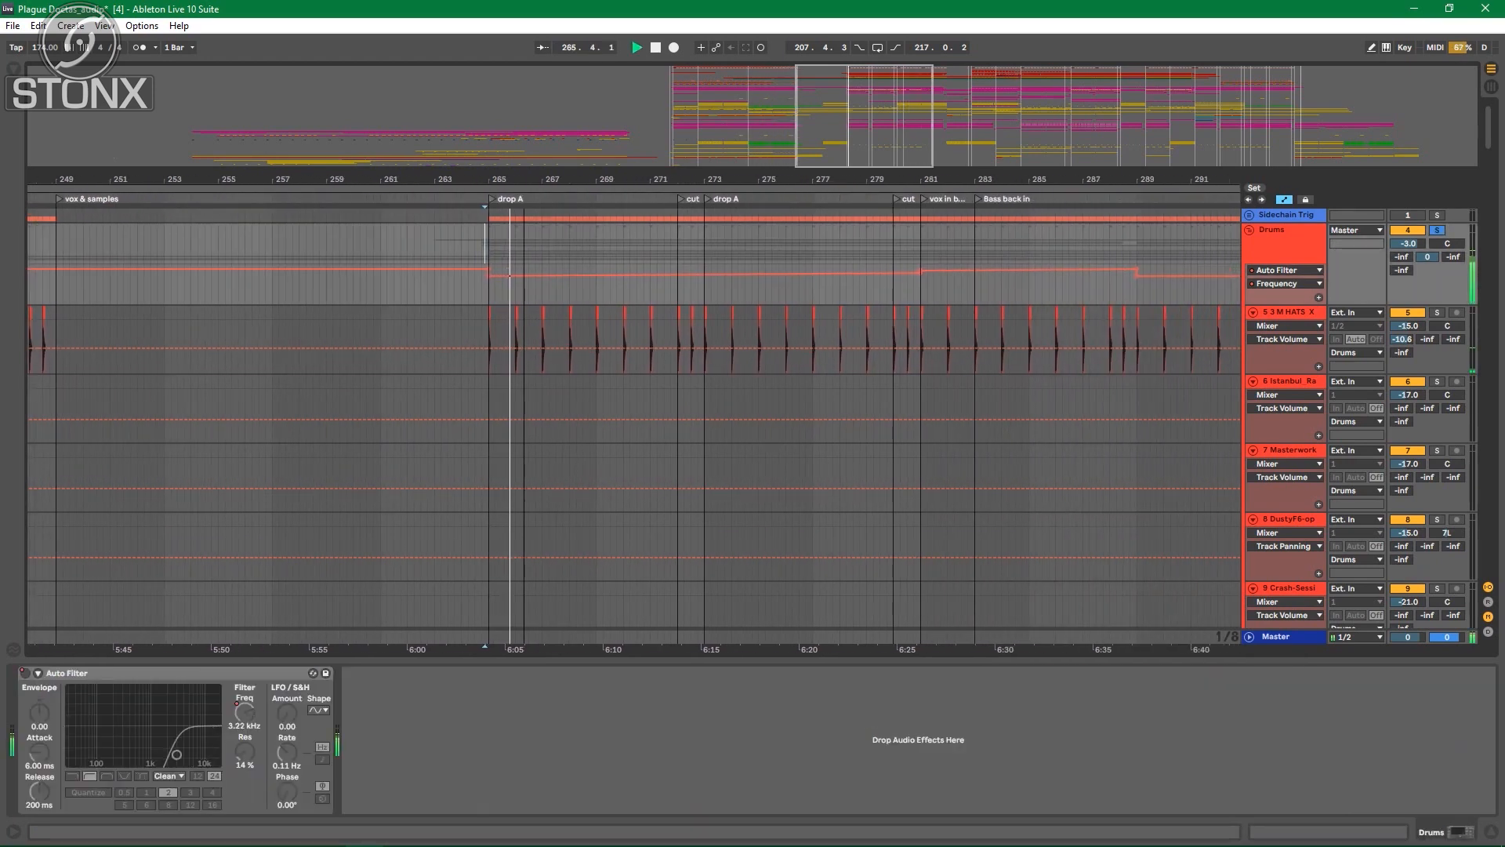
drag(884, 117, 864, 120)
scroll(635, 423, down, 3)
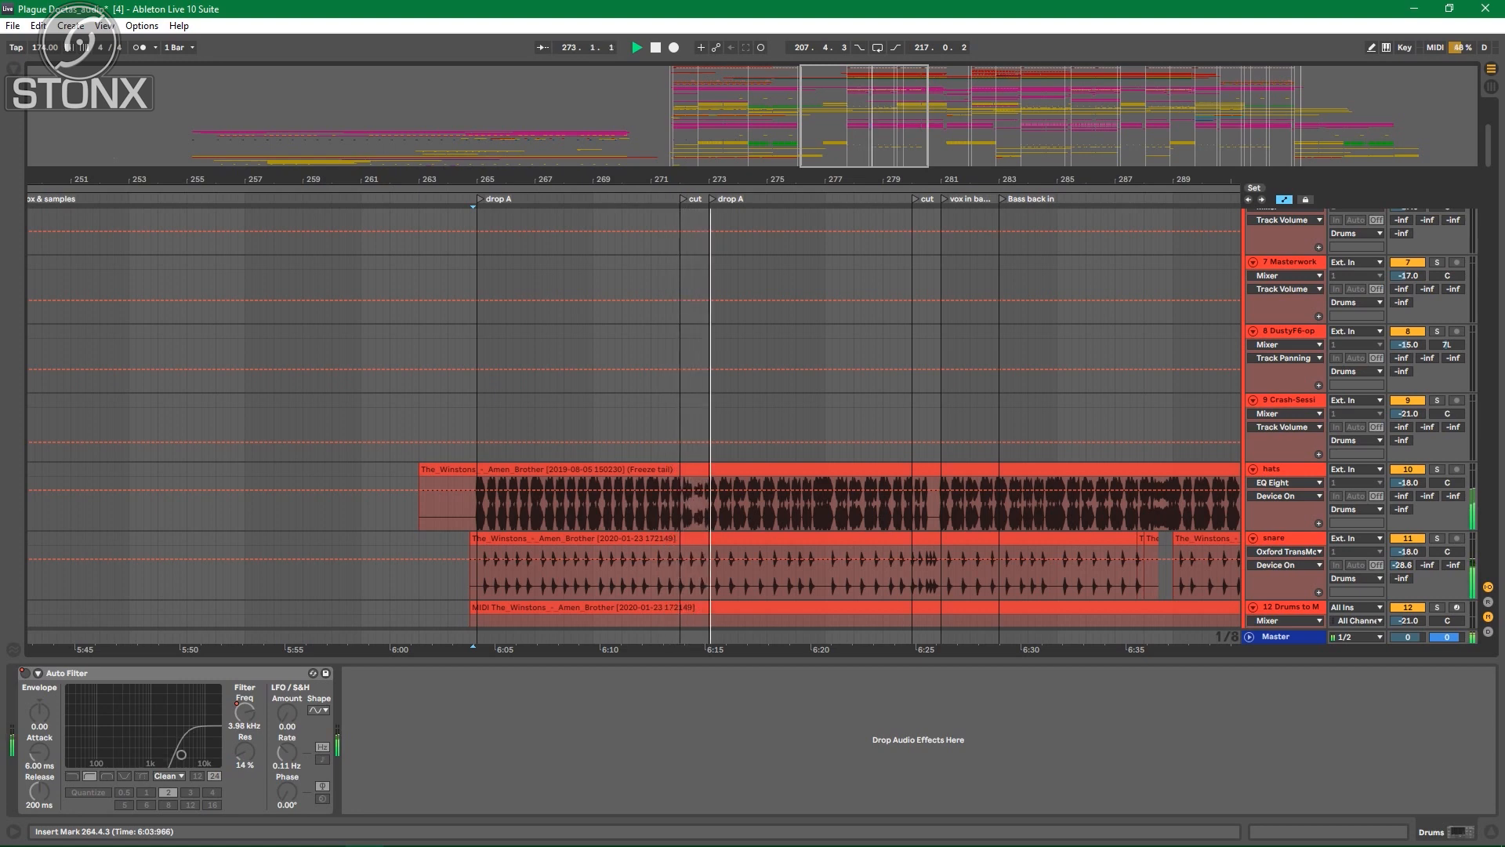
scroll(633, 416, down, 5)
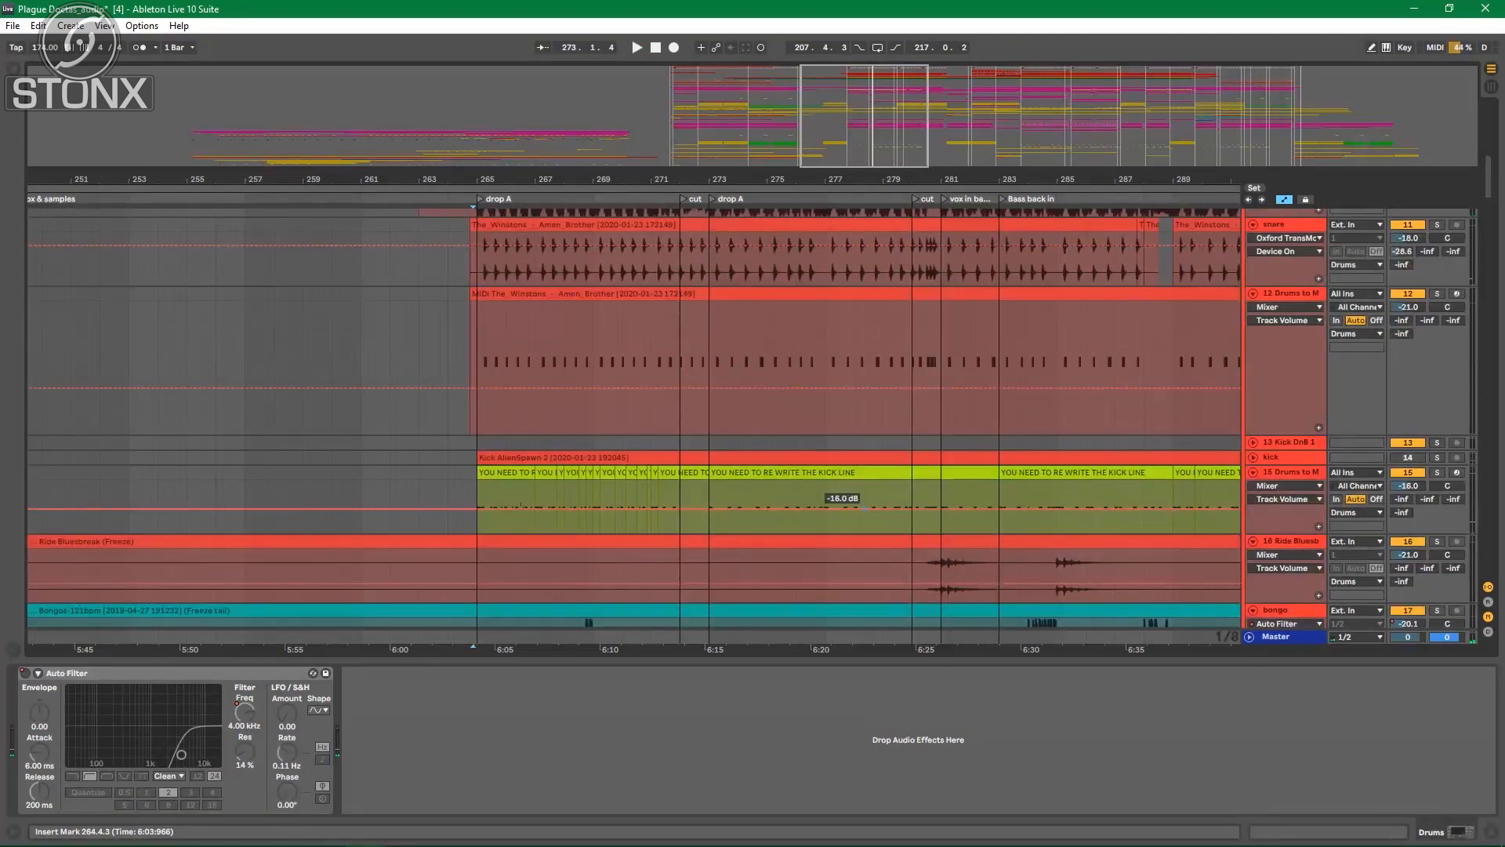
Step: Show the MIDI notes of the "YOU NEED TO RE WRITE THE KICK LINE" clip at bar 273, then deselect it
click(853, 472)
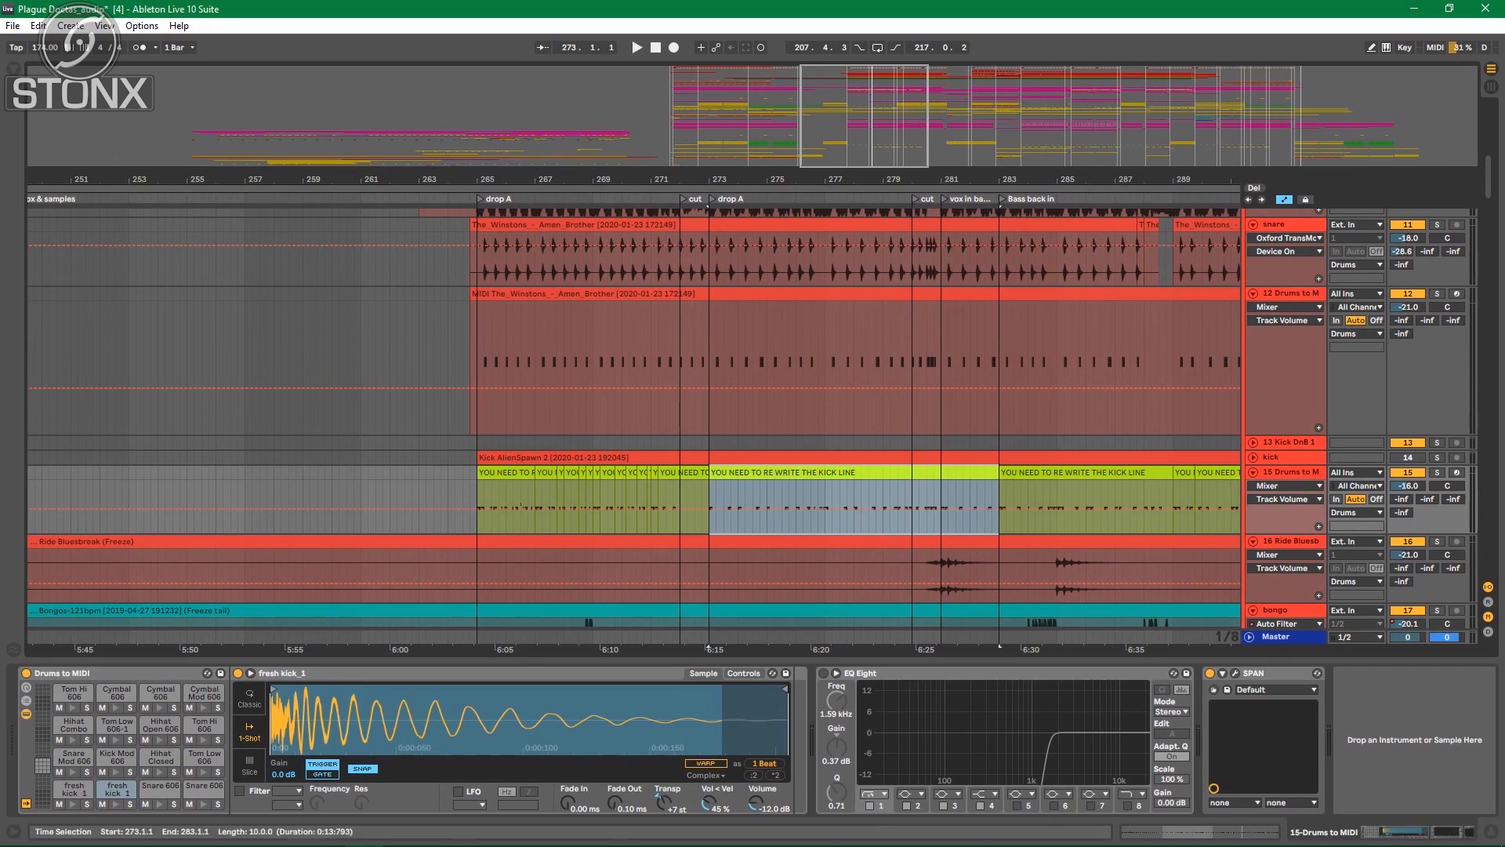
key(shift+Tab)
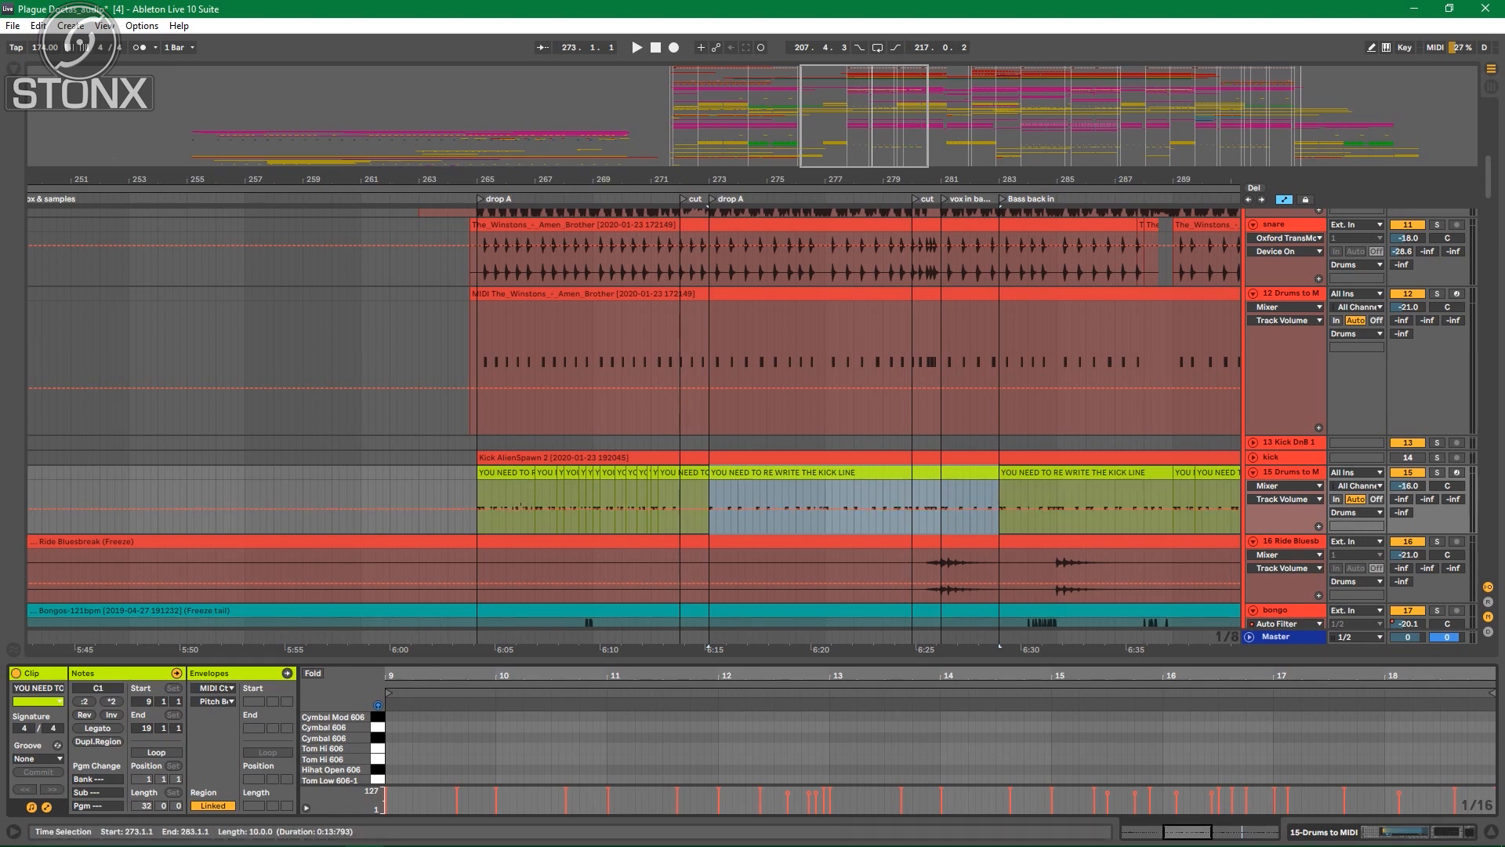
click(458, 502)
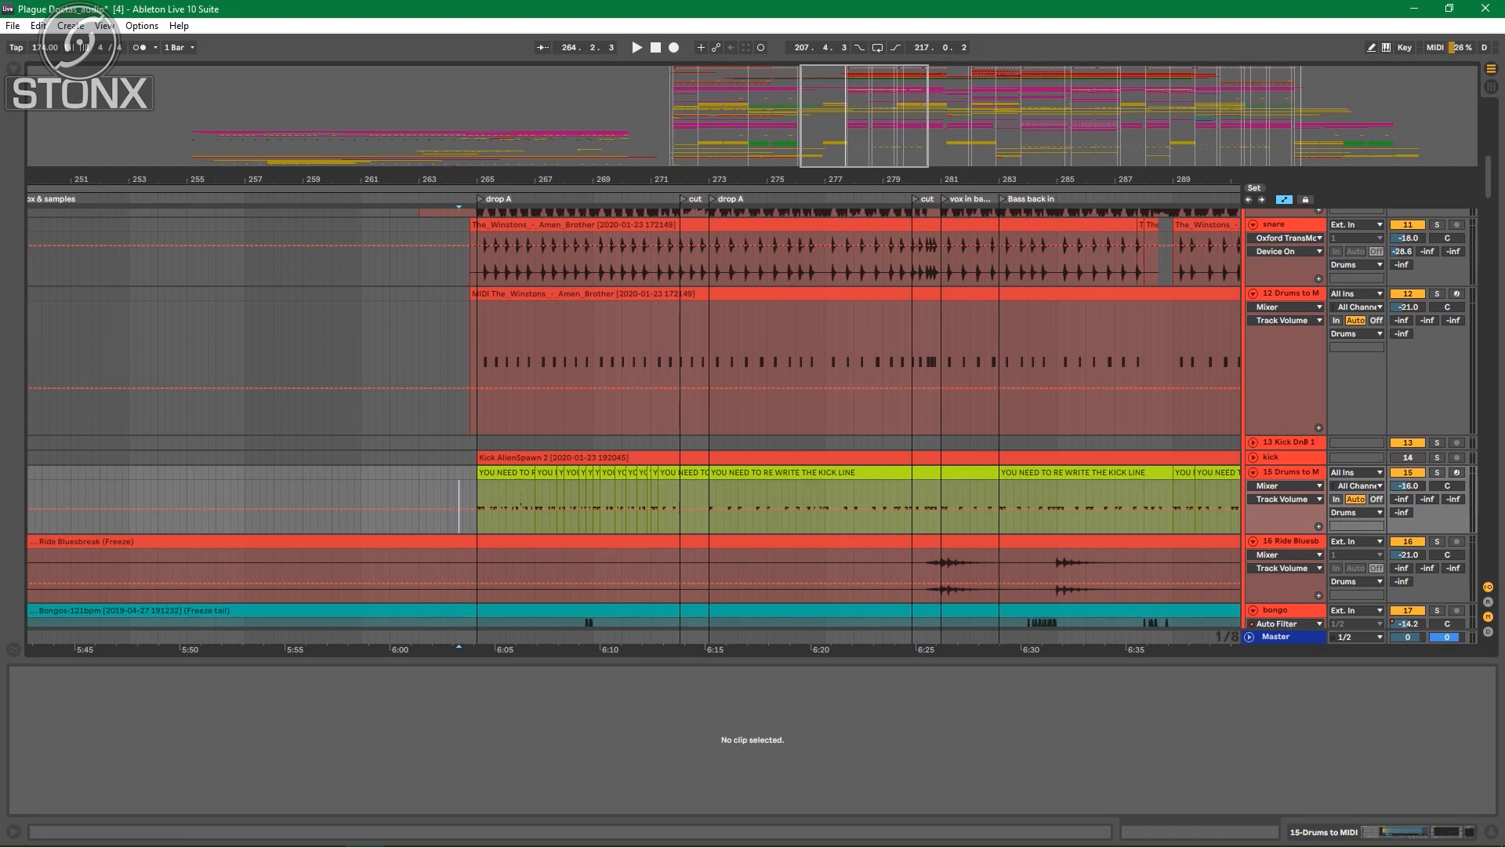
Step: Unfold the kick track and show the Convert Drums to New MIDI Track option for its Kick AlienSpawn 2 clip
click(1253, 457)
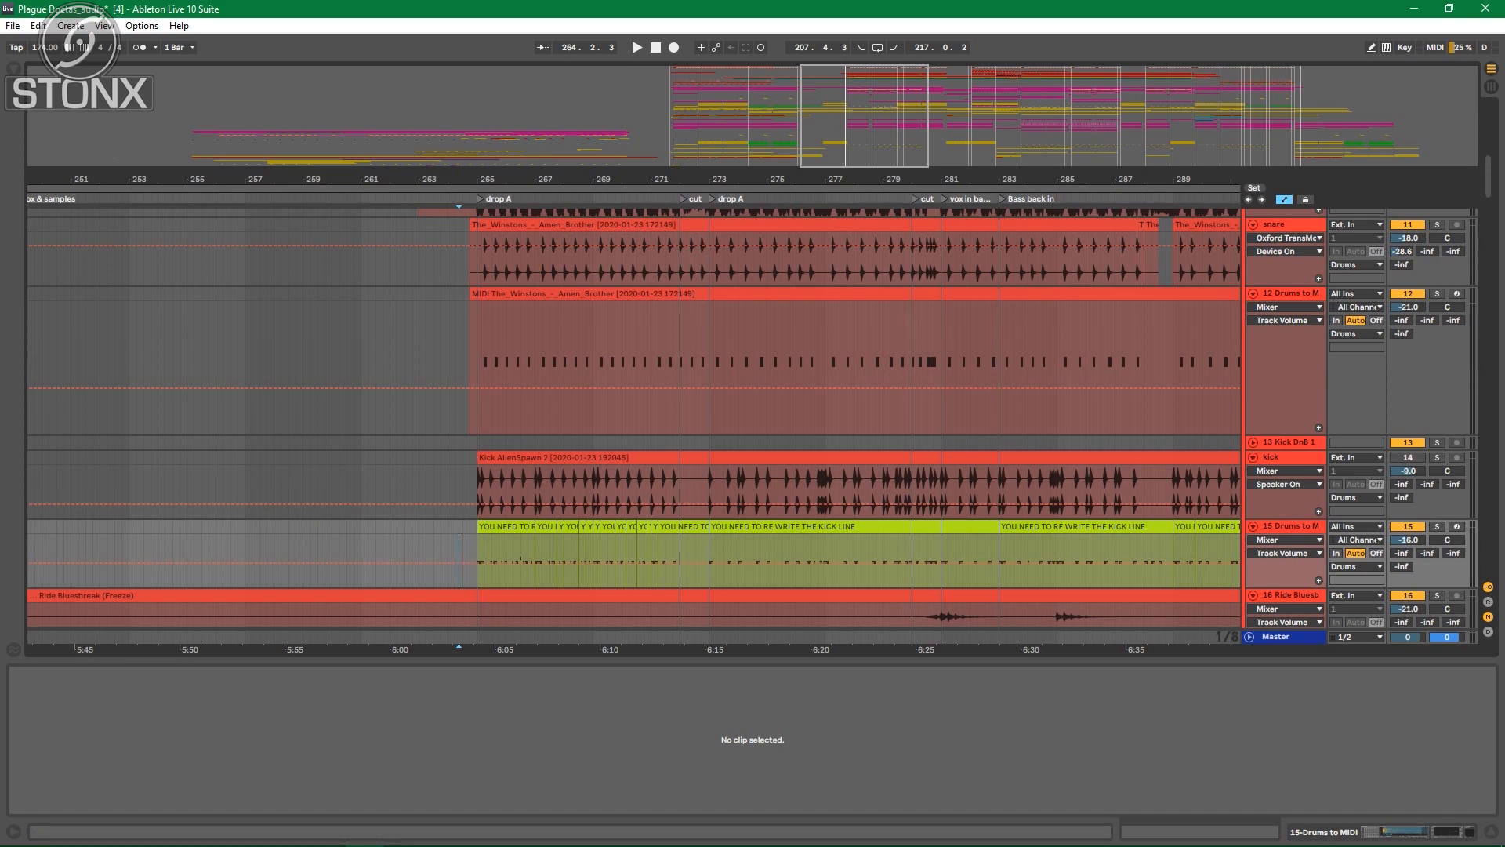
click(1253, 457)
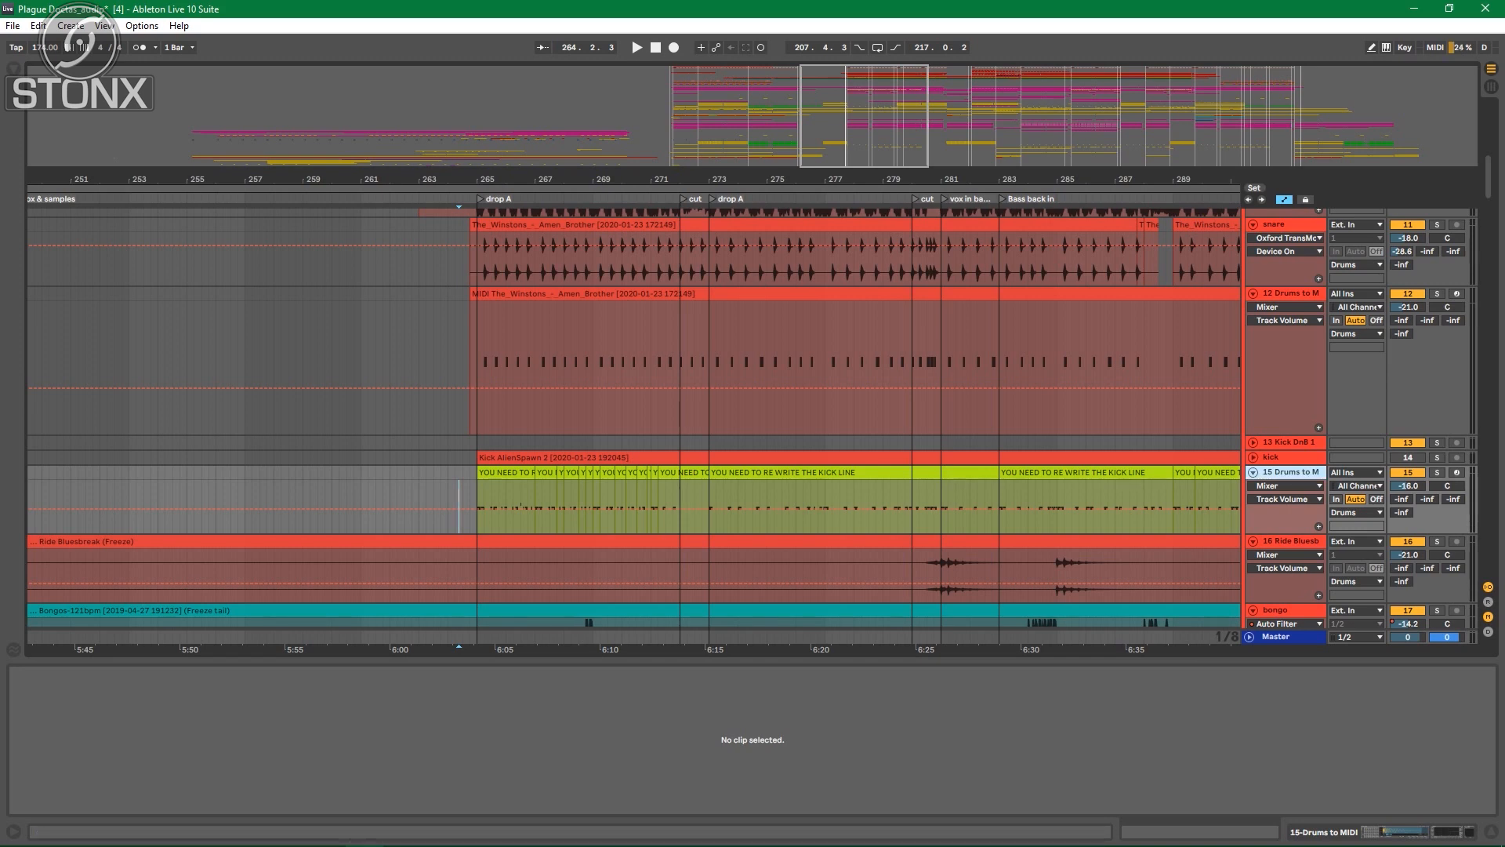
click(1253, 457)
drag(477, 179, 305, 121)
drag(330, 180, 331, 259)
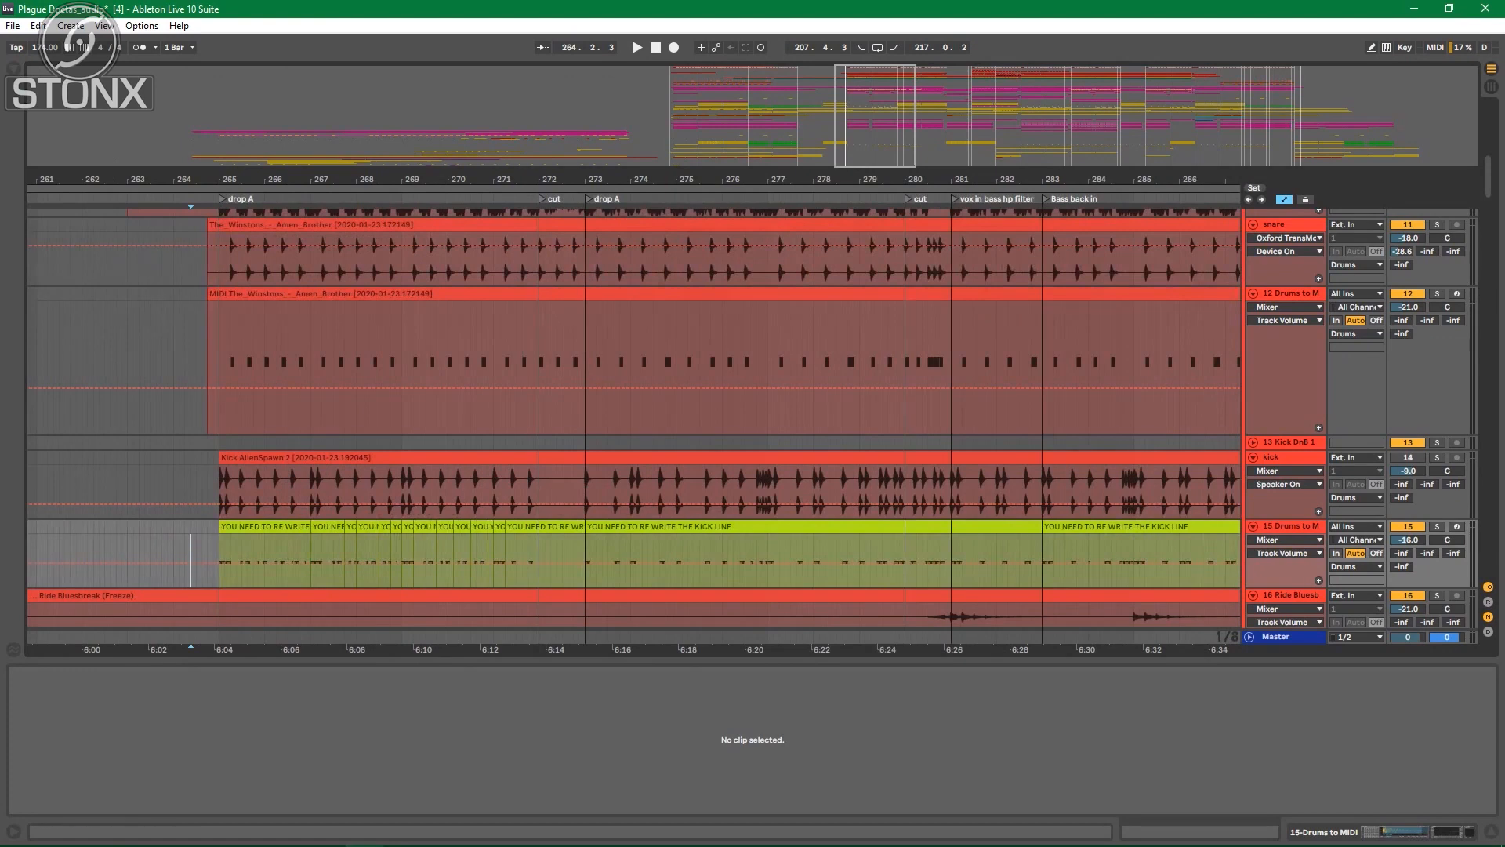
right_click(454, 454)
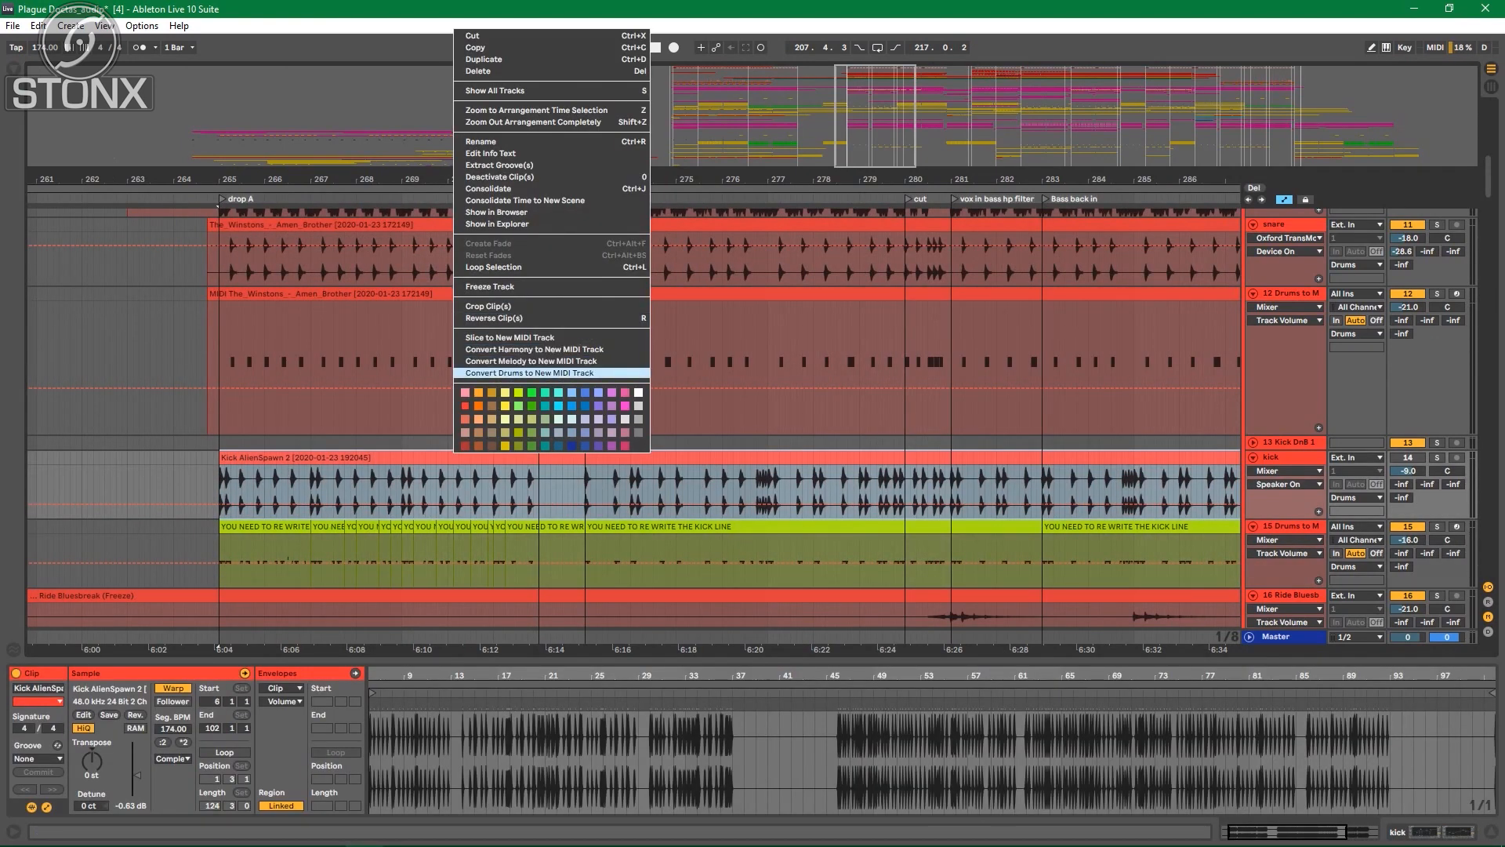
Step: Show the notes of the MIDI clip at bar 265 and the two fresh kick pads in its track's drum rack
click(265, 527)
click(265, 527)
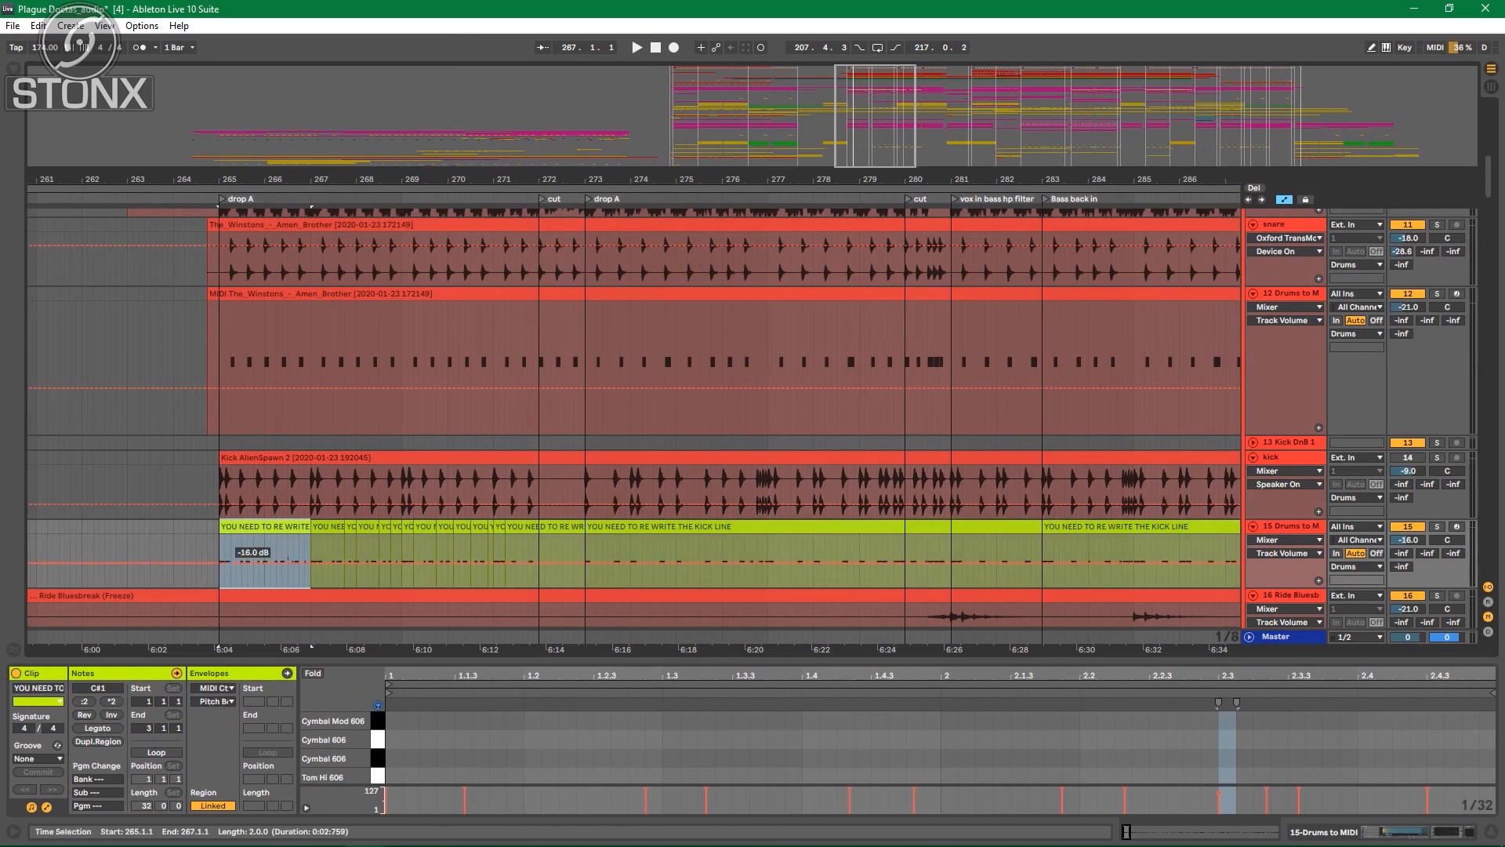
double_click(1290, 526)
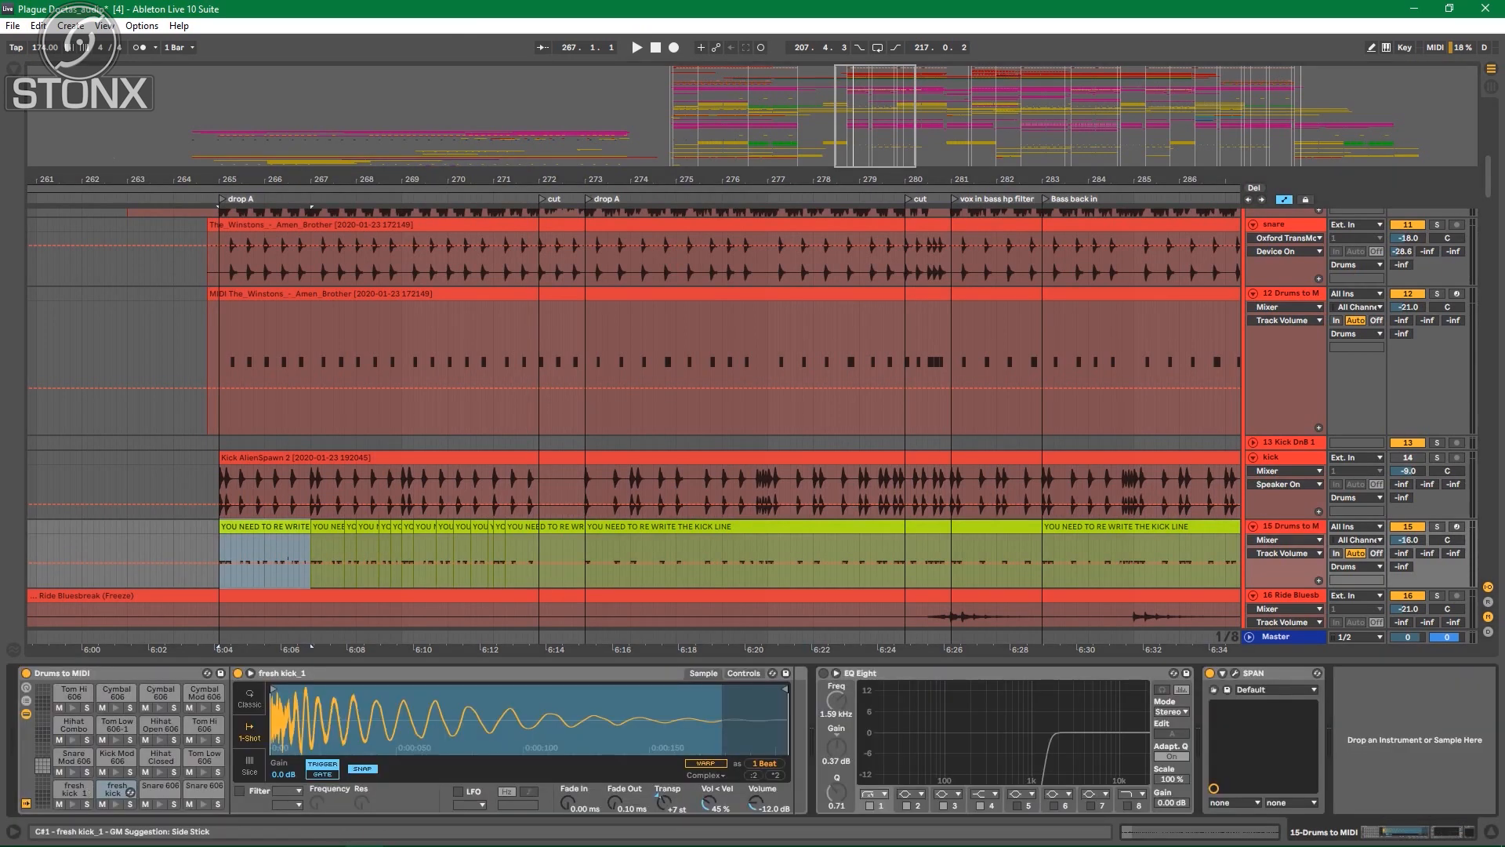
drag(125, 789, 82, 788)
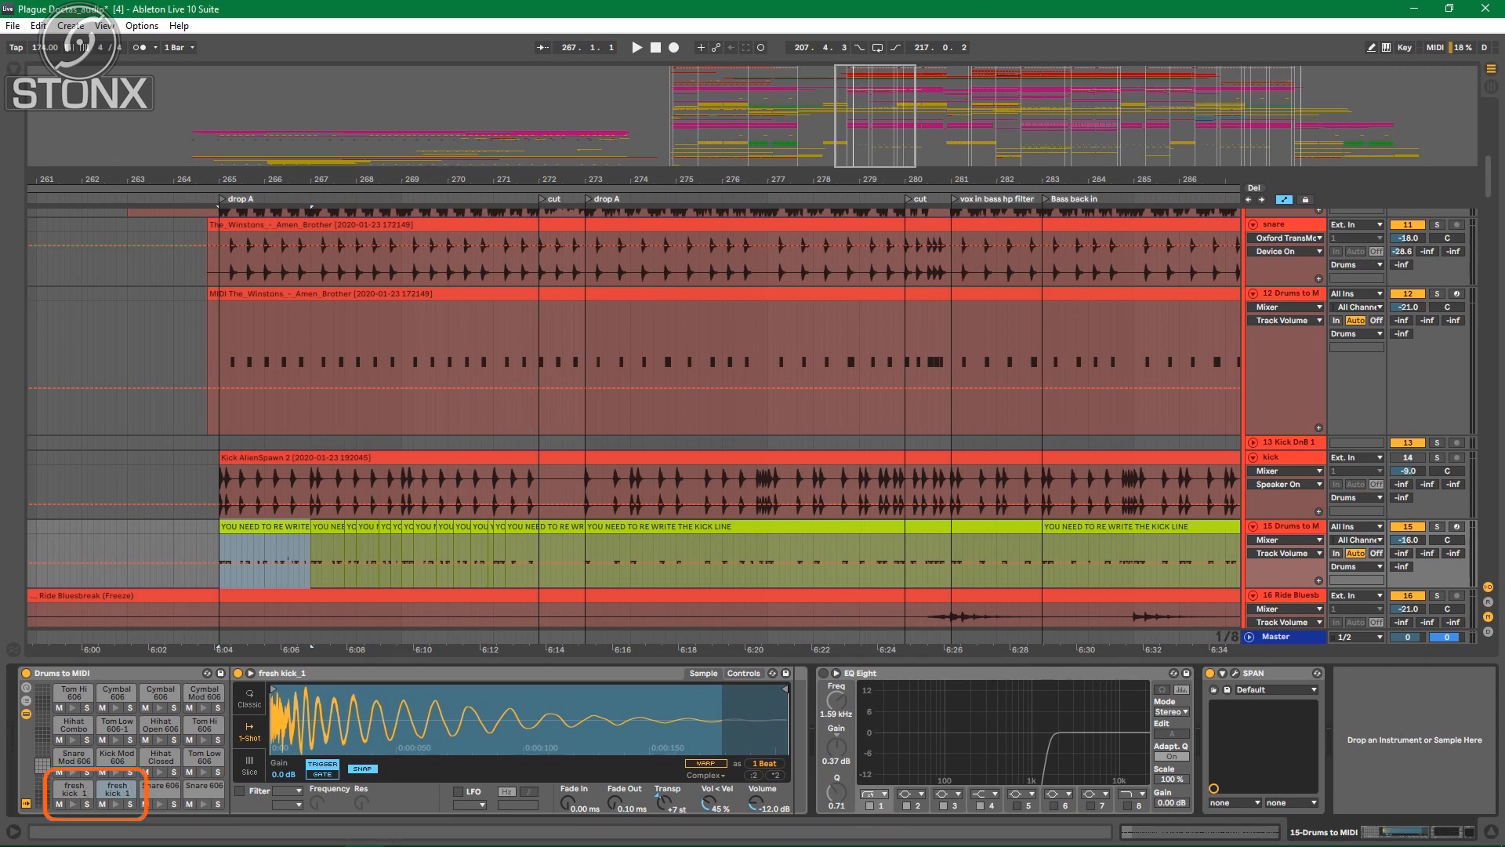
Step: Show the kick track's two EQ Eight devices and play the soloed kick layer on track 15, Drums to MIDI, from bar 265
scroll(627, 416, up, 1)
click(1286, 489)
click(1437, 558)
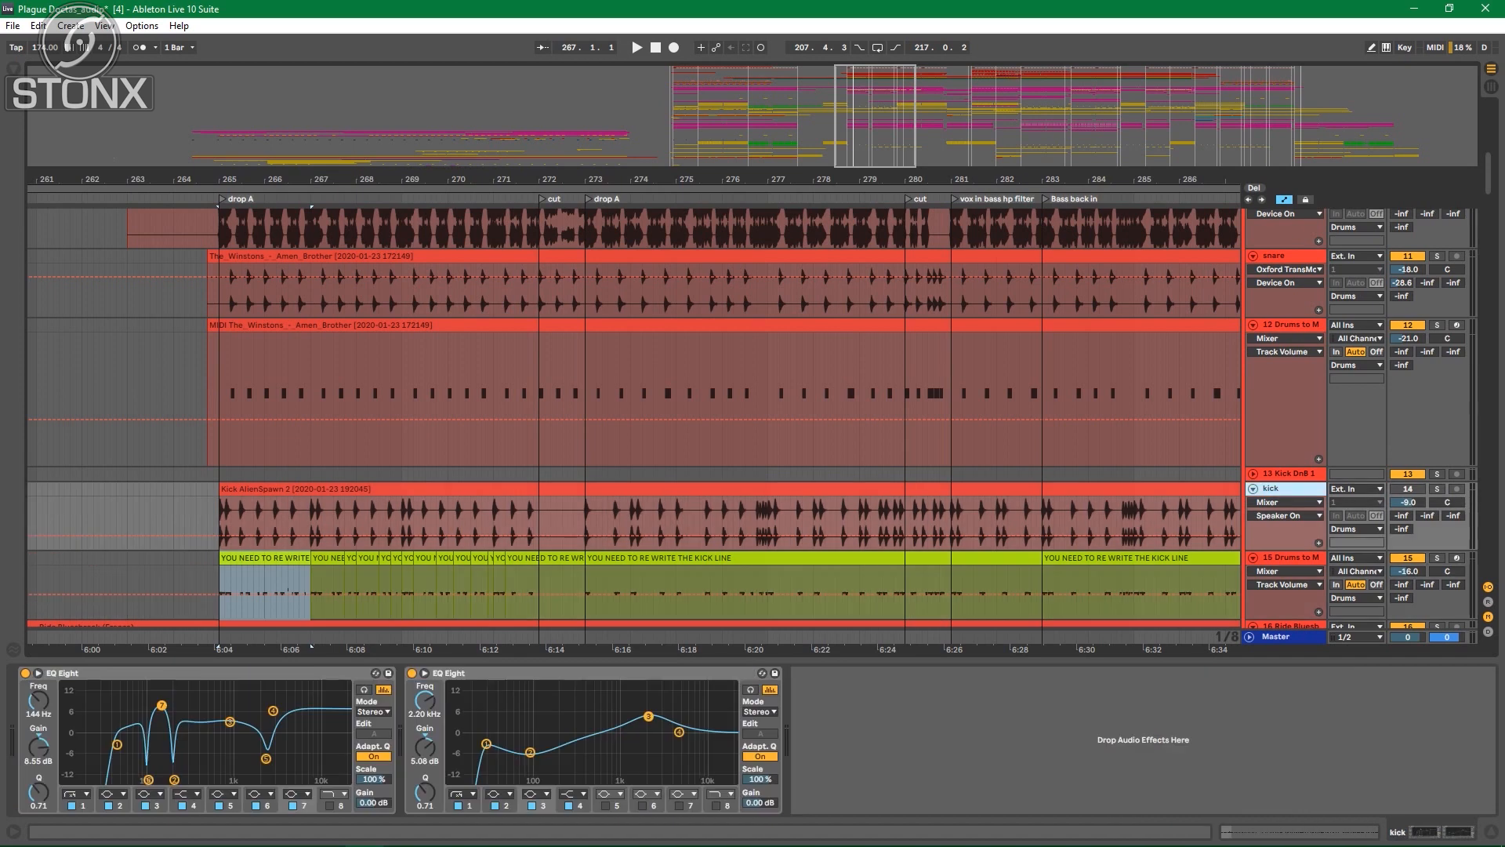
key(space)
scroll(633, 416, down, 2)
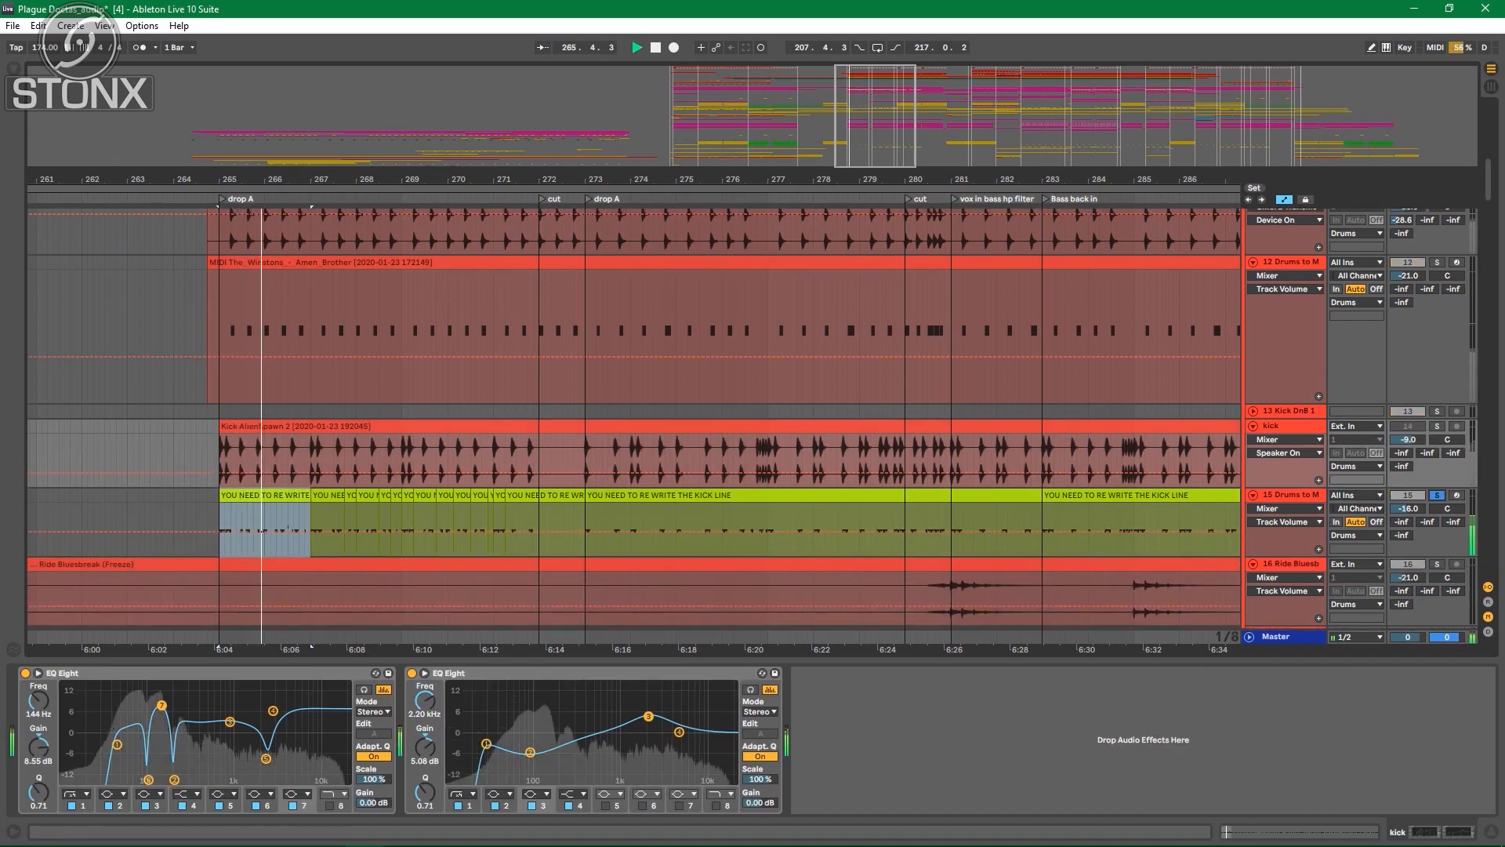
click(1288, 509)
key(Escape)
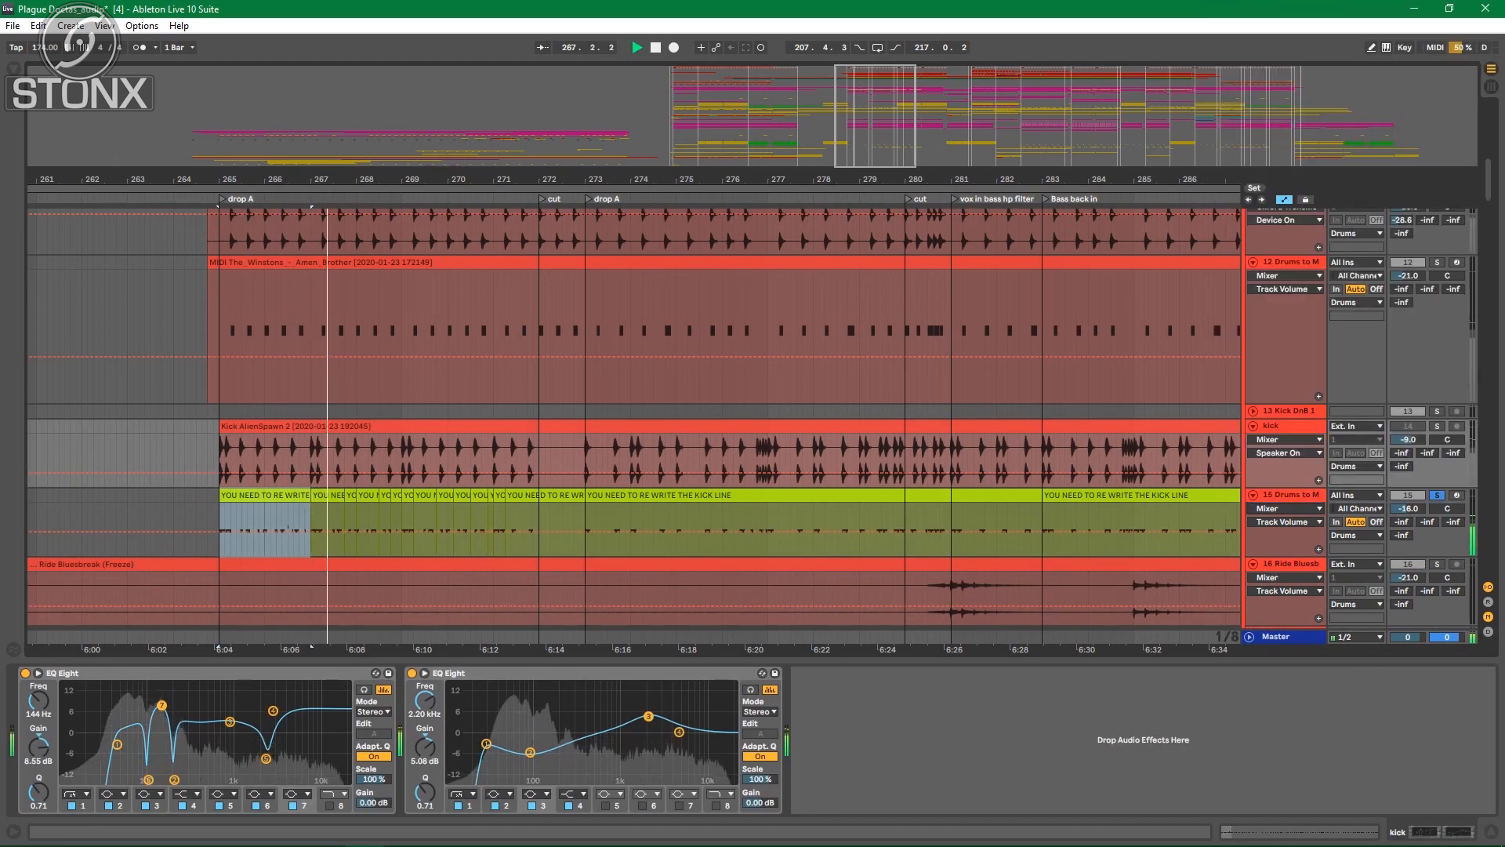
Step: Show track 15's device chain and view its kick spectrum in SPAN during playback, then close SPAN and stop
click(1290, 495)
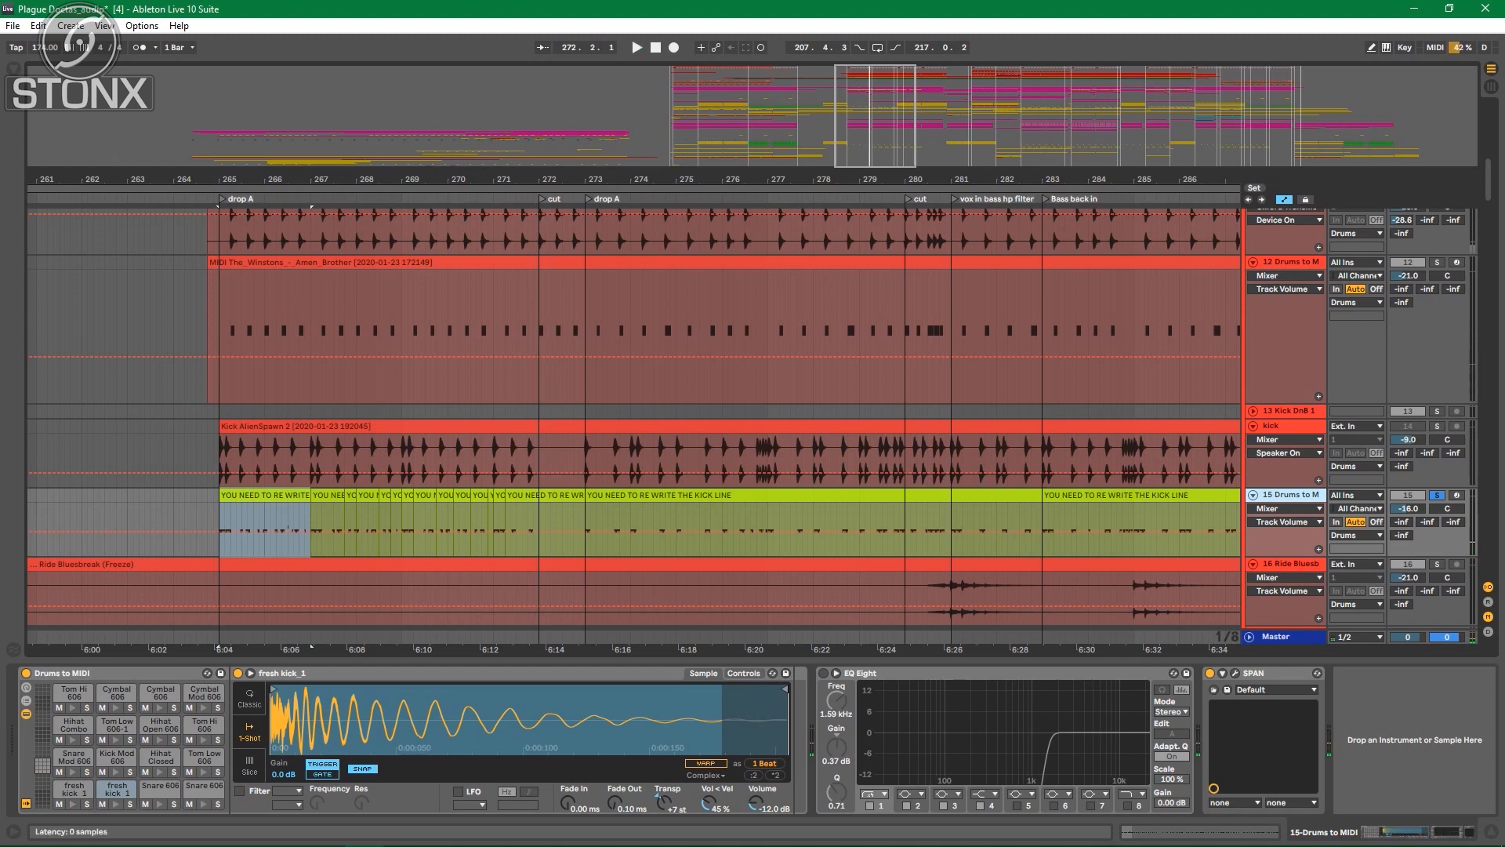
click(1236, 674)
key(space)
drag(1123, 634, 1410, 646)
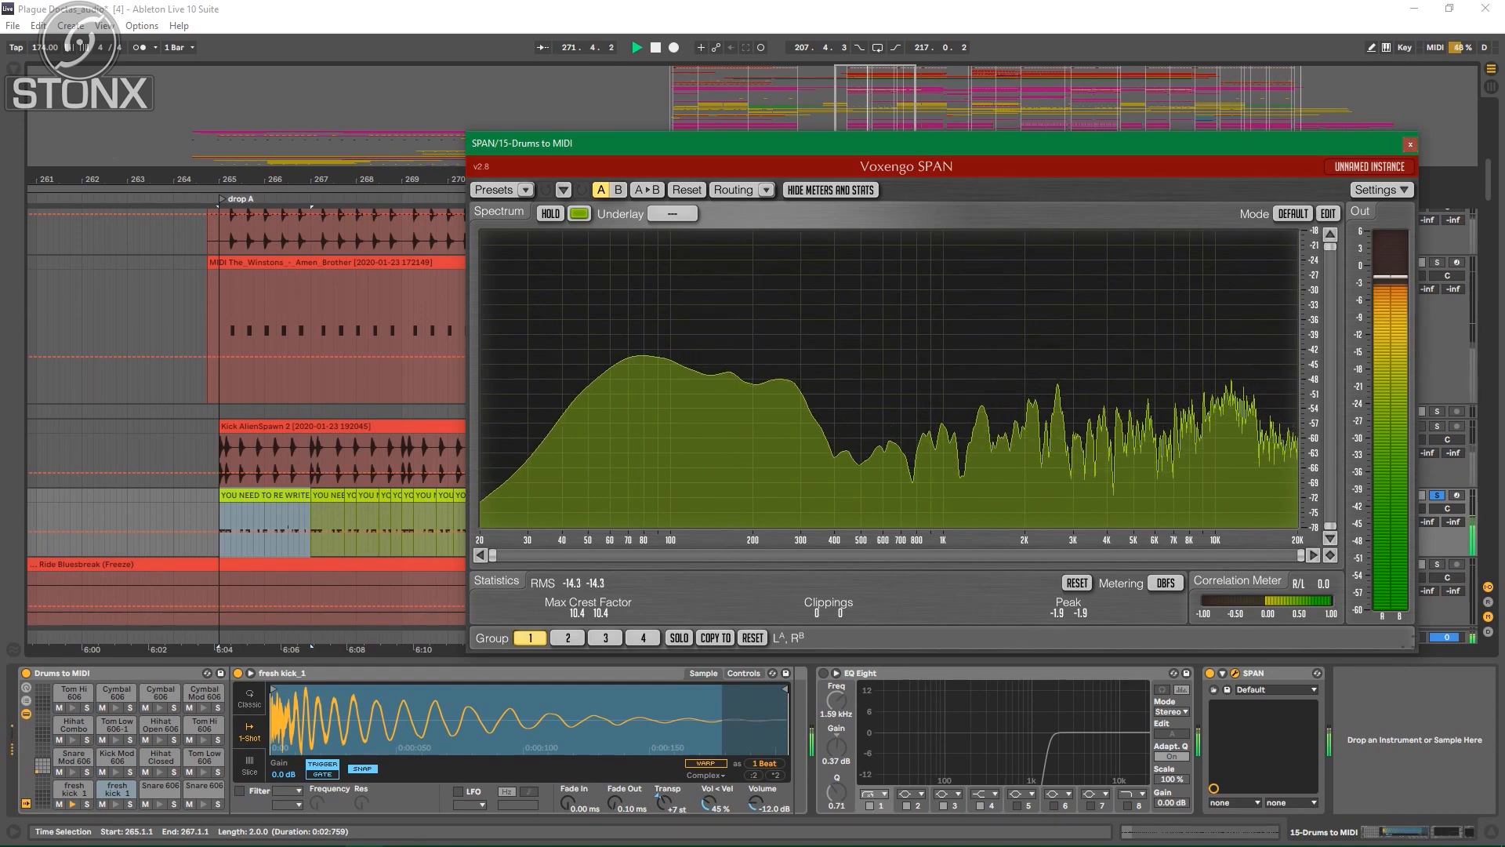
click(1411, 145)
key(space)
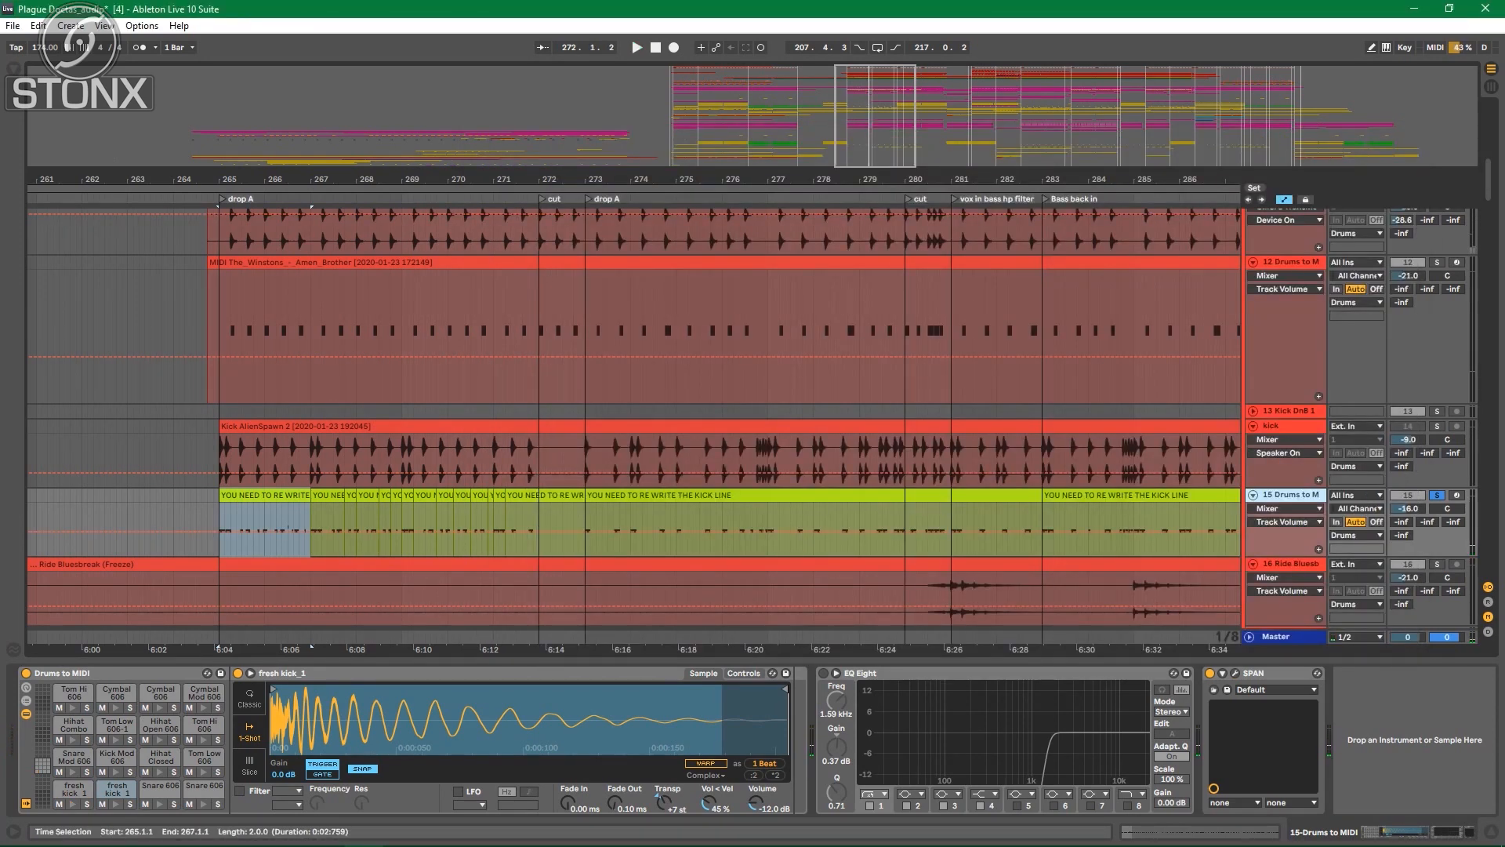
Step: Play the soloed snare layer on track 12, Drums to MIDI, showing its fm8 snare pad, Utility and Saturator, then unsolo it
scroll(627, 416, down, 3)
scroll(628, 415, up, 5)
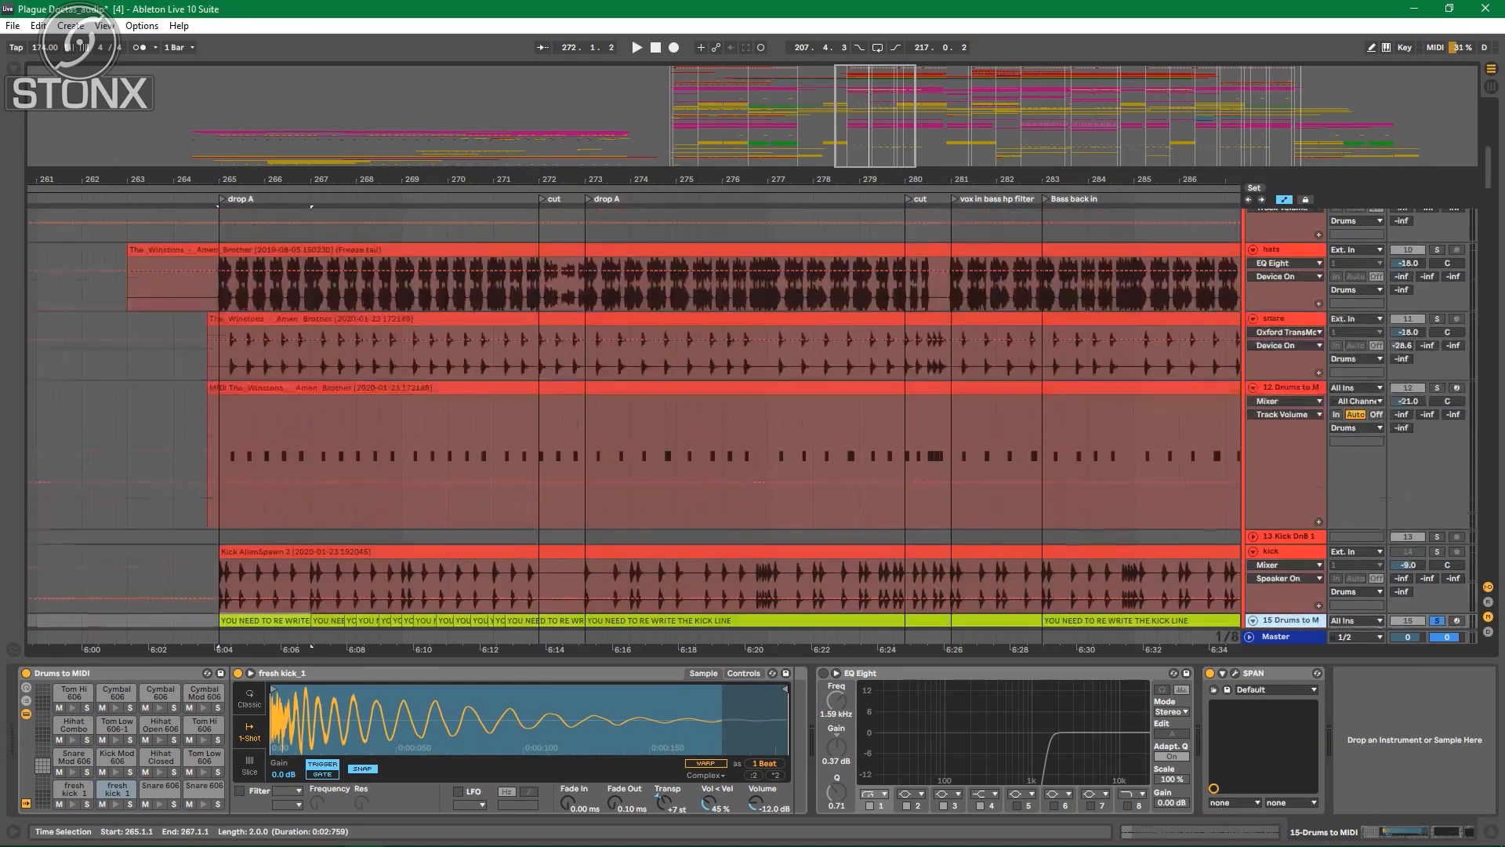
scroll(627, 416, up, 1)
click(1291, 435)
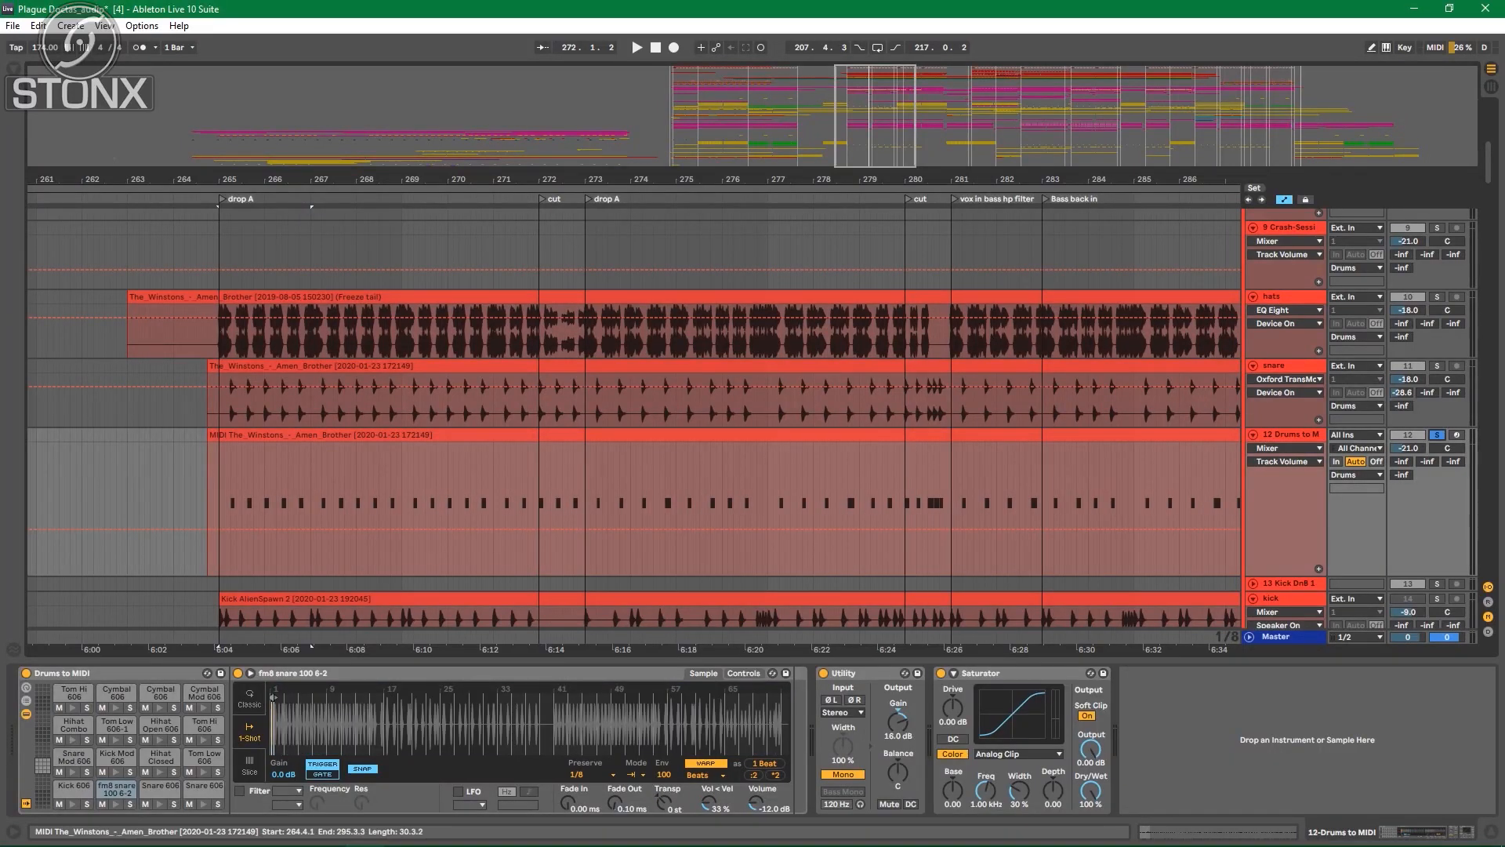
key(space)
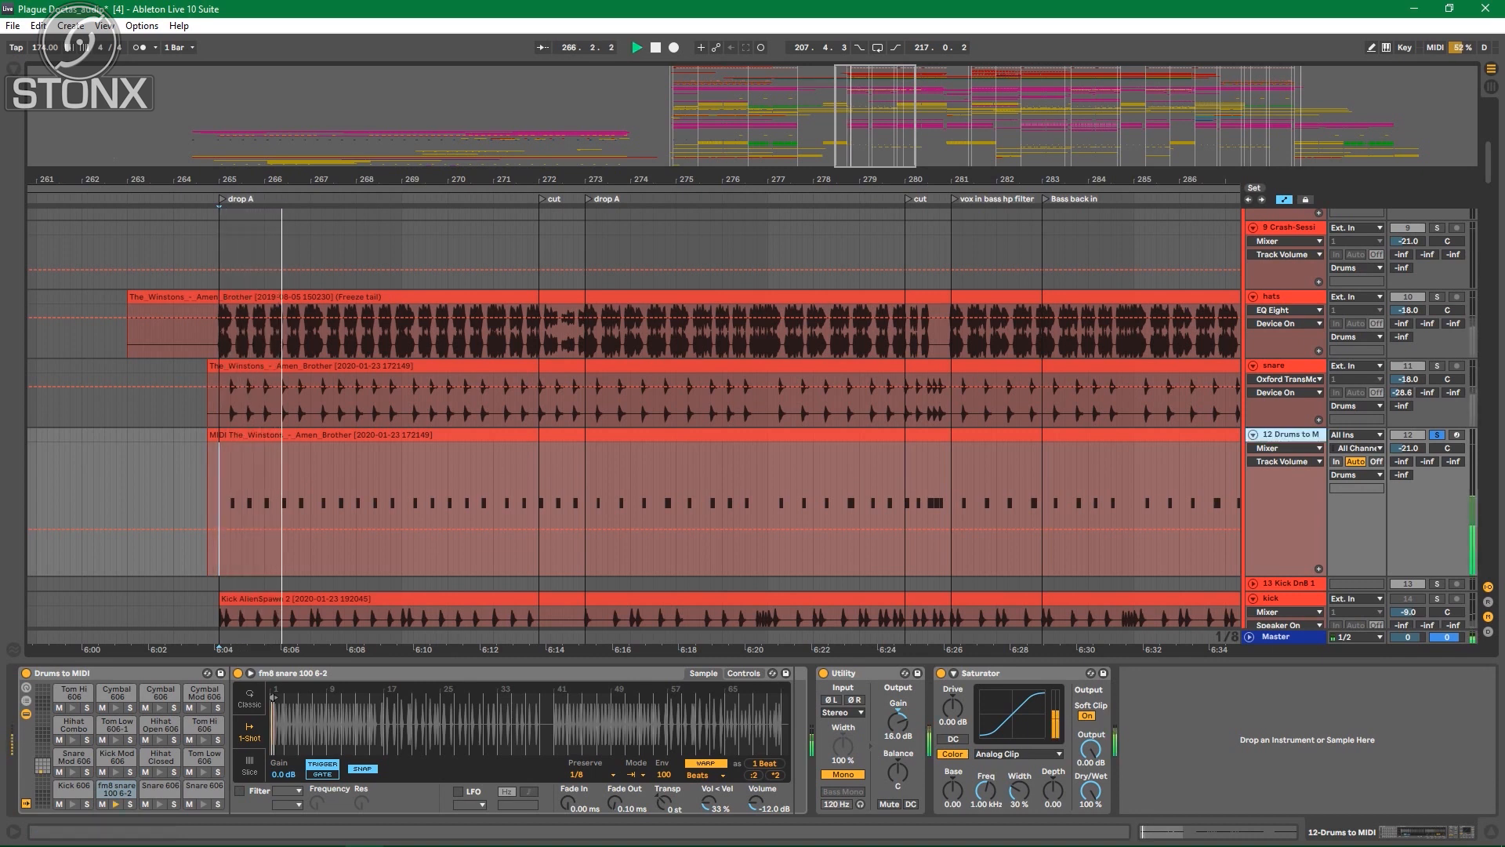
key(space)
key(s)
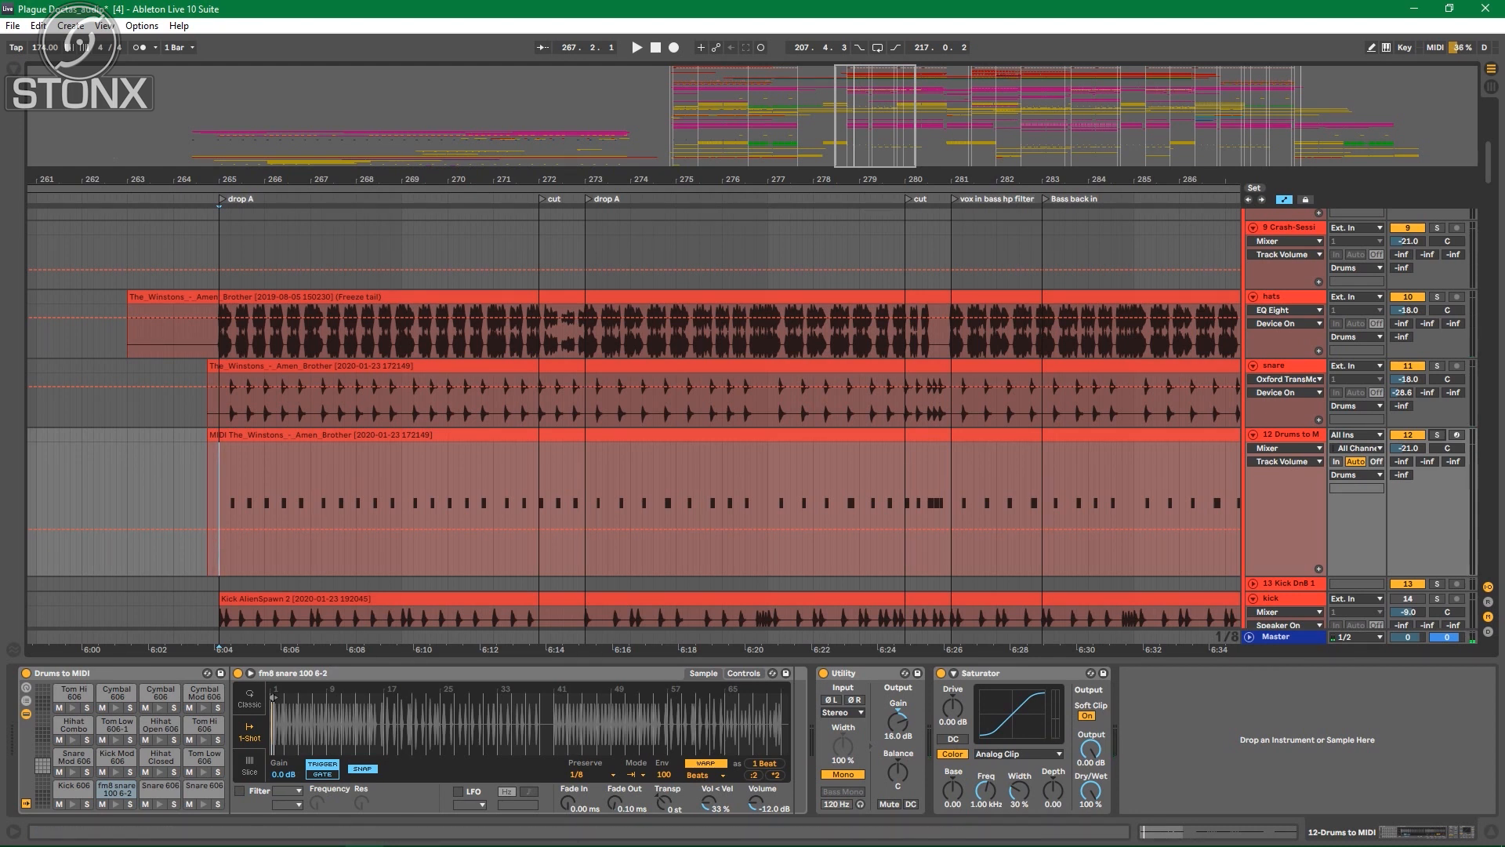
Step: Play the soloed snare track from drop A, first alone and then together with the track 12 snare layer
key(space)
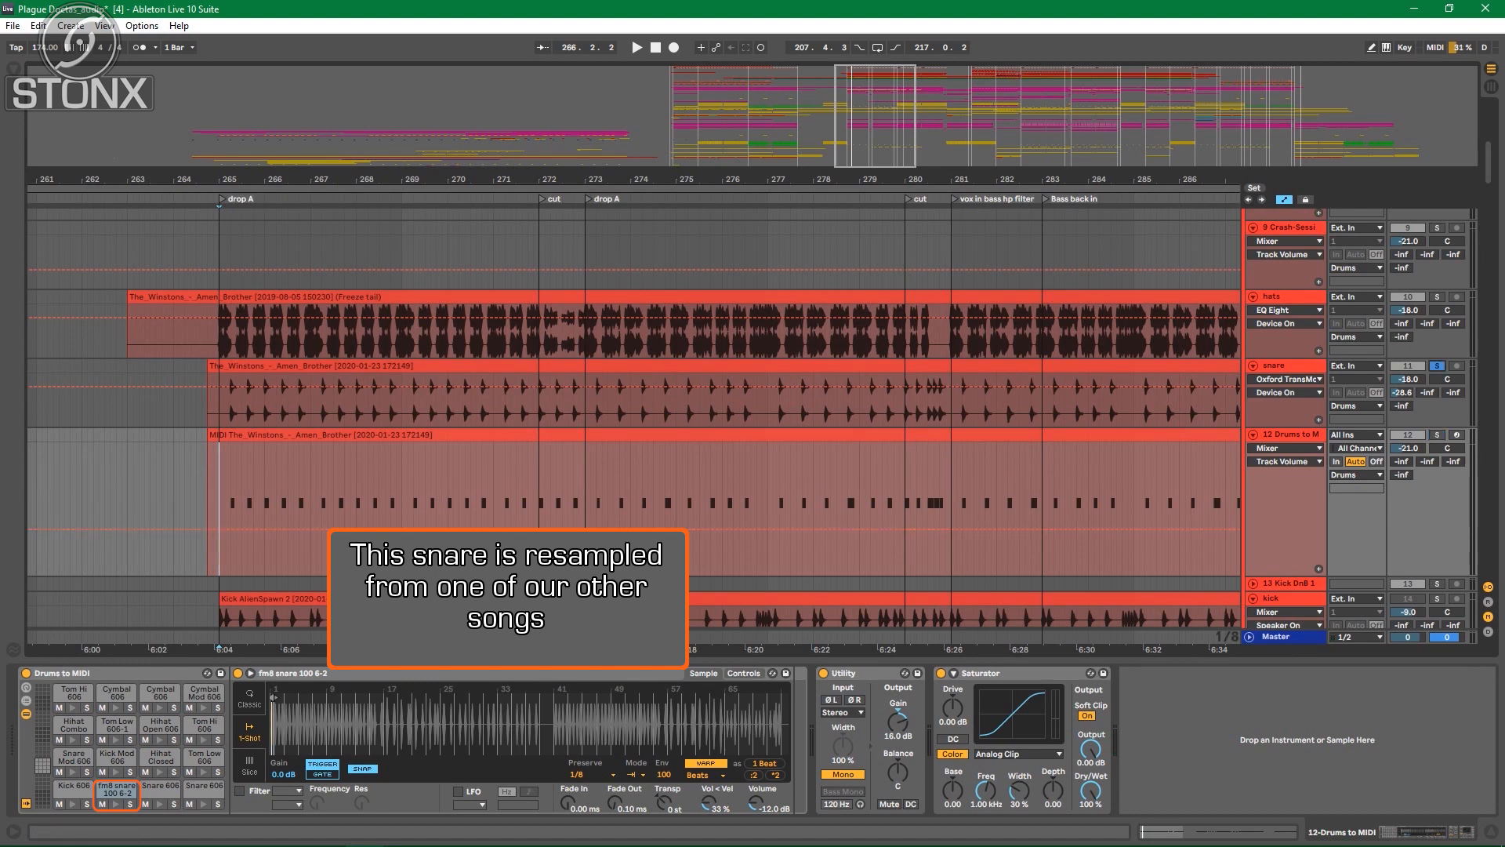
key(space)
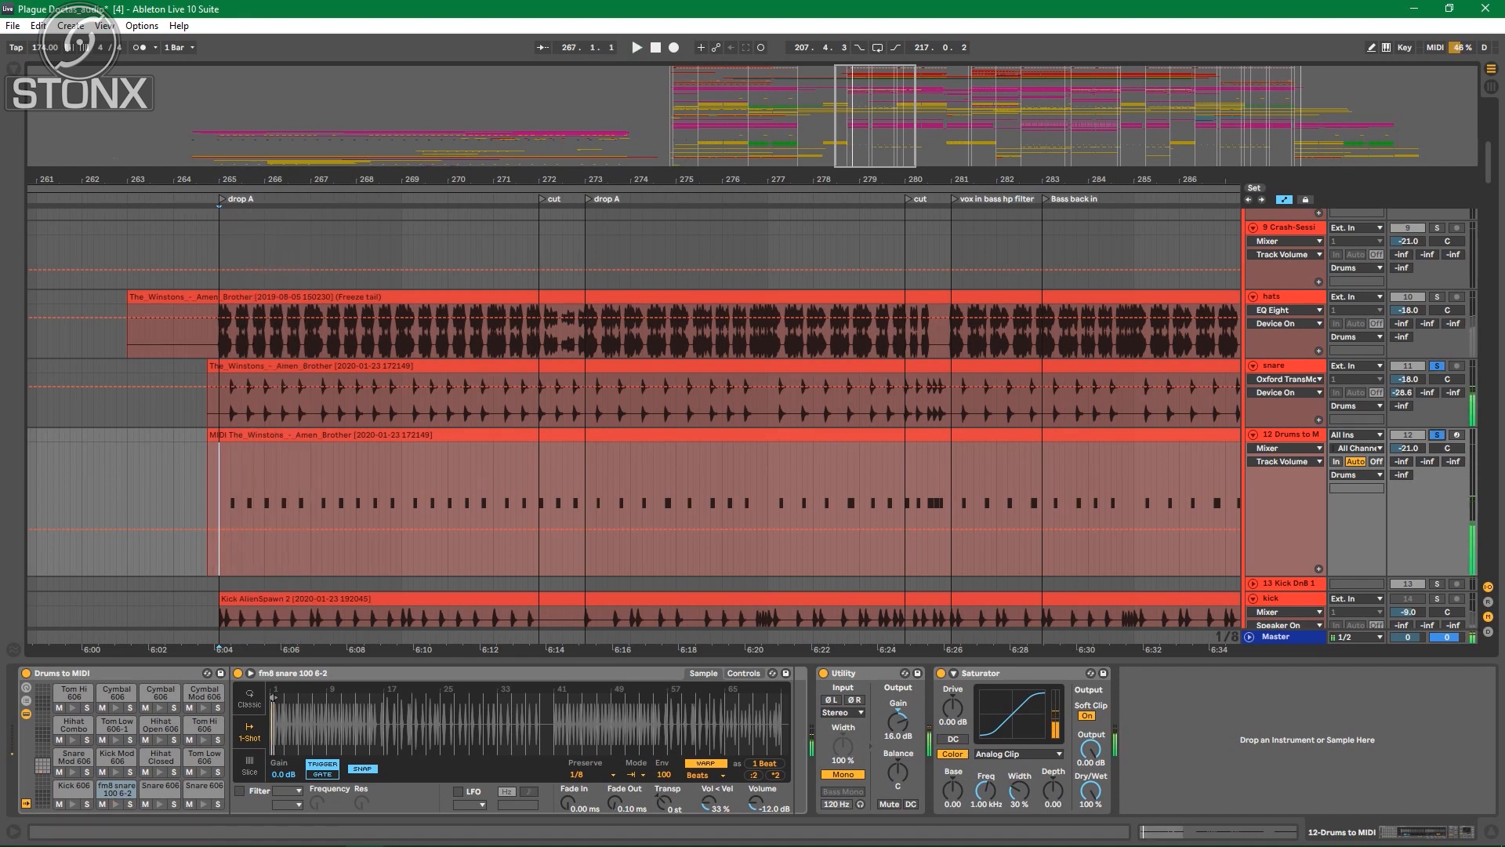
key(space)
Step: Solo the hats track, play it from drop A and show its EQ Eight, then stop playback
scroll(627, 416, up, 8)
scroll(627, 416, down, 5)
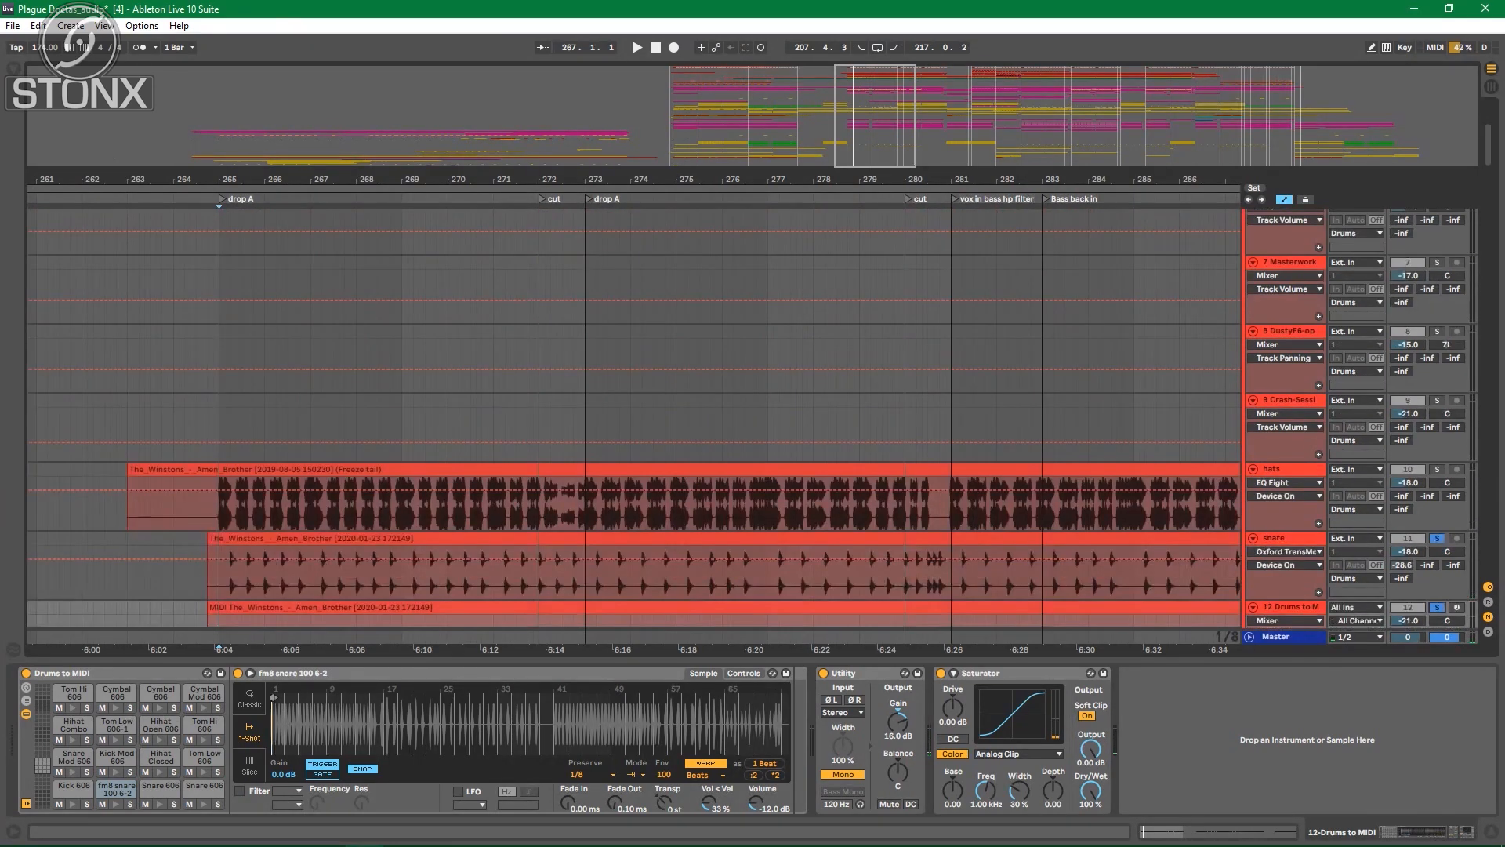
click(1437, 469)
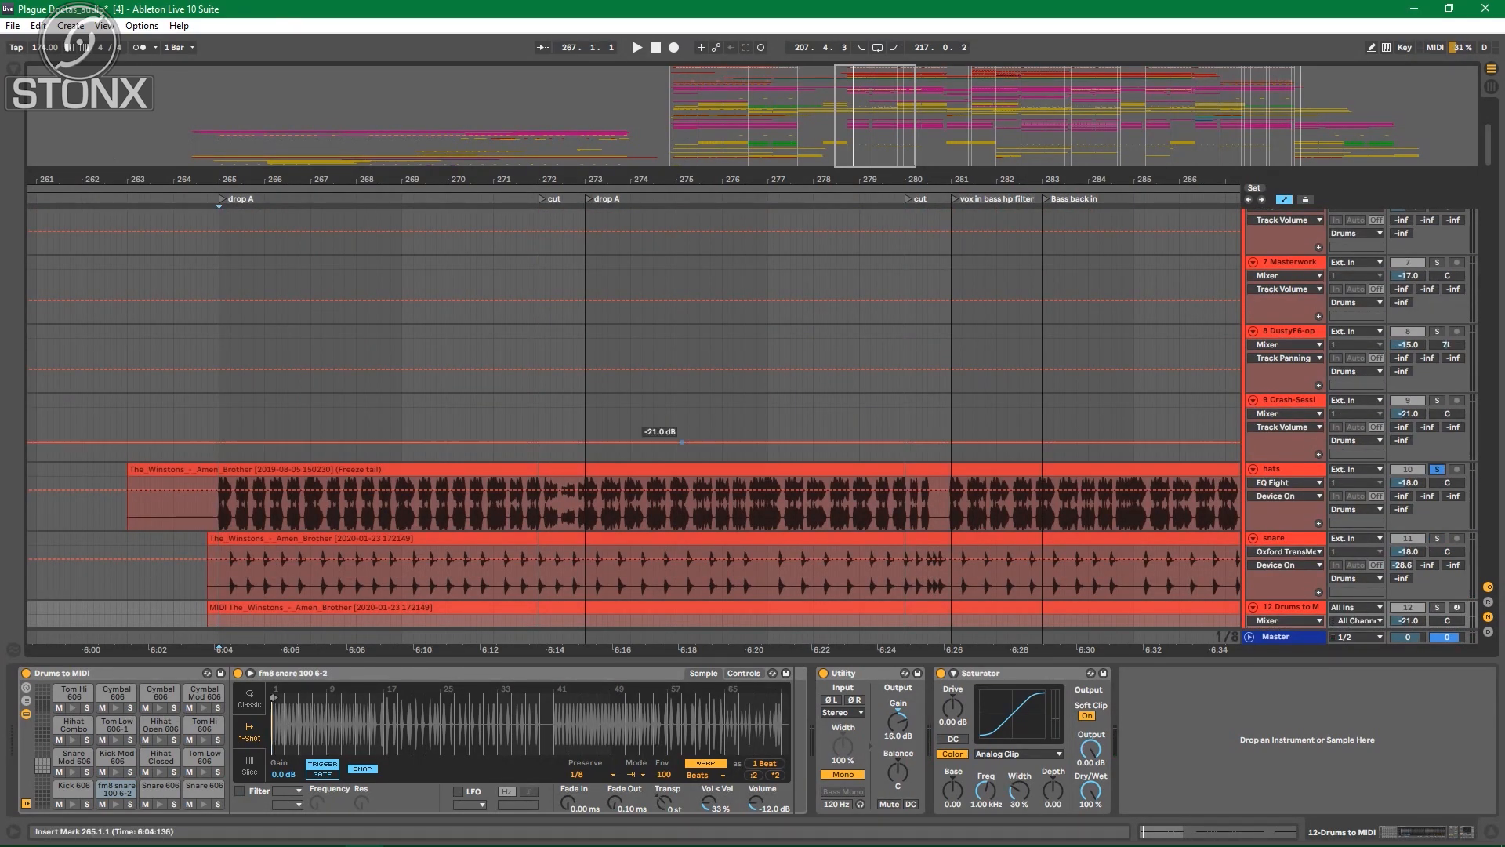
key(space)
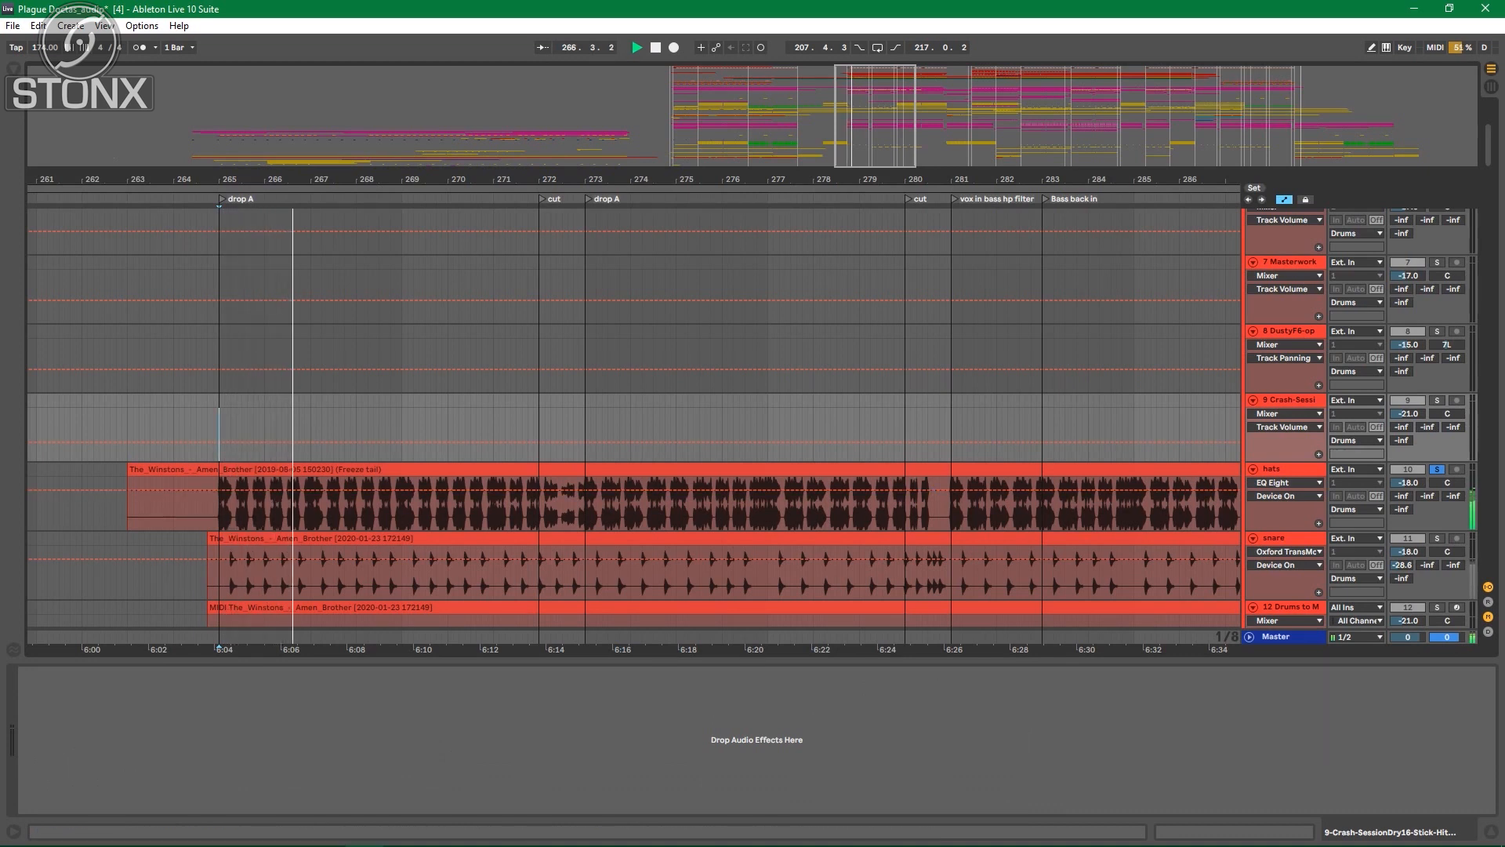
click(1286, 469)
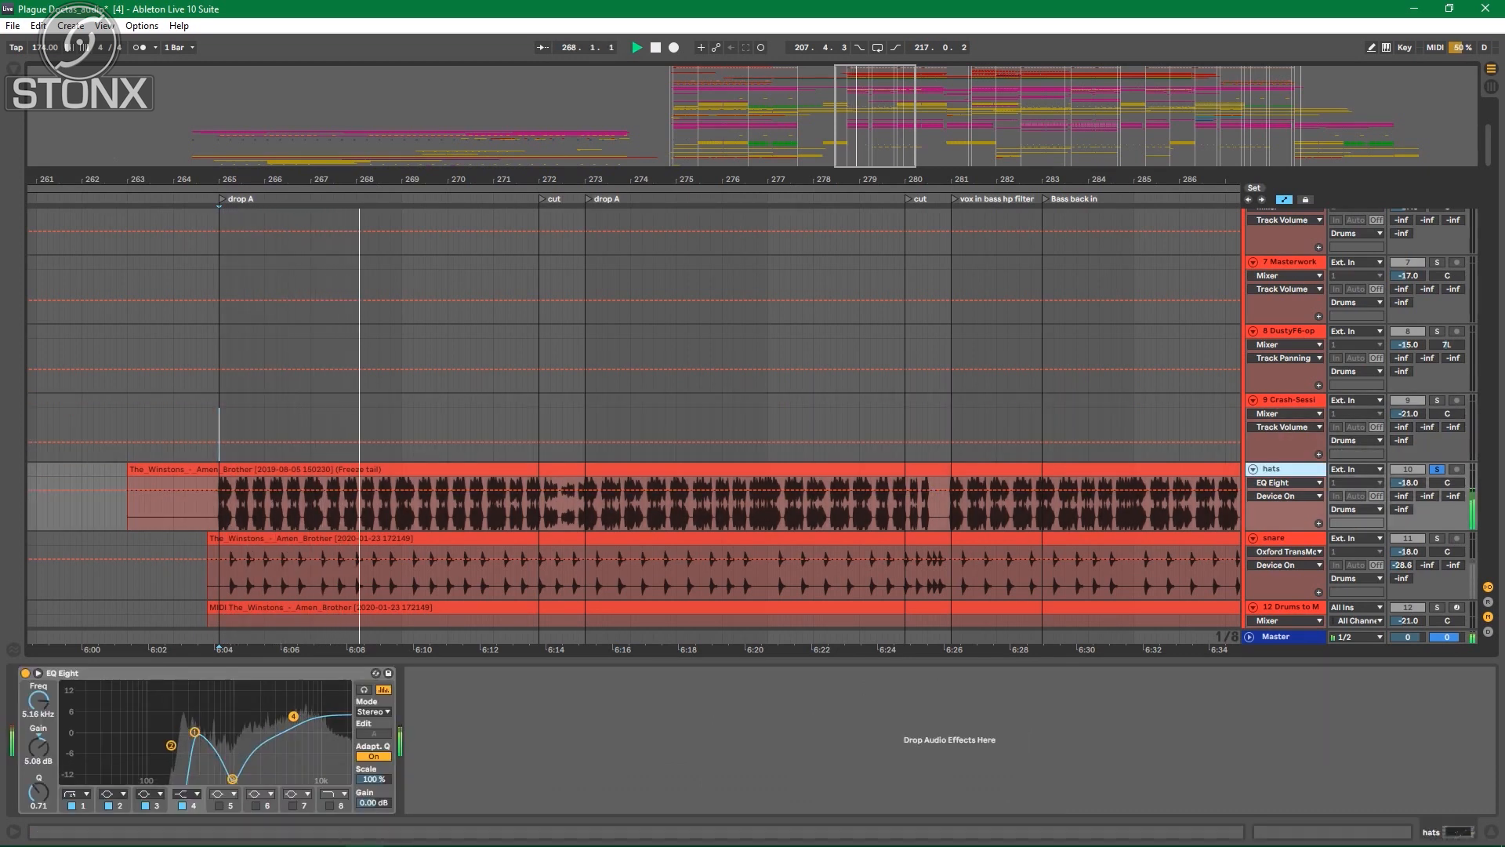
scroll(627, 502, down, 6)
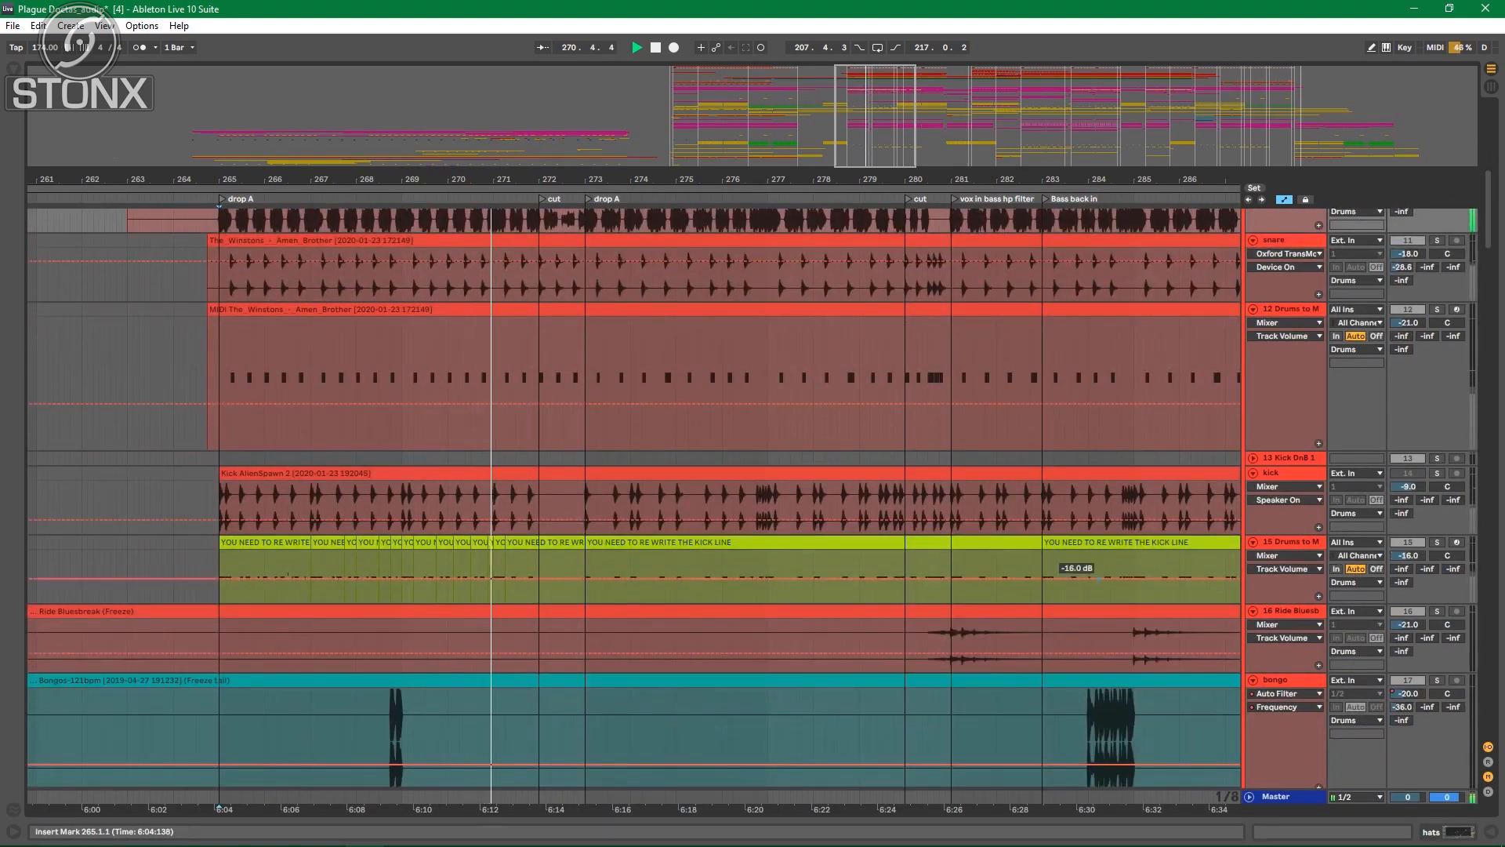
scroll(627, 502, down, 3)
scroll(628, 502, up, 5)
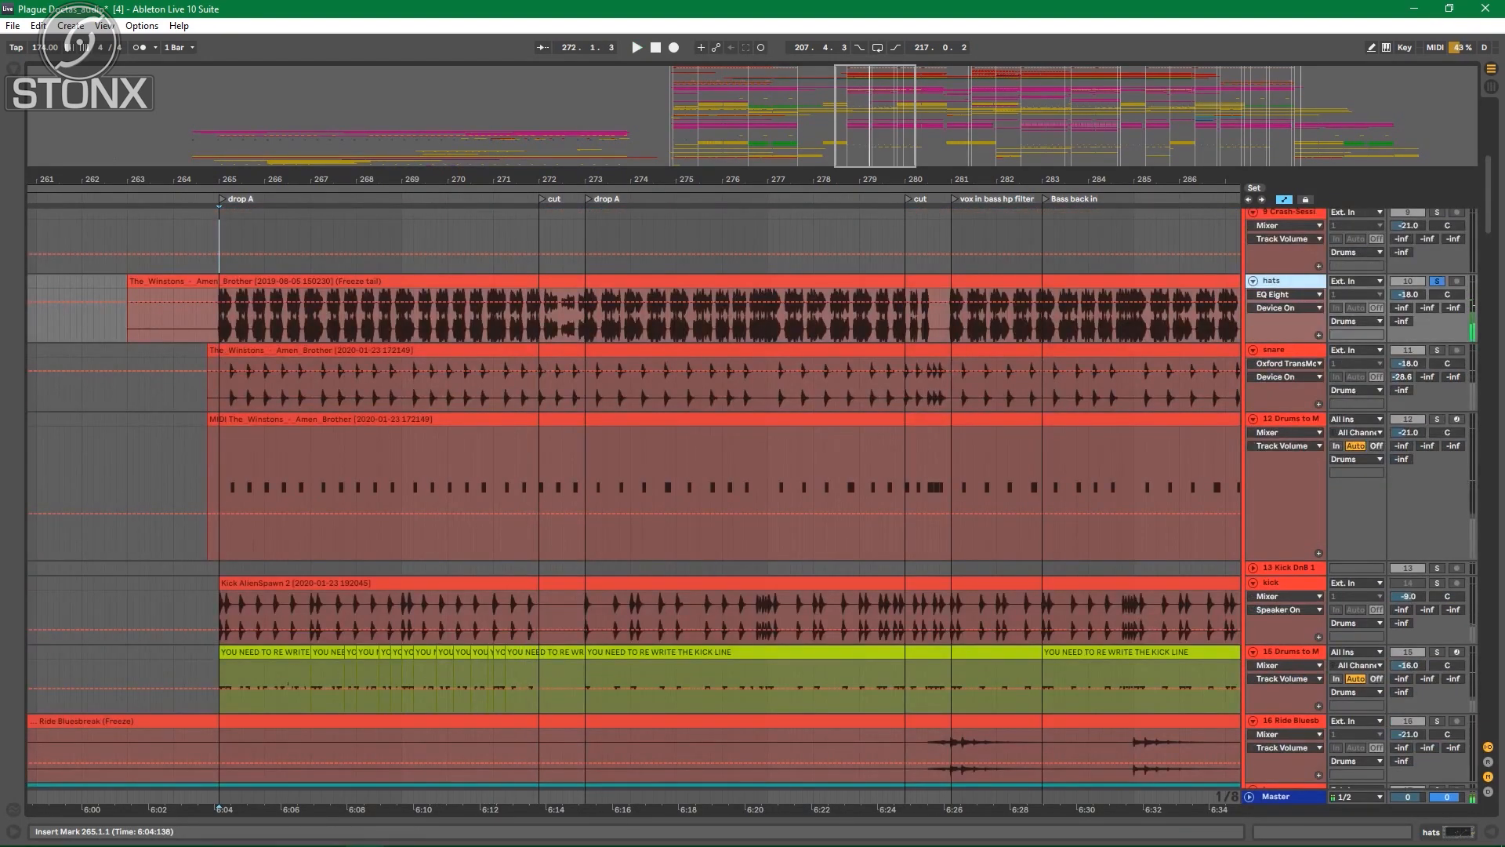
Step: Loop bars 265 to 273 of drop A and play the soloed Drums group while reviewing its tracks
drag(220, 486, 590, 486)
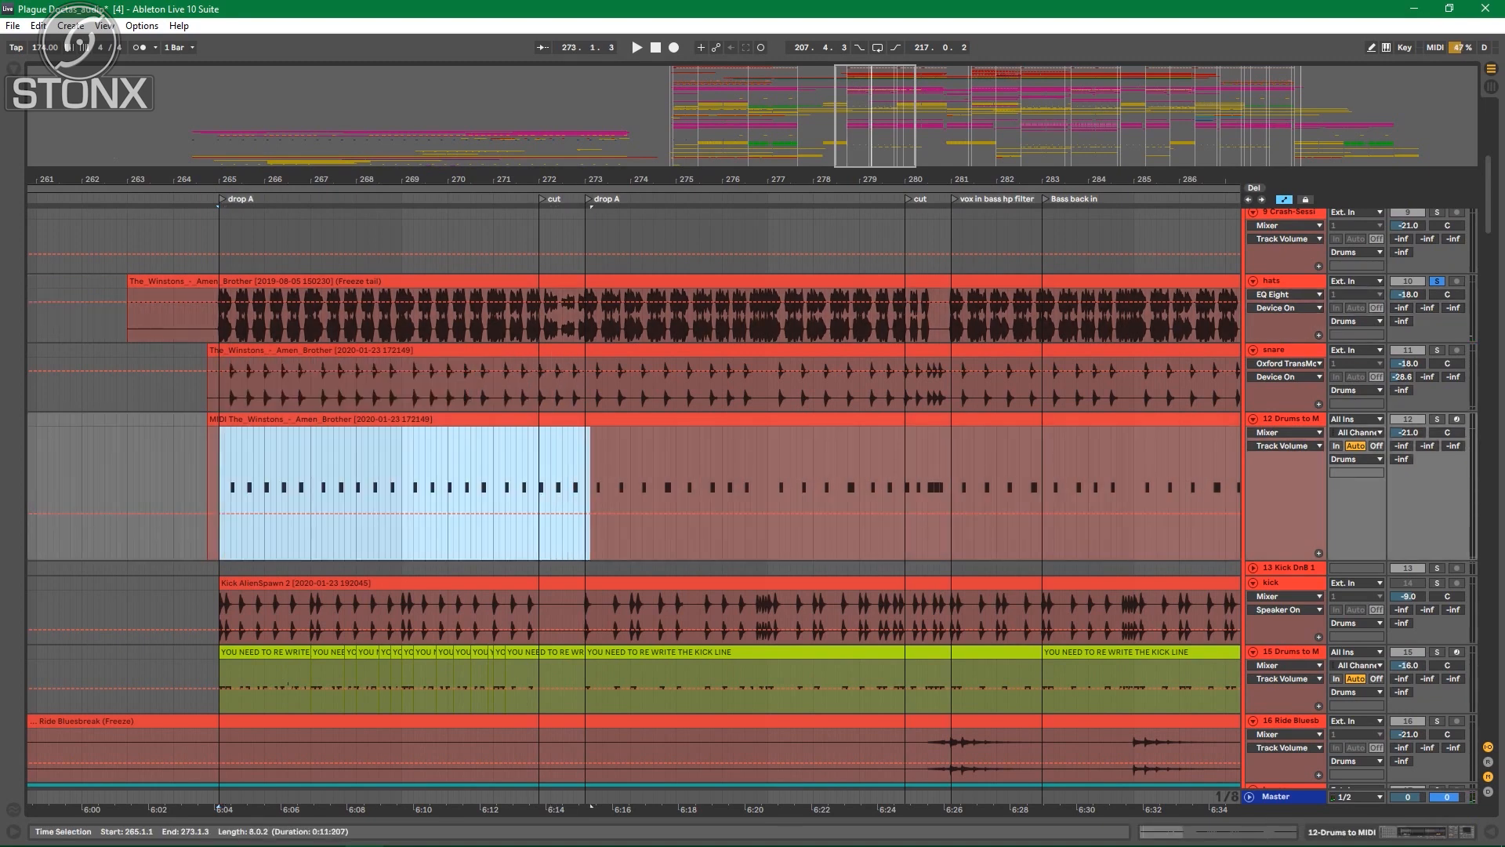
key(ctrl+l)
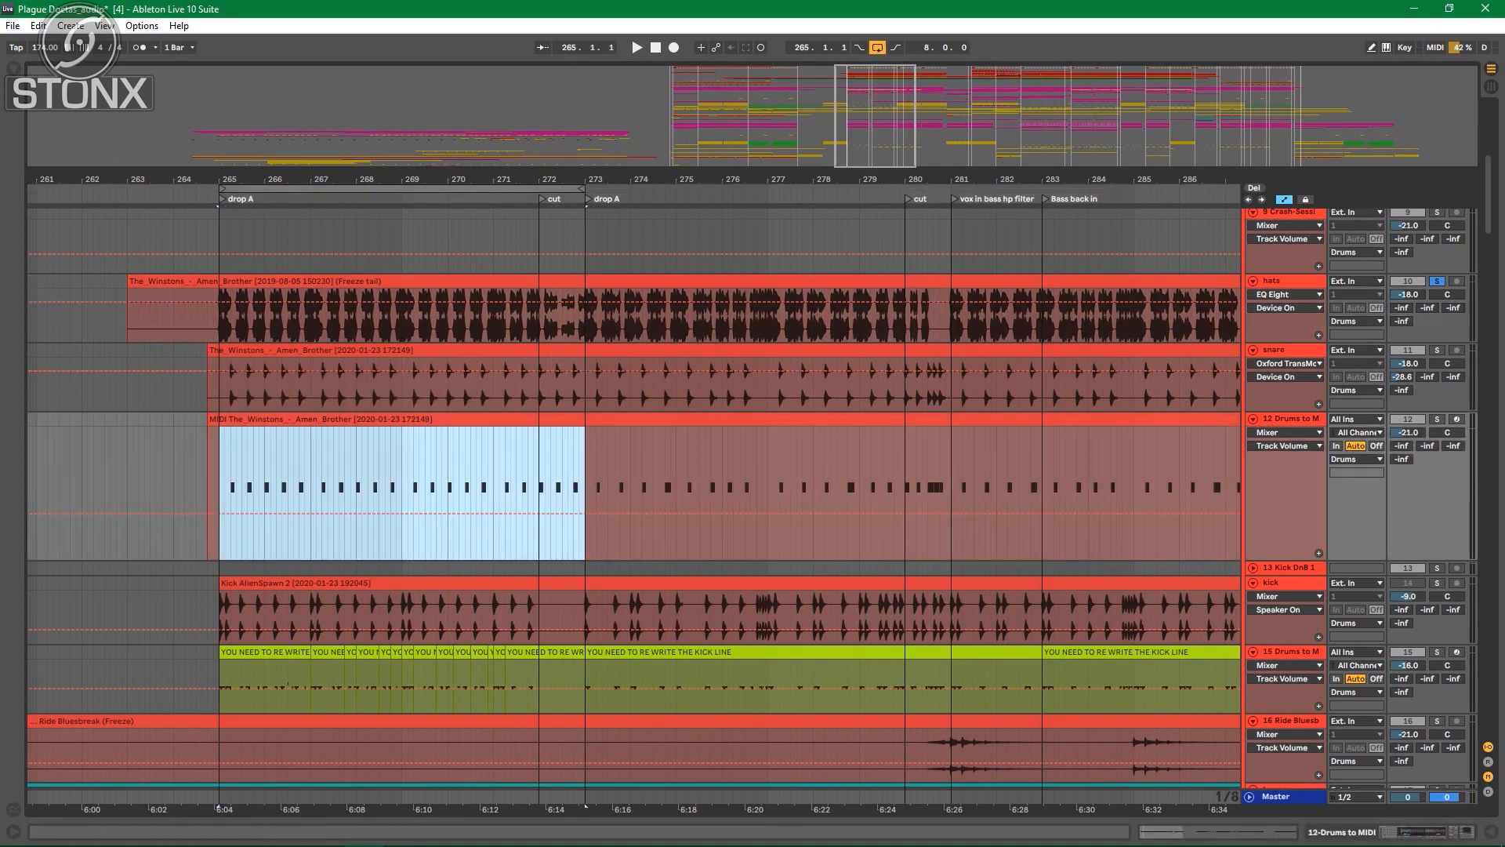
key(space)
scroll(627, 502, up, 5)
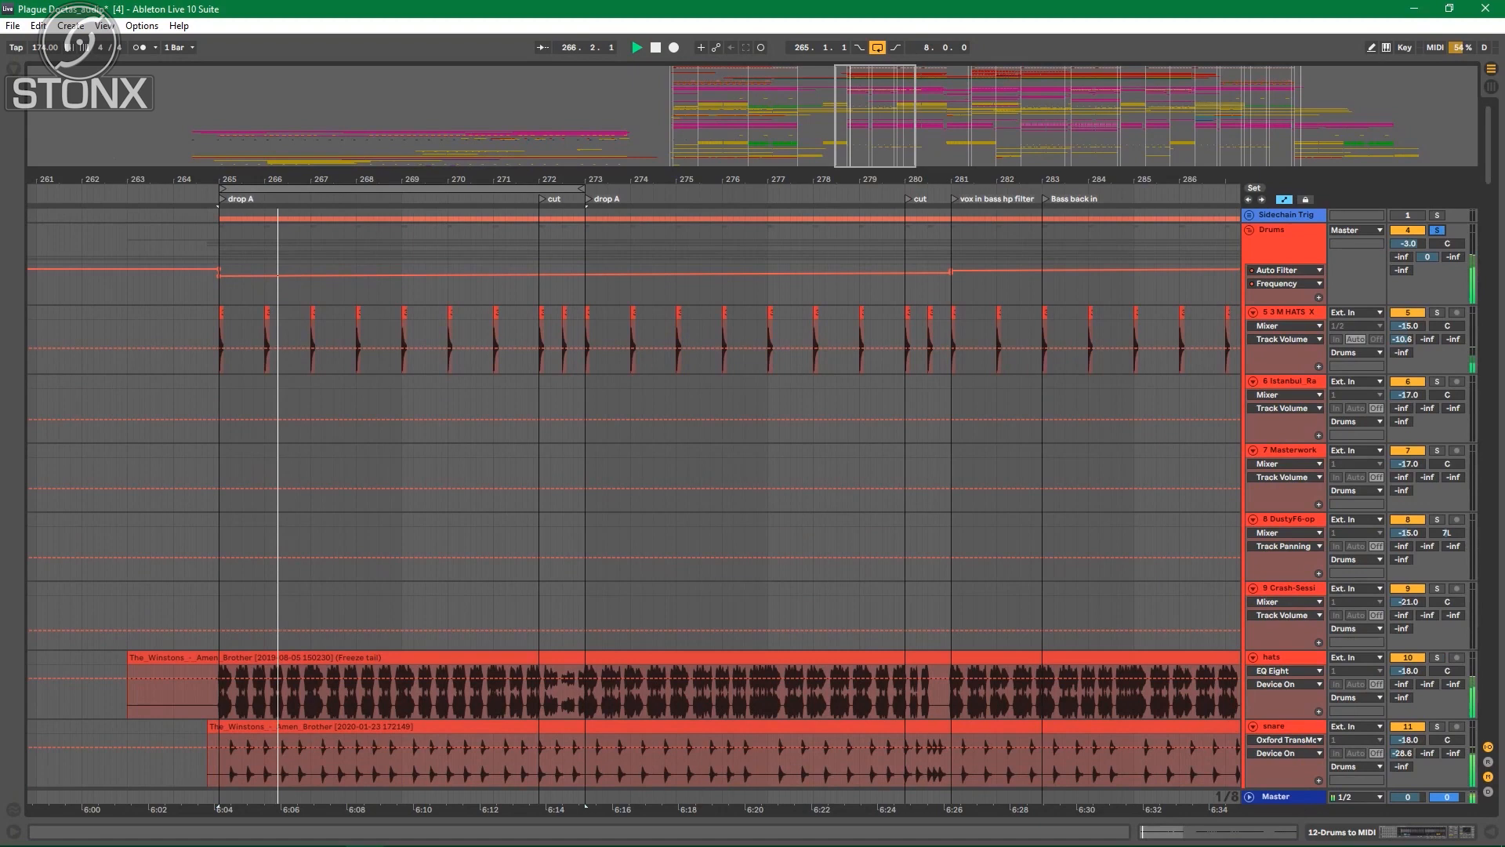
scroll(572, 408, down, 4)
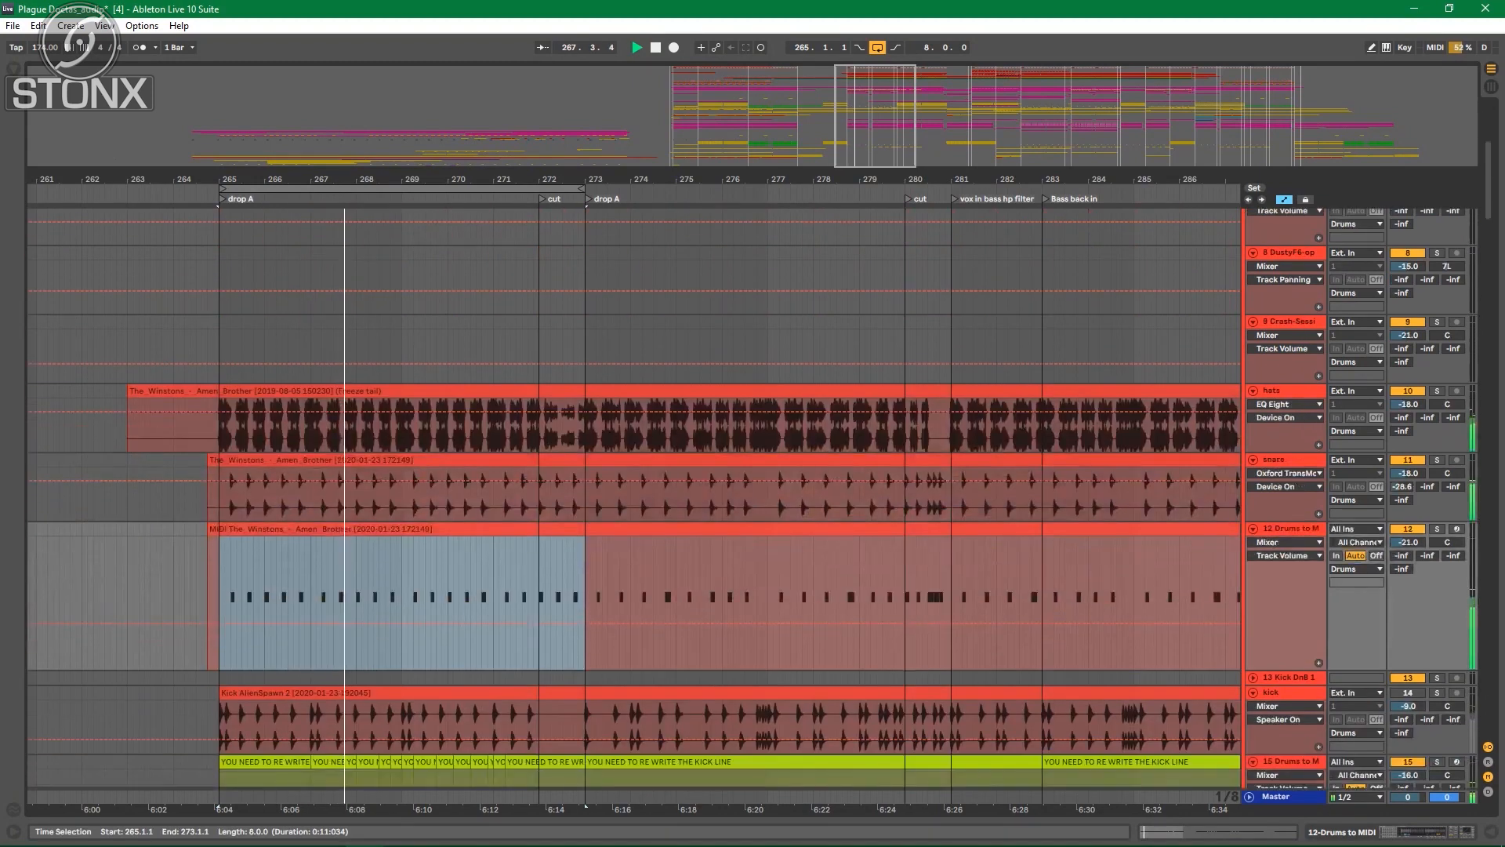
scroll(627, 506, down, 6)
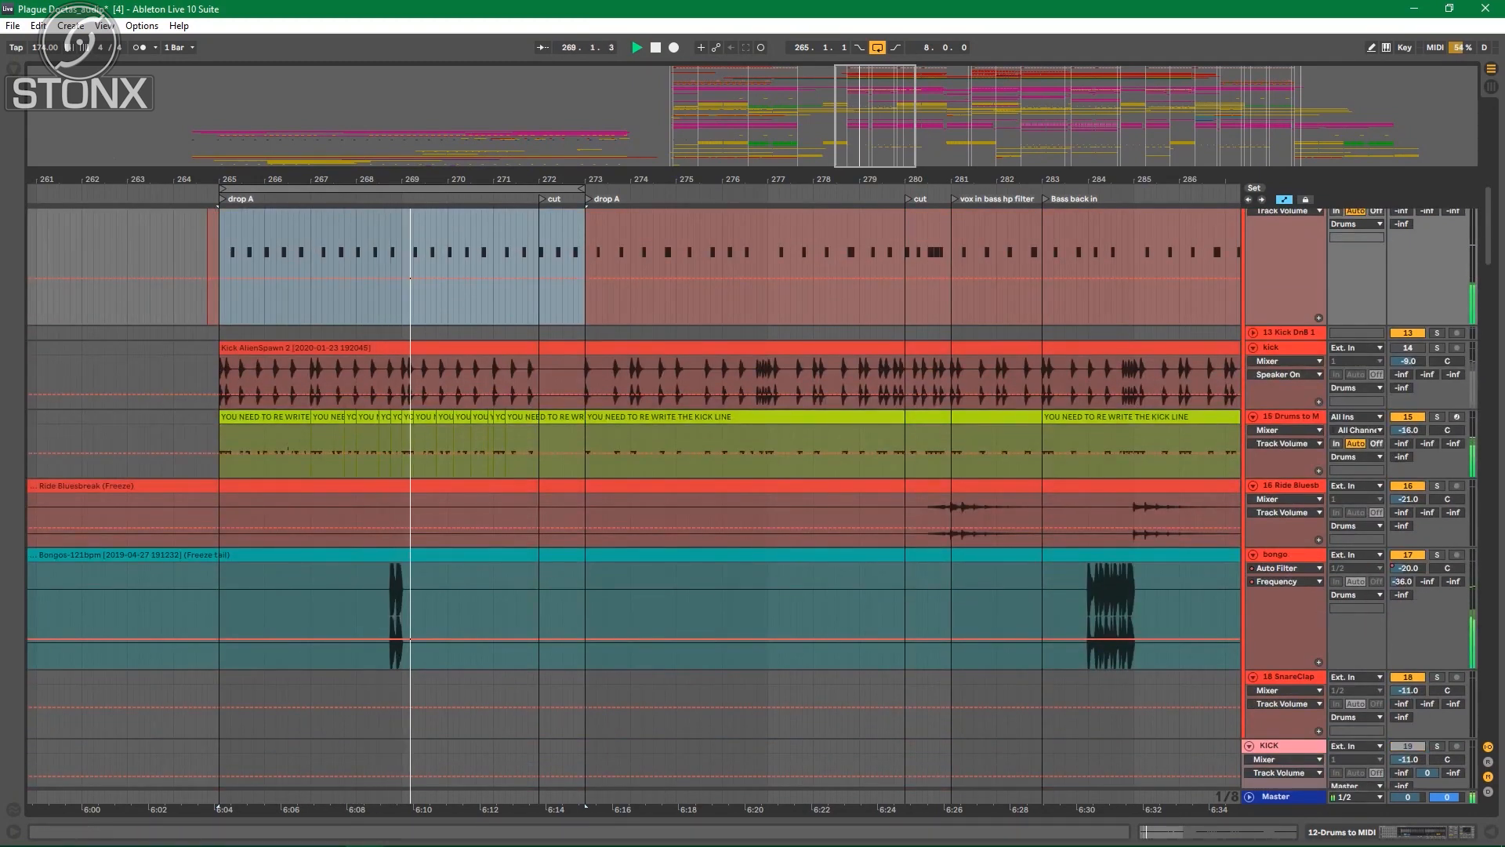
drag(383, 180, 536, 226)
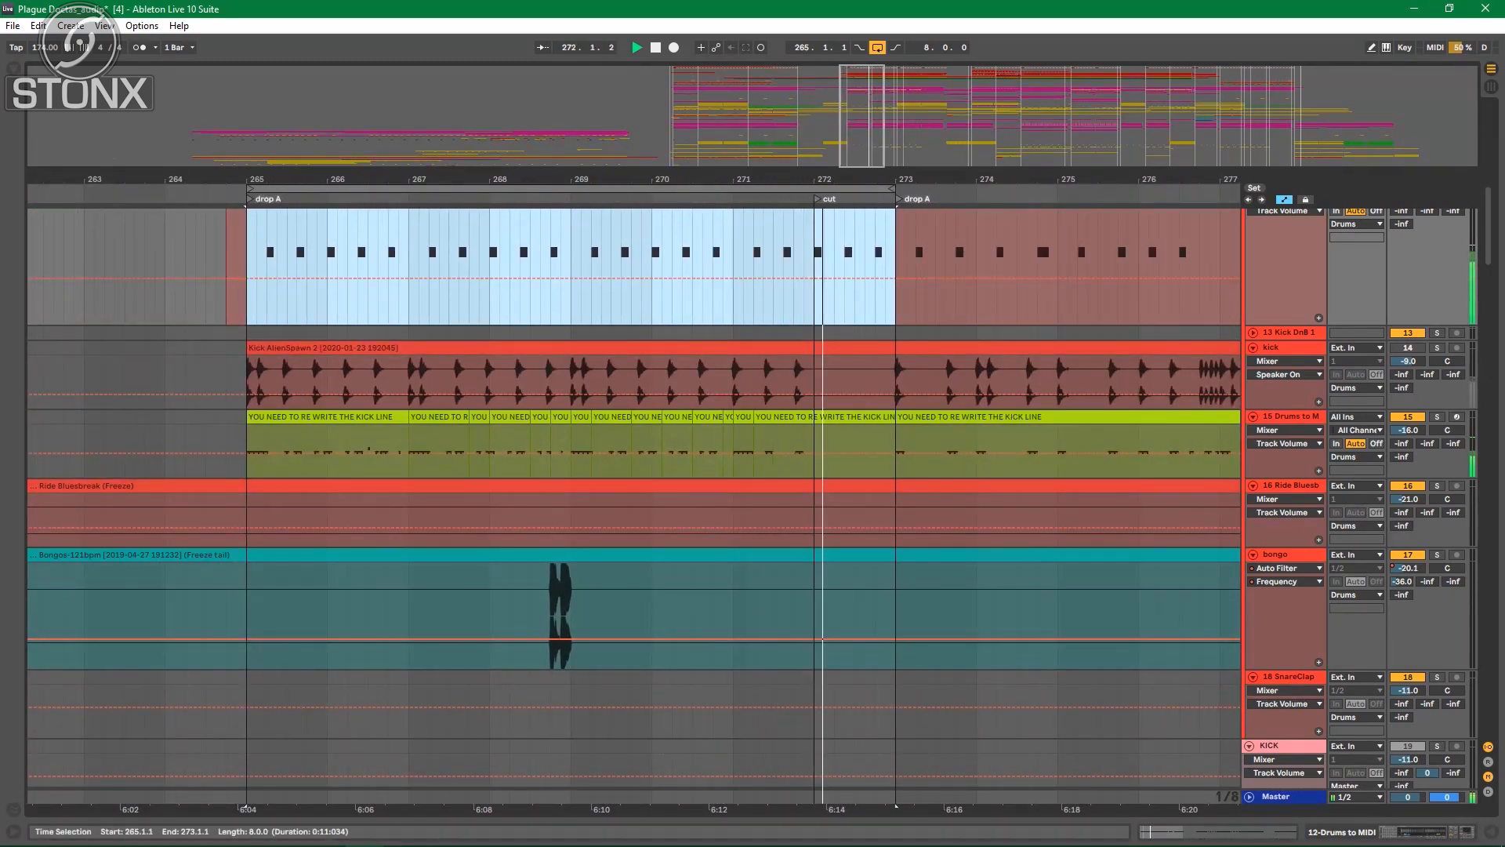
scroll(634, 505, up, 4)
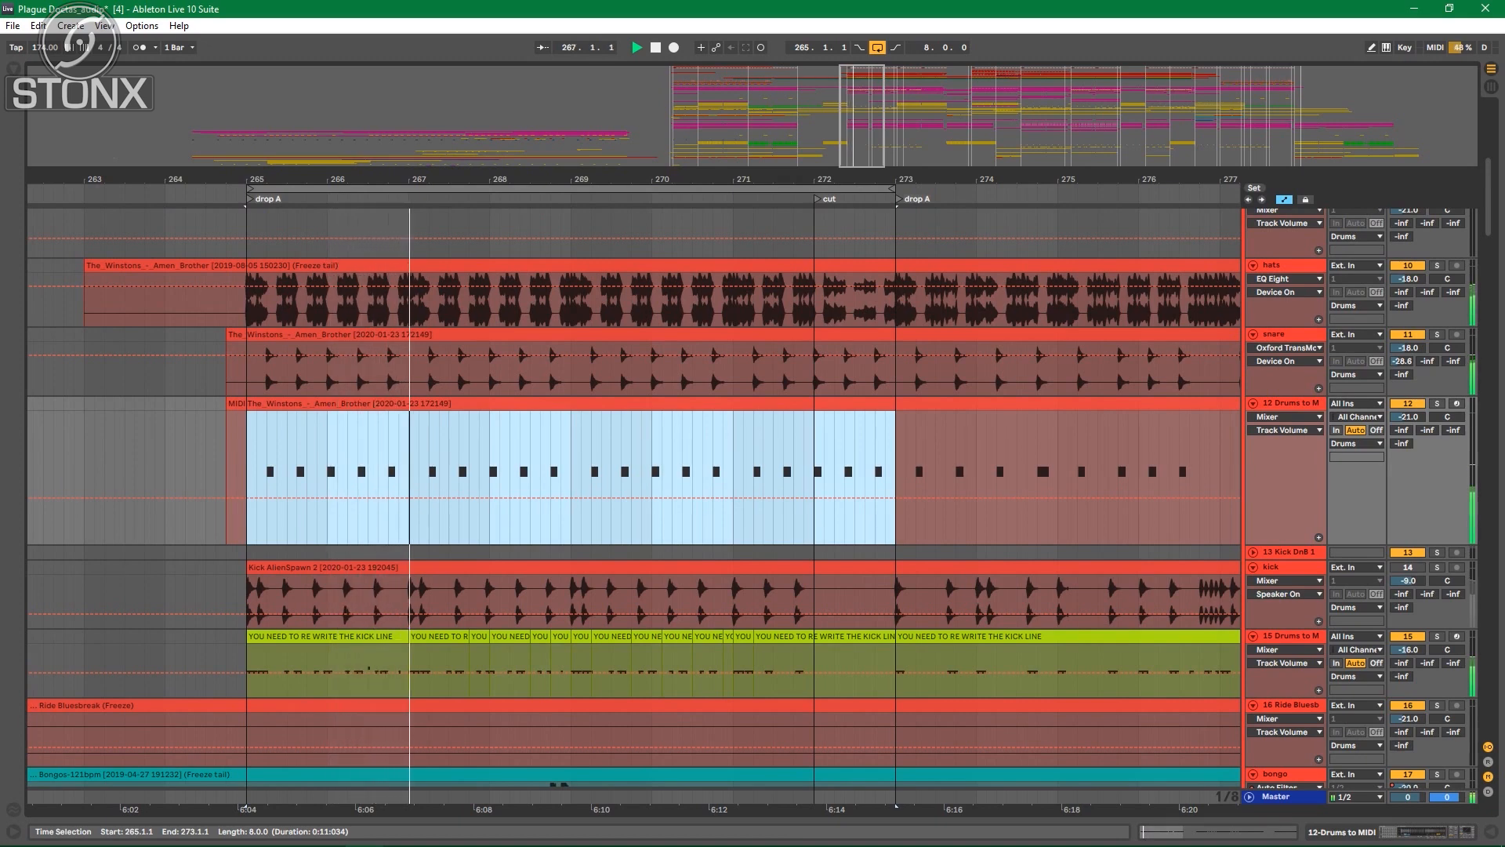
scroll(633, 506, up, 7)
Step: Show the Auto Filter on the soloed Drums group during the drop A loop, then stop playback
click(1437, 231)
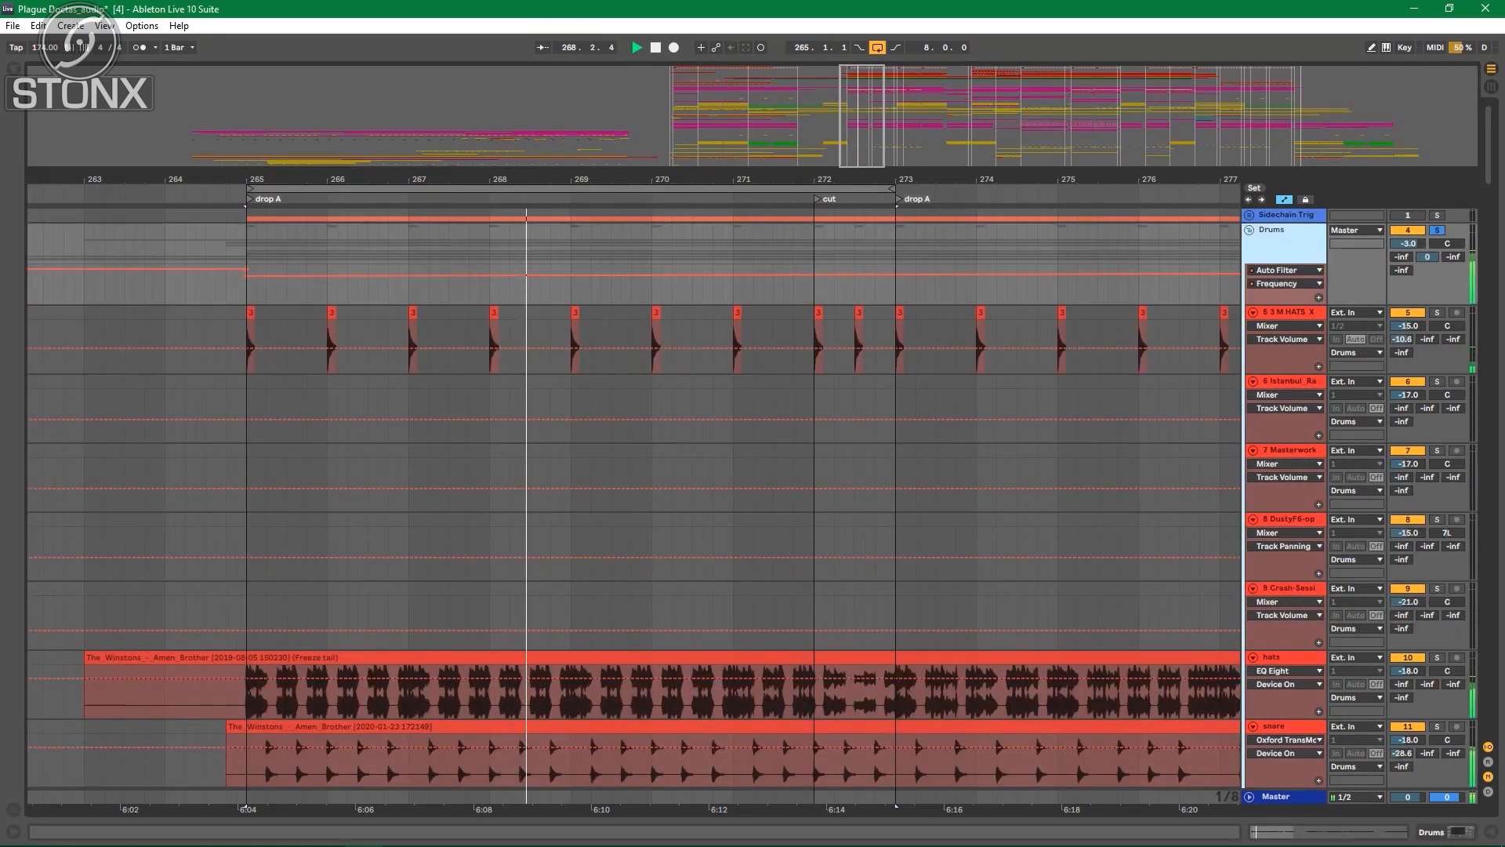
double_click(1286, 230)
click(141, 674)
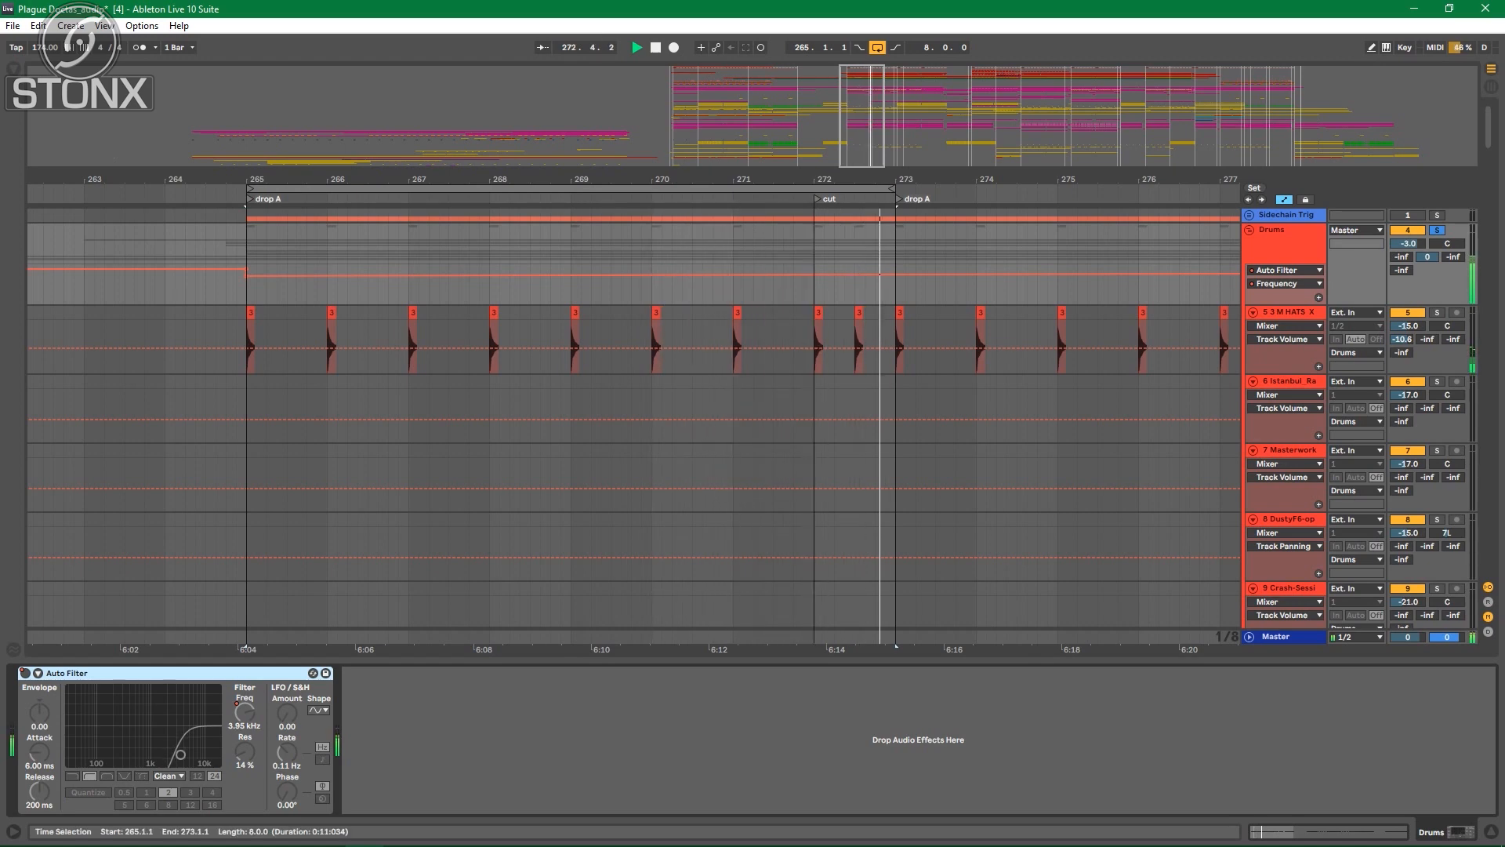
key(space)
Step: Place the insert marker just before the cut at bar 272 and show the hats track's EQ Eight
scroll(635, 423, down, 10)
scroll(892, 317, up, 3)
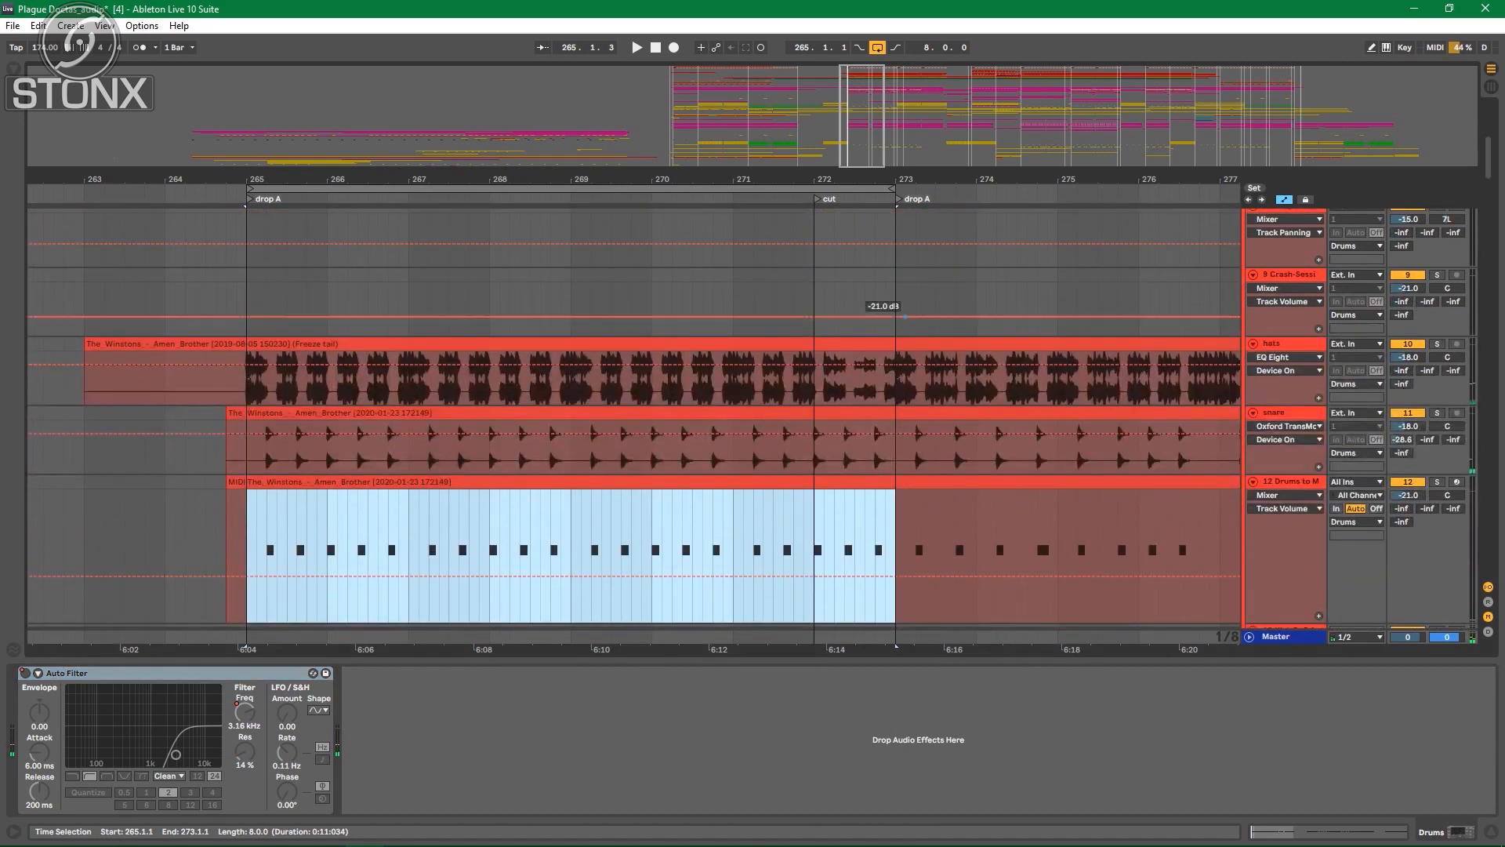
click(804, 306)
click(1284, 344)
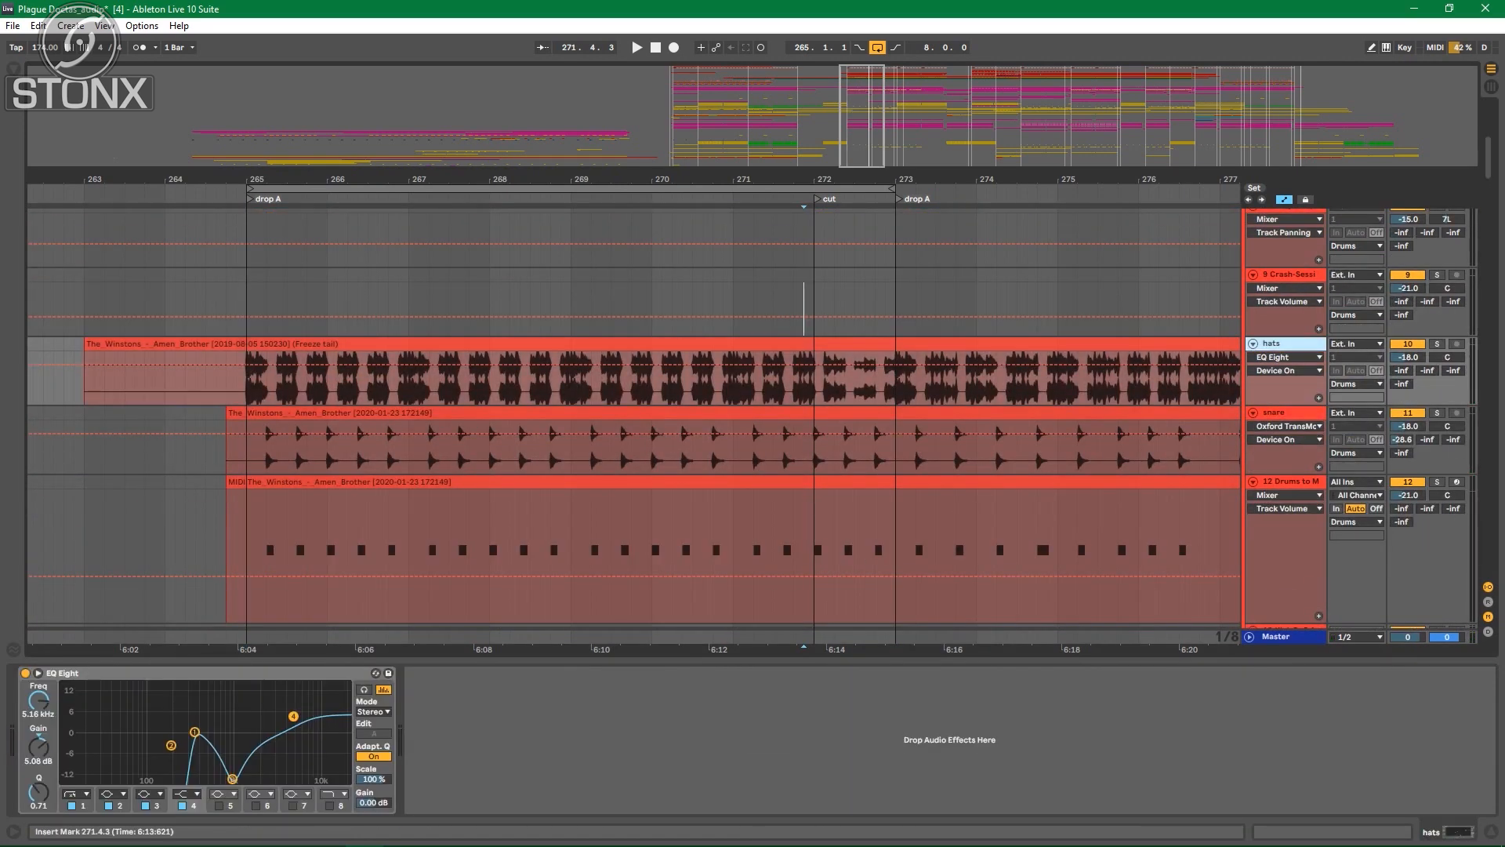
scroll(635, 416, up, 3)
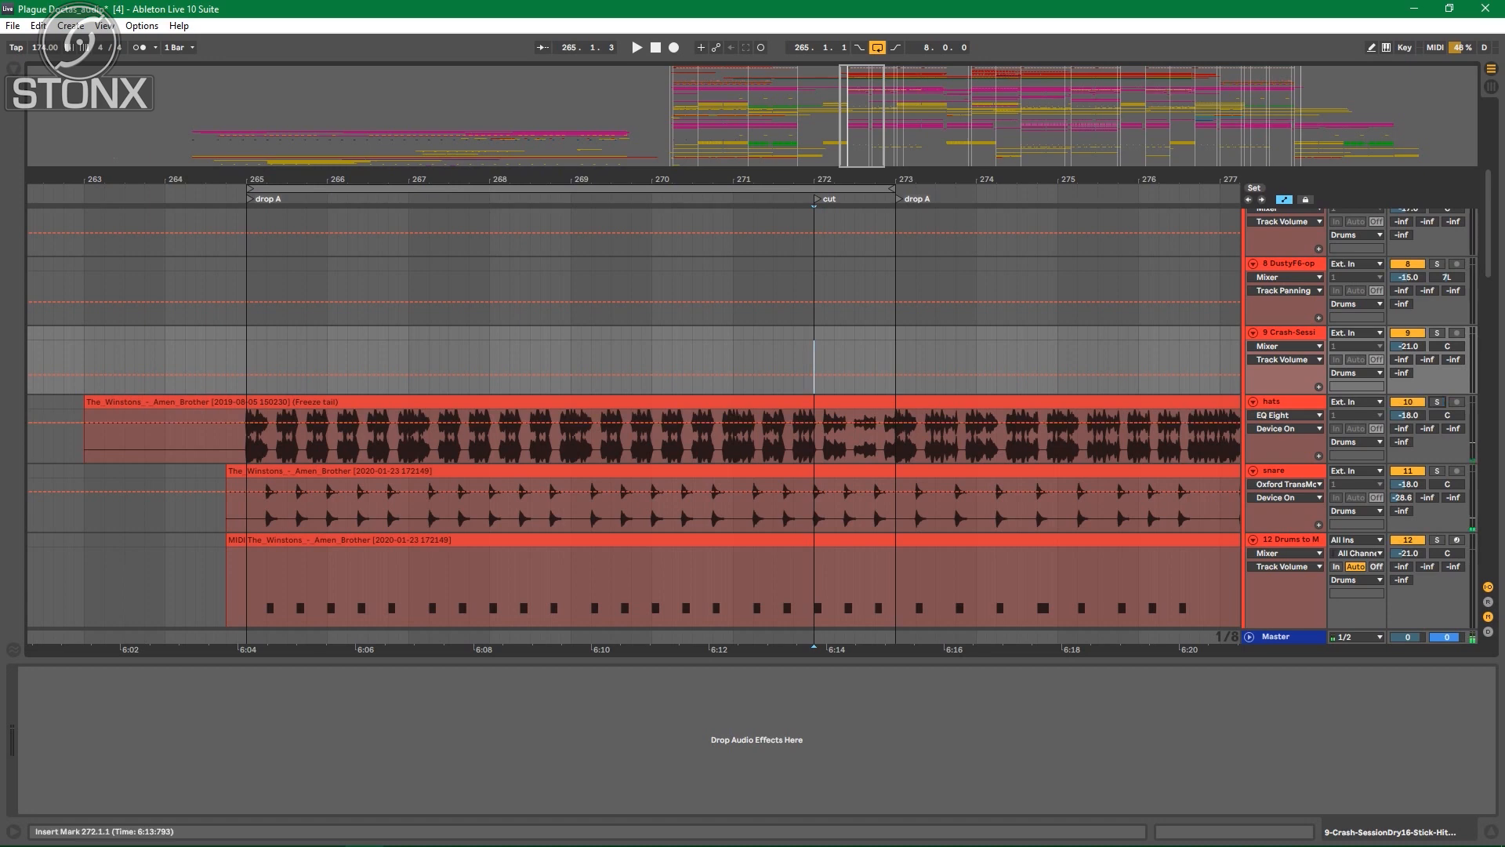
Step: Examine the drum tracks beyond drop A, covering the "a w/vox still" and "break arp n synth" sections from bar 305
scroll(628, 415, down, 10)
scroll(627, 416, up, 10)
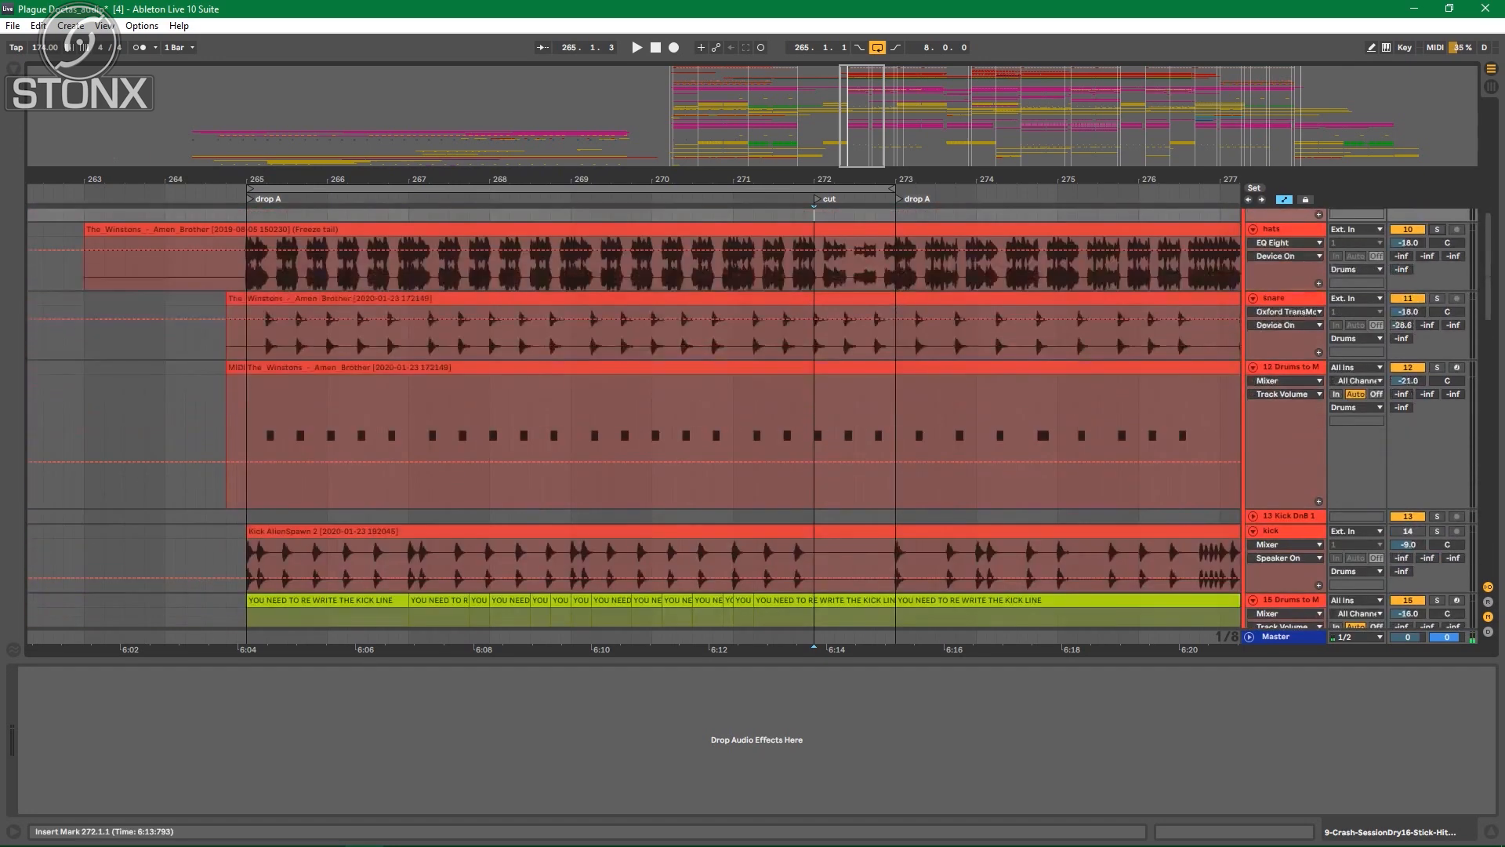
drag(895, 180, 176, 111)
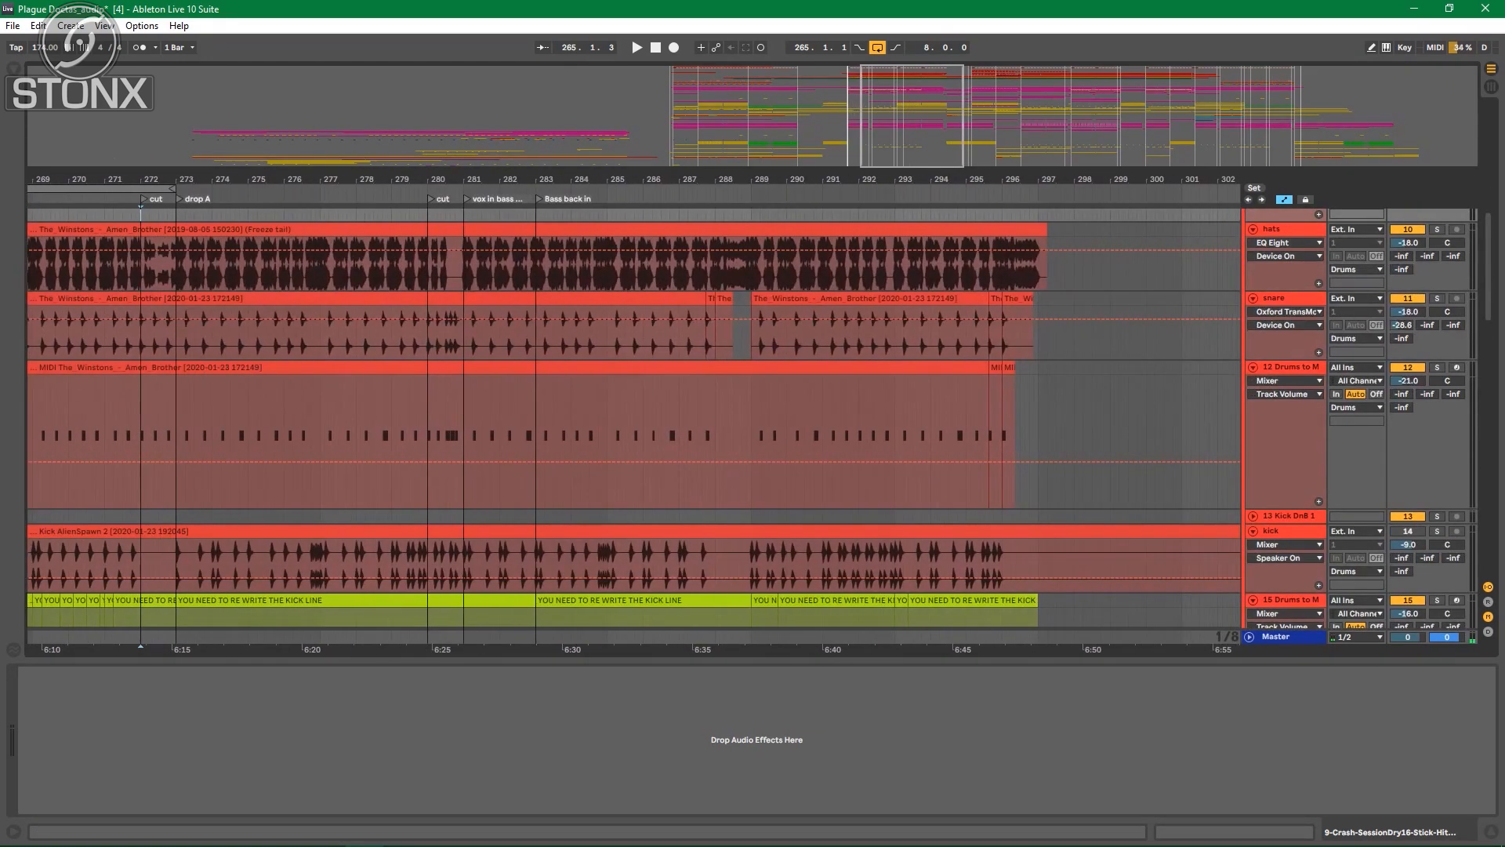
drag(980, 180, 108, 176)
click(395, 229)
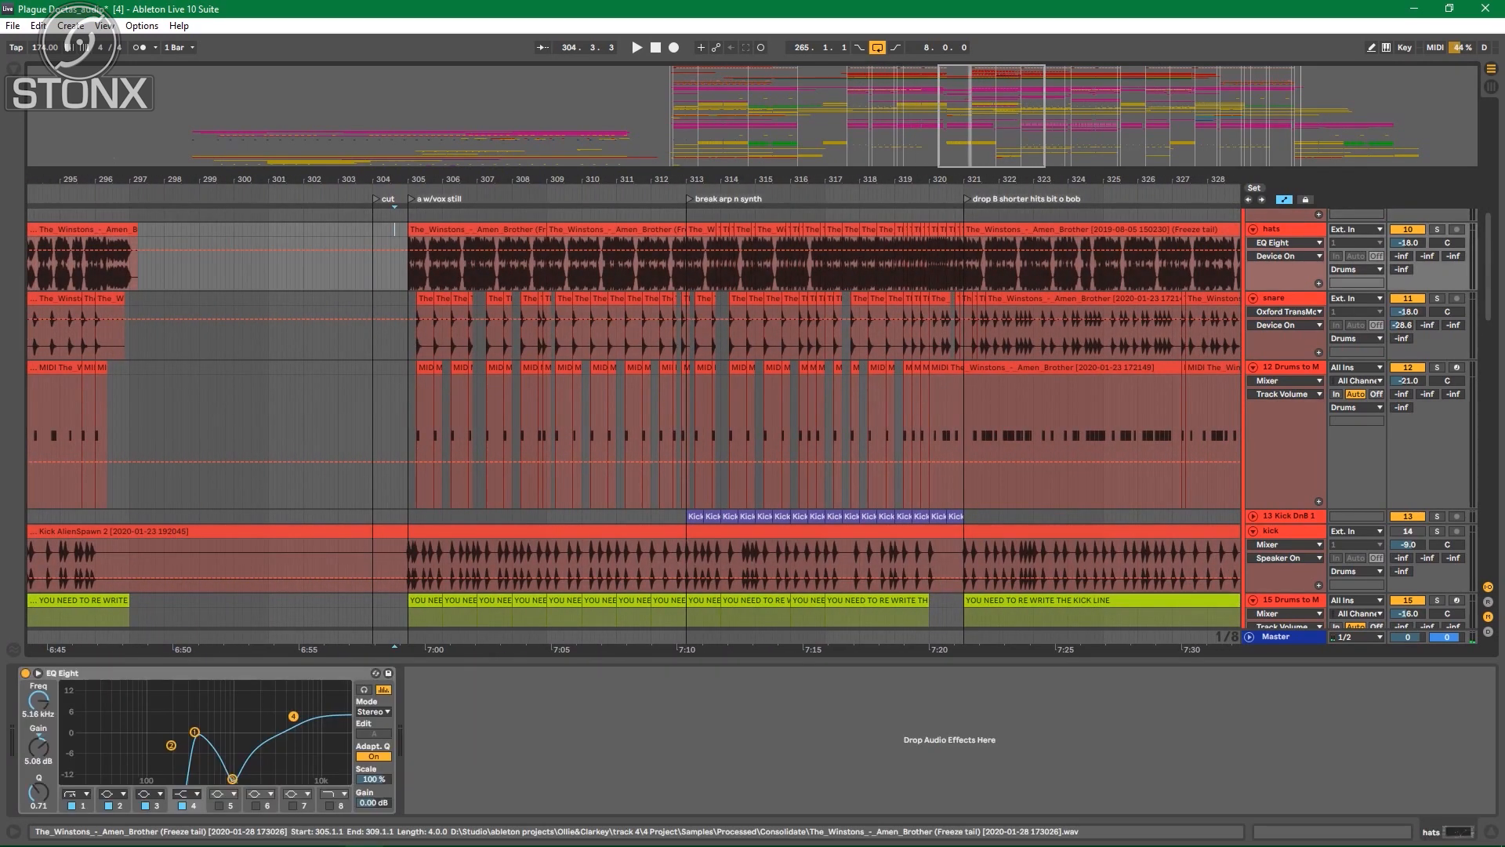
scroll(394, 229, up, 5)
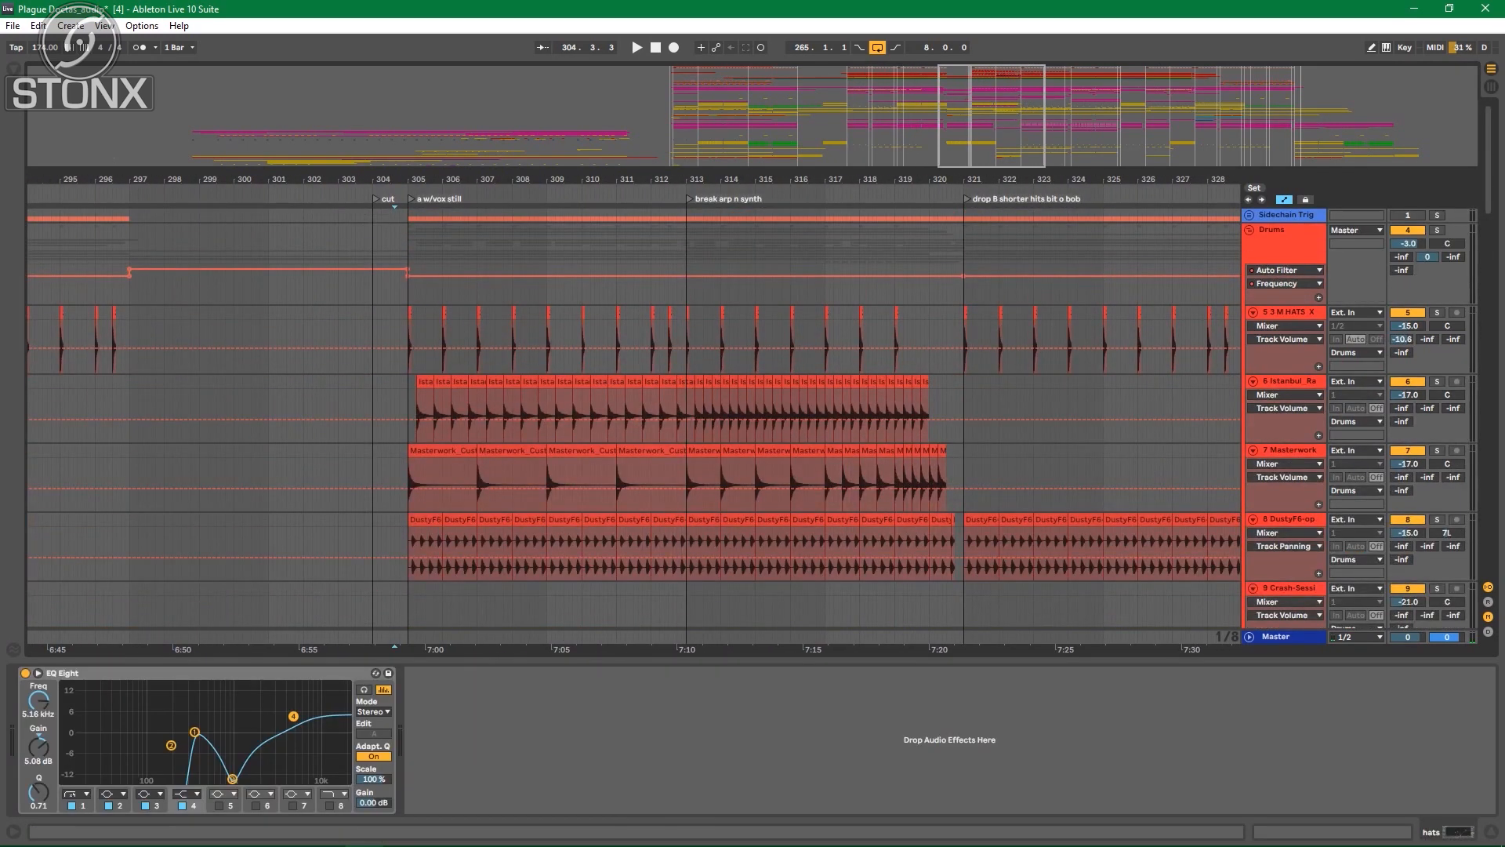
scroll(394, 229, down, 8)
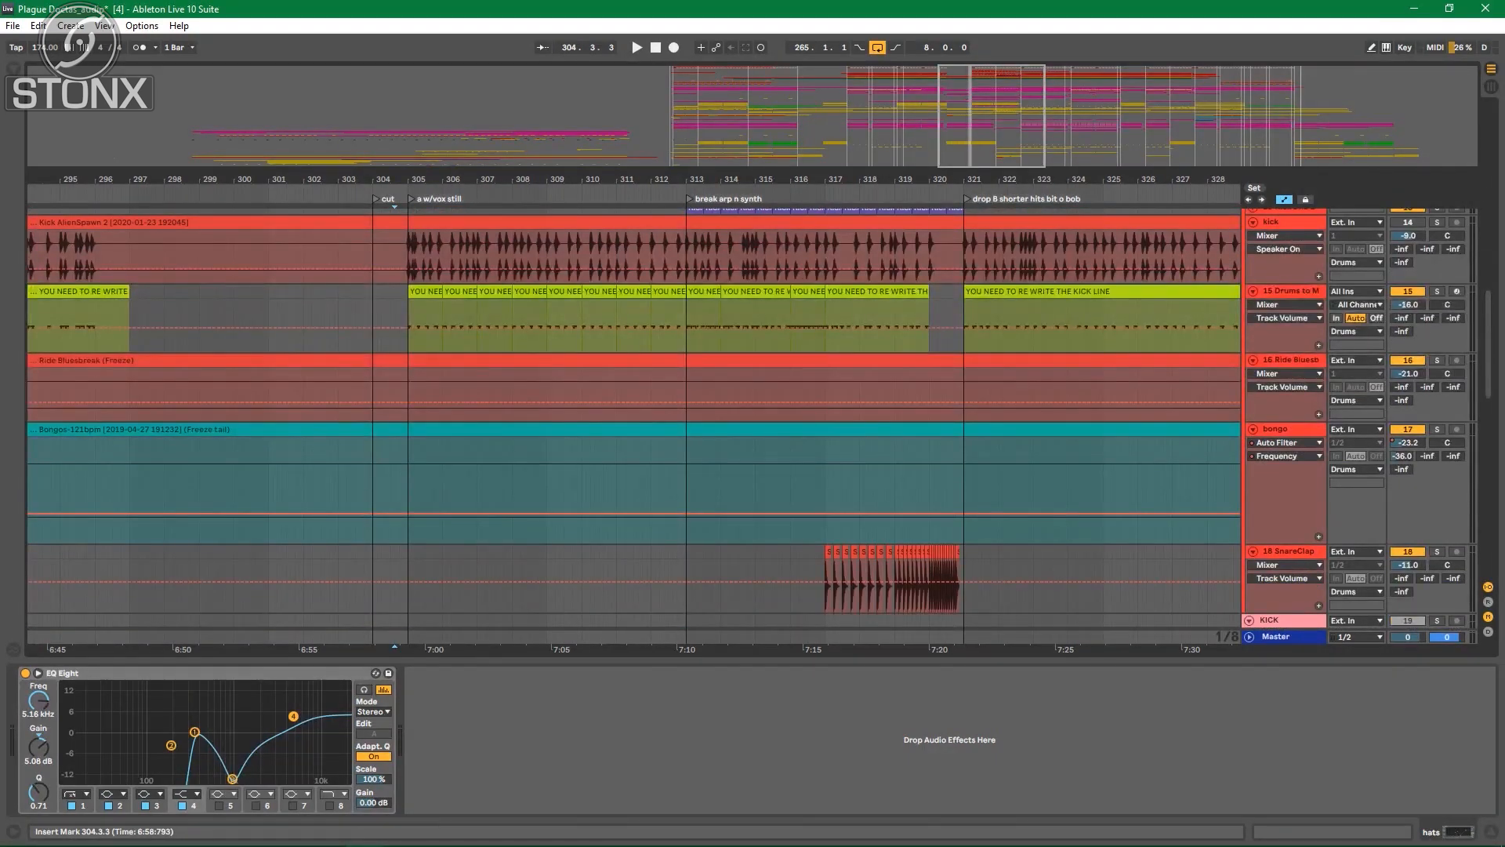
Step: Show the notes of the MIDI clip at bar 305 on track 15, then play from there while reviewing the drum tracks
click(425, 292)
key(shift+Tab)
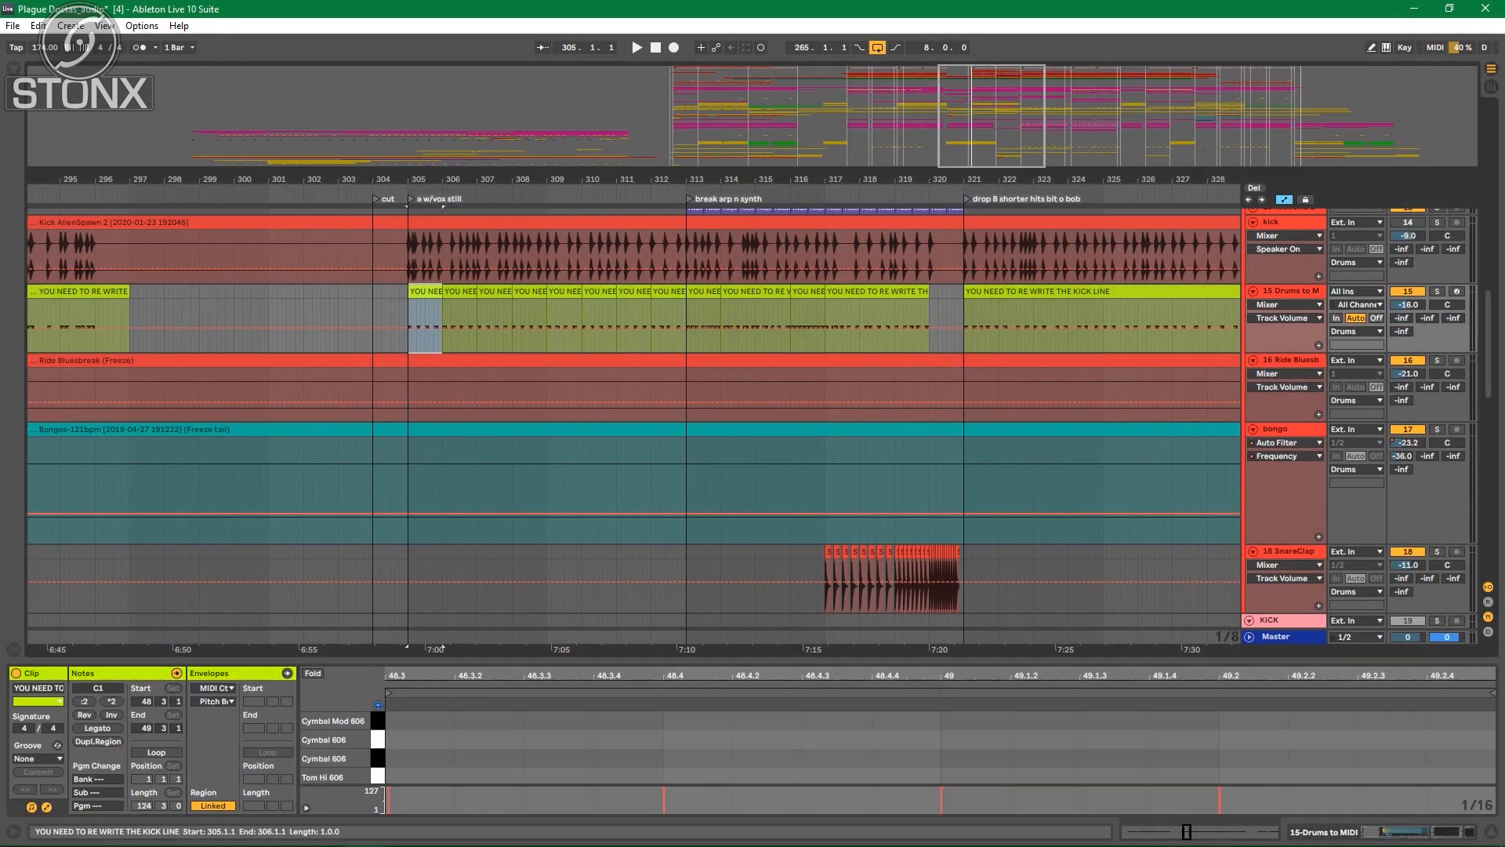
drag(753, 660, 753, 377)
key(space)
drag(753, 377, 752, 661)
drag(627, 179, 424, 161)
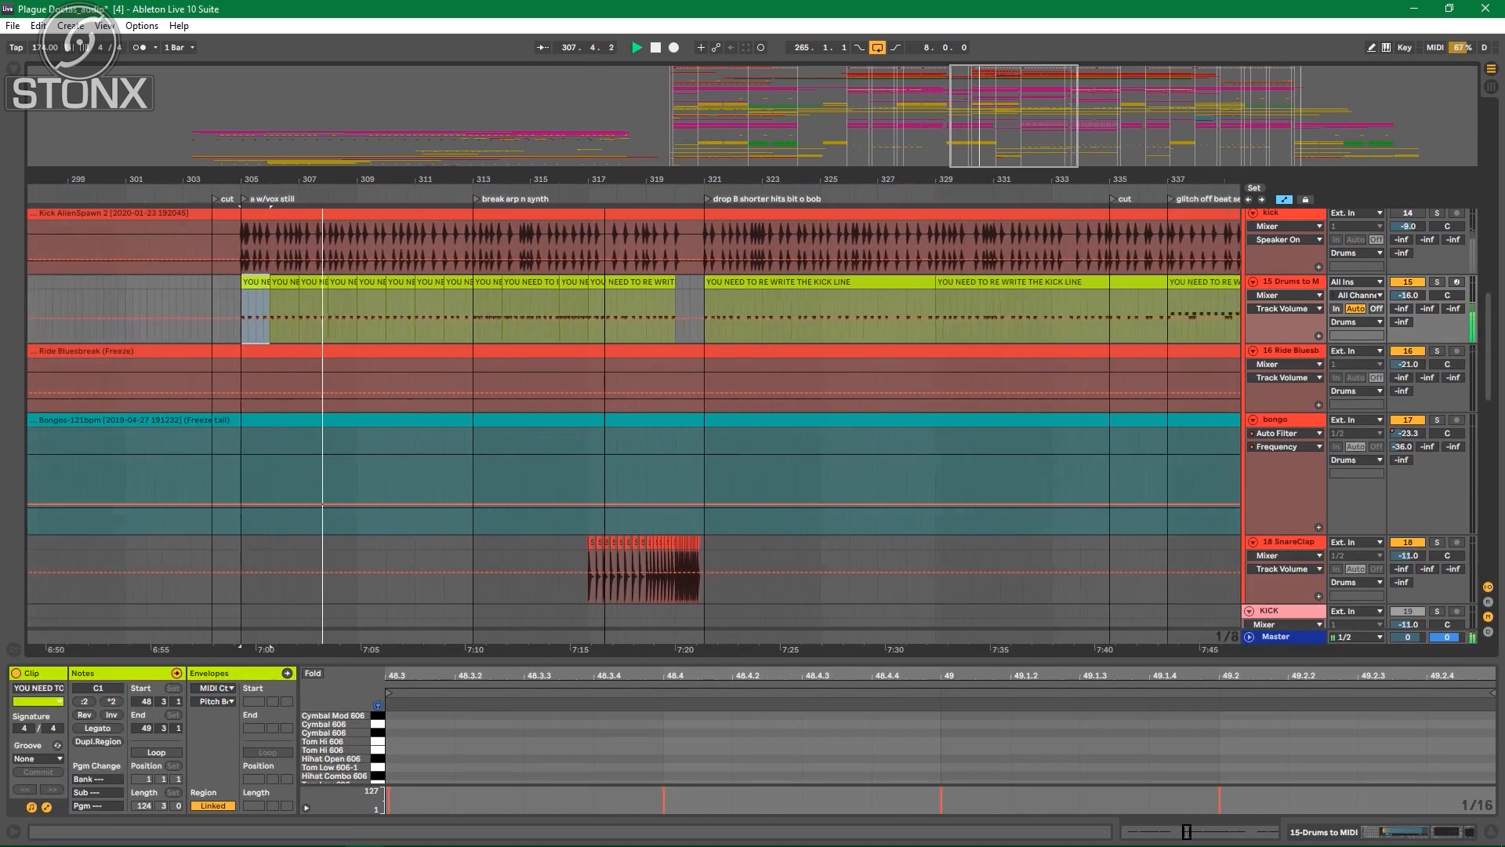
scroll(627, 423, up, 8)
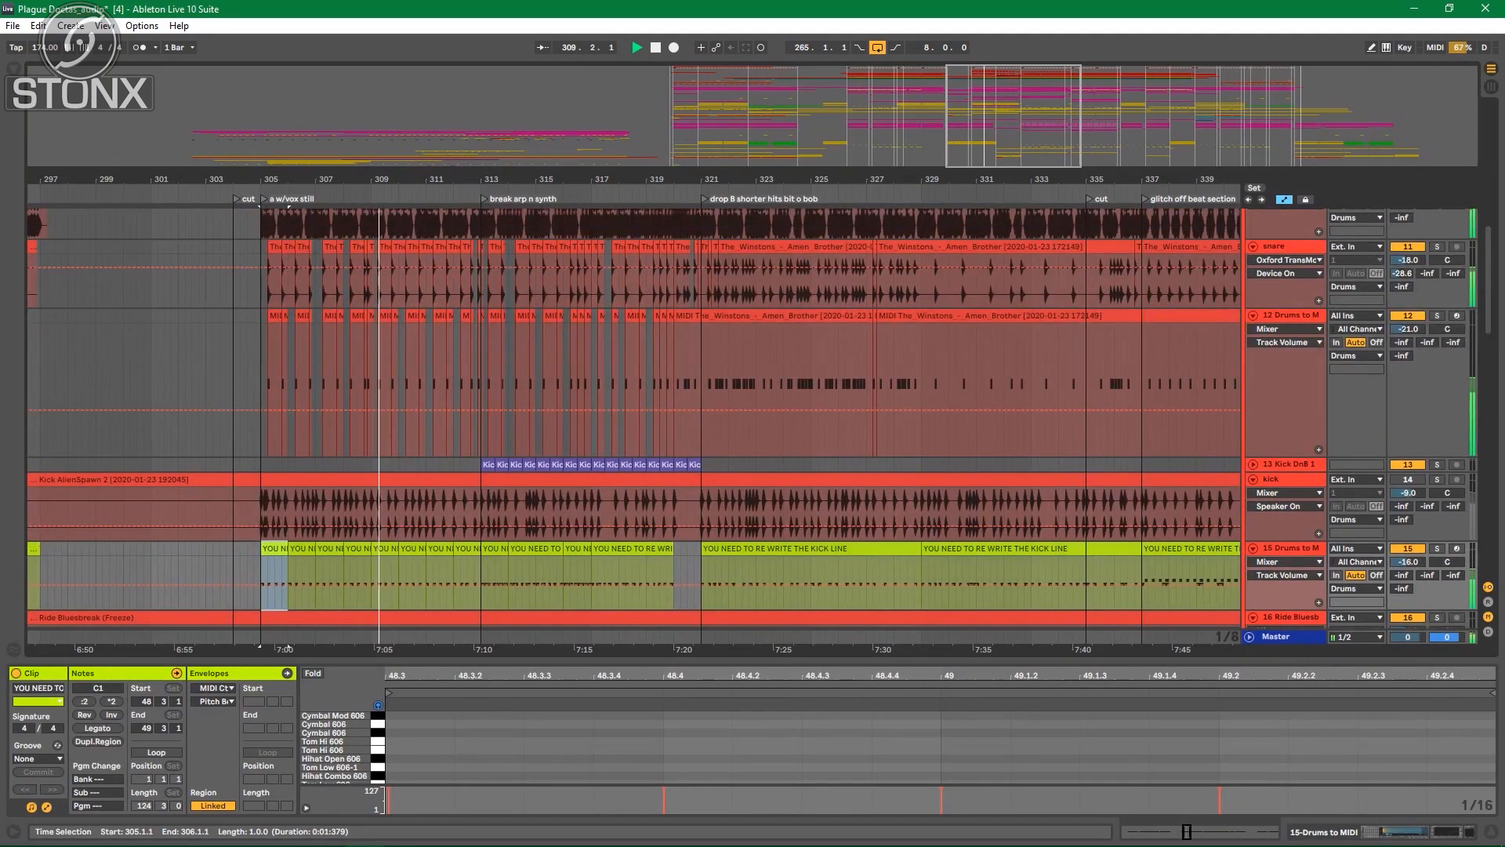
scroll(627, 423, up, 10)
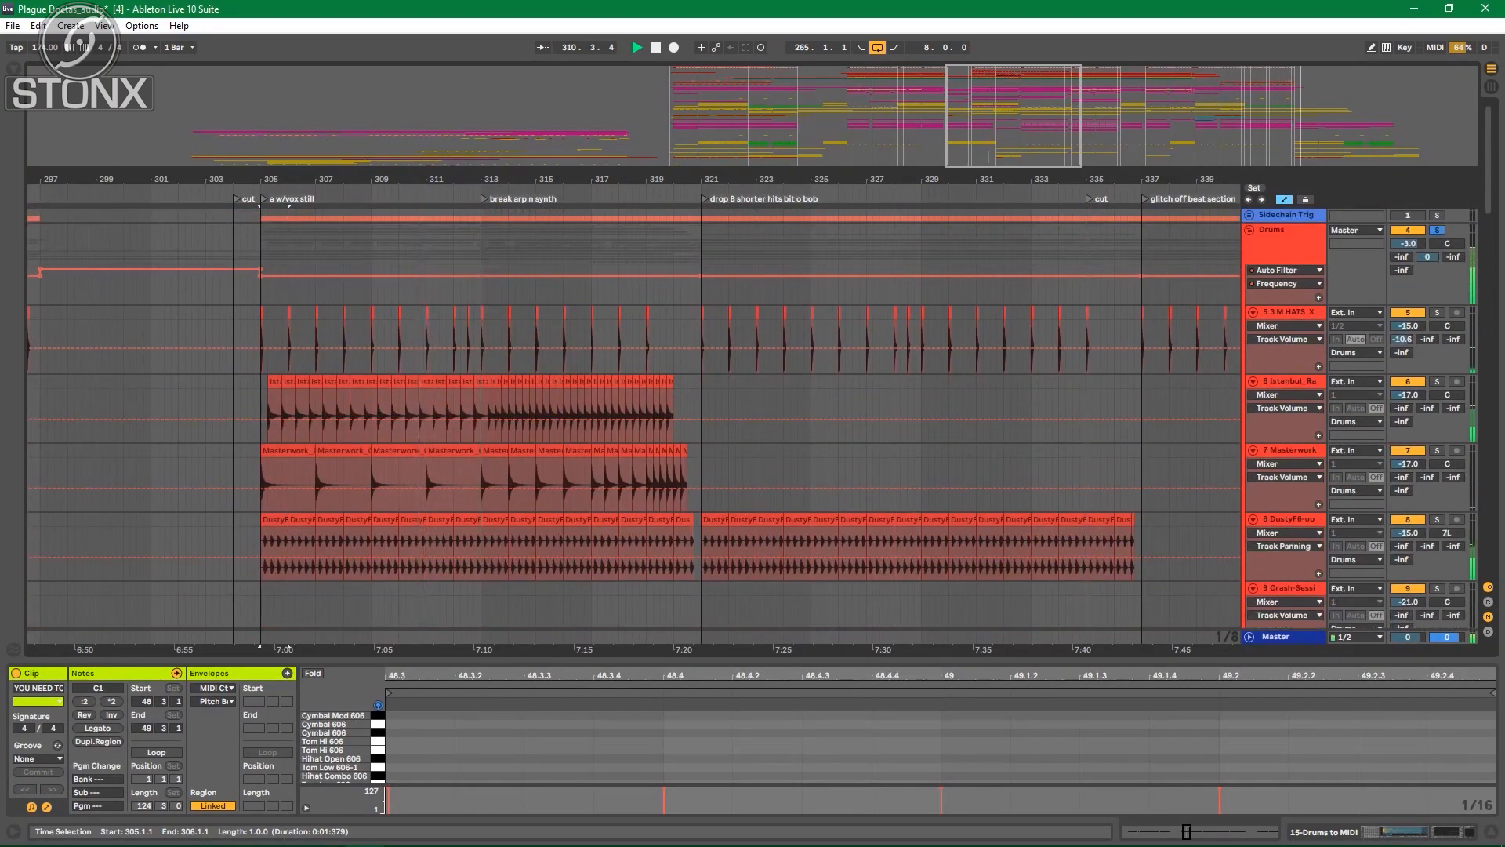
drag(573, 178, 705, 227)
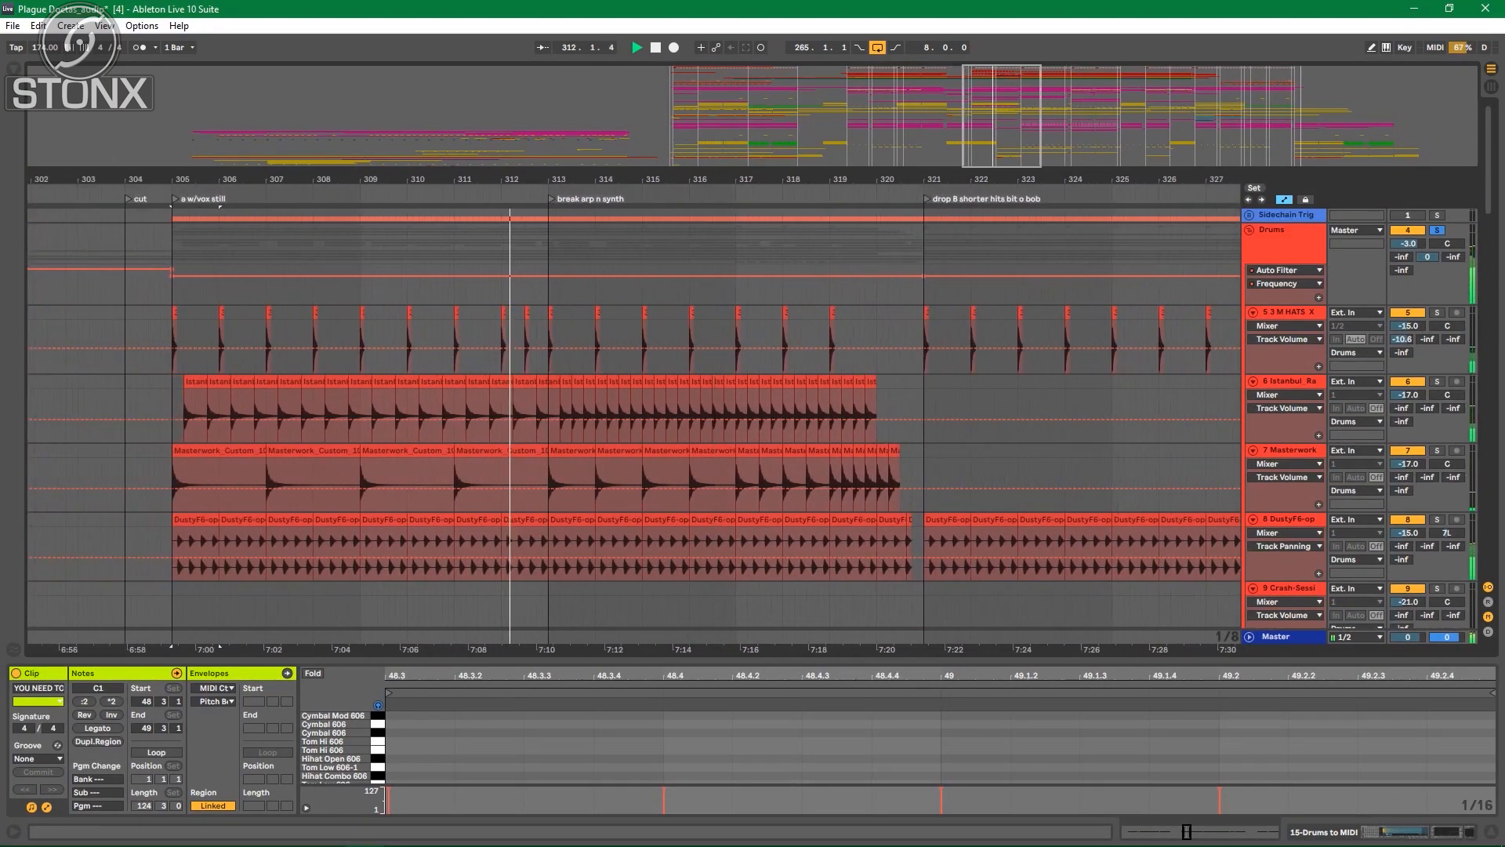
scroll(628, 424, down, 8)
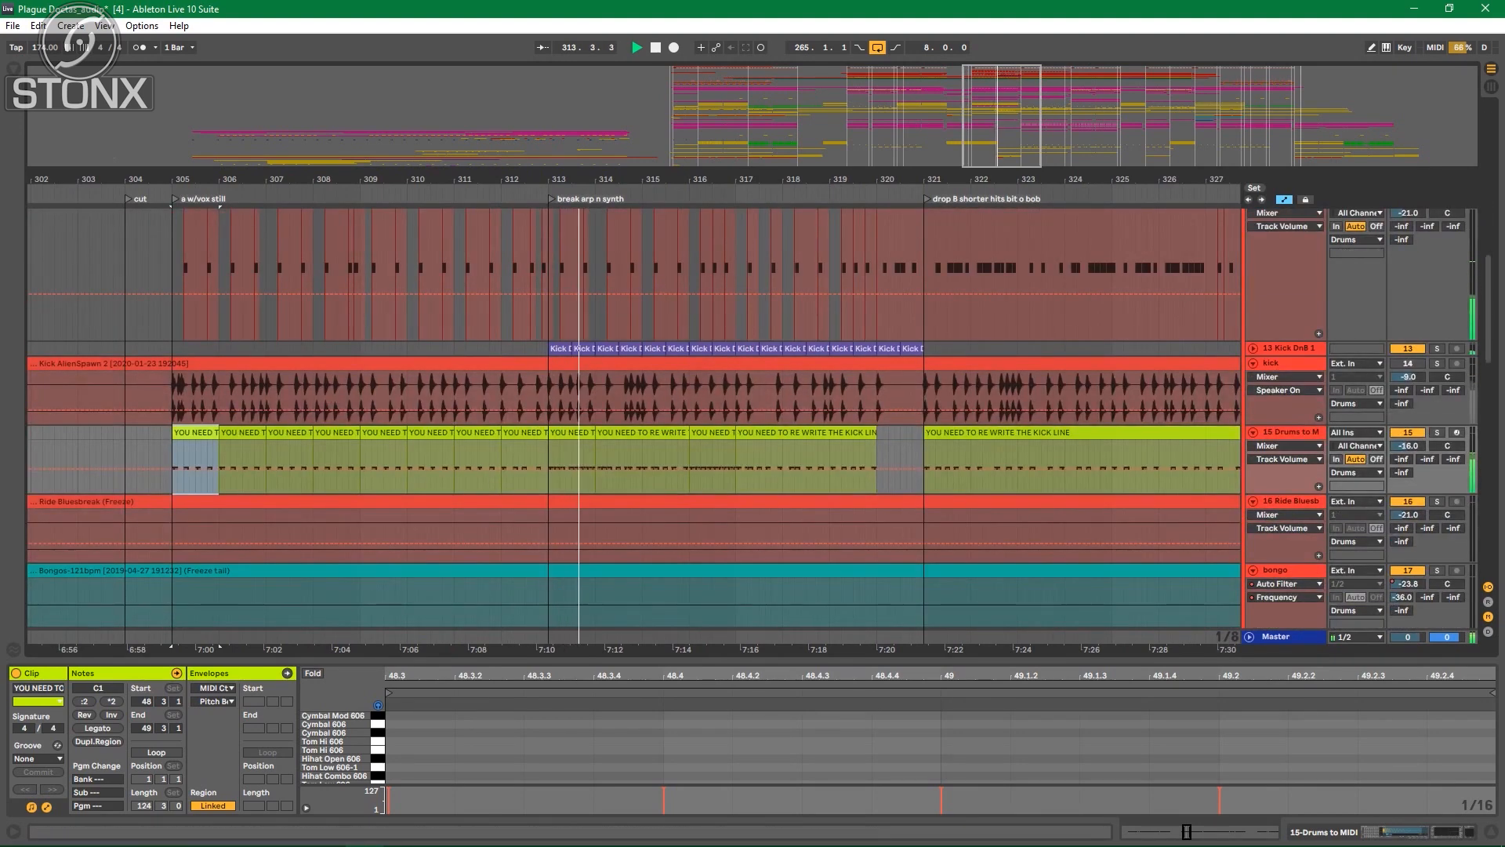
Step: Unfold and solo the Kick DnB track in the "break arp n synth" section and show its device chain during playback
click(1253, 348)
click(1437, 348)
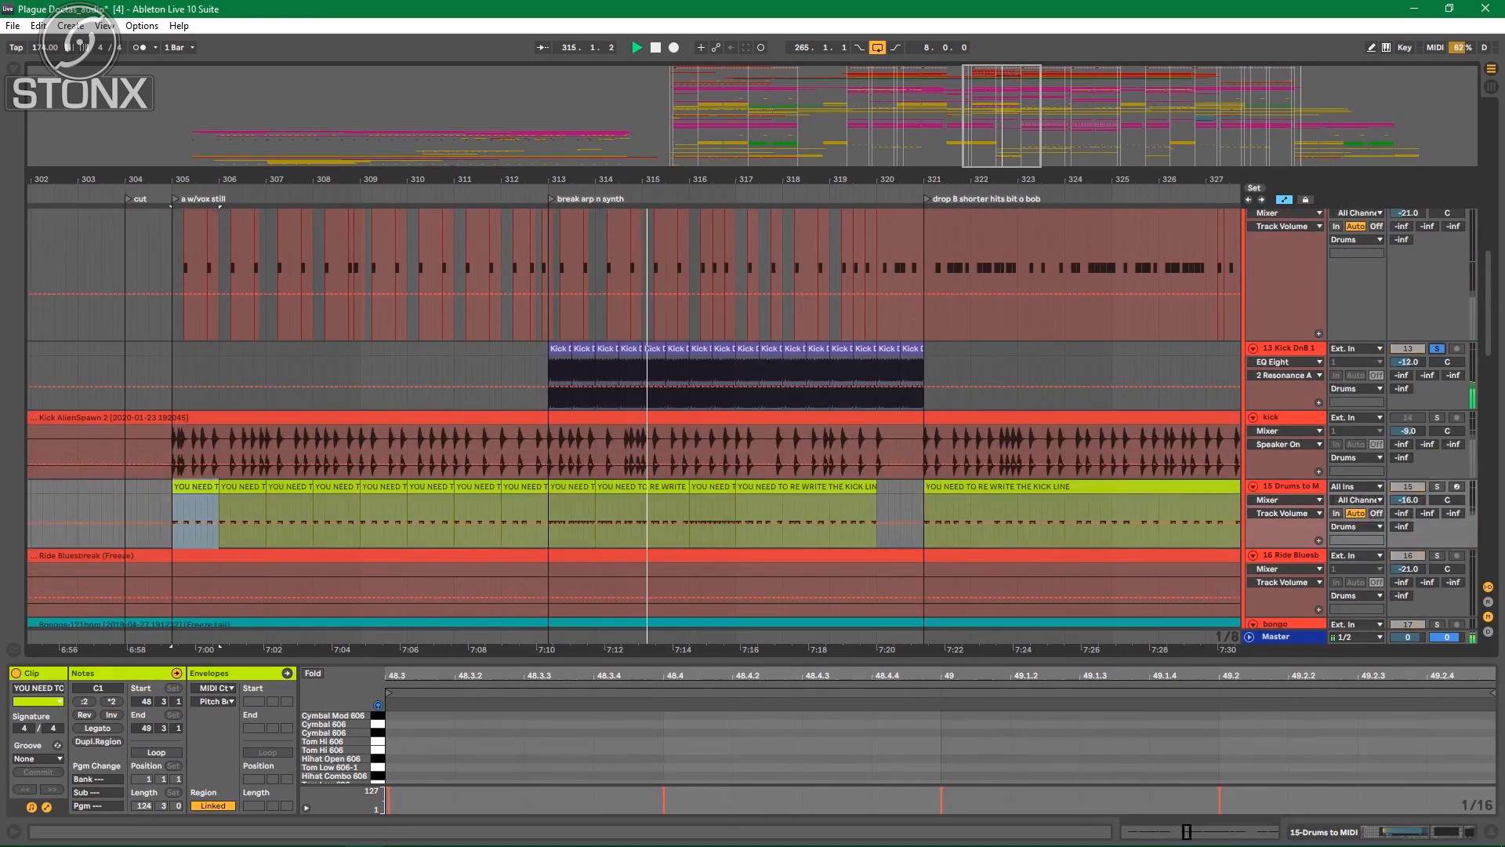
double_click(1290, 348)
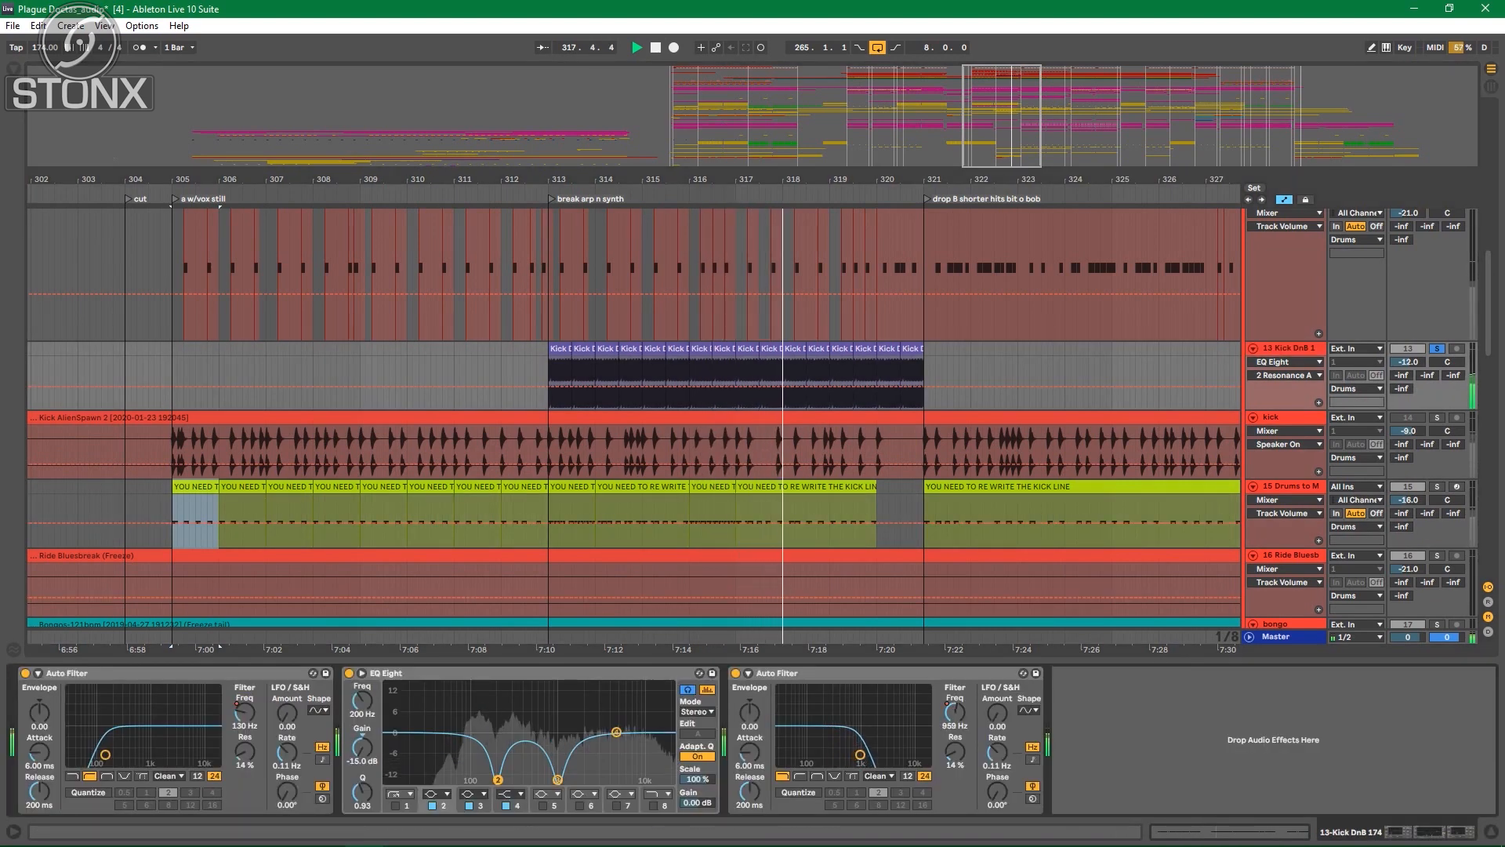
scroll(633, 424, up, 10)
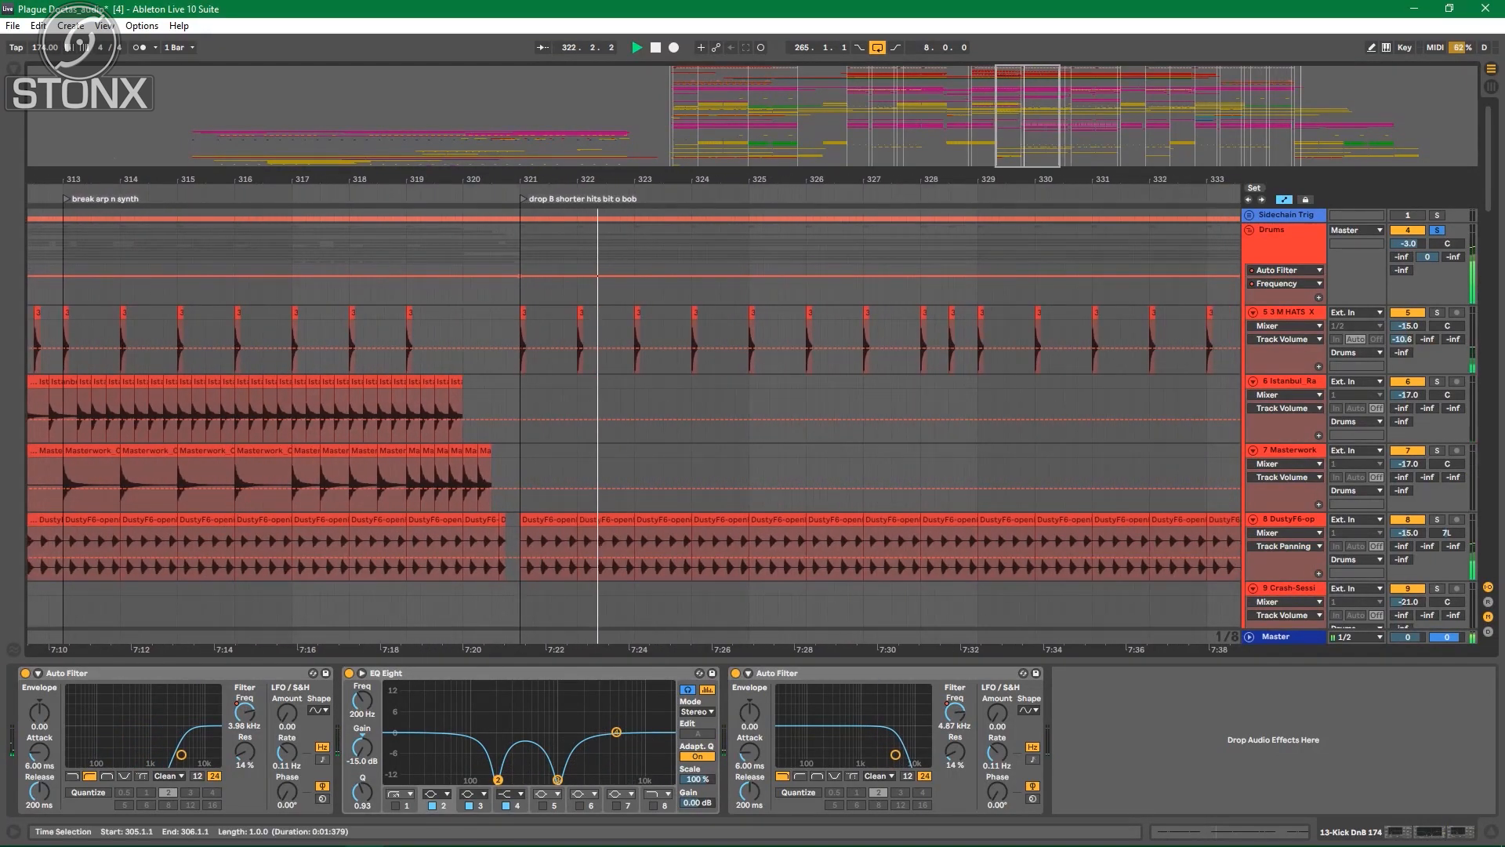
Step: Show the snare track's Amen Brother clip and devices in drop B, then play the soloed snare from bar 321 and stop
scroll(633, 423, down, 8)
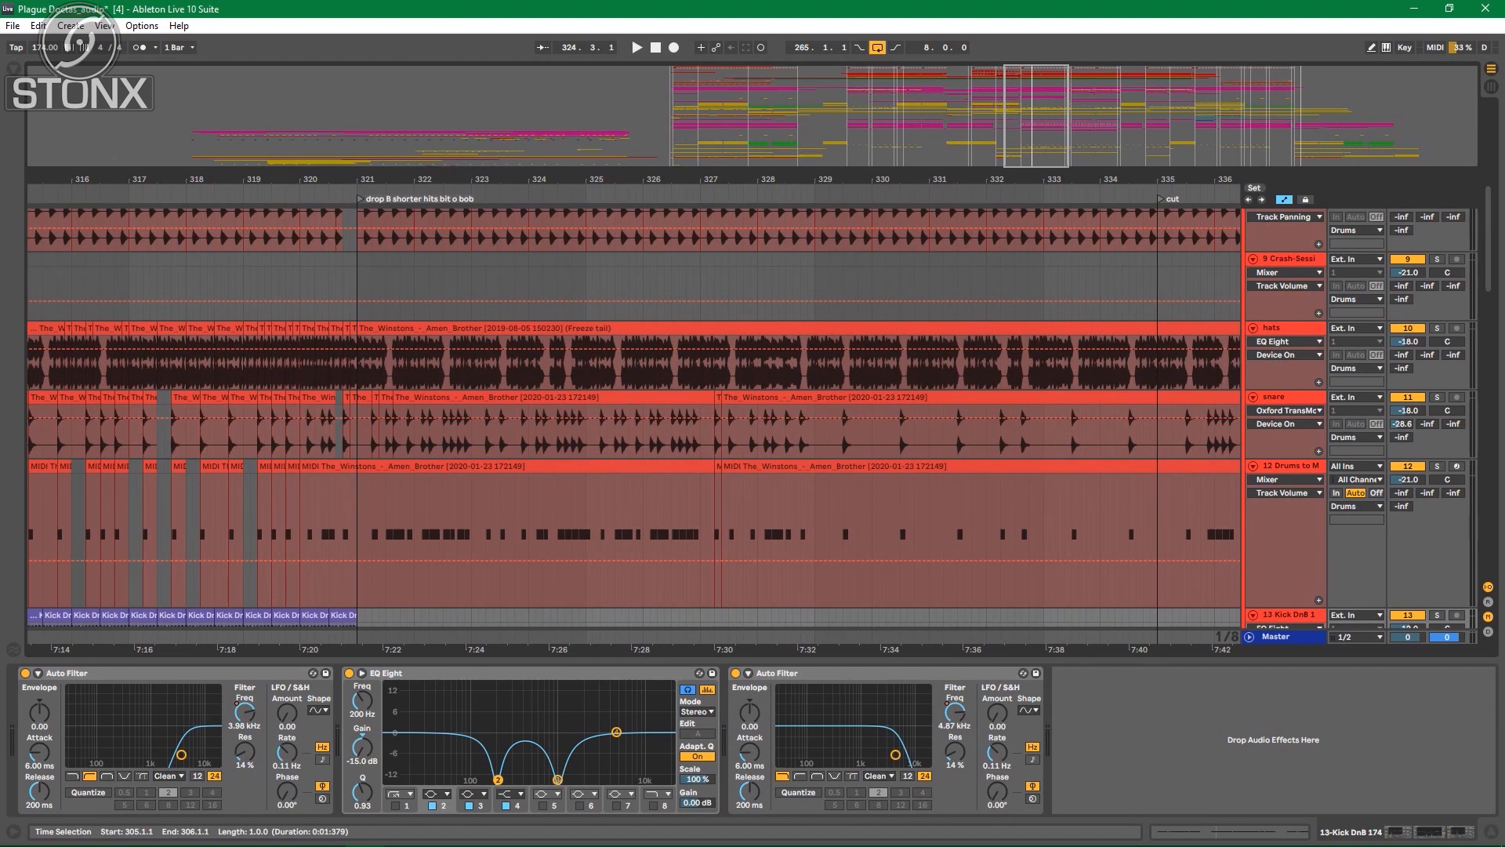
click(554, 397)
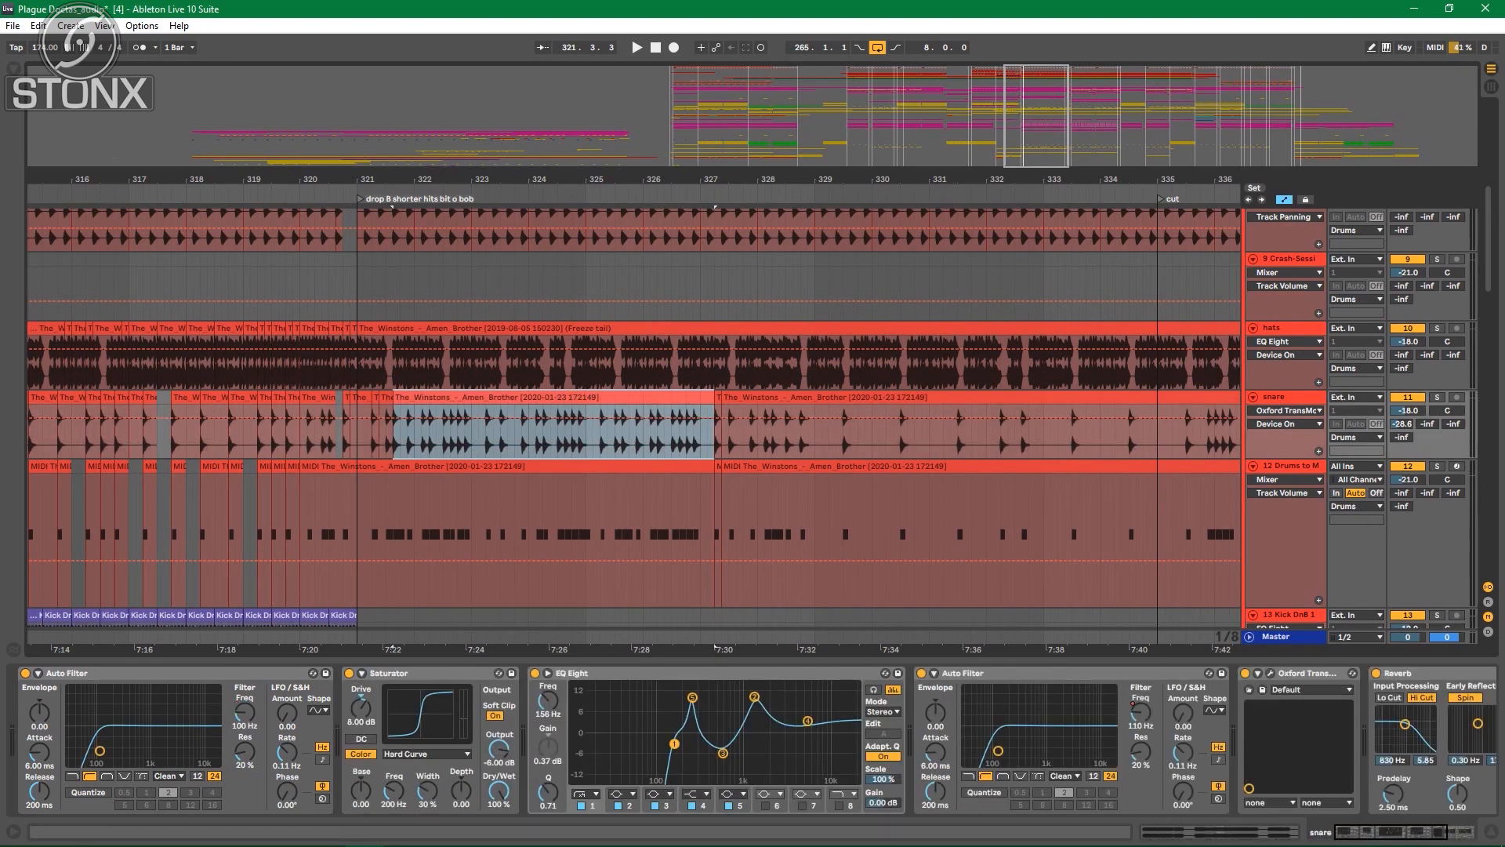
click(358, 290)
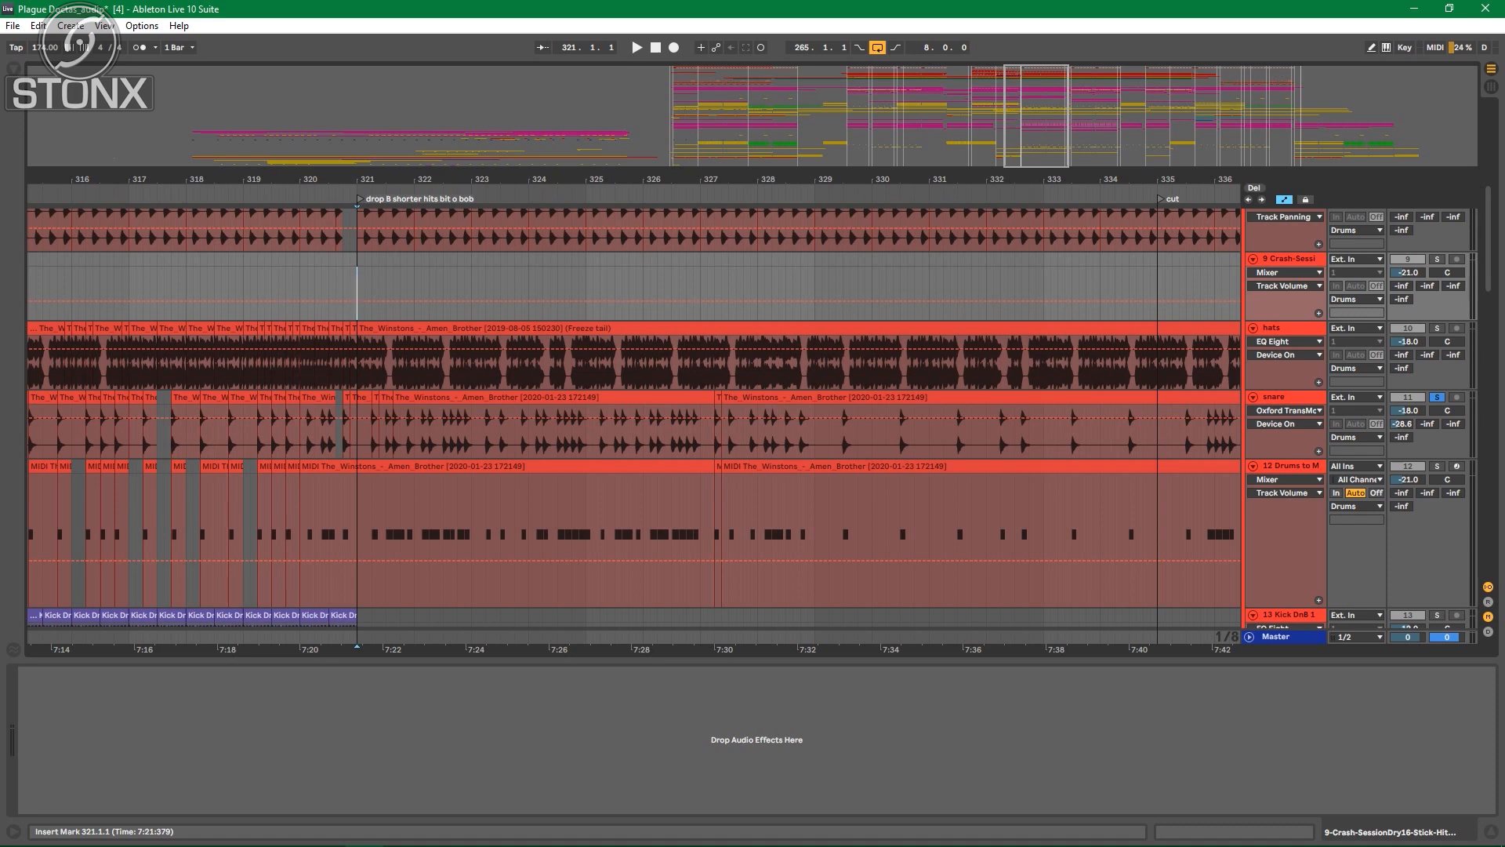
key(space)
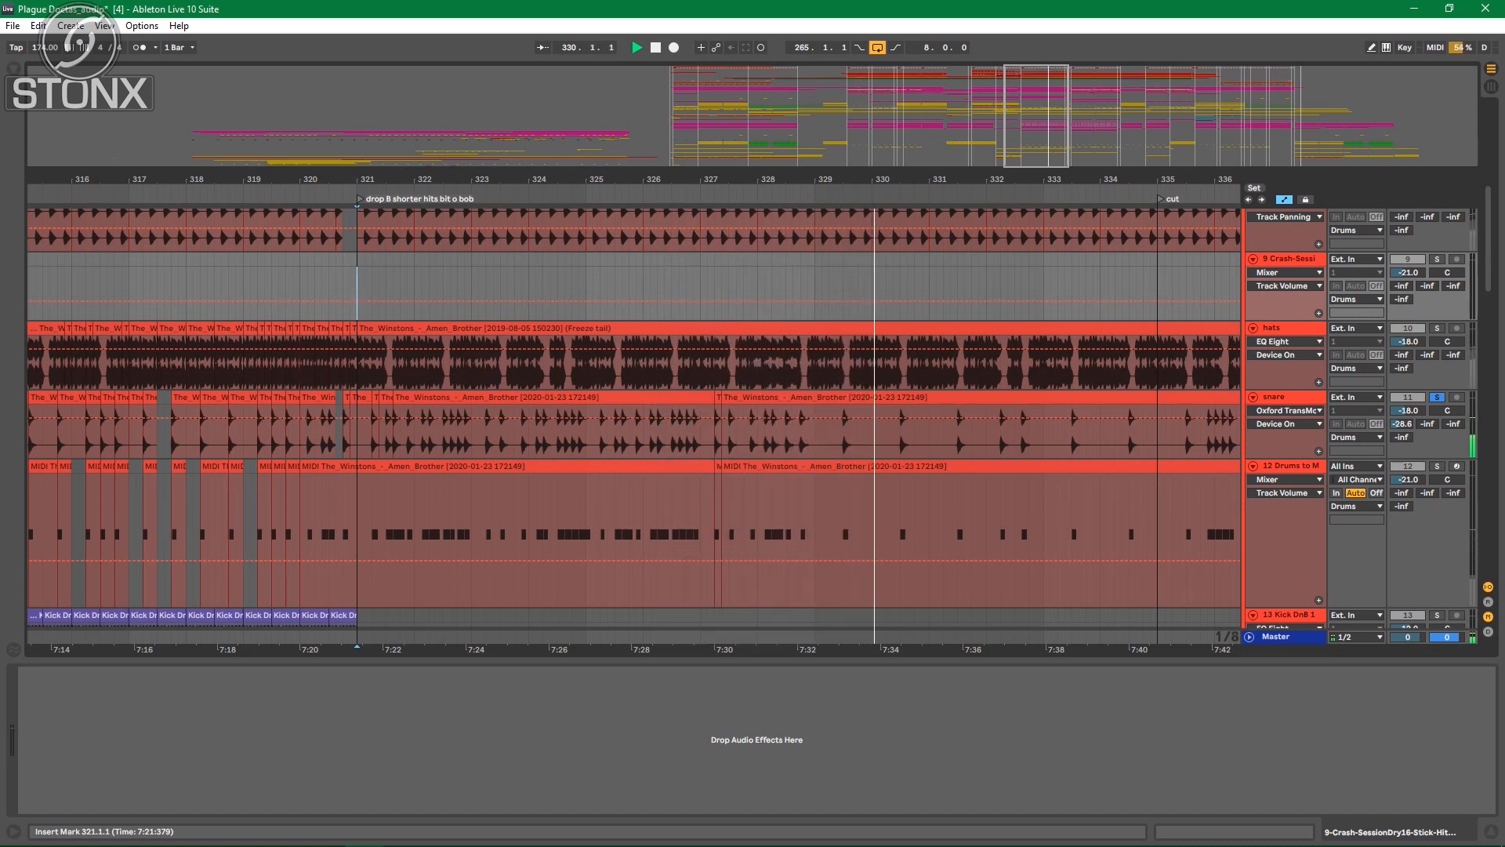
key(space)
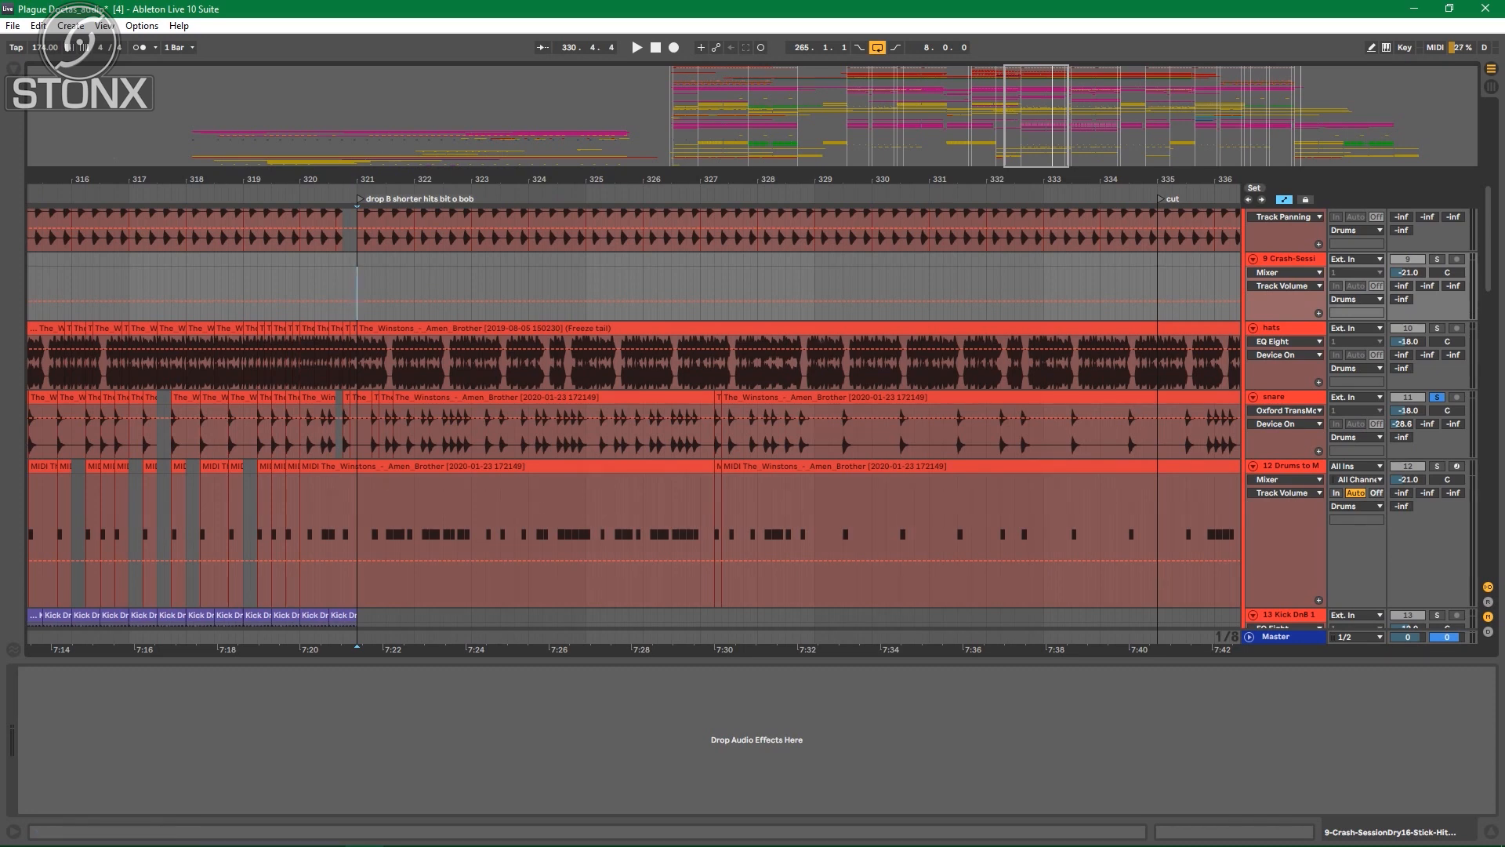
Step: Play drop B from bar 321 with the snare solo off while reviewing its drum tracks, then stop playback
scroll(633, 415, up, 5)
key(space)
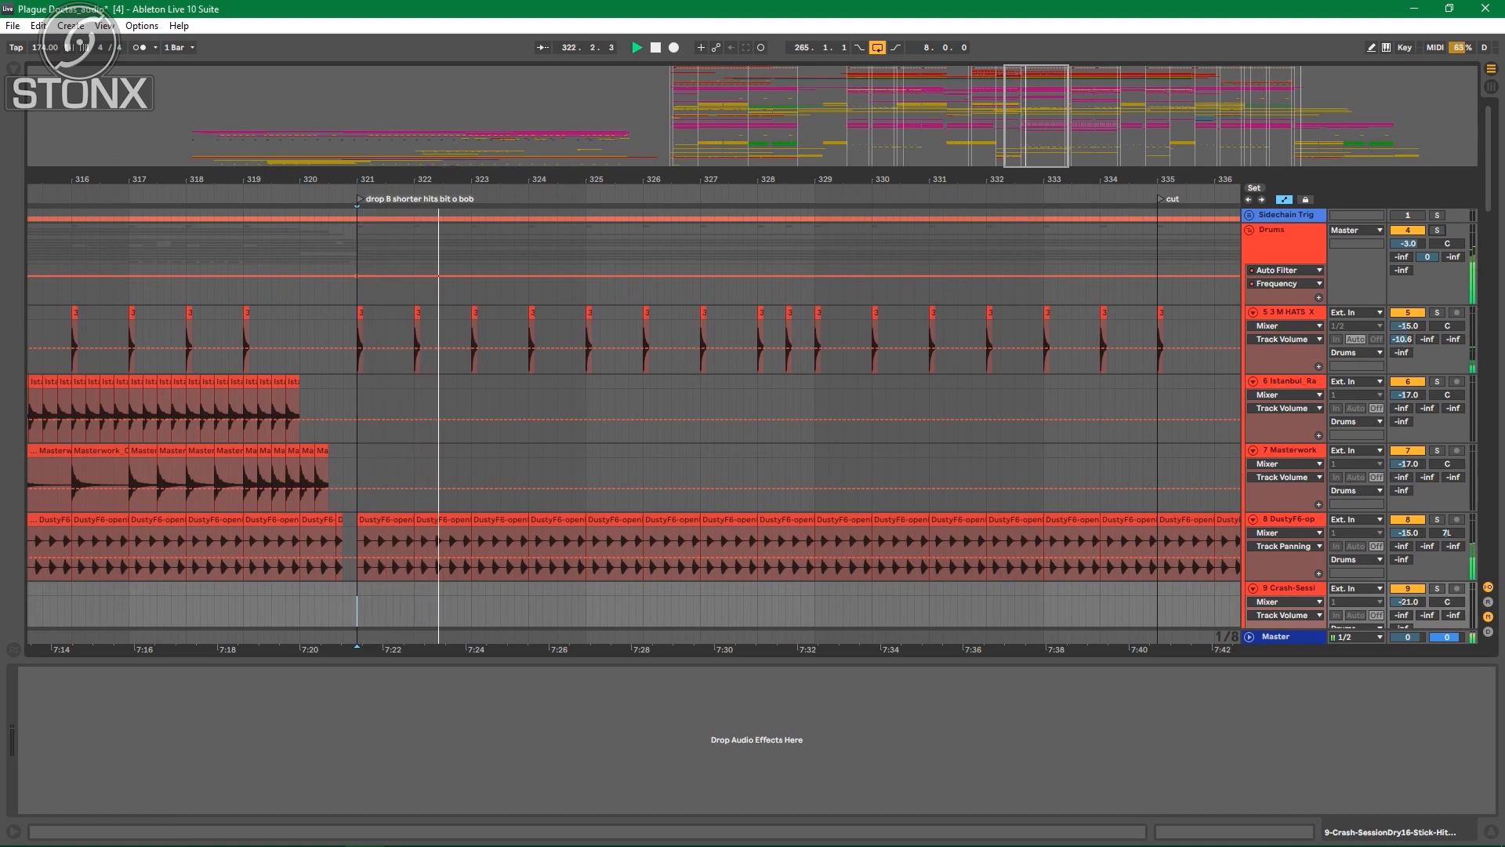
scroll(634, 415, down, 5)
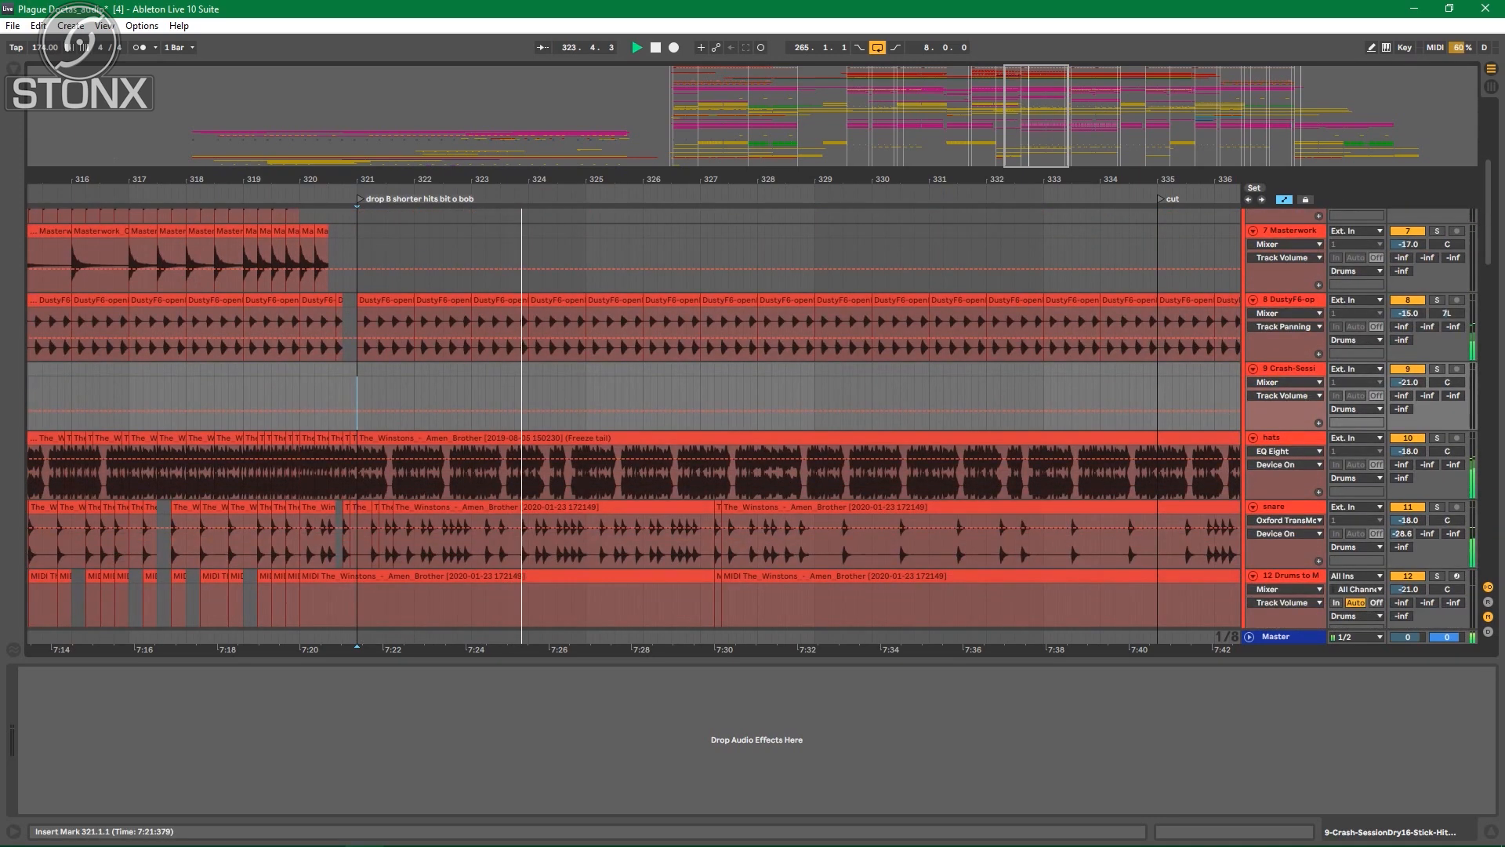
scroll(883, 455, down, 4)
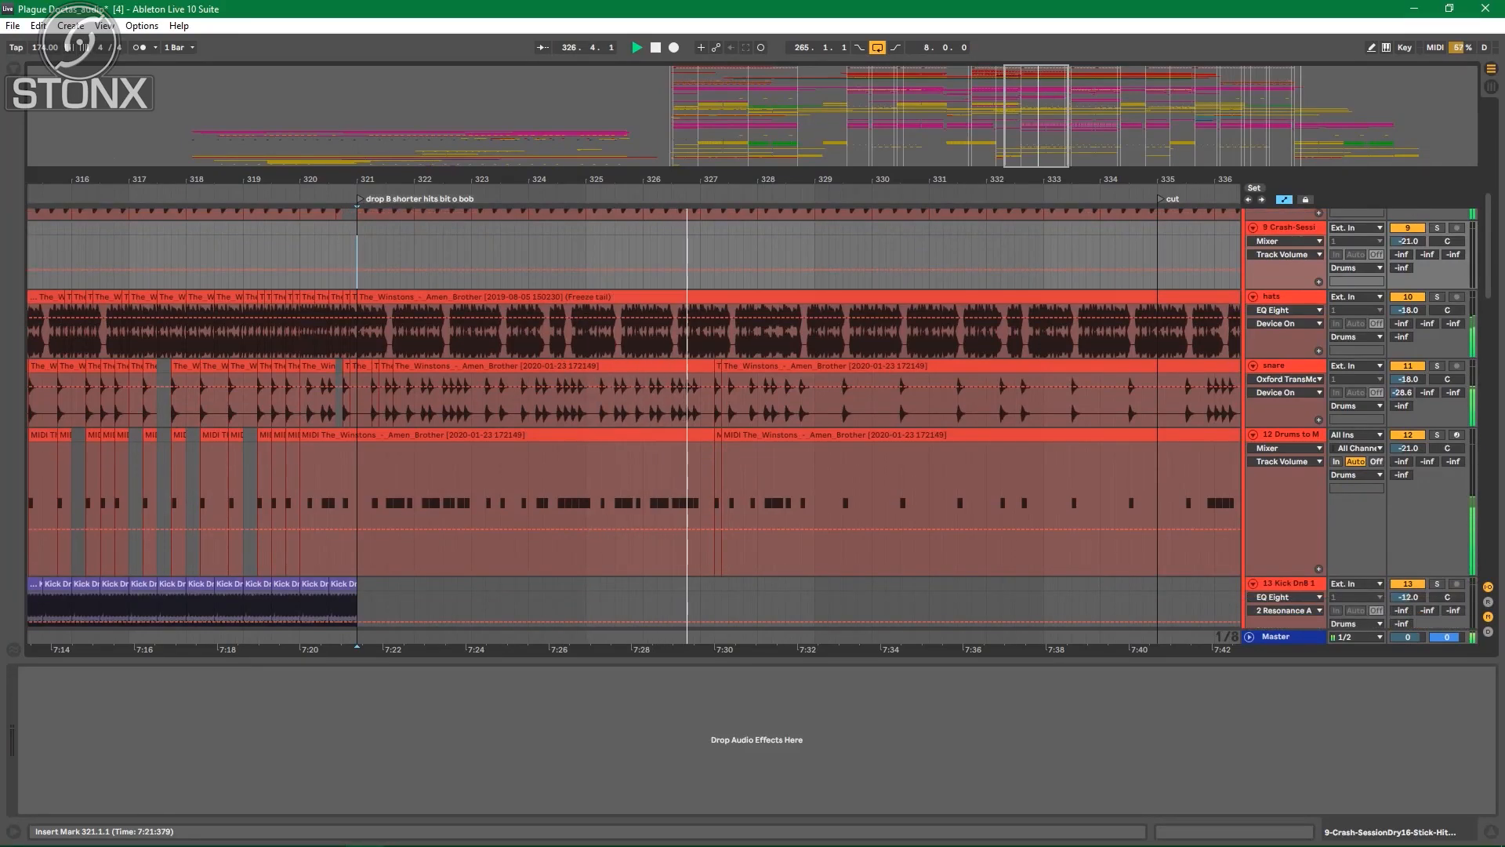
scroll(649, 423, down, 1)
scroll(649, 423, down, 4)
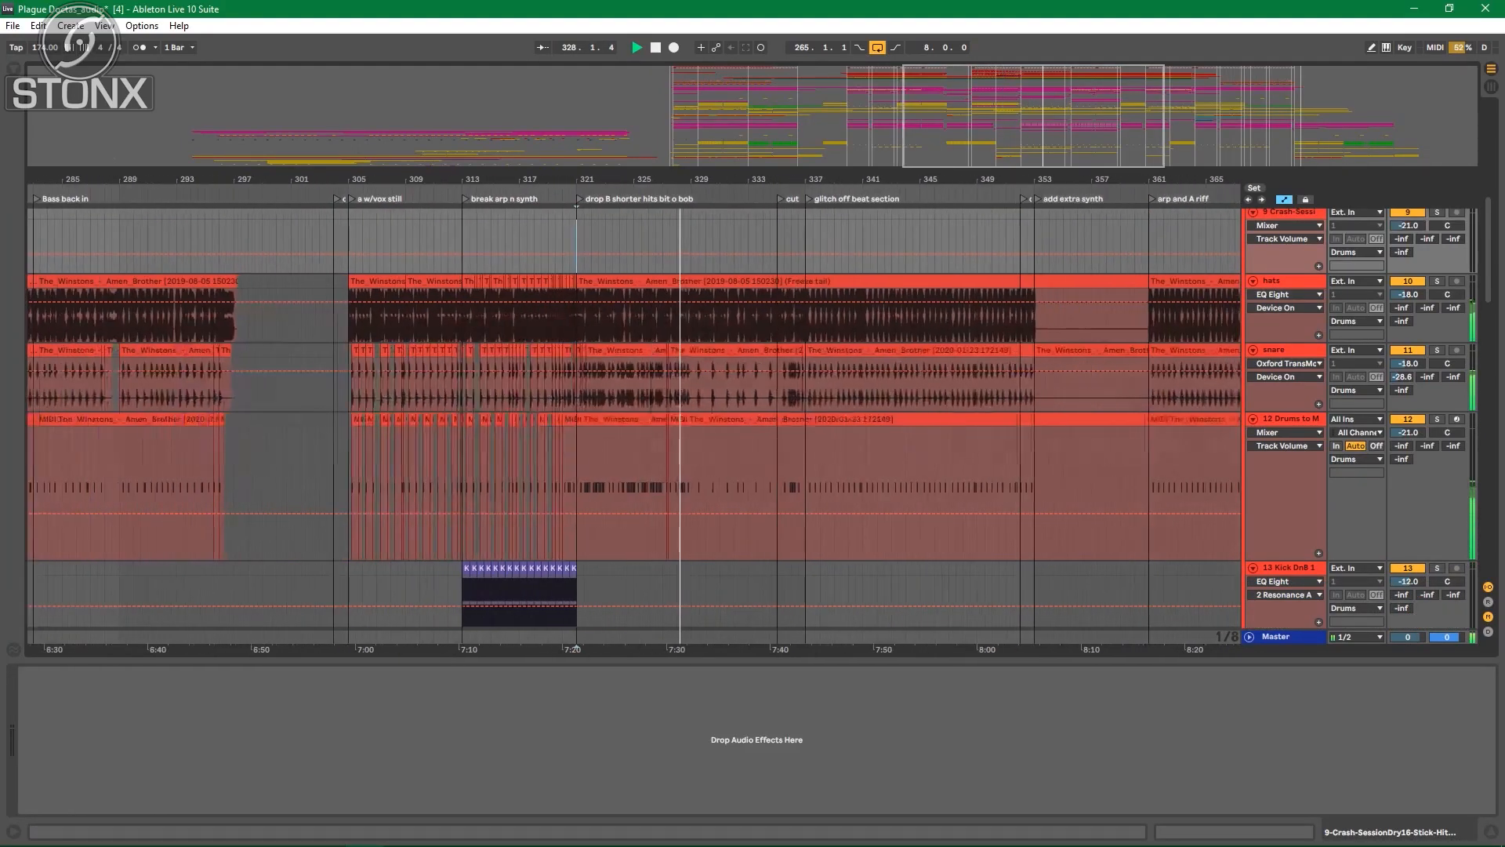
key(space)
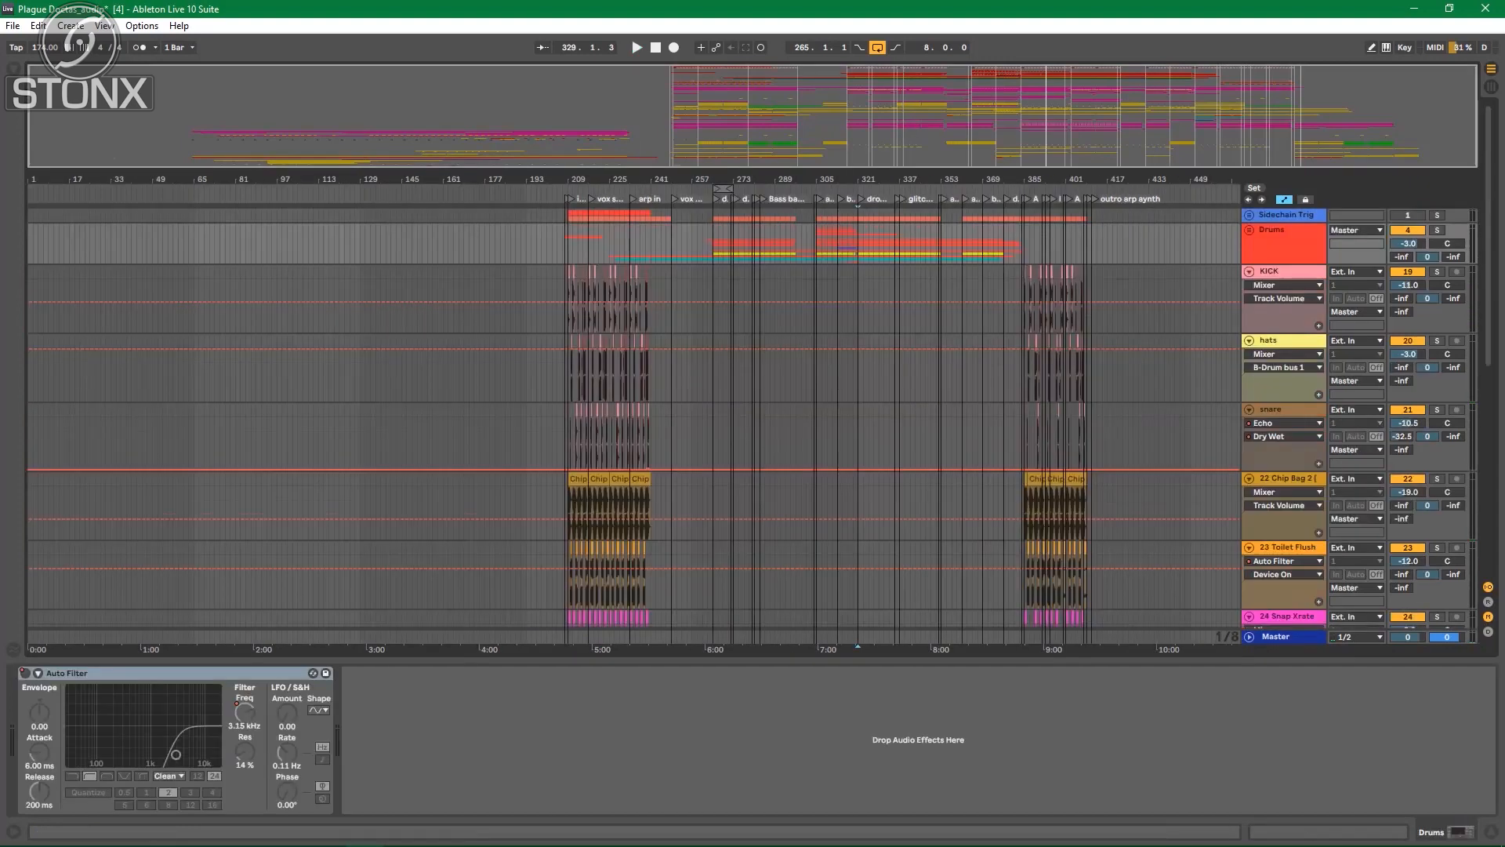
Step: Fold the KICK, hats, snare, Chip Bag, Toilet Flush and Snap Xrate tracks
click(1249, 271)
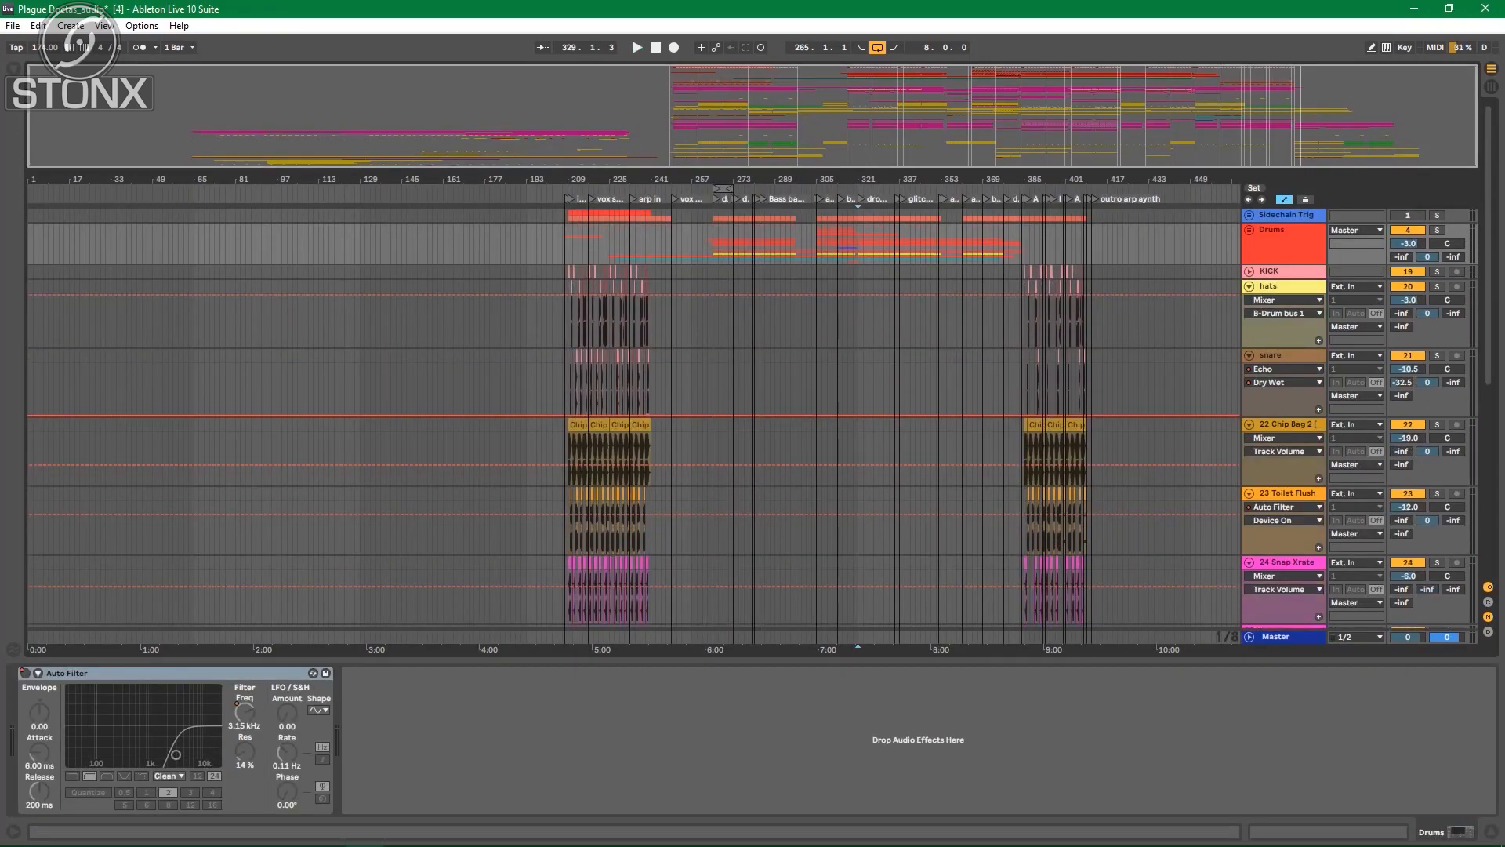
click(1250, 286)
click(1250, 301)
click(1250, 316)
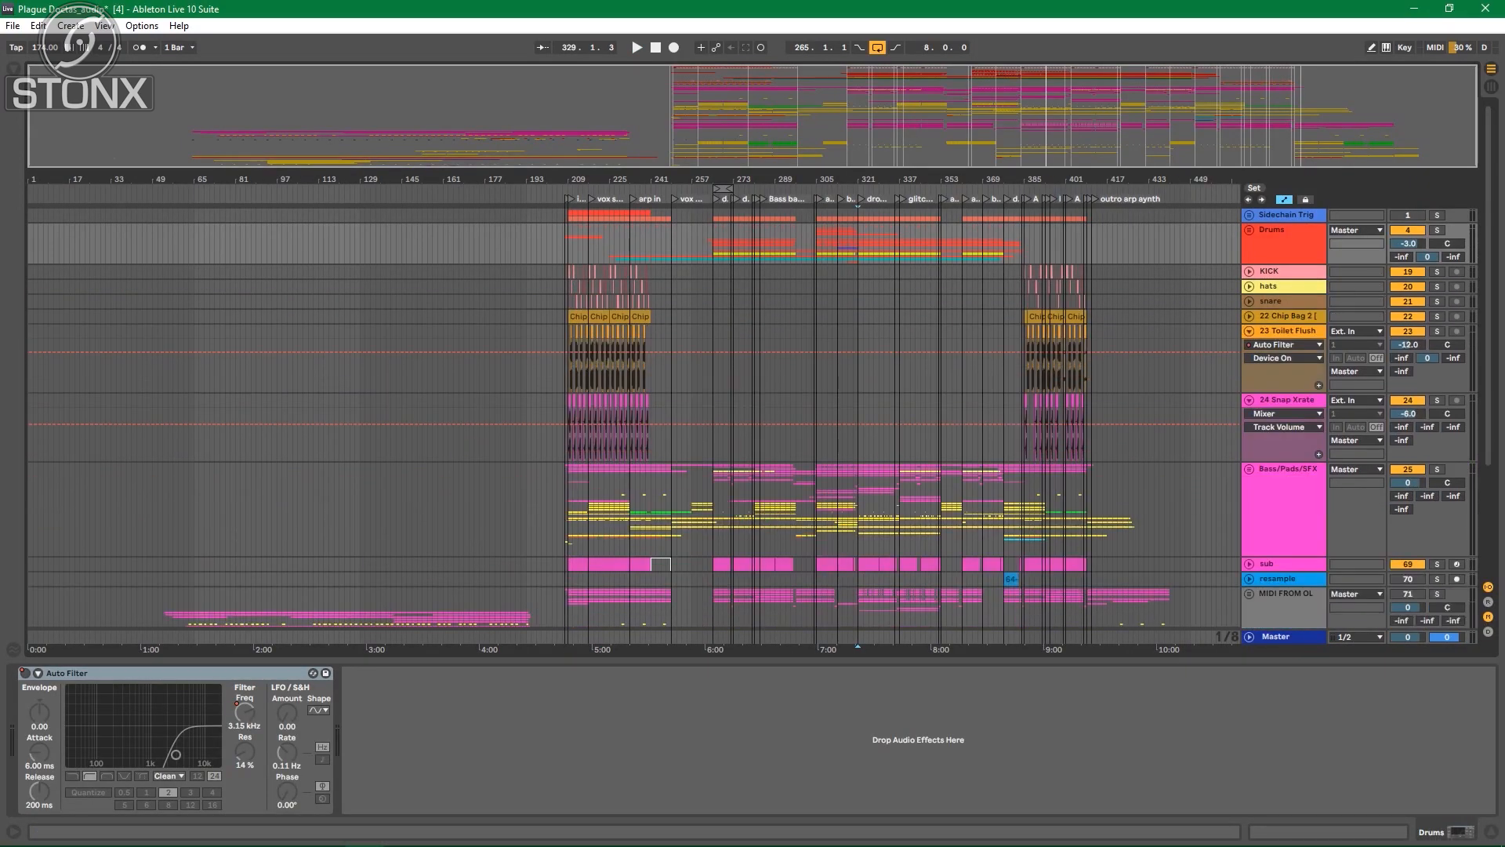
click(1250, 330)
click(1250, 345)
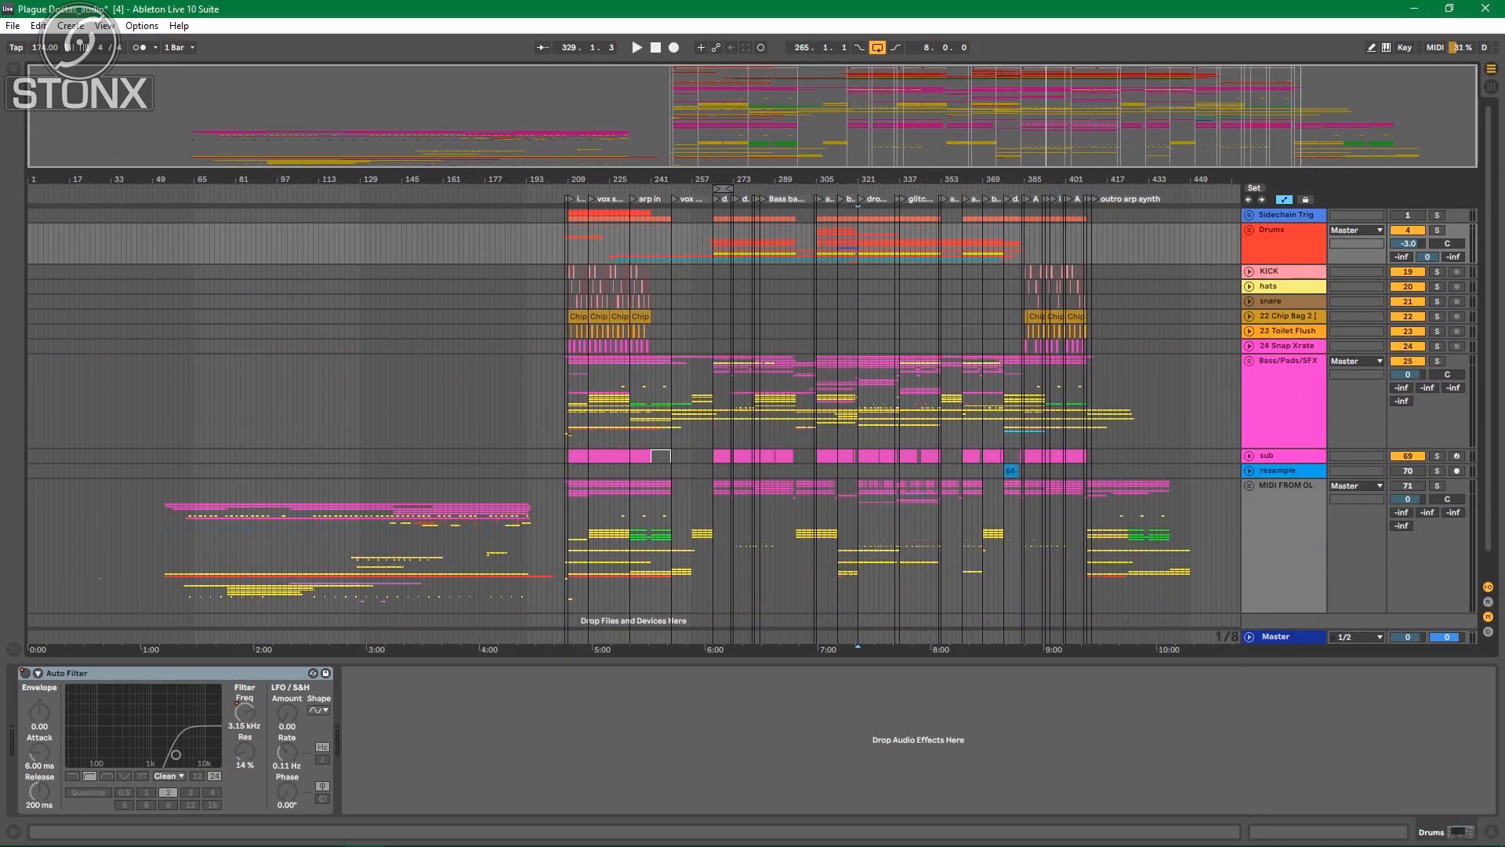
Step: Unfold the Bass/Pads/SFX group and go through its tracks down to the Pads group
click(1250, 361)
drag(808, 180, 1085, 266)
scroll(1019, 408, down, 5)
scroll(753, 416, down, 12)
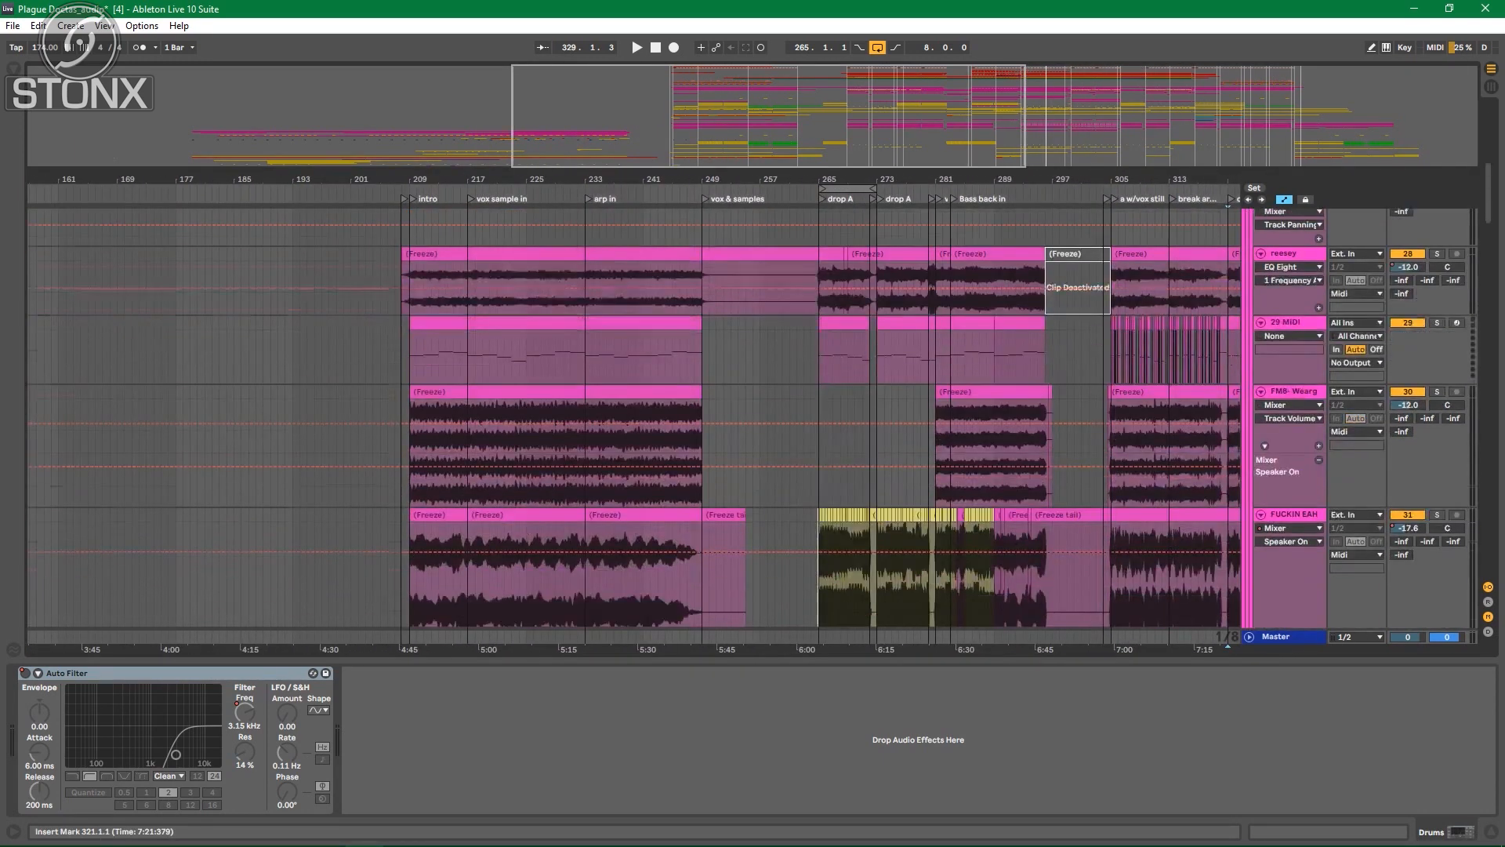
scroll(753, 417, down, 8)
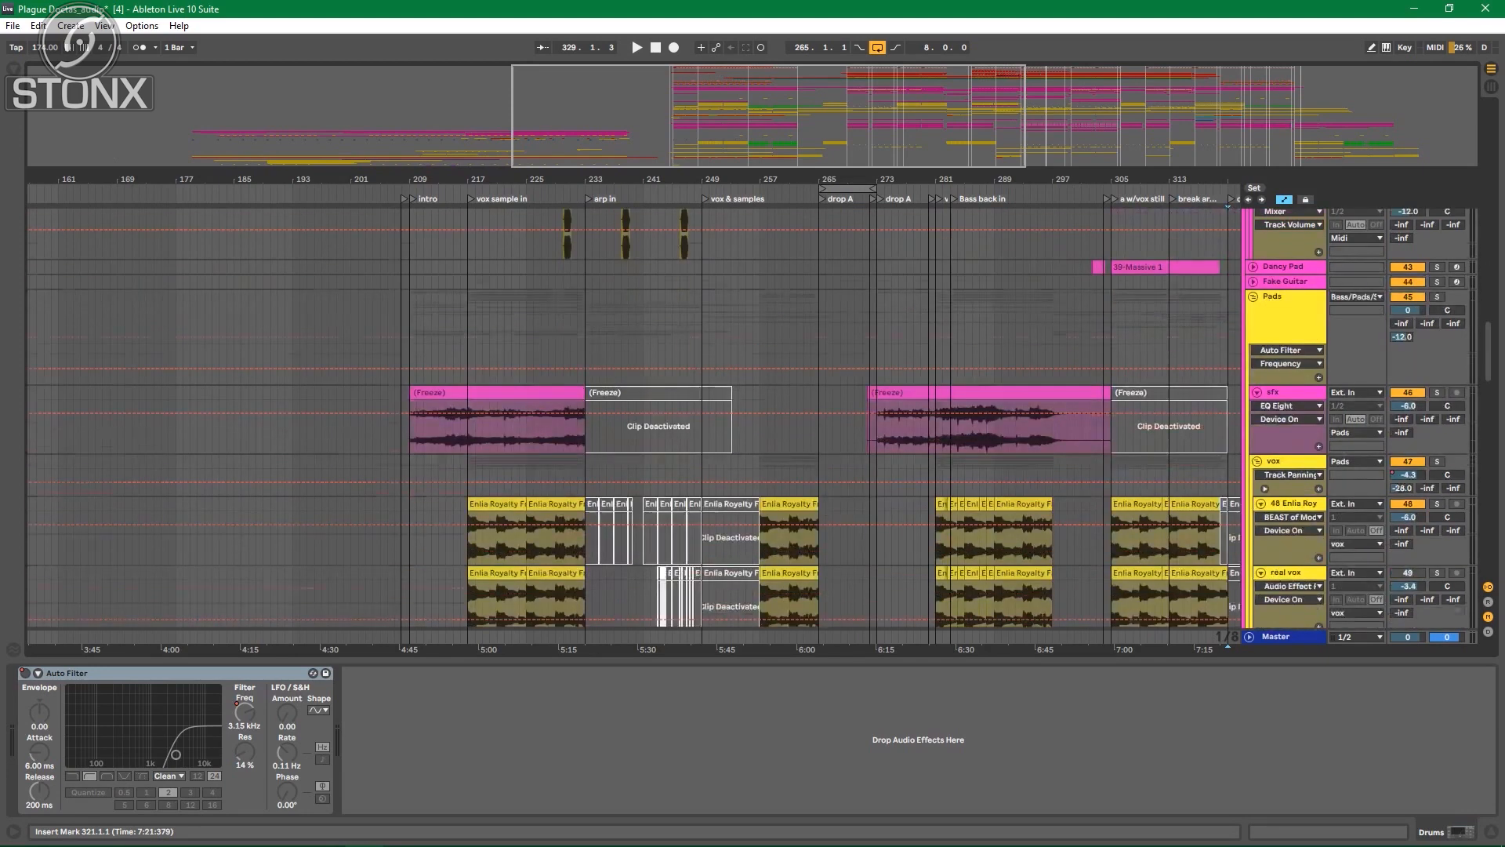
drag(486, 180, 477, 228)
Step: Play the soloed Pads group from the intro at bar 209 while reviewing its sfx, vox and lapsteel tracks
click(370, 228)
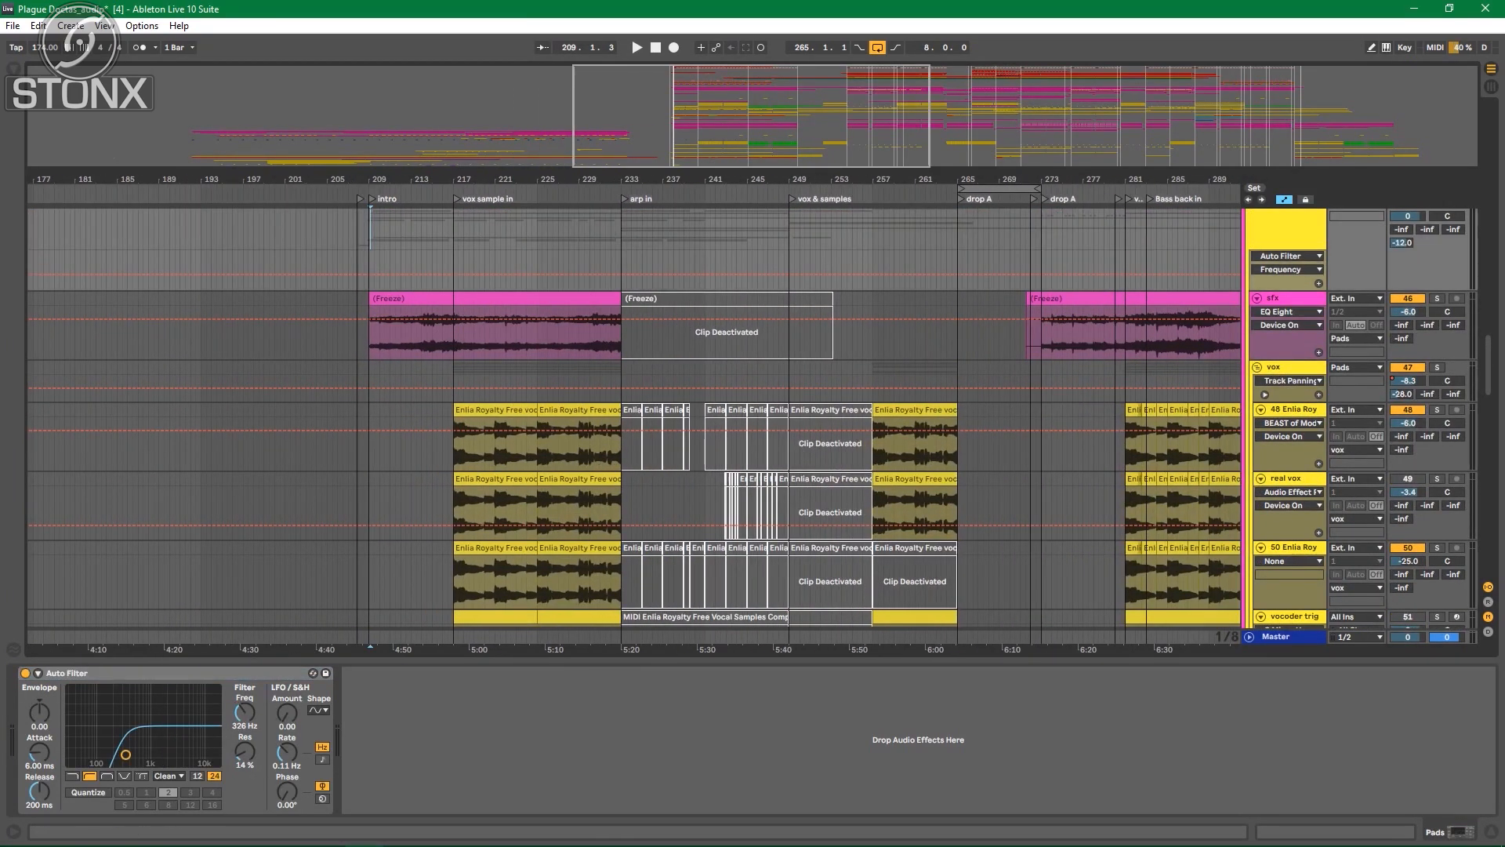
scroll(635, 415, up, 1)
key(space)
scroll(635, 417, down, 5)
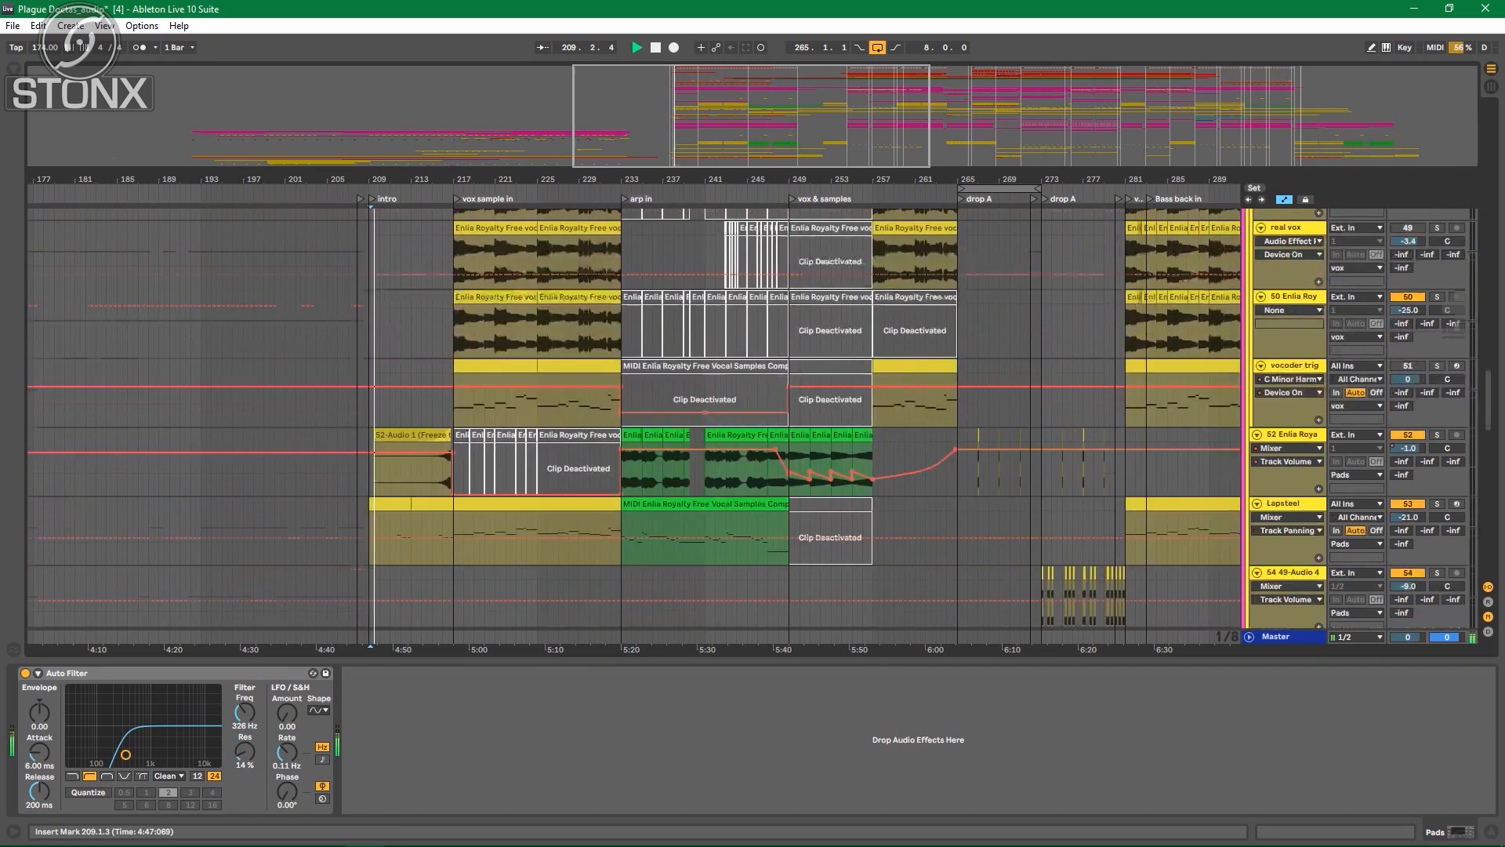
scroll(635, 418, up, 3)
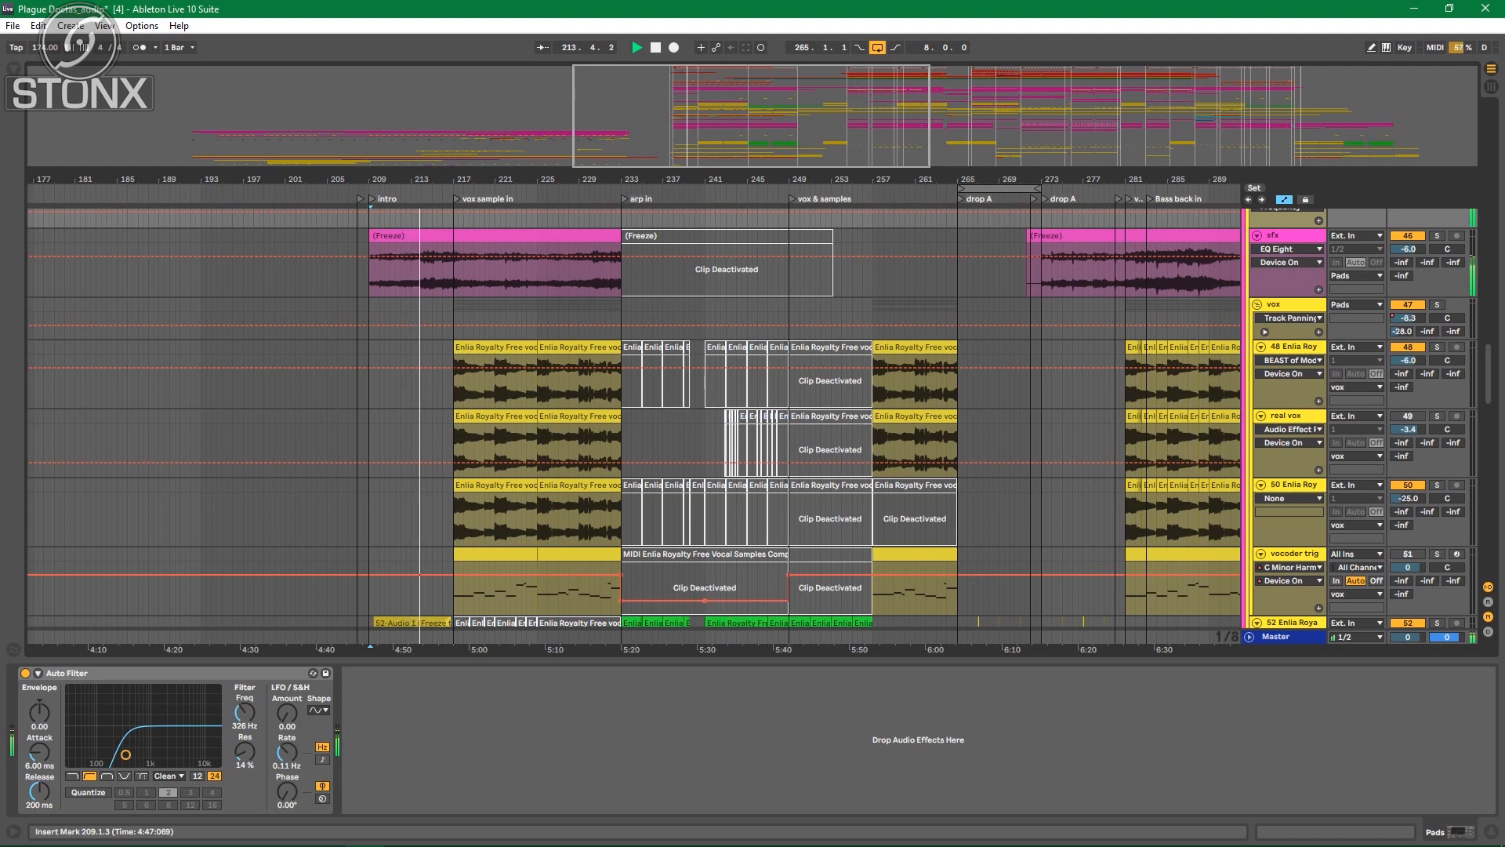
scroll(635, 425, down, 6)
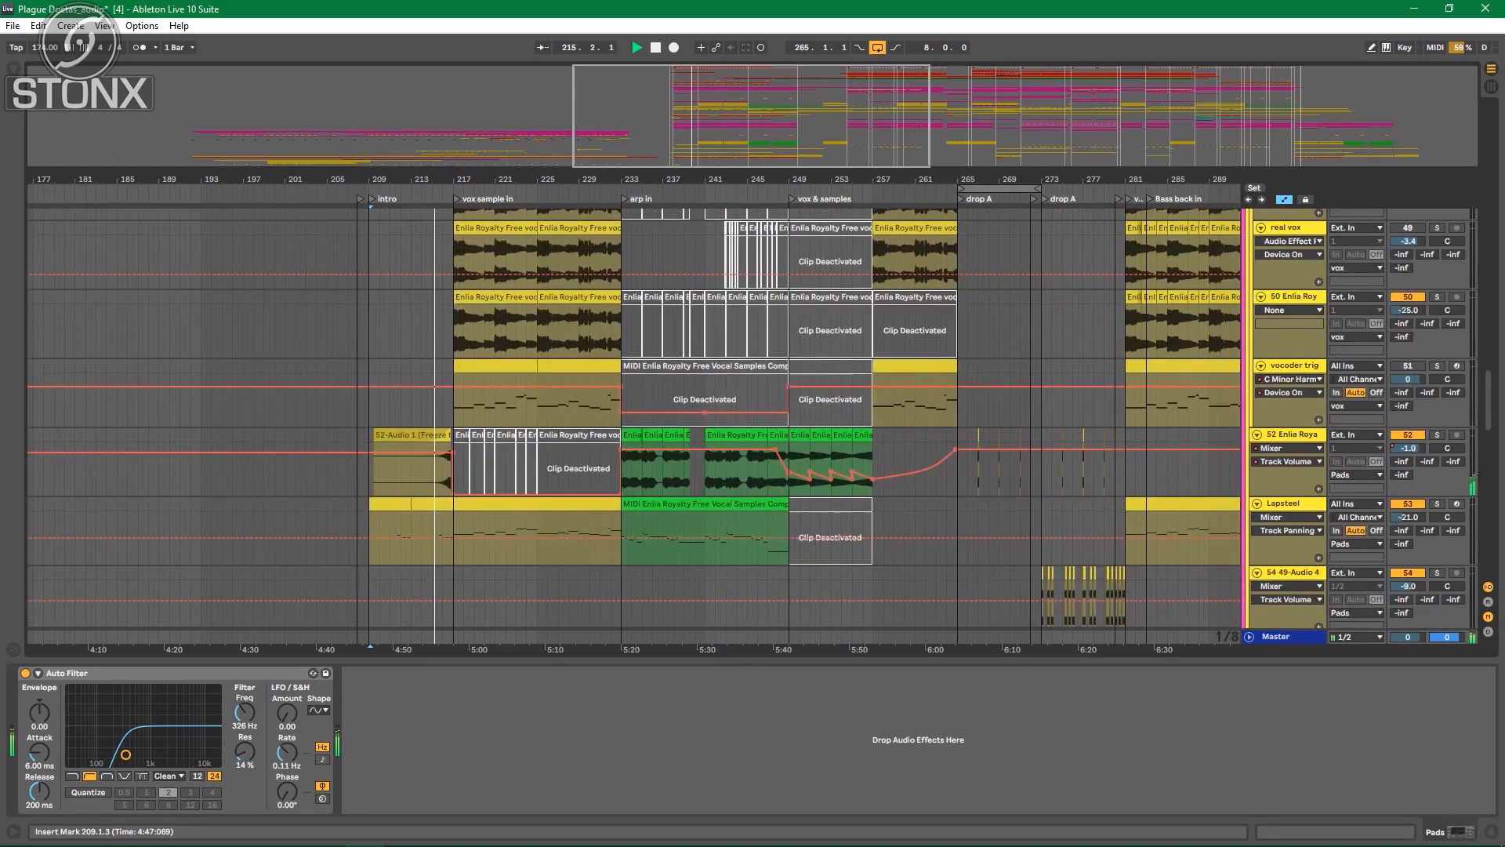
scroll(634, 426, up, 6)
Step: Examine the vox, vocoder, choir and orchestra hit tracks of the Pads group during "vox sample in", then stop playback
scroll(634, 426, up, 4)
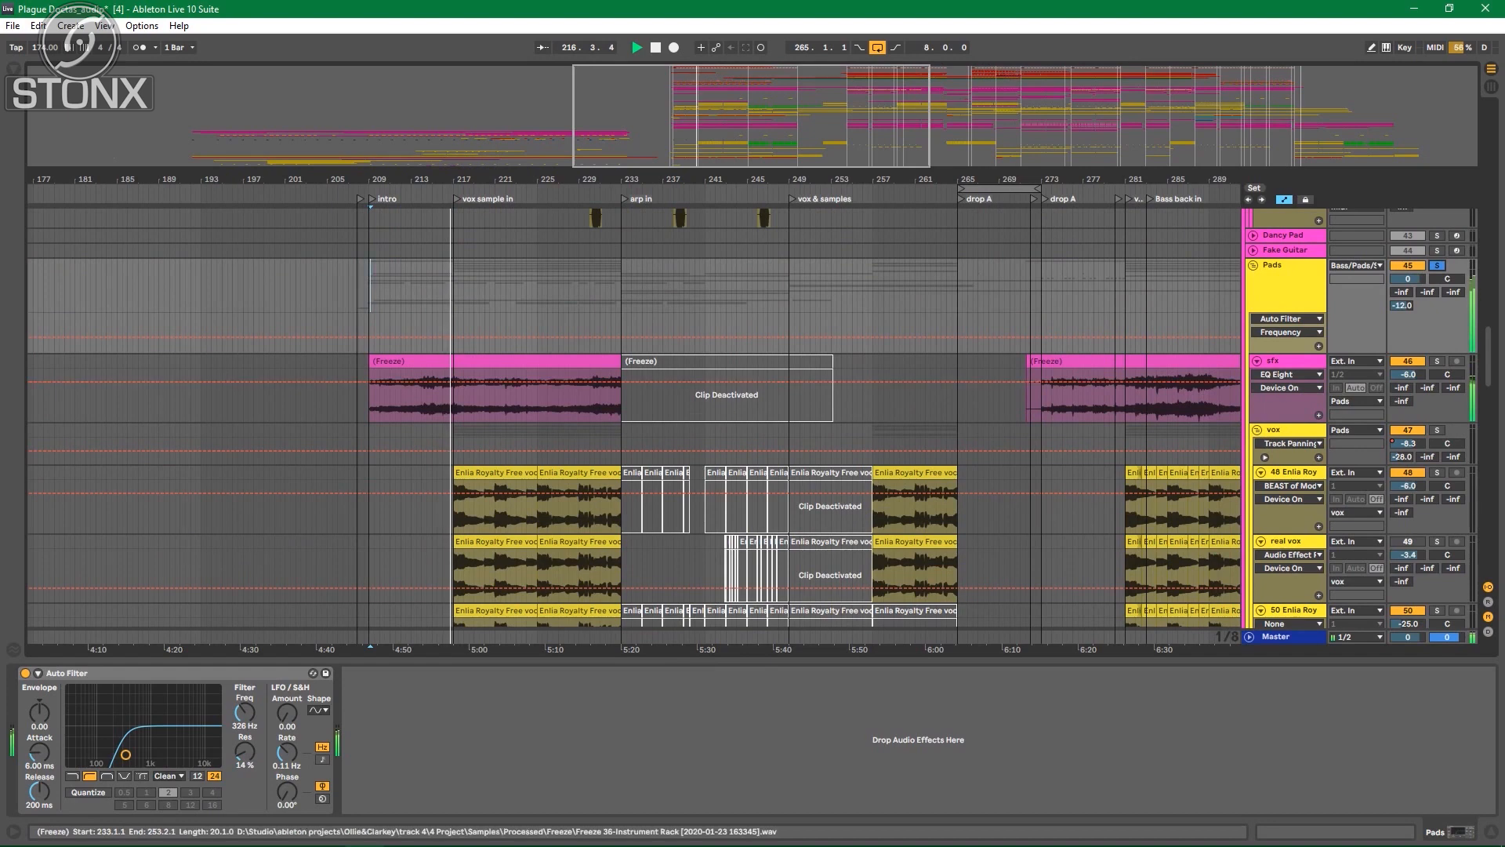
scroll(634, 426, up, 5)
scroll(634, 426, down, 7)
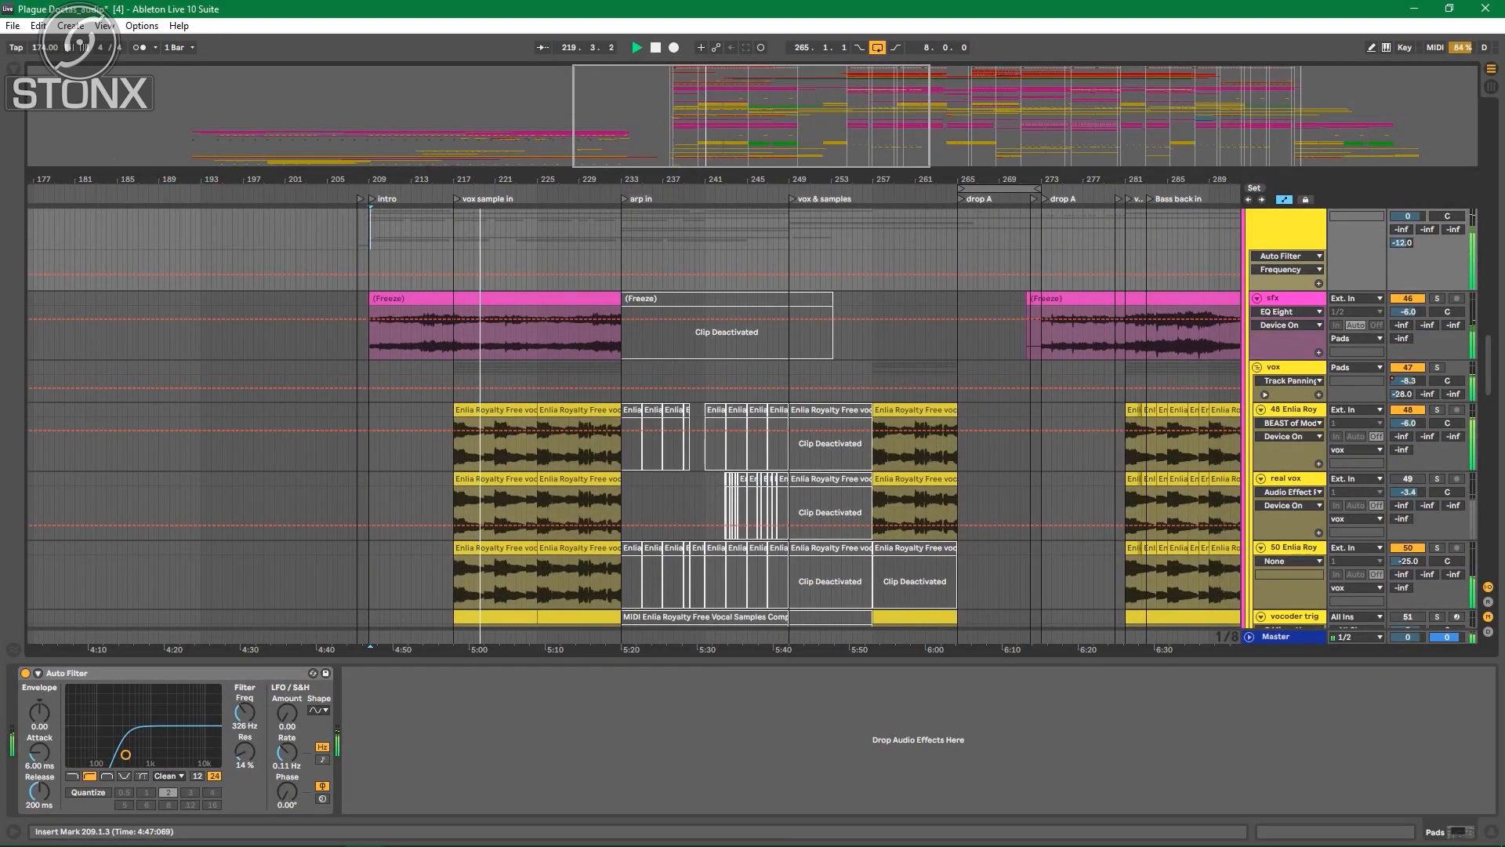
scroll(634, 426, down, 5)
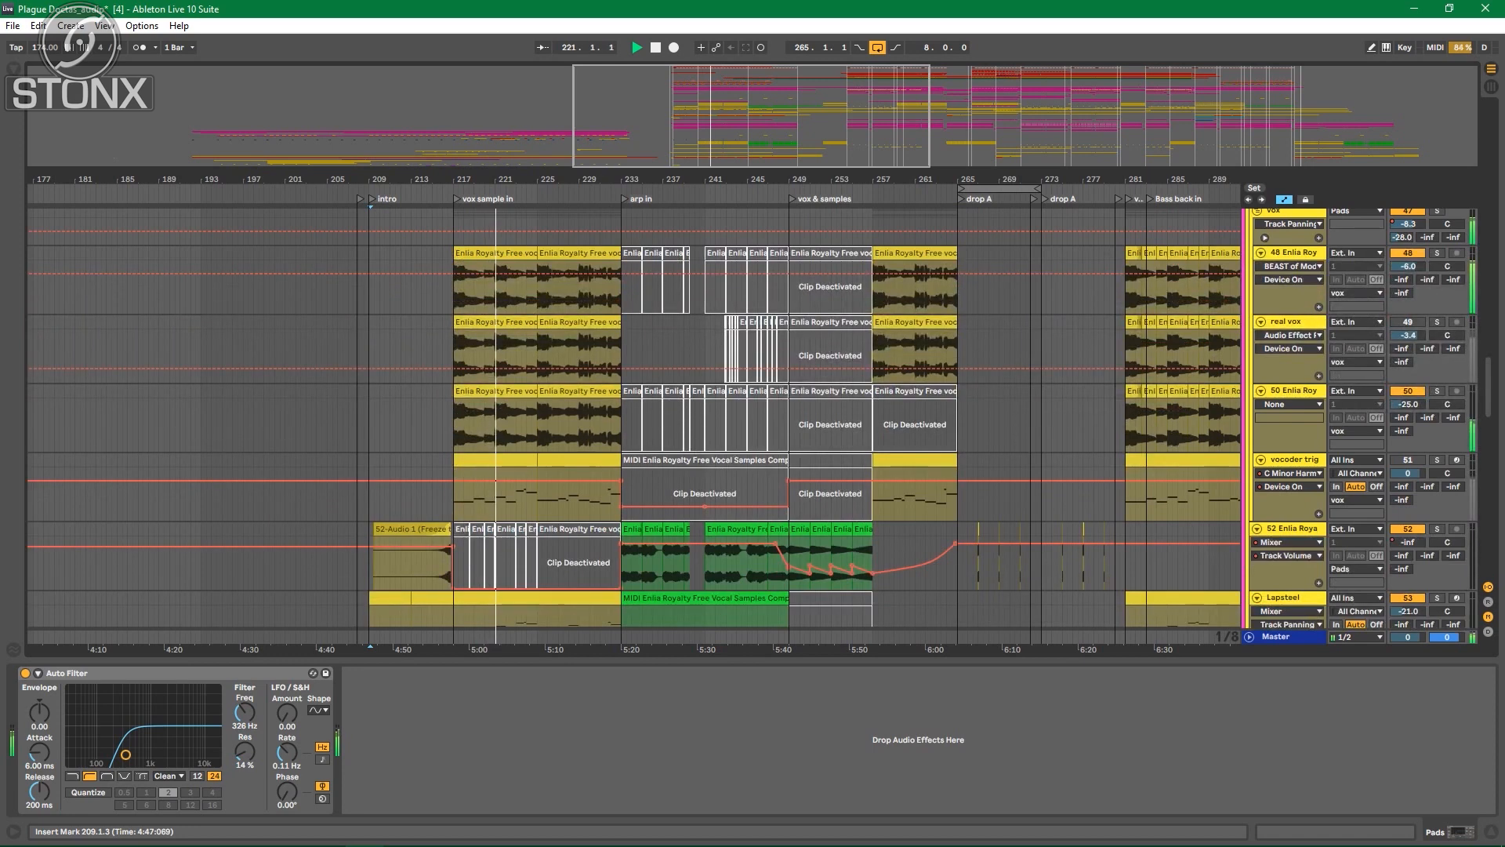
scroll(635, 425, down, 5)
scroll(634, 425, down, 3)
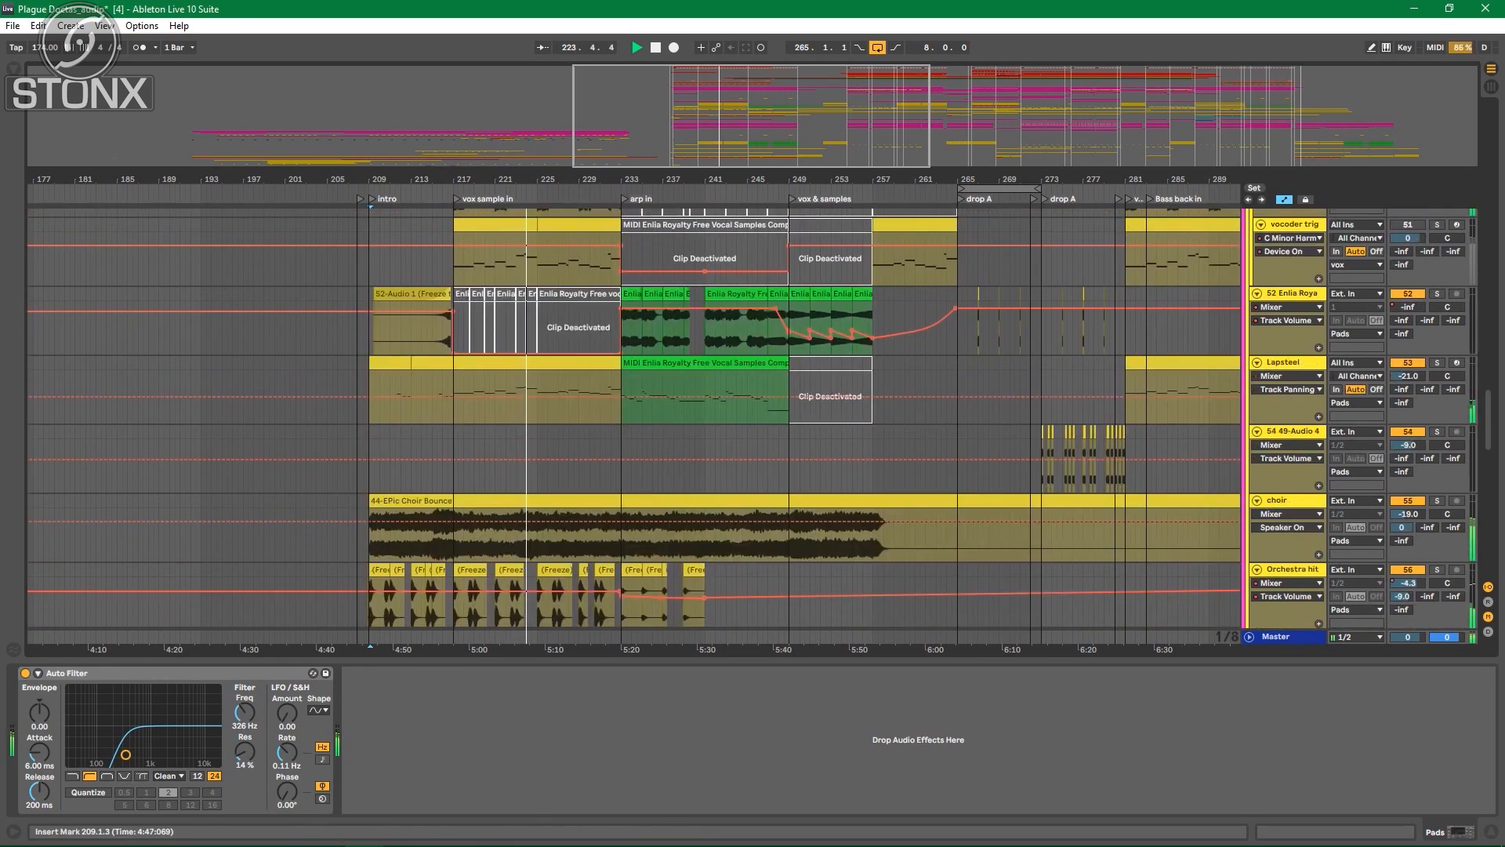
scroll(634, 426, down, 2)
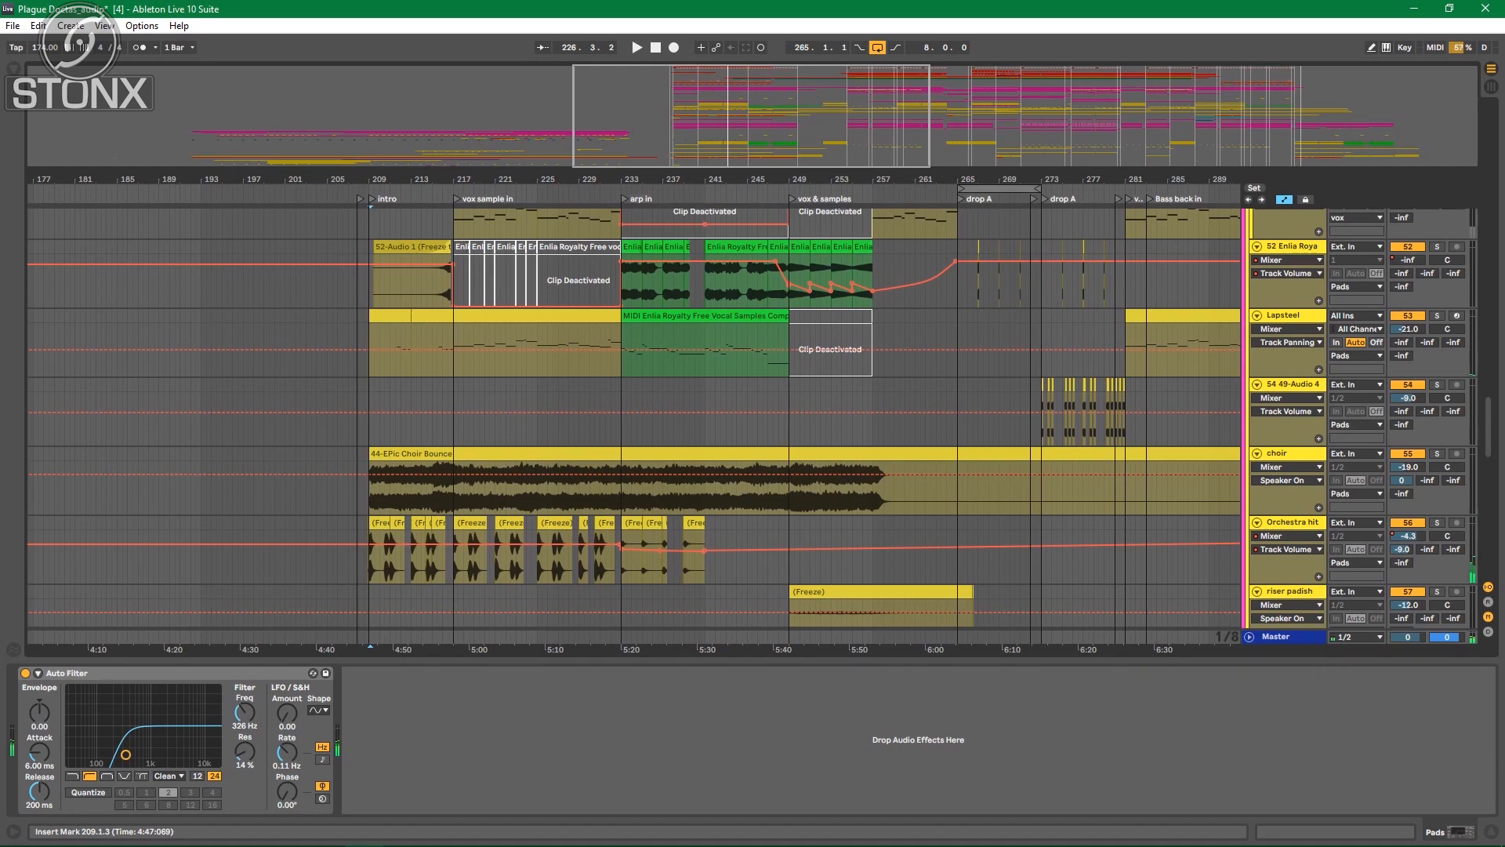
scroll(635, 418, up, 20)
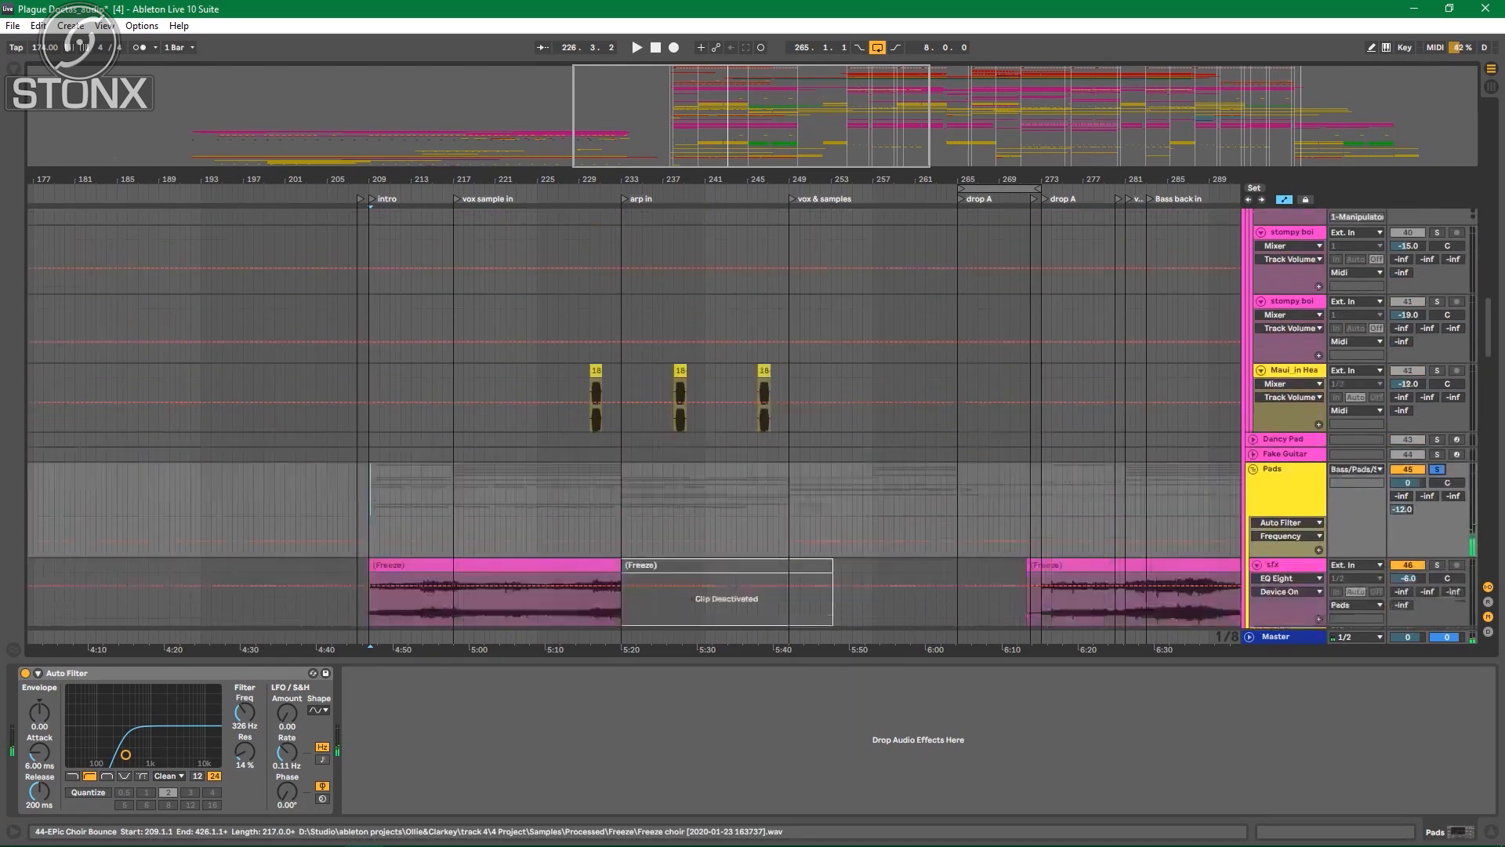
scroll(636, 417, down, 20)
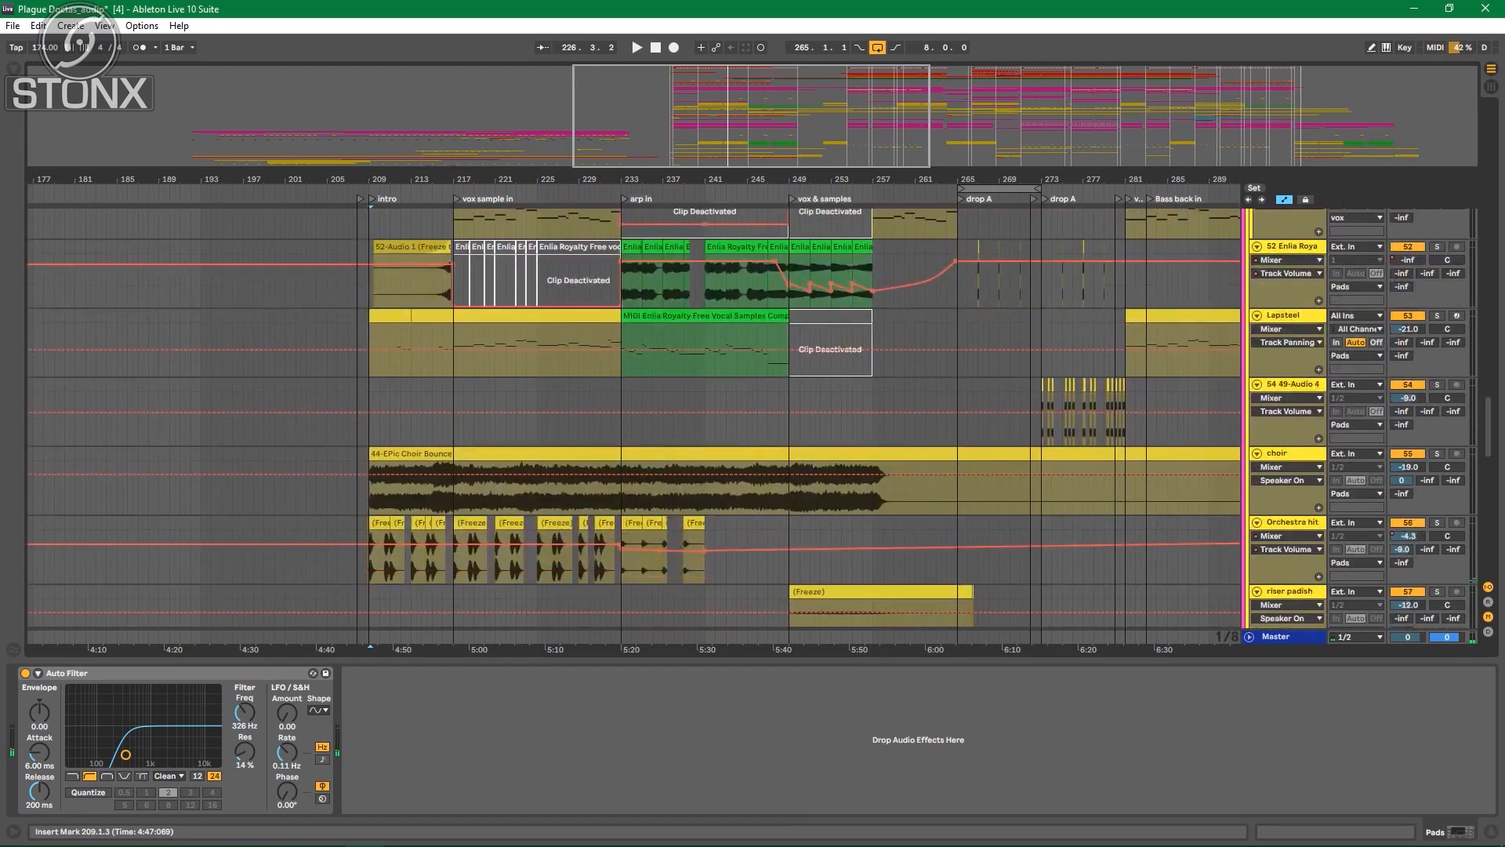
Step: Solo the Orchestra hit track and play its frozen clips from just before the intro, then stop playback
click(380, 523)
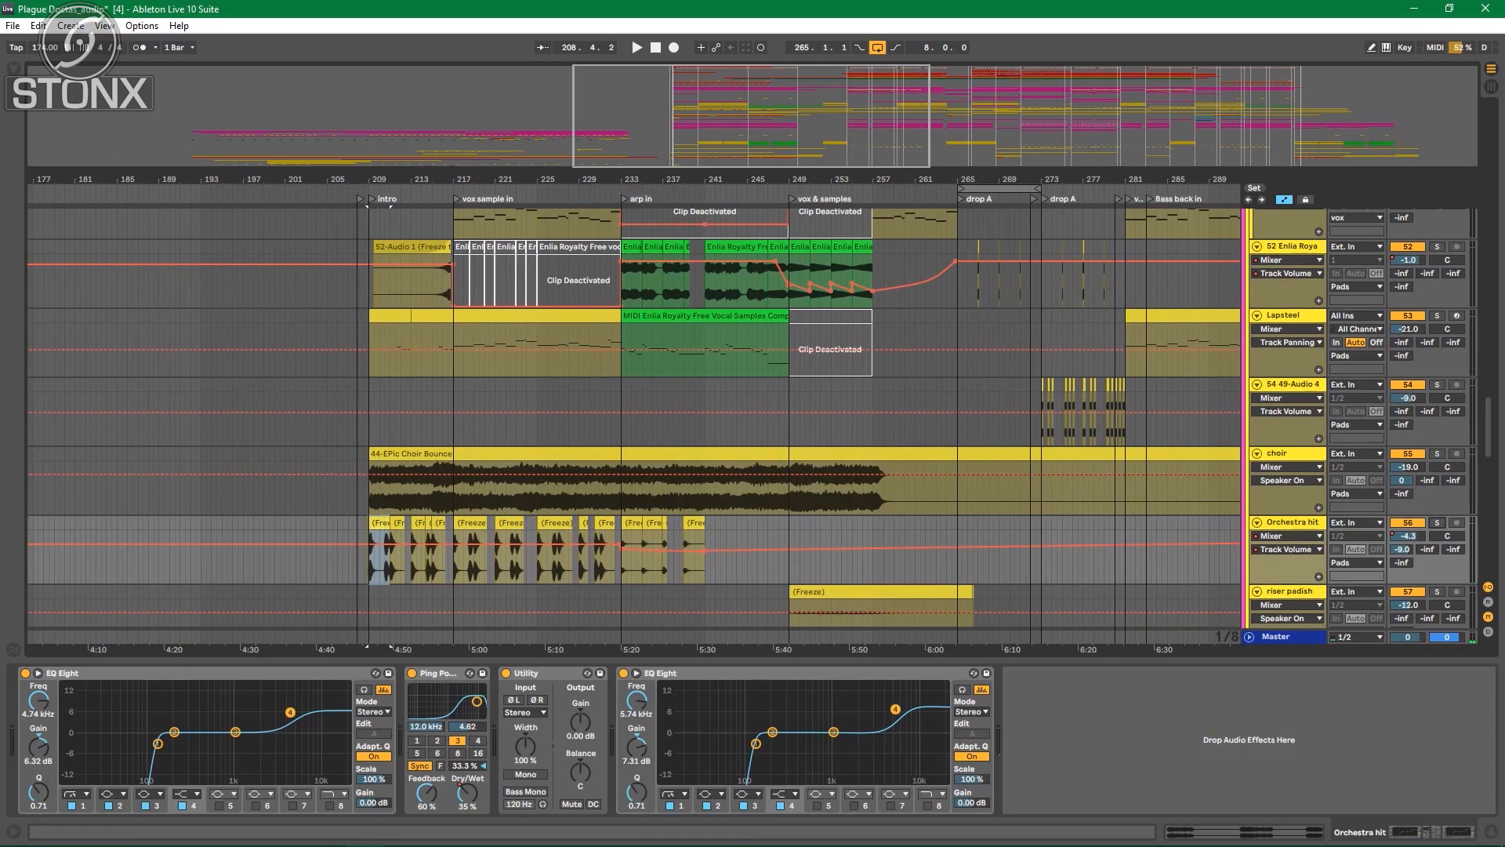
scroll(634, 417, up, 5)
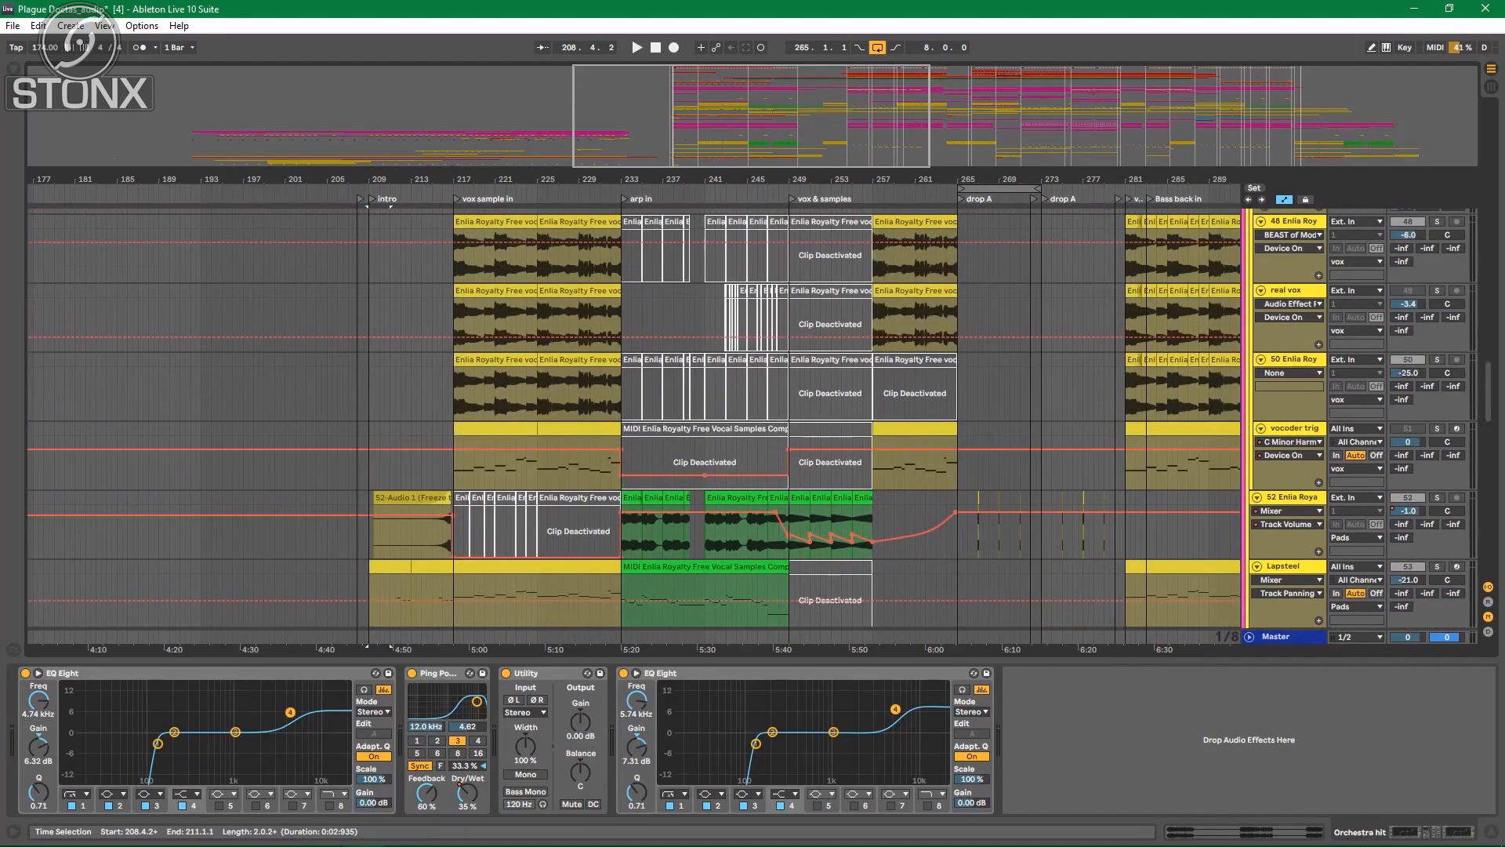
scroll(634, 417, down, 5)
key(space)
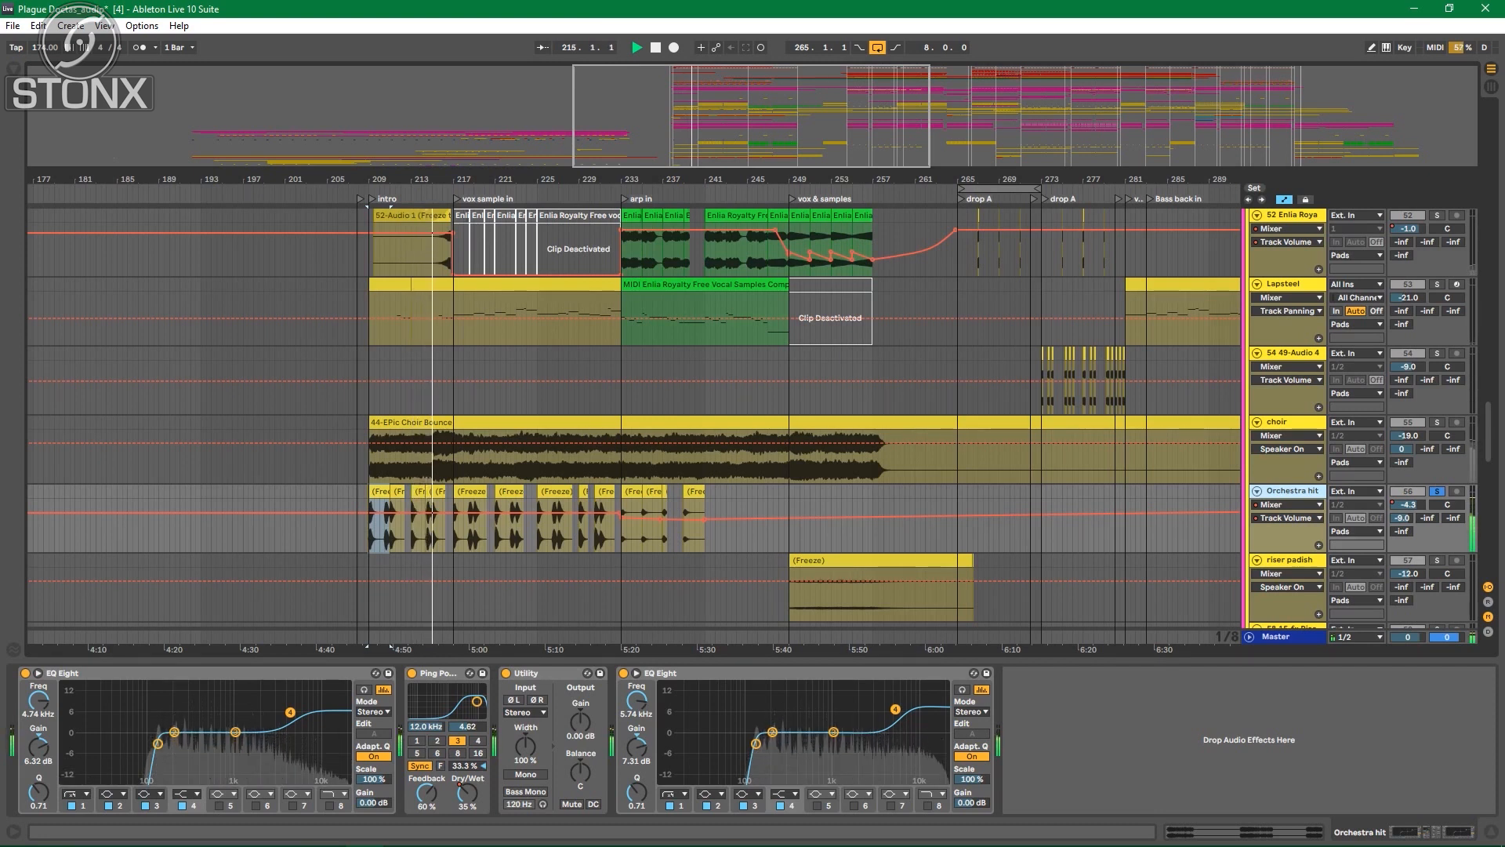
key(space)
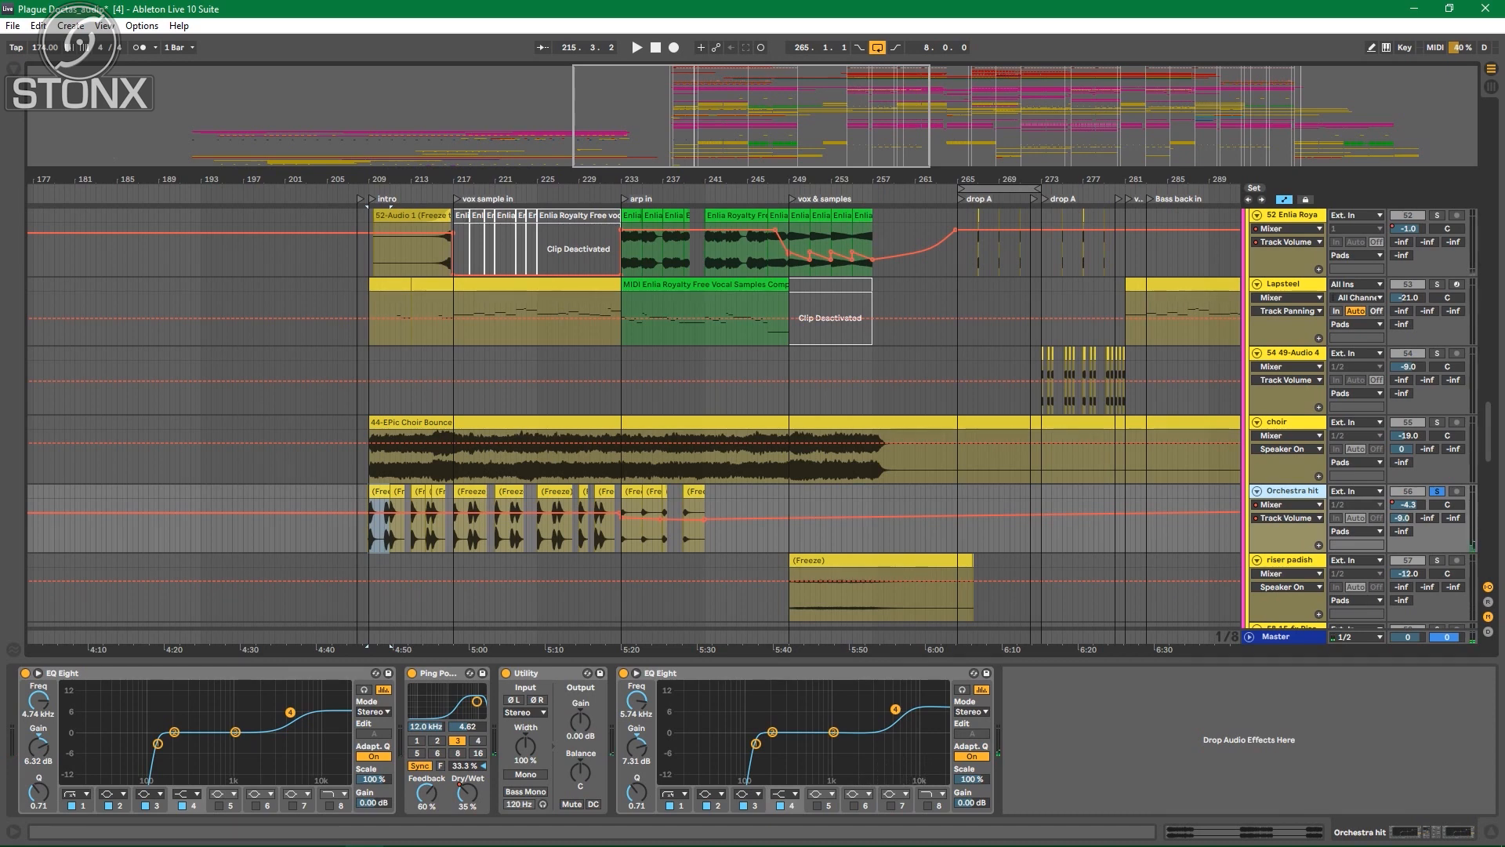
Step: Examine the choir and Lapsteel device chains and browse the Orchestra instruments in Lapsteel's Colossus plug-in, then close it
click(1287, 422)
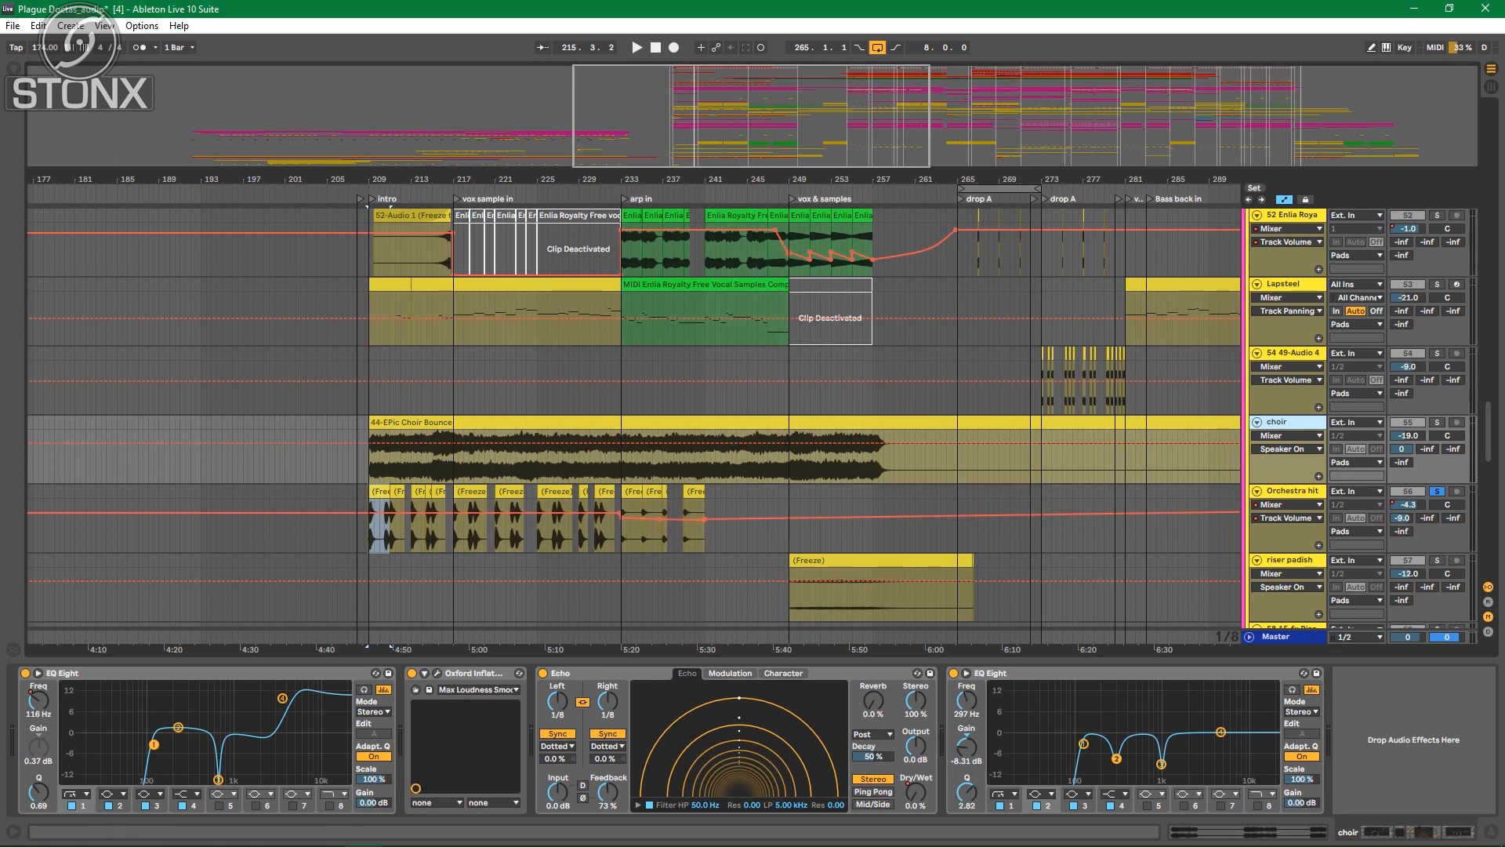
scroll(634, 417, up, 2)
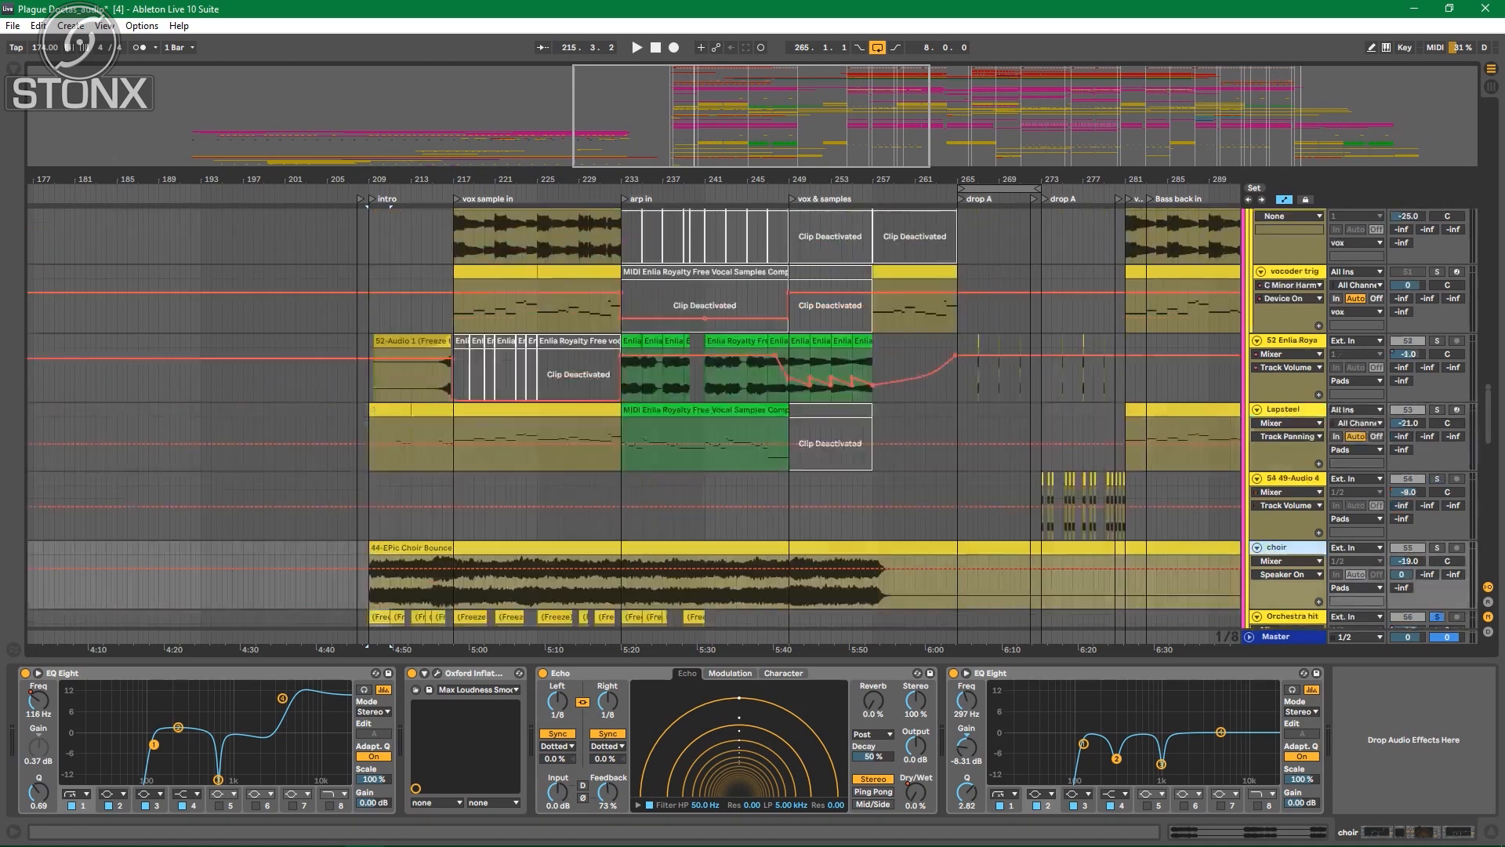
scroll(633, 417, down, 1)
scroll(633, 417, up, 1)
click(1109, 432)
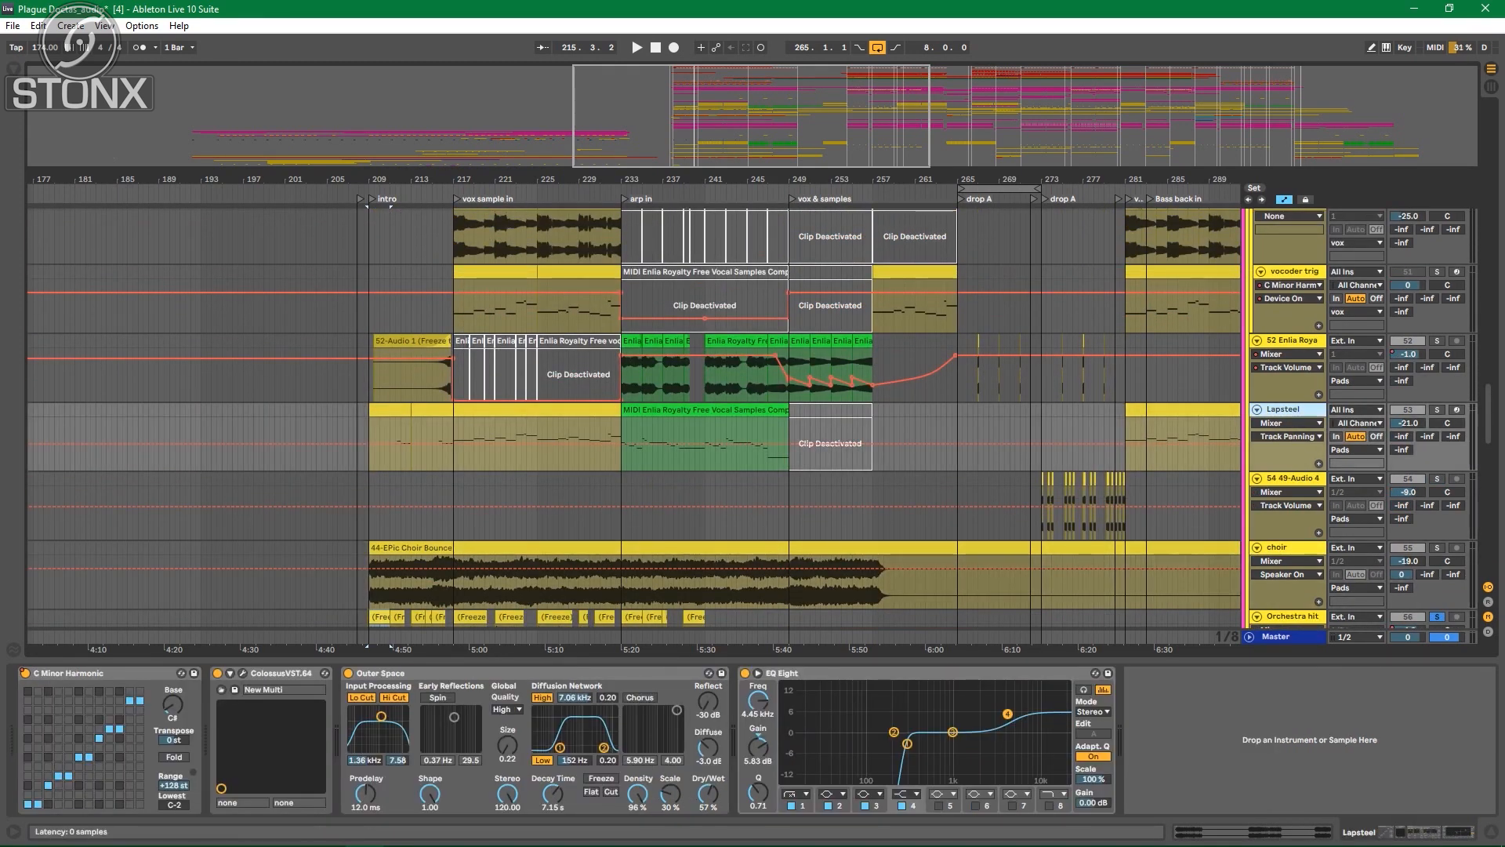
click(242, 674)
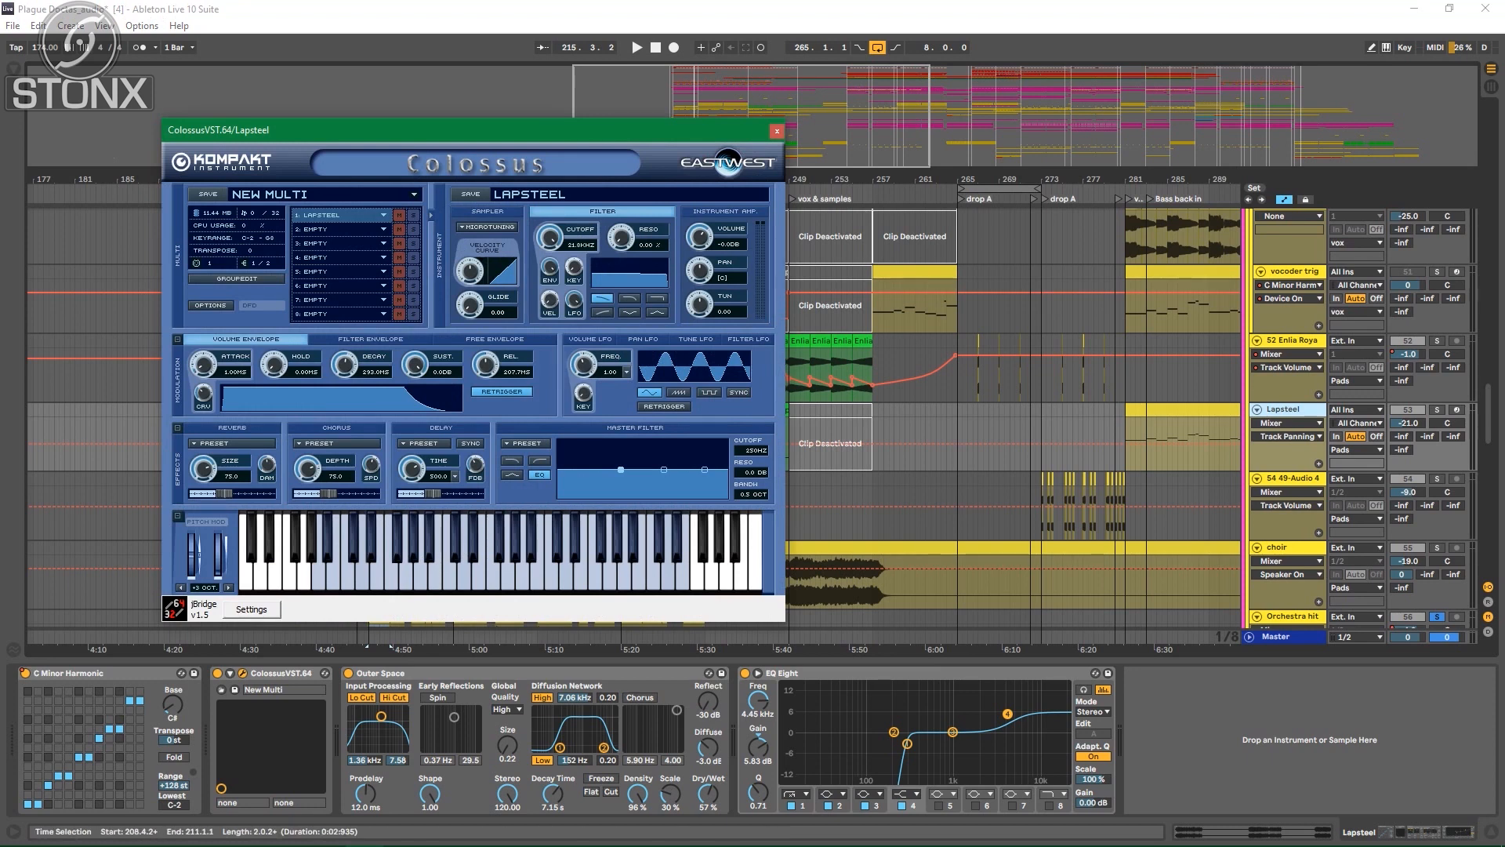
click(384, 229)
mouse_move(423, 346)
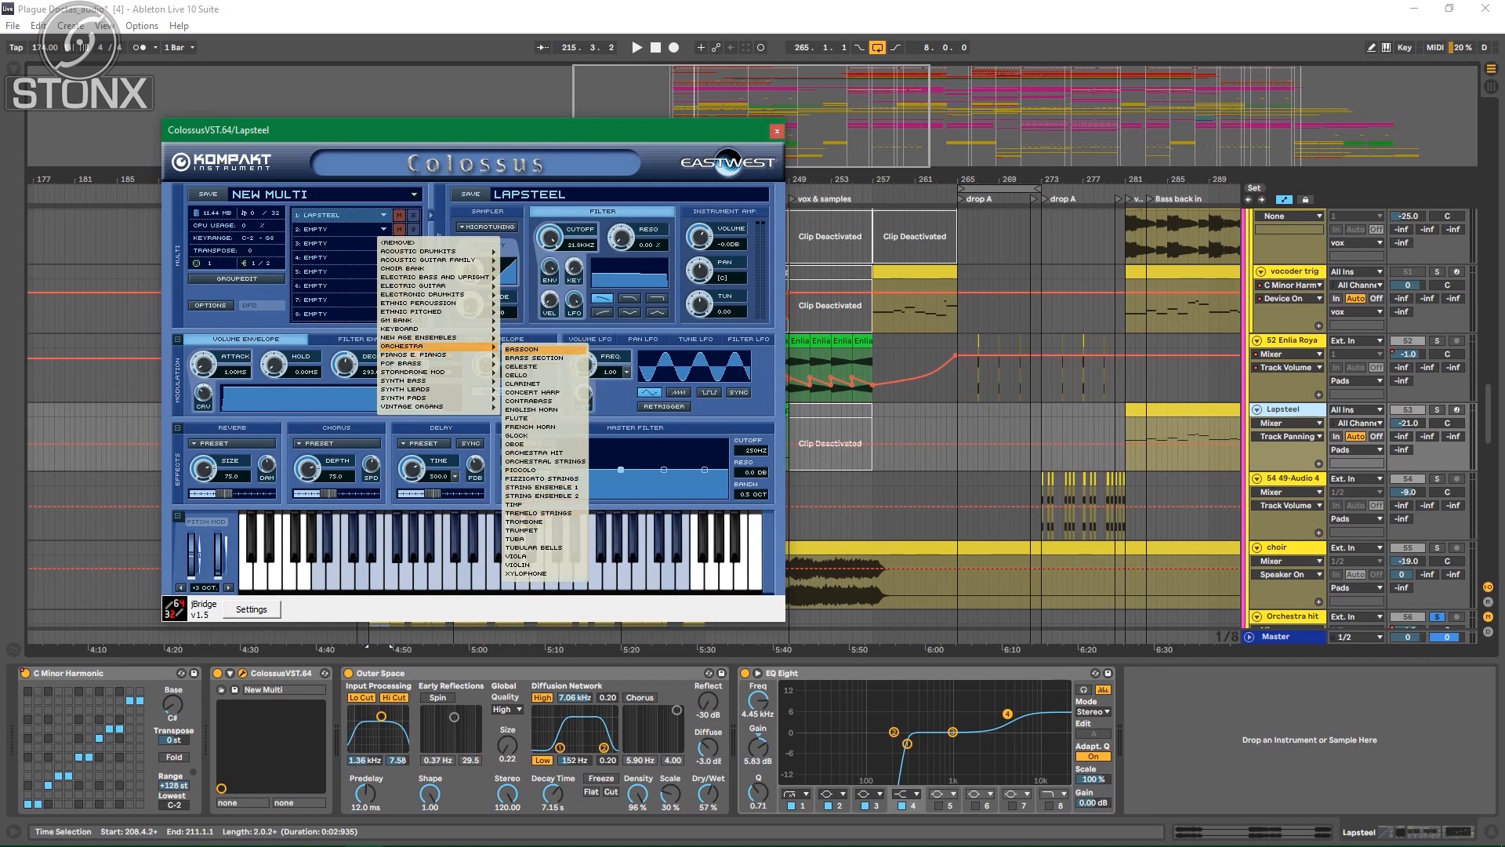
click(777, 131)
click(777, 131)
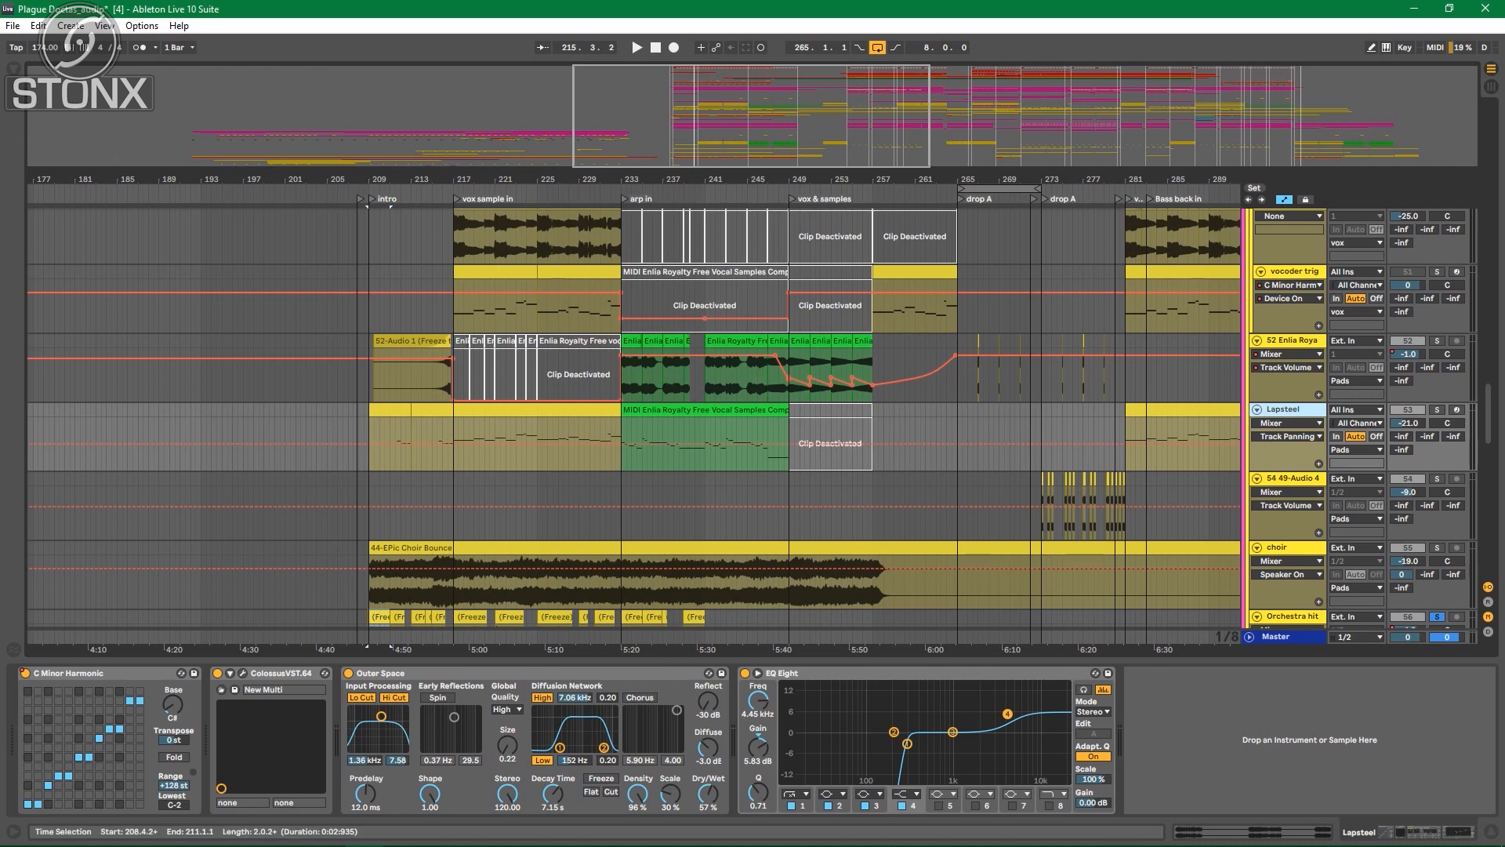
Step: Solo the choir track and play its bounce from just before the intro
click(1437, 547)
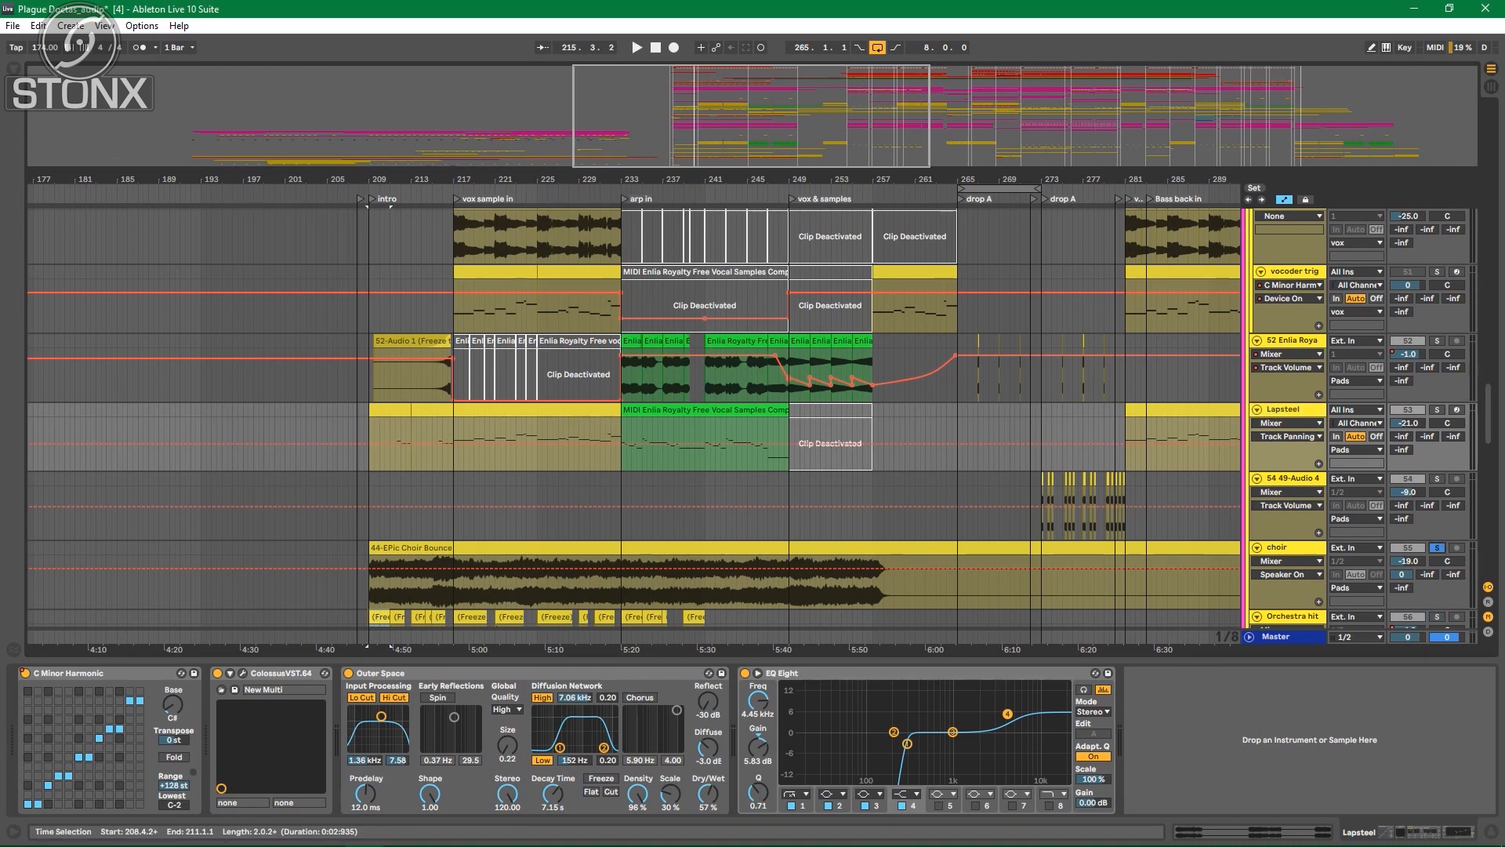
drag(368, 513, 373, 514)
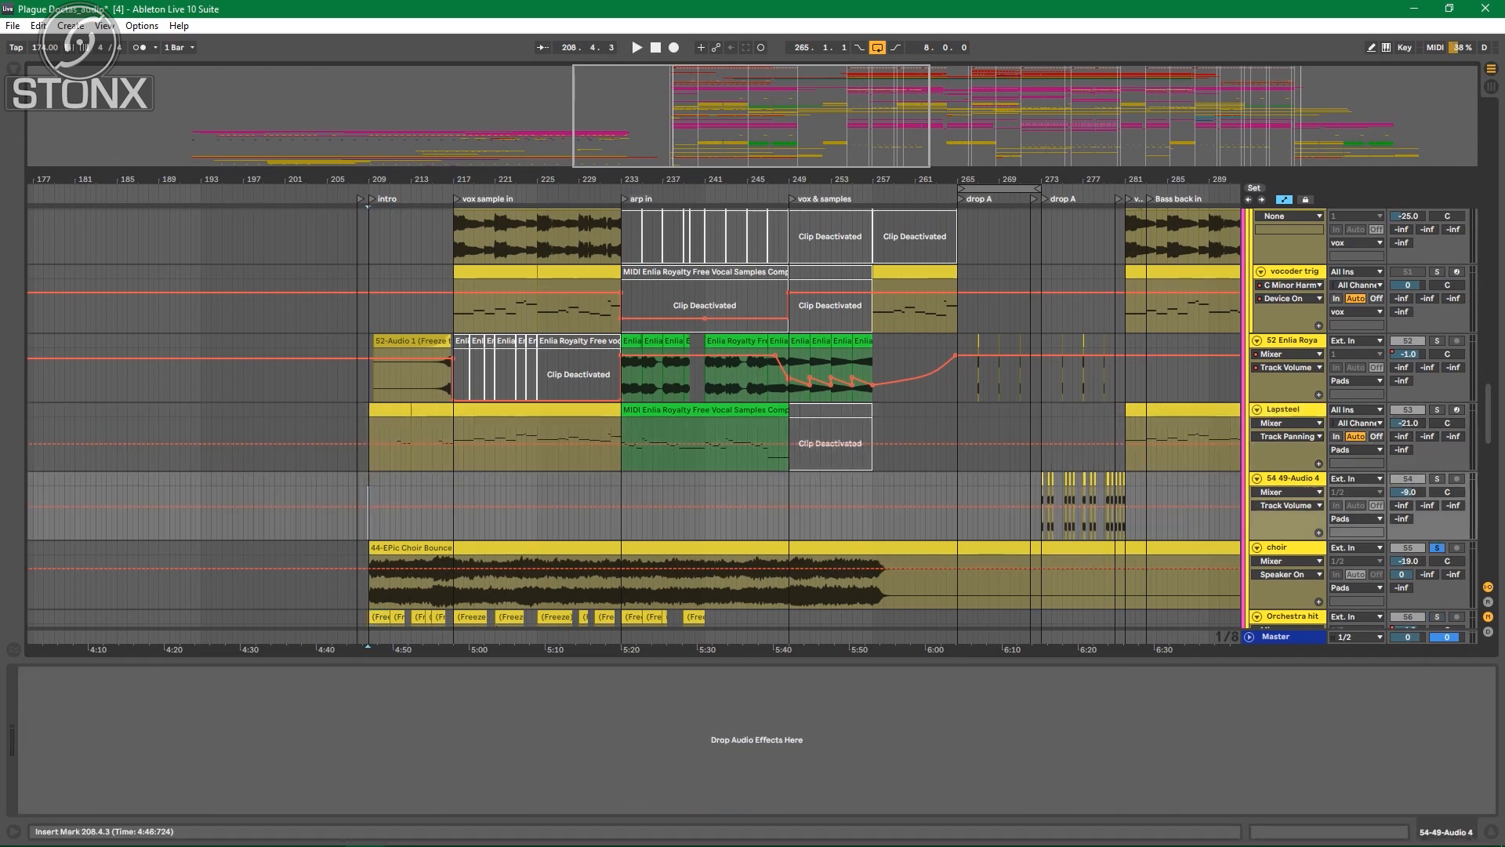
scroll(634, 426, down, 10)
key(space)
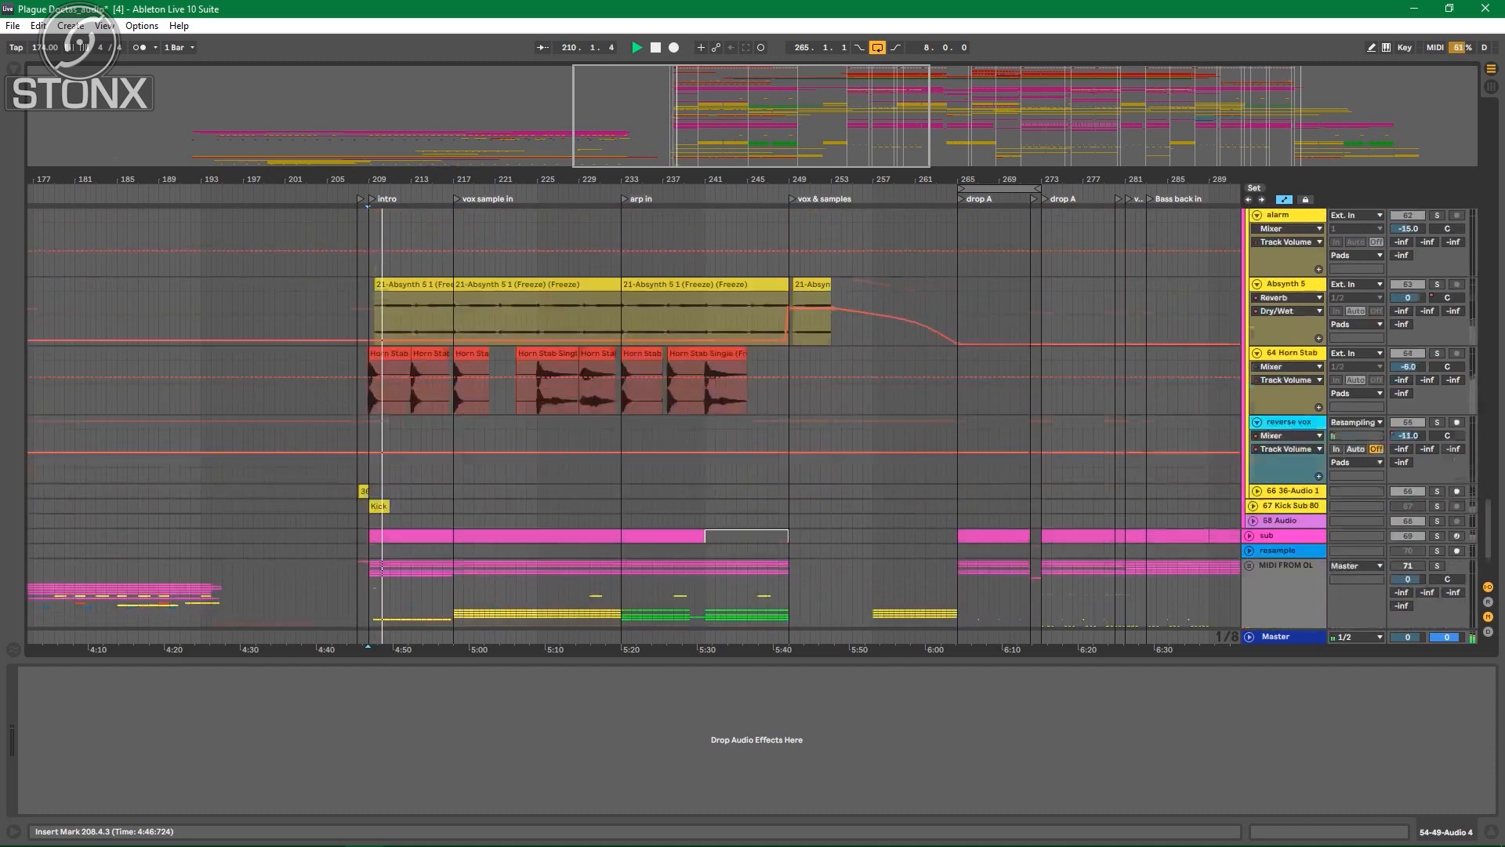
Step: Unfold the Pads group of the old project tracks and find the soloed 106 Colossus MIDI track
scroll(633, 425, down, 3)
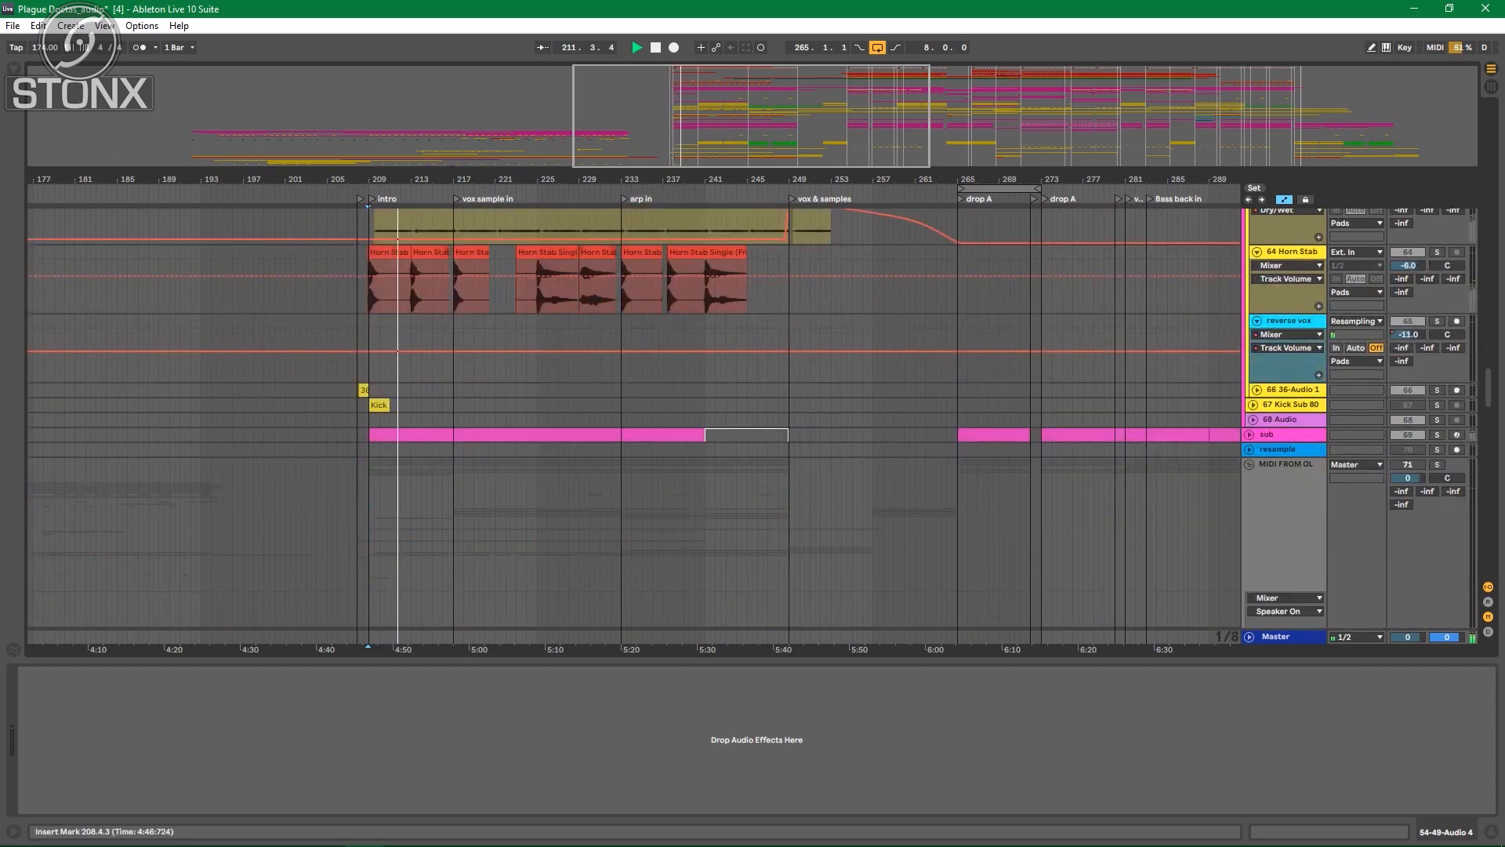
scroll(633, 425, down, 12)
scroll(633, 426, down, 10)
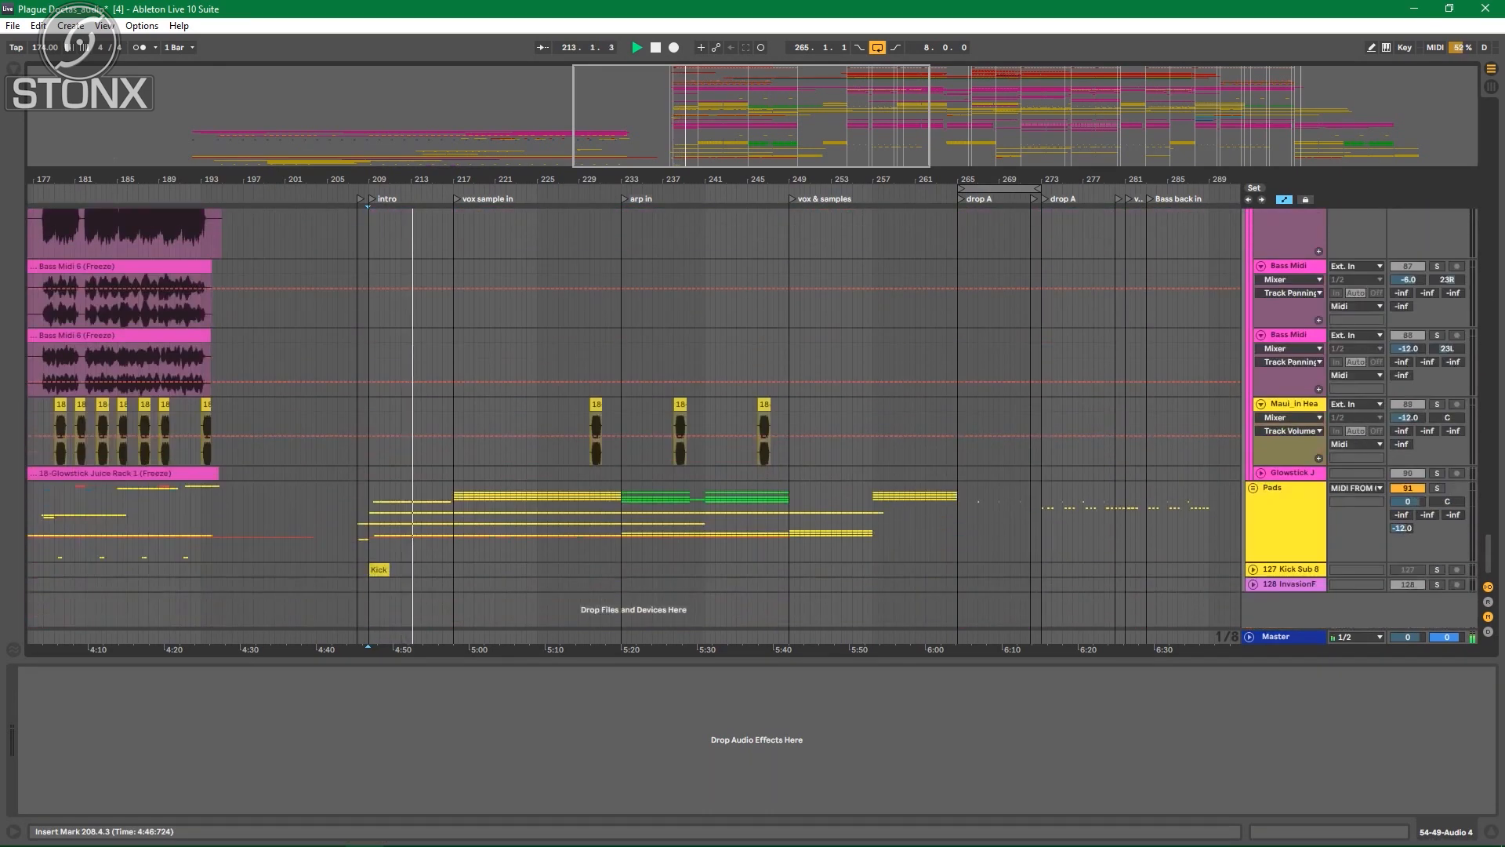
click(1253, 487)
scroll(634, 418, down, 12)
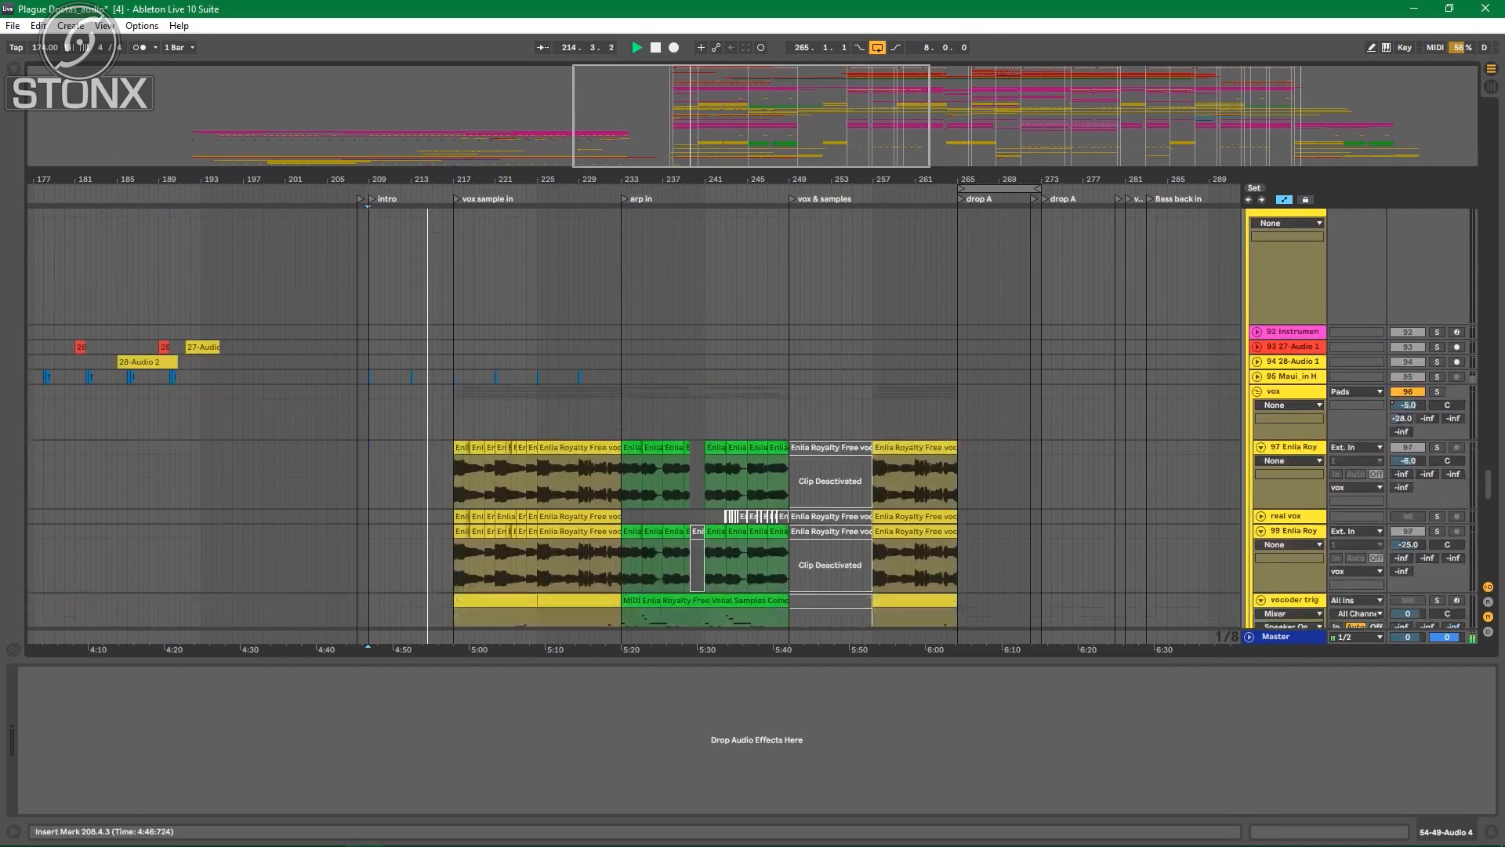
scroll(633, 418, up, 2)
scroll(633, 426, down, 2)
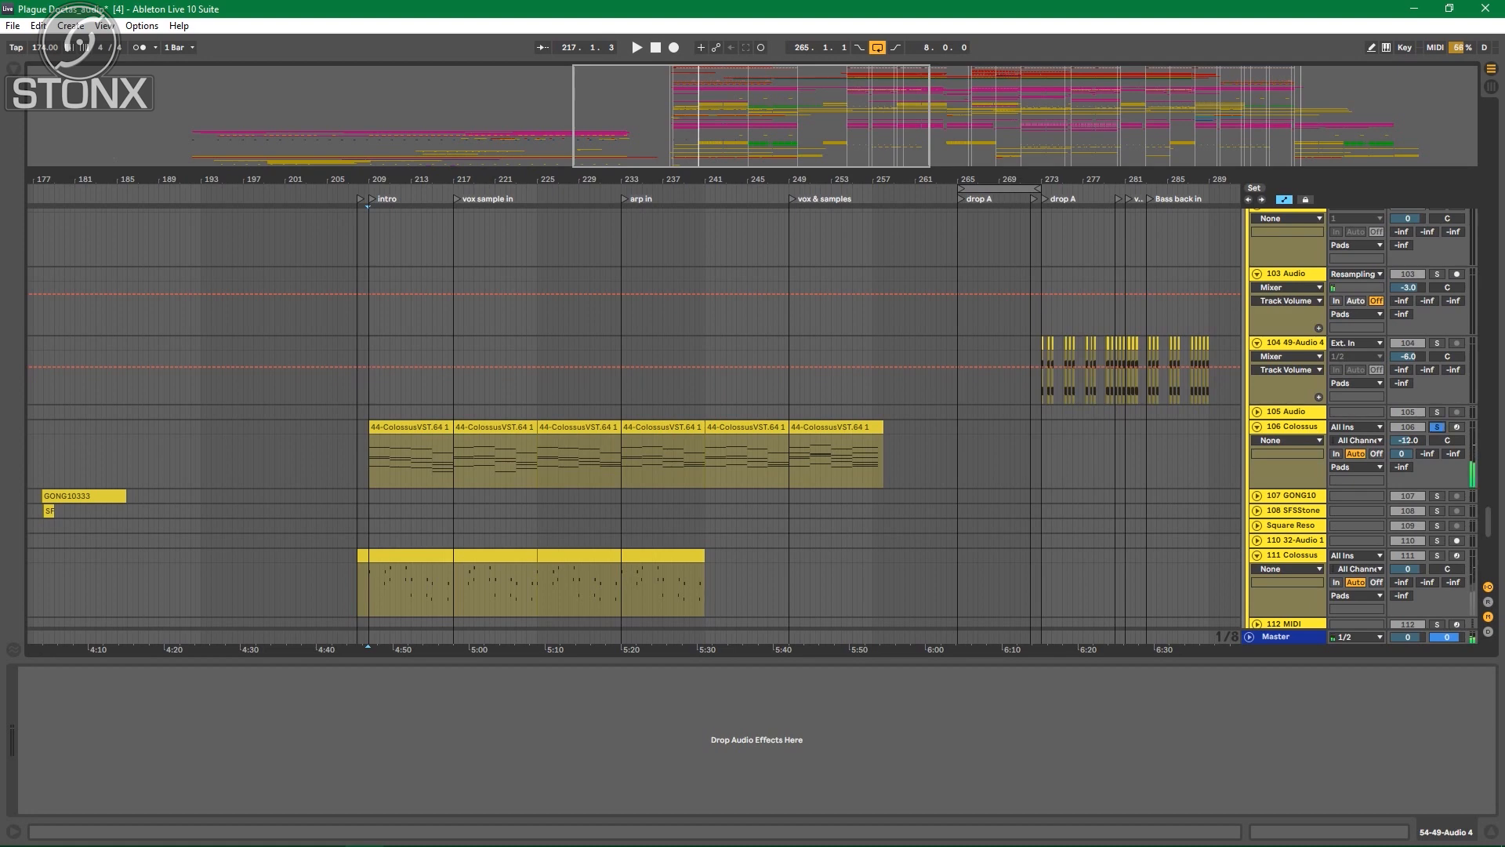
Step: Consolidate the six Colossus clips from the intro to "vox & samples" into one clip and play it
click(836, 427)
shift+click(411, 427)
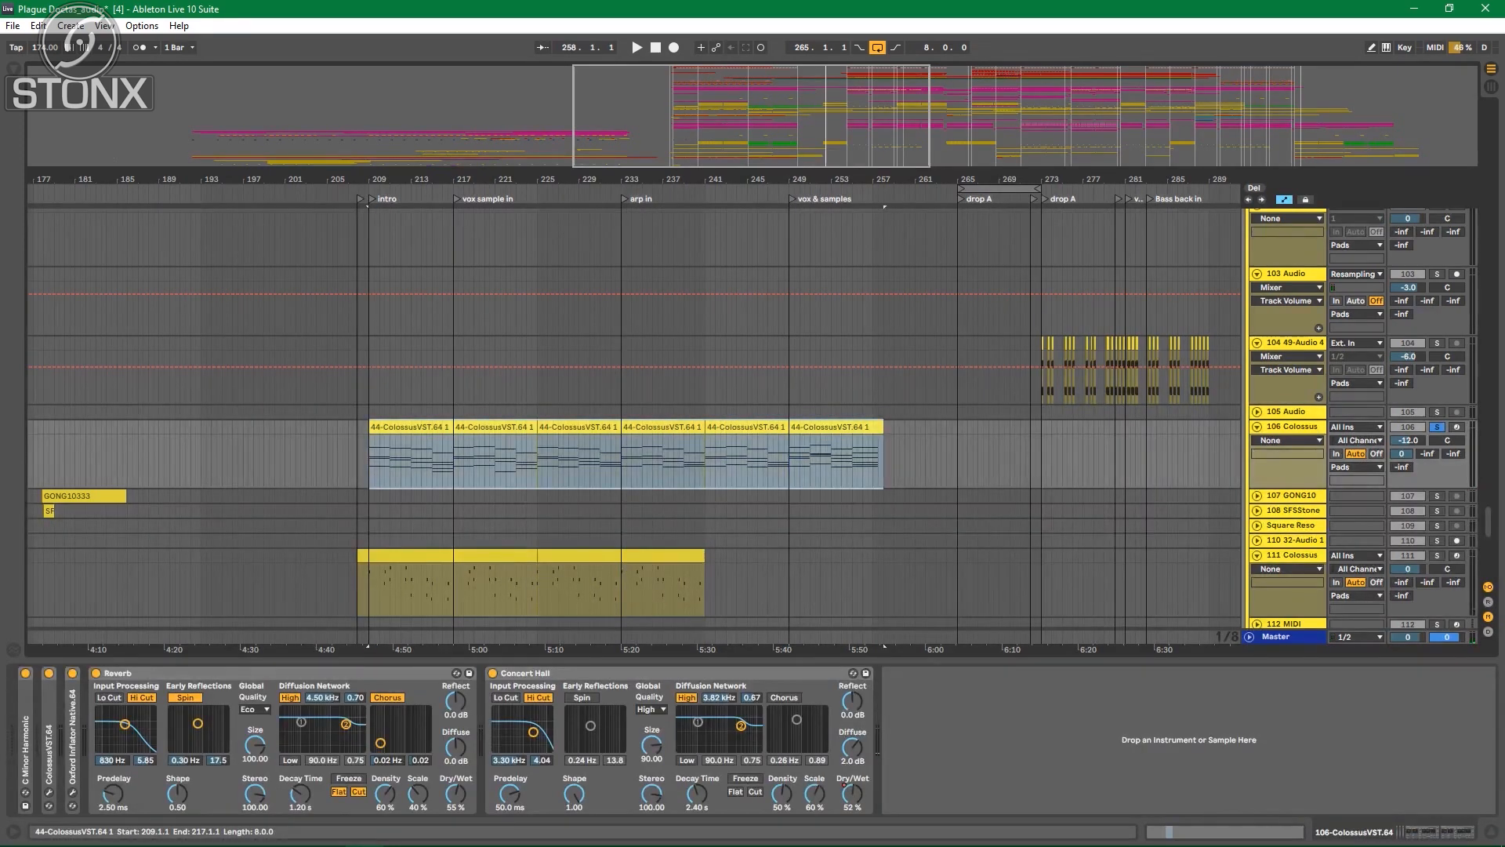
key(ctrl+j)
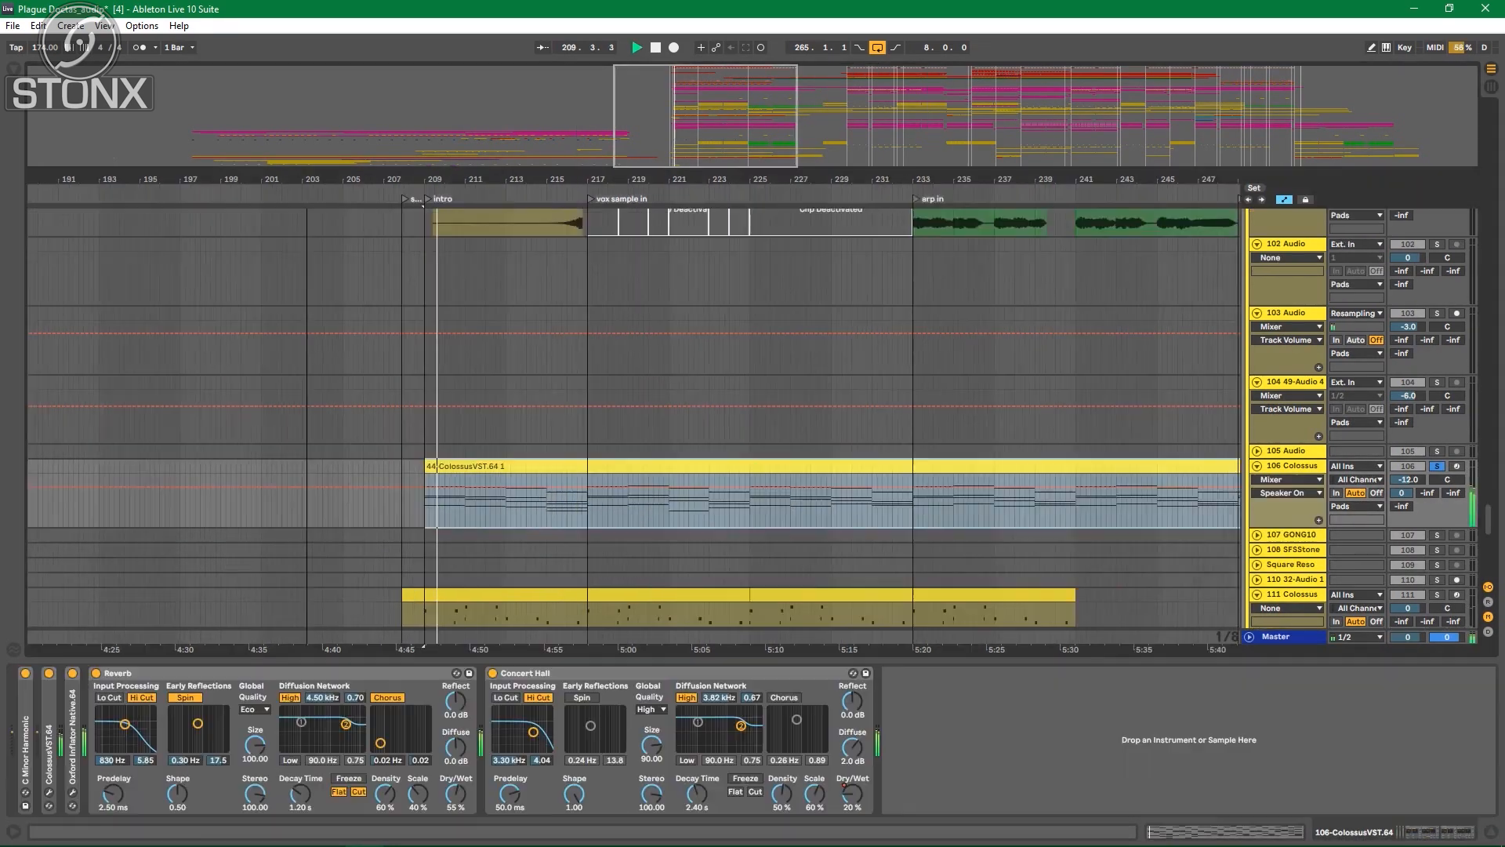
scroll(314, 462, up, 1)
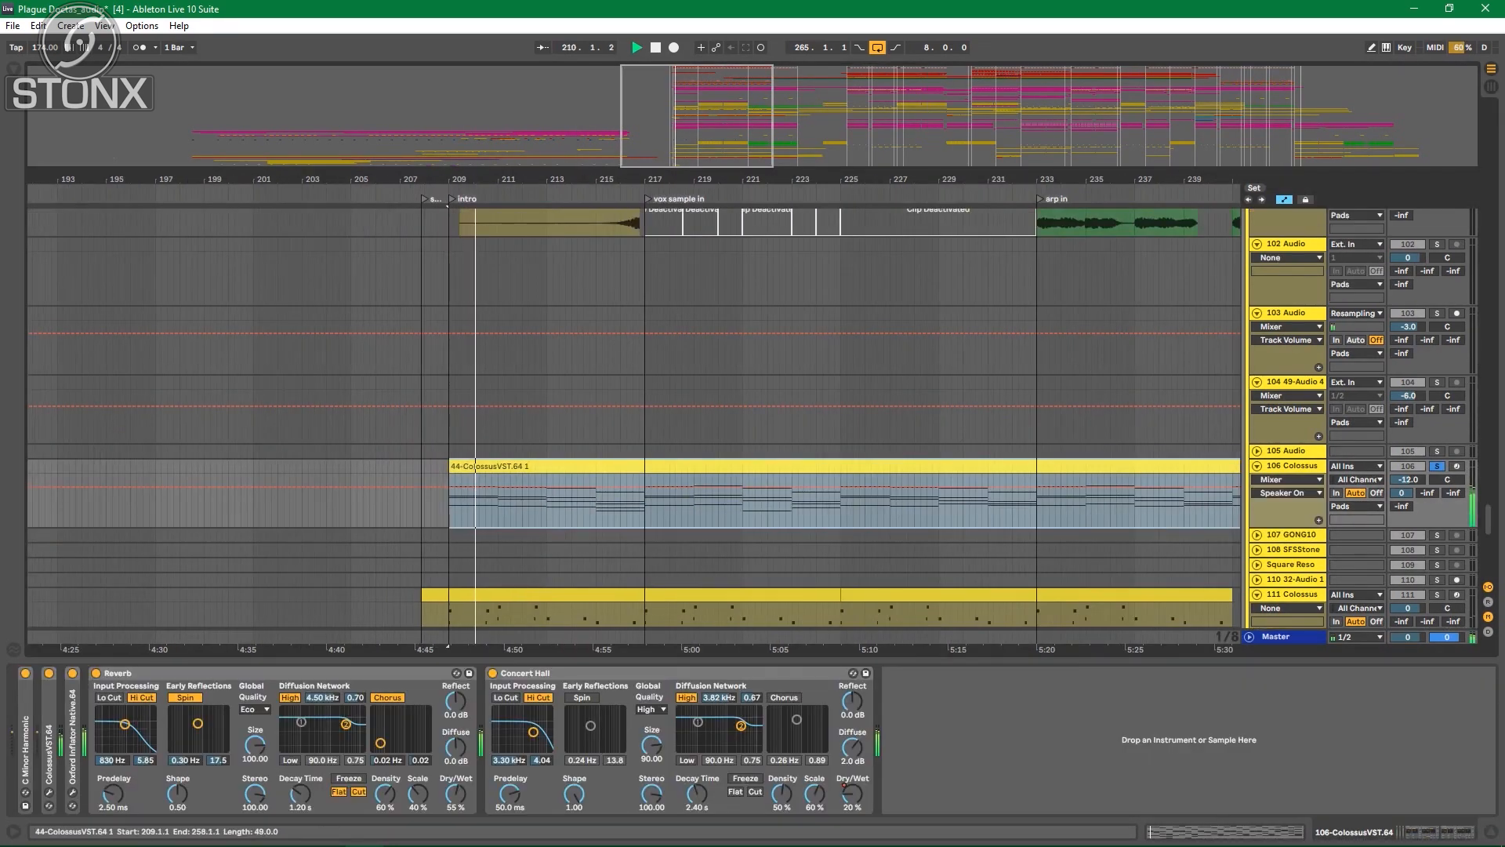
Step: Review the notes of the consolidated Colossus clip during playback, then stop and return to the device chain
double_click(517, 465)
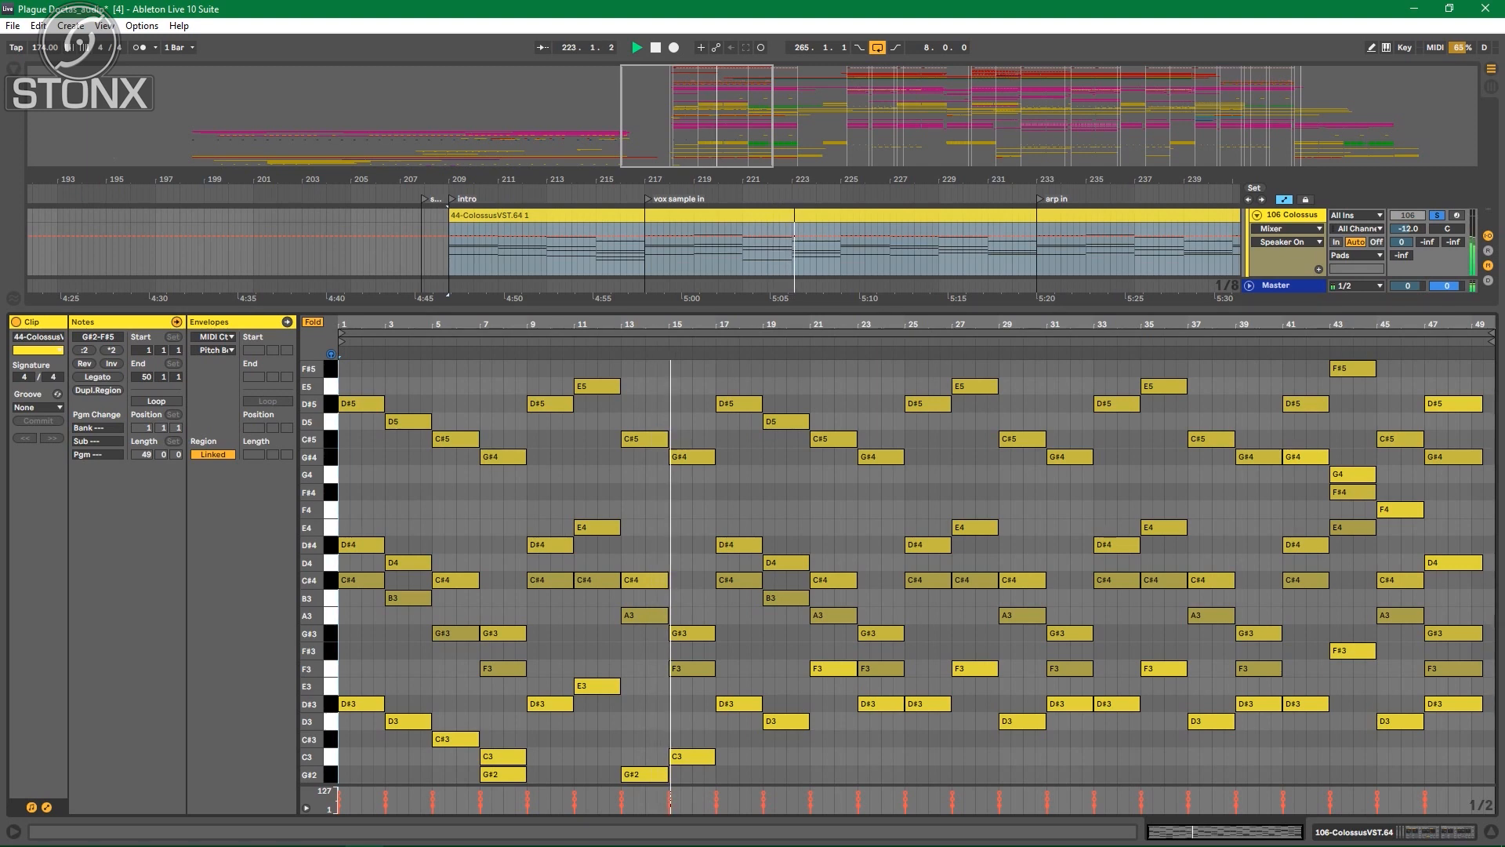
drag(706, 310, 705, 421)
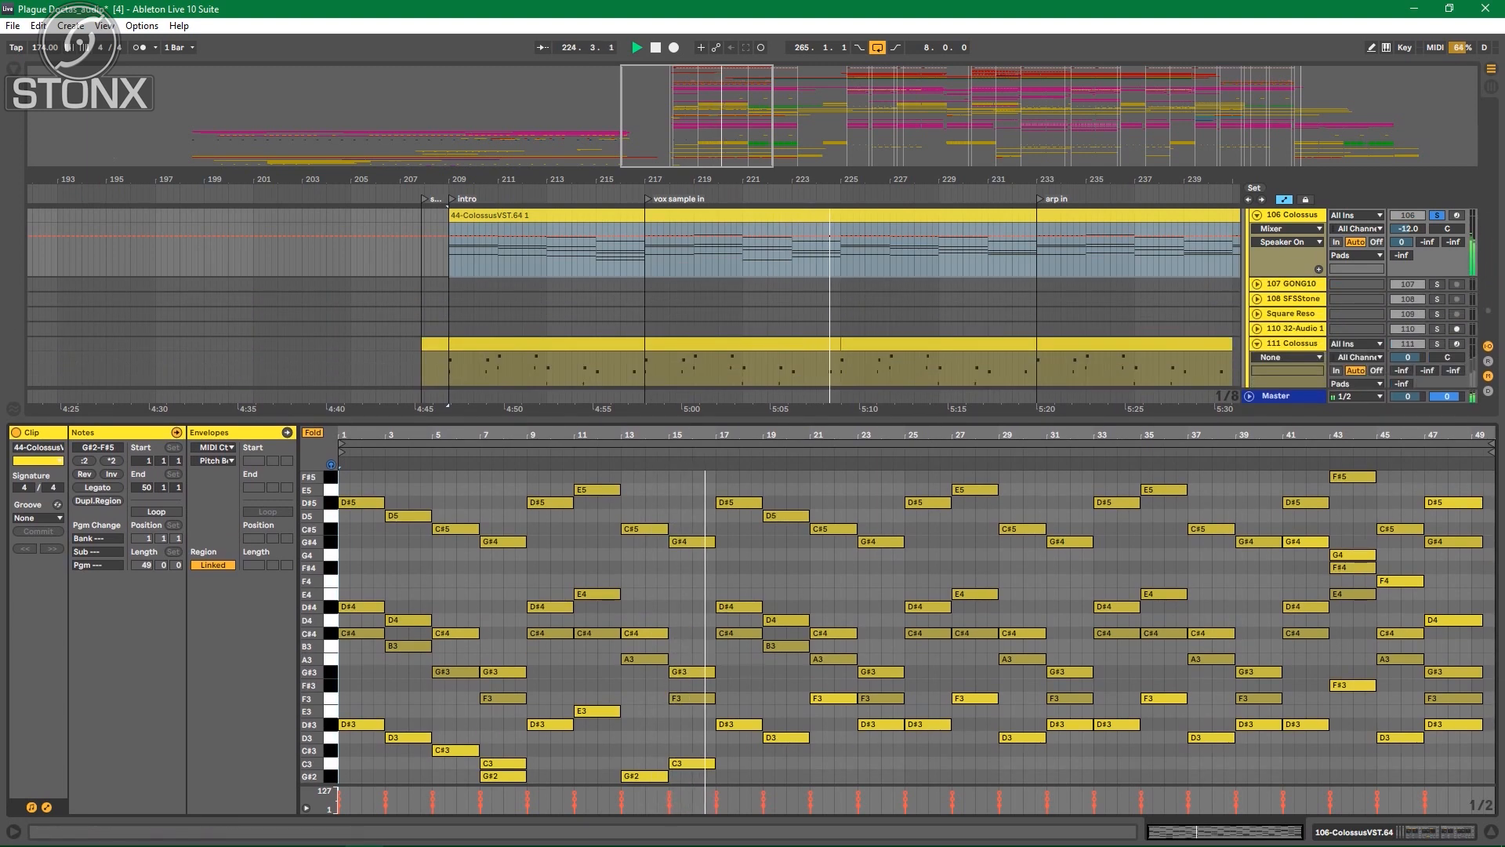
key(space)
key(shift+Tab)
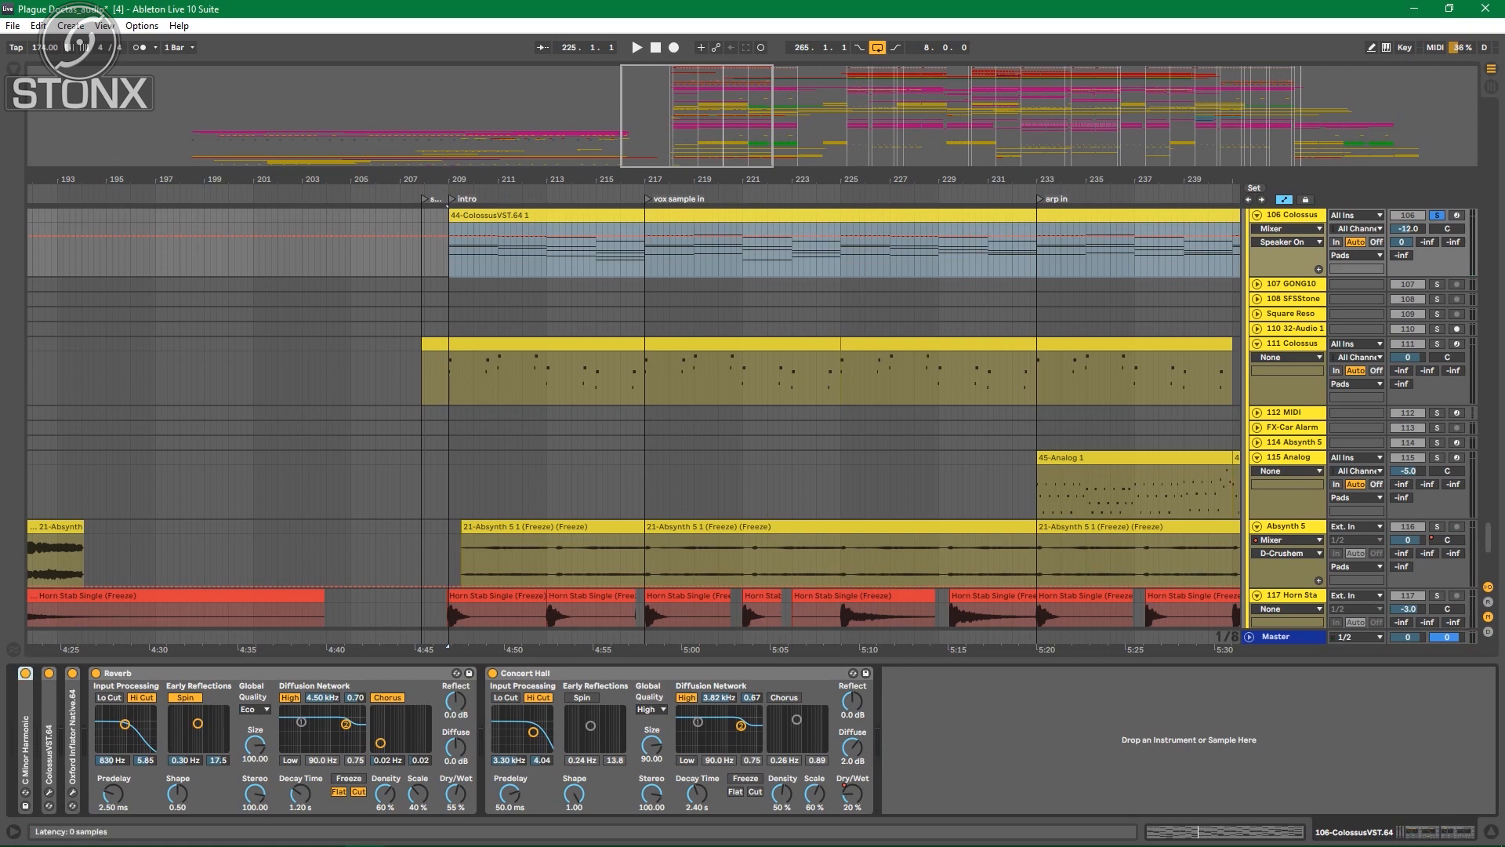
Step: Inspect the C Minor Harmonic scale and the Colossus choir patches, playing the clip with Men from Manilla soloed
double_click(25, 745)
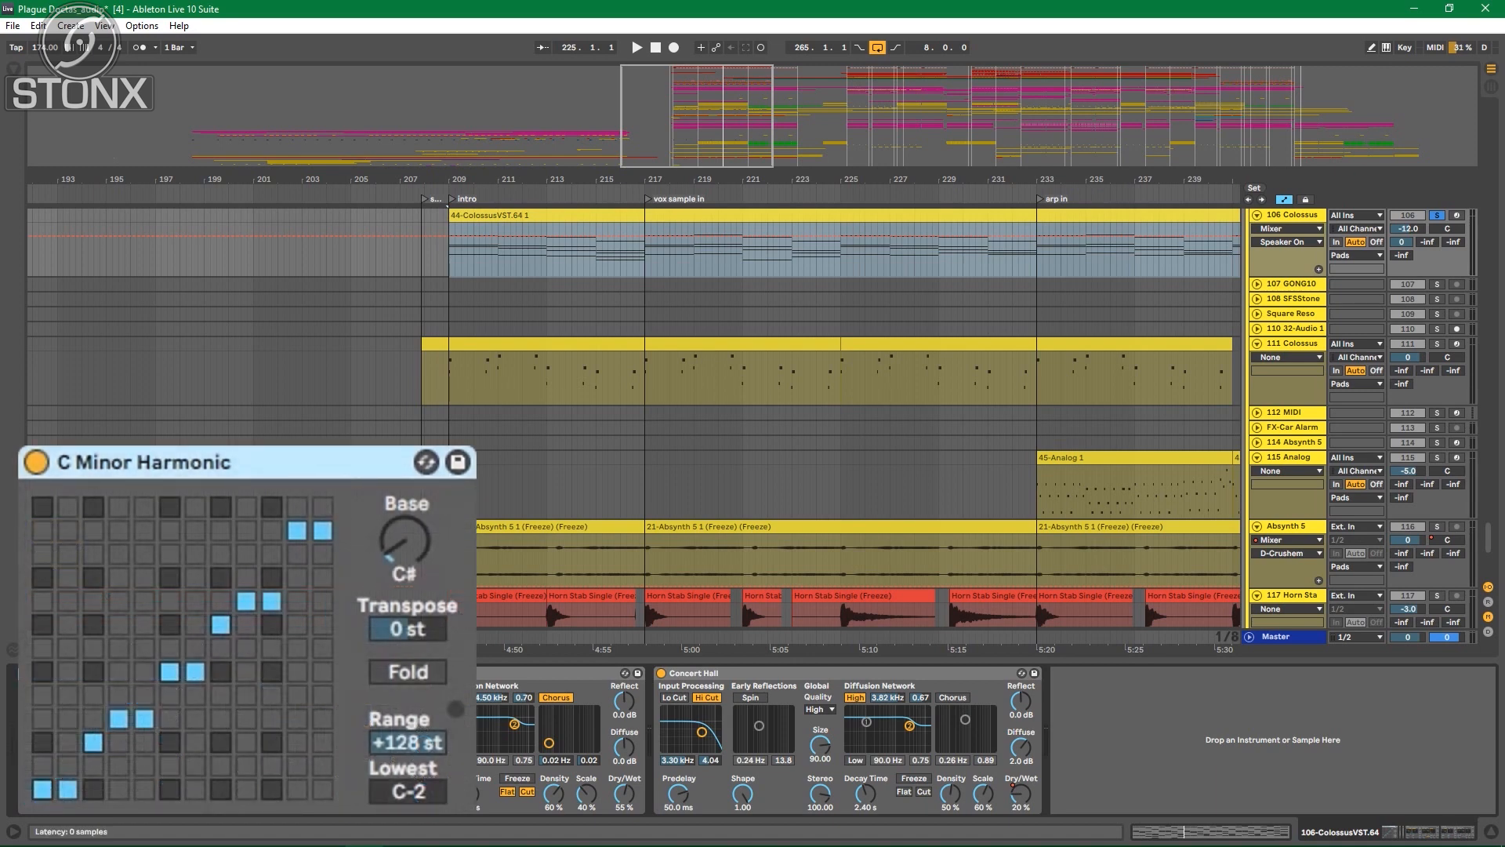
click(242, 673)
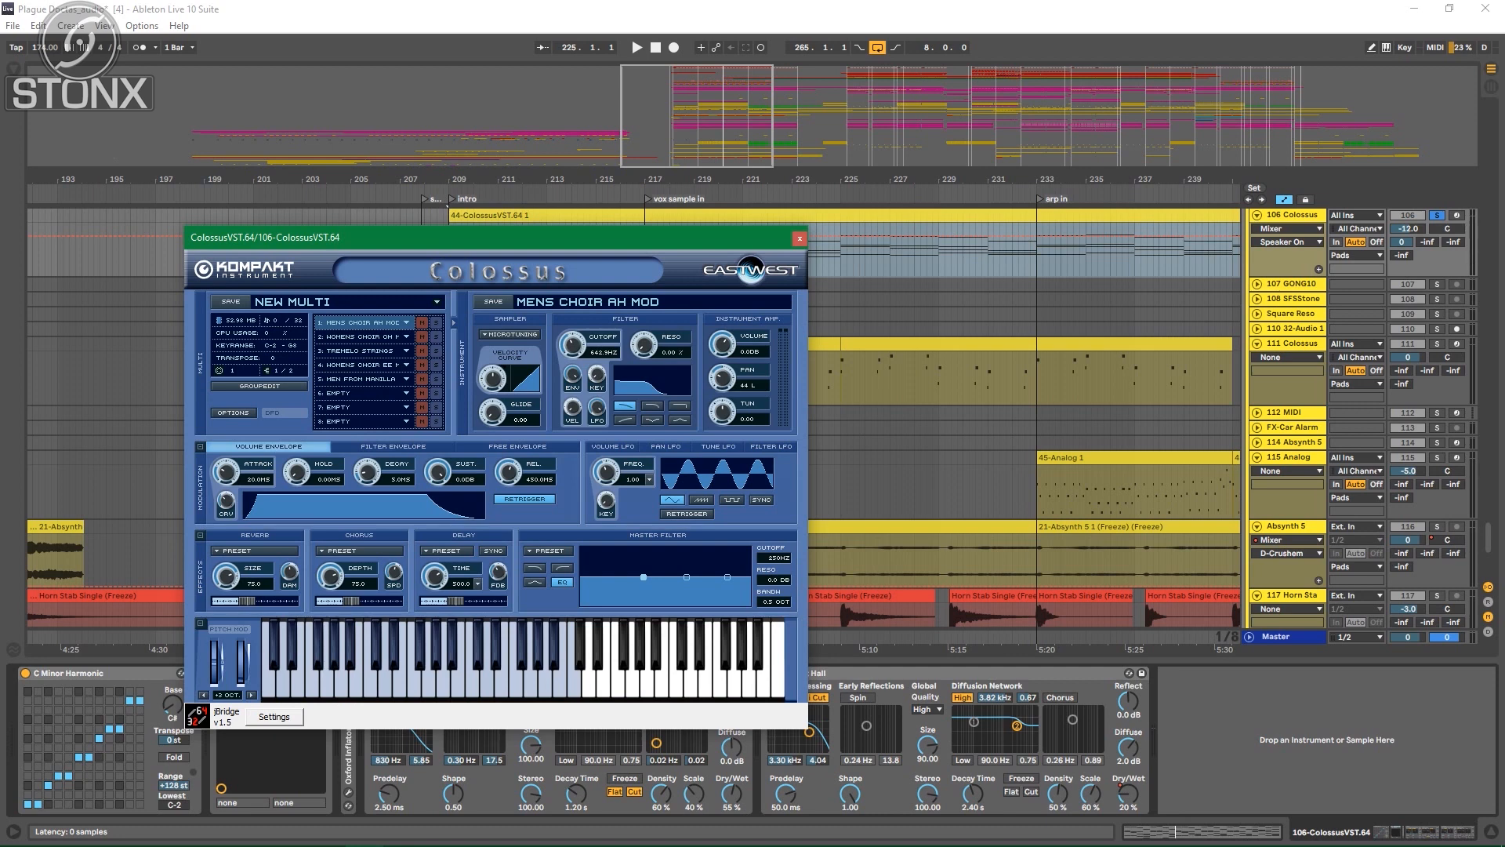
key(space)
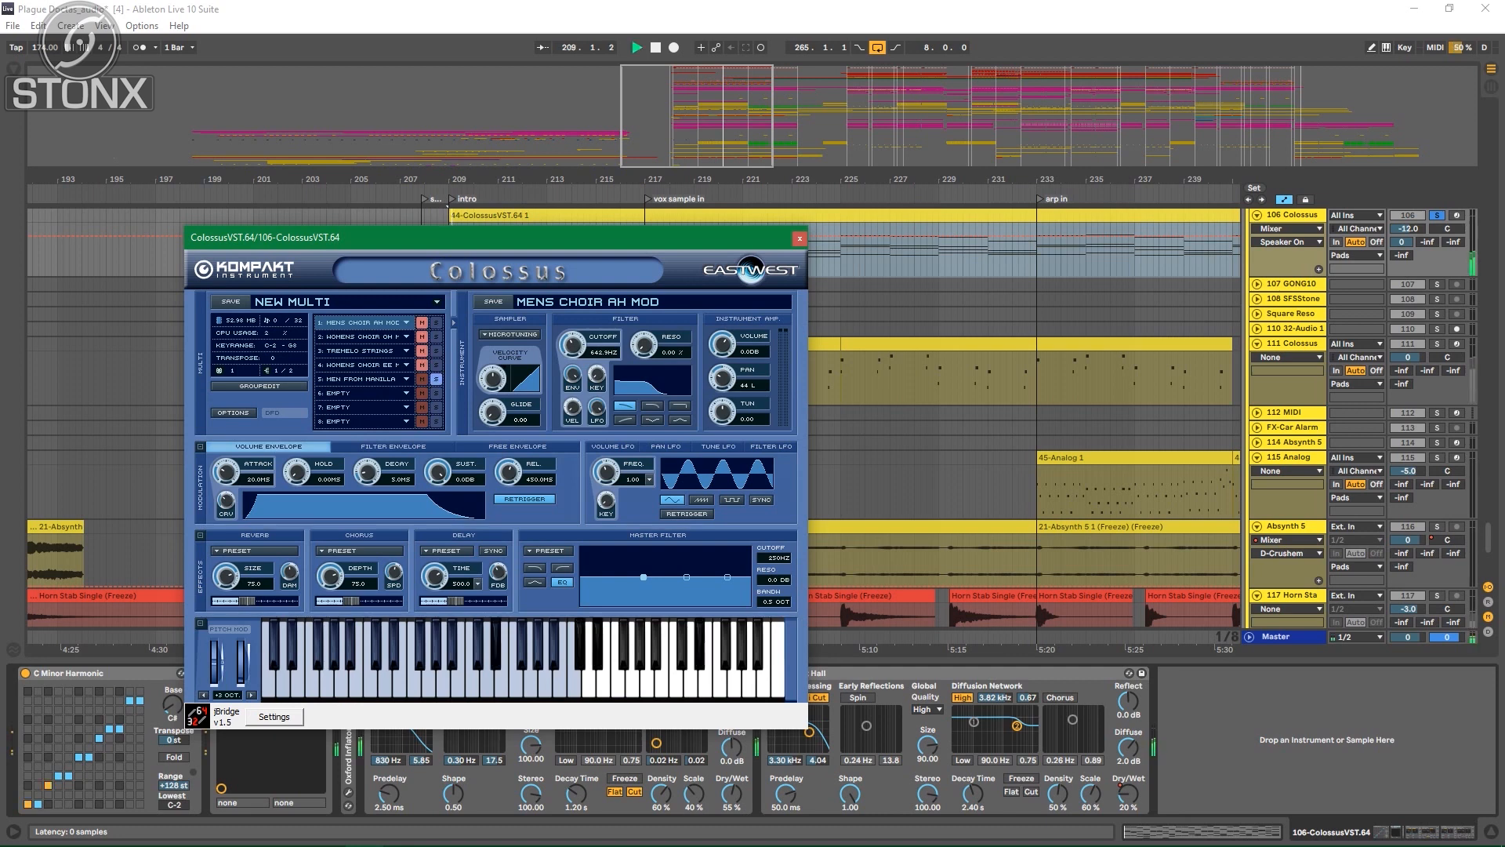
click(800, 238)
Step: Go back up from the old project tracks to the main Pads group while the Colossus choir plays
scroll(841, 235, up, 6)
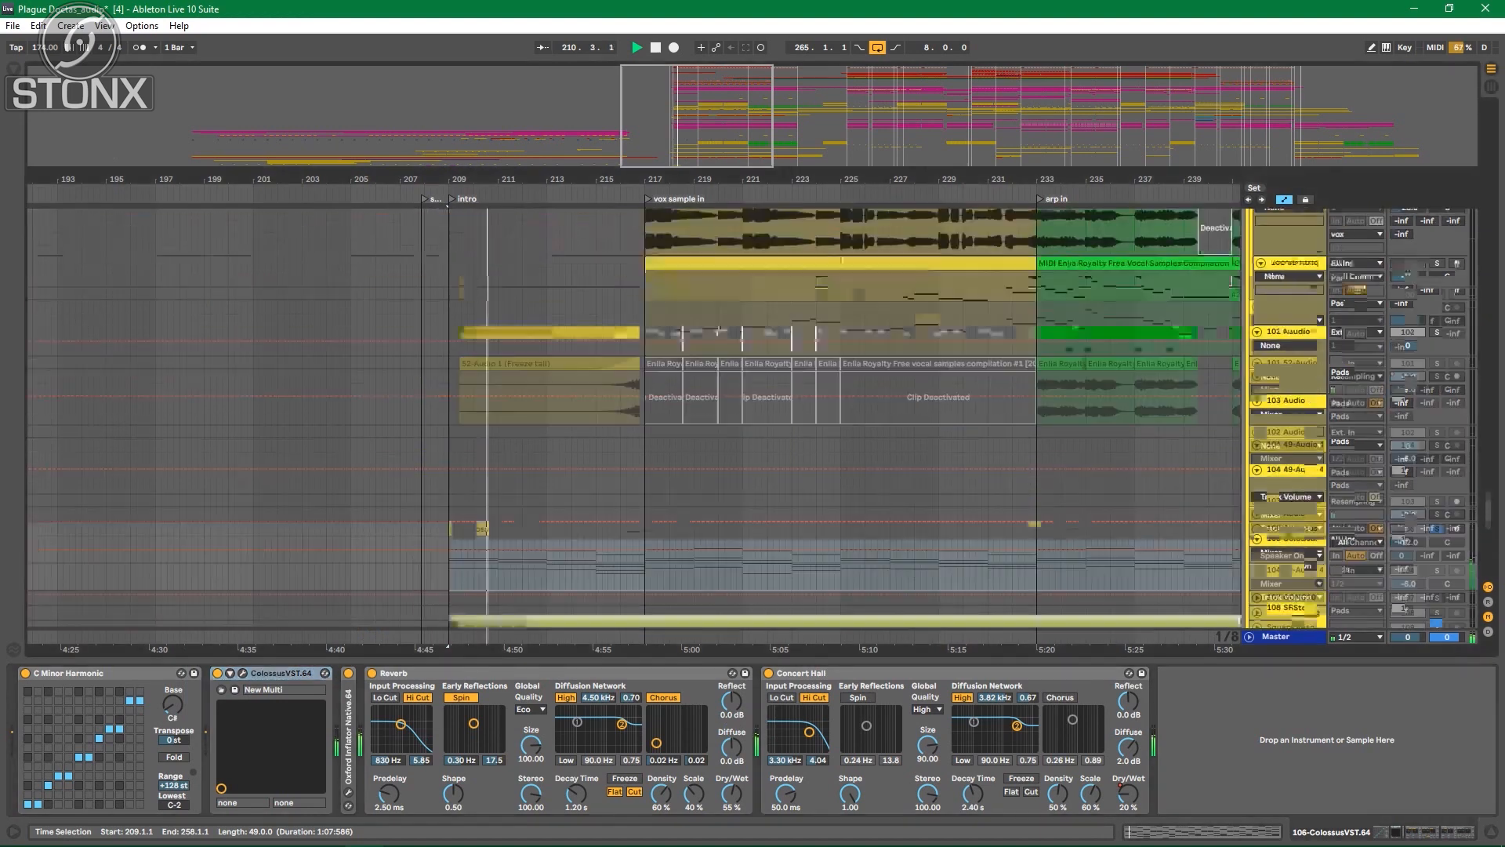
scroll(840, 235, up, 15)
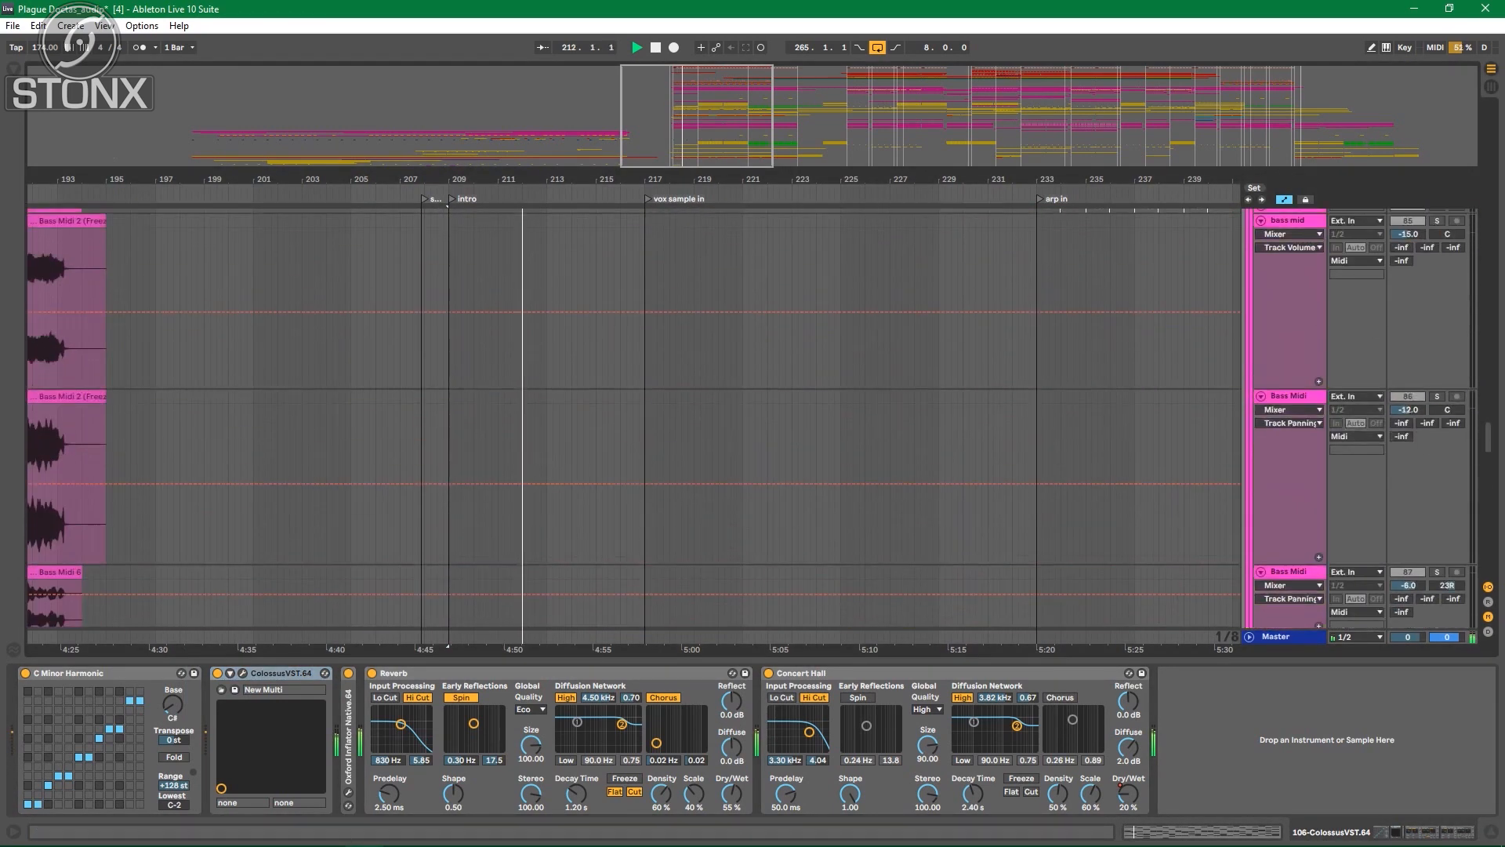
scroll(841, 236, down, 1)
scroll(841, 236, up, 2)
scroll(841, 235, down, 10)
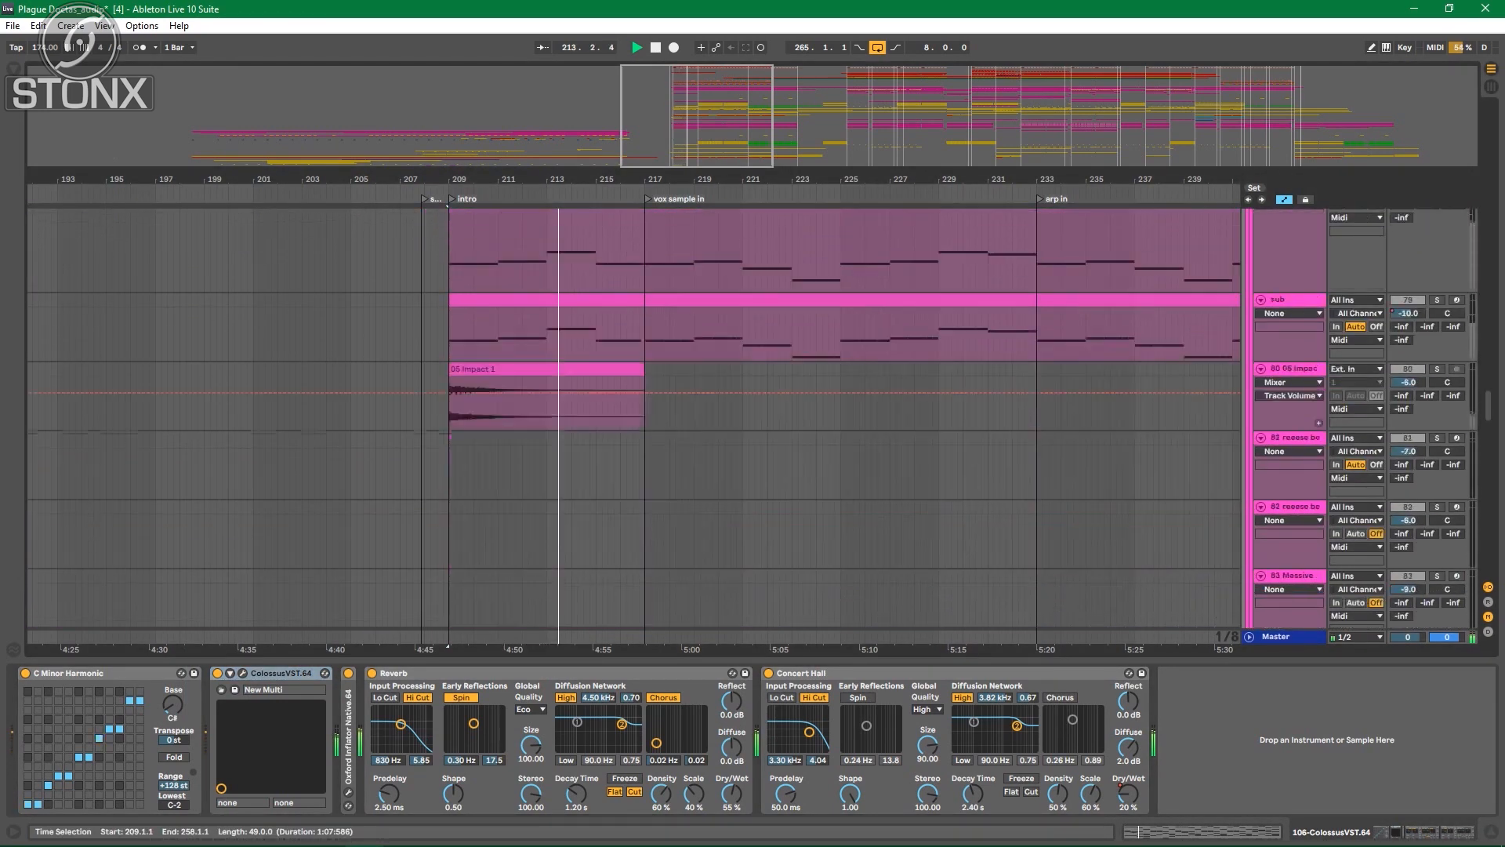
scroll(840, 235, up, 20)
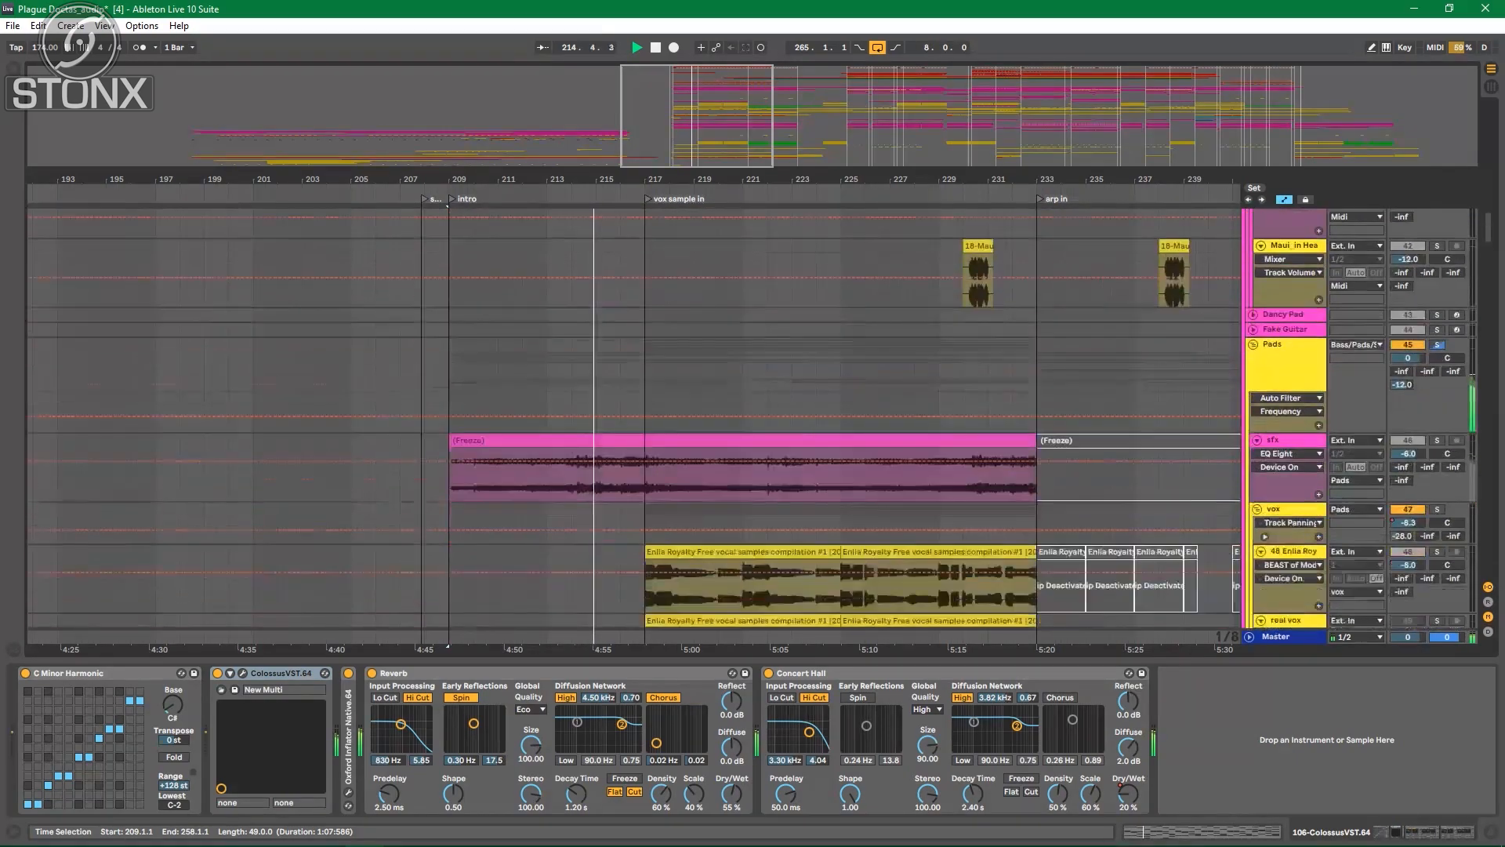
scroll(840, 235, up, 8)
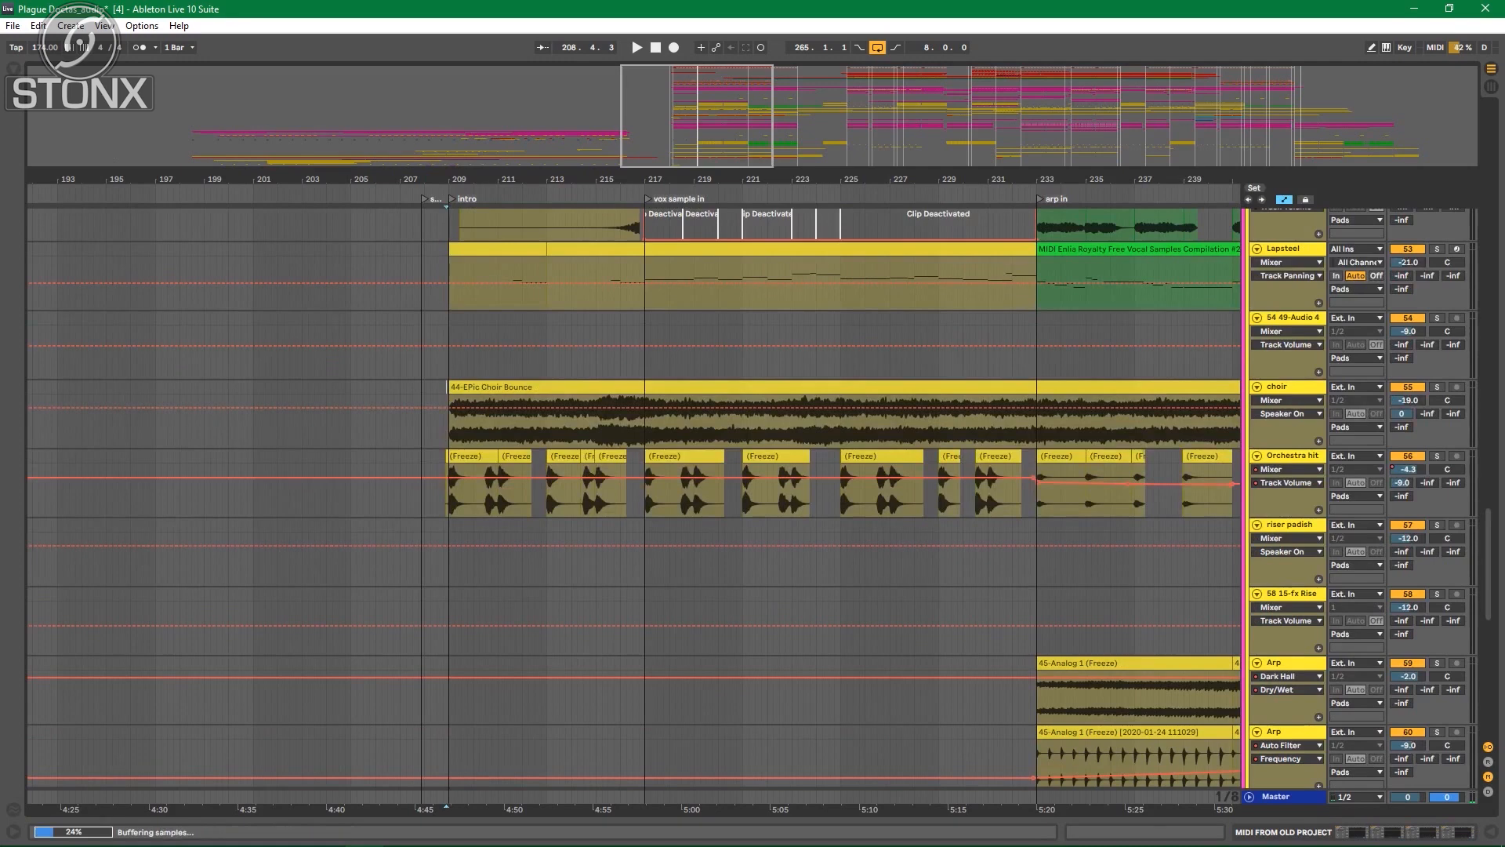
Step: Review the Pads tracks from choir up to vox and focus on the vocal clips in "vox sample in"
click(447, 387)
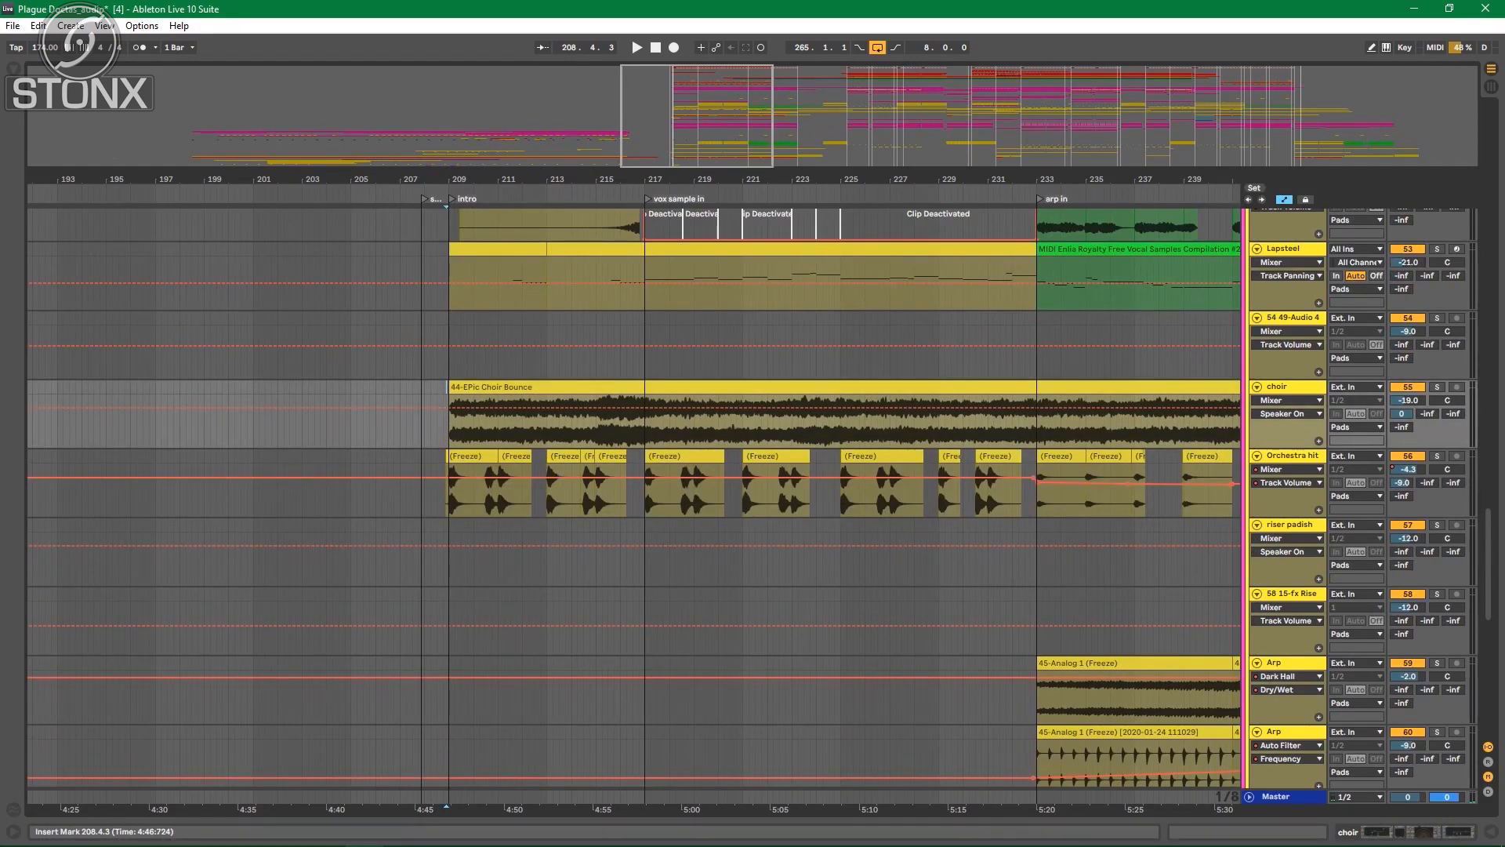
scroll(635, 499, up, 5)
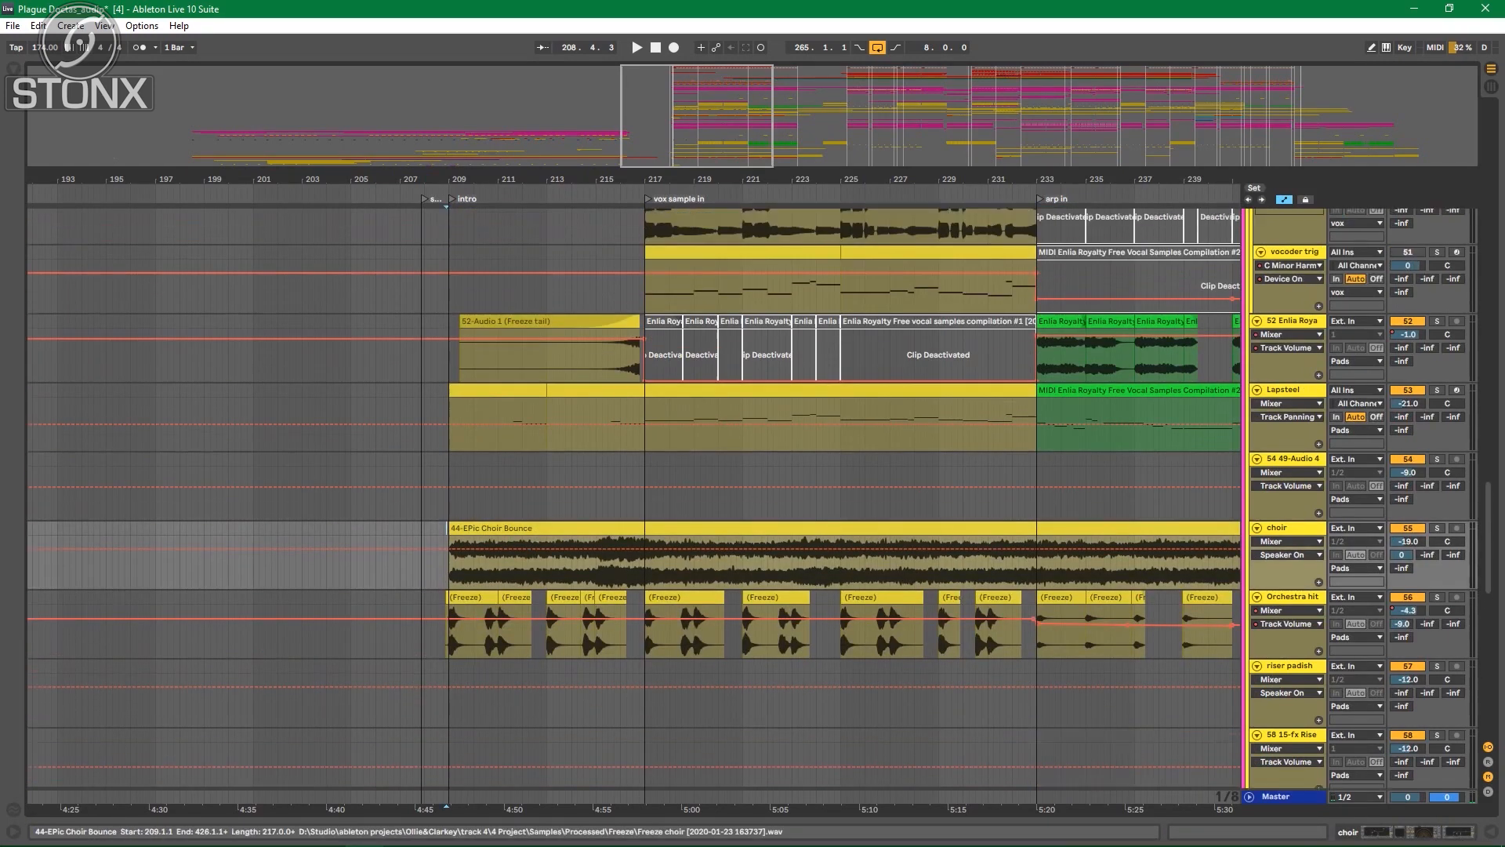
scroll(635, 471, up, 9)
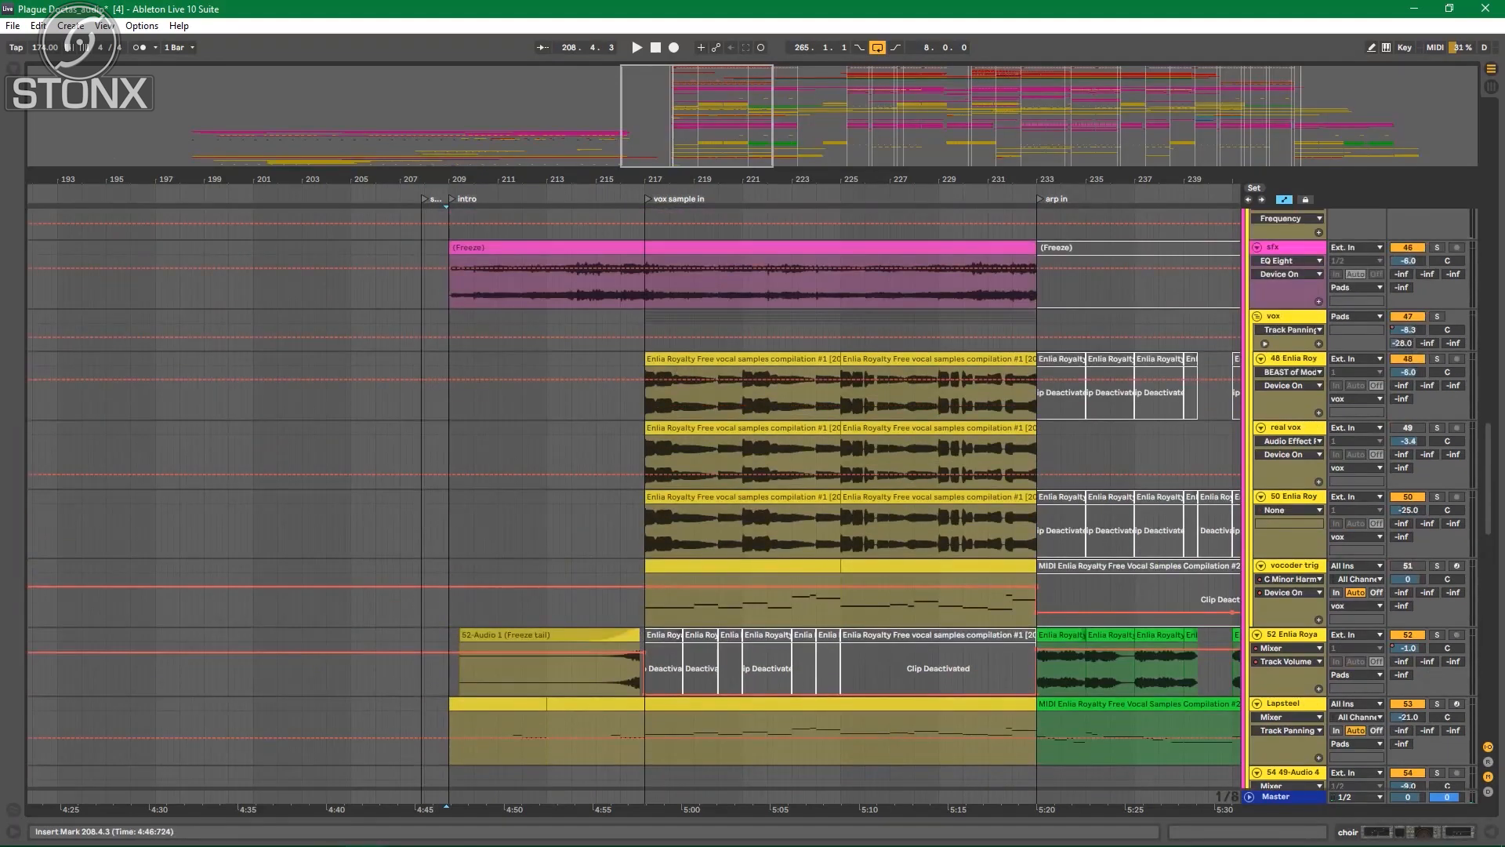
click(636, 456)
drag(751, 179, 509, 275)
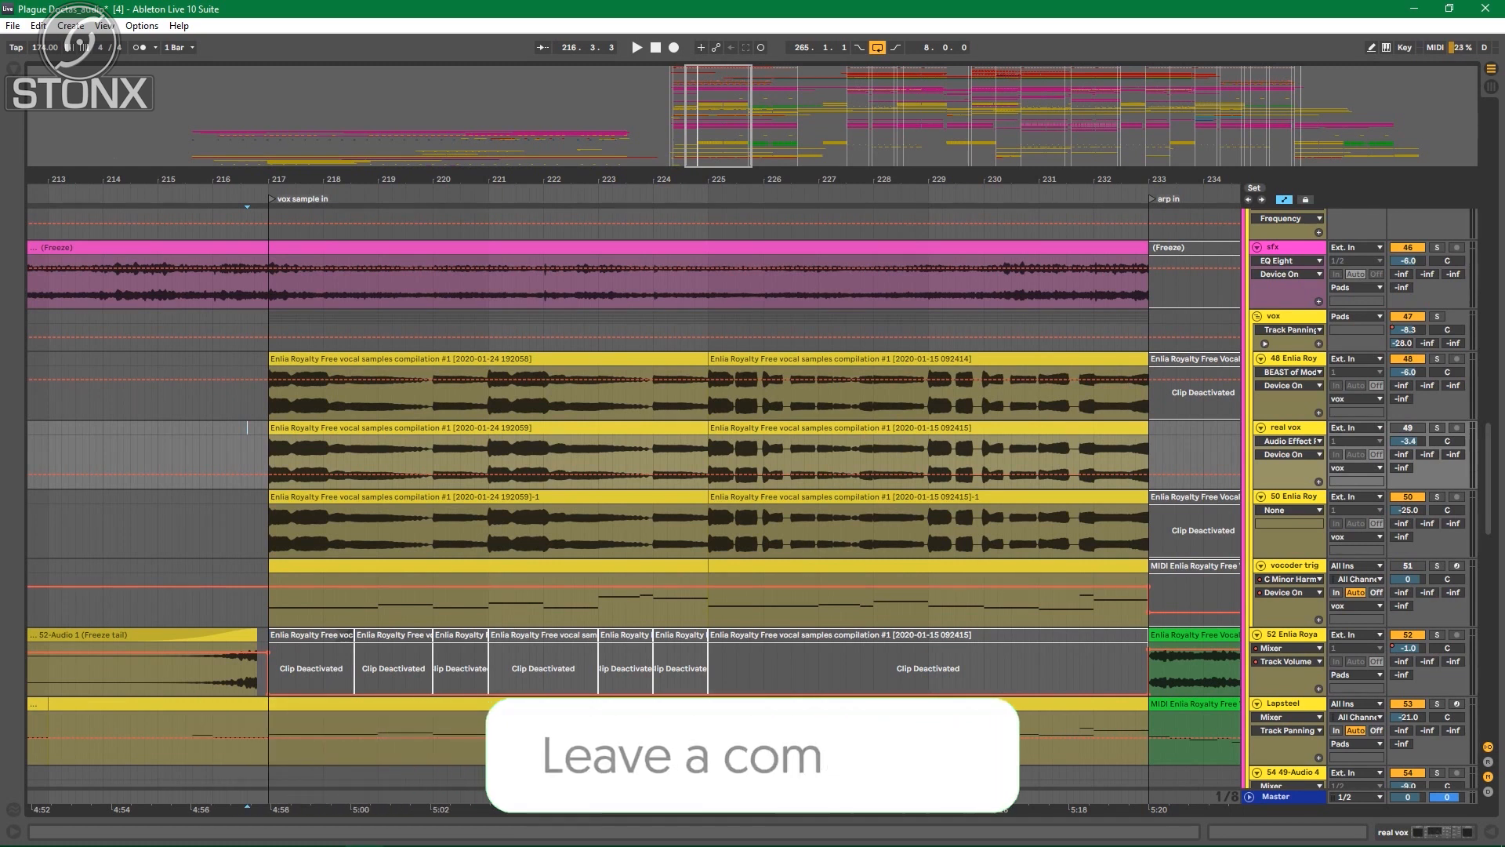
Step: Play the "real vox" track soloed from its first "vox sample in" clip and show its device chain
click(470, 428)
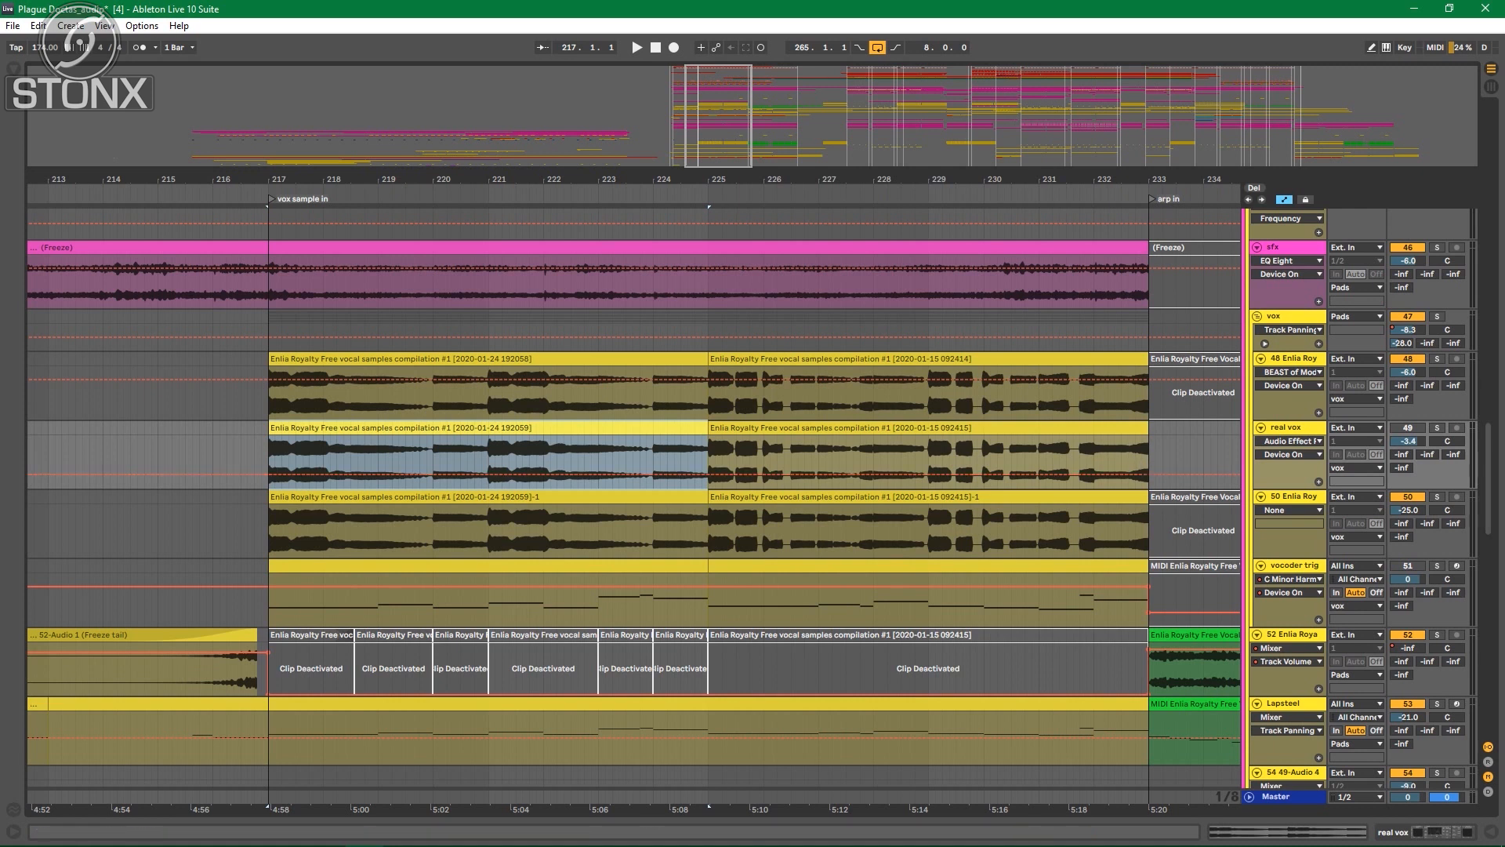
click(1437, 428)
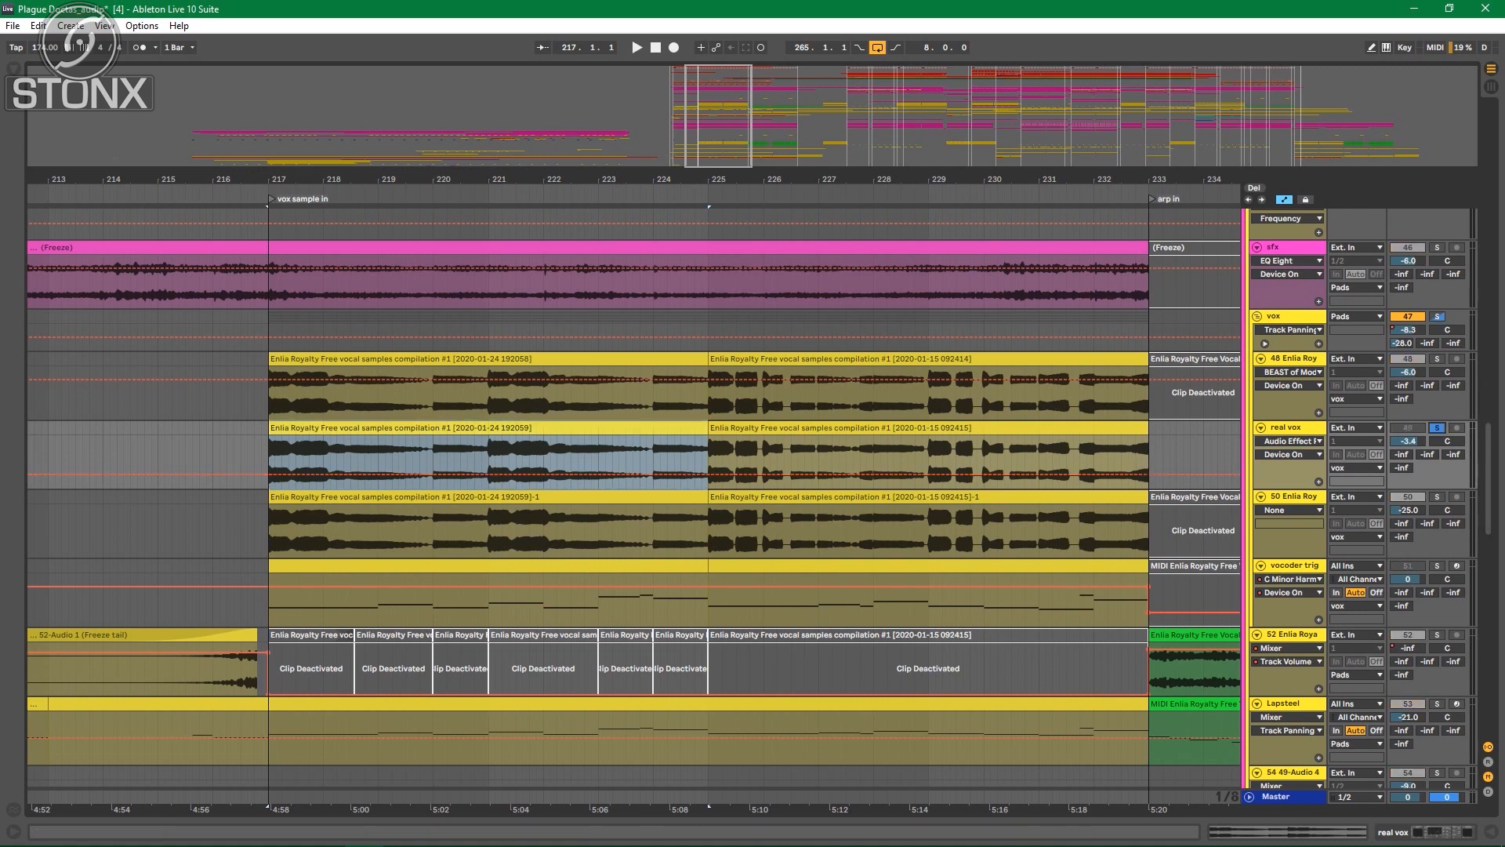
key(space)
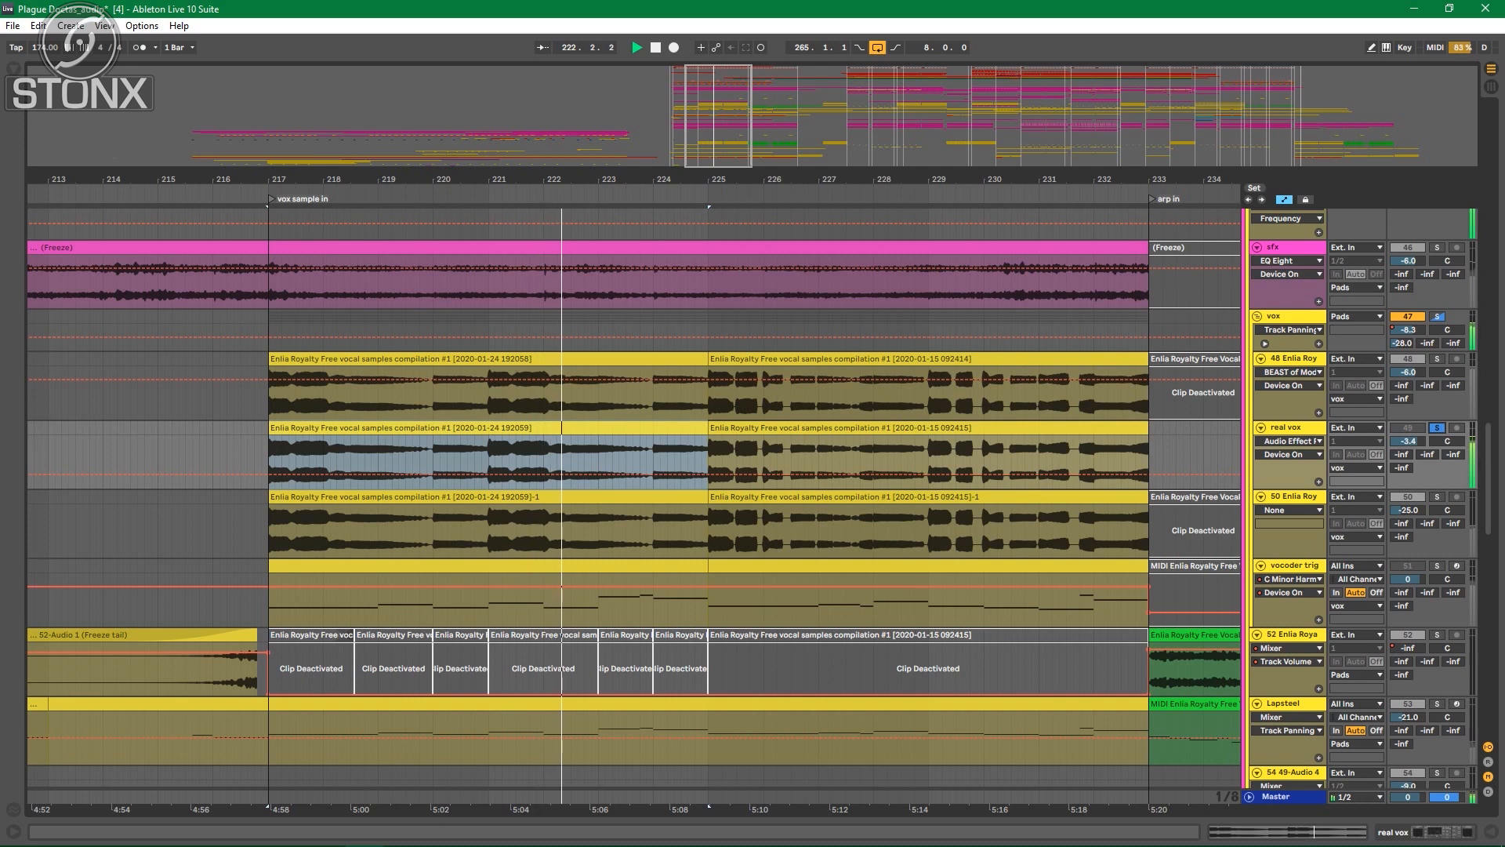
key(shift+Tab)
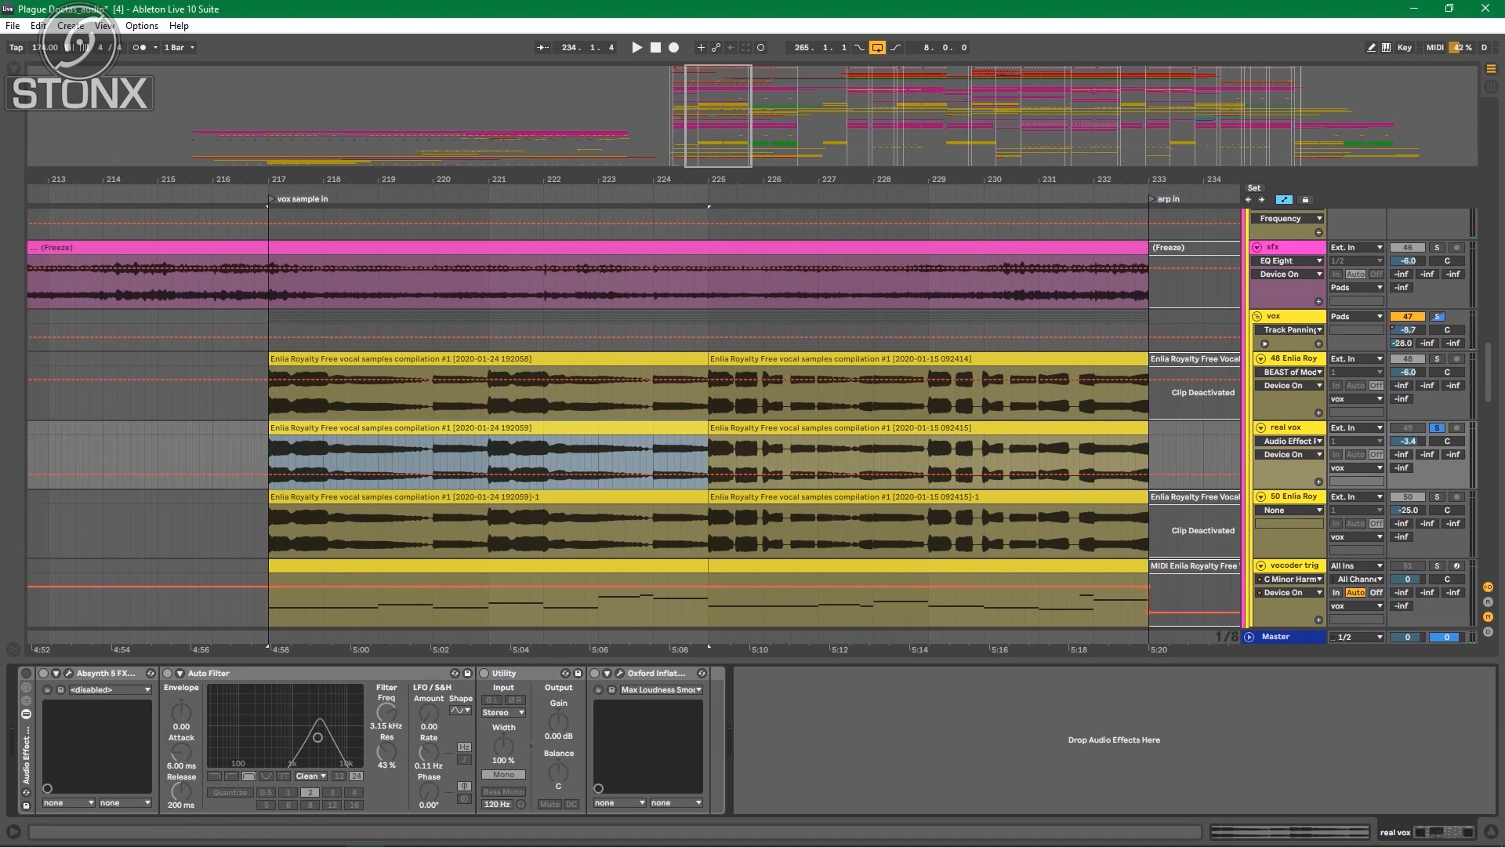
Step: Switch the solo from "real vox" to vocal track 48 and listen to it with its device chain shown
click(1293, 358)
click(1437, 428)
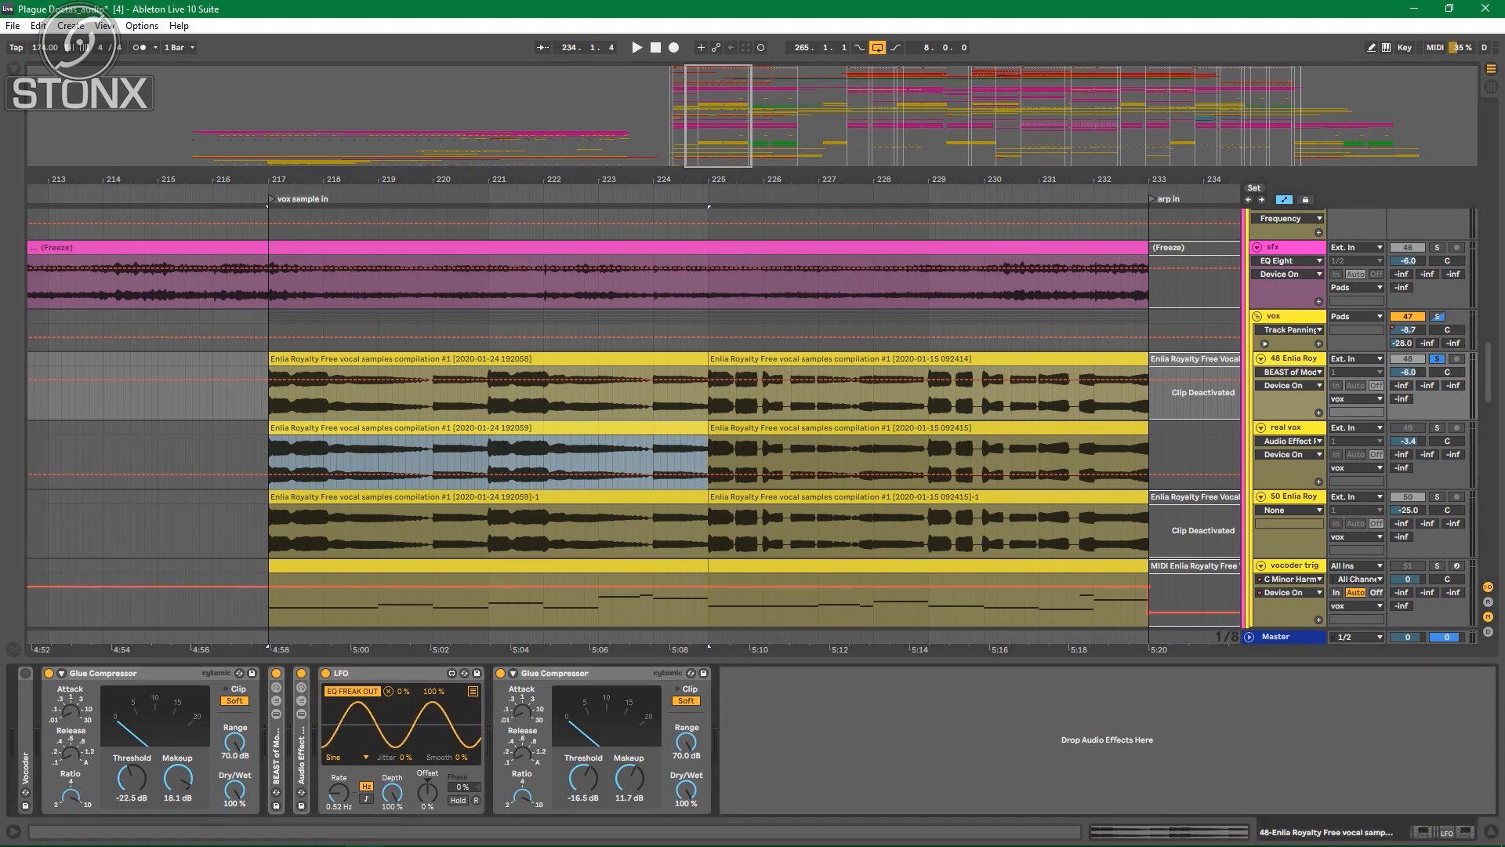
key(space)
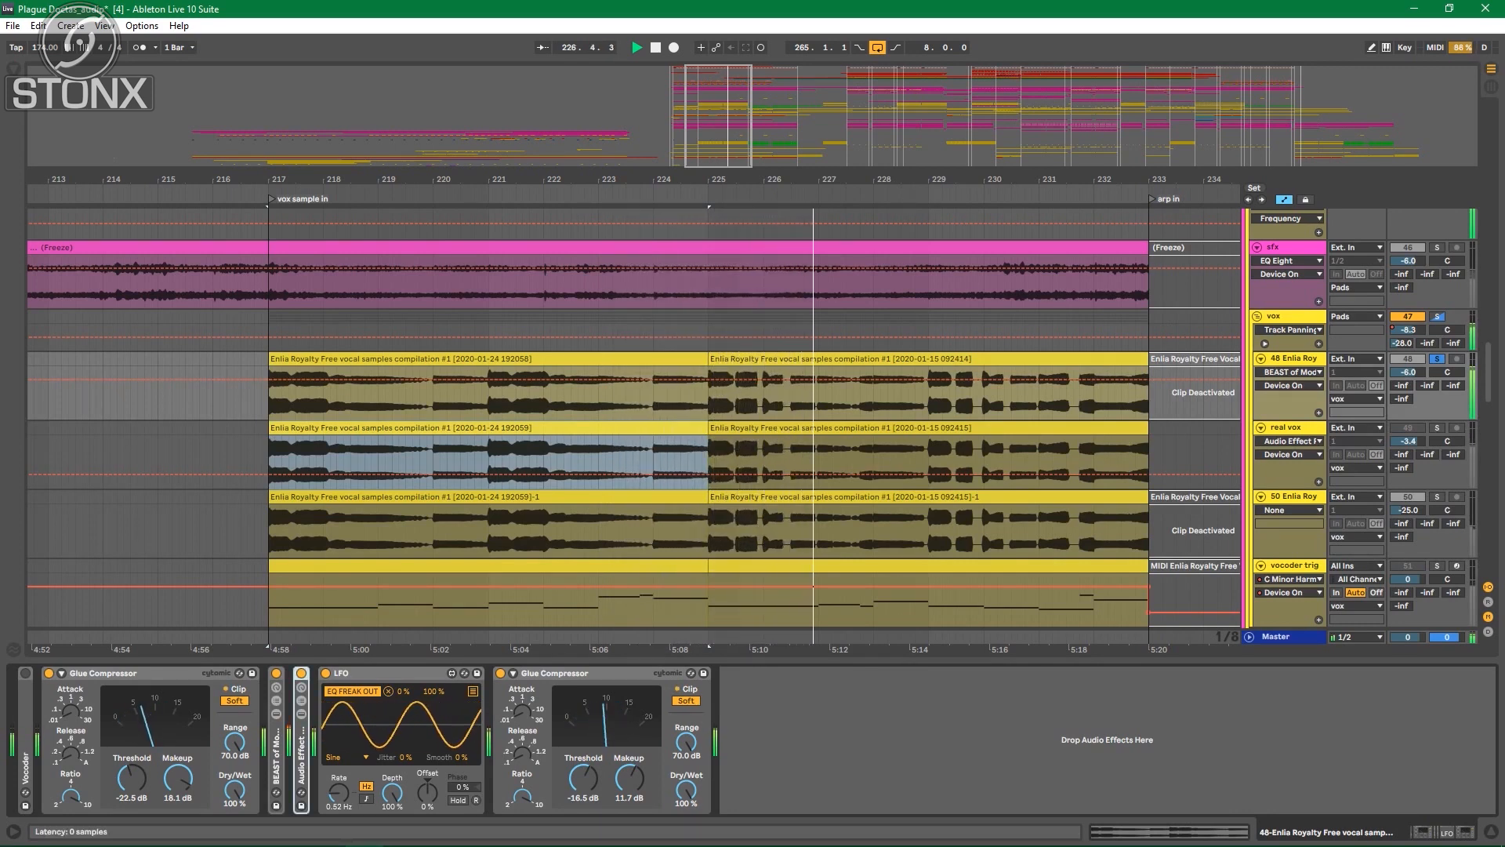
Step: Expand track 48's vocoder Audio Effect Rack and audition its two chains soloed one at a time
double_click(301, 753)
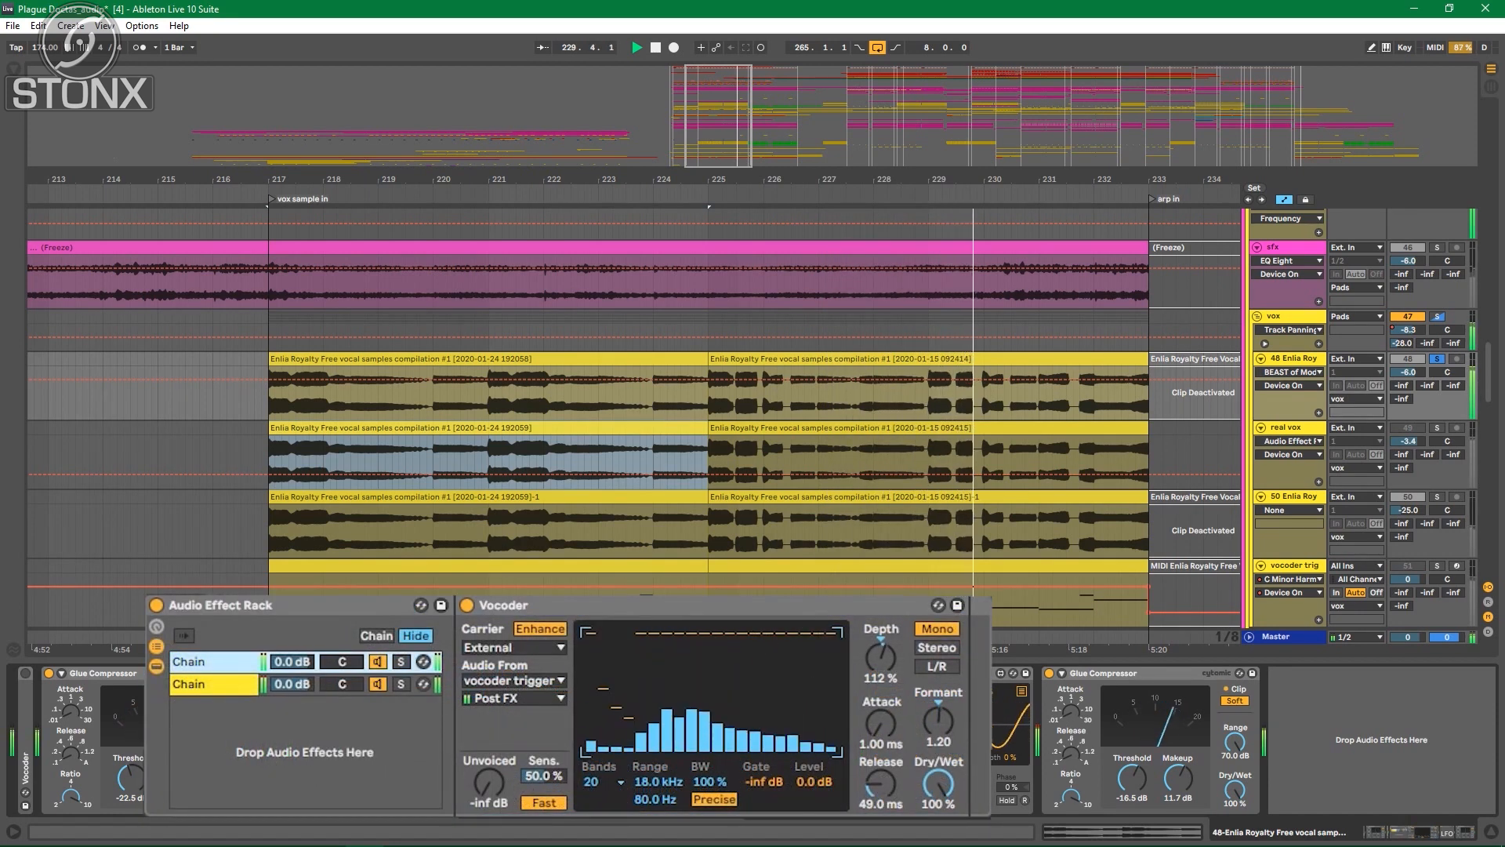
click(213, 684)
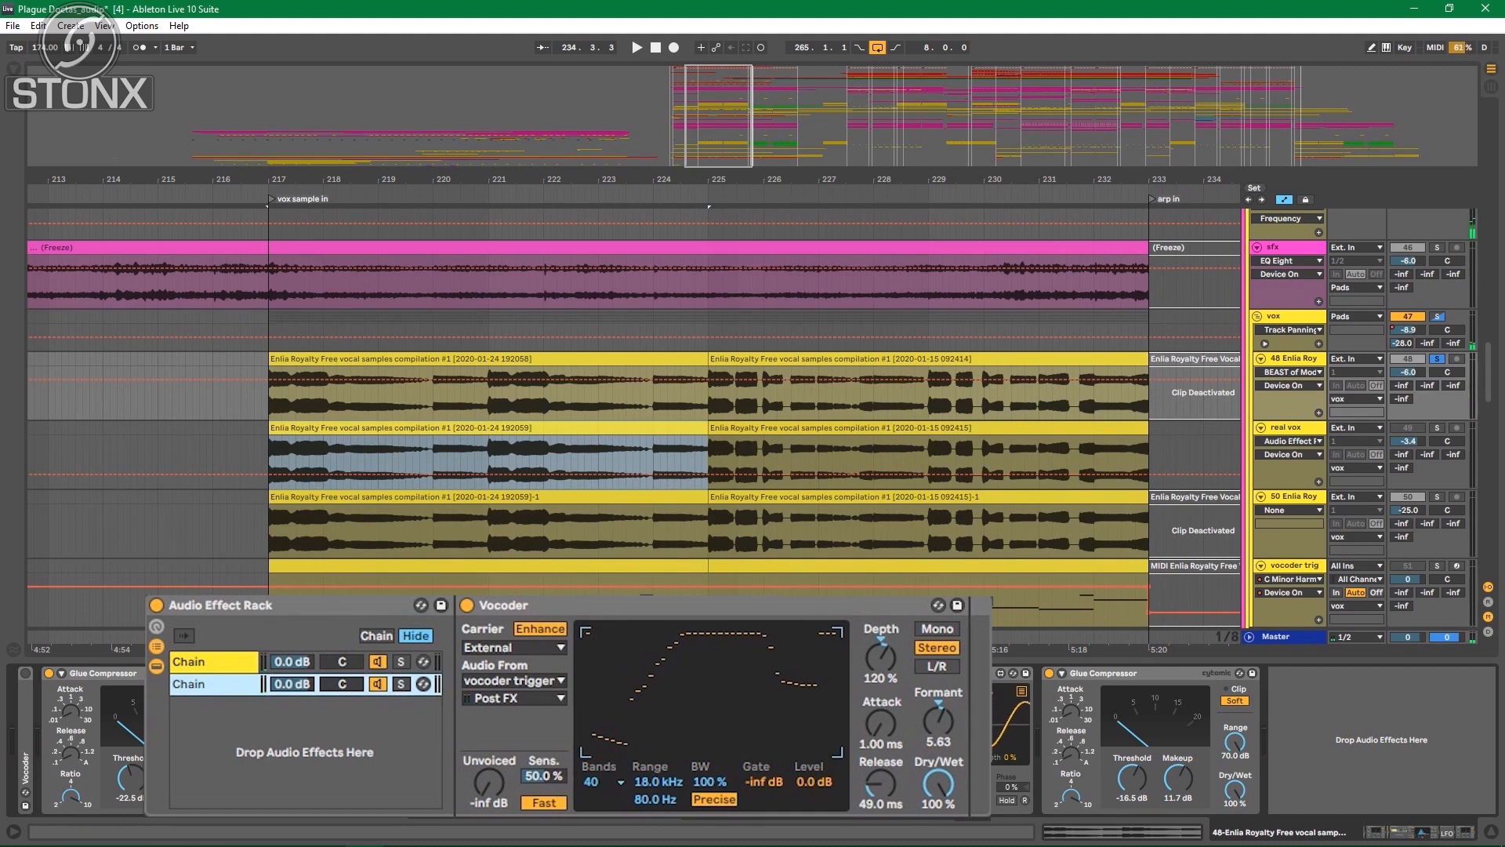
click(400, 660)
click(262, 388)
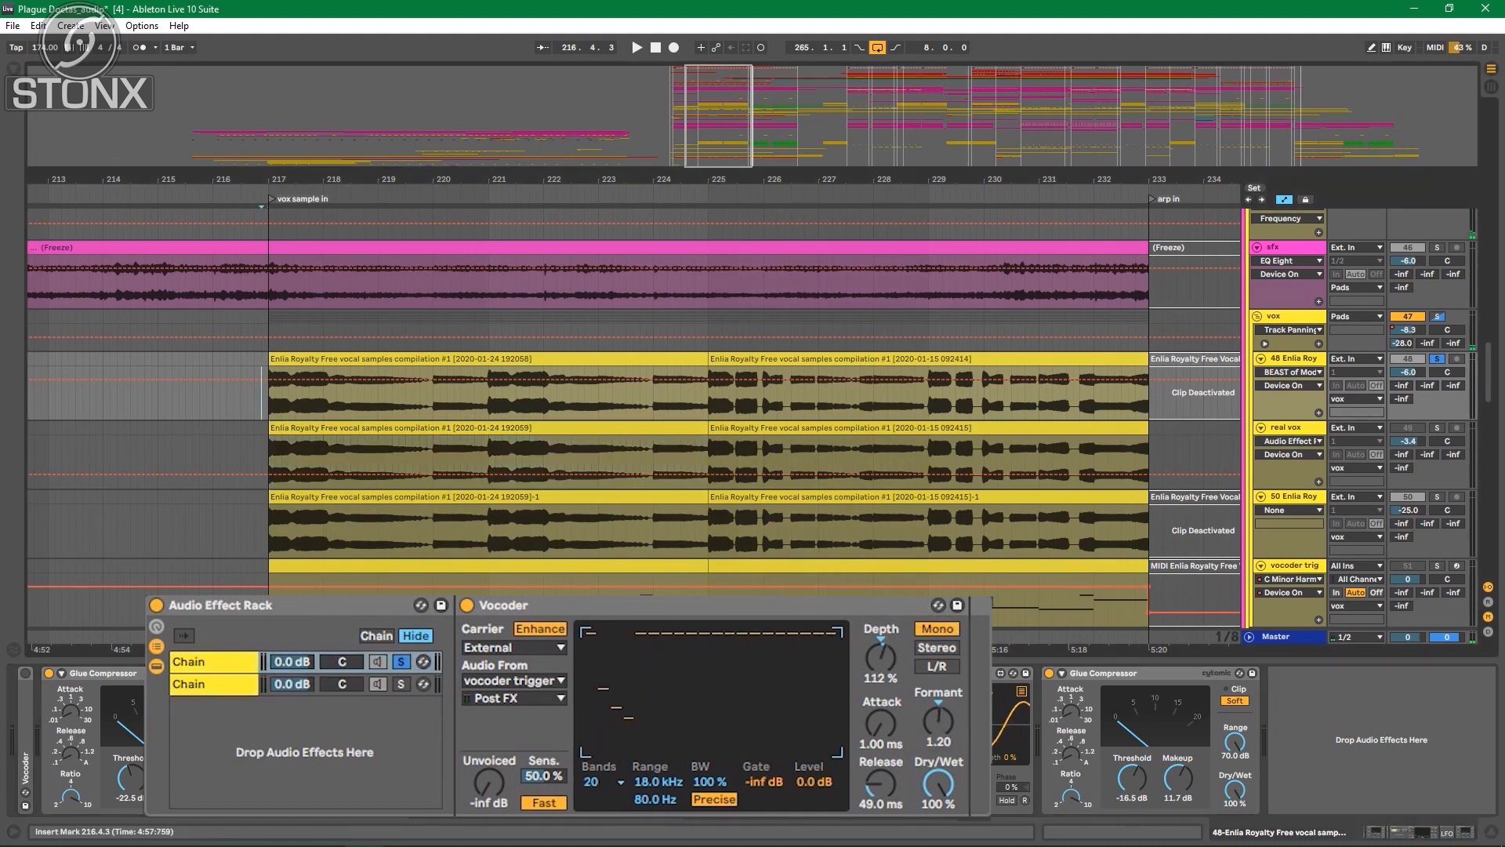
click(400, 684)
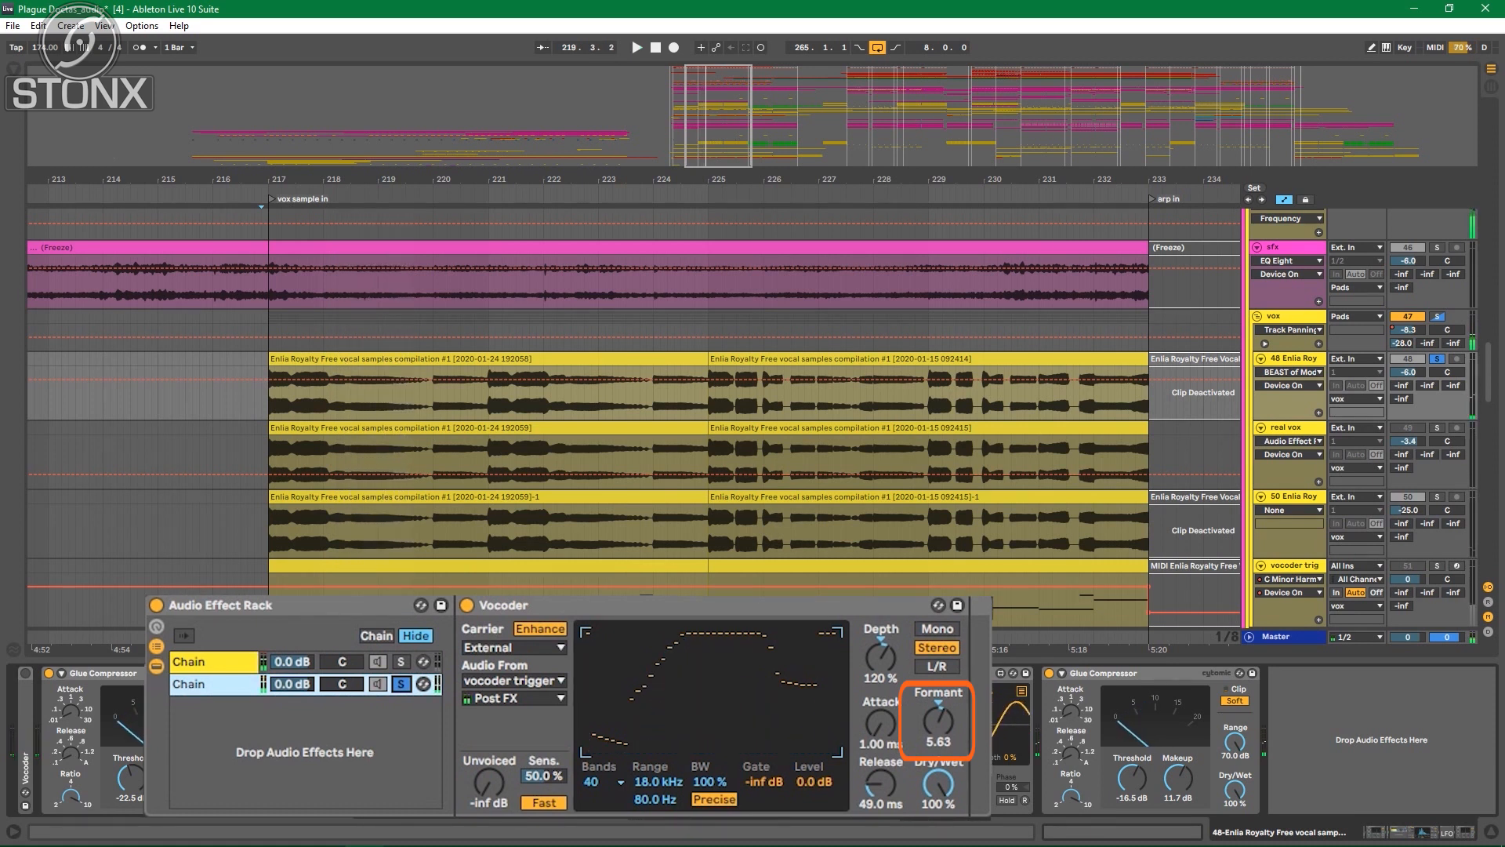
Step: Unsolo the vocoder rack's chains, pan the first to 11L and the second to 11R, and play the result
click(400, 662)
click(341, 662)
text(-)
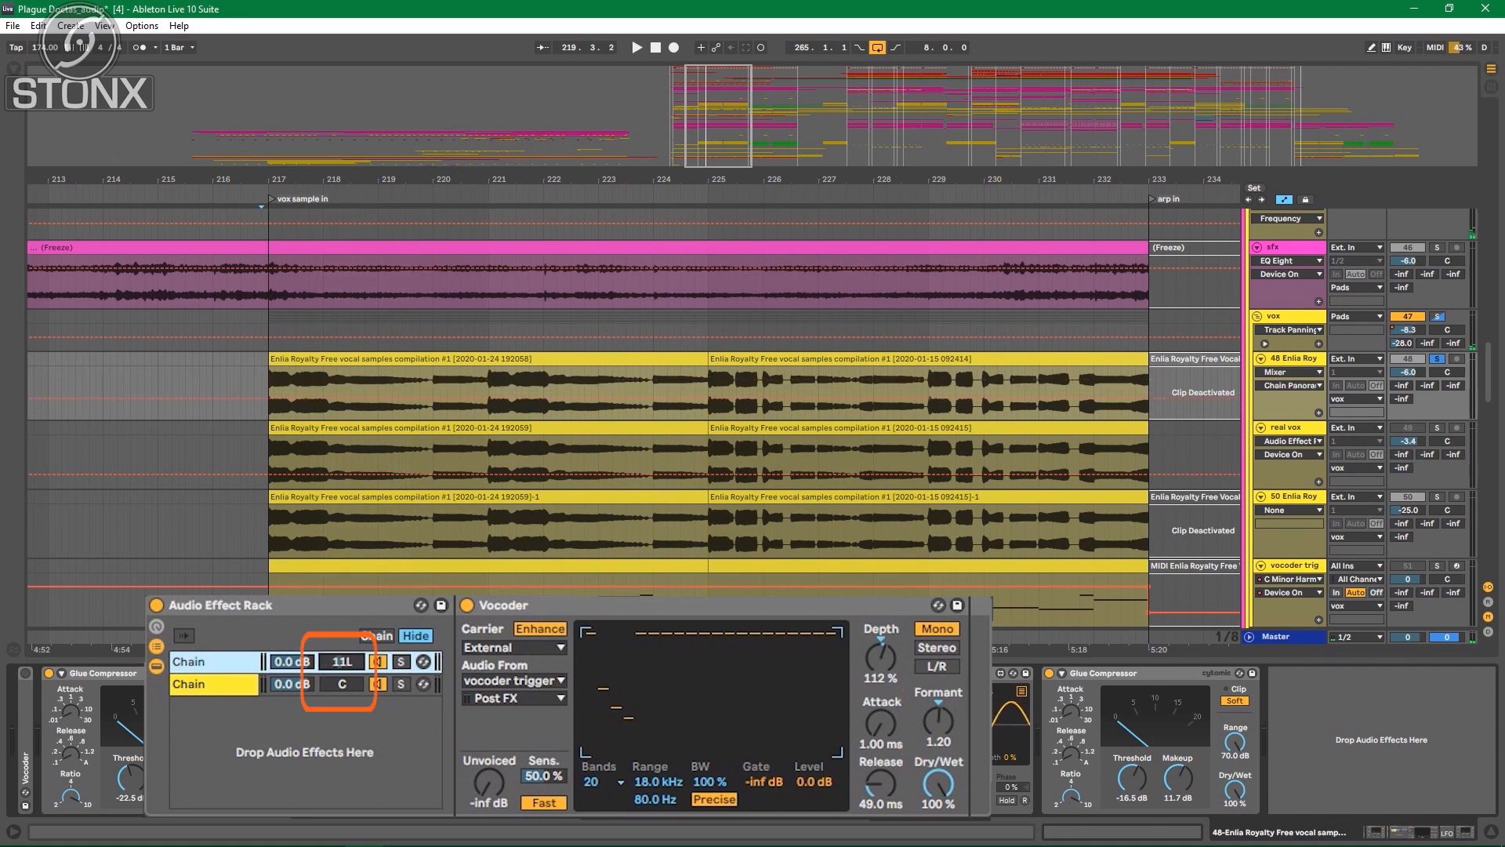
click(341, 684)
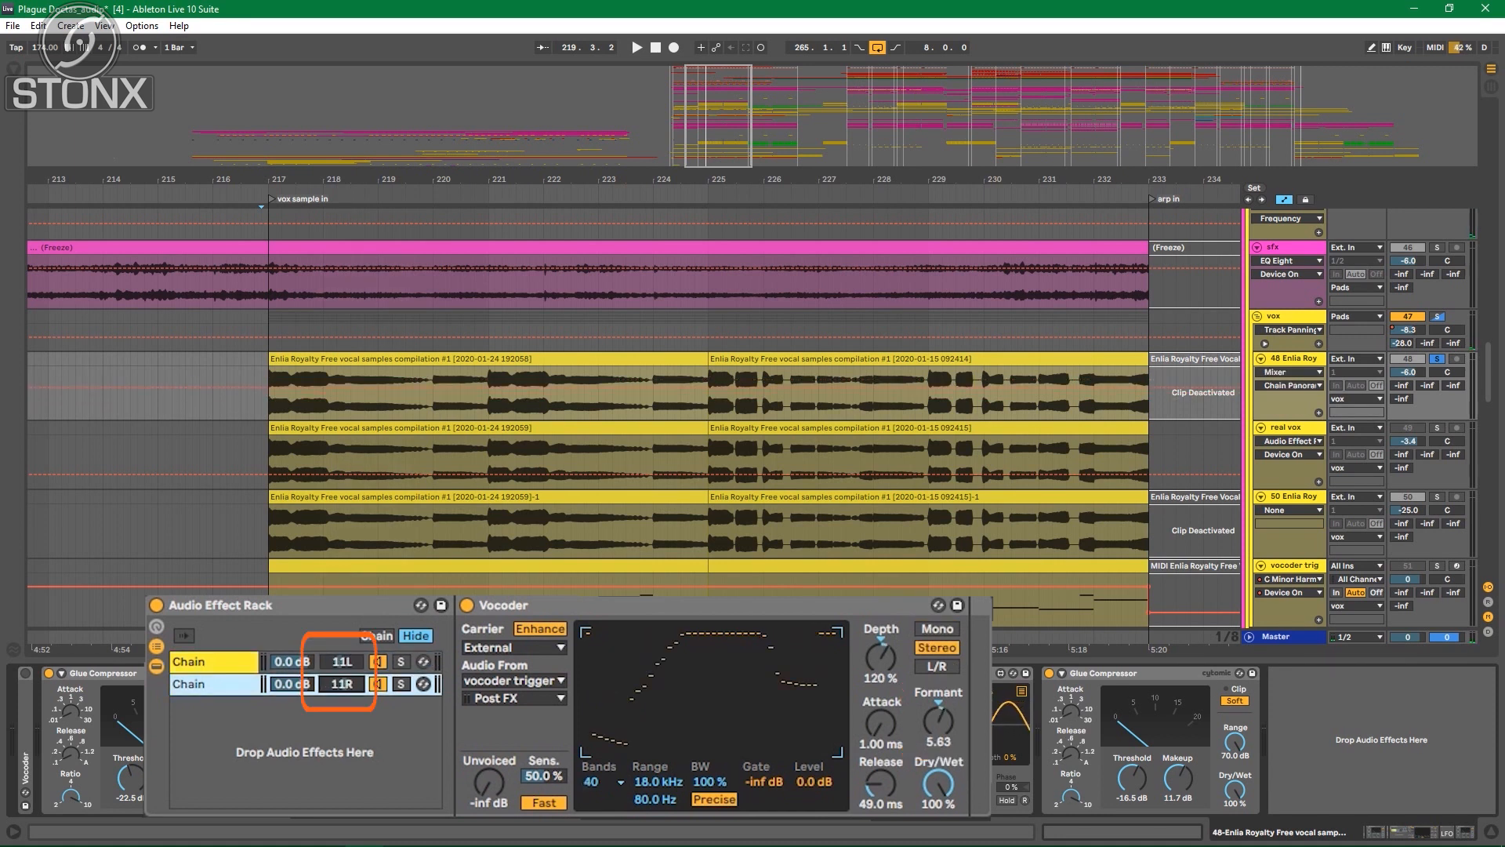
key(space)
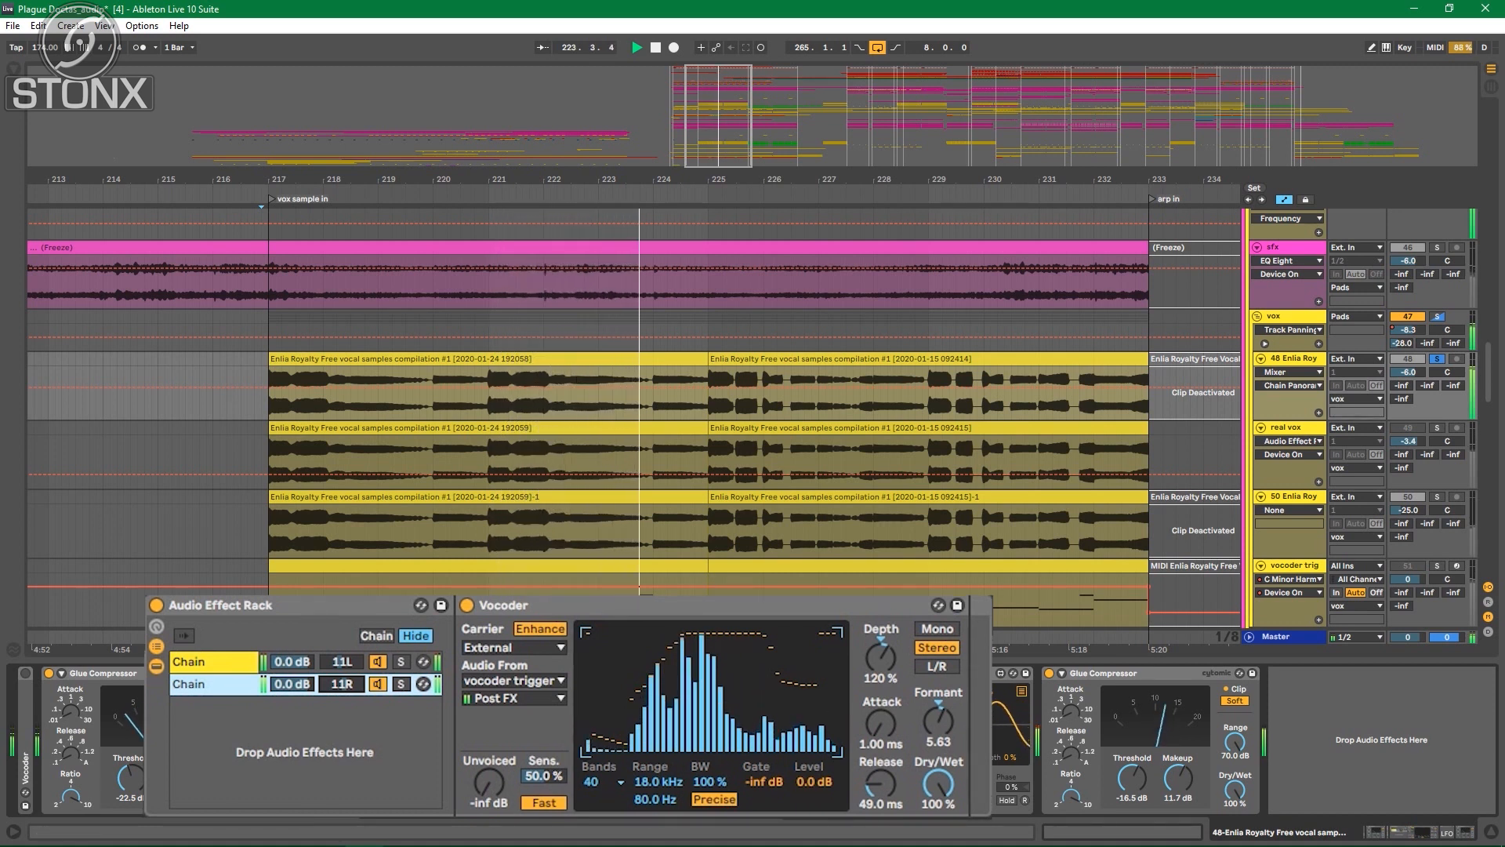
key(space)
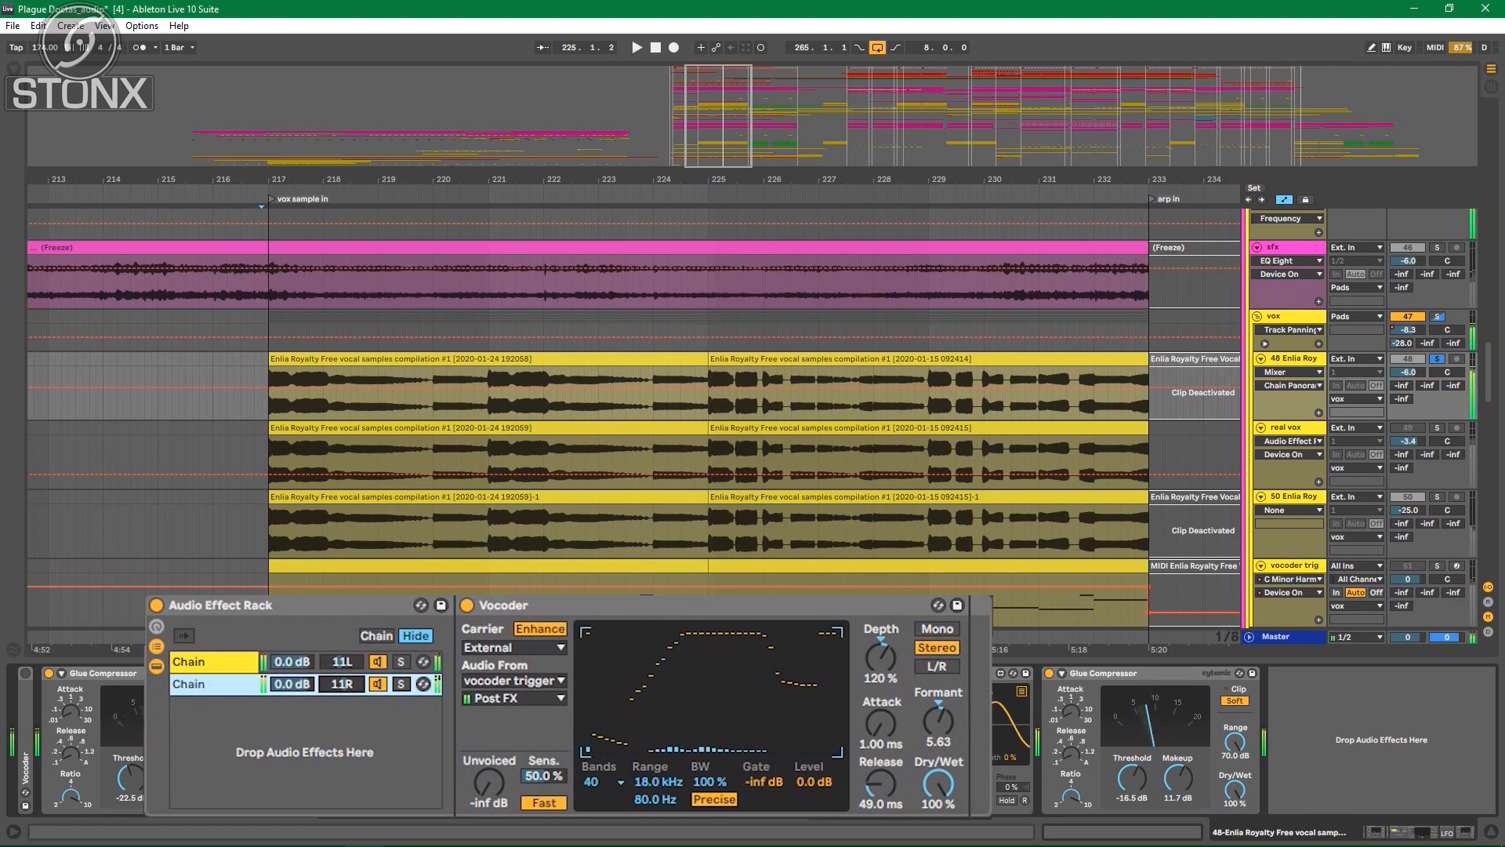
Step: Collapse the "real vox" track and listen to vocoder track 50 soloed, then together with track 48
click(1288, 428)
click(1260, 428)
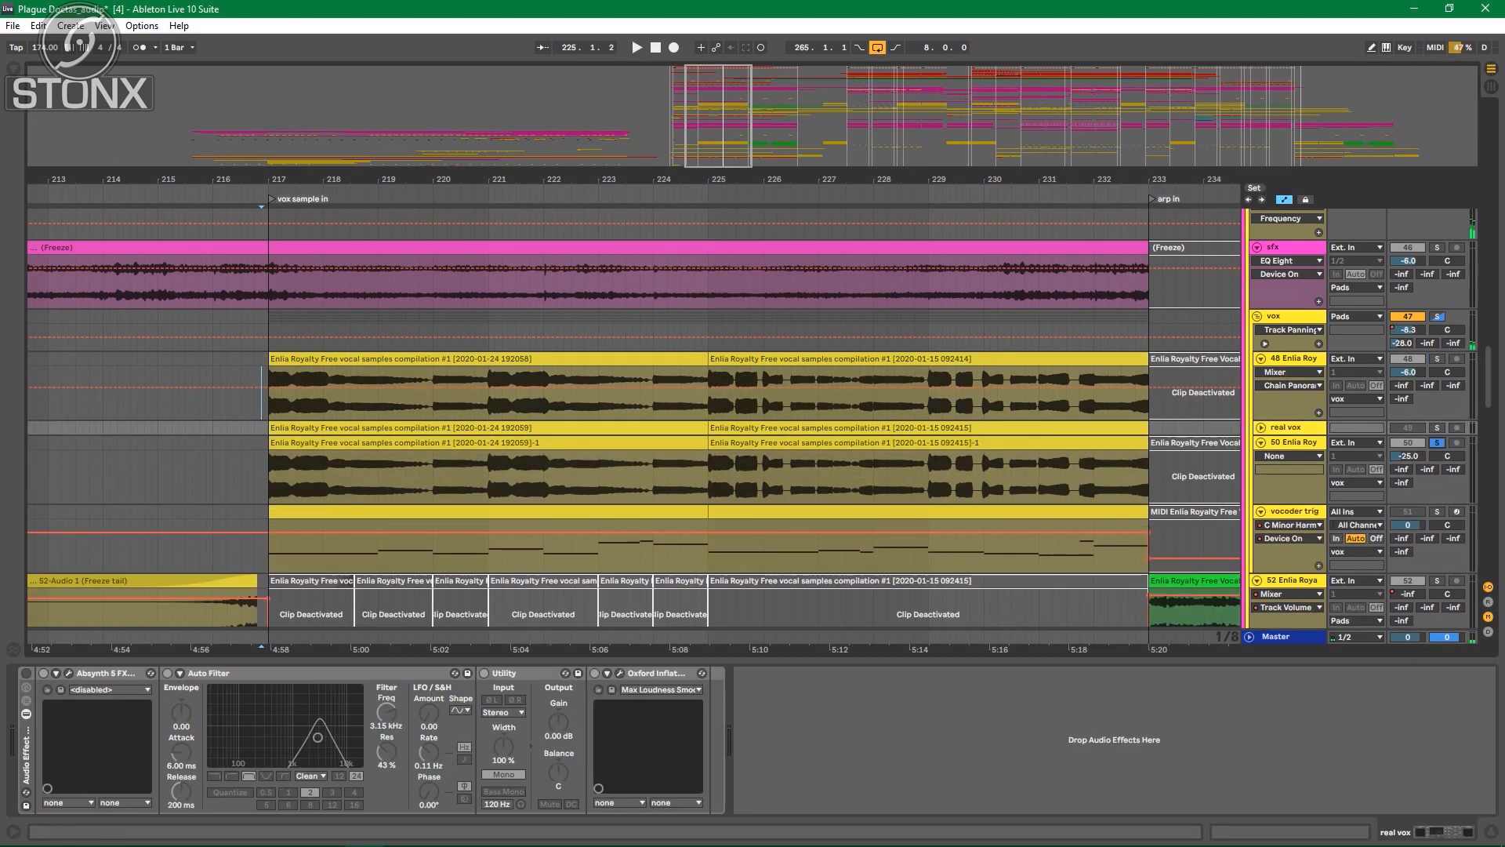
click(1293, 442)
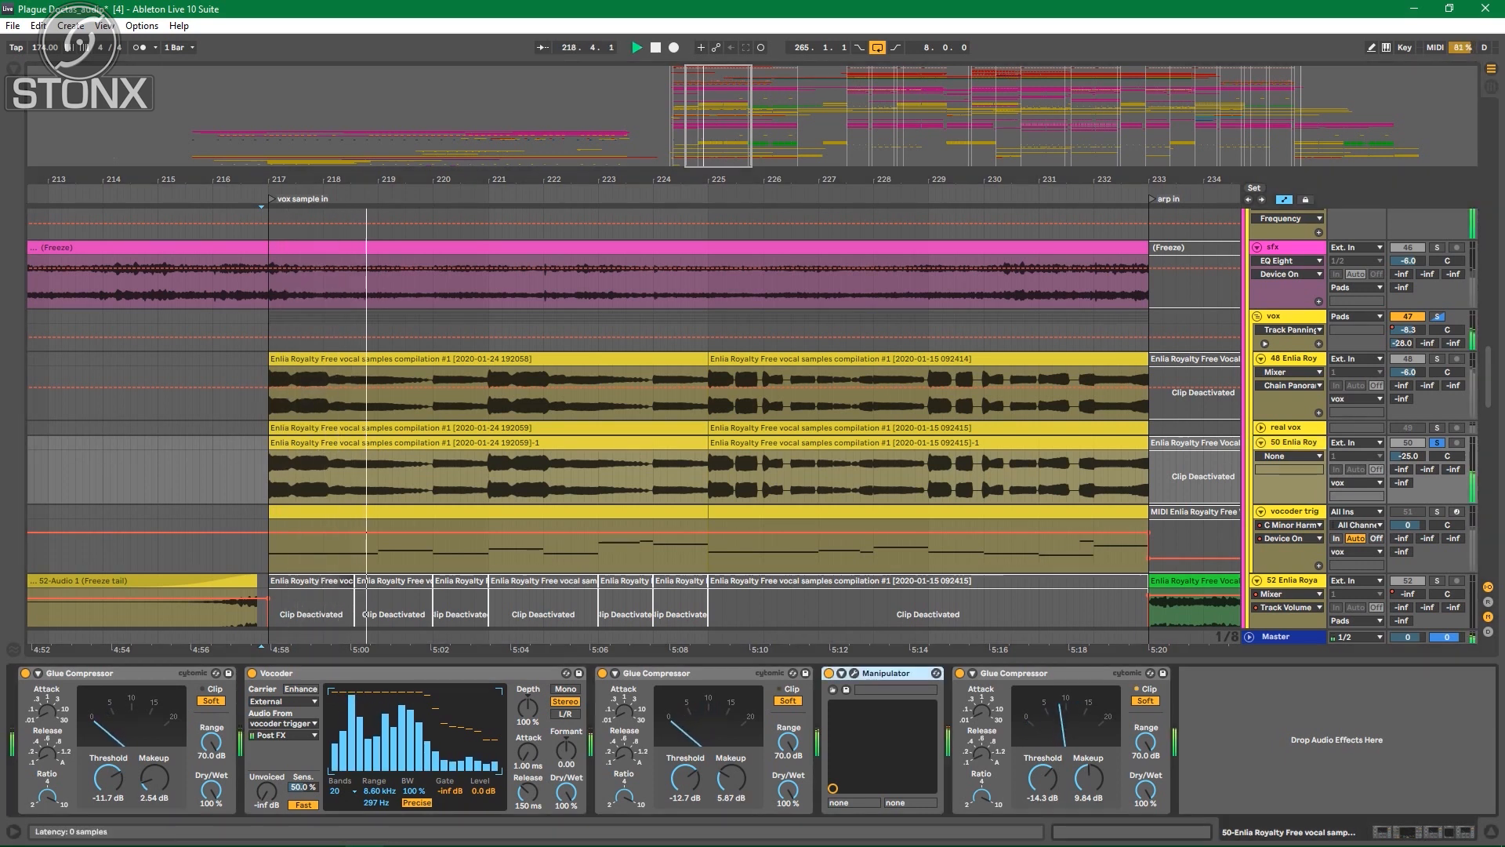
key(space)
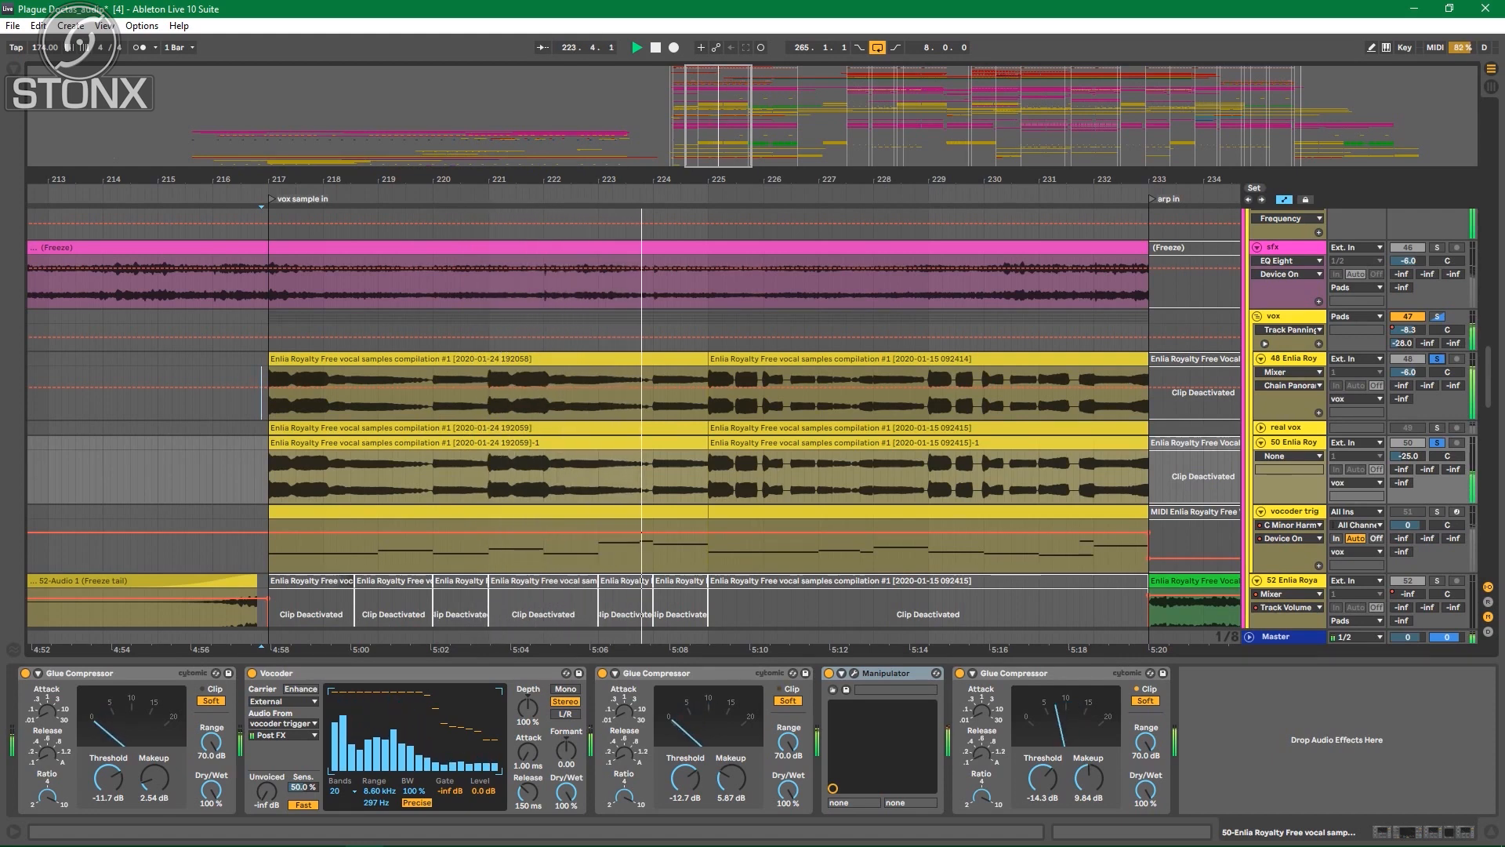
Step: Show the "vox" group's device chain and collapse Oxford Inflator, Backbone and the first Auto Filter to reach Echo
click(1291, 317)
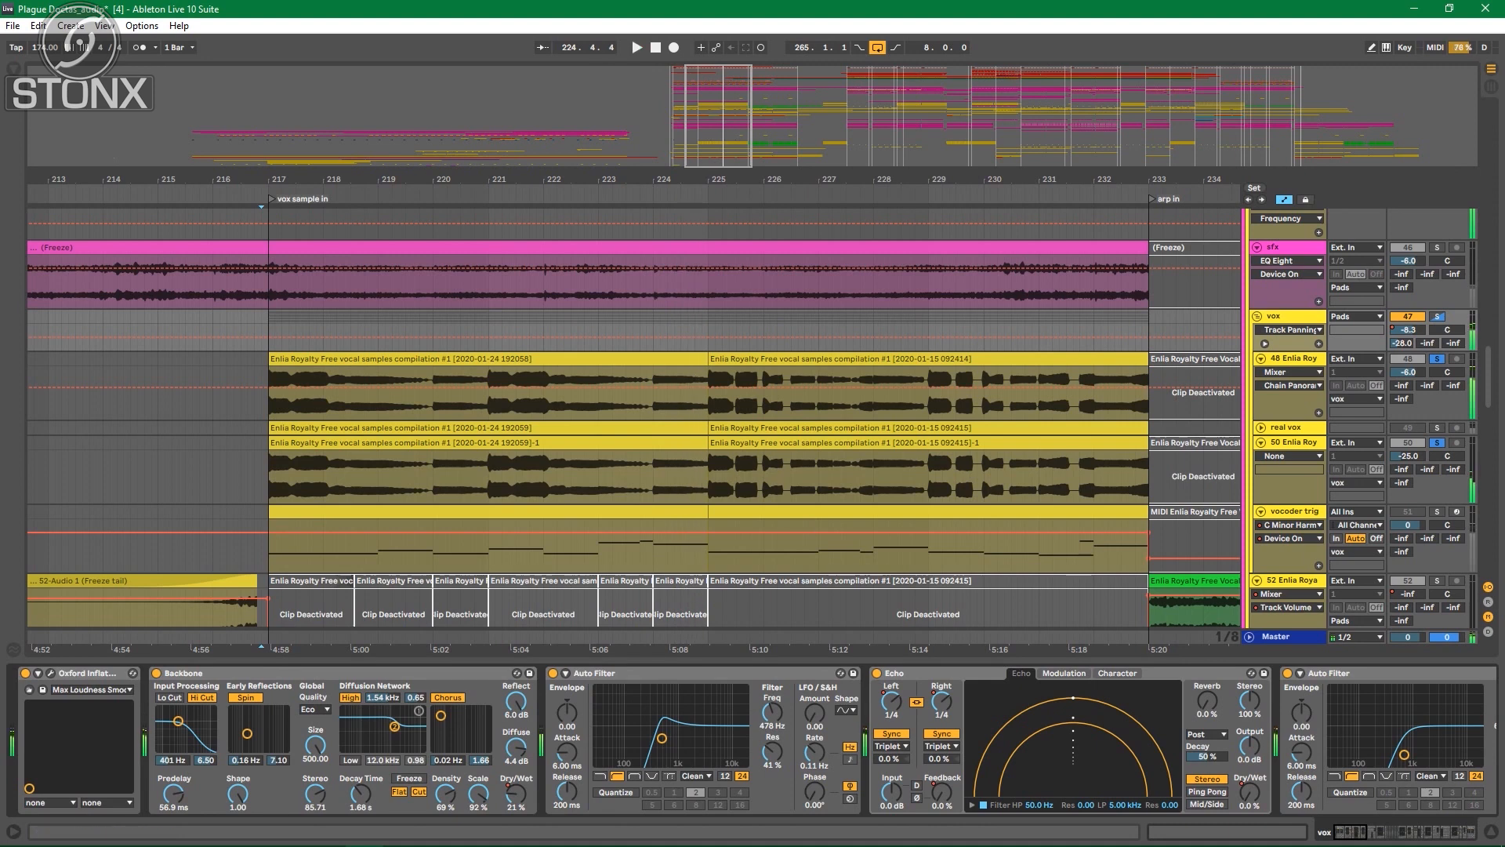
double_click(87, 673)
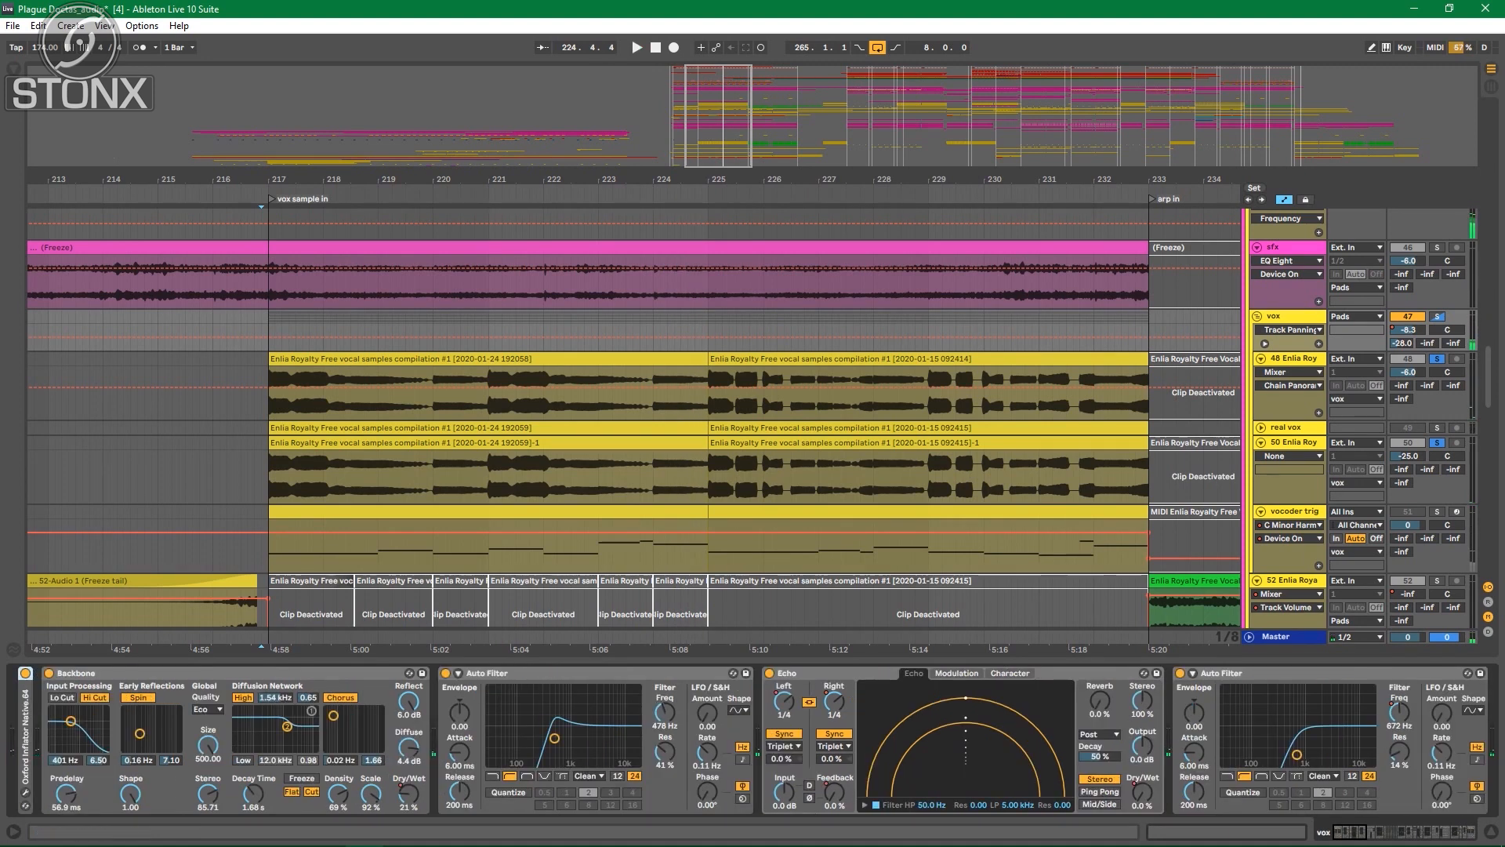
double_click(87, 674)
double_click(87, 673)
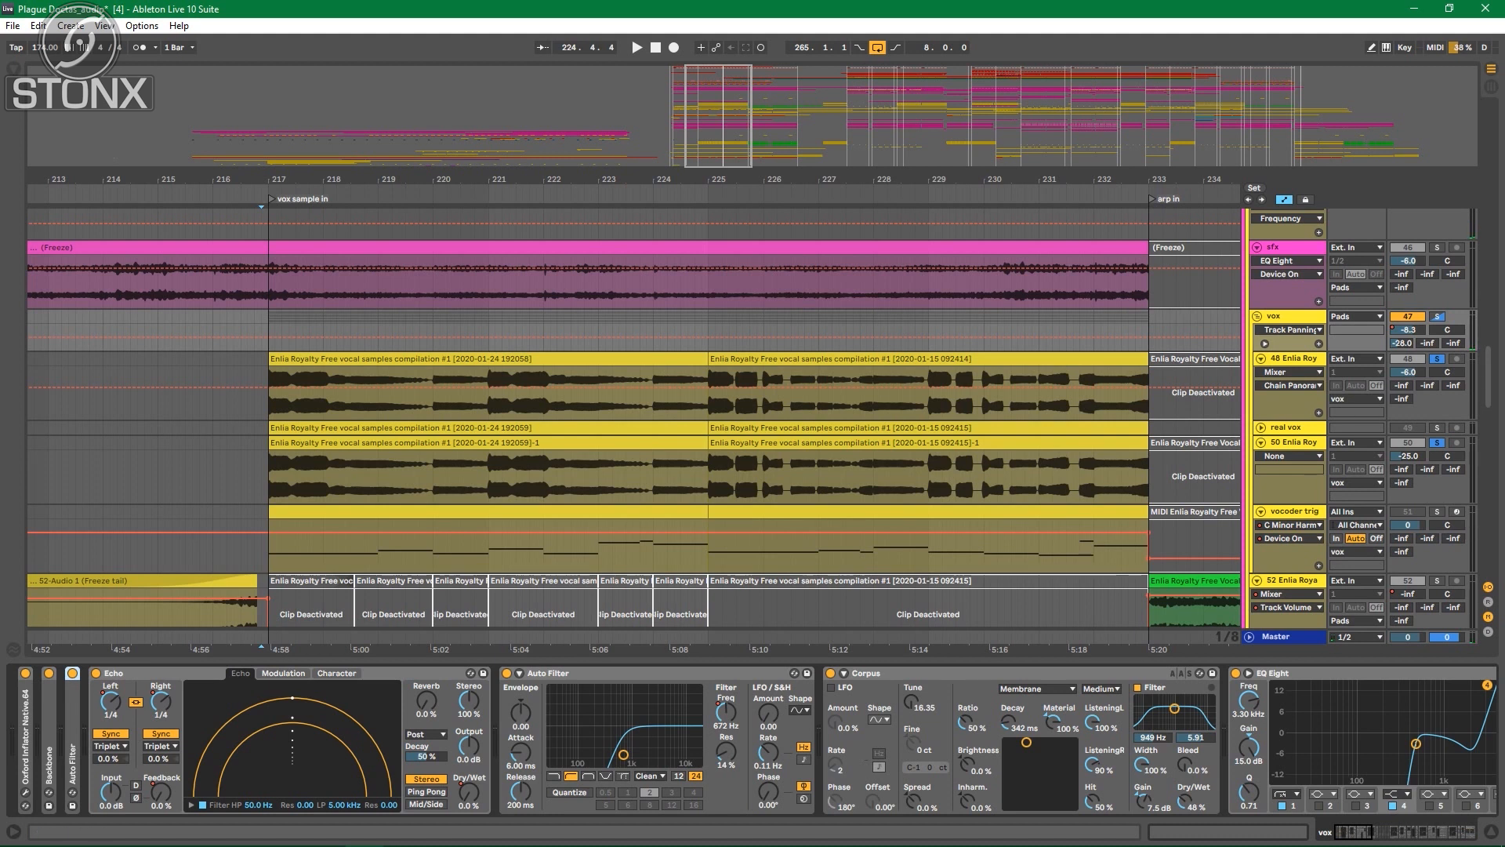
Step: Show the Echo Dry/Wet automation on the "vox" group and review it across the whole arrangement
right_click(468, 788)
click(499, 708)
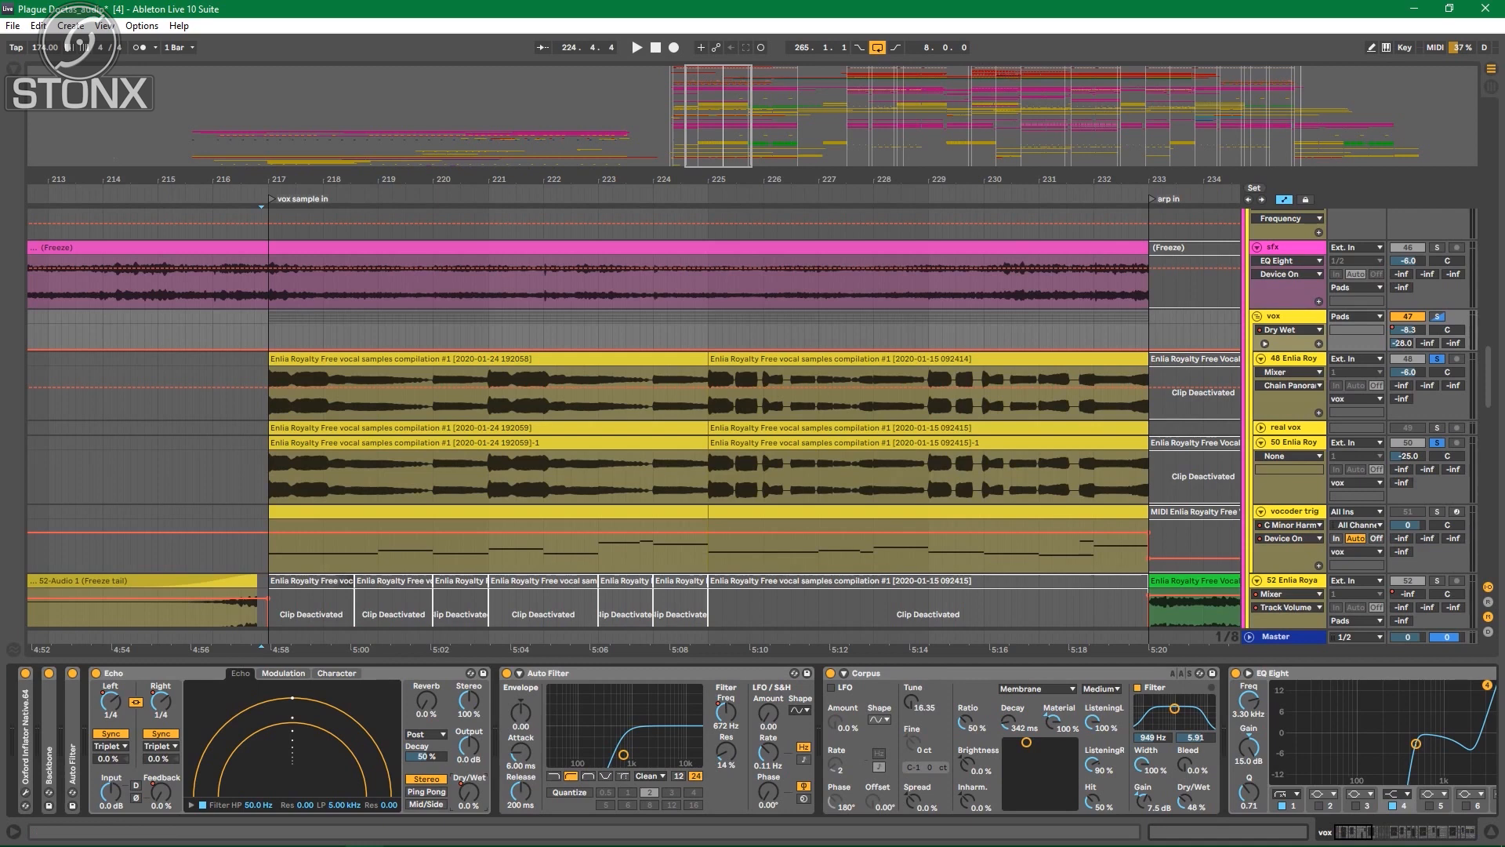
drag(682, 180, 322, 77)
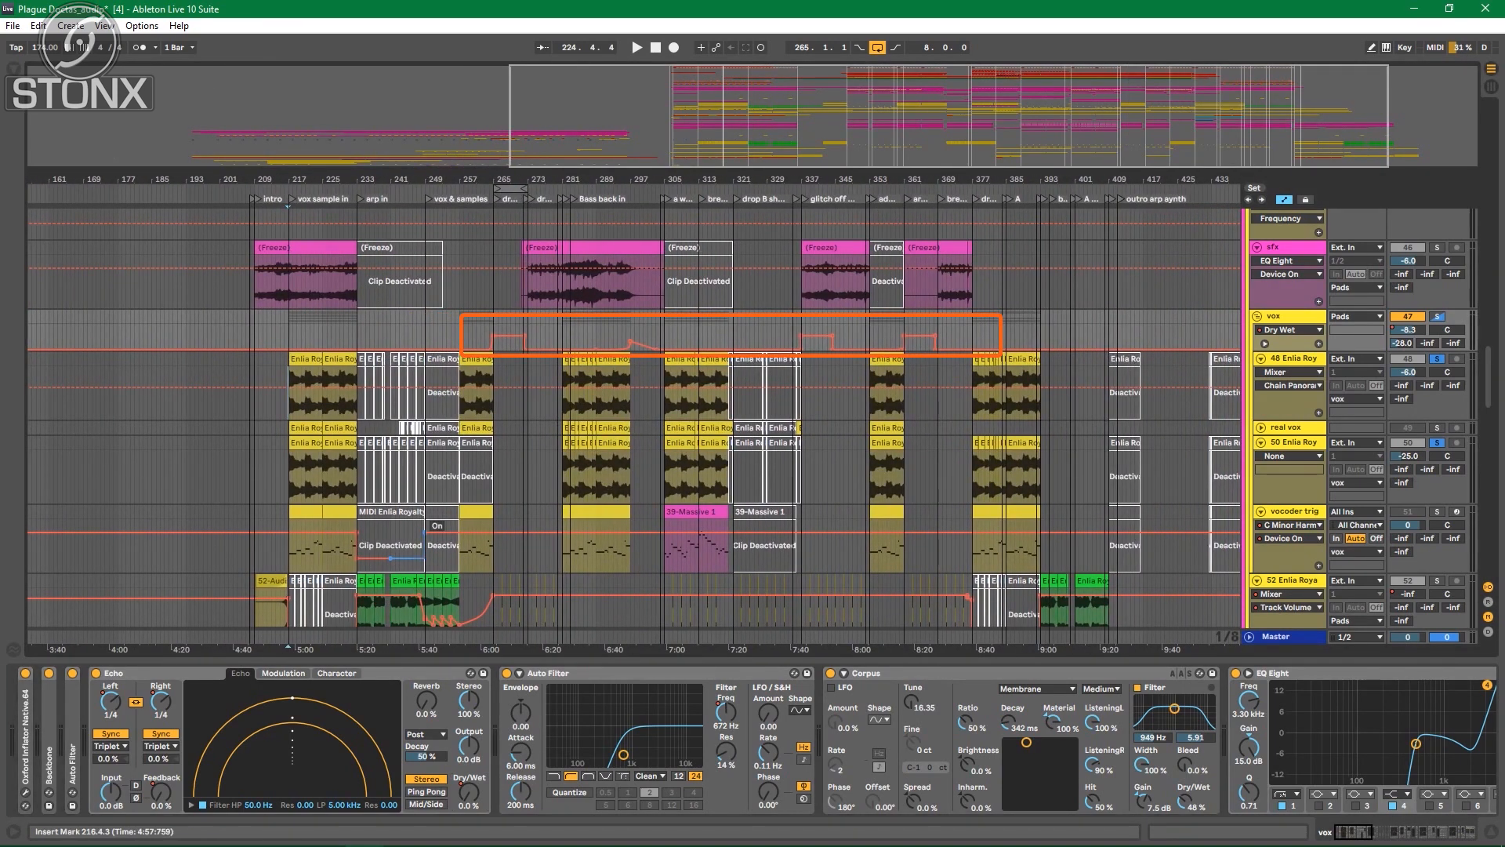
drag(321, 77, 302, 154)
drag(690, 180, 690, 152)
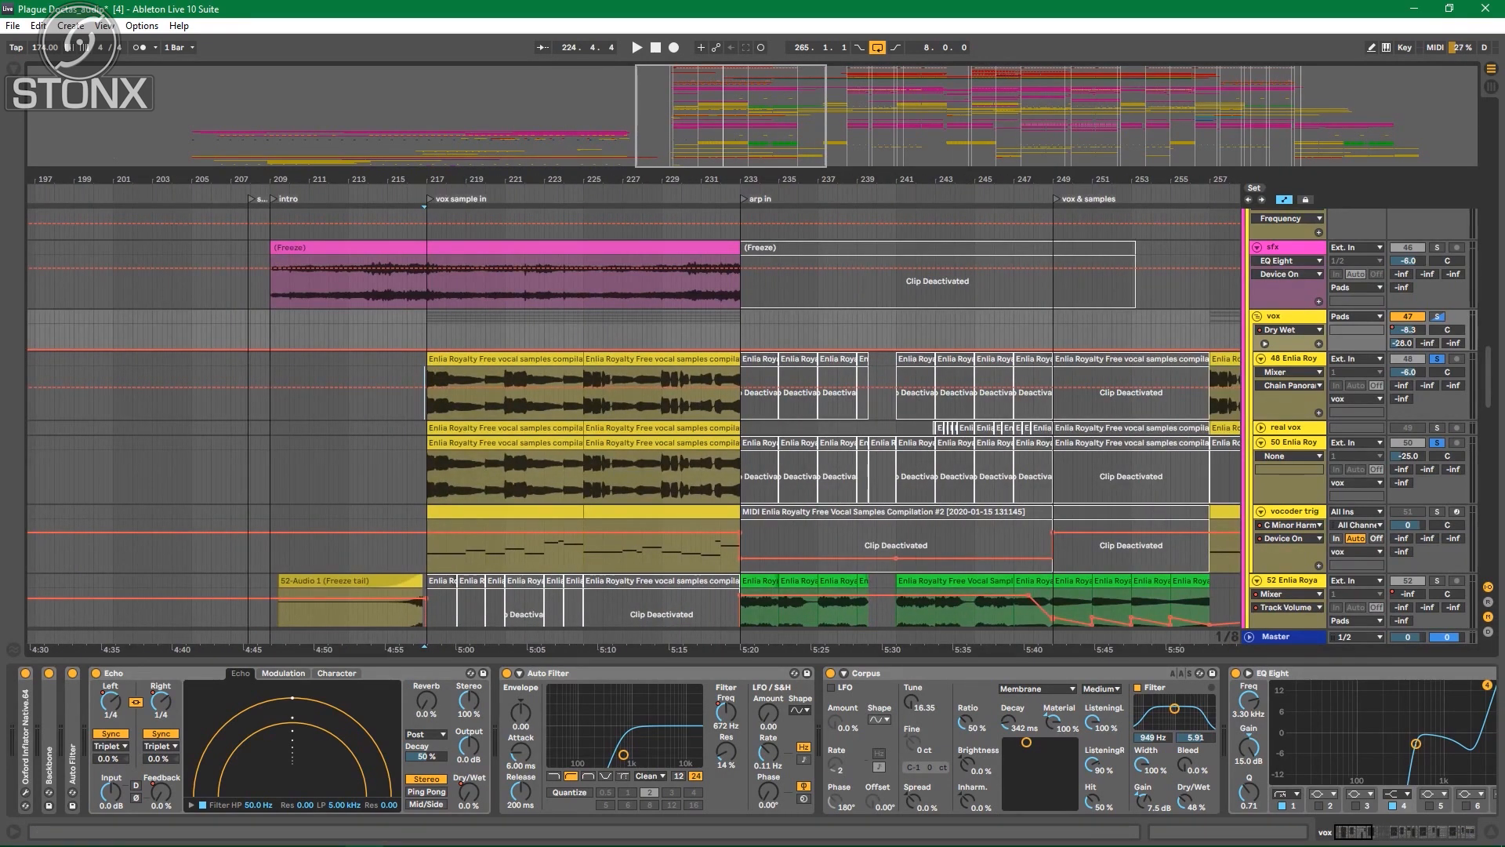
drag(903, 179, 701, 177)
Step: Compare the vocals with Corpus switched off and back on during playback, then stop and collapse Corpus
click(901, 673)
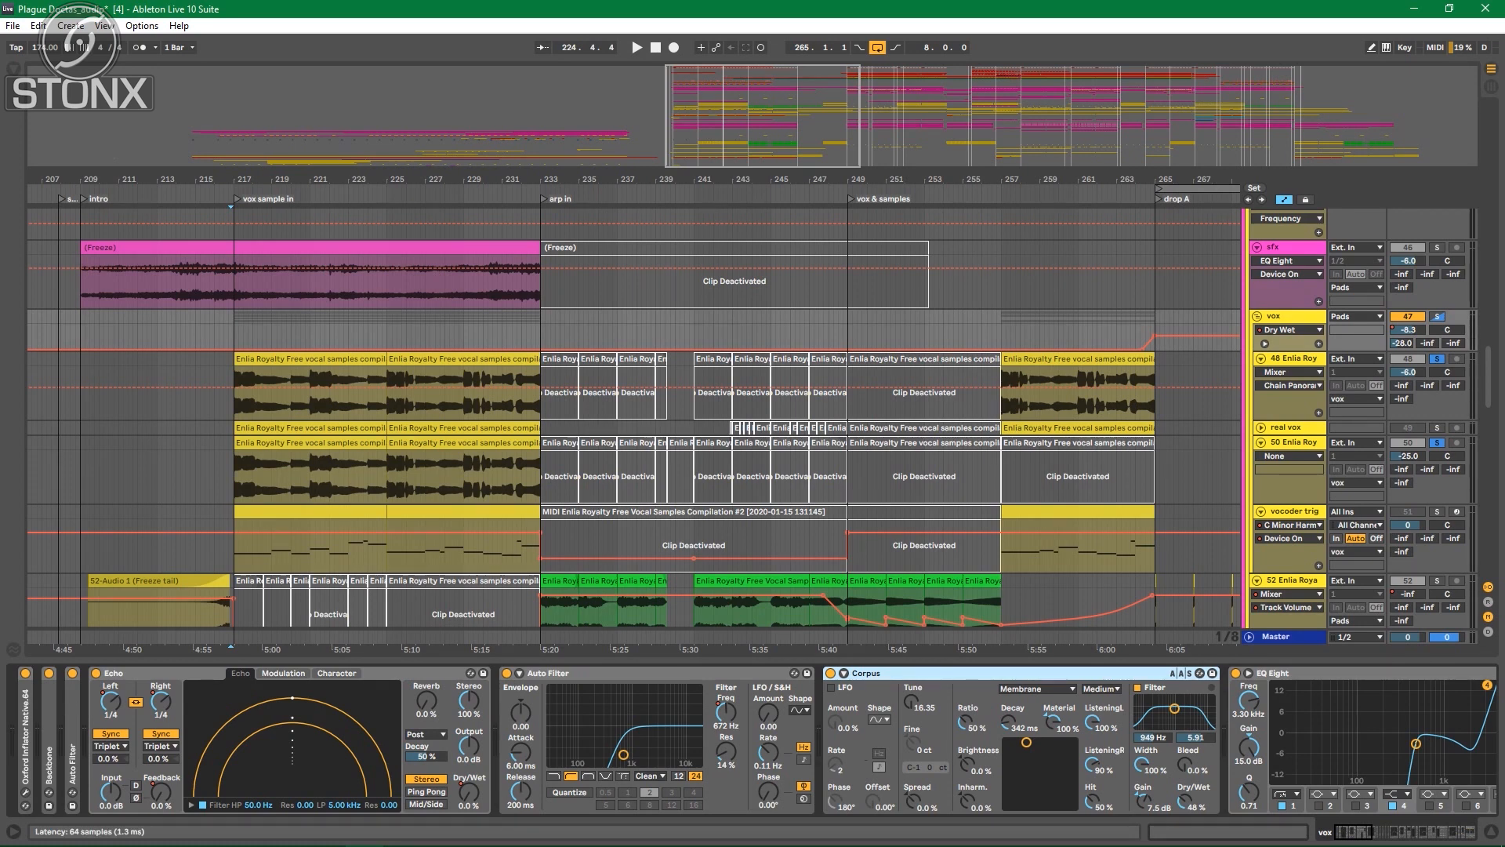
key(space)
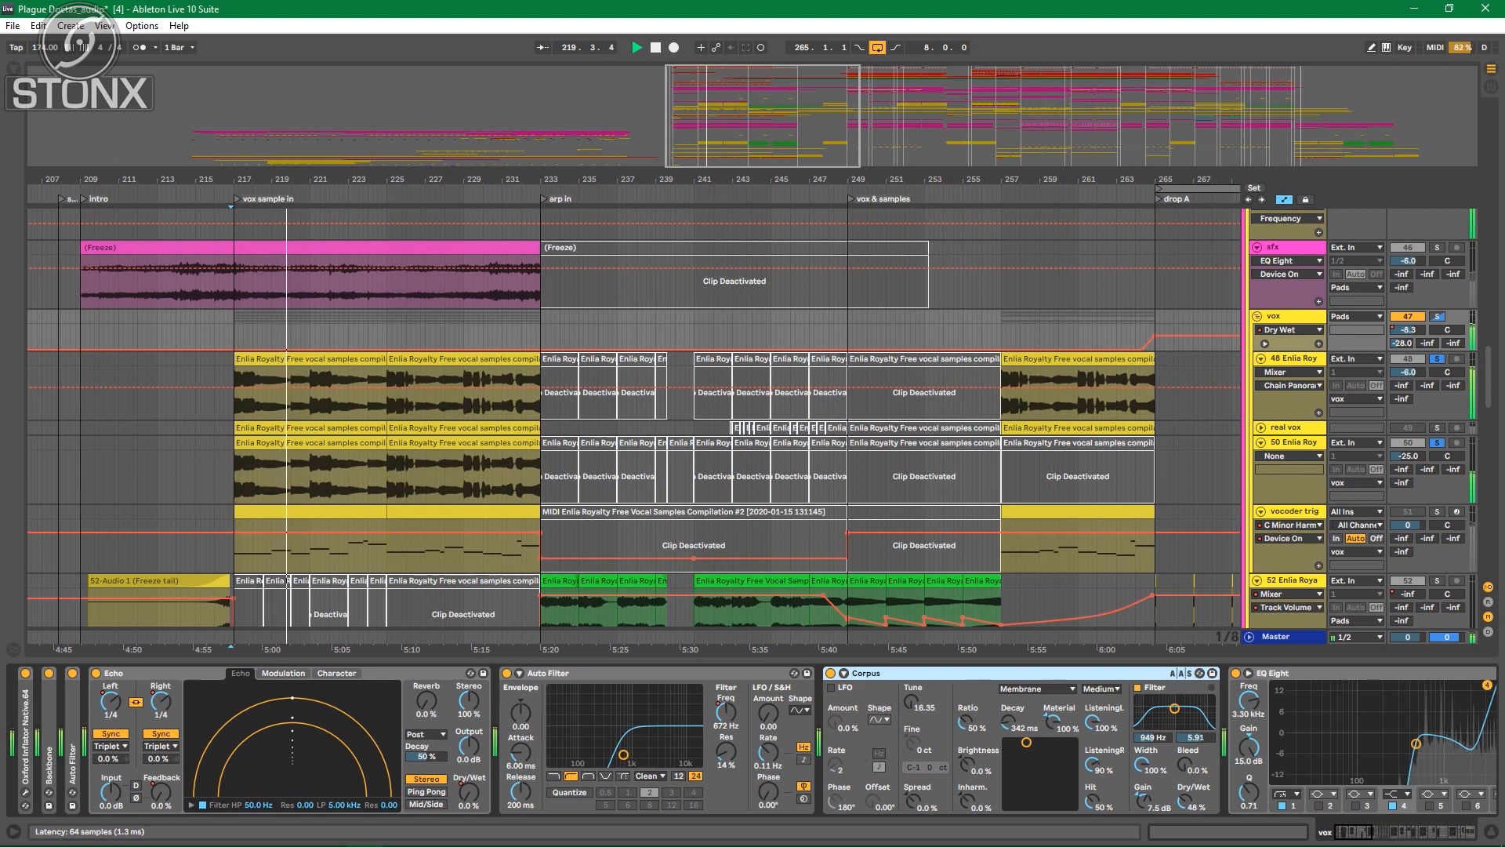
click(830, 674)
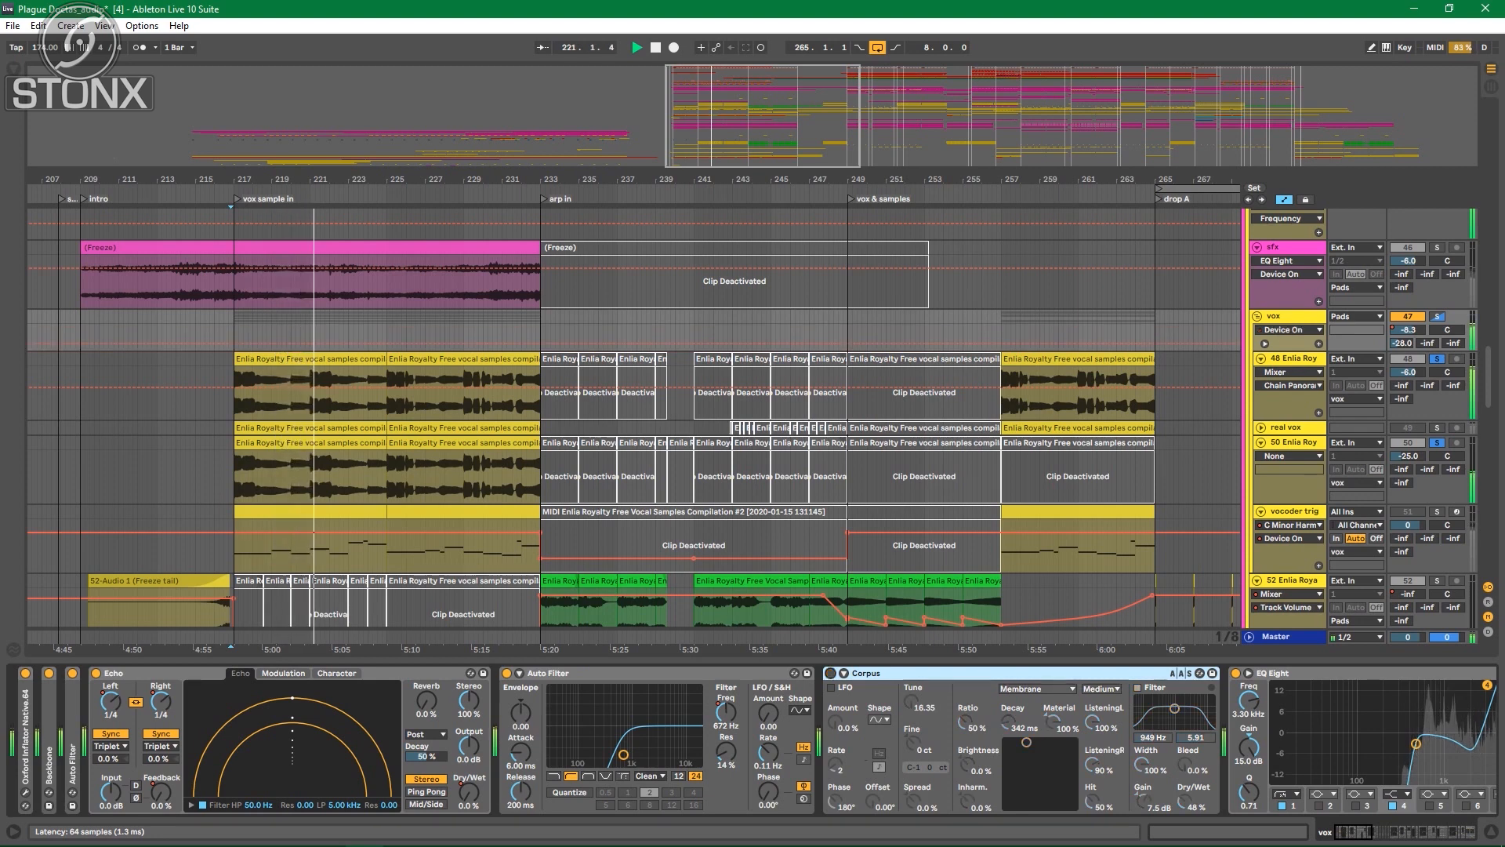
click(830, 673)
mouse_move(1185, 800)
mouse_down()
mouse_move(1184, 776)
mouse_move(1185, 800)
mouse_up()
key(space)
double_click(980, 674)
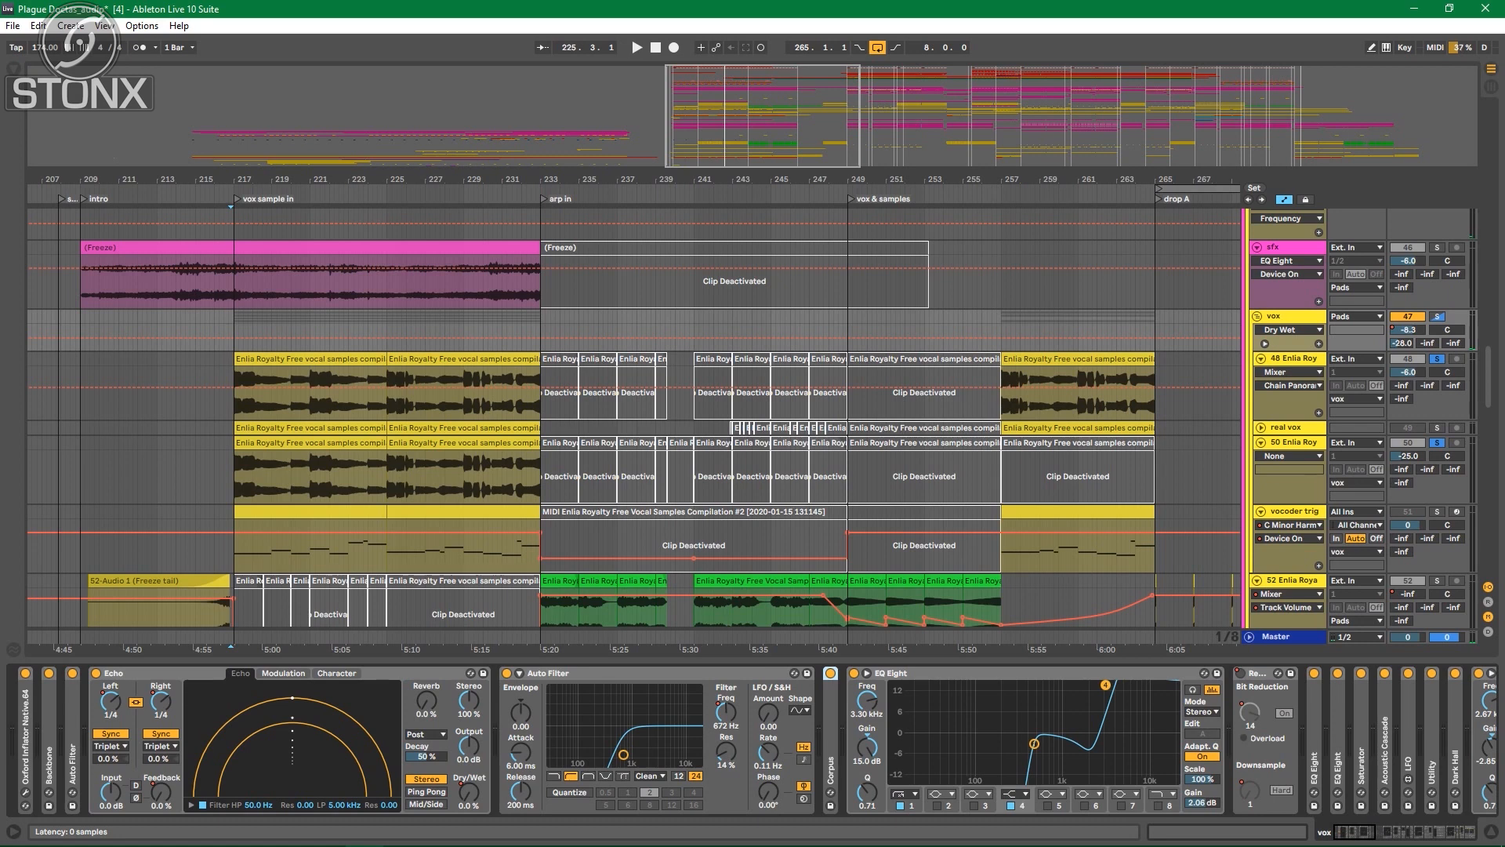
Step: Inspect the curves of the three EQ Eight devices following Corpus in the "vox" chain, collapsing each one after viewing
double_click(980, 672)
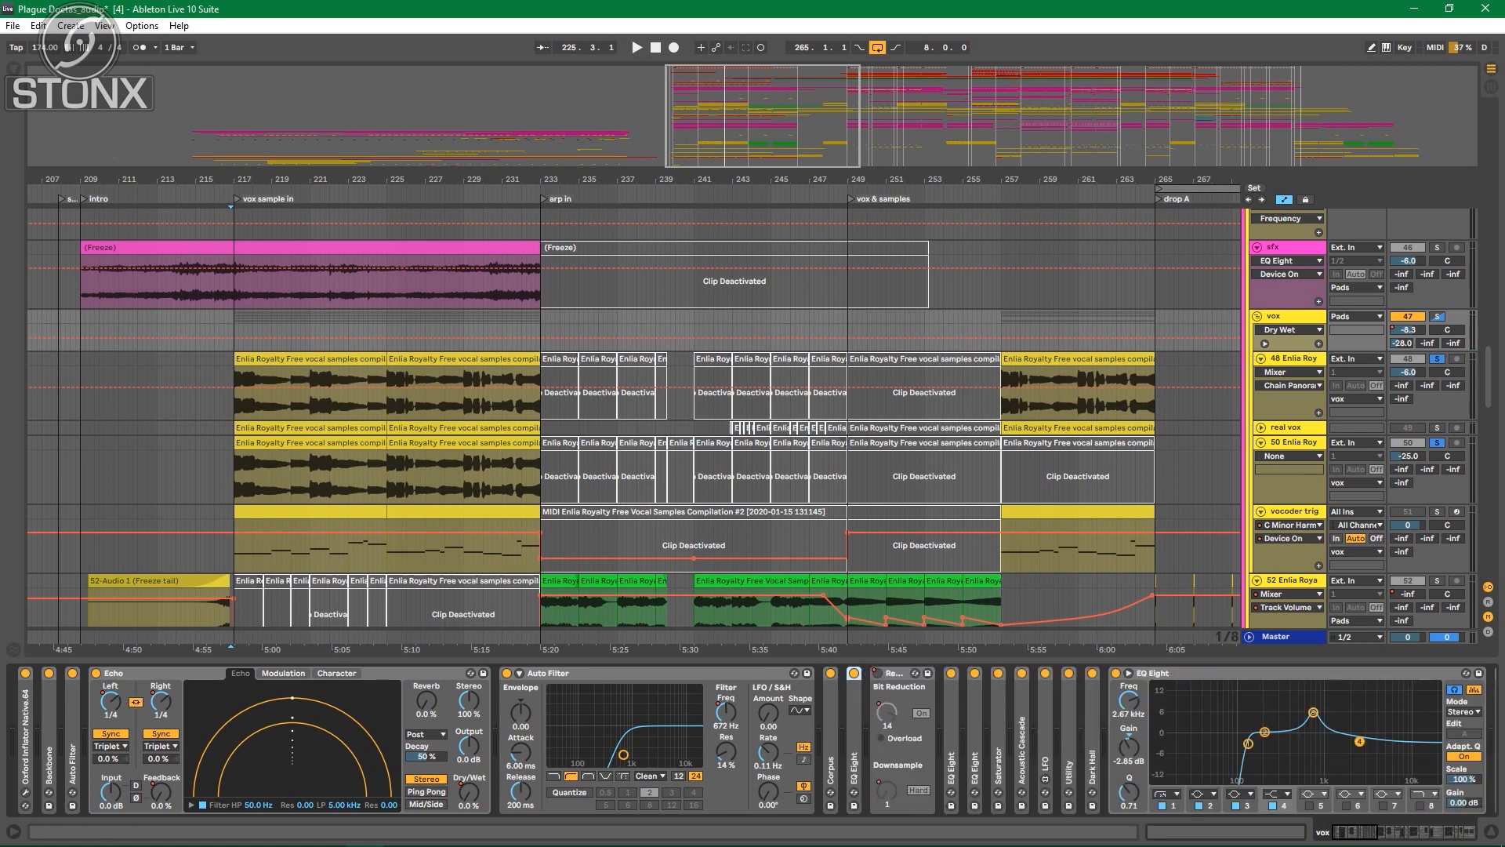
double_click(854, 744)
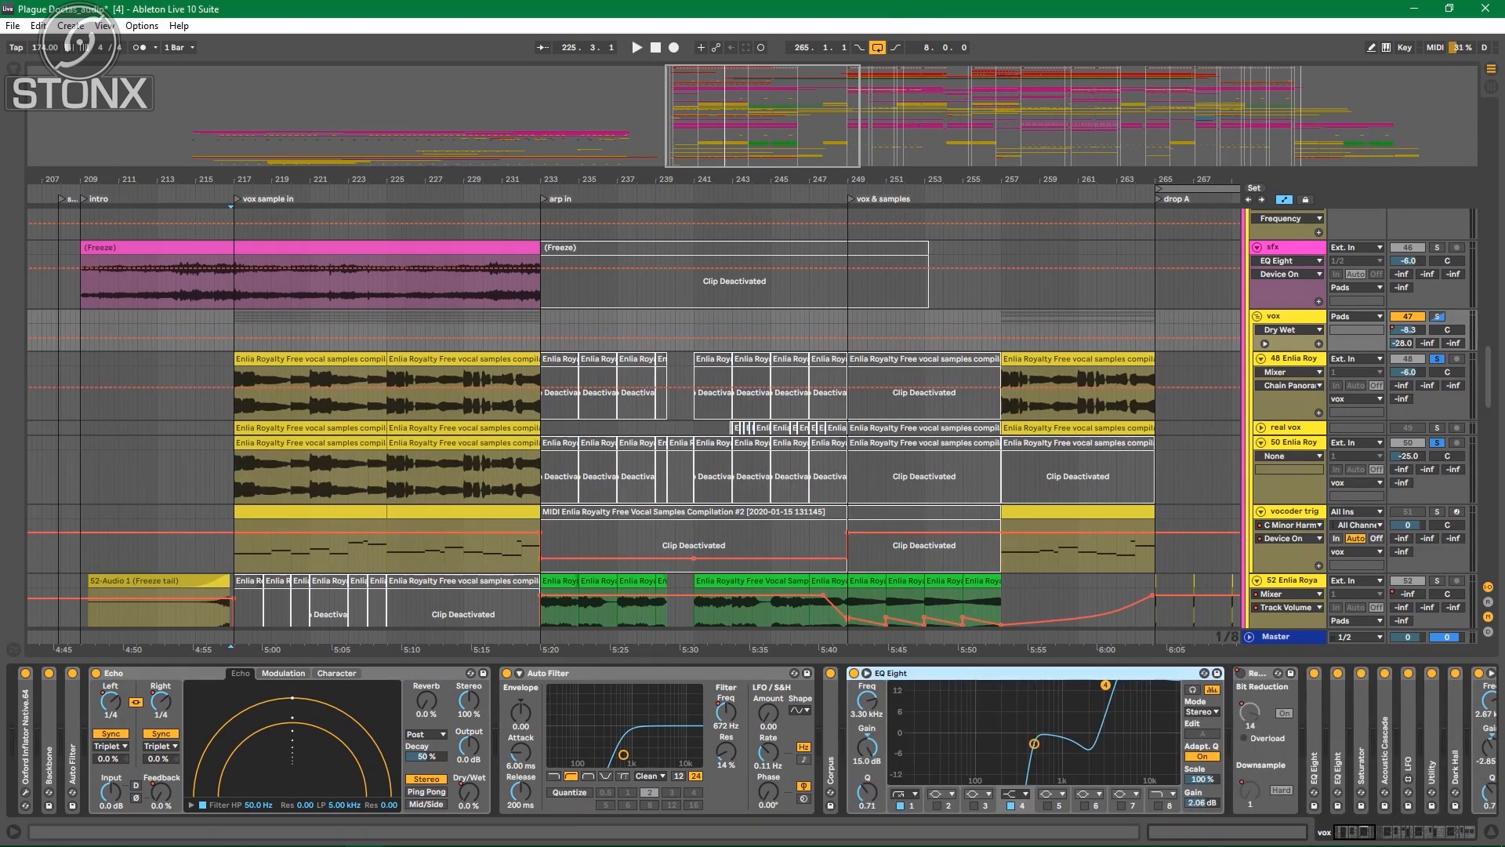
double_click(980, 673)
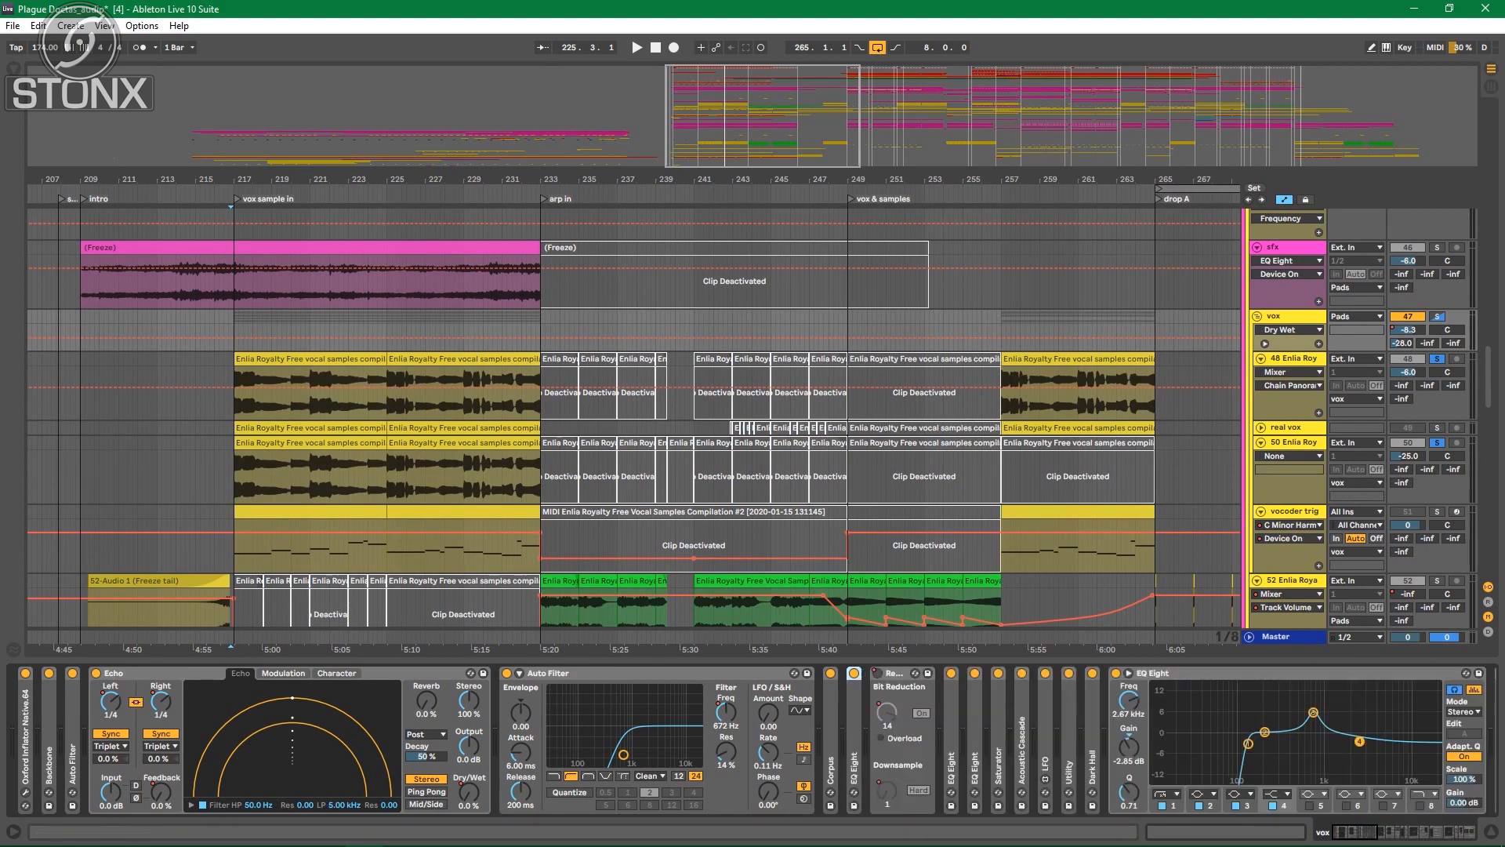
double_click(951, 745)
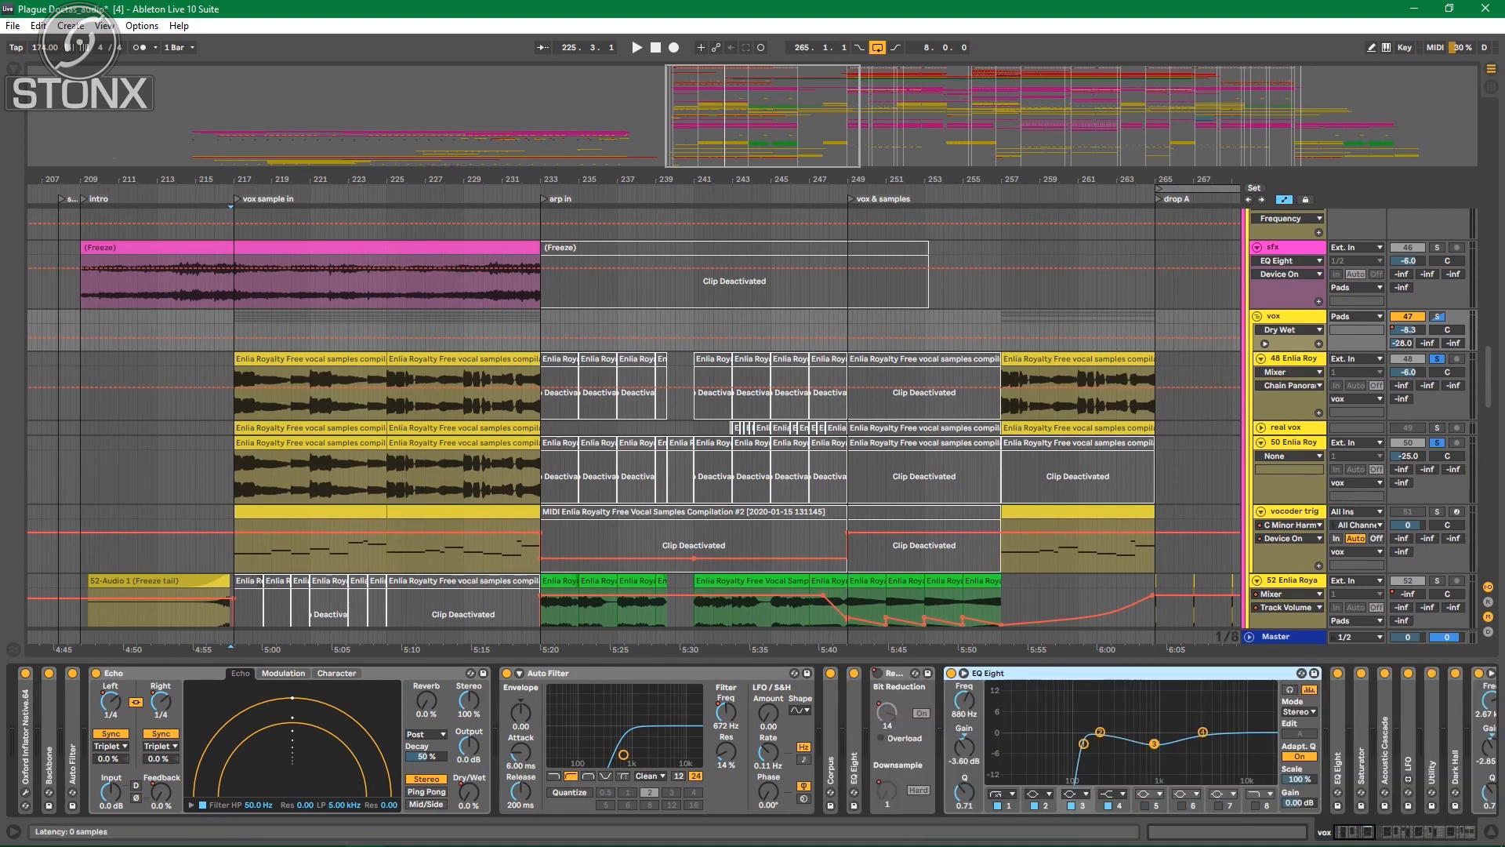
double_click(988, 673)
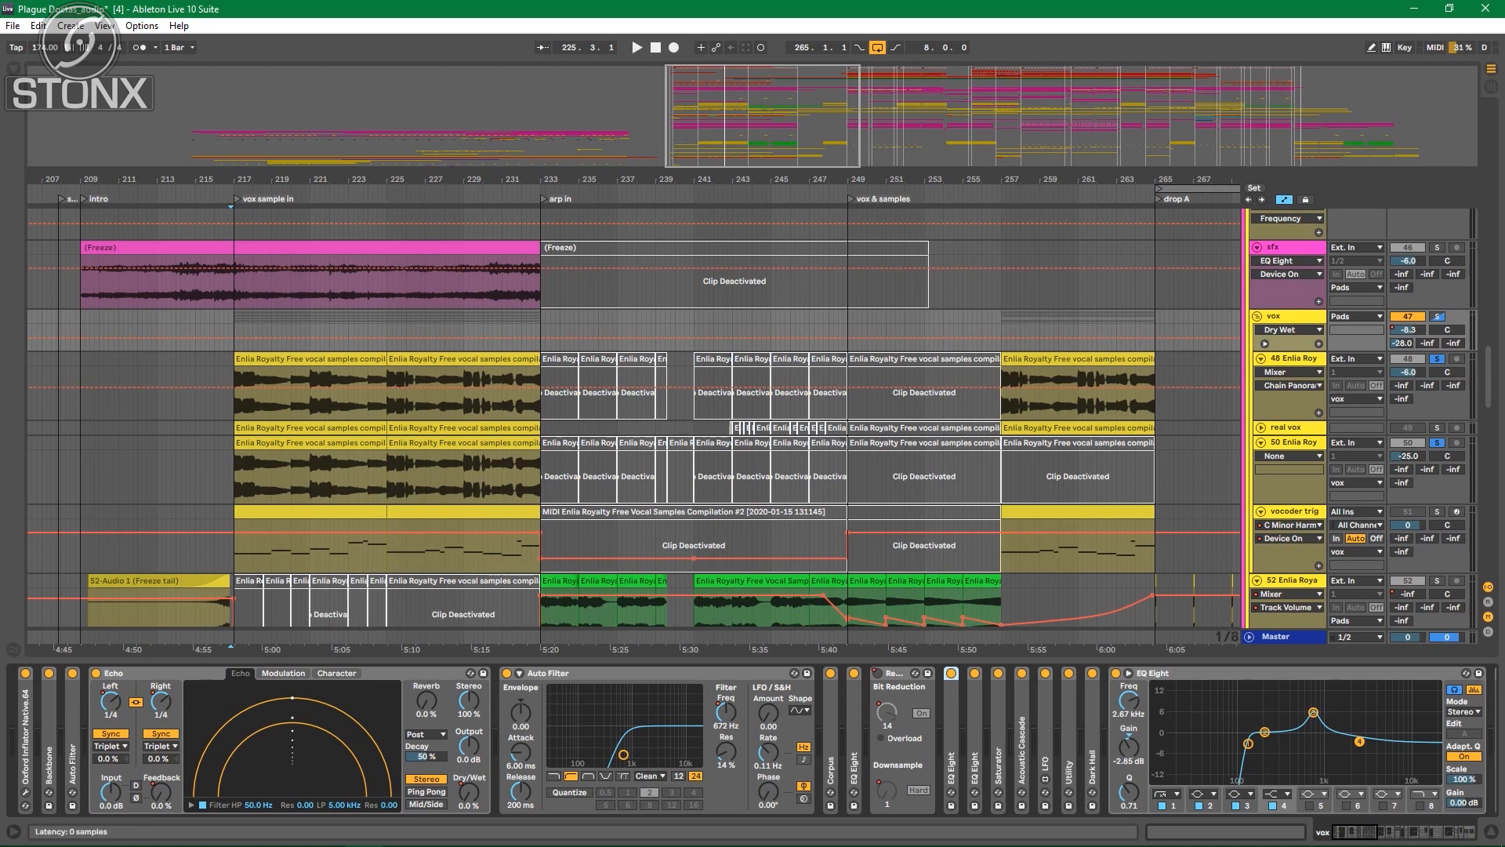
double_click(975, 745)
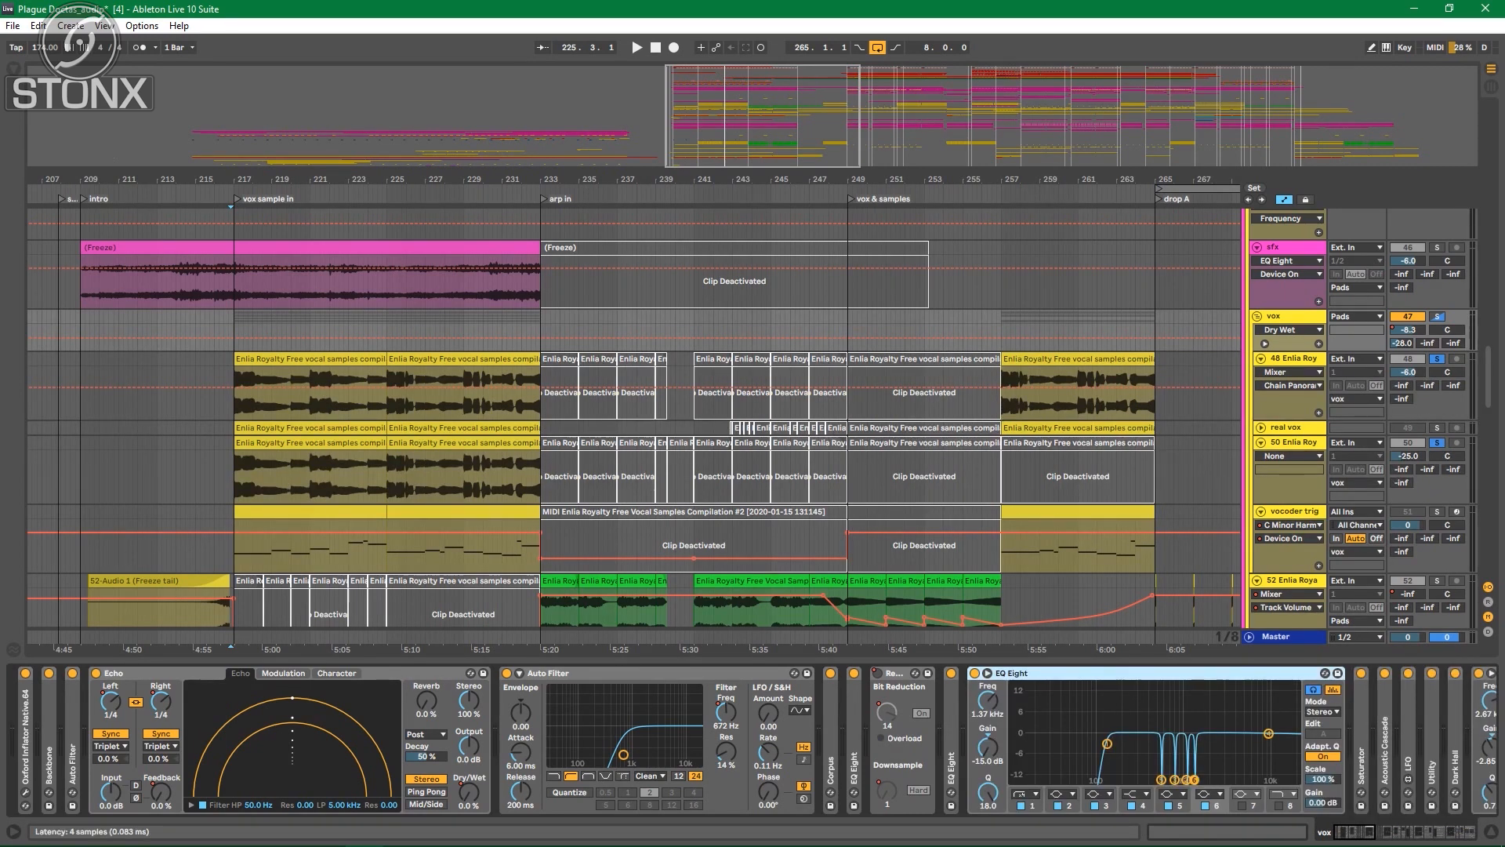
double_click(1035, 673)
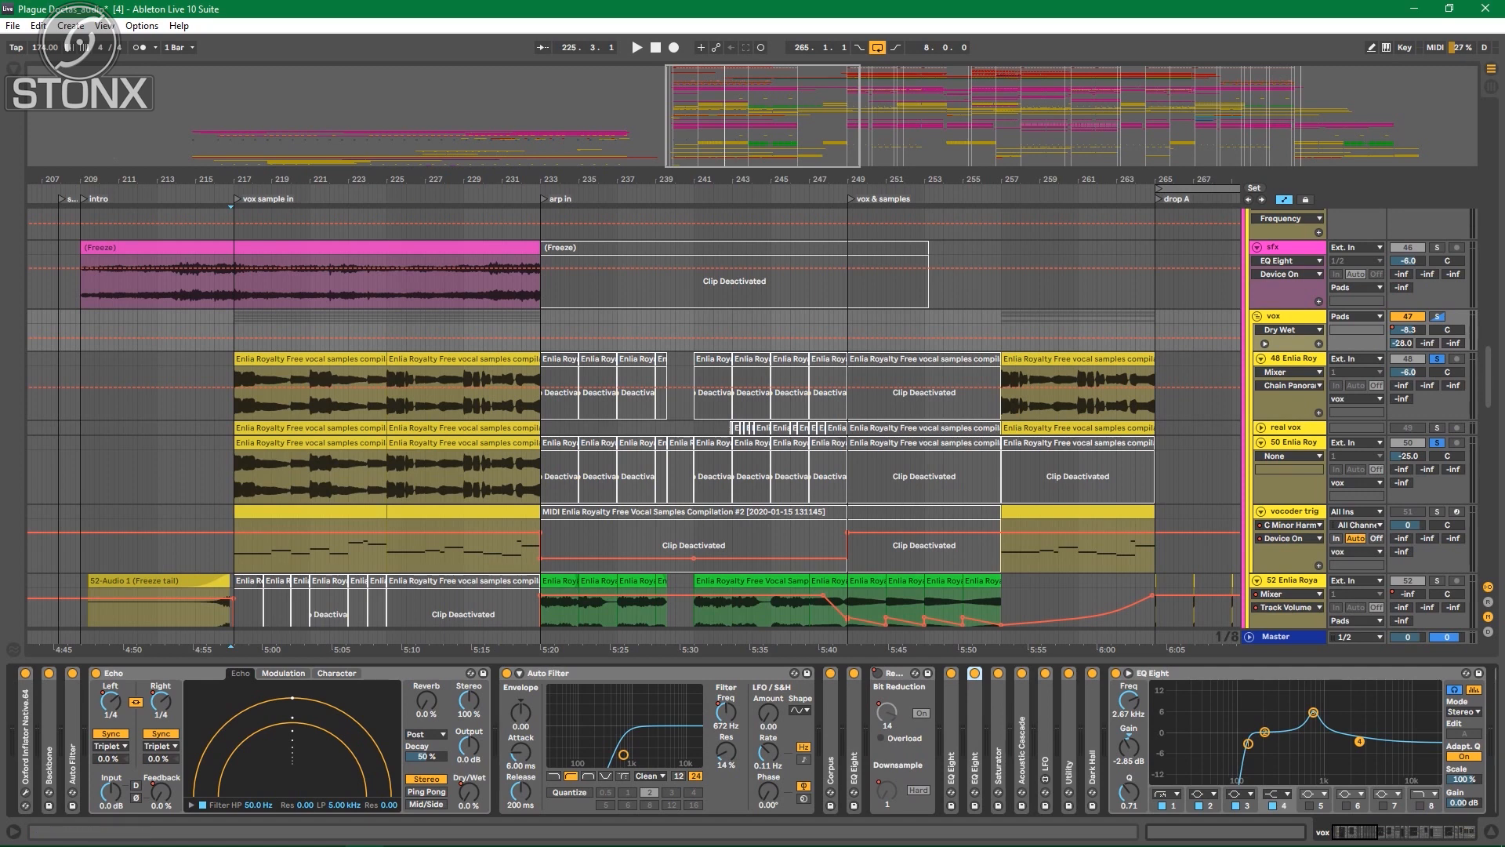
Step: Expand Saturator and Acoustic Cascade in the "vox" chain and open the context options of Acoustic Cascade
double_click(999, 706)
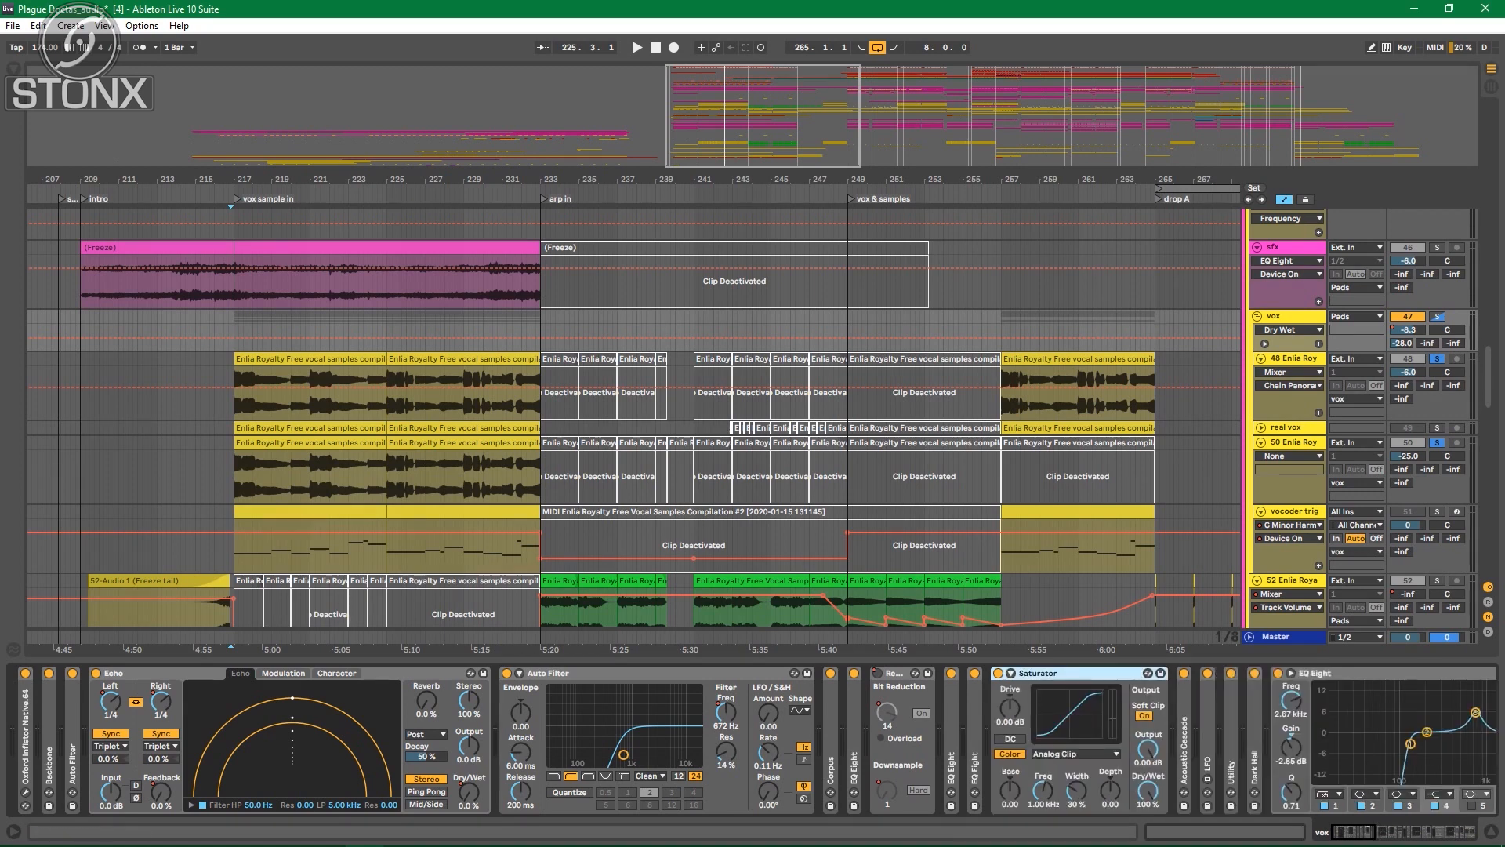
double_click(1185, 745)
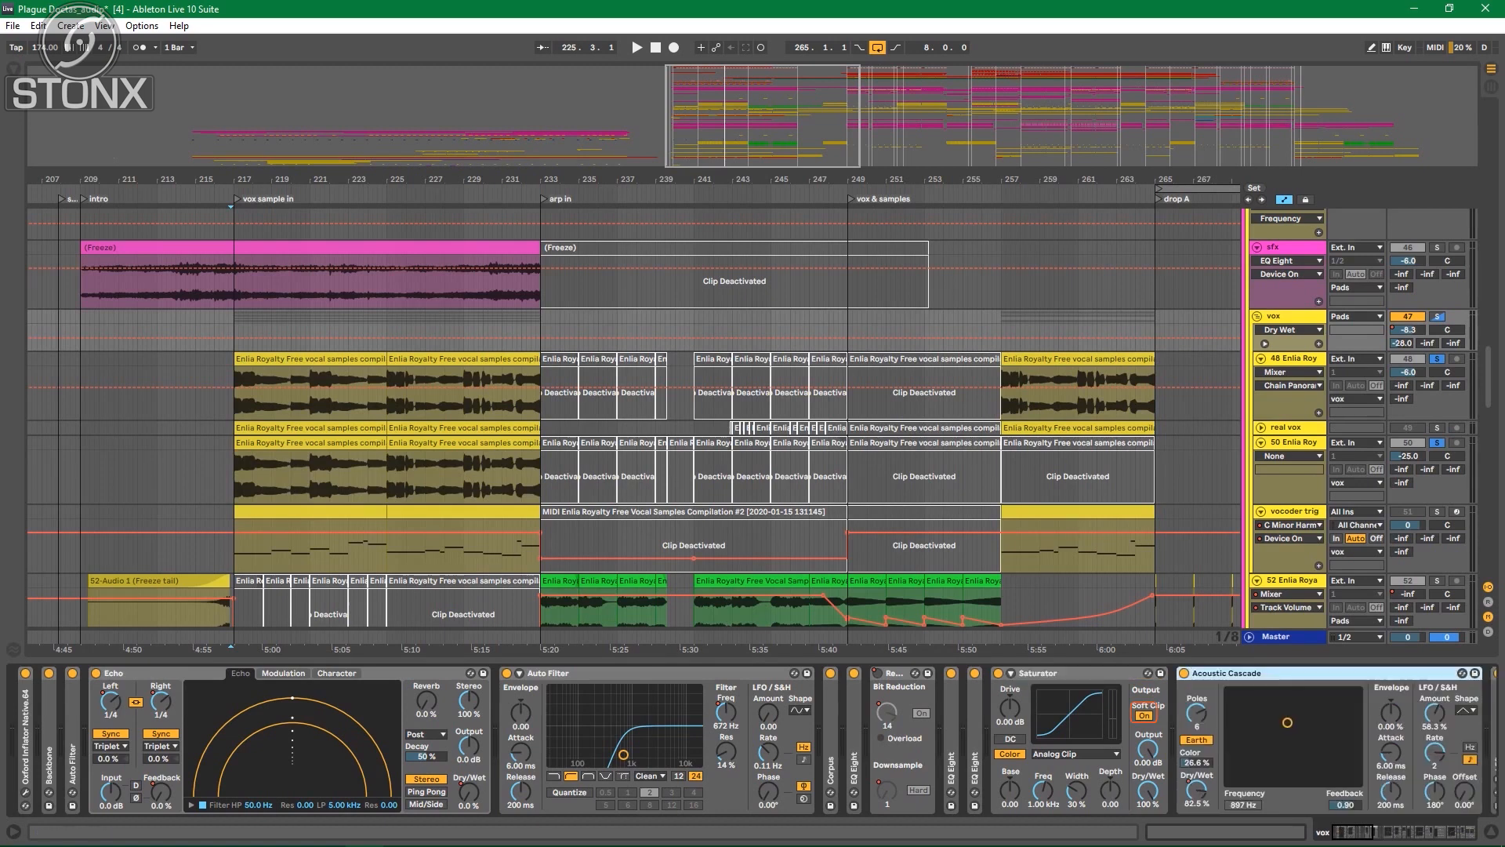
drag(1354, 831, 1377, 832)
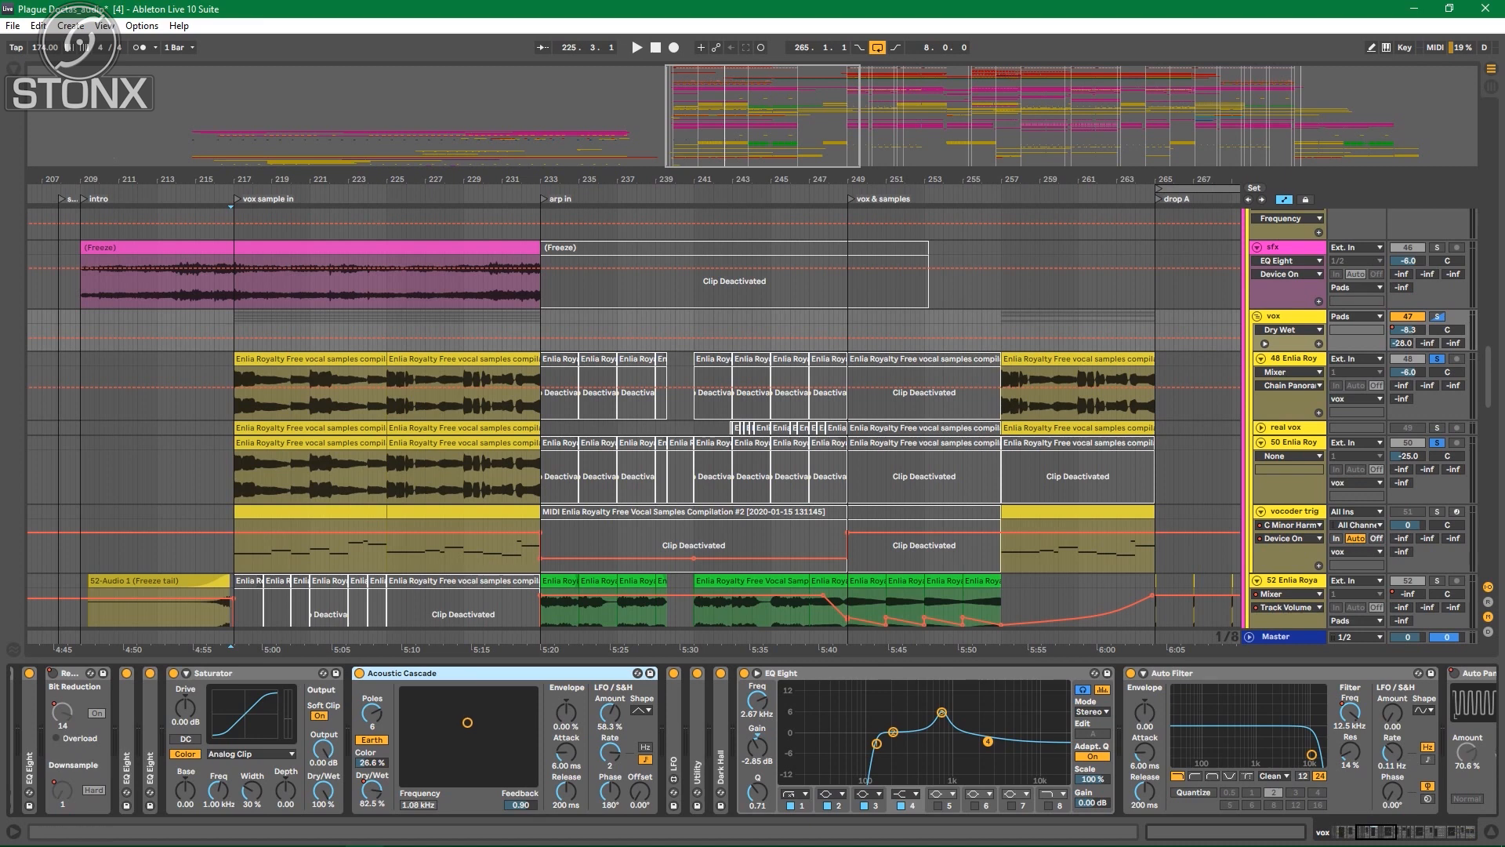
right_click(418, 673)
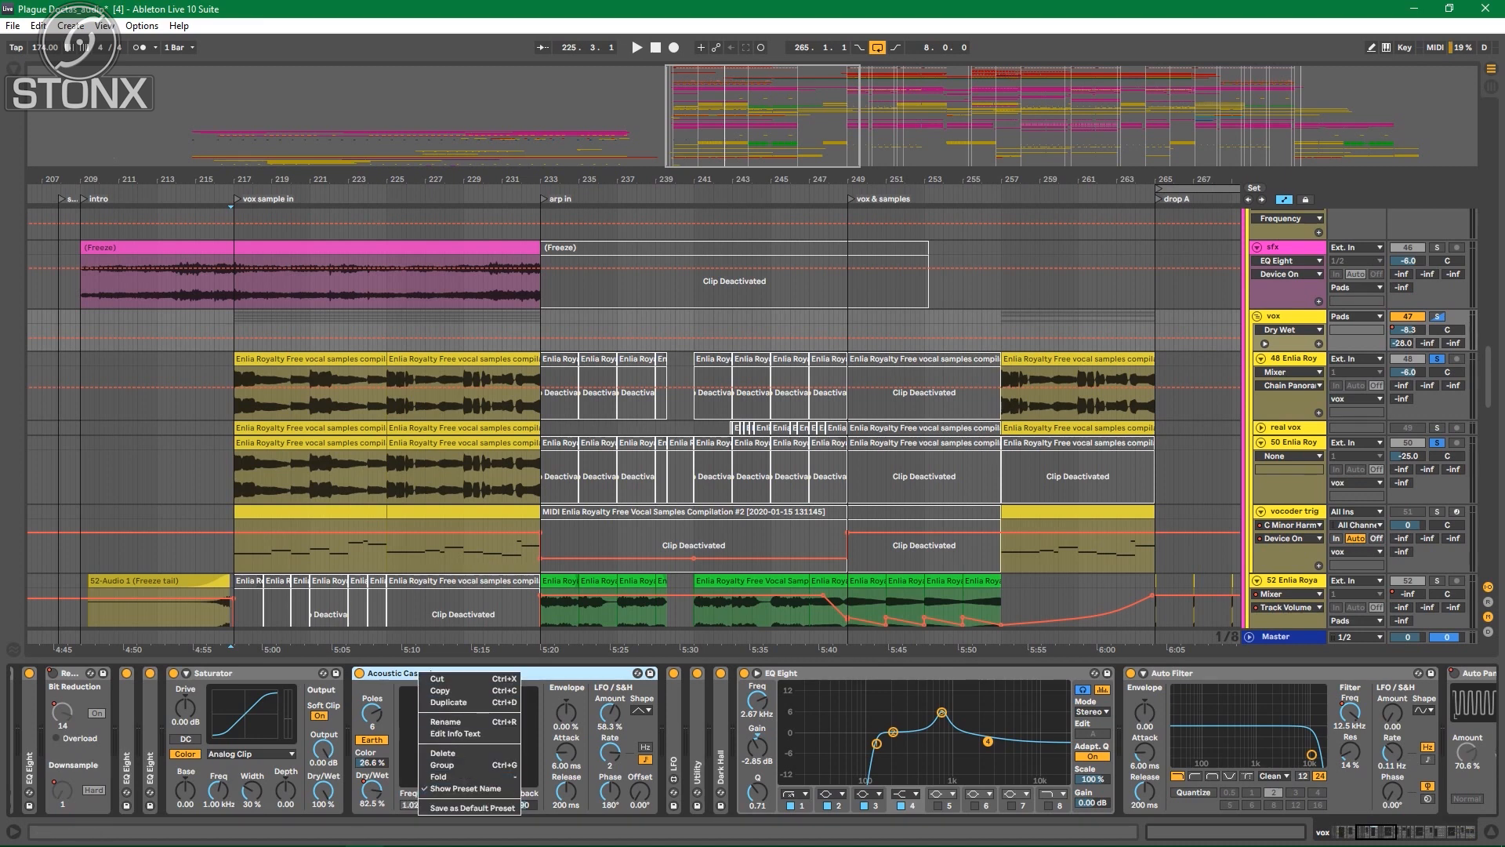
Step: Unfold the LFO, Utility and Dark Hall devices in the vox group's effect chain to inspect their settings
click(415, 672)
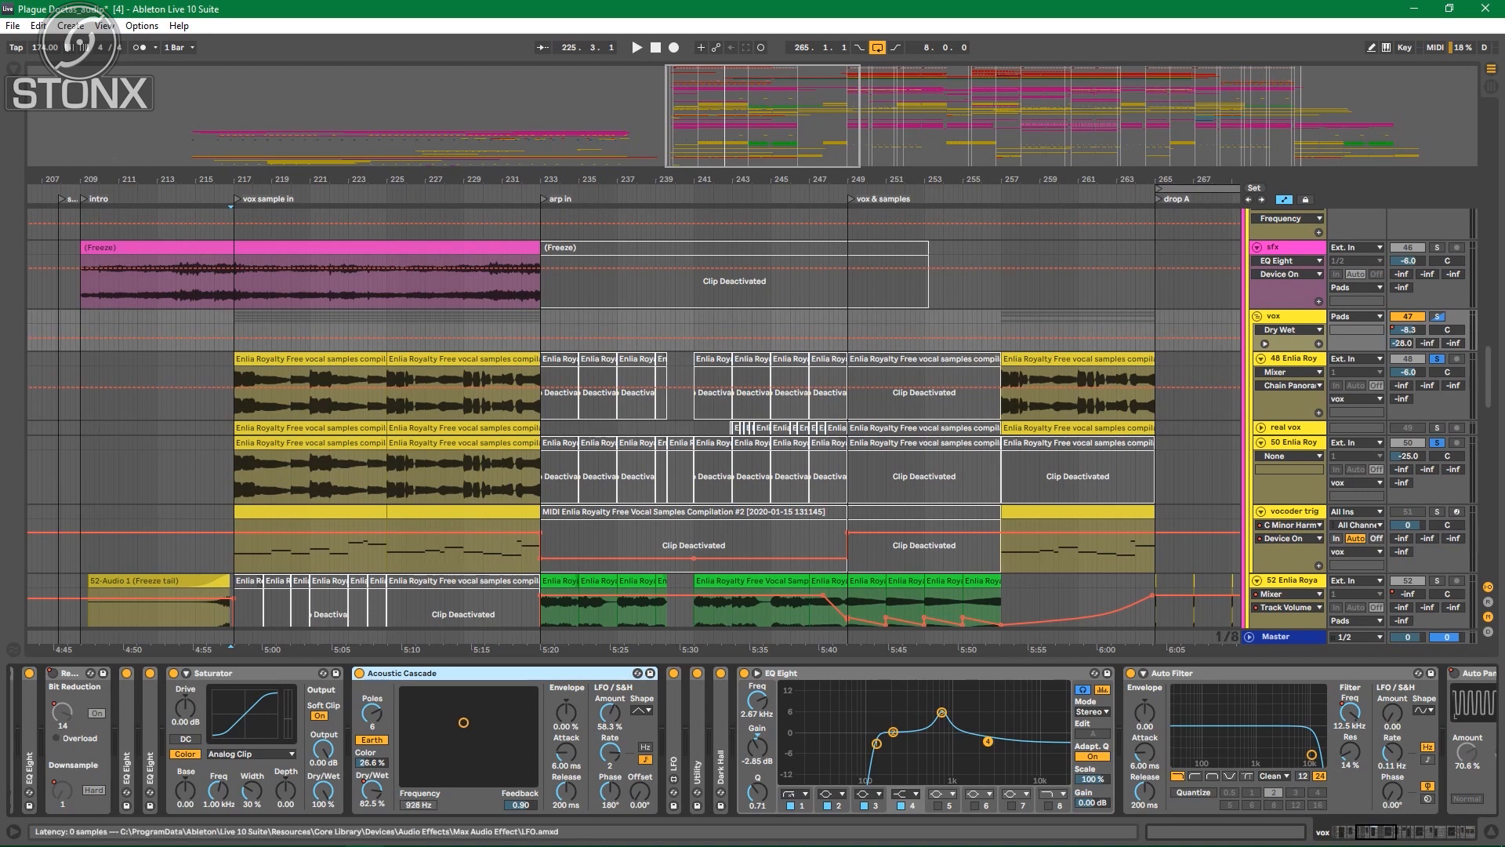
double_click(673, 733)
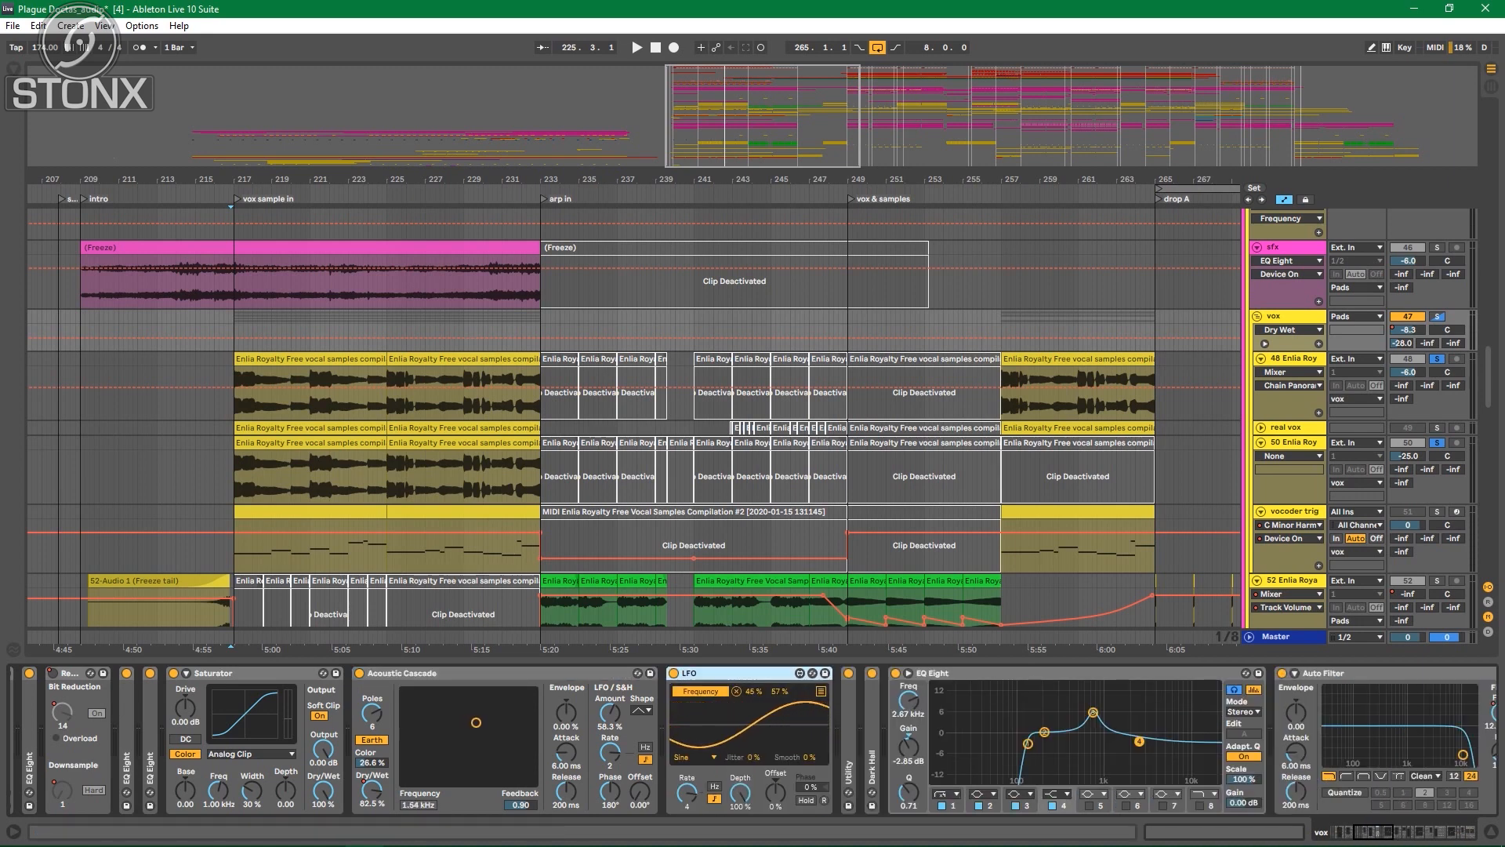
double_click(849, 737)
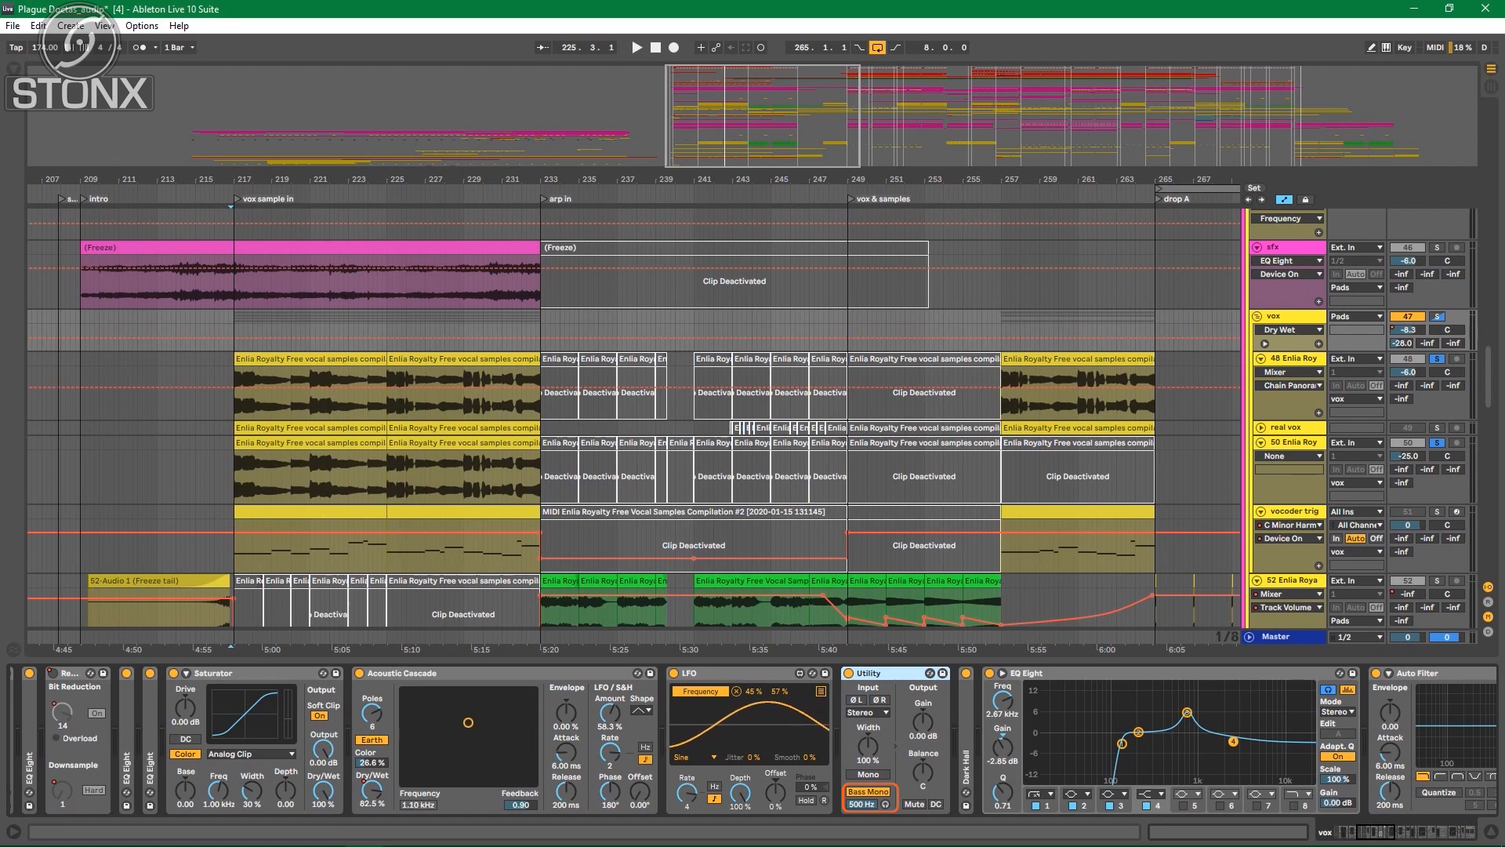
double_click(966, 764)
drag(1370, 832, 1405, 832)
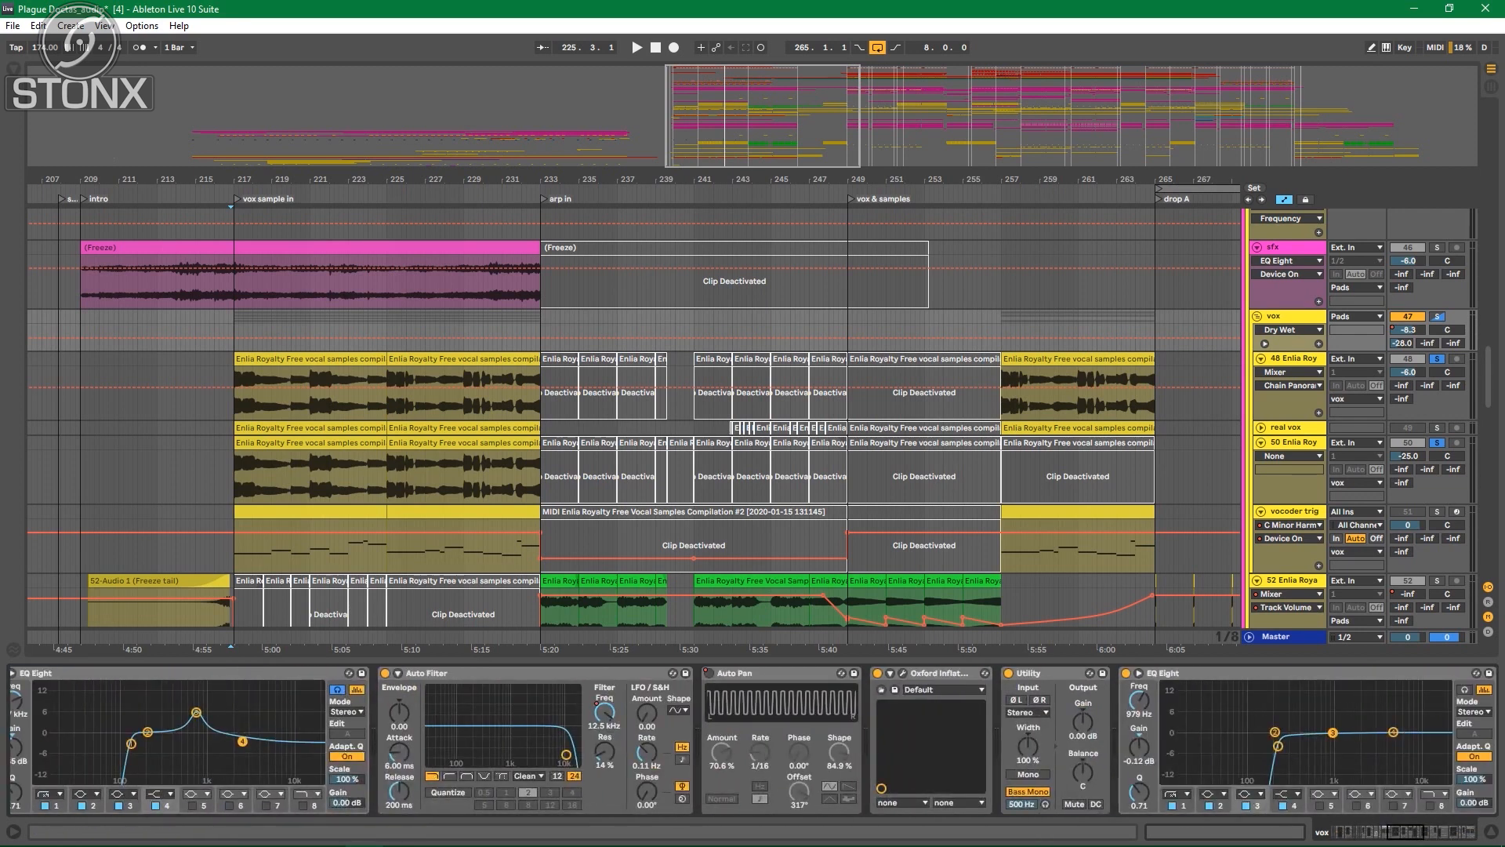
Step: Fold the vox chain's EQ Eight, Auto Filter, Oxford Inflator, Utility, second EQ Eight, Guitar - Lead Solo compressor and CamelCrusher
double_click(180, 673)
double_click(129, 673)
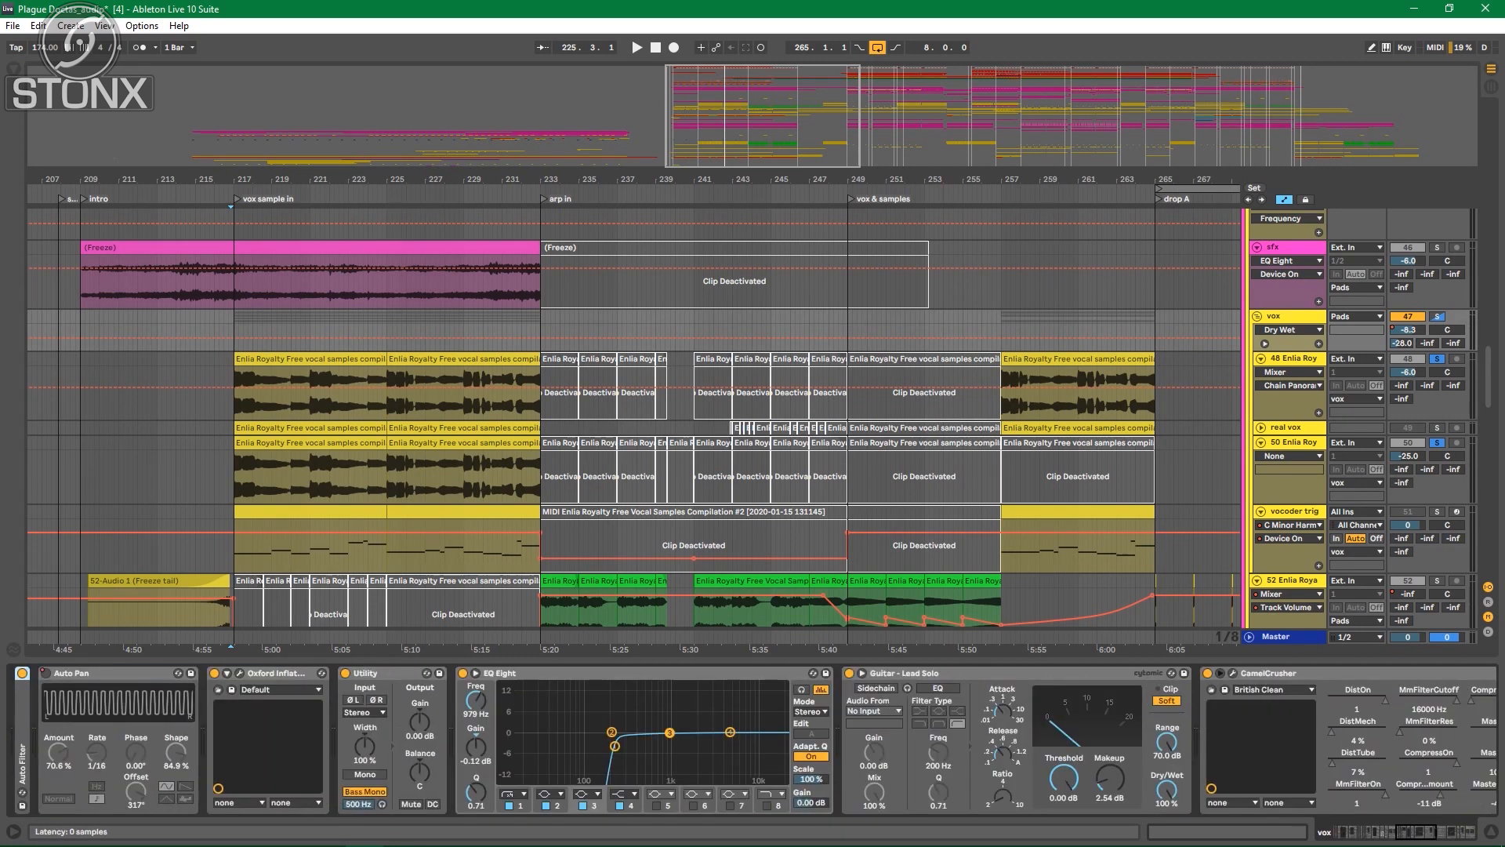
double_click(270, 672)
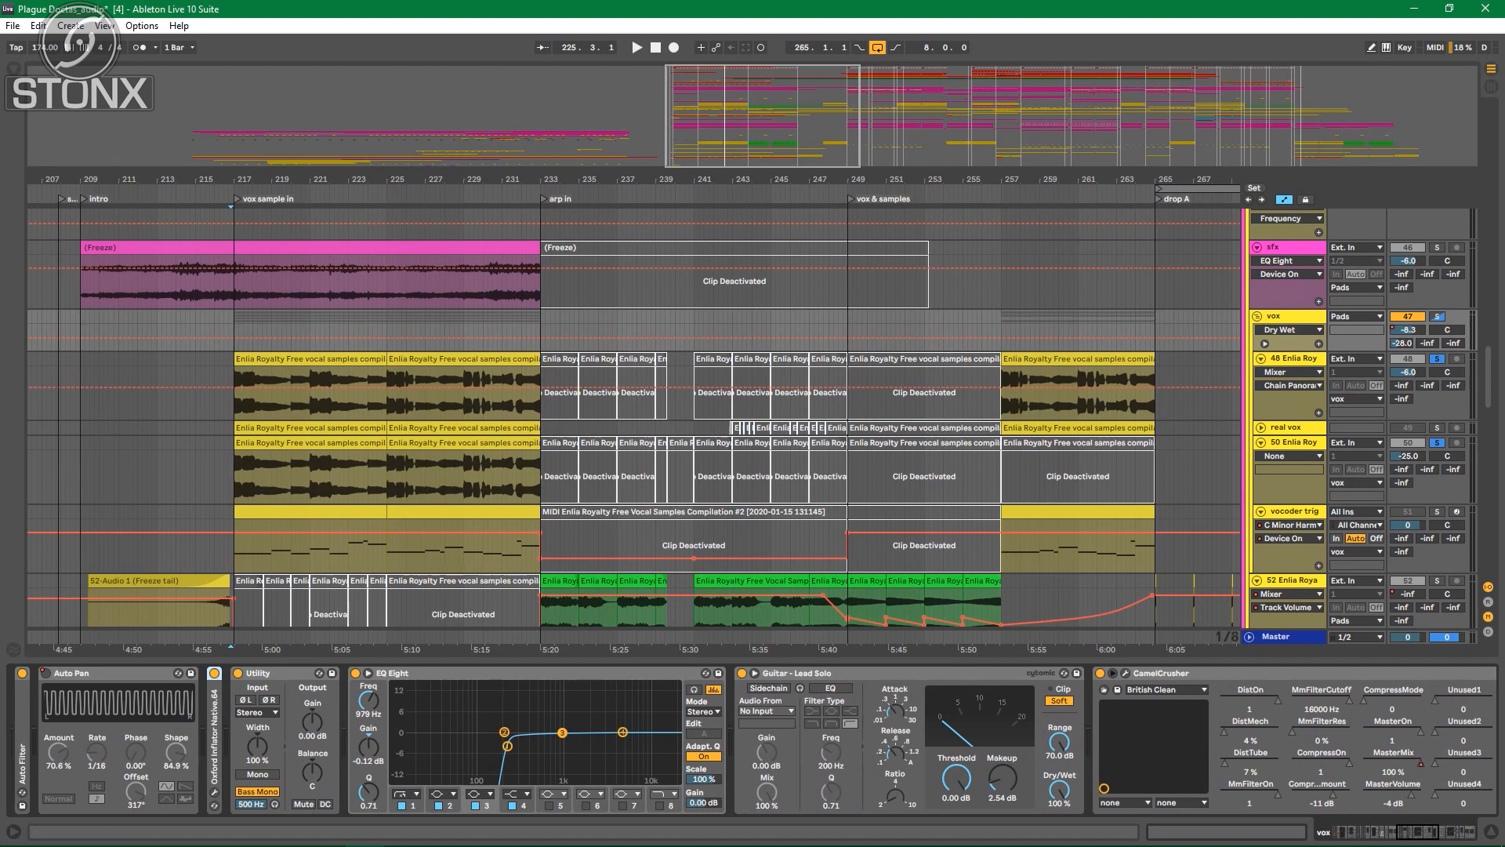
double_click(278, 673)
double_click(282, 673)
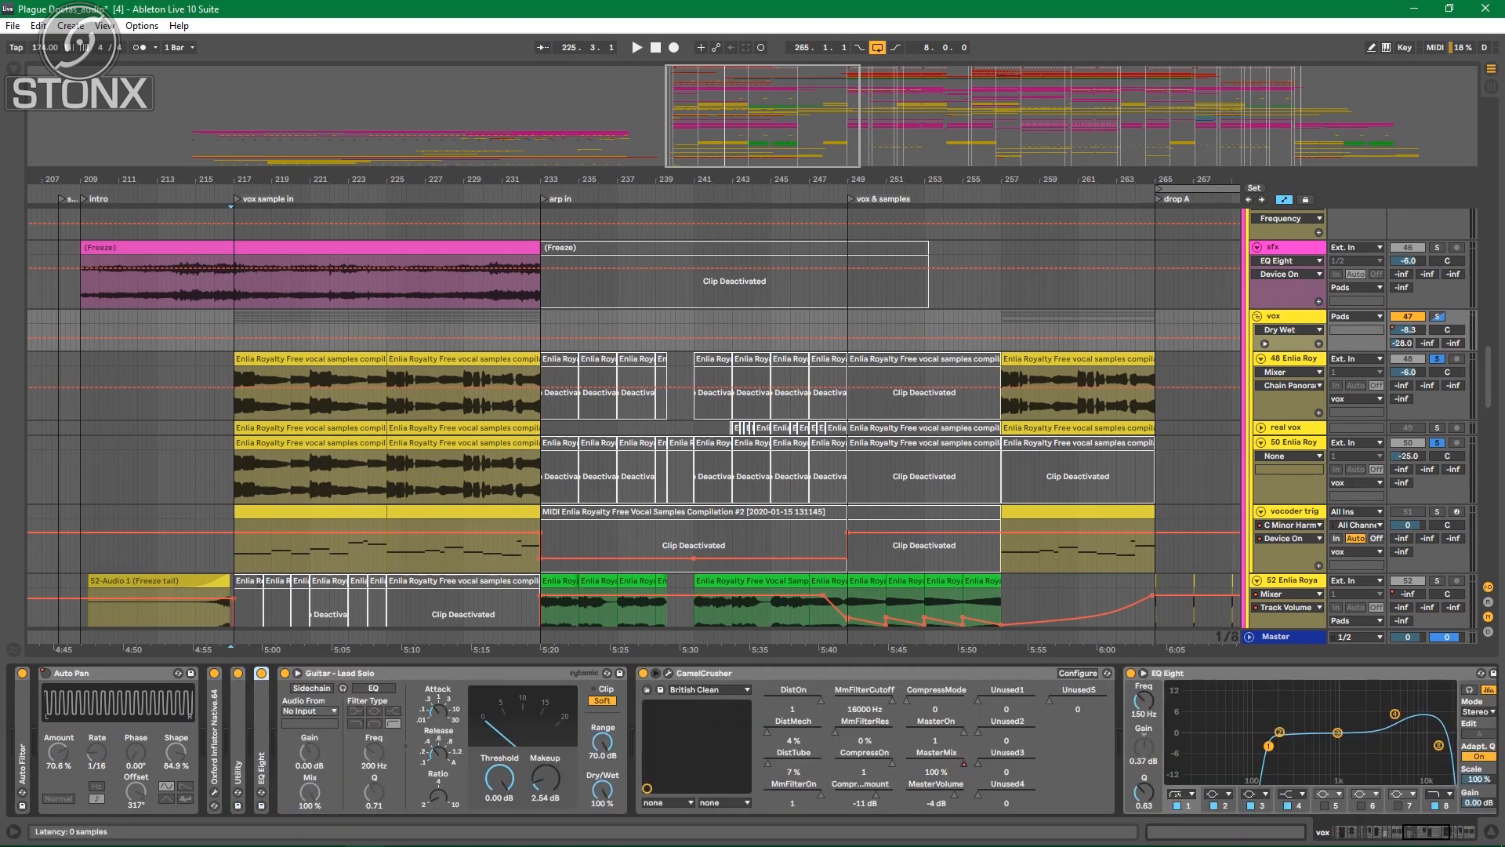
double_click(288, 673)
double_click(314, 672)
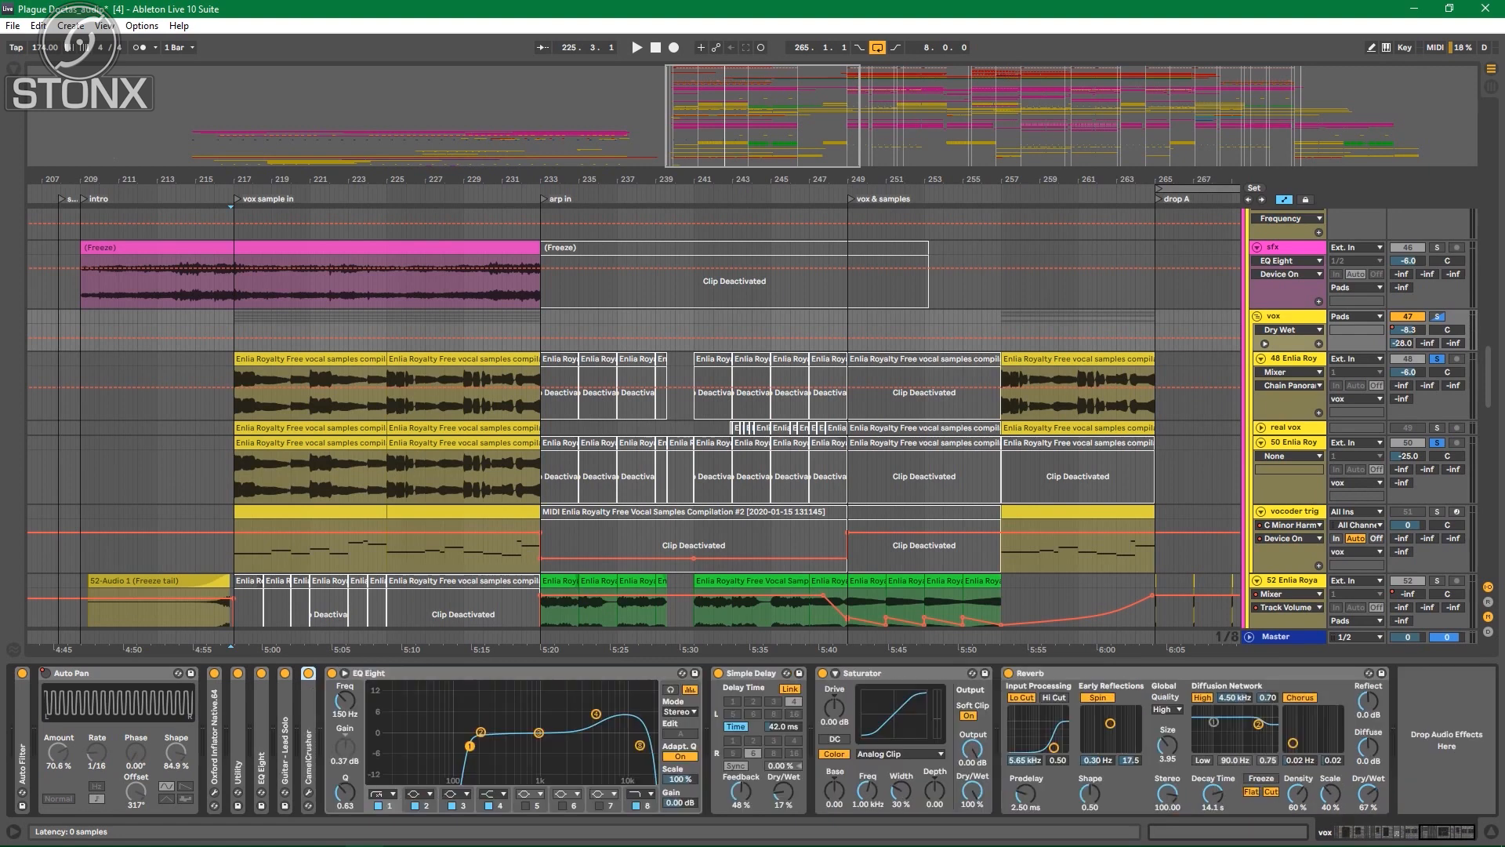
Step: Fold the last EQ Eight, Simple Delay, Saturator and Reverb of the vox chain, plus the Auto Pan
double_click(345, 673)
double_click(357, 673)
click(384, 673)
double_click(416, 673)
double_click(411, 672)
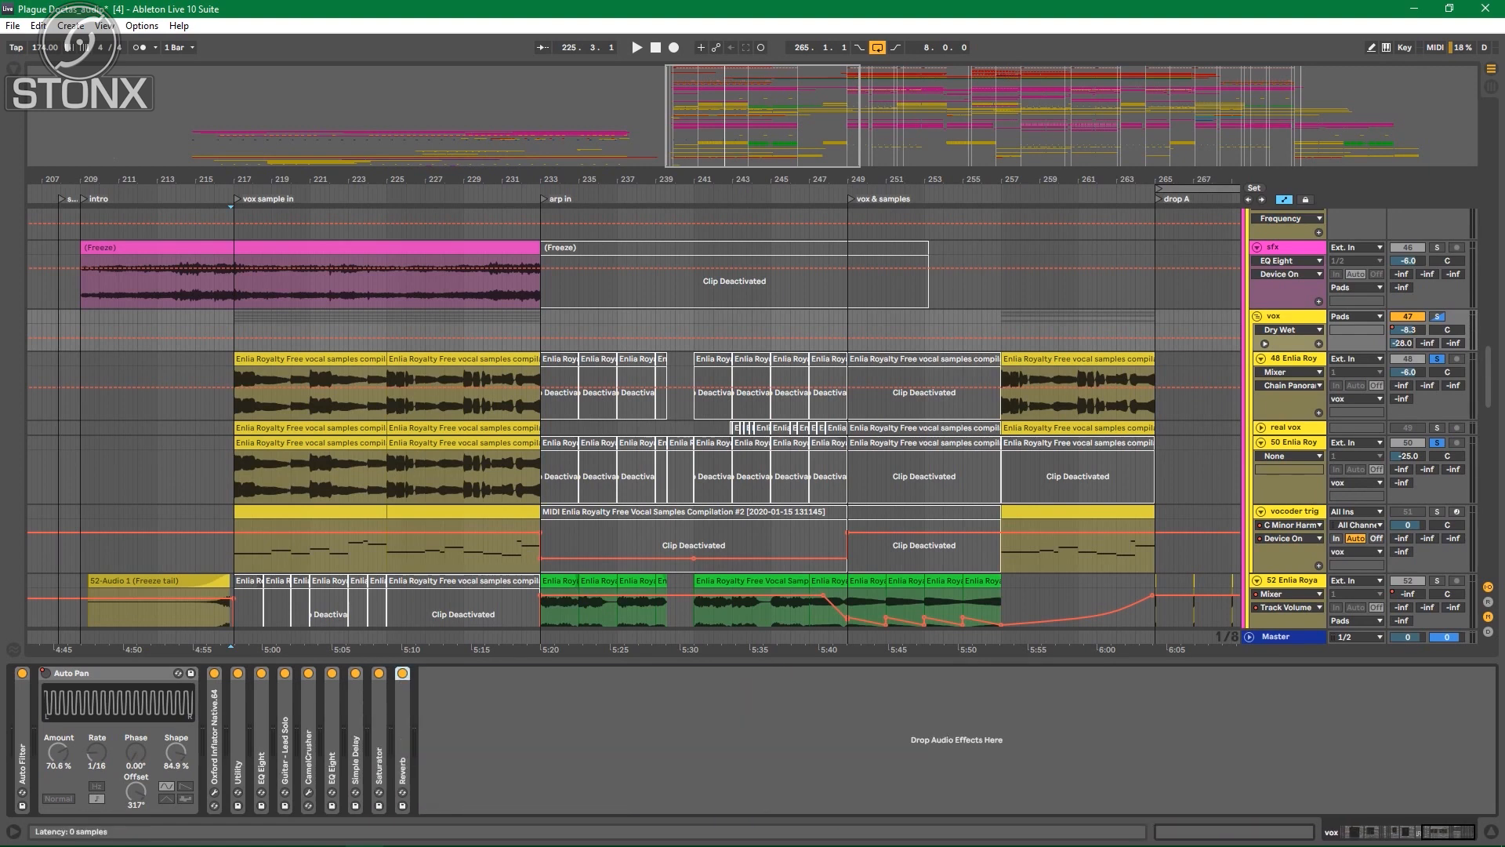
double_click(69, 673)
Step: Fold the Dark Hall, Utility, LFO and Acoustic Cascade devices in the middle of the vox chain
drag(1448, 832, 1393, 831)
double_click(1145, 673)
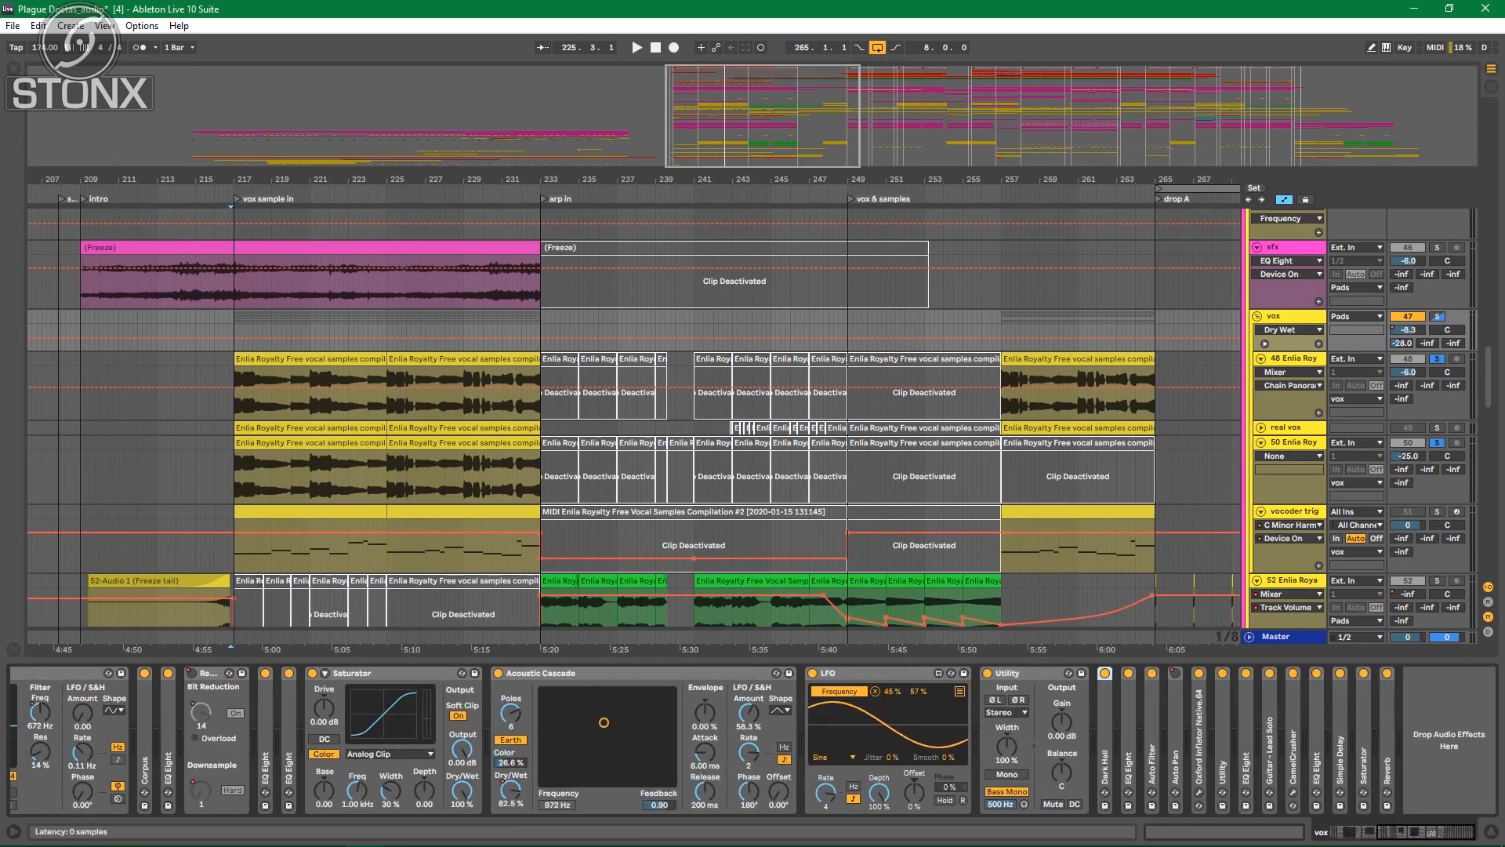
double_click(1034, 672)
double_click(871, 673)
double_click(601, 672)
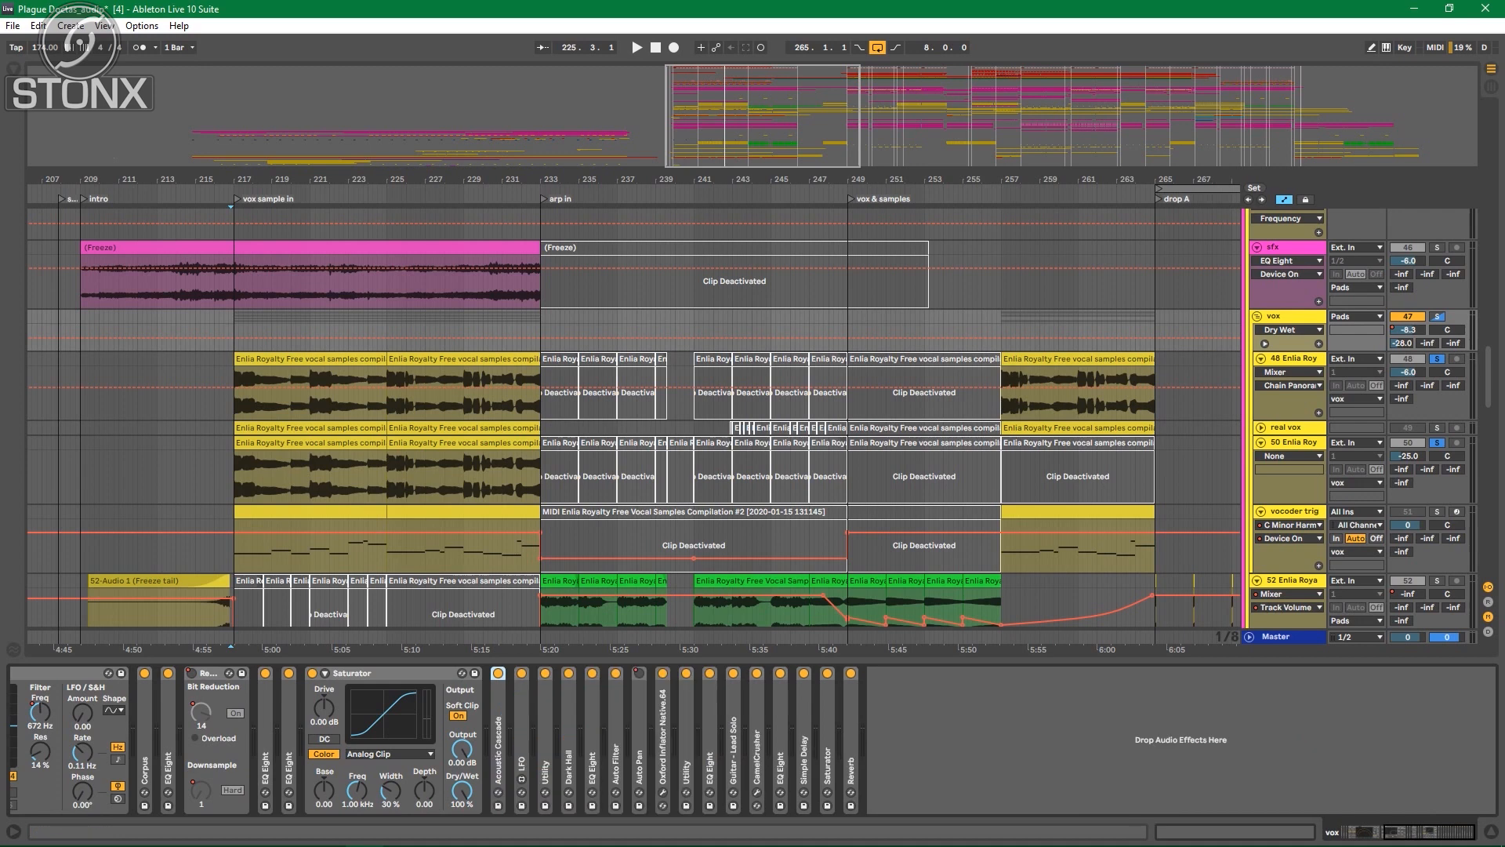
Step: Fold the remaining Saturator, Redux, Auto Filter and Echo devices at the start of the vox chain
double_click(352, 672)
double_click(196, 672)
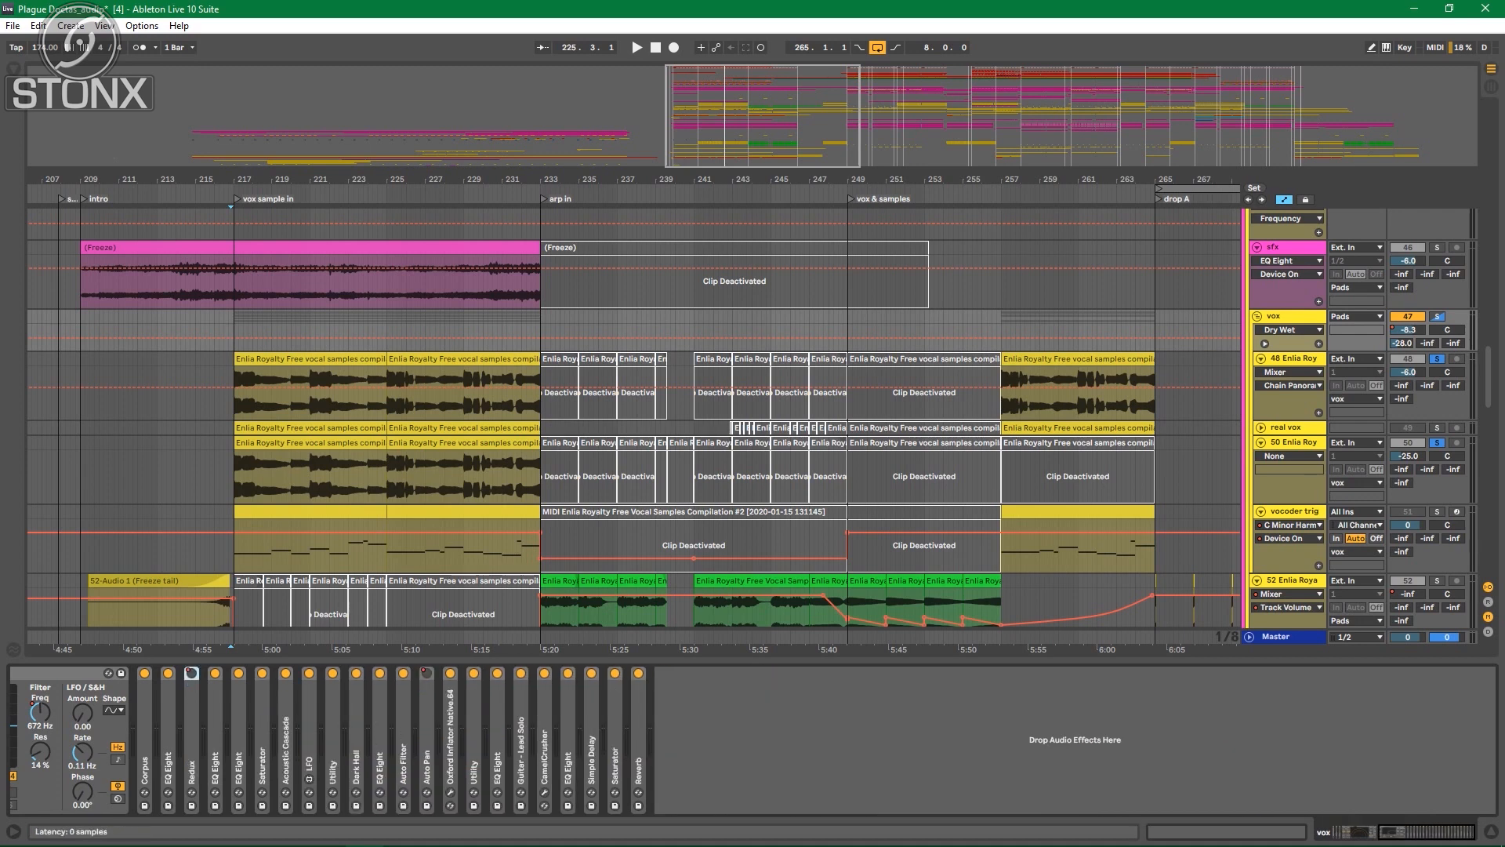
double_click(61, 672)
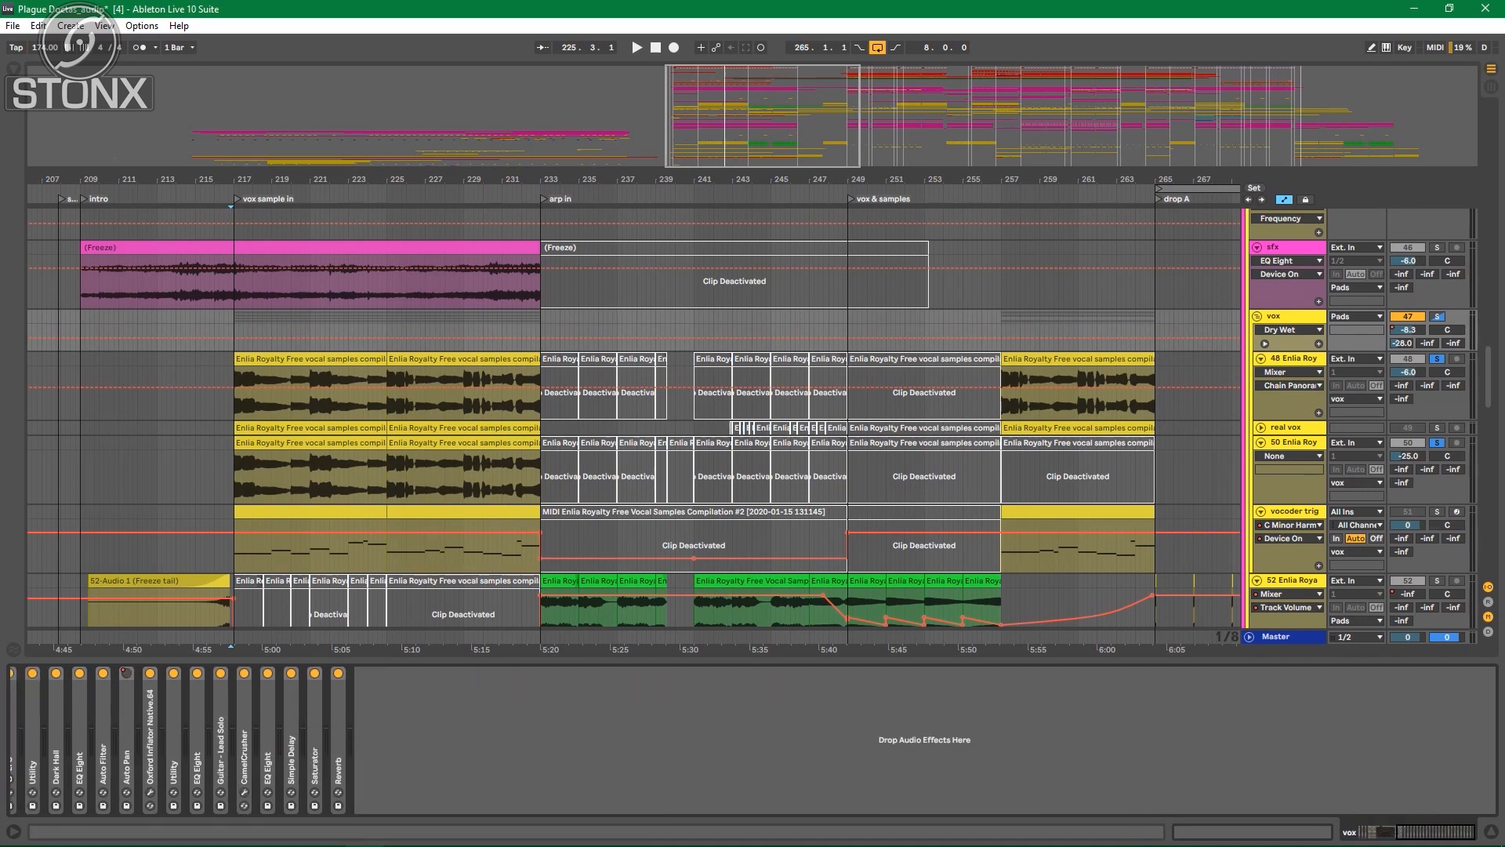
scroll(549, 741, up, 5)
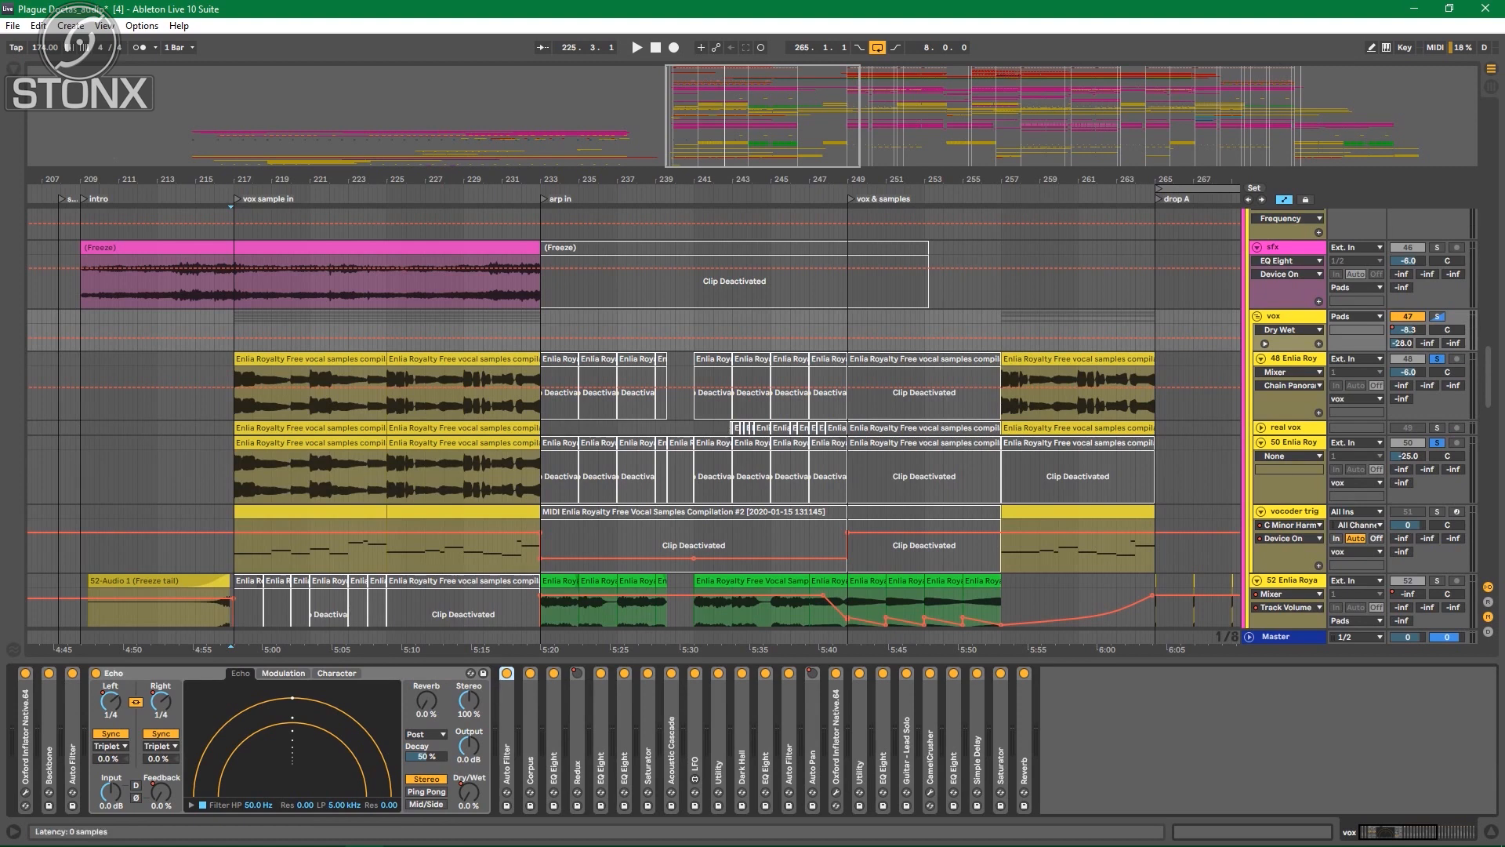
double_click(113, 673)
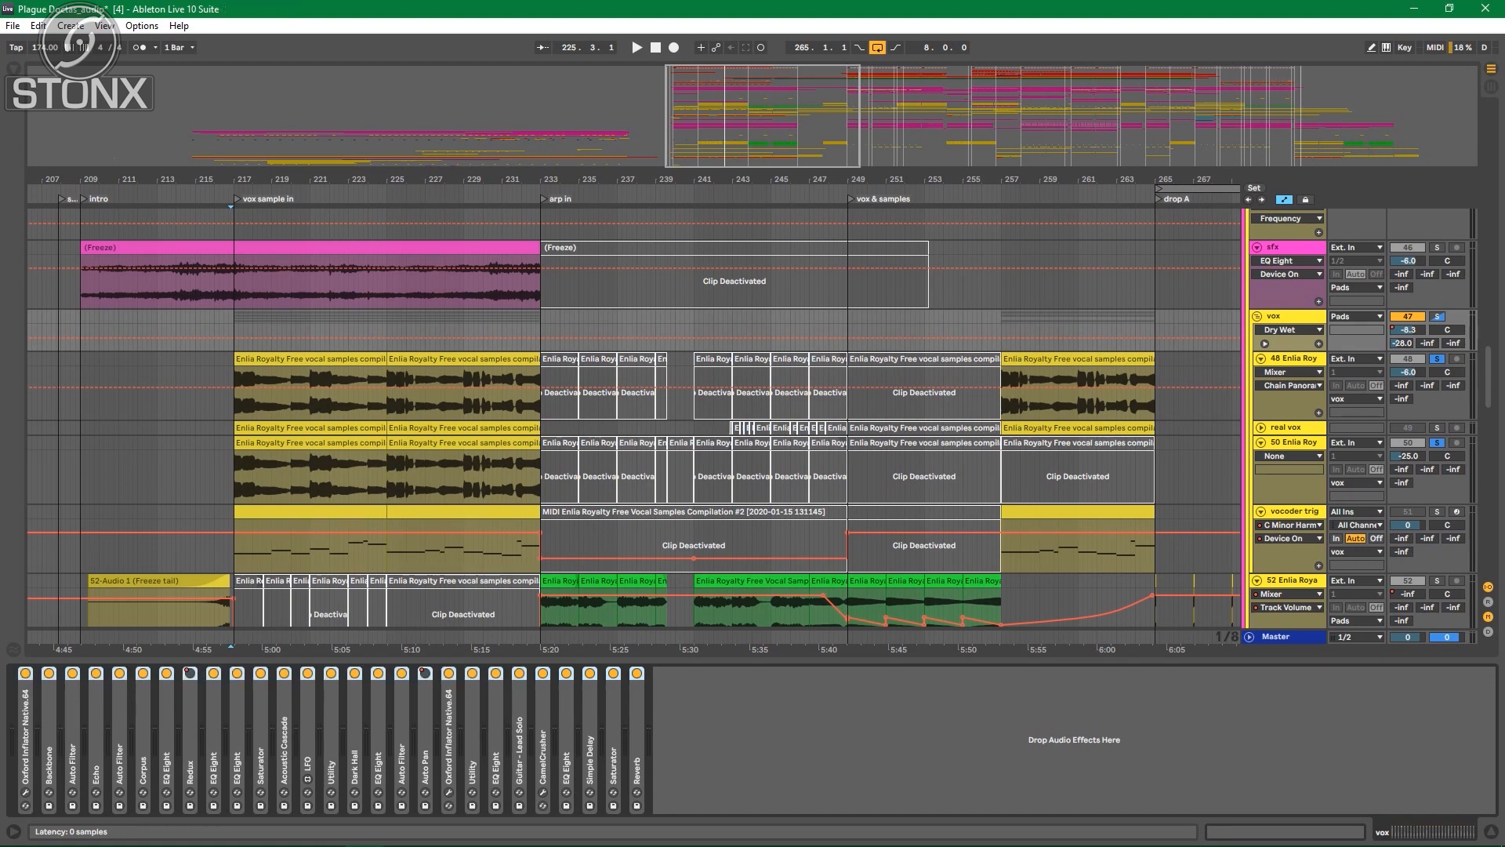
Step: Group all the vox devices into one Audio Effect Rack and compare playback with the rack off and on
click(26, 674)
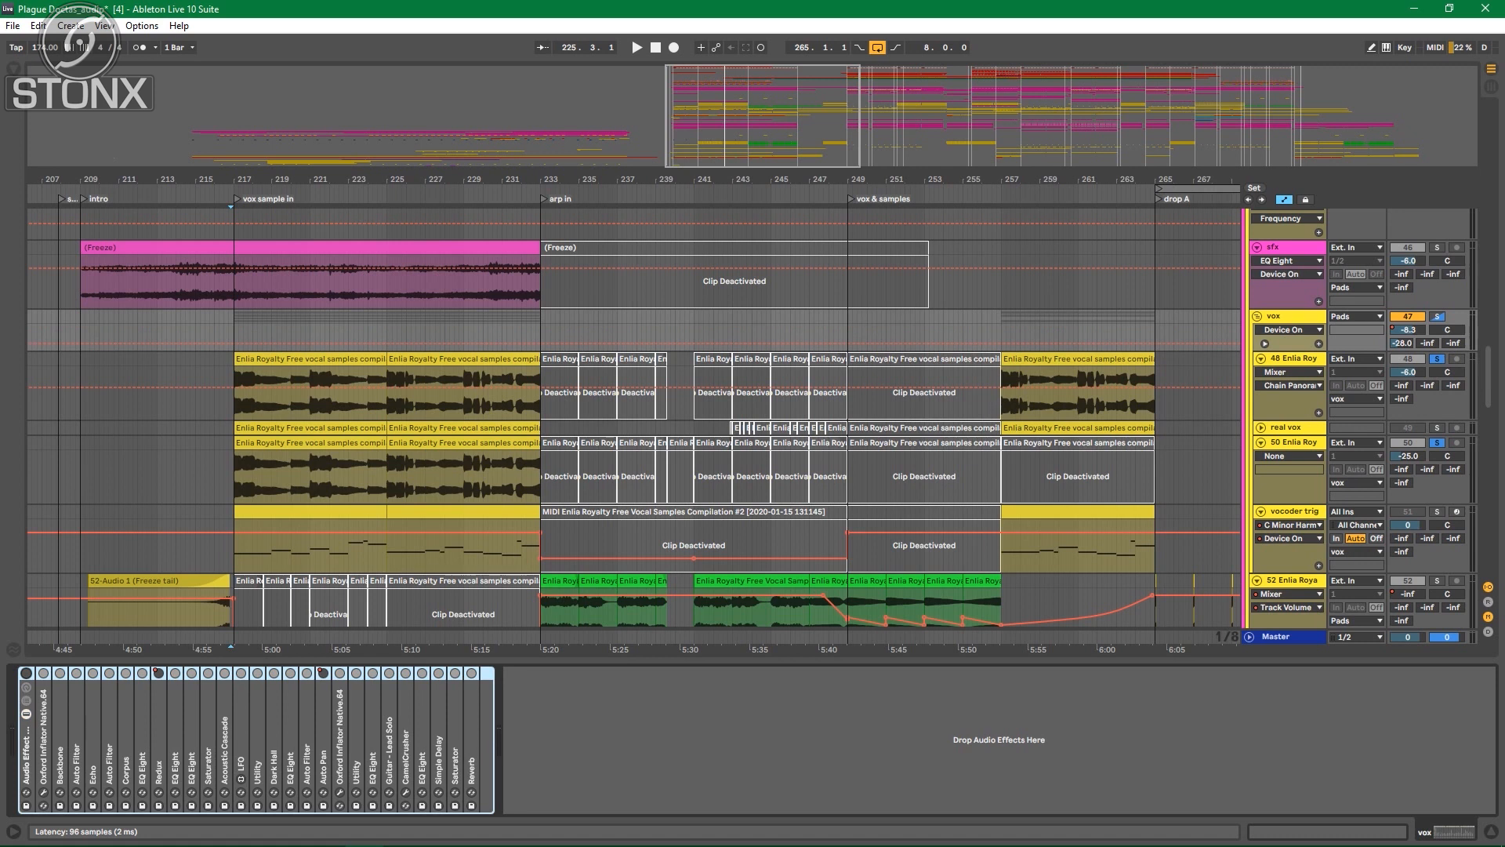
key(space)
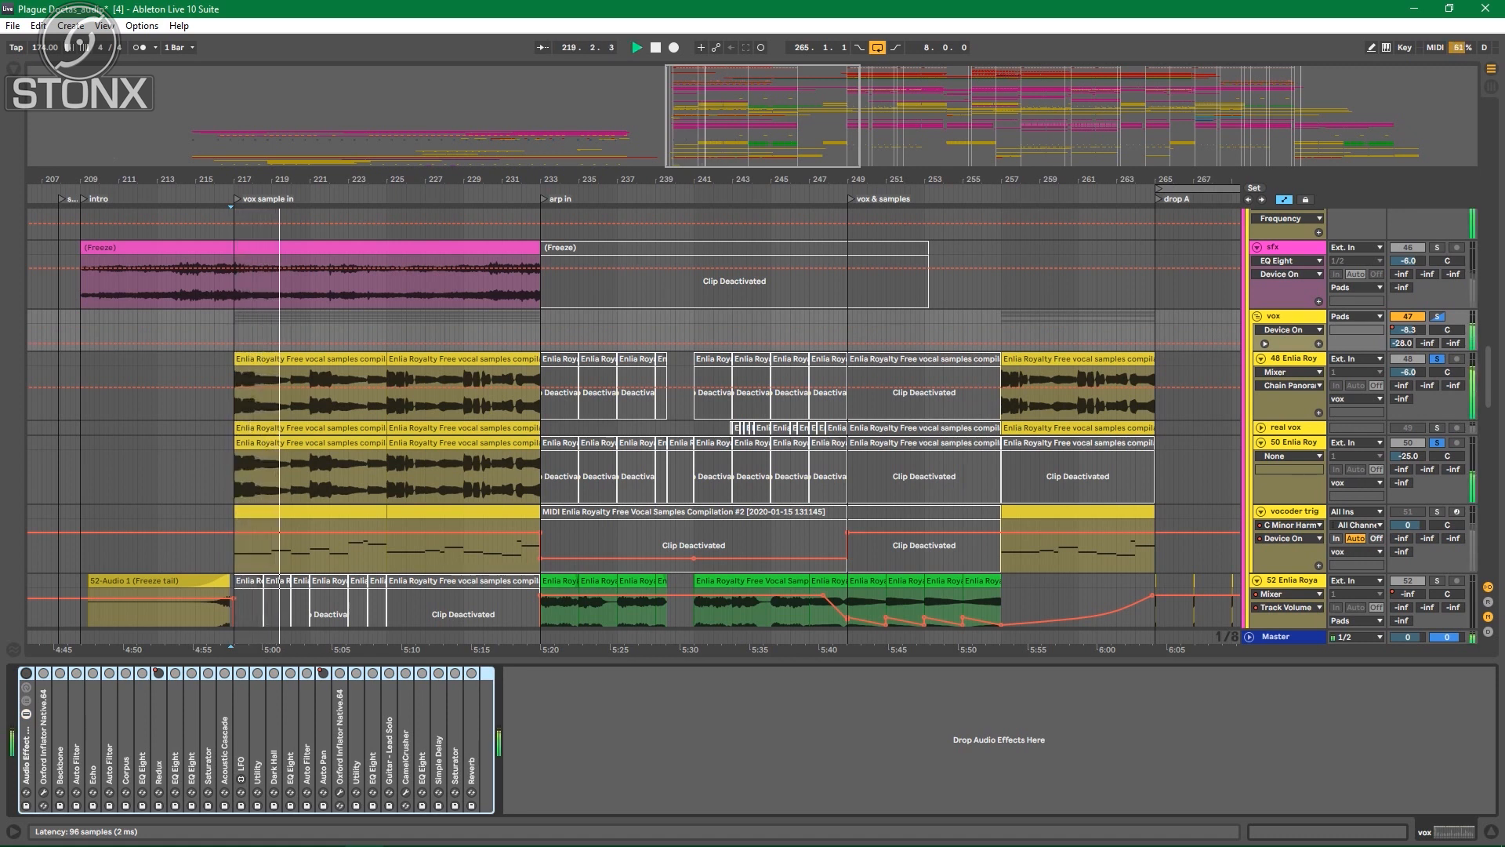
click(26, 674)
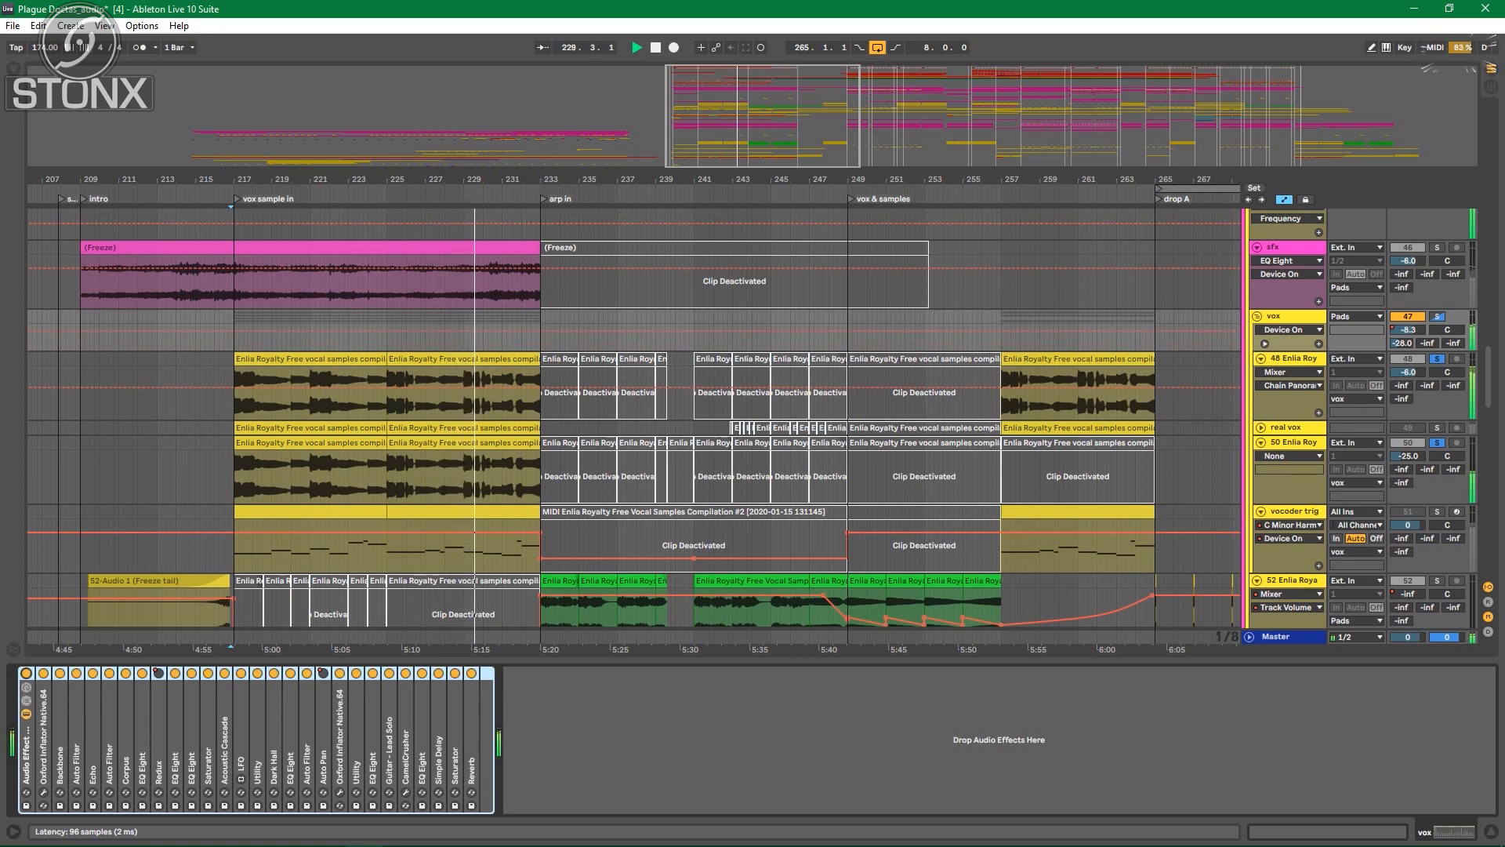
key(space)
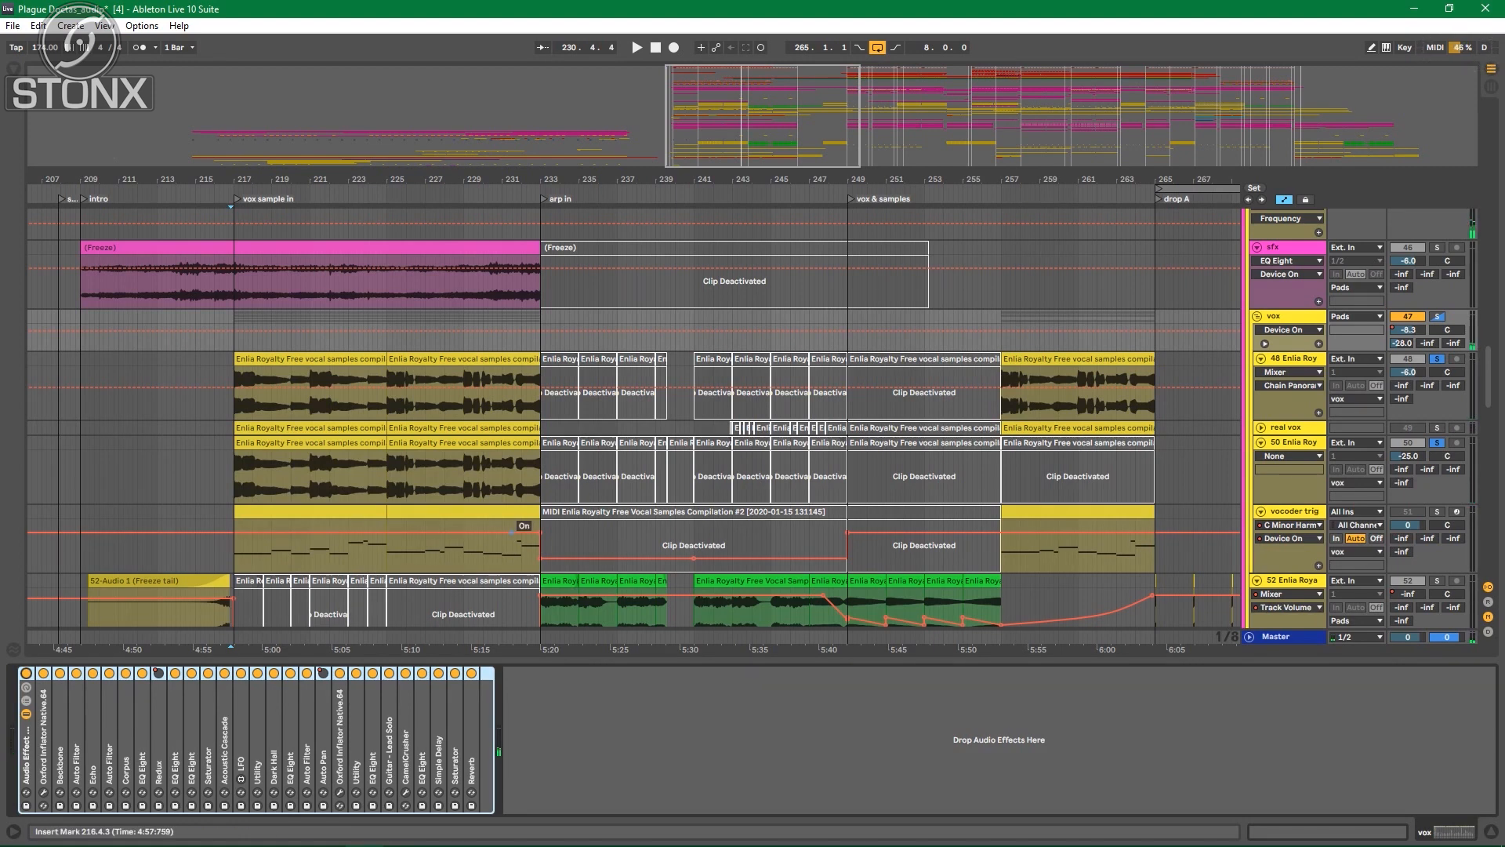
Step: Solo the 52 Enlia Roya track and listen to it from just before the arp in section
scroll(514, 532, down, 2)
click(534, 536)
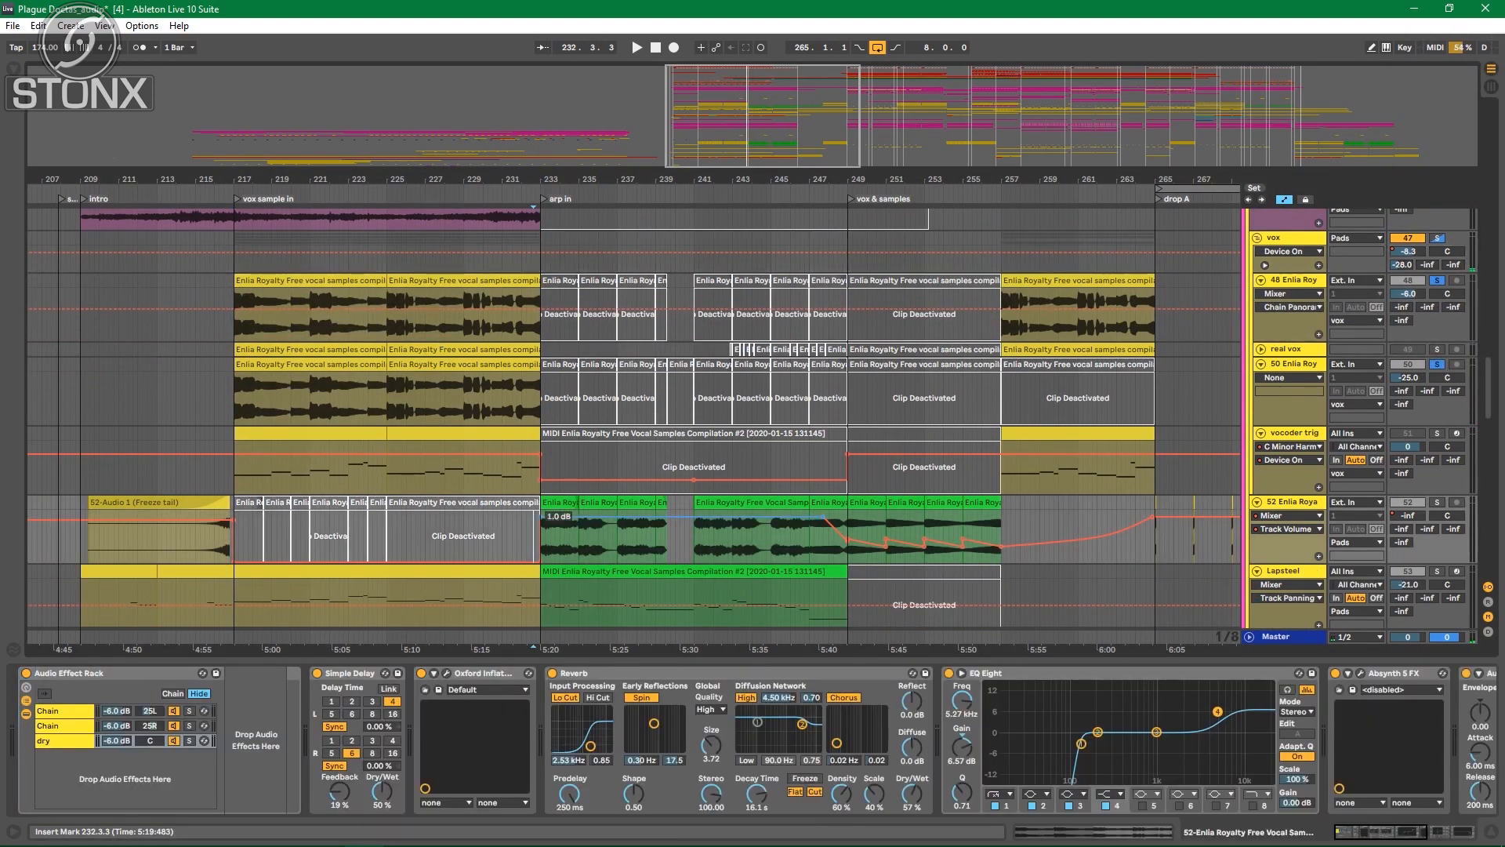
key(space)
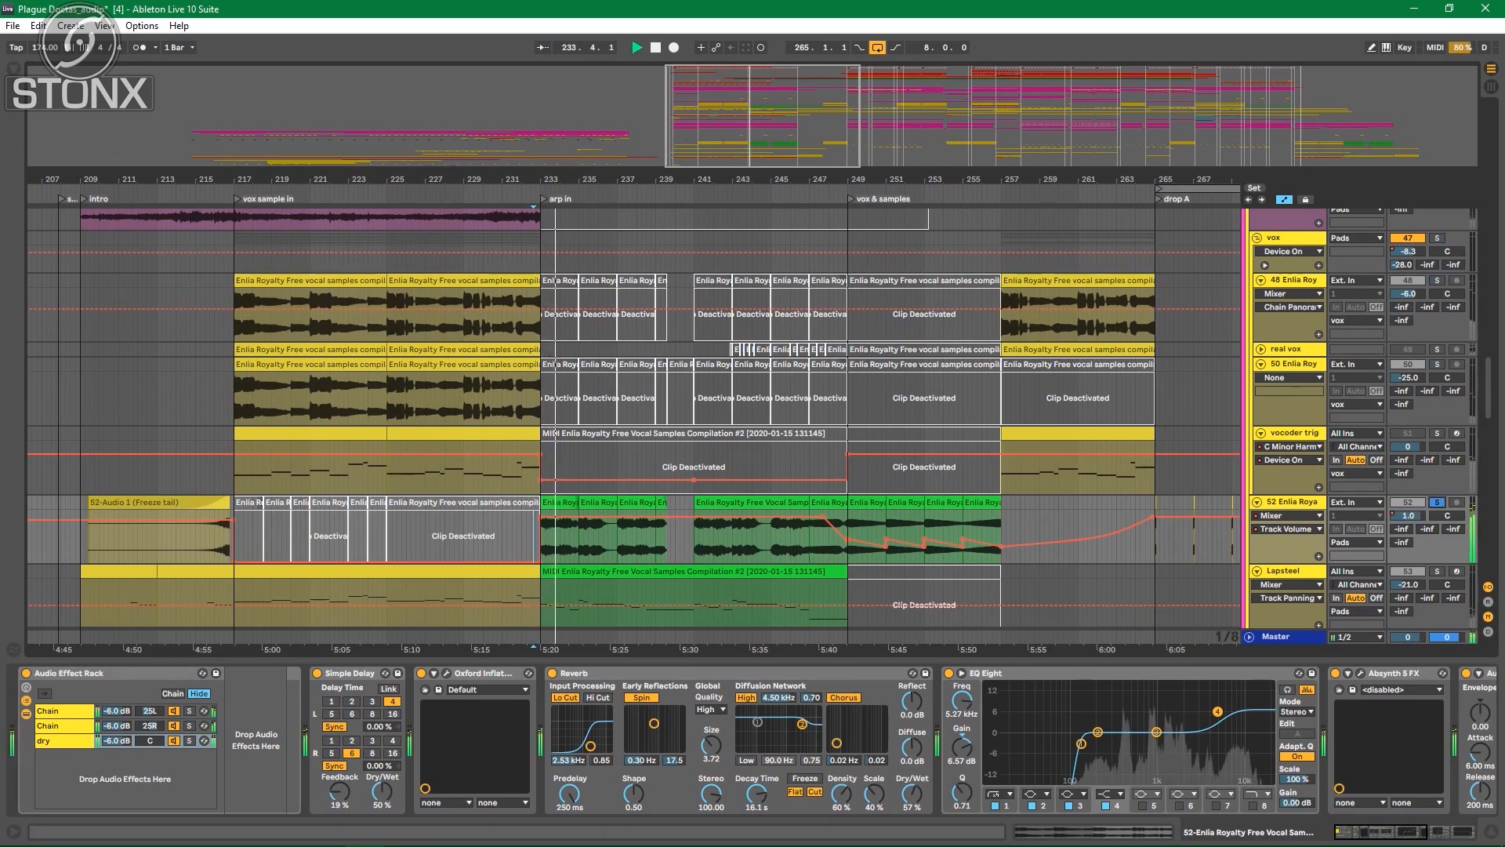
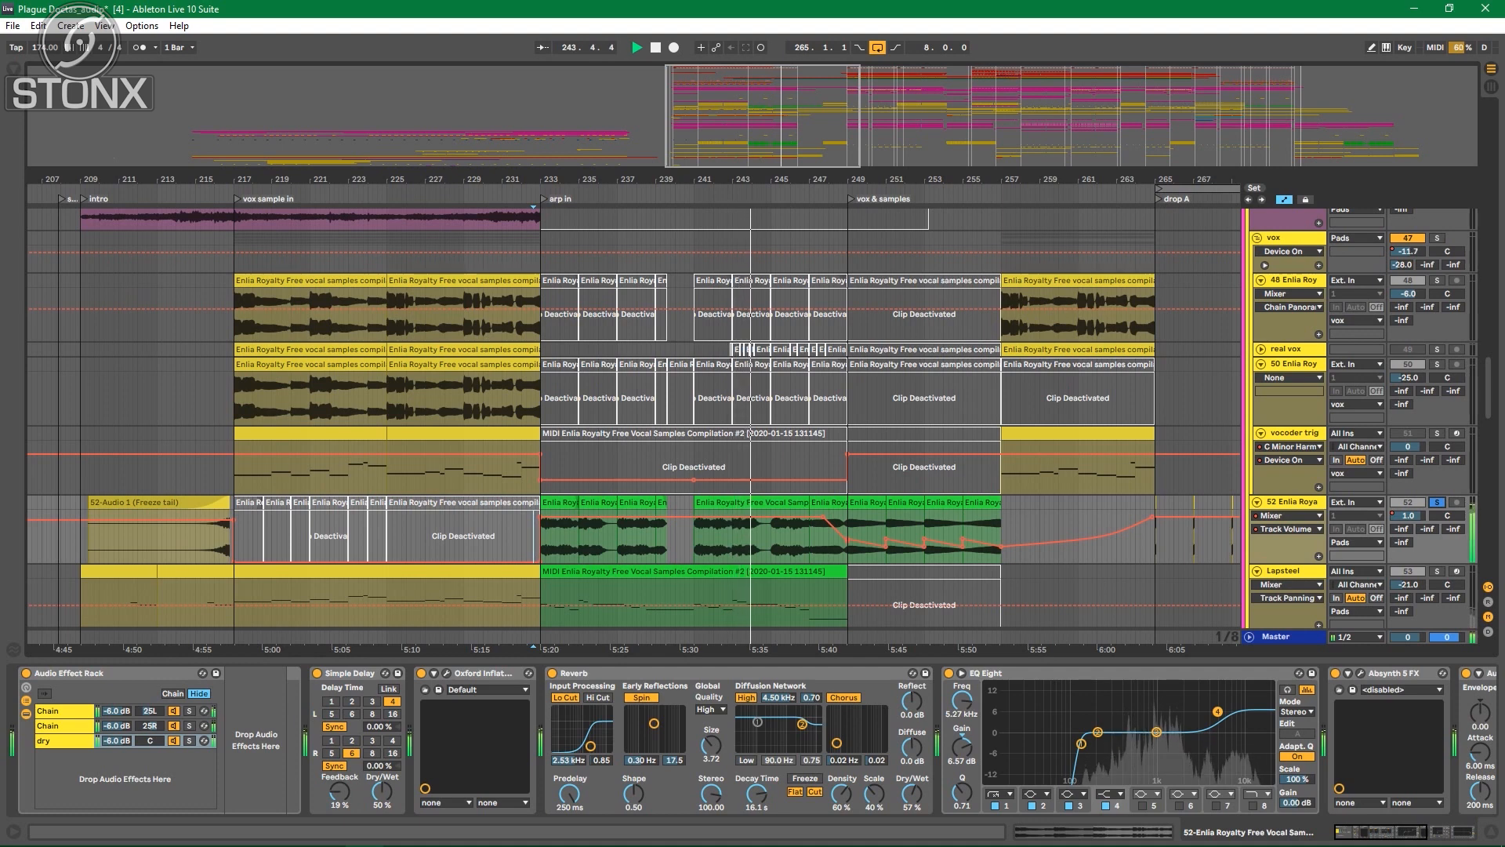
key(space)
click(828, 281)
shift+click(559, 281)
key(0)
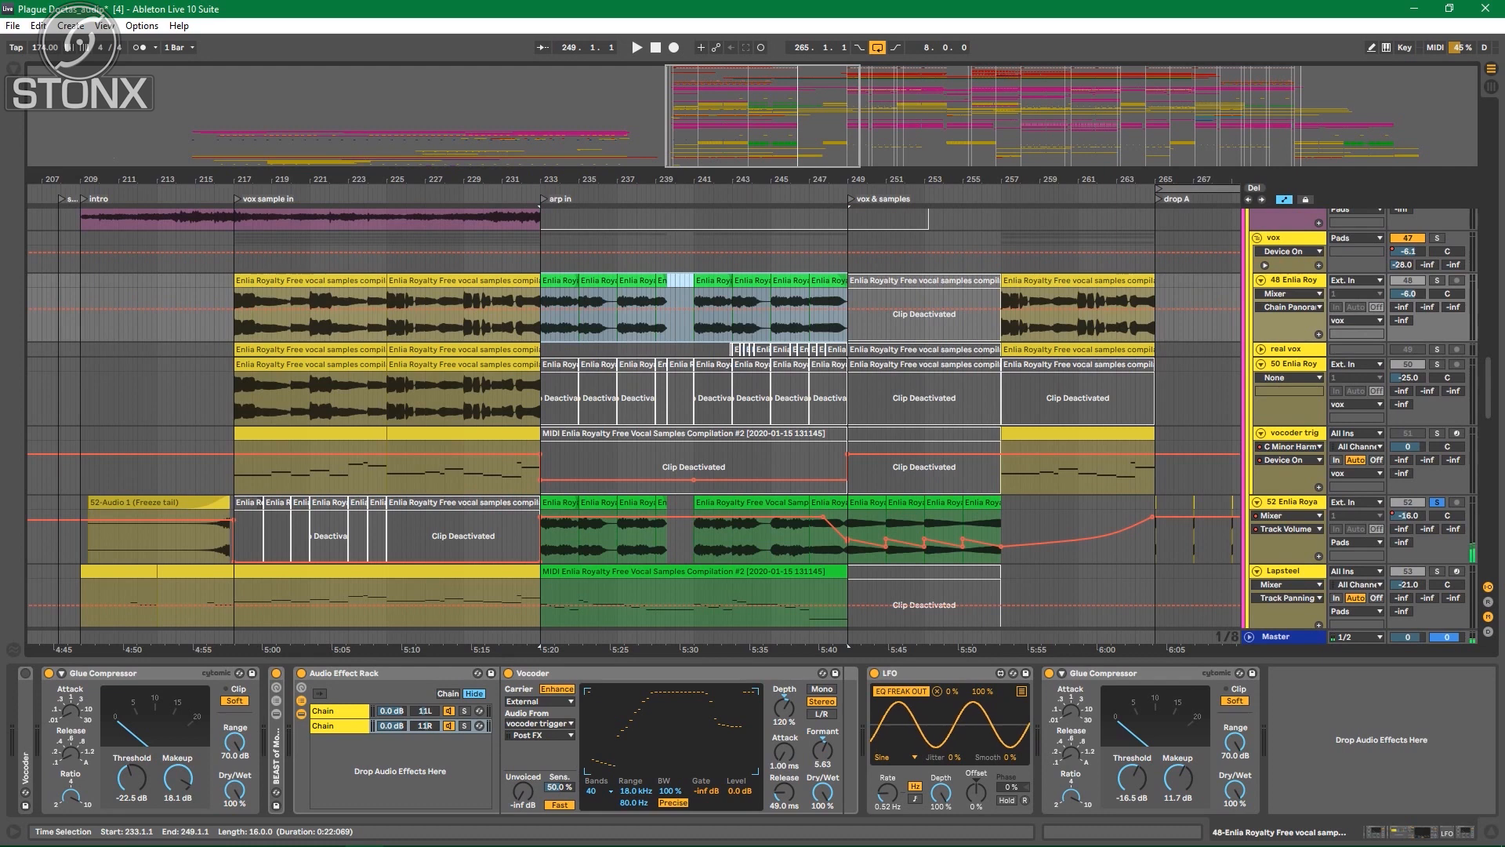
click(1437, 280)
key(space)
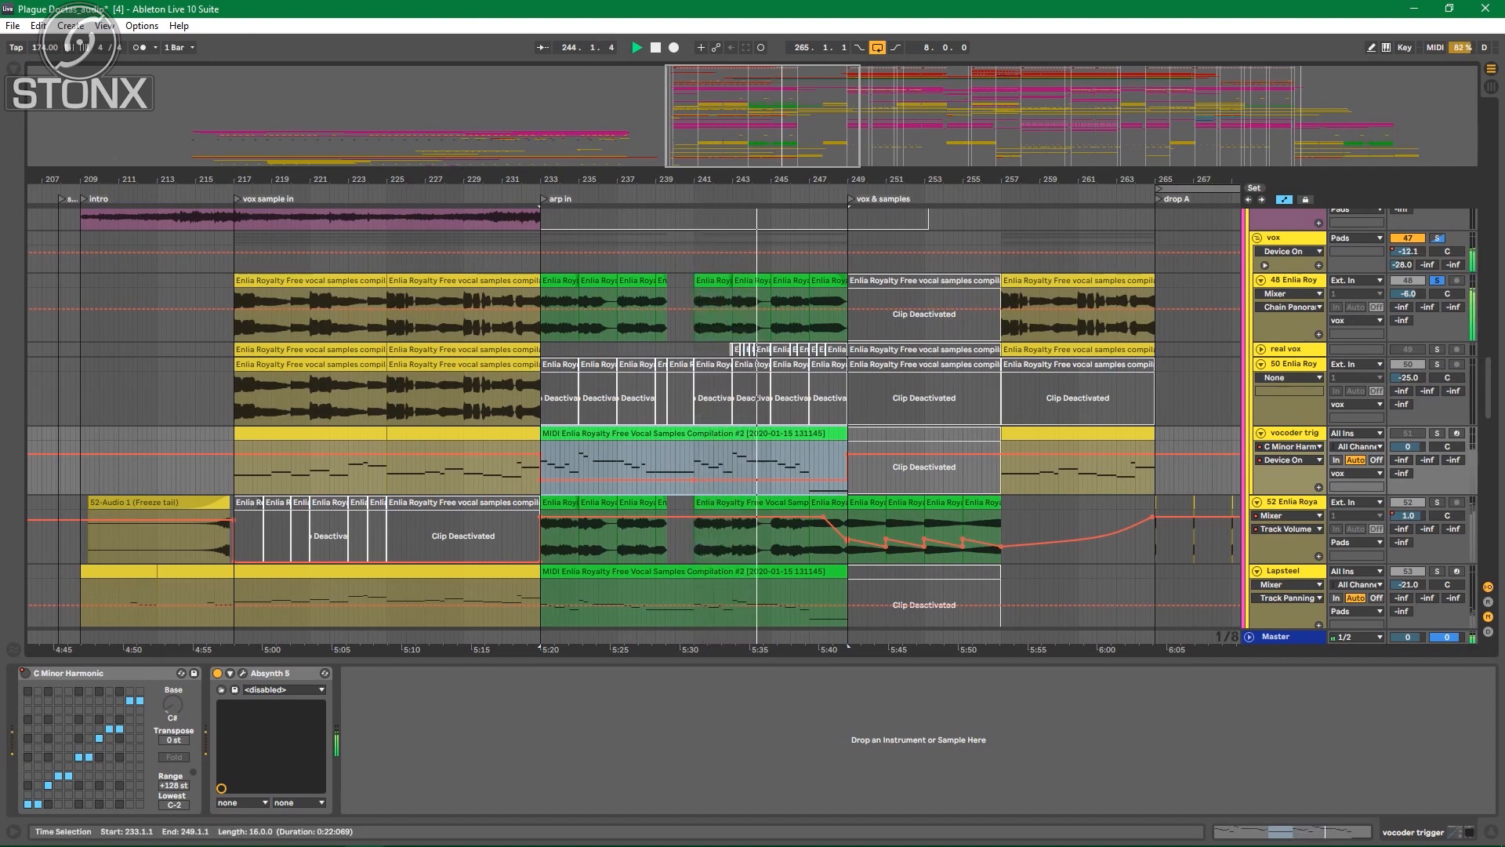
drag(654, 180, 582, 174)
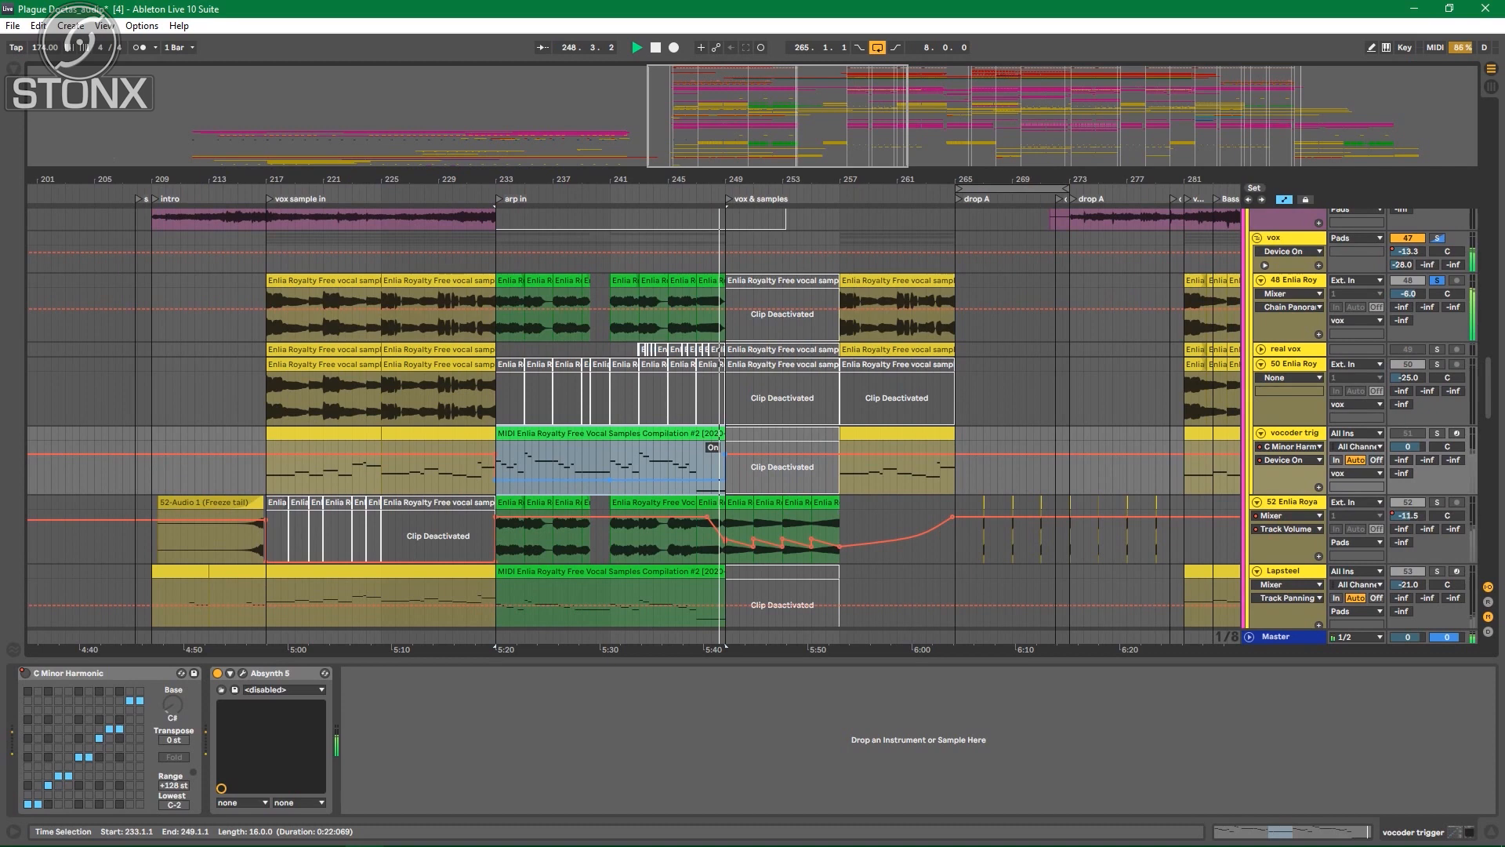
Step: Deactivate the vocoder trigger and 48 Enlia Roy clips in the arp in section
key(0)
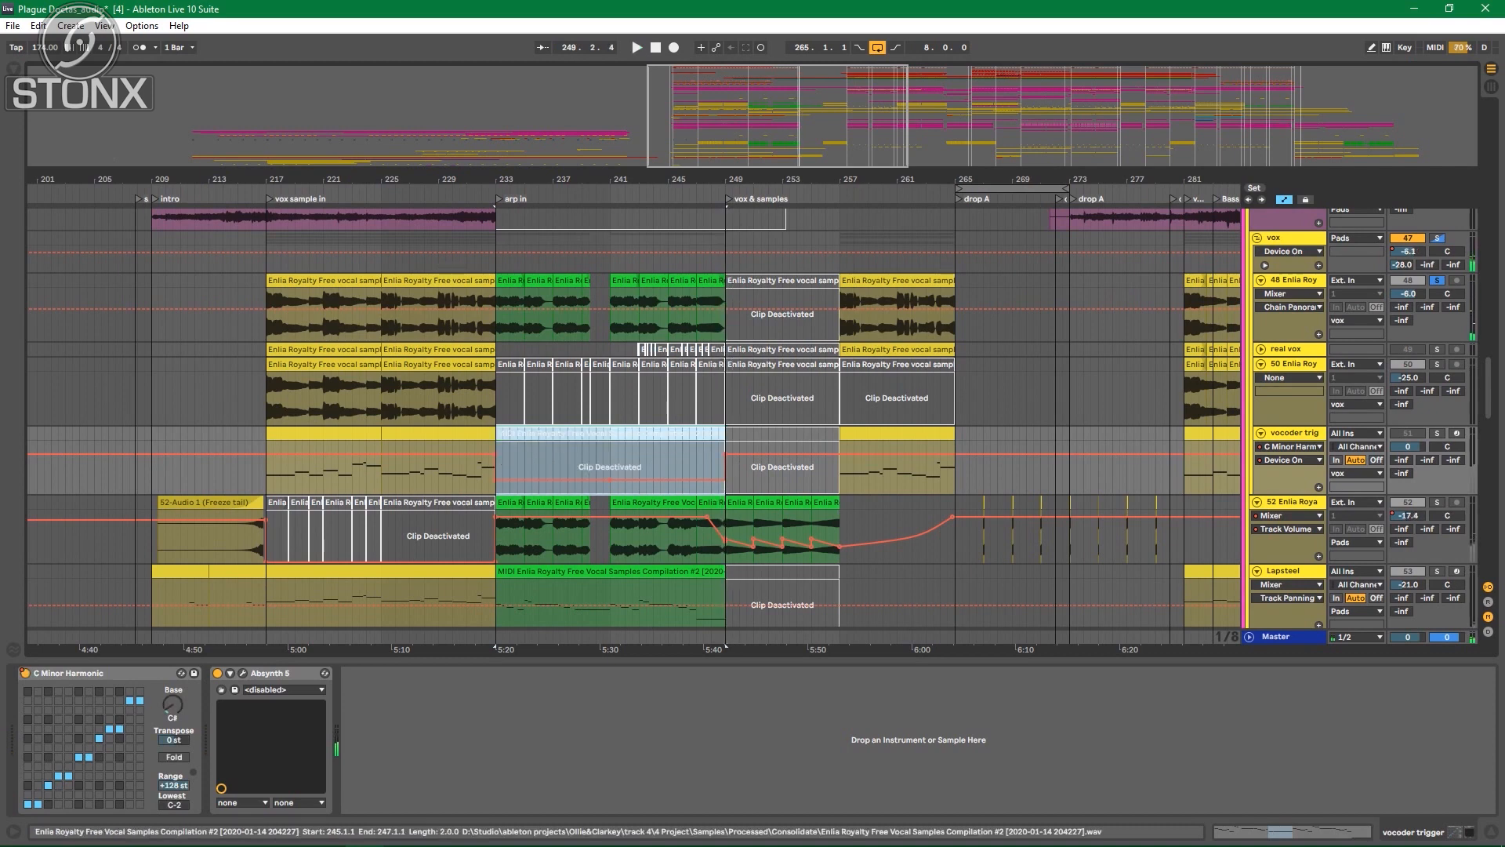
click(710, 281)
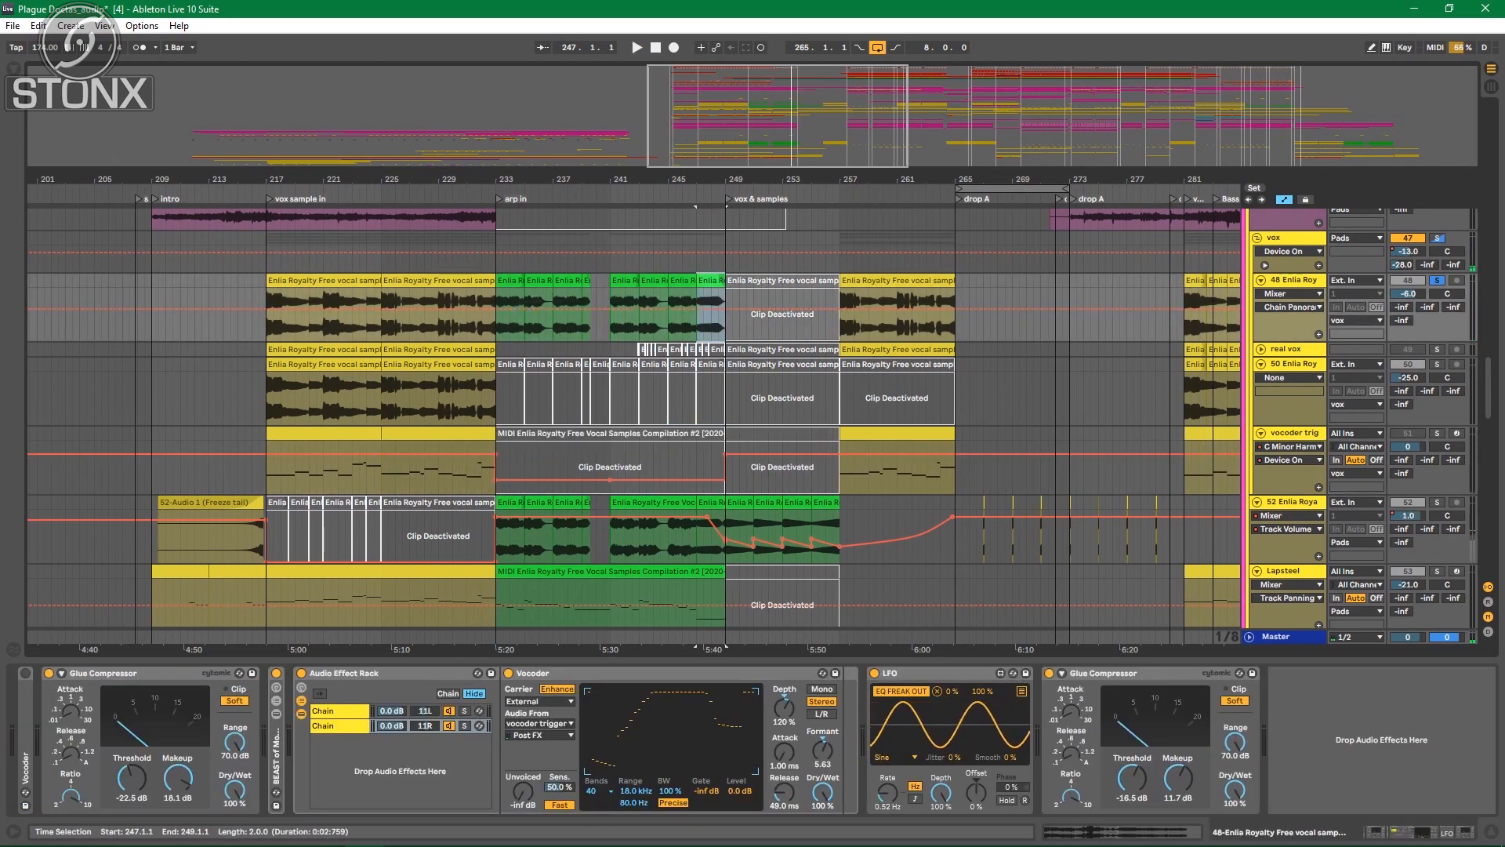
shift+click(509, 281)
key(0)
Step: Fold the vox group track in the arrangement
drag(568, 180, 545, 110)
scroll(784, 353, up, 3)
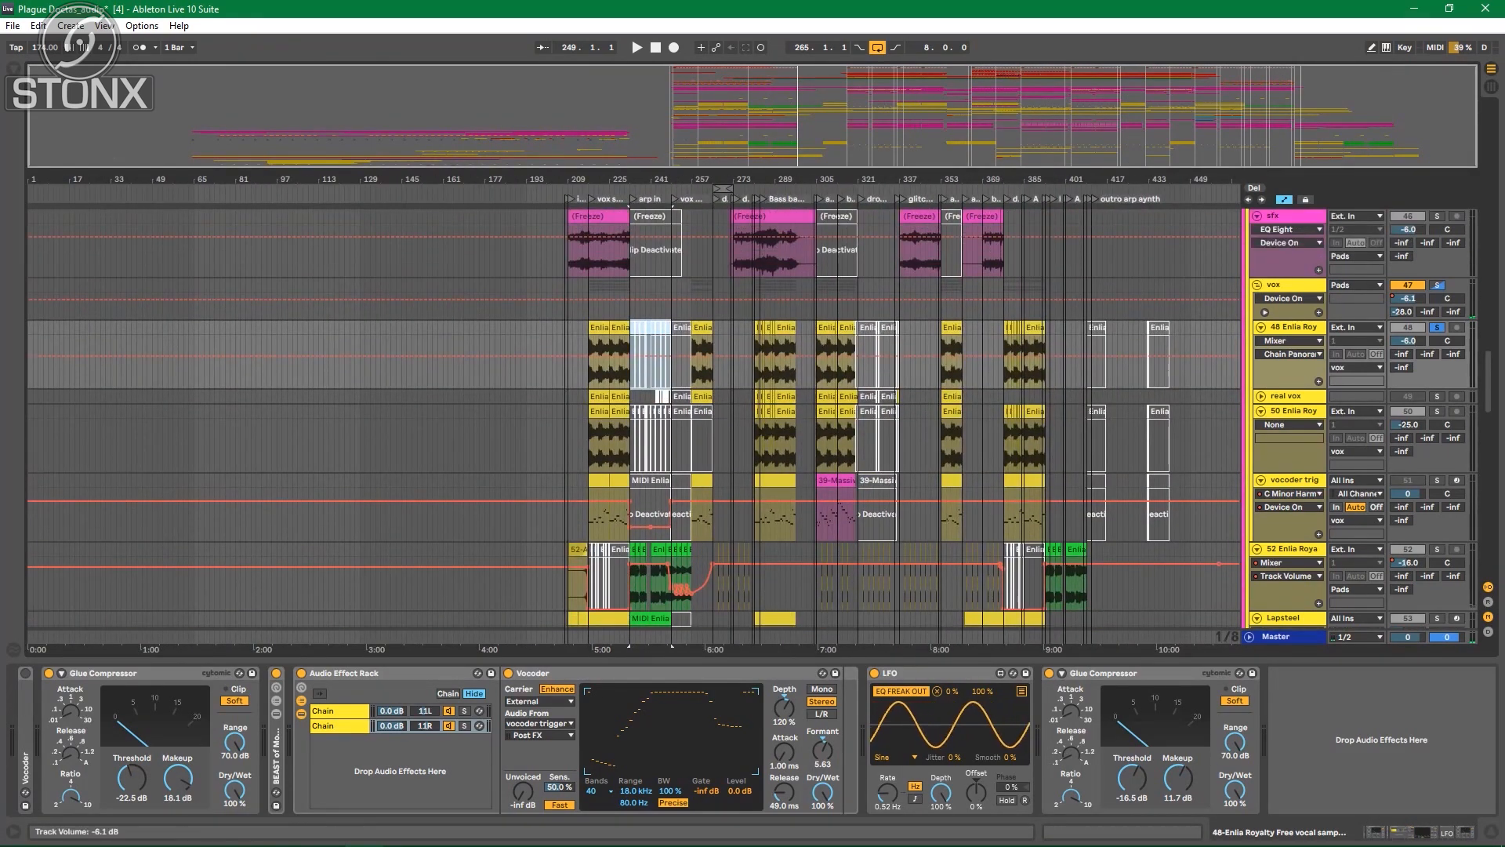
click(1437, 285)
click(1257, 285)
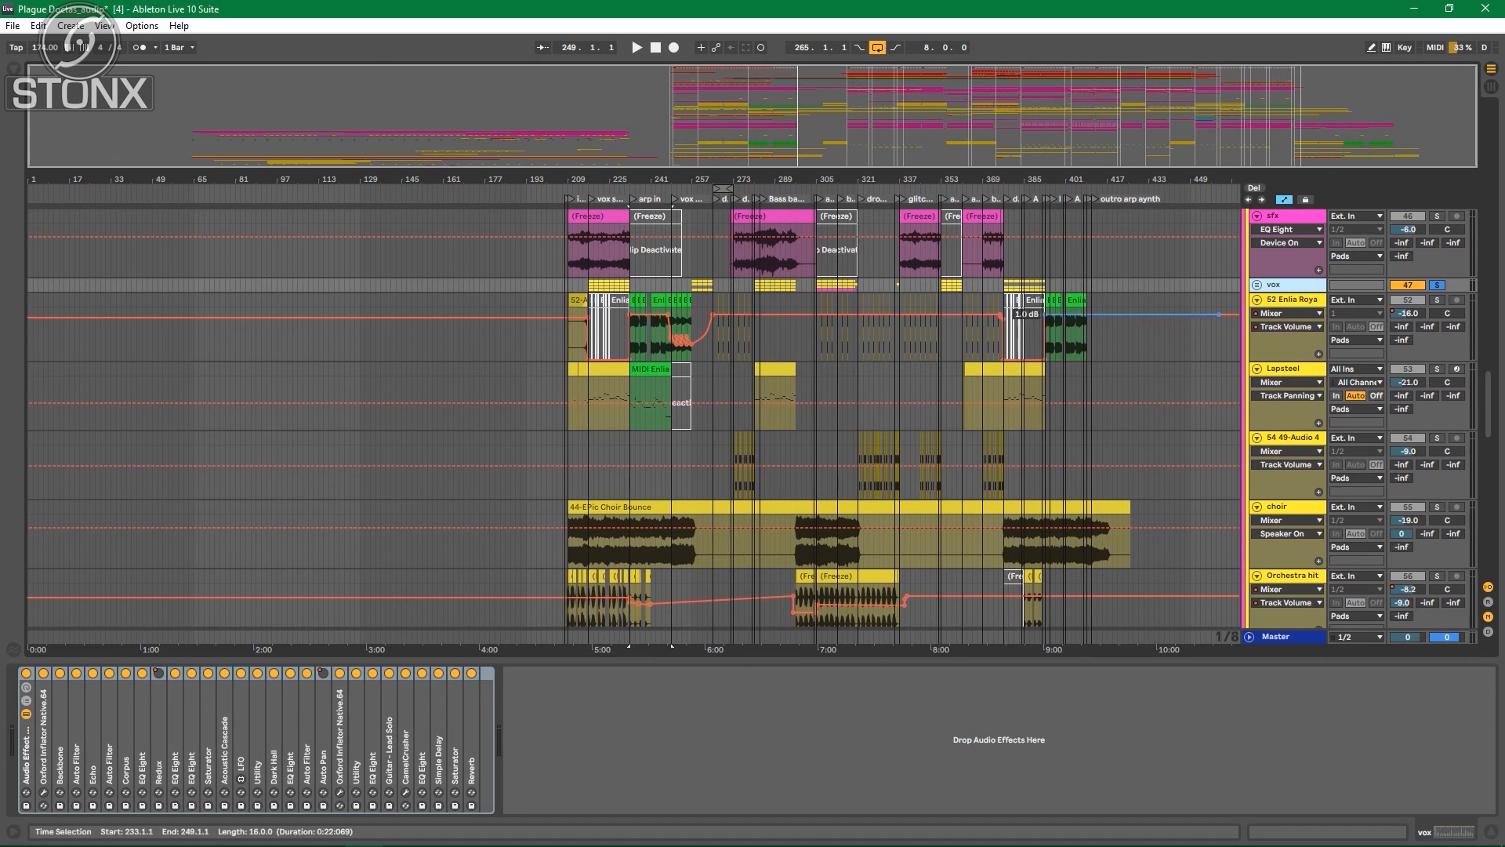
Step: Solo the 54 49-Audio 4 track and play it from the second drop A marker with looping turned off
drag(775, 180, 774, 273)
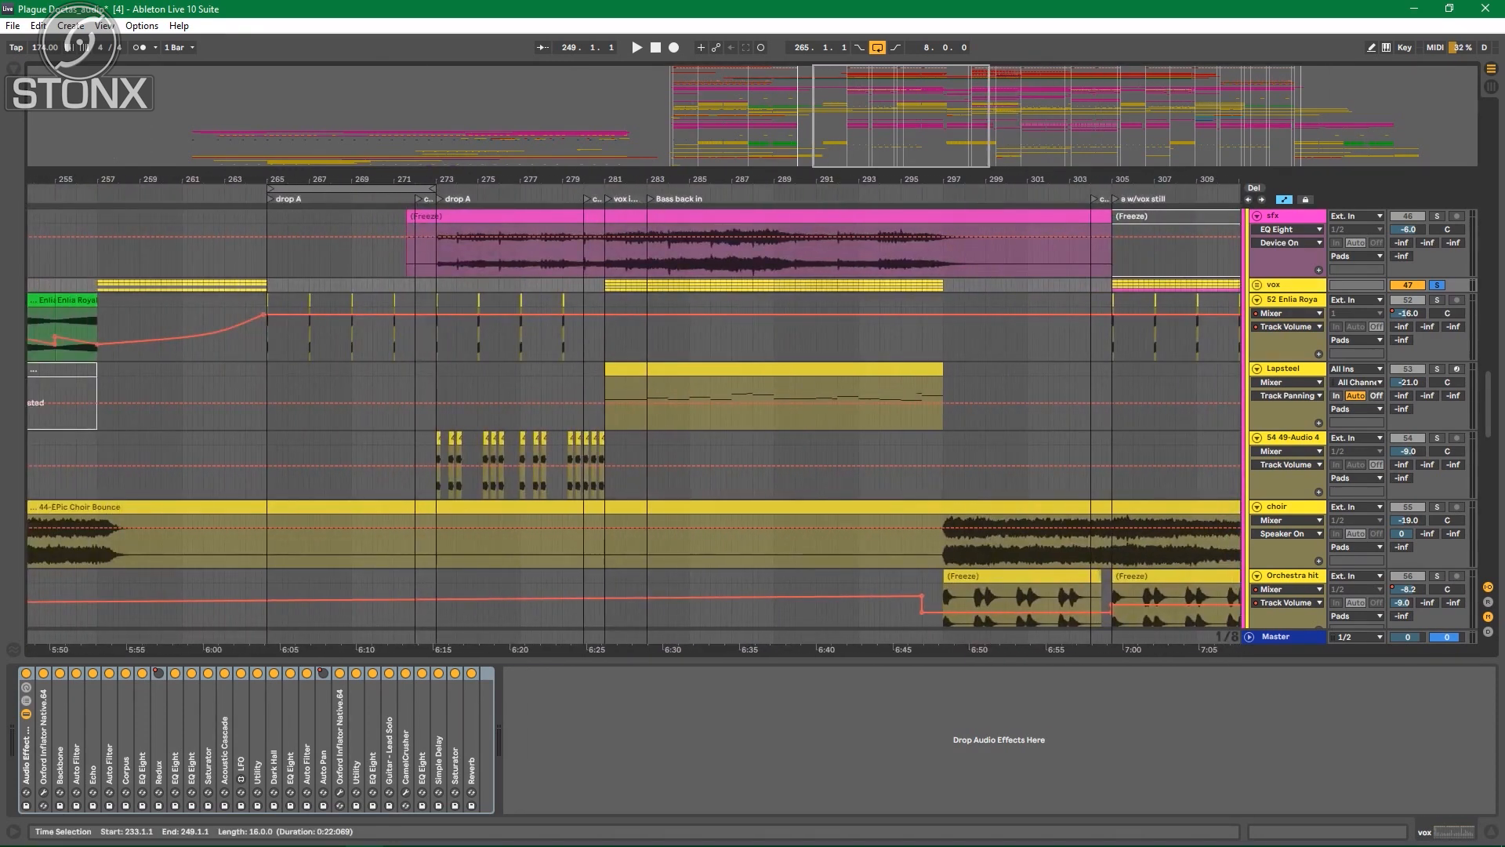
click(433, 368)
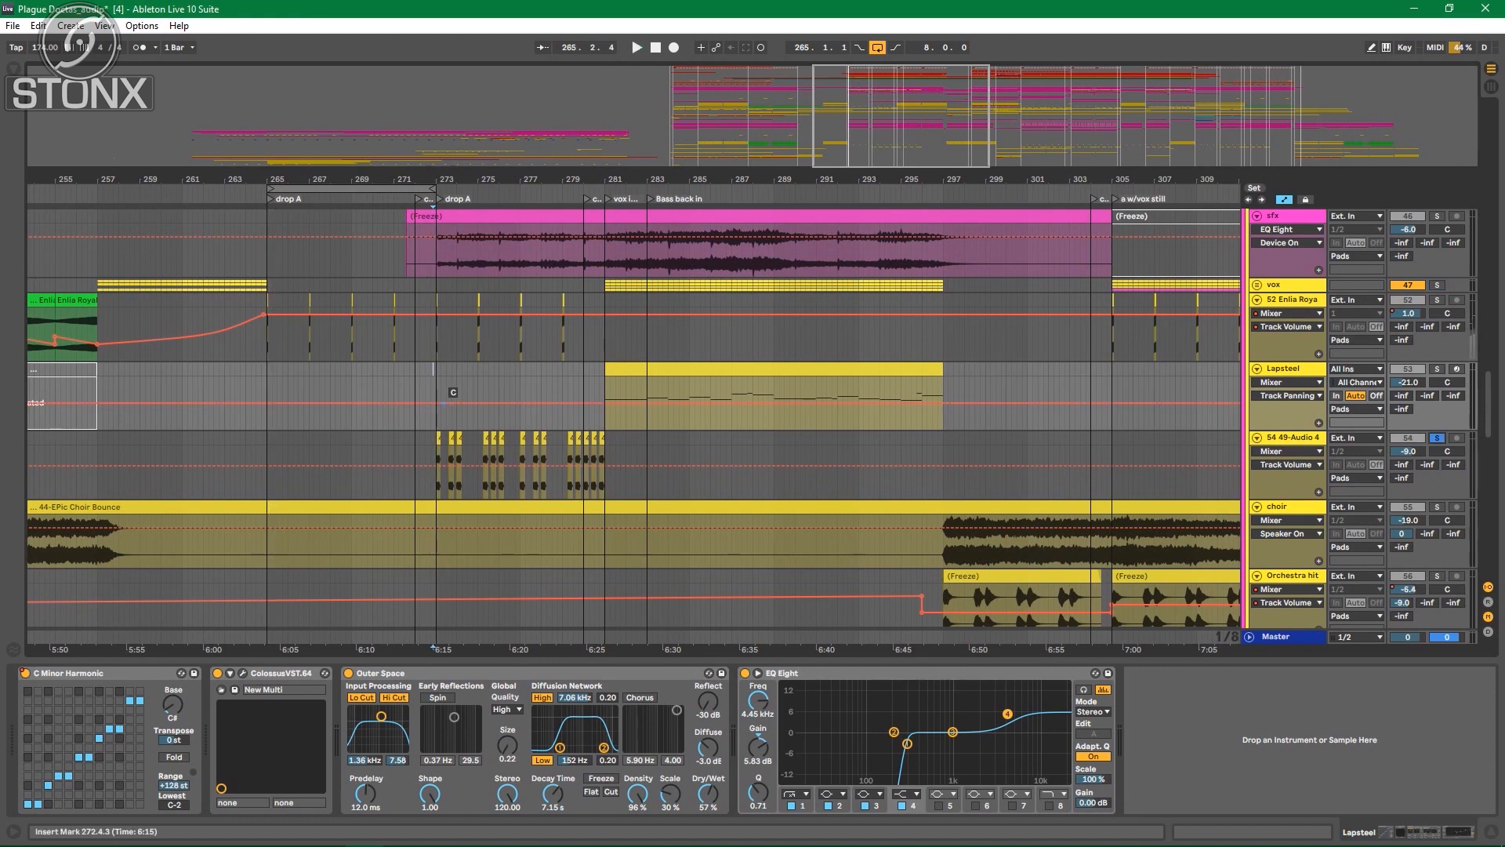
key(ctrl+l)
key(space)
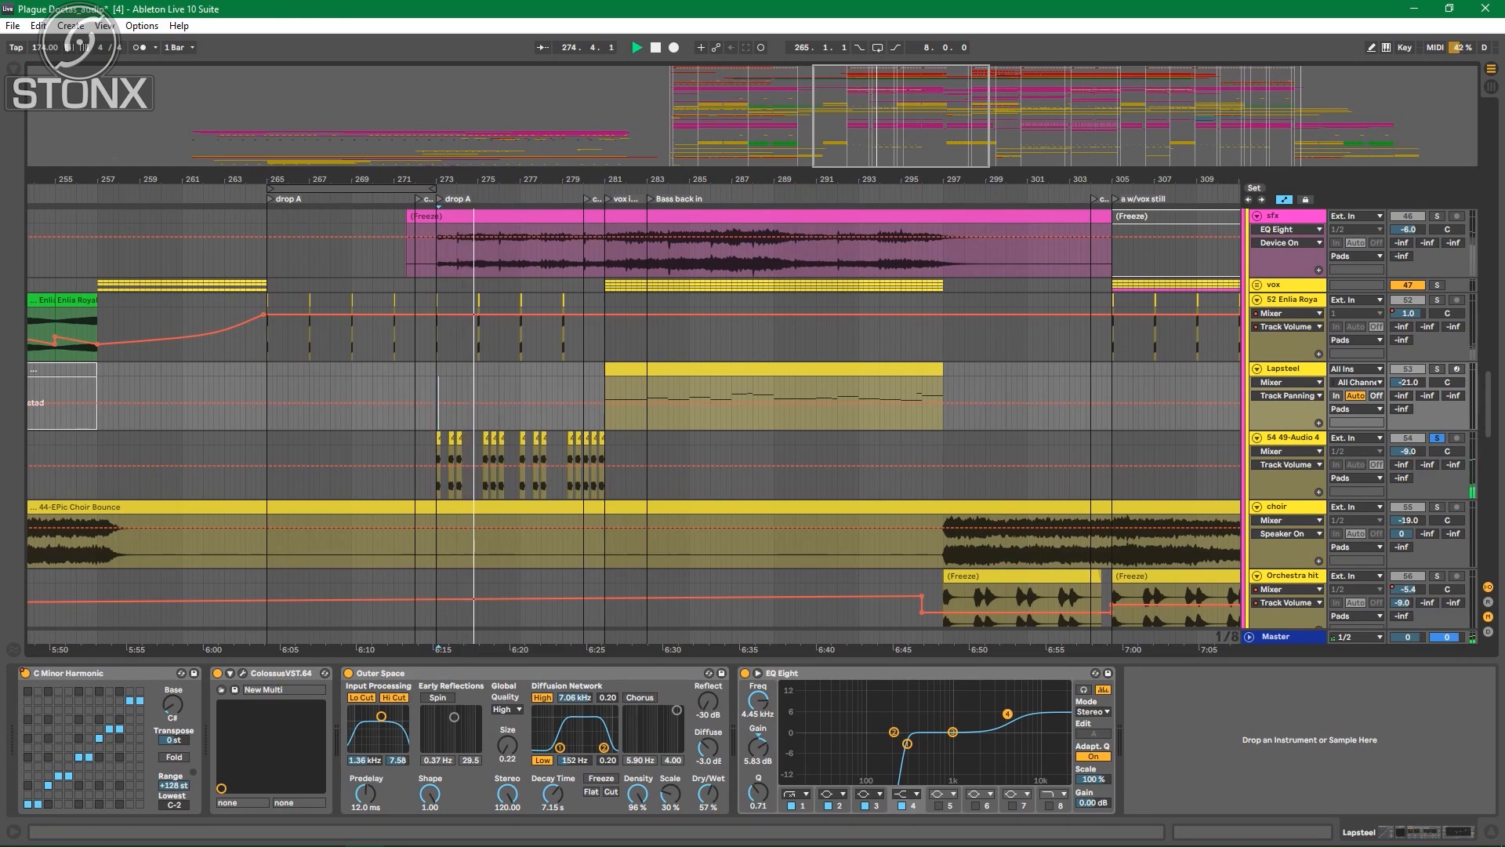
drag(934, 110, 872, 189)
key(space)
Step: Copy the short 49-Audio 4 clip from bar 273 to 269.2.1, extend its start back to 265.3.3 and audition it
drag(887, 438, 607, 438)
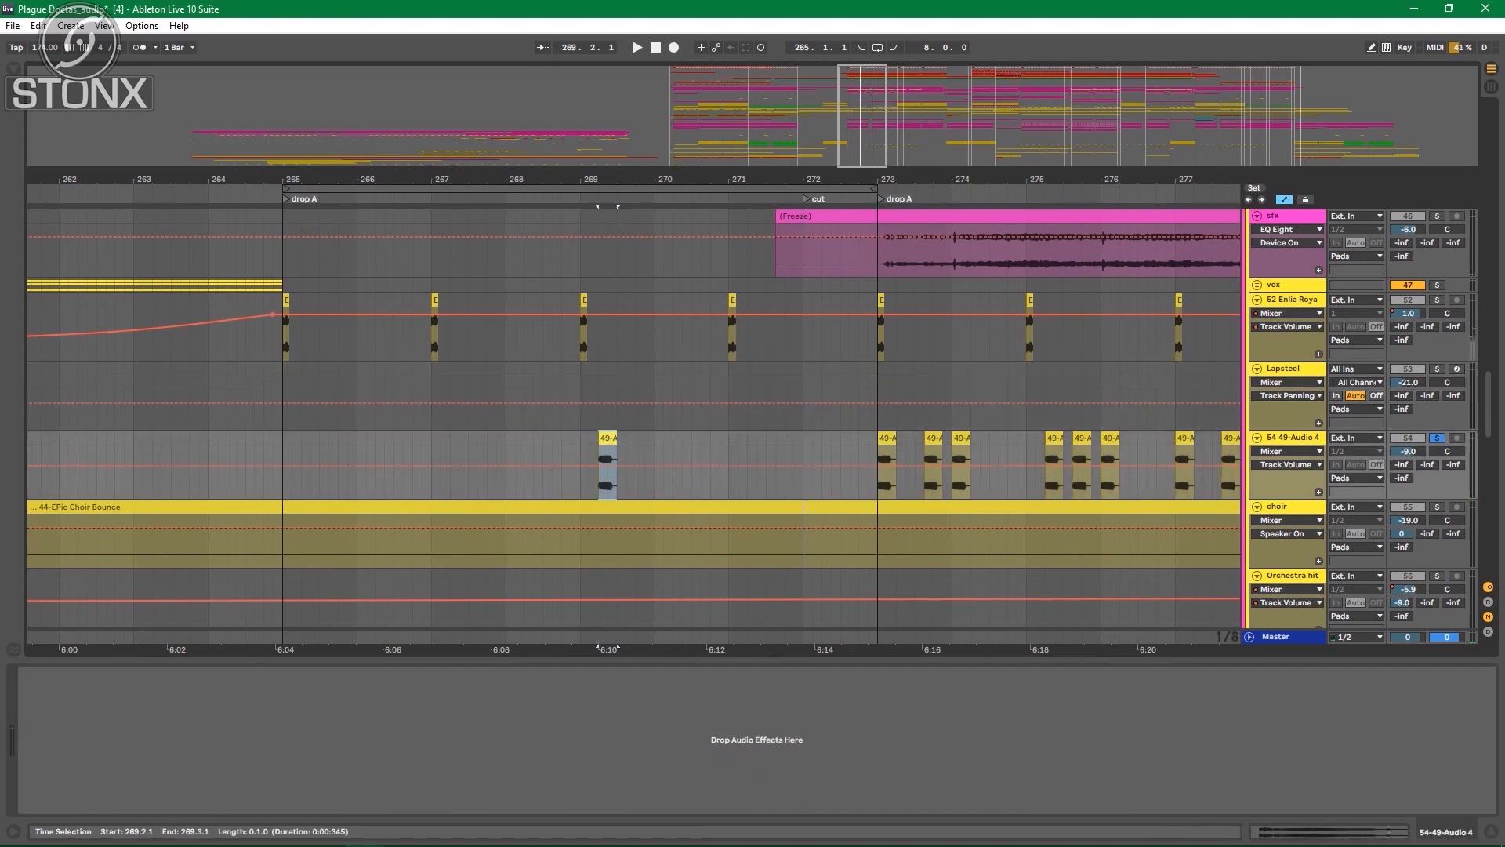
drag(599, 470, 328, 470)
key(space)
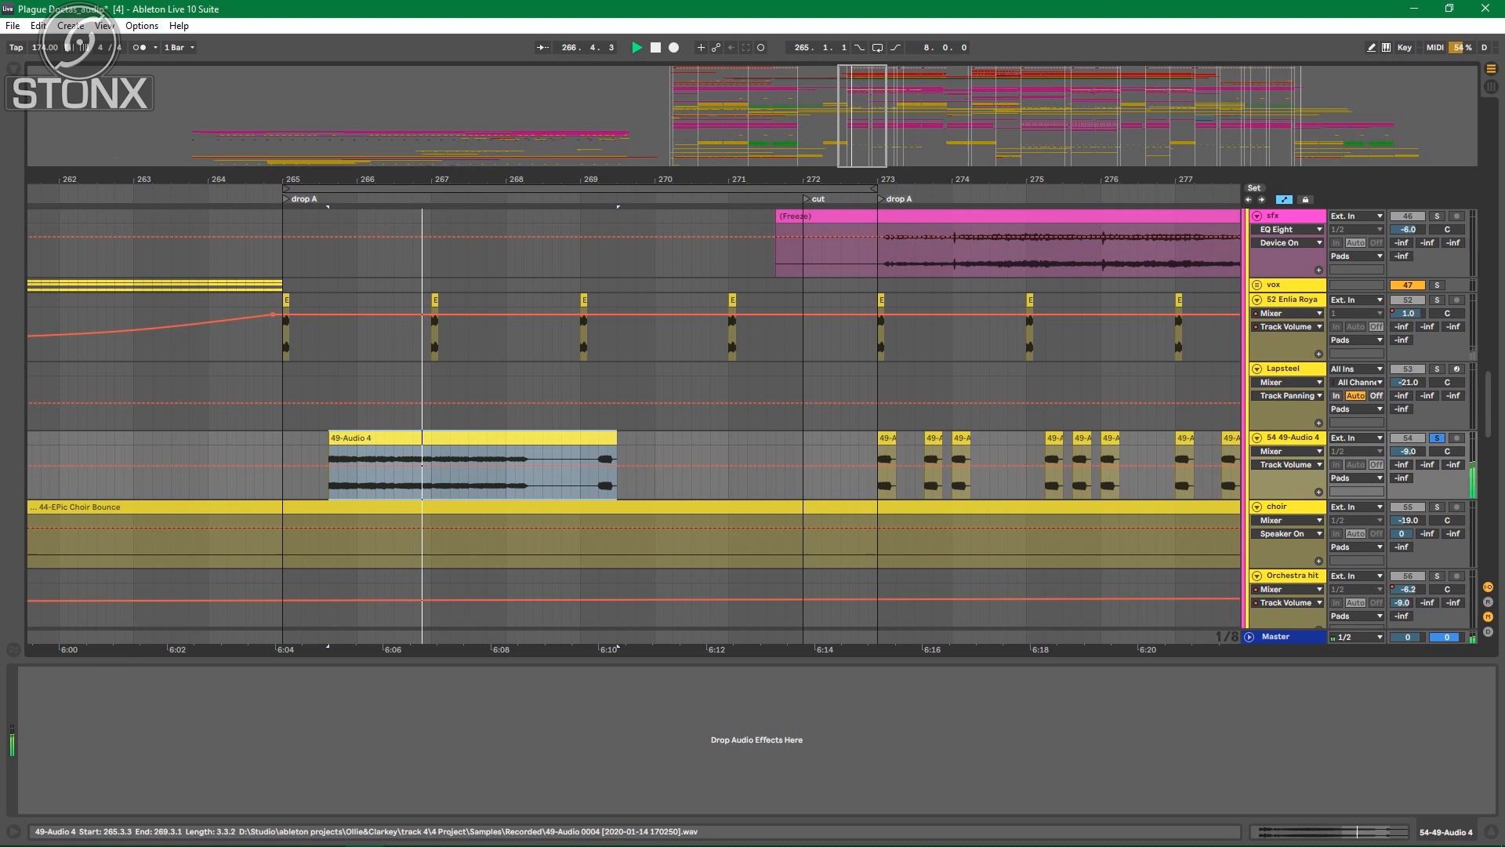
double_click(473, 439)
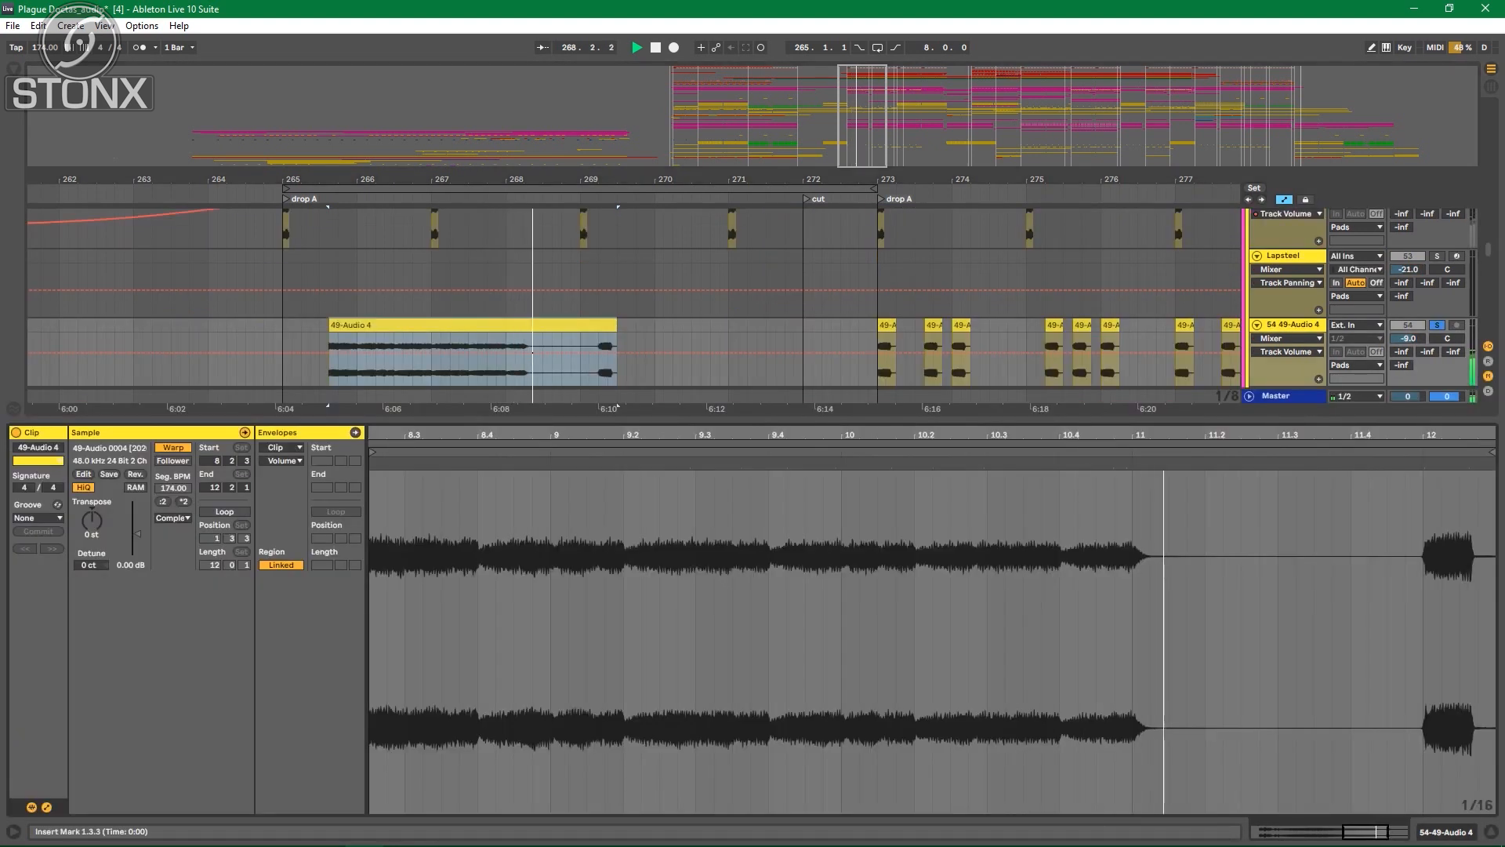
Step: Stop playback, hide the clip details and delete the extended 49-Audio 4 clip ahead of the chopped section
key(space)
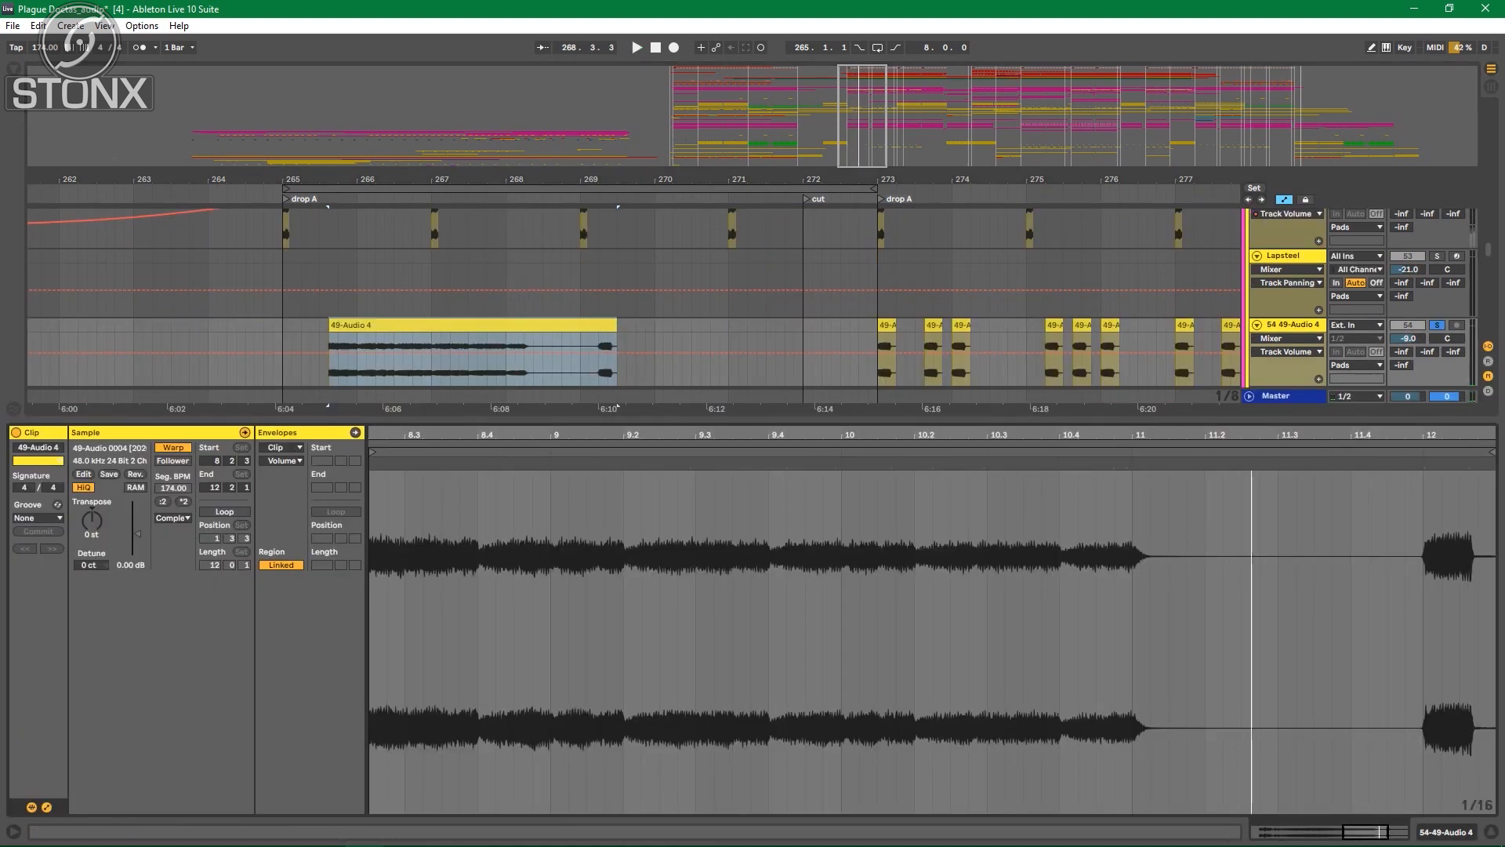
key(ctrl+alt+l)
key(Delete)
click(776, 357)
Step: Play the soloed 54 49-Audio 4 track from 271.3.3 to audition its chopped clips in the second drop A
key(space)
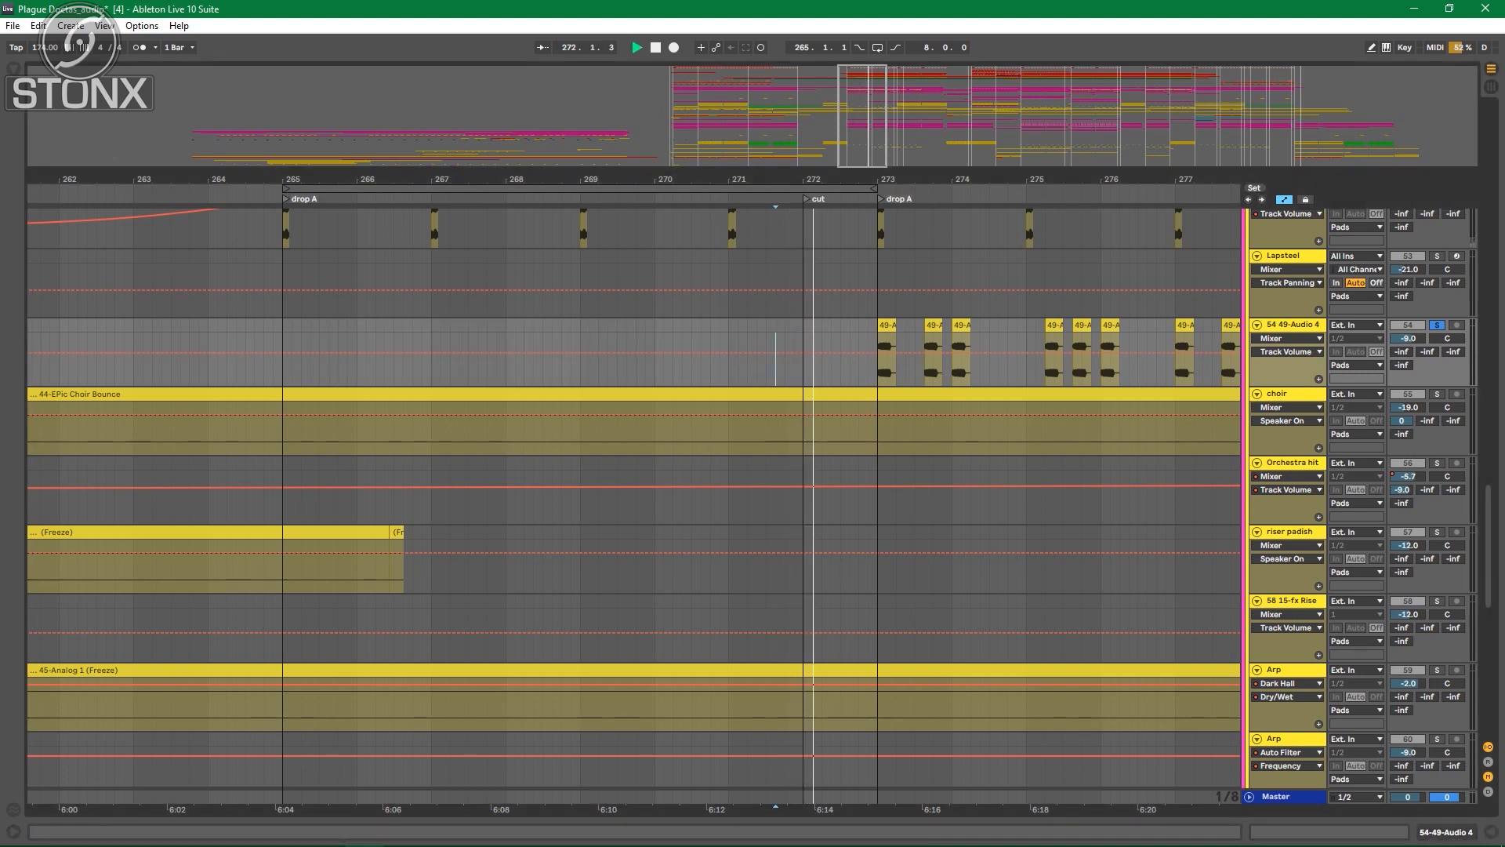
drag(784, 179, 514, 177)
drag(980, 179, 668, 168)
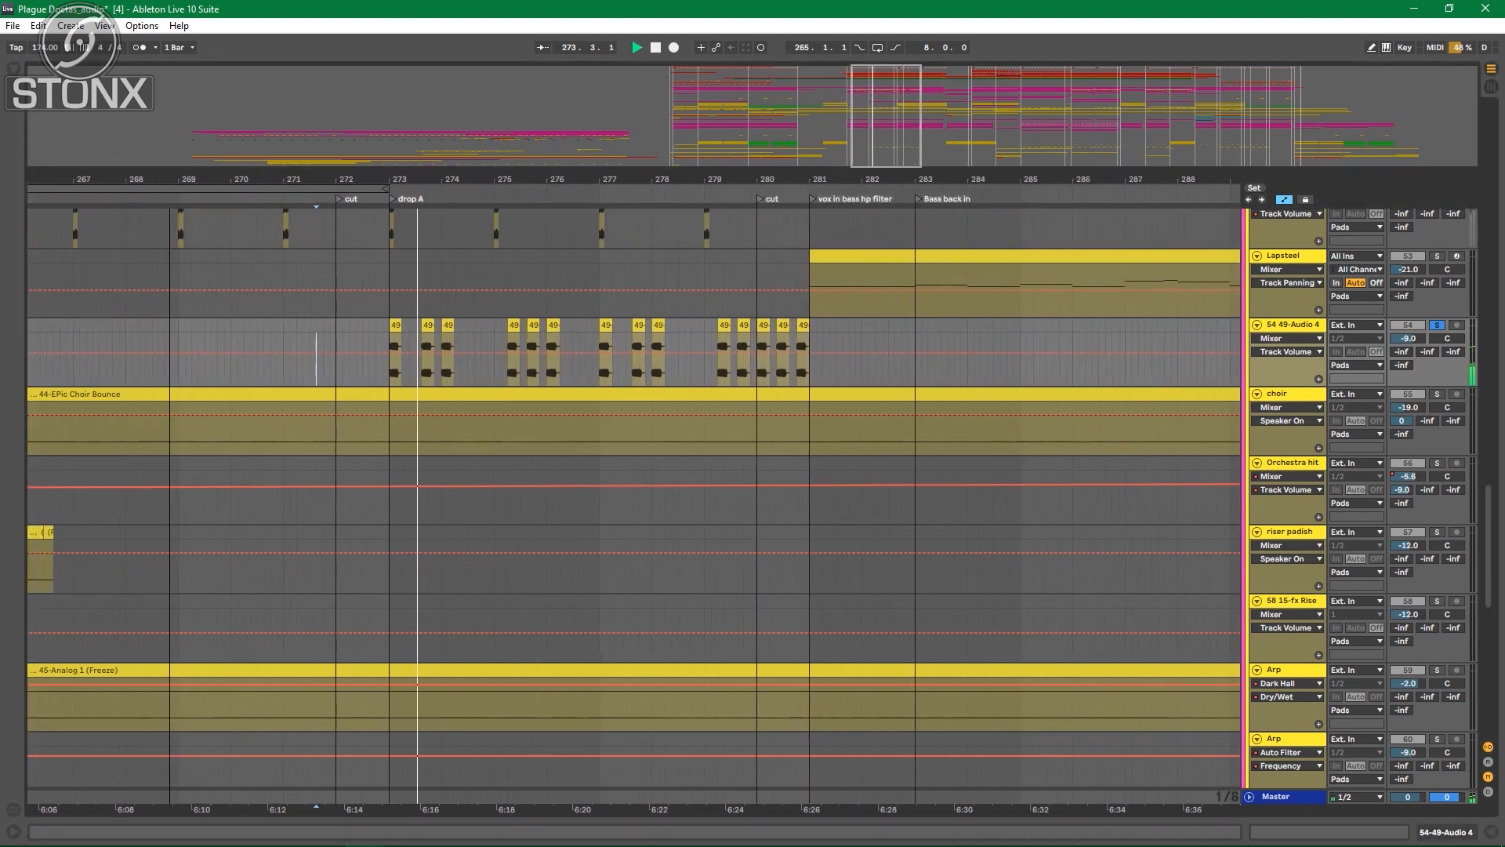
scroll(697, 416, up, 1)
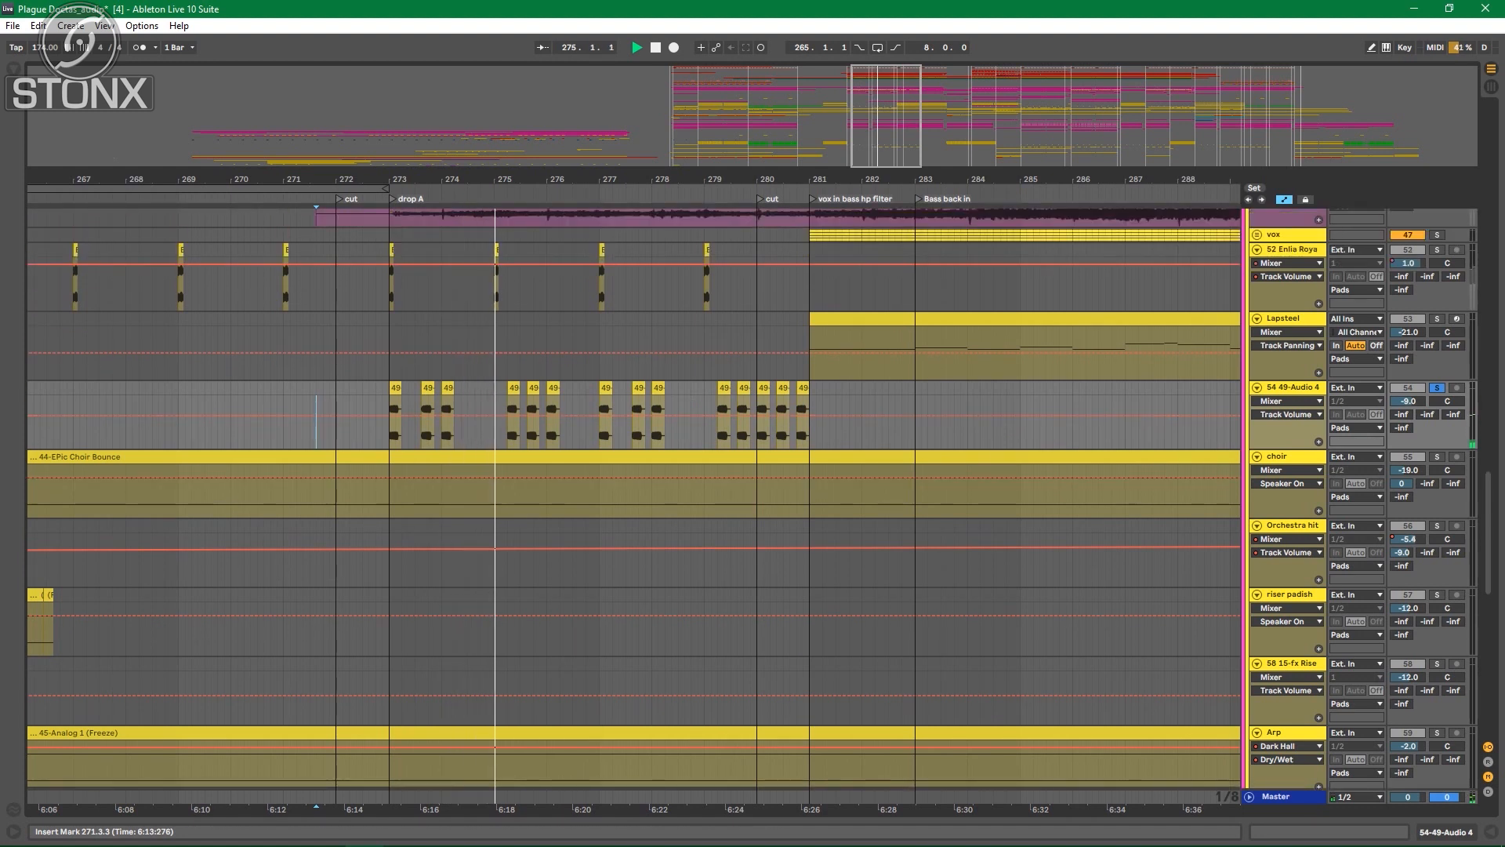
scroll(697, 415, up, 1)
scroll(697, 415, up, 2)
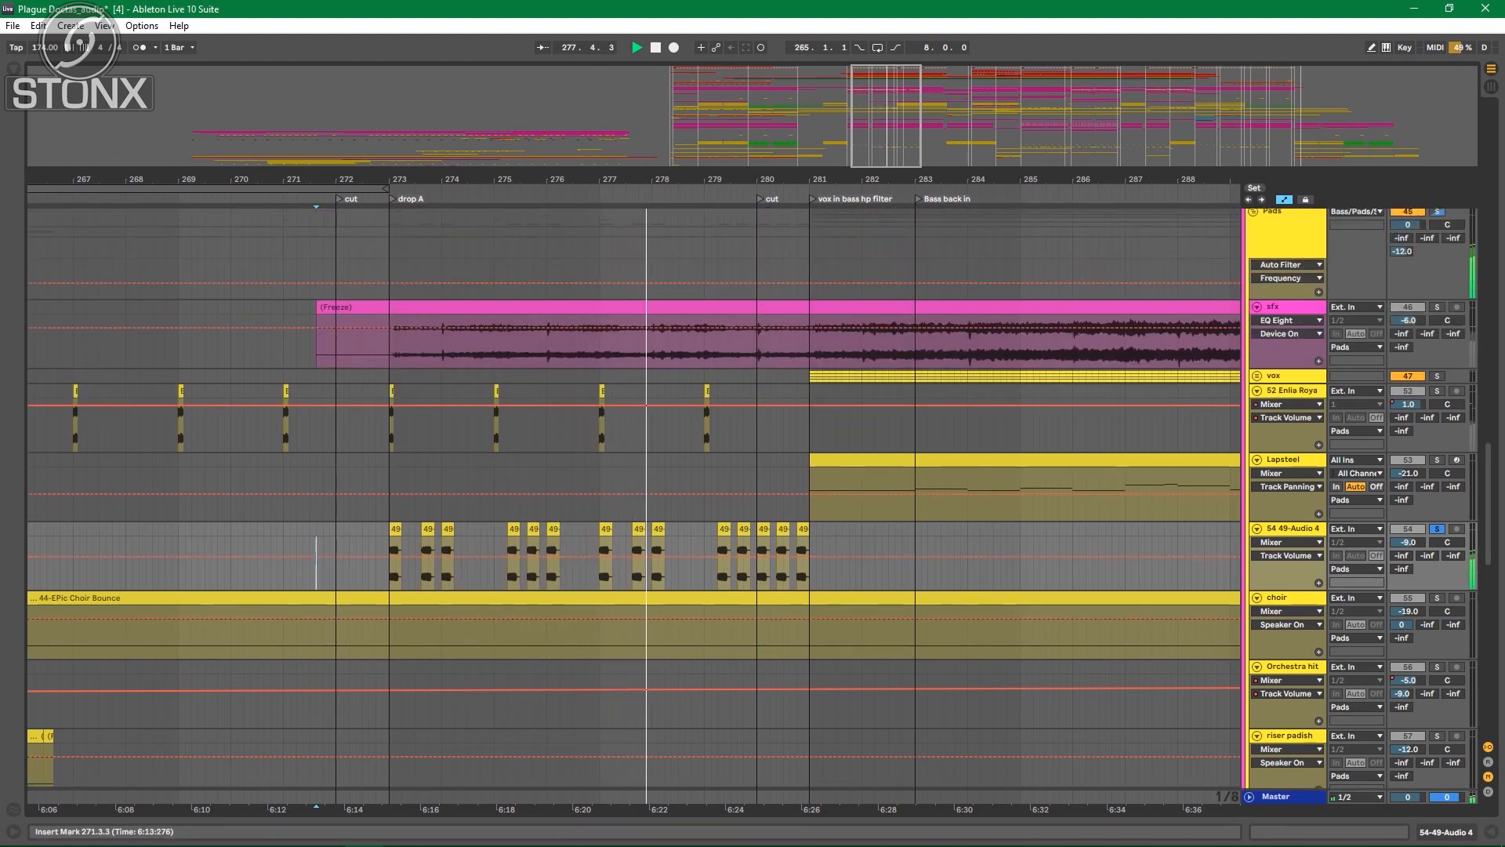
Step: Unsolo the 54 49-Audio 4 track, stop playback and place the insert marker at 273.1.1
key(s)
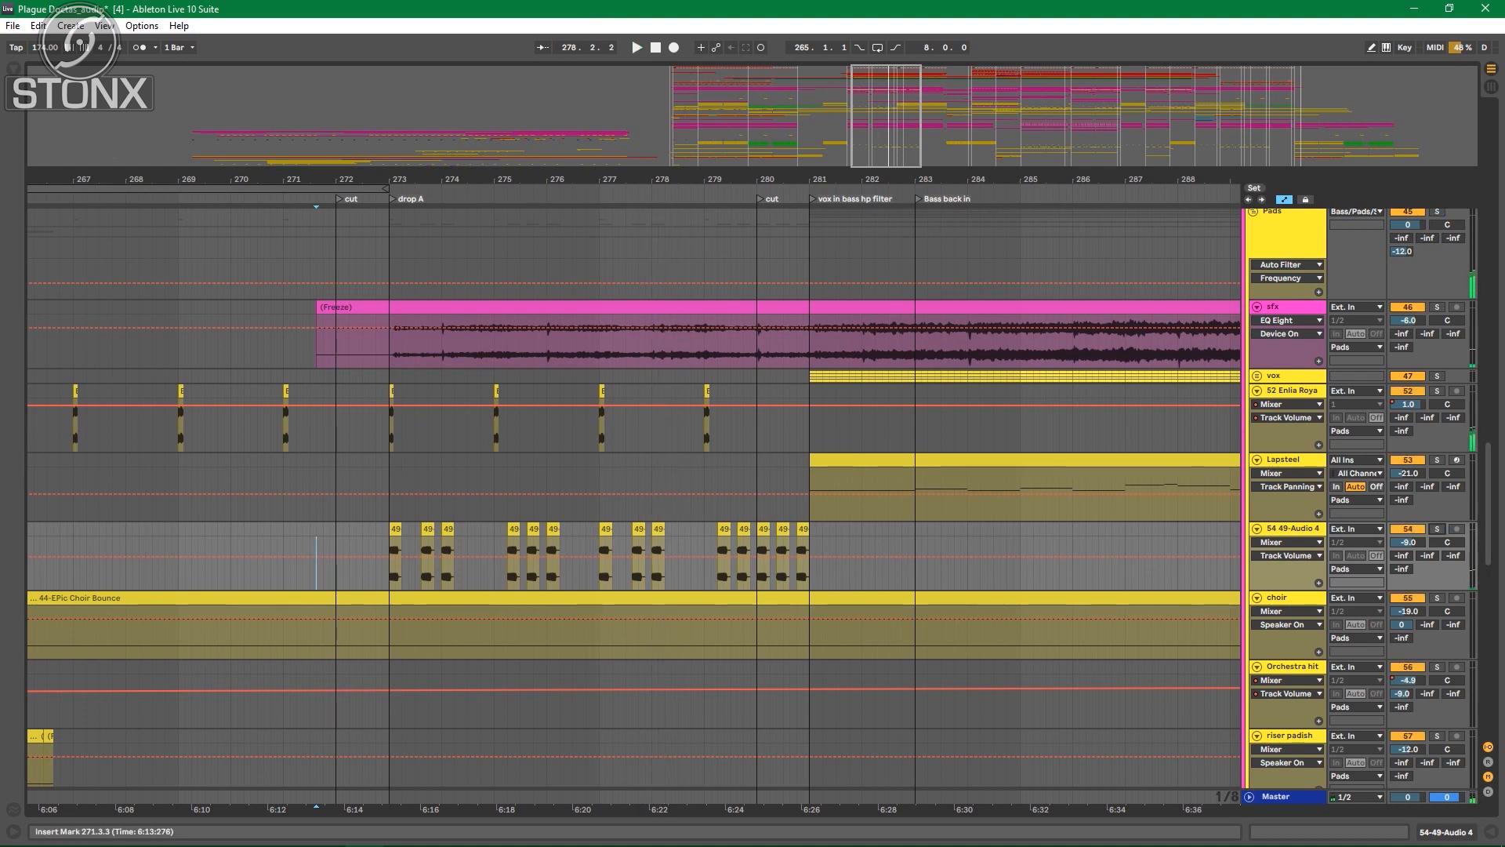
click(369, 486)
key(space)
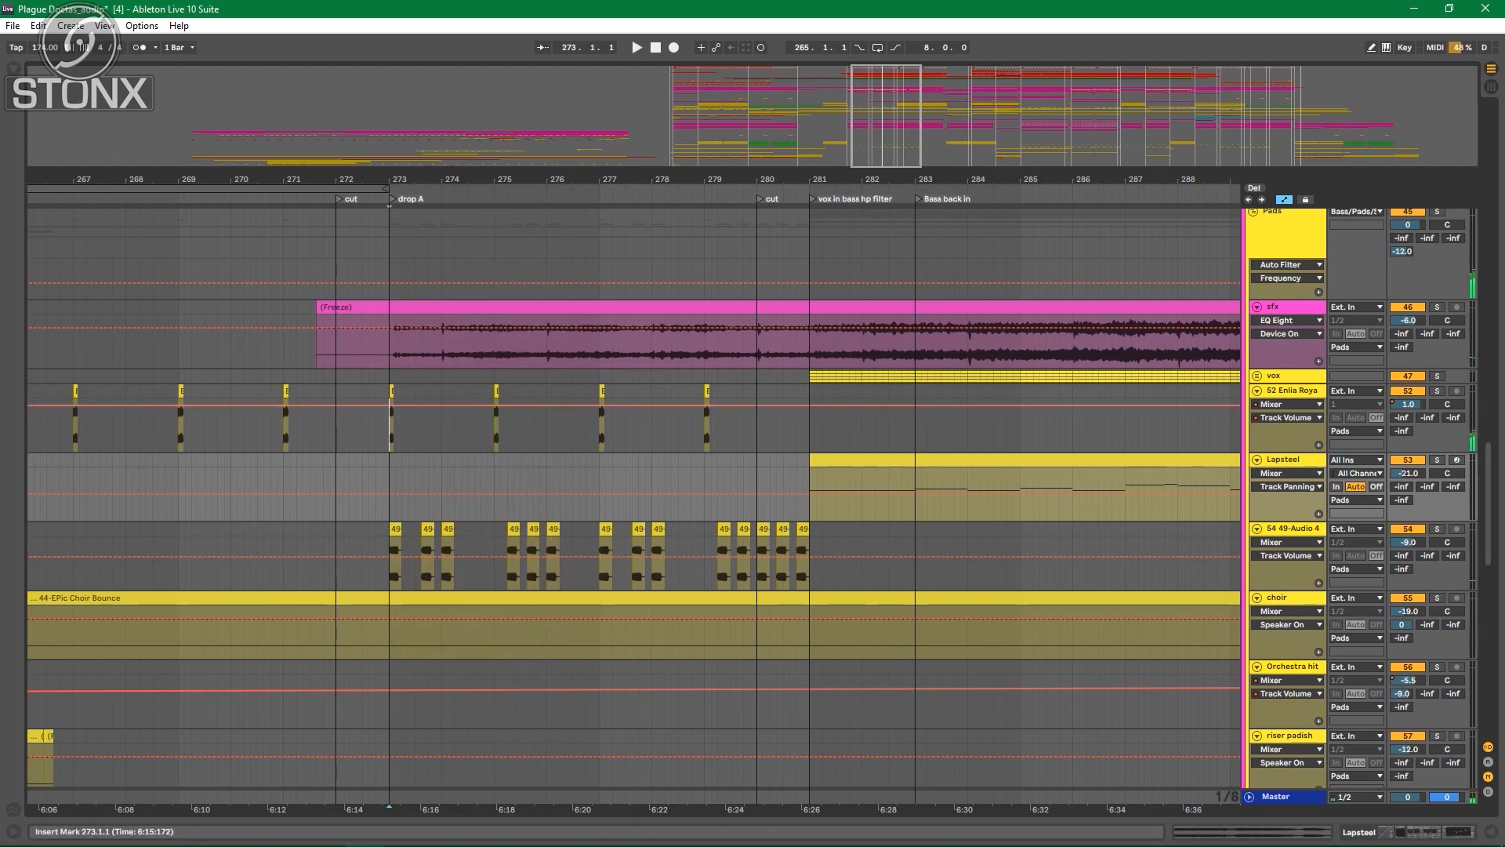
Step: Audition the second drop A from 273.1.1 with no tracks soloed, then stop playback
key(u)
key(s)
key(space)
key(u)
key(space)
key(s)
key(space)
drag(847, 180, 635, 167)
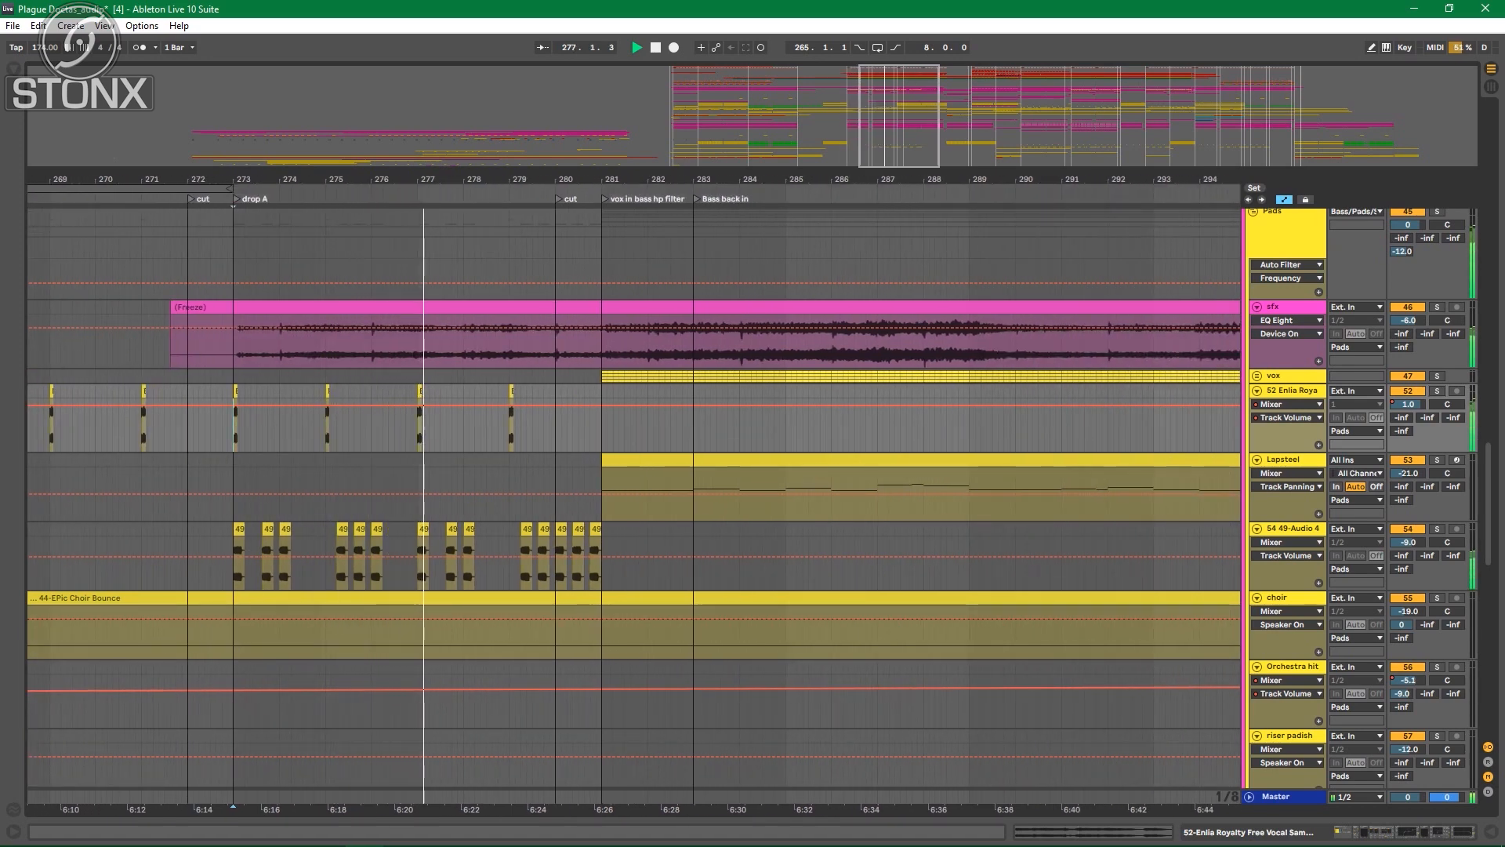
key(space)
Step: Deactivate the 29 MIDI track in the Bass group and start playback just before the intro at 207.2.1
scroll(975, 405, up, 14)
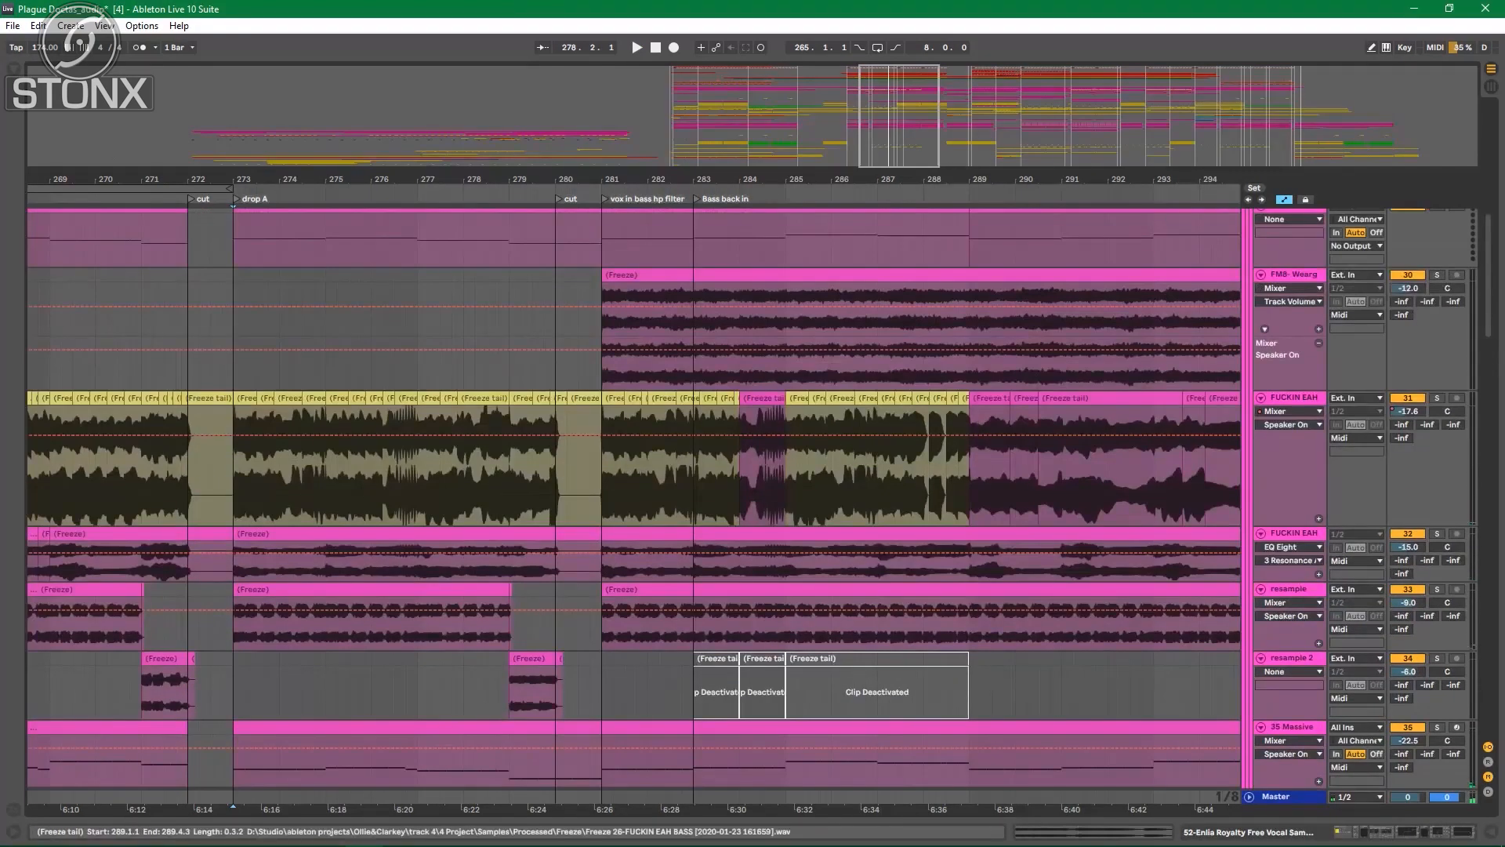
scroll(634, 497, up, 5)
scroll(624, 497, down, 12)
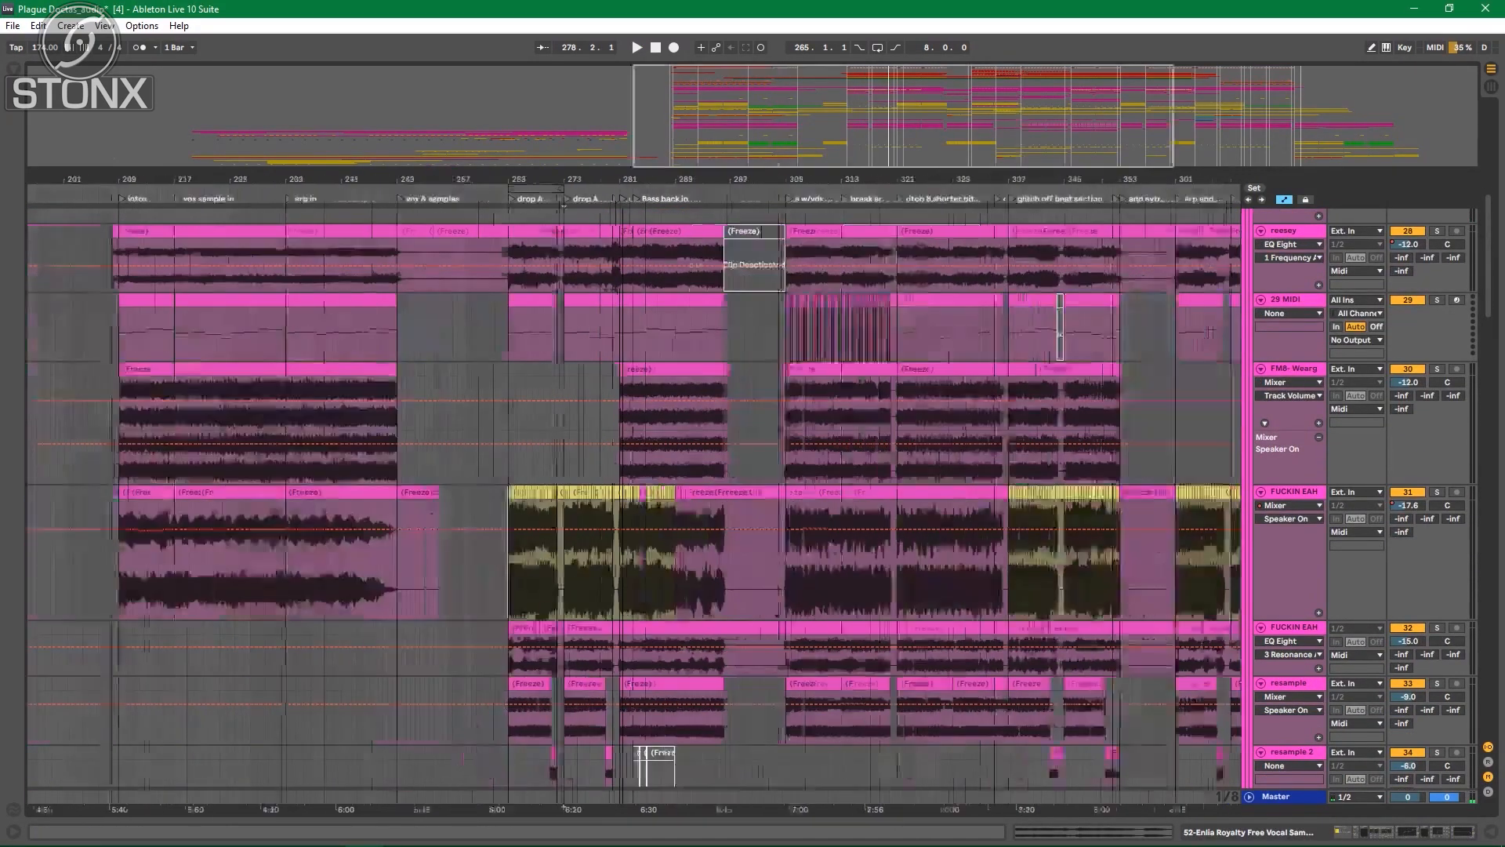
scroll(624, 497, up, 10)
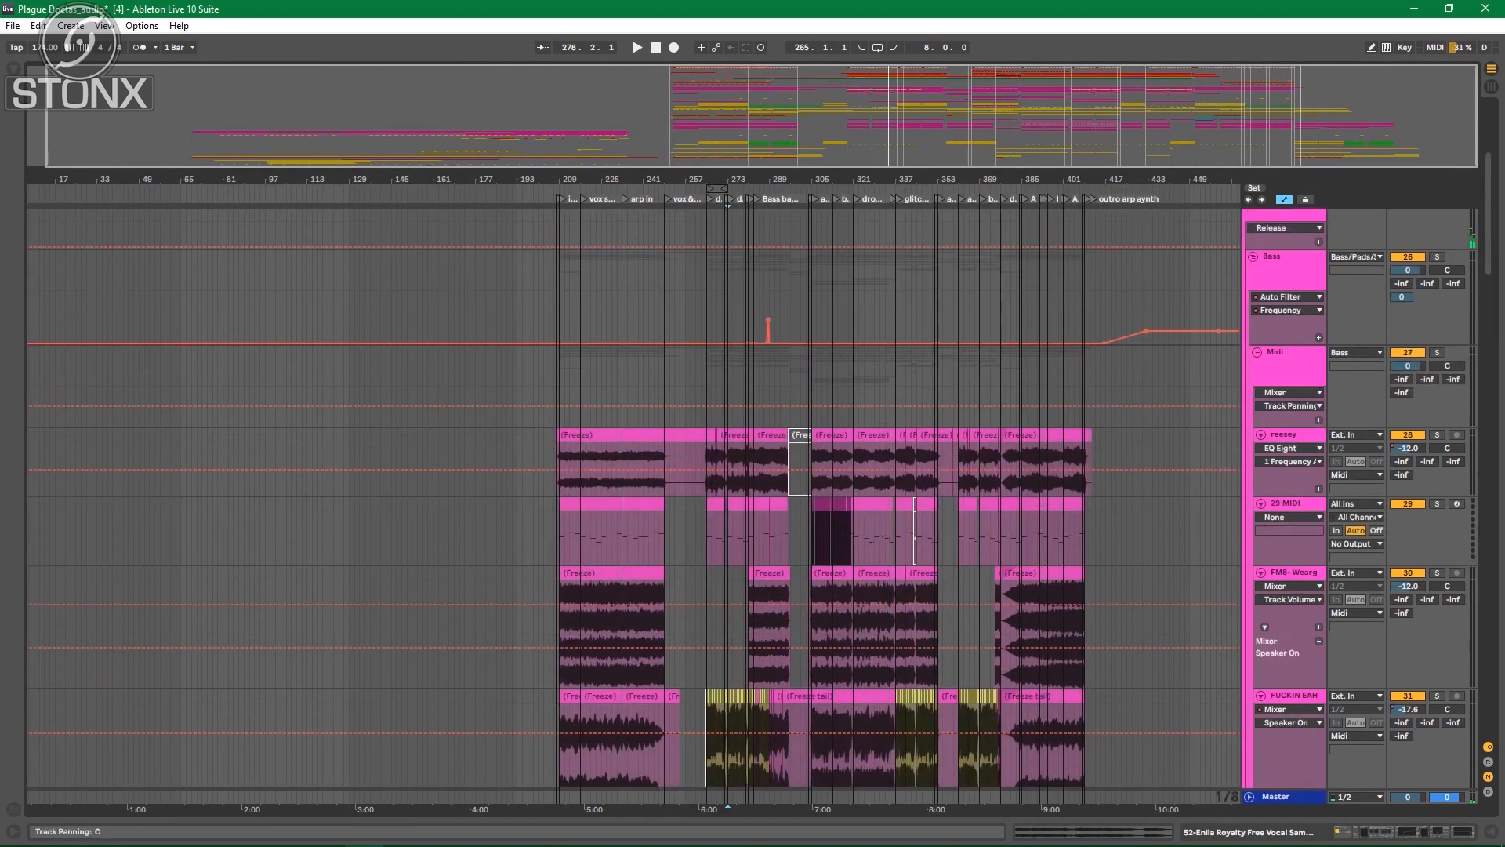
scroll(624, 497, down, 5)
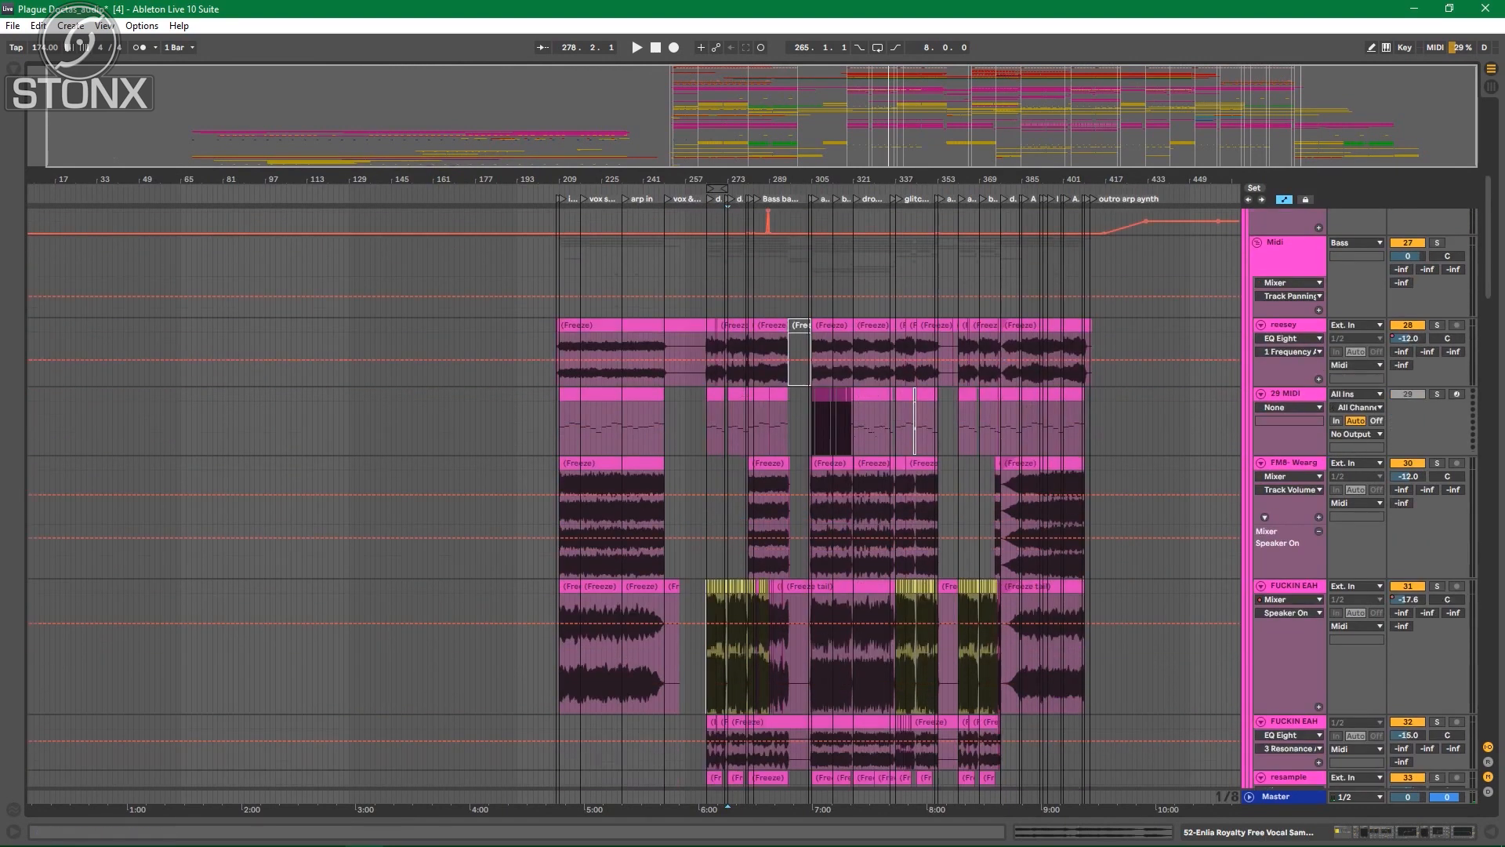
click(555, 258)
key(space)
Step: Listen through the intro while examining the 29 MIDI track and the frozen bass tracks around it
scroll(690, 282, up, 6)
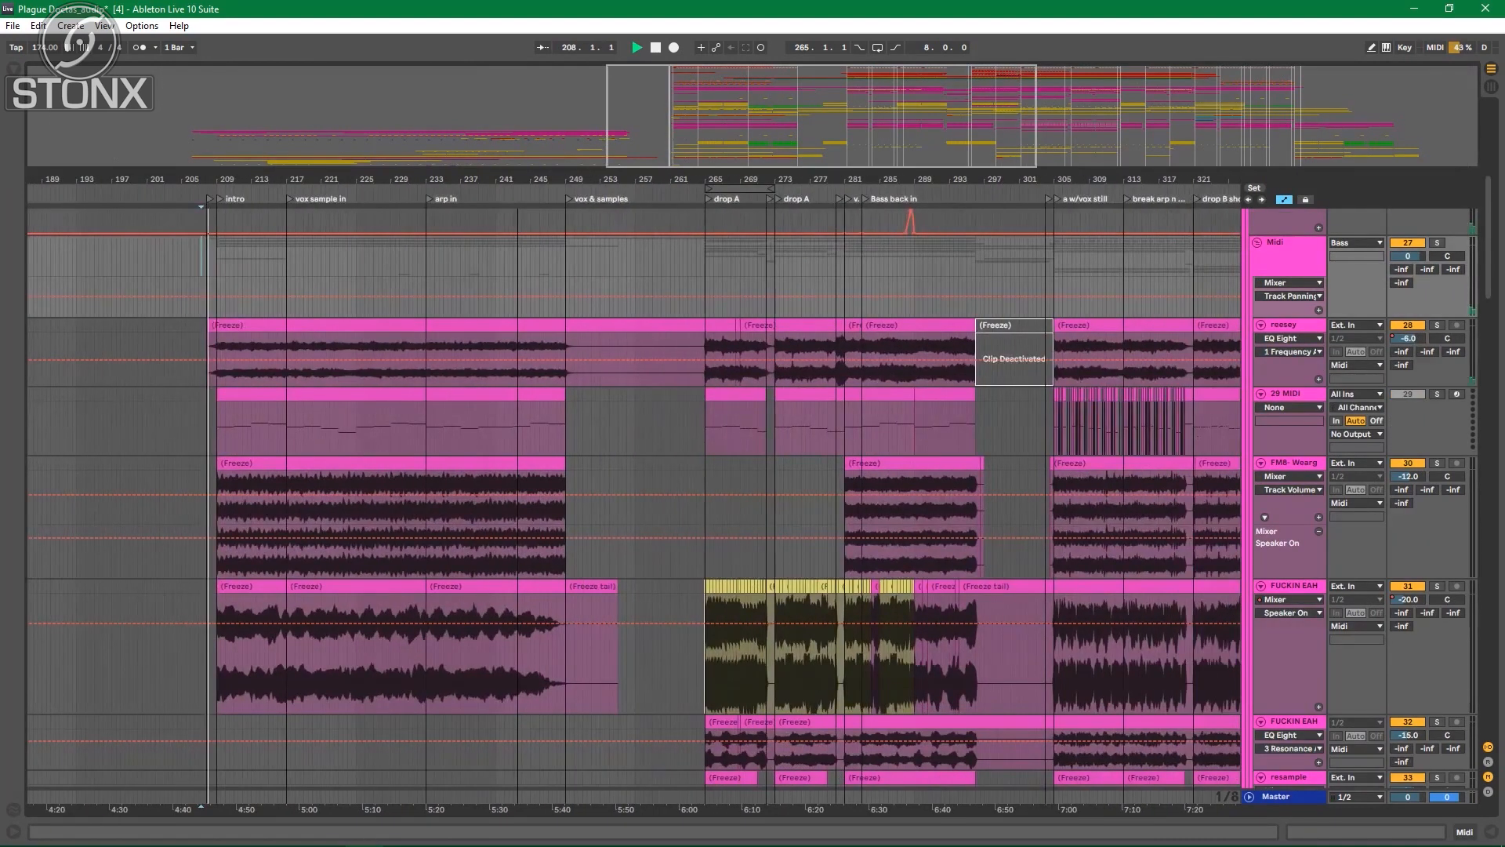
drag(426, 180, 707, 255)
drag(945, 254, 1109, 255)
drag(963, 180, 989, 202)
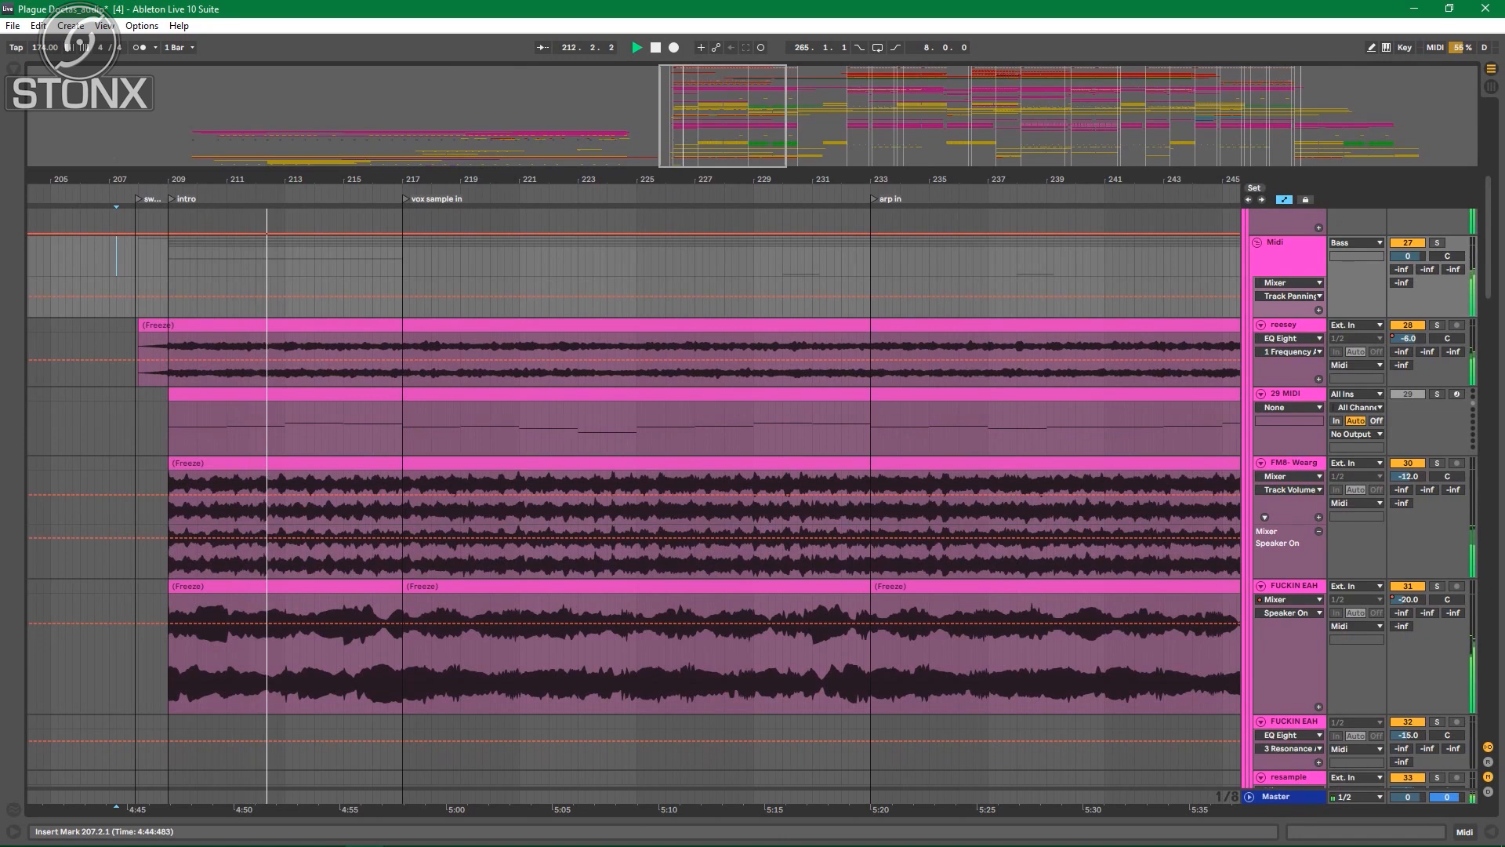
click(1290, 394)
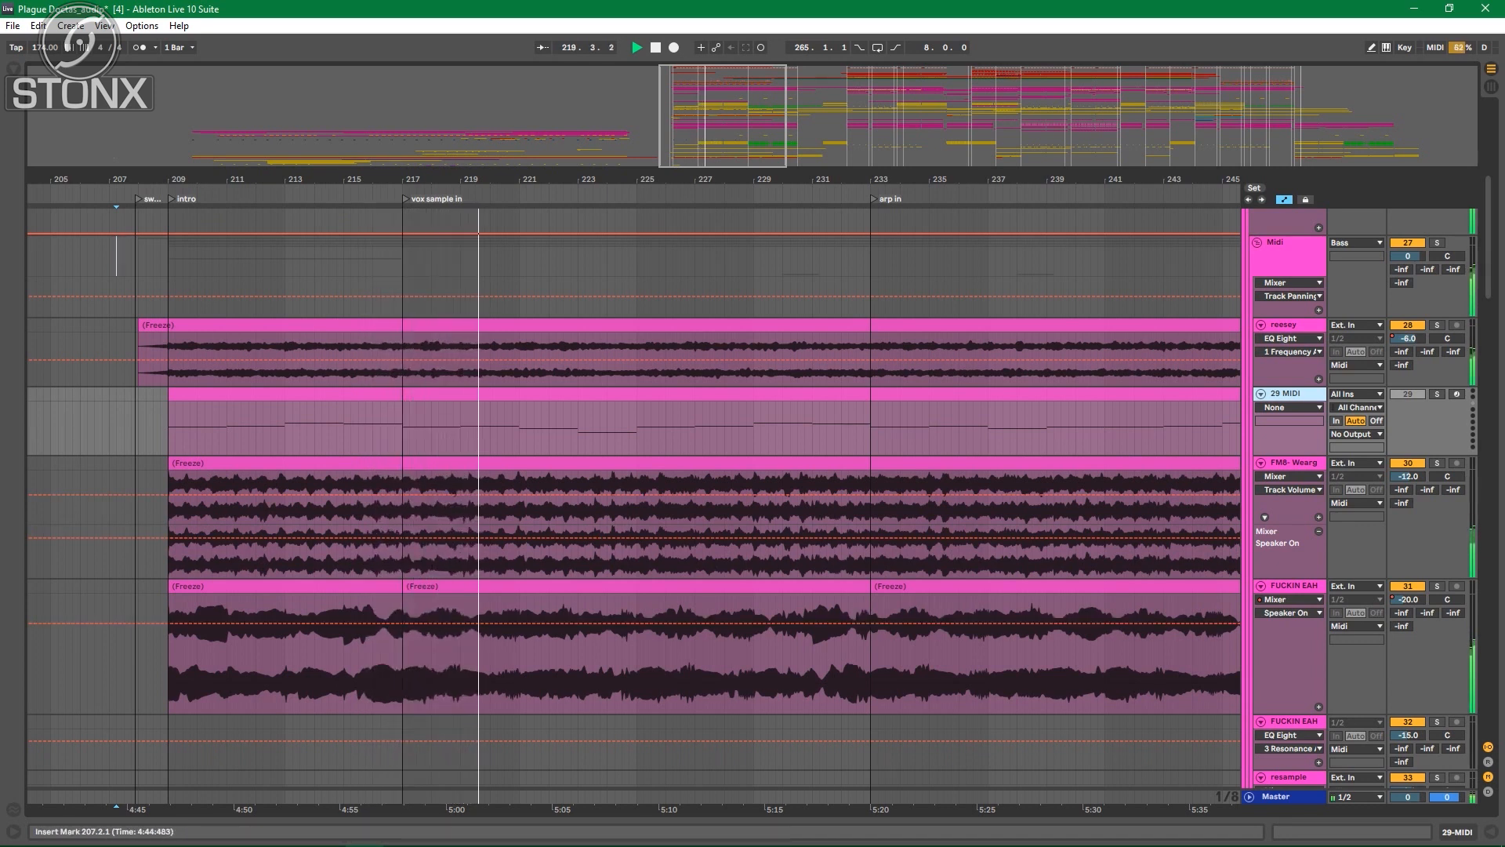
drag(504, 179, 504, 144)
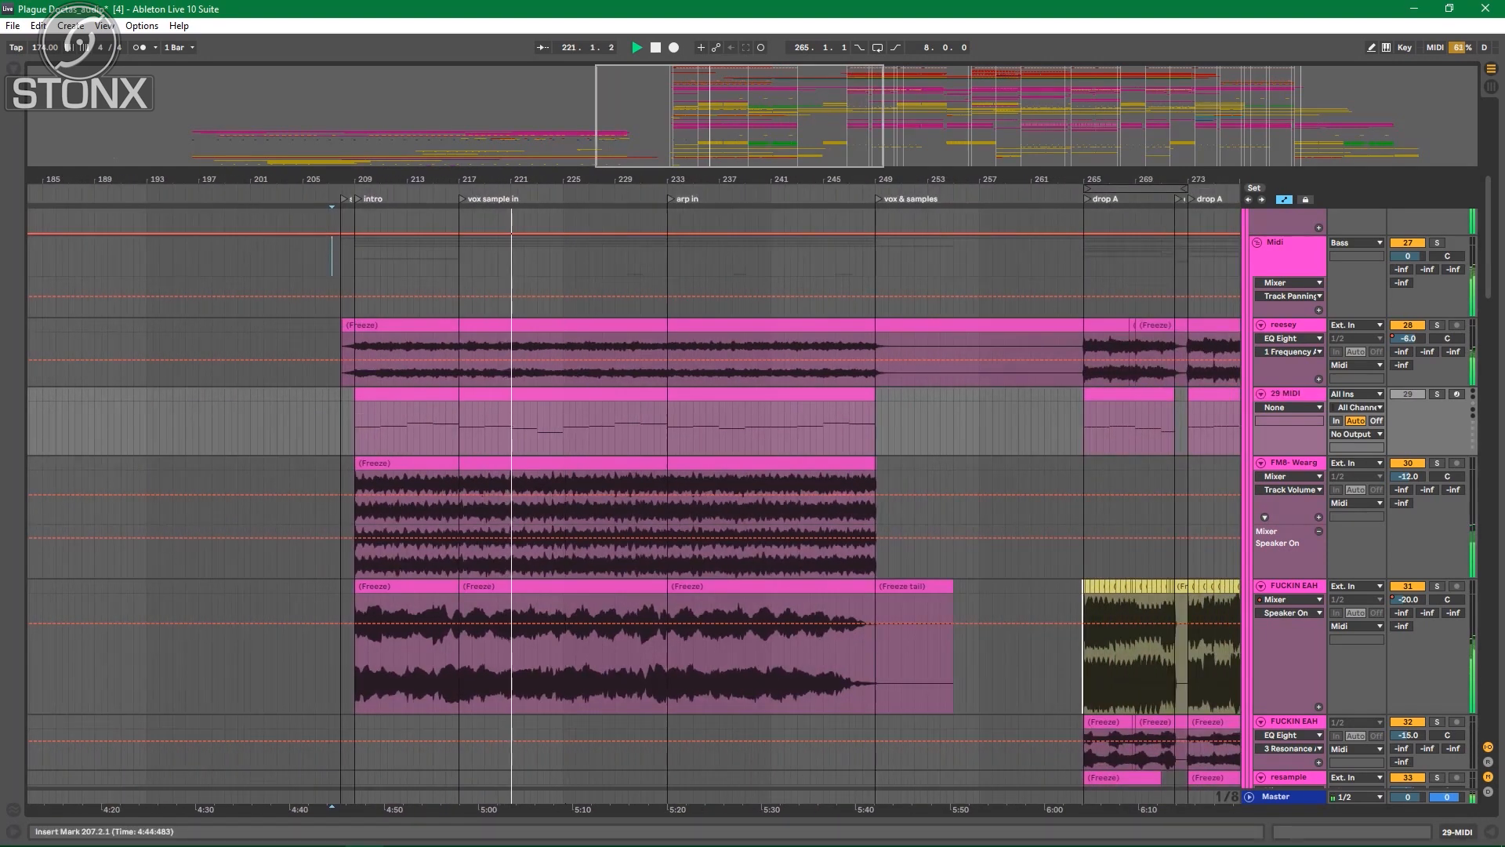
scroll(628, 502, down, 4)
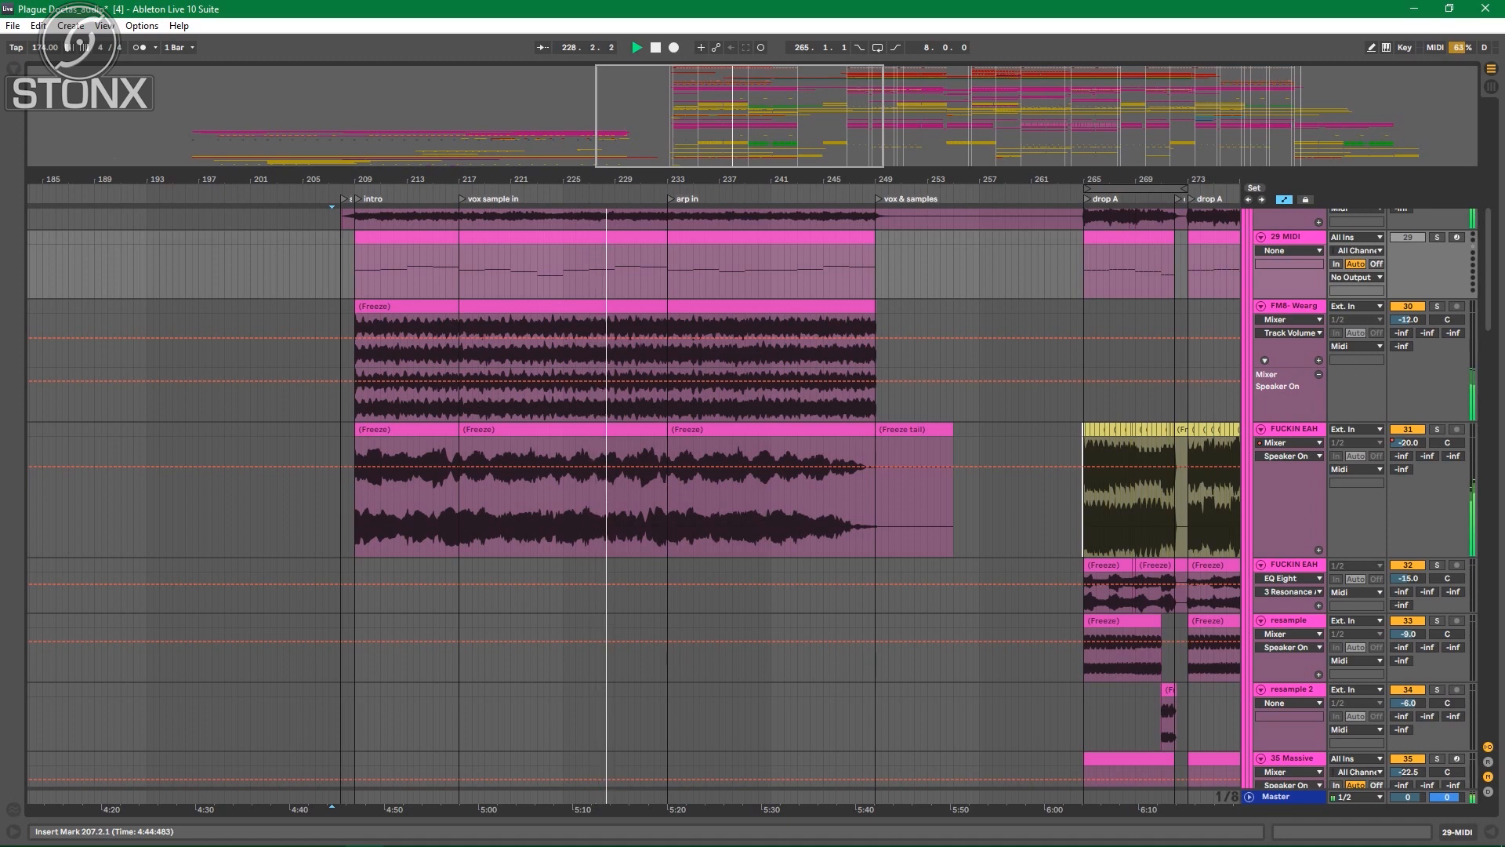
scroll(753, 506, up, 3)
key(space)
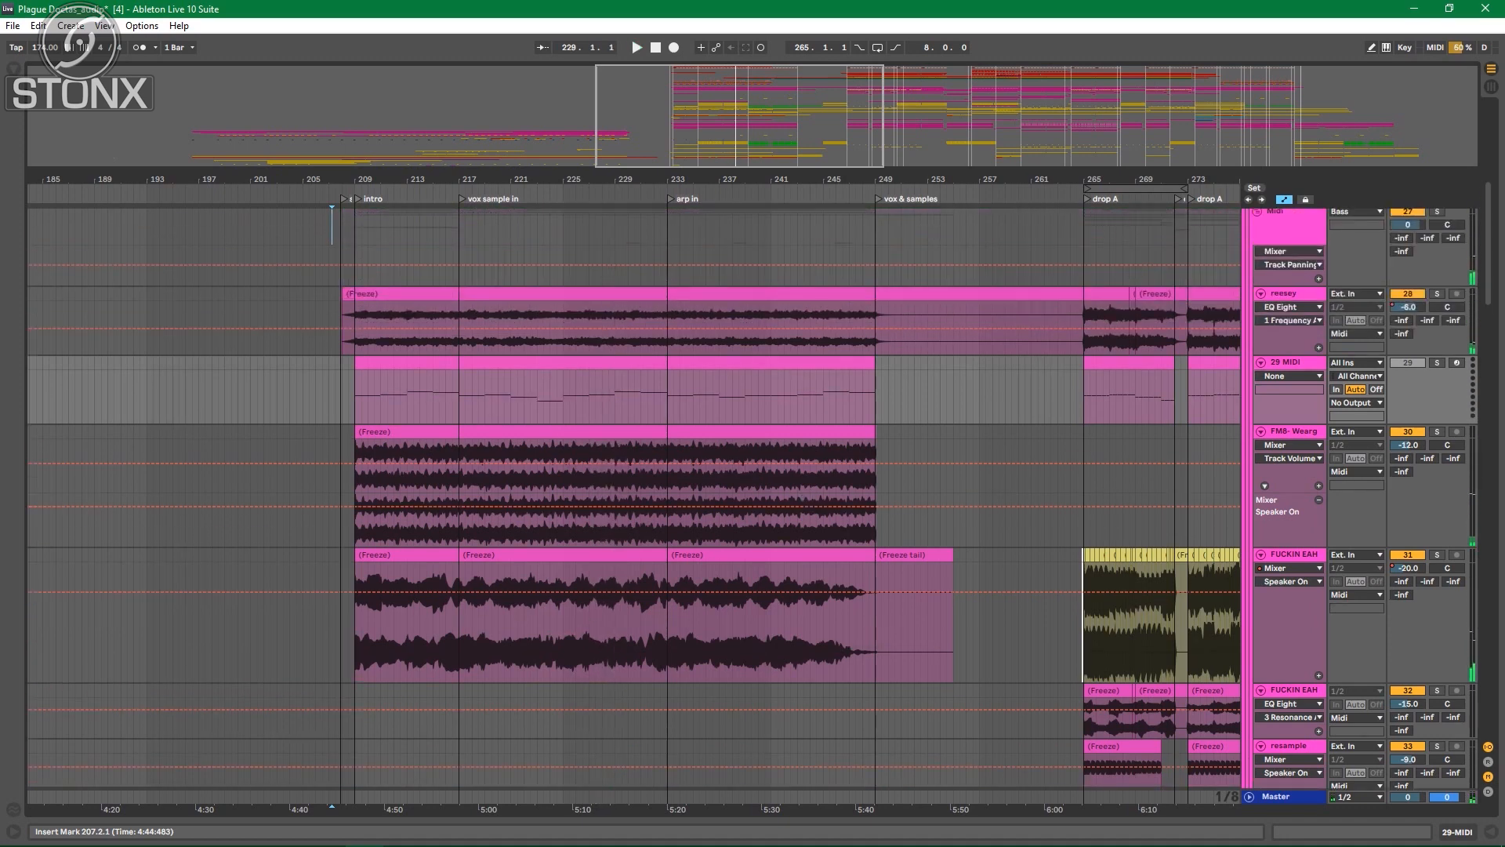
Step: Unfold the MIDI FROM OL group and activate it together with its bass instrument tracks, leaving 75 MIDI off
scroll(918, 500, down, 20)
scroll(635, 501, down, 10)
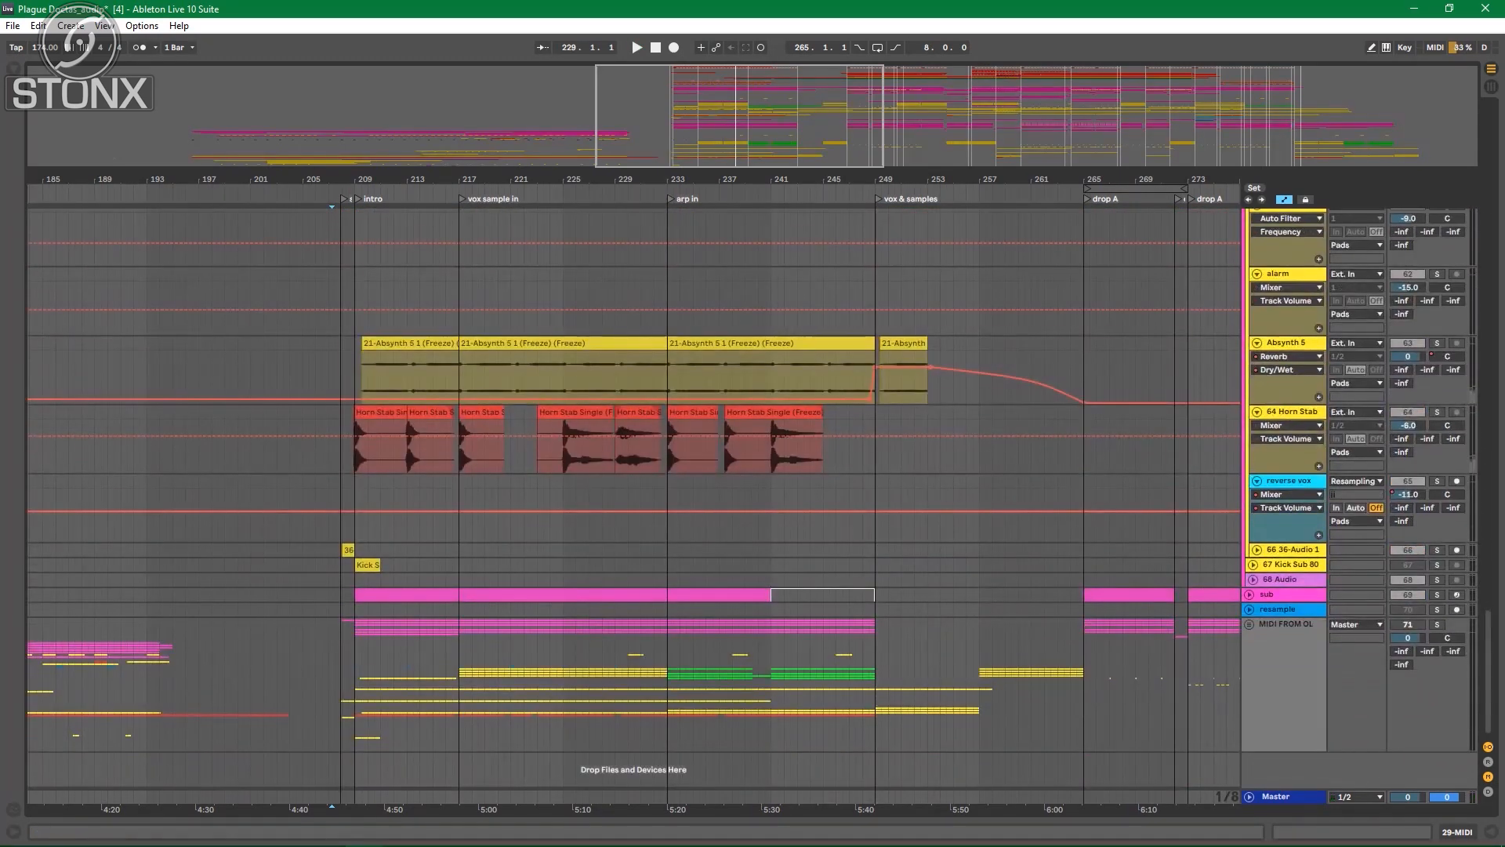
scroll(635, 502, down, 15)
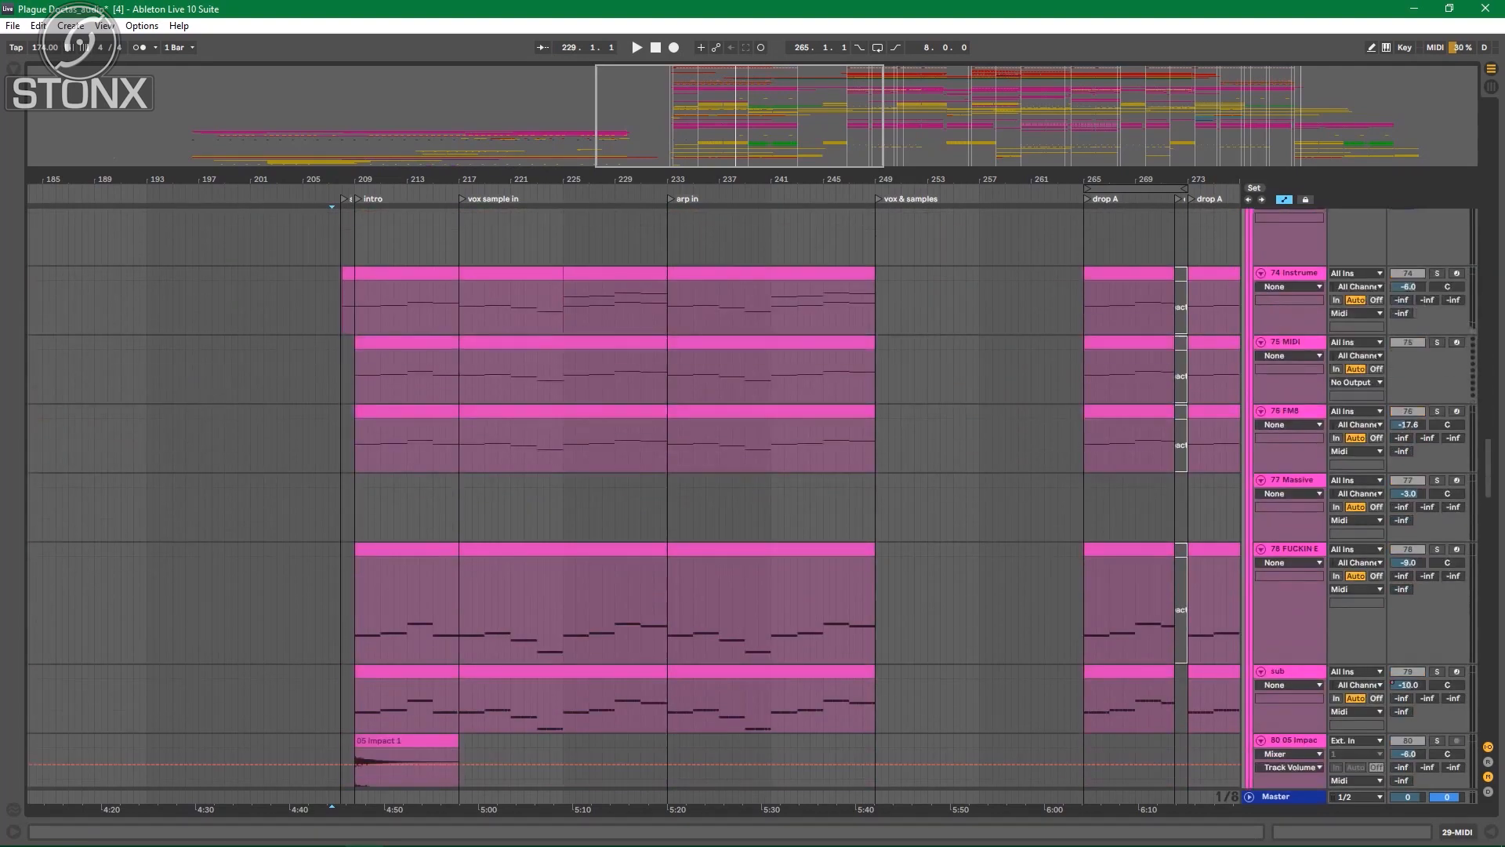
scroll(635, 502, up, 5)
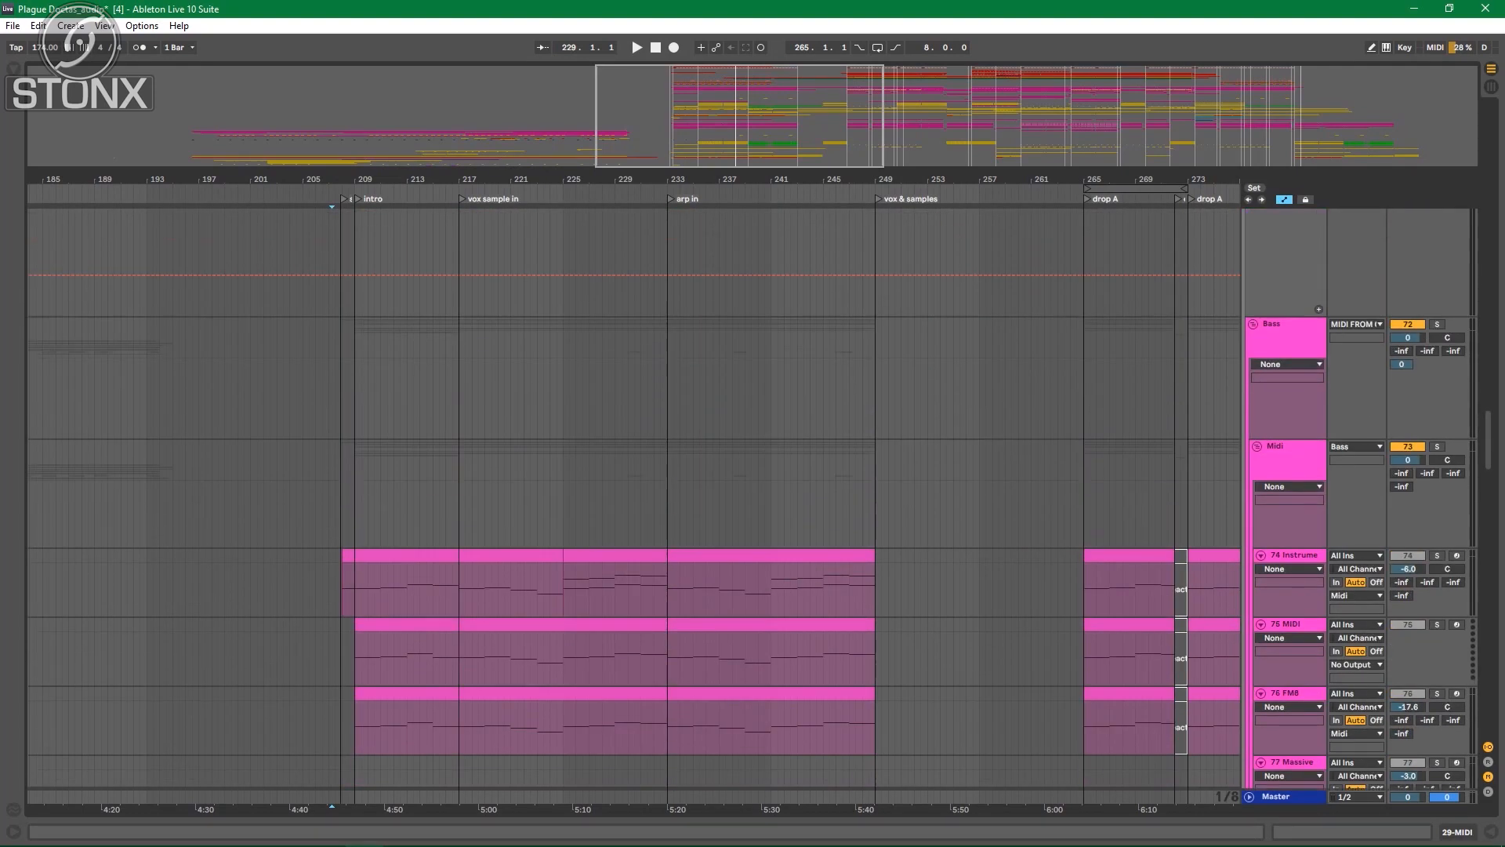
scroll(635, 502, up, 8)
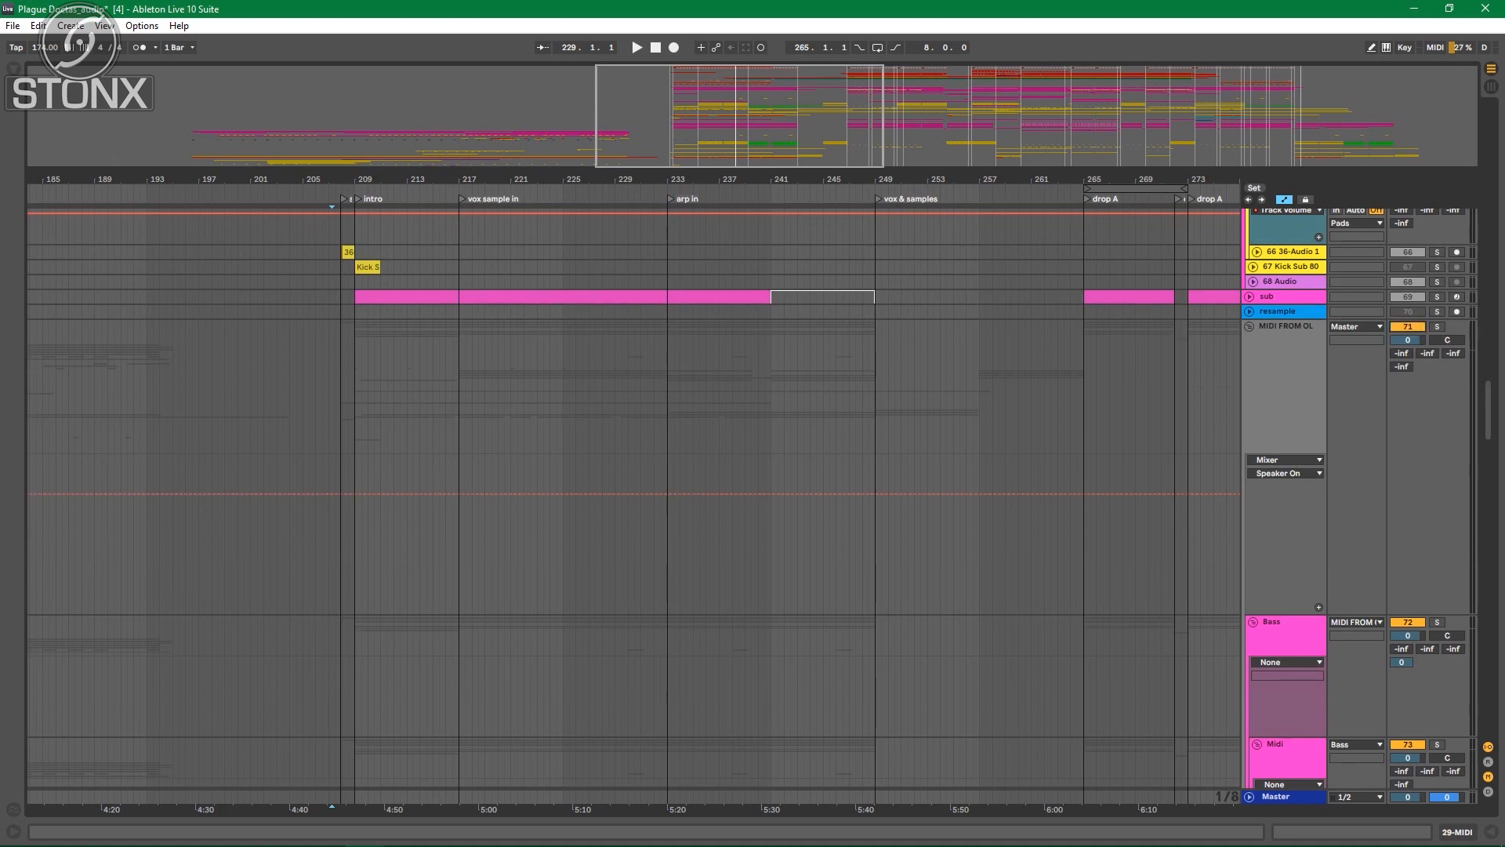
scroll(635, 502, down, 13)
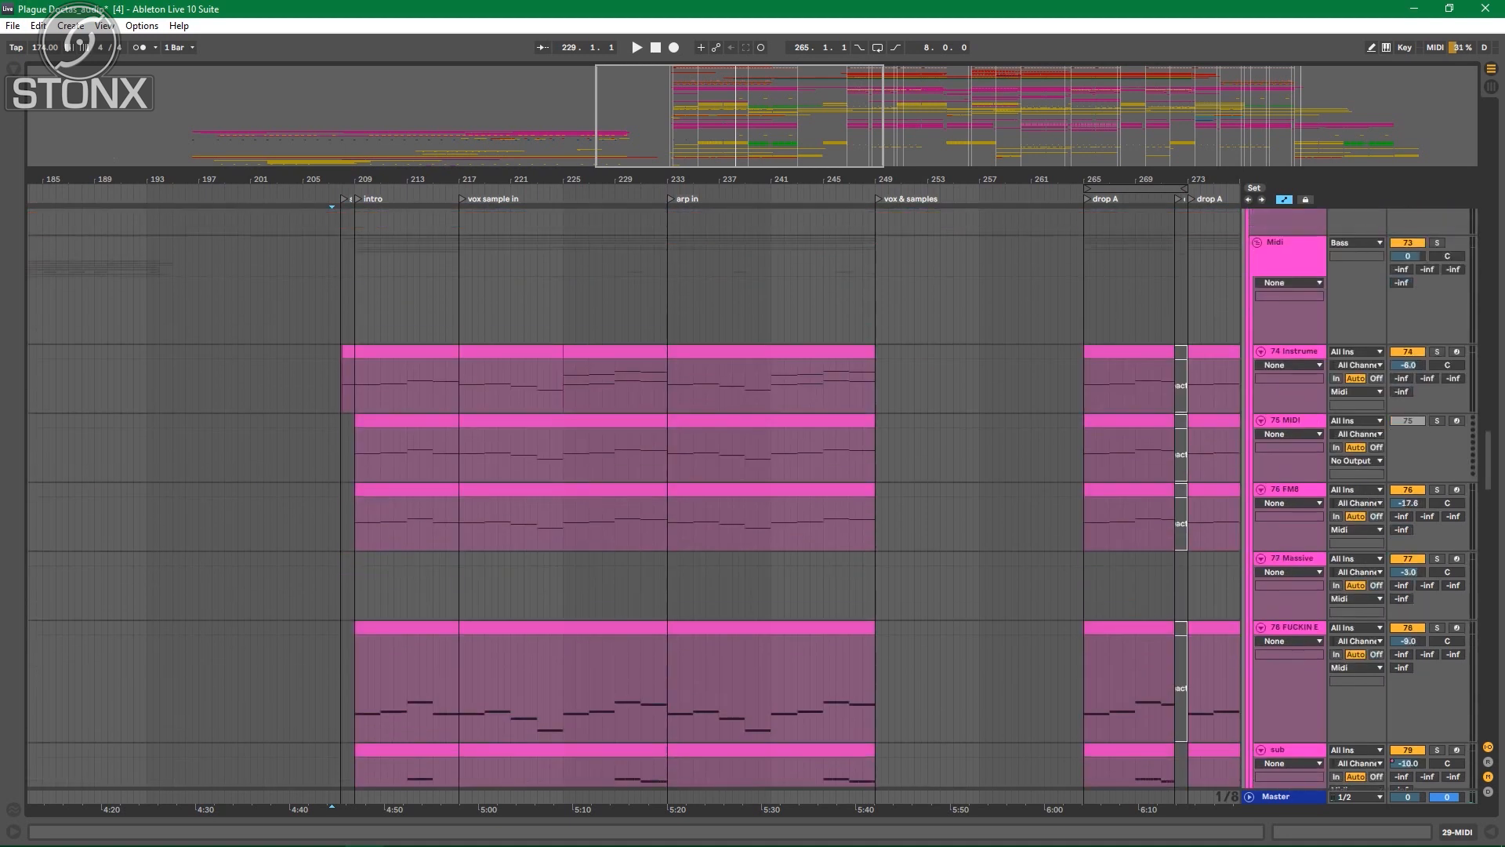
Step: Solo the 74 Instrument Rack track and its Midi group, show its devices with the Massive chain selected, and play the intro clip
double_click(1294, 367)
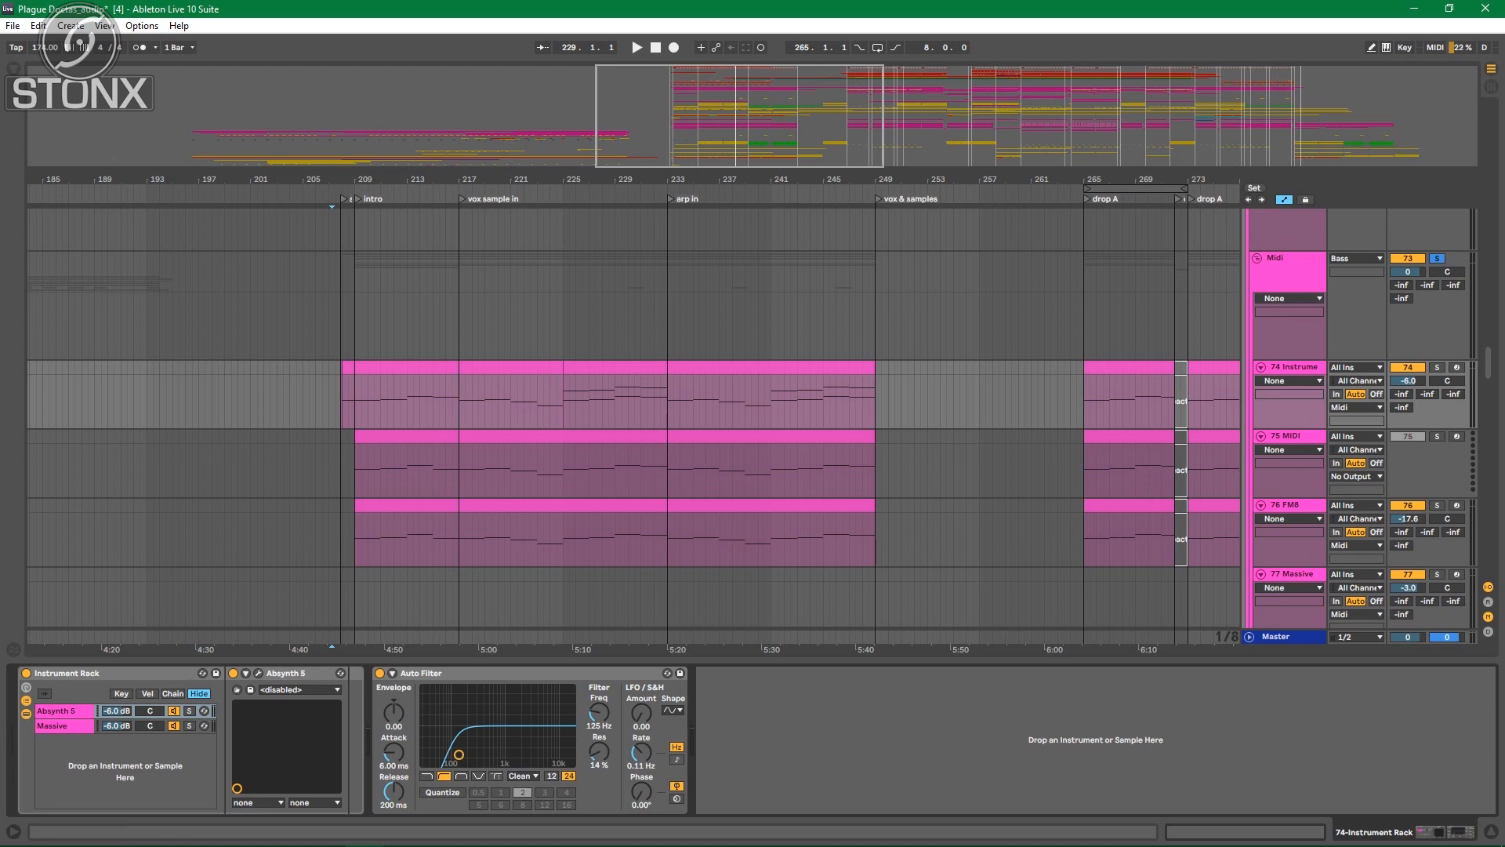
click(64, 726)
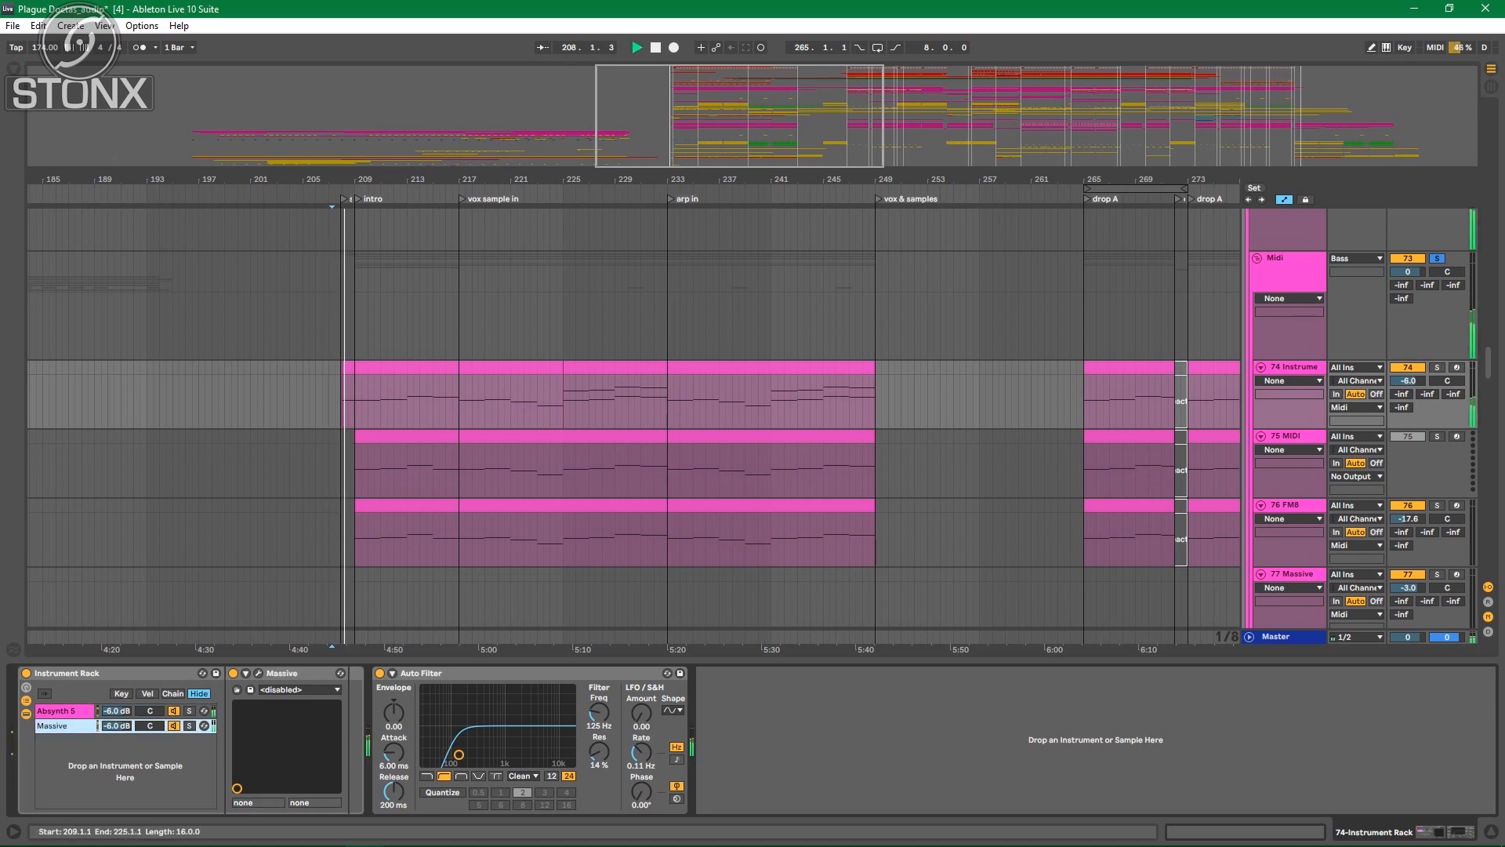
click(459, 366)
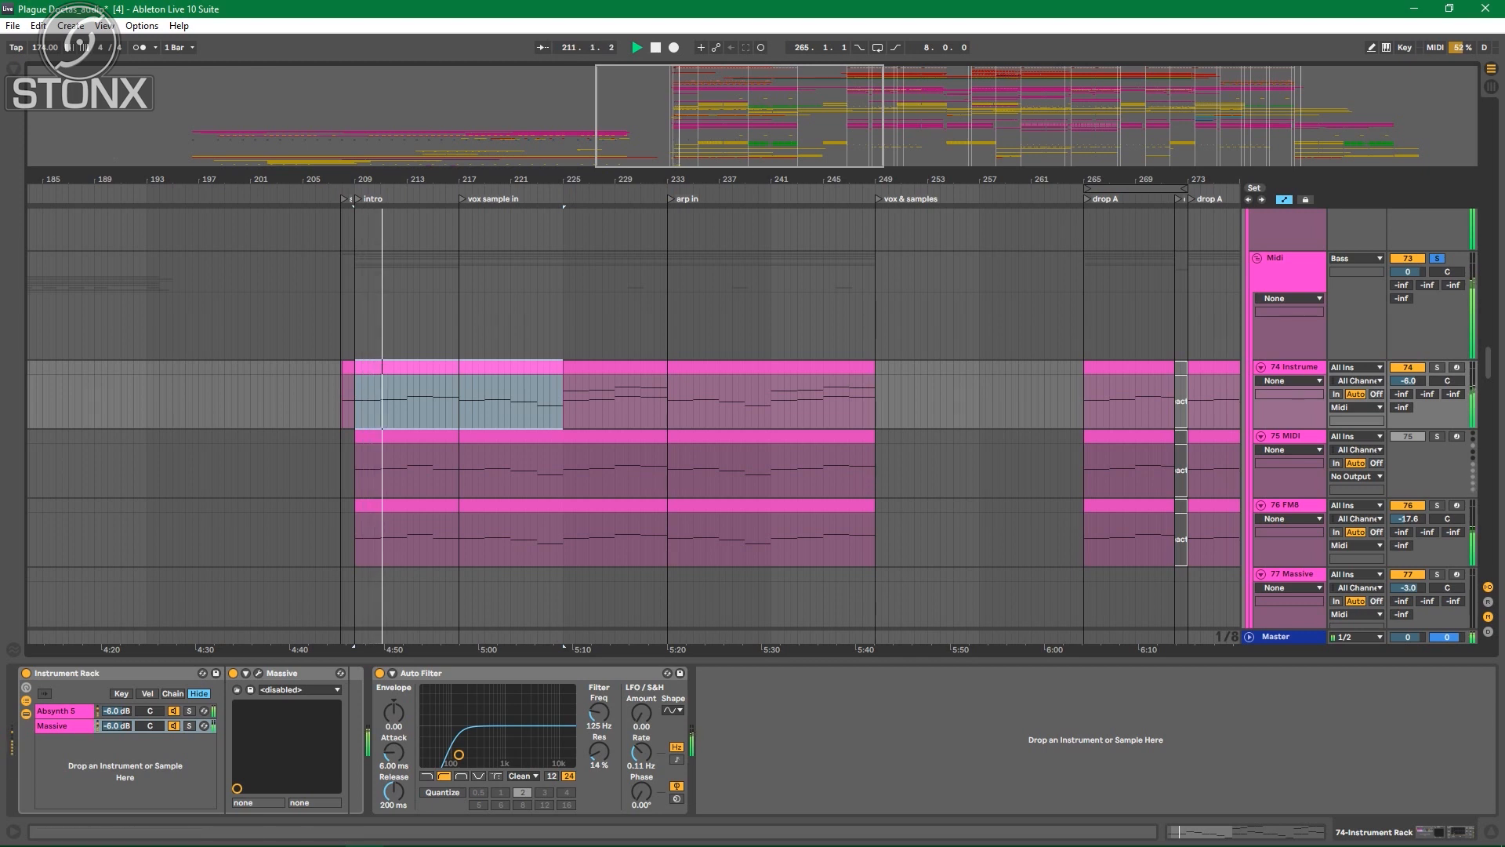
click(1437, 367)
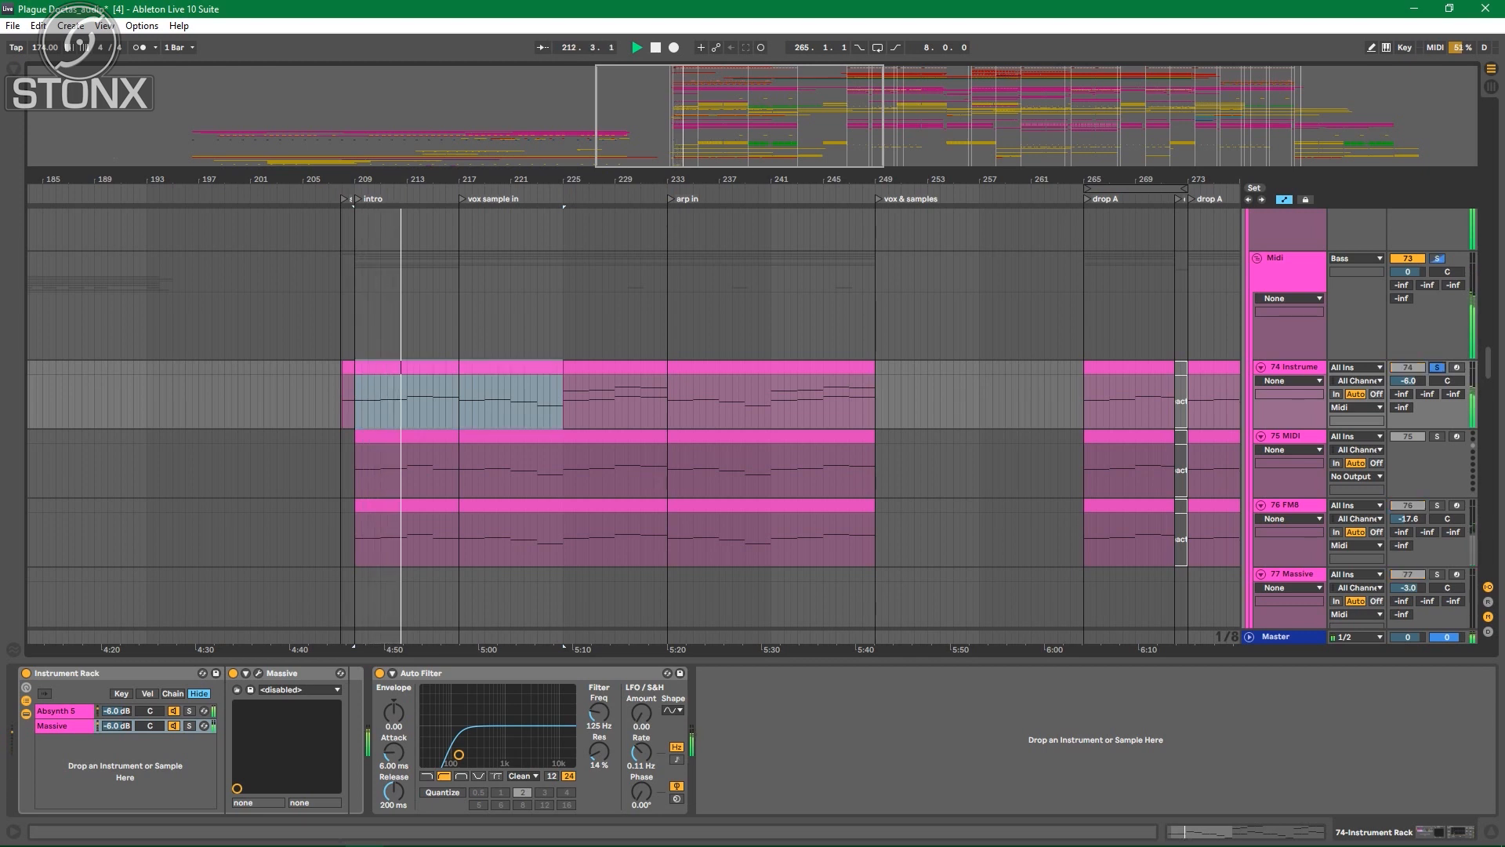
Step: View the Massive synth's patch window, close it, select the Absynth 5 chain and collapse the Instrument Rack
click(258, 673)
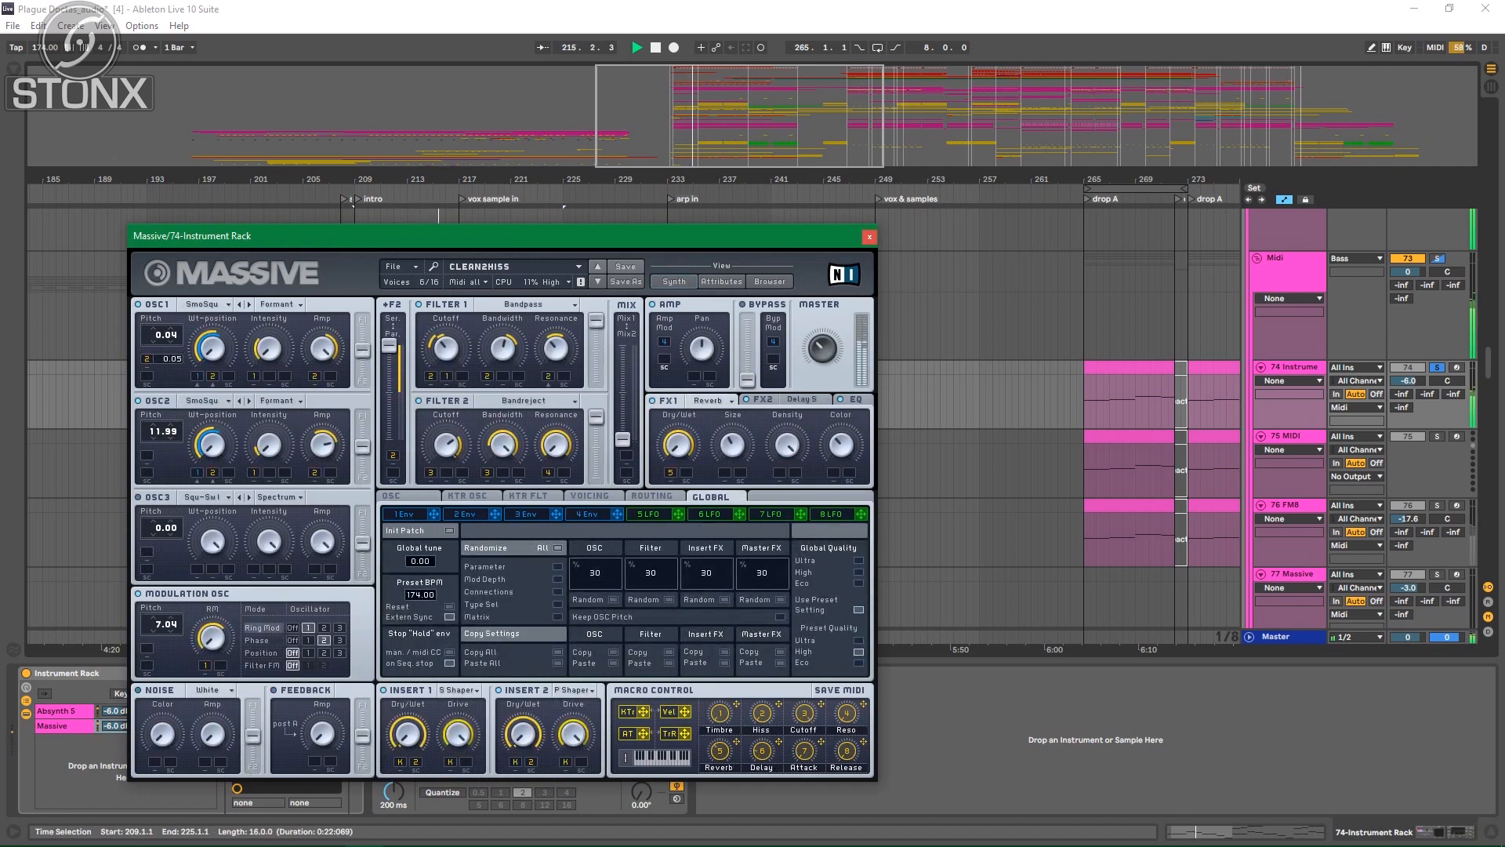
click(869, 237)
click(189, 711)
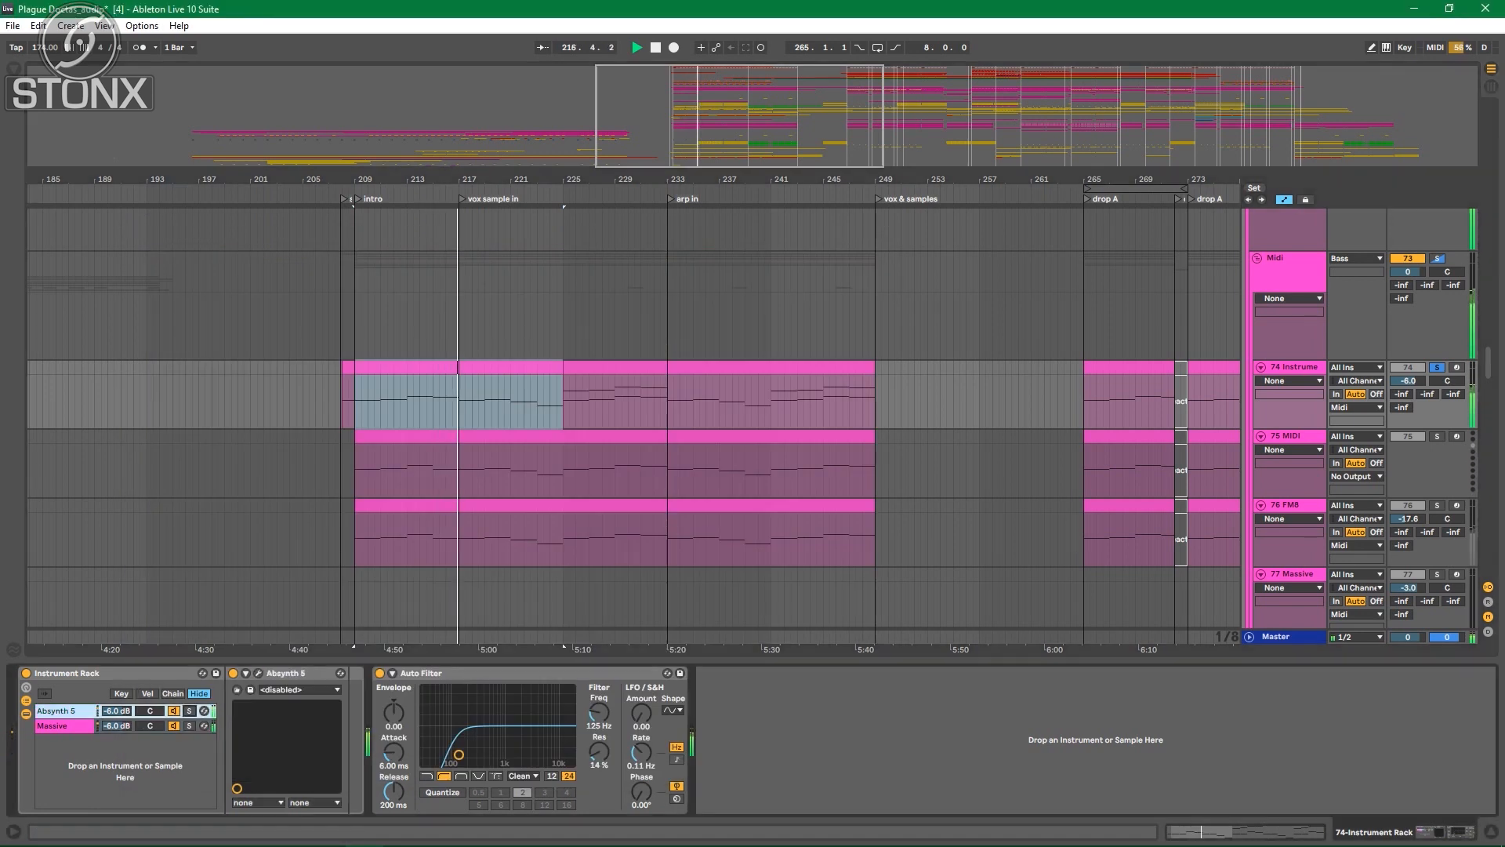
double_click(94, 673)
Step: Stop playback and examine the 76 FM8 track's effect chain, comparing it with the 74 Instrument Rack track's devices
scroll(633, 424, down, 2)
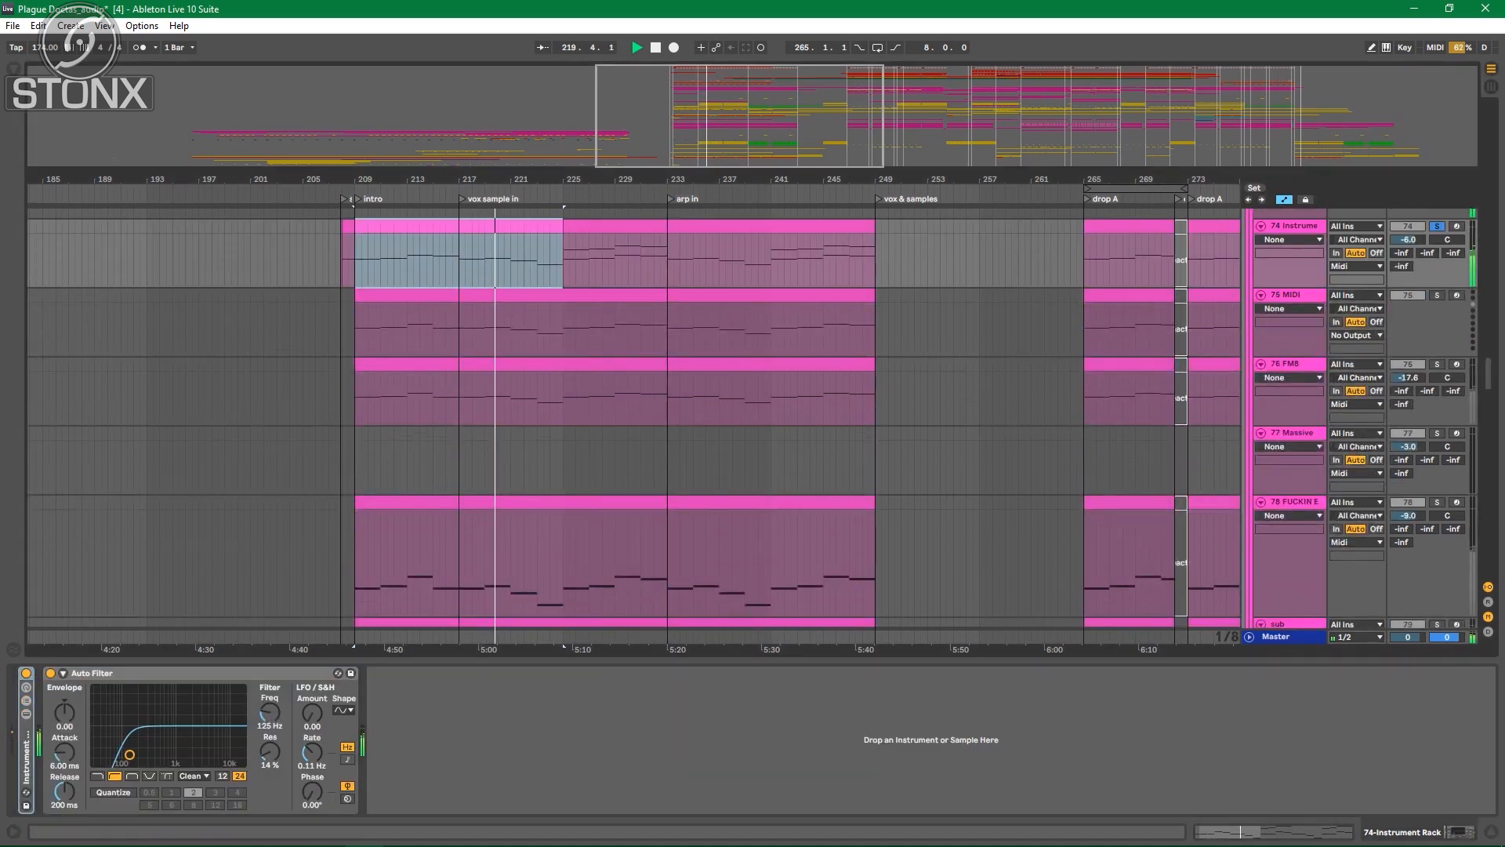
click(1290, 364)
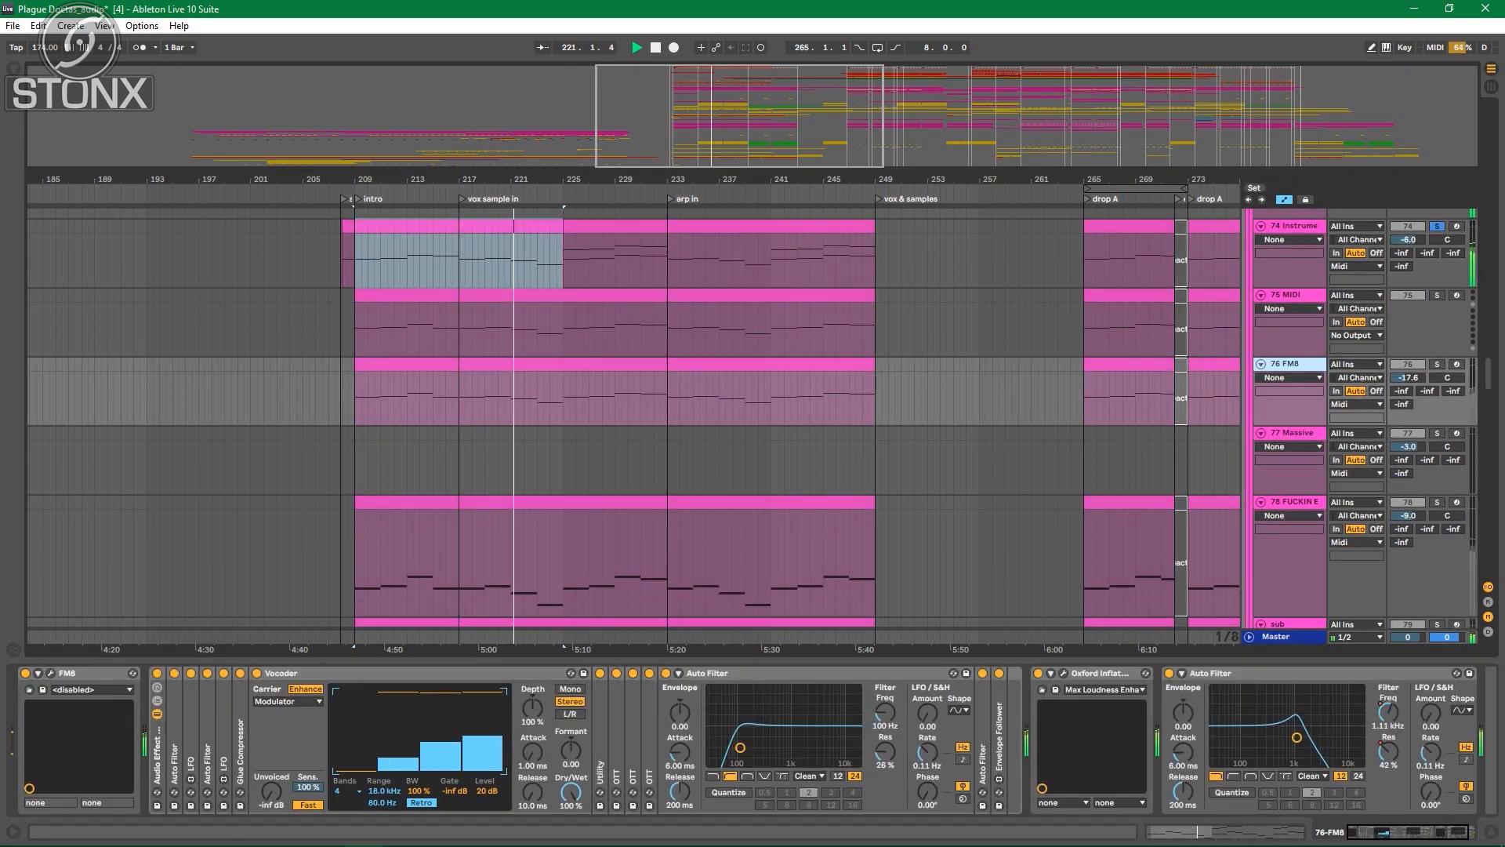
key(space)
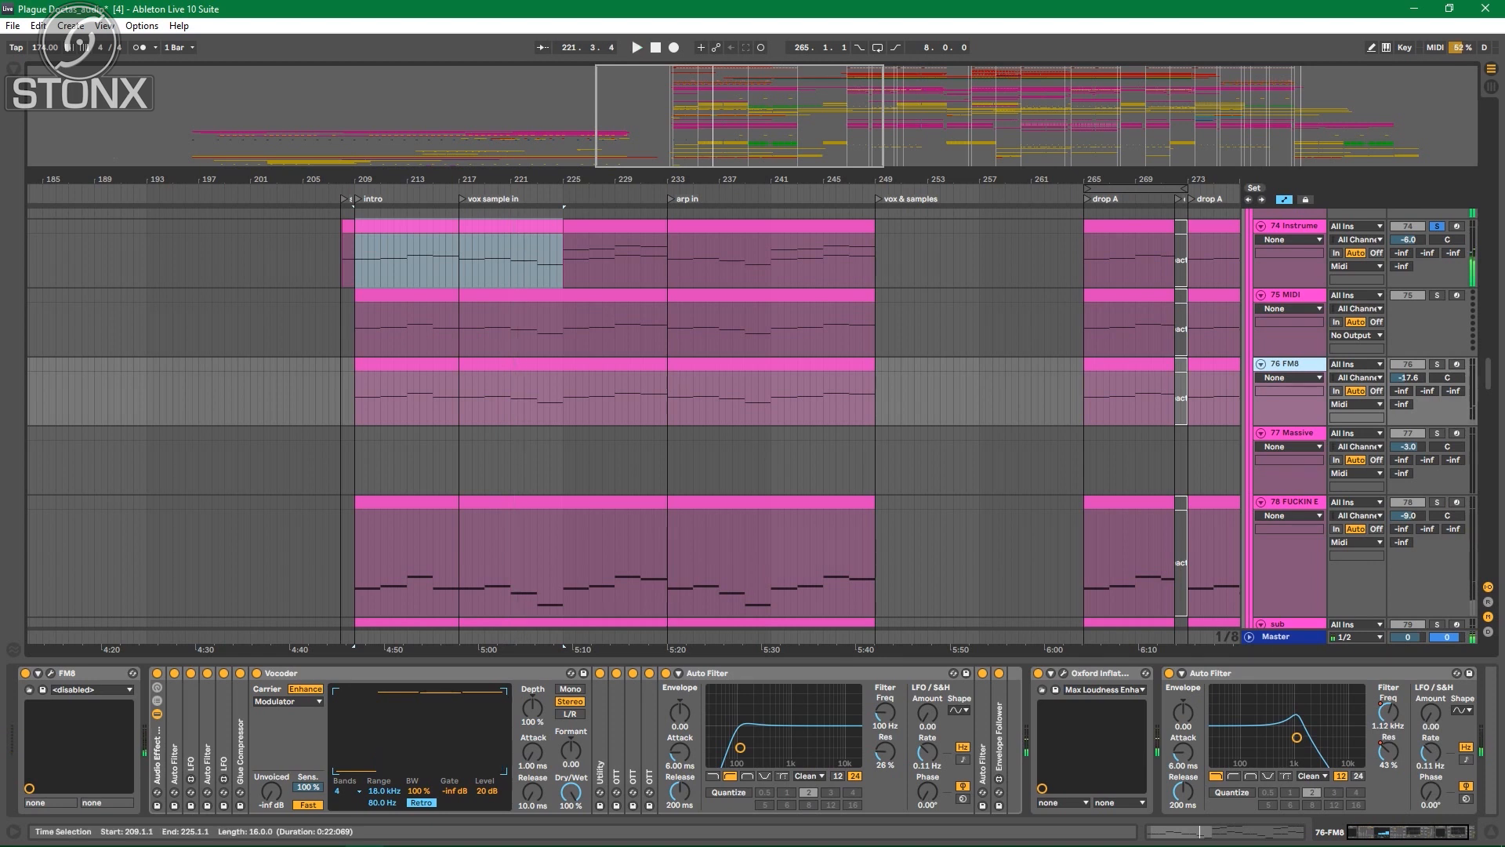
scroll(753, 422, up, 1)
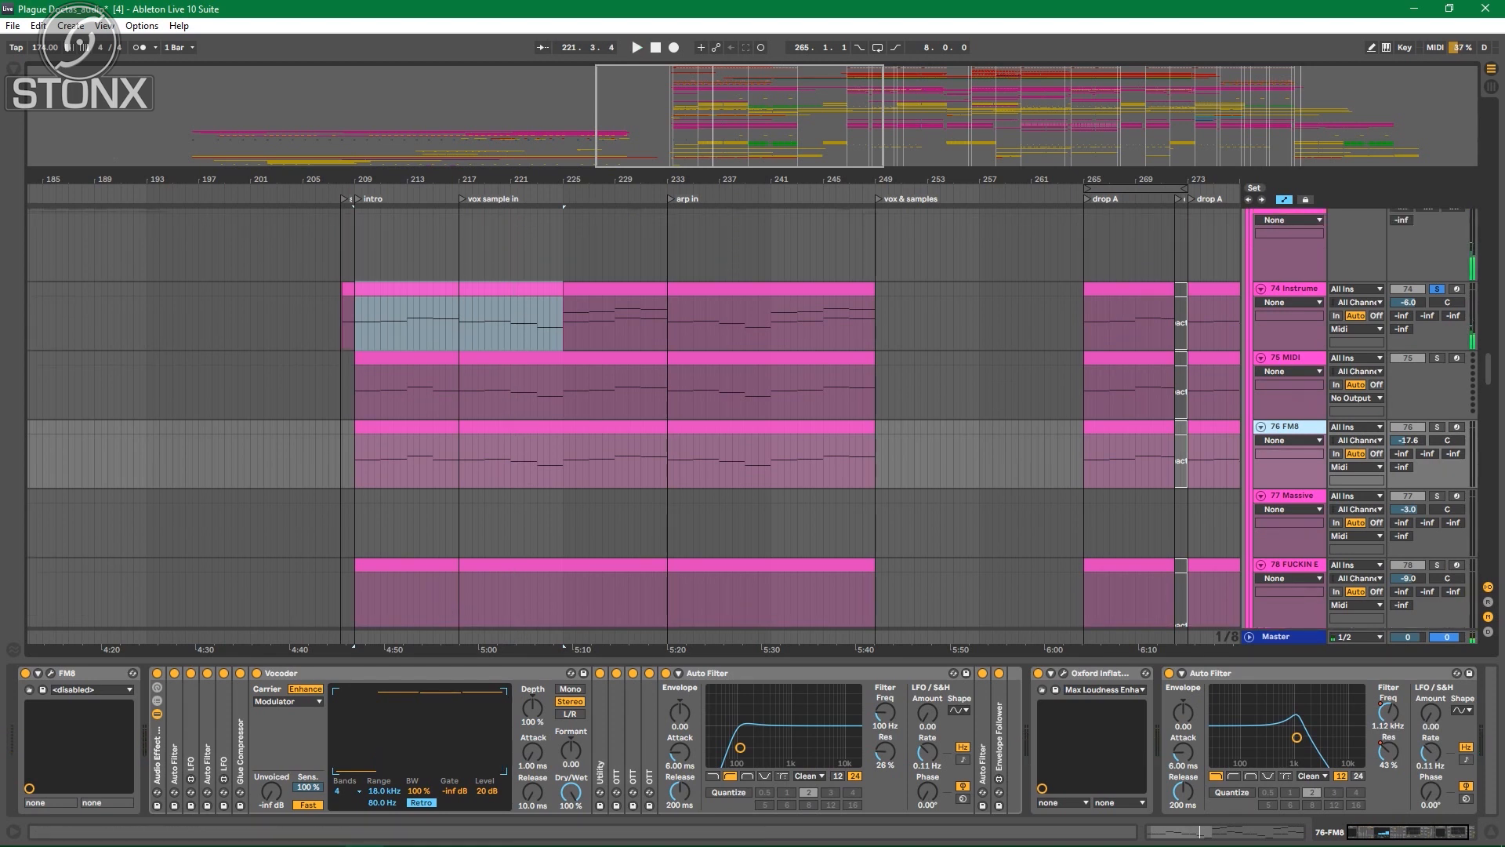
click(1294, 289)
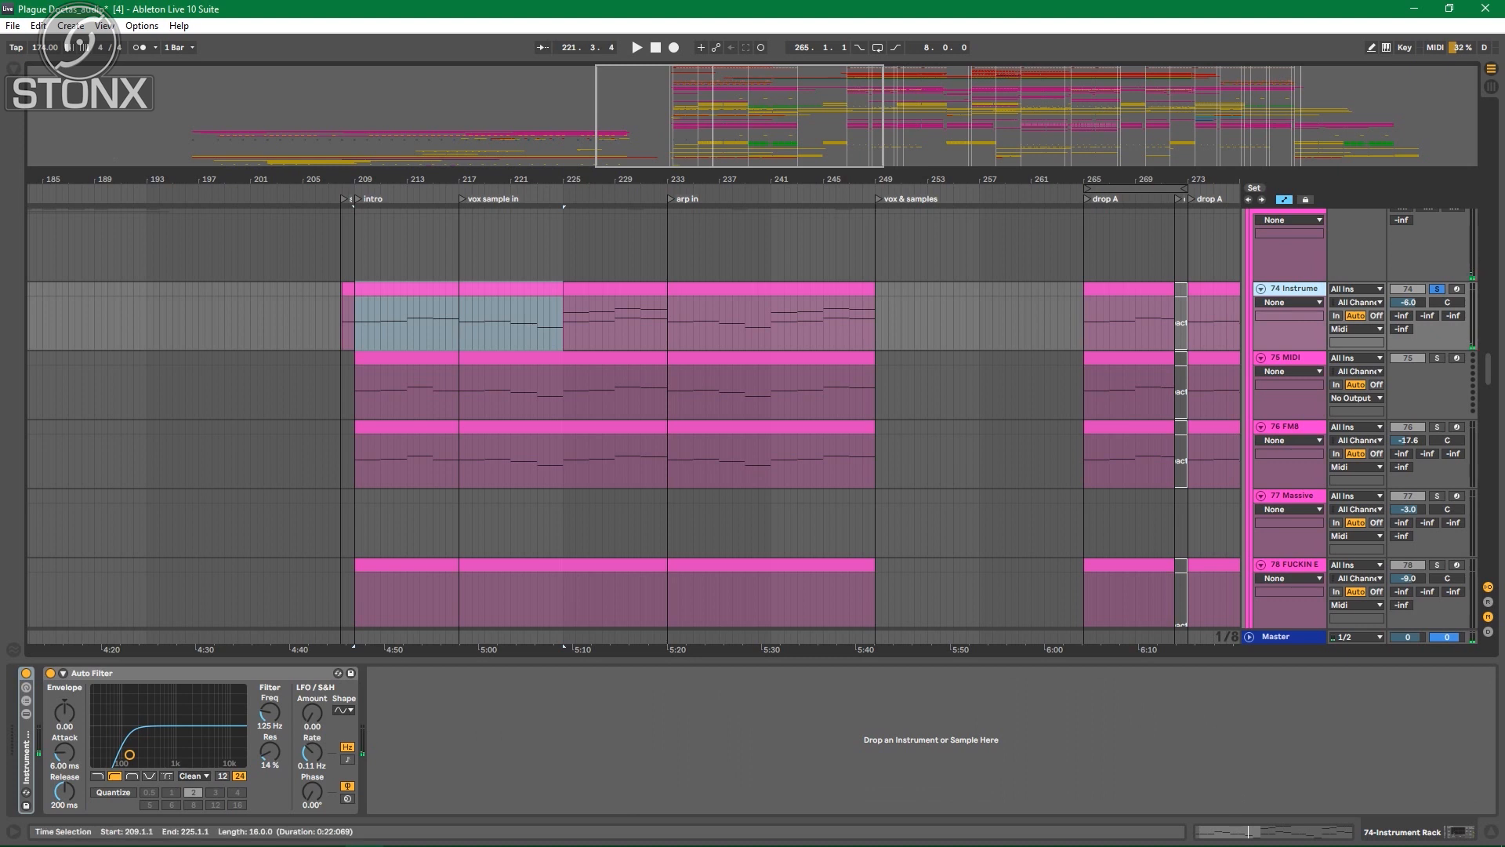
click(1292, 441)
click(1292, 427)
click(1292, 427)
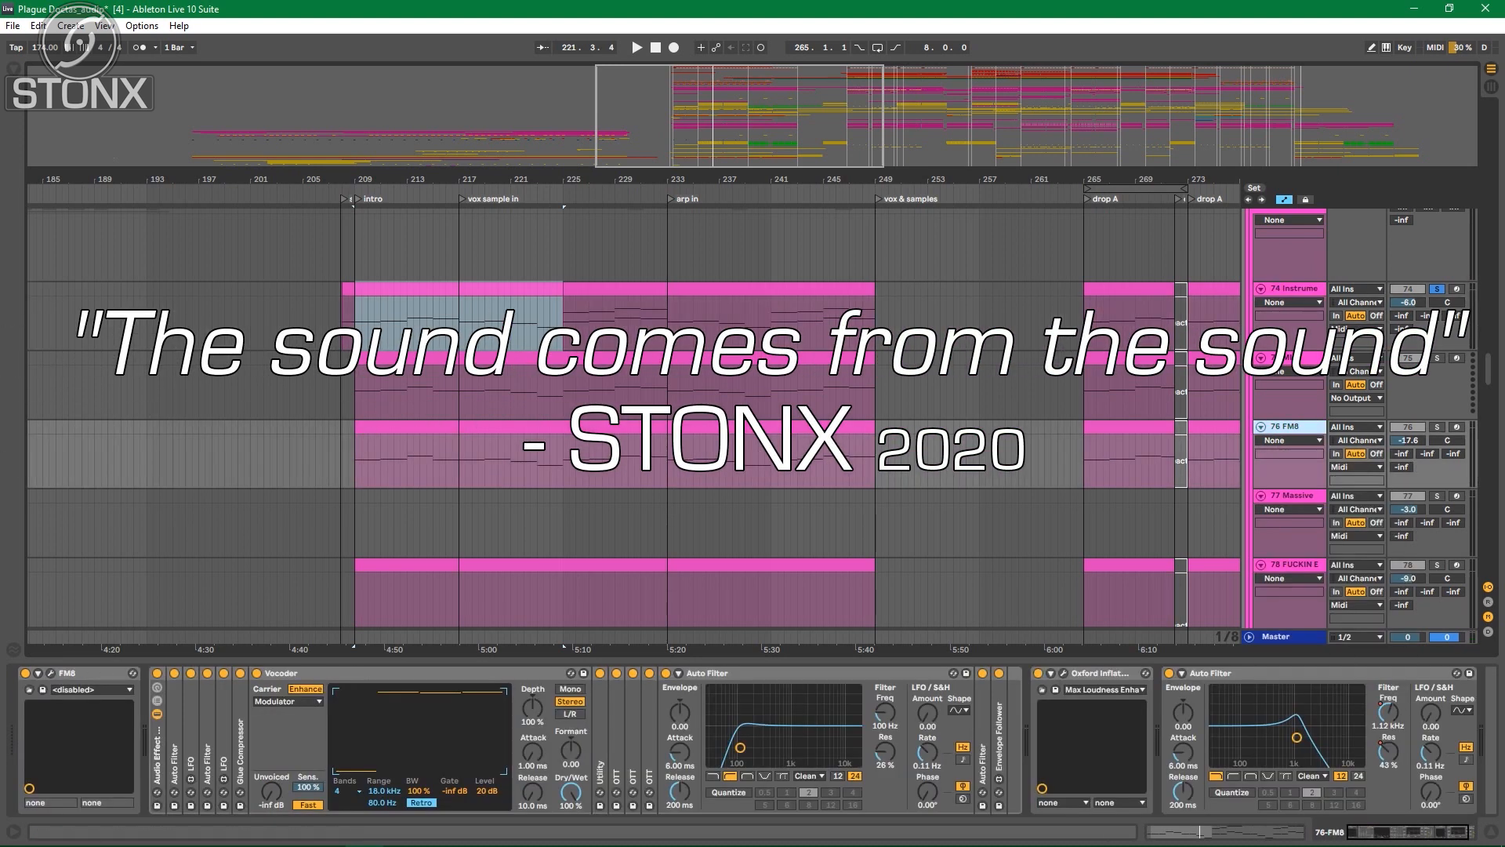
Step: Solo the 76 FM8 track, play it from the intro, and show its device chain
click(1290, 357)
click(1438, 427)
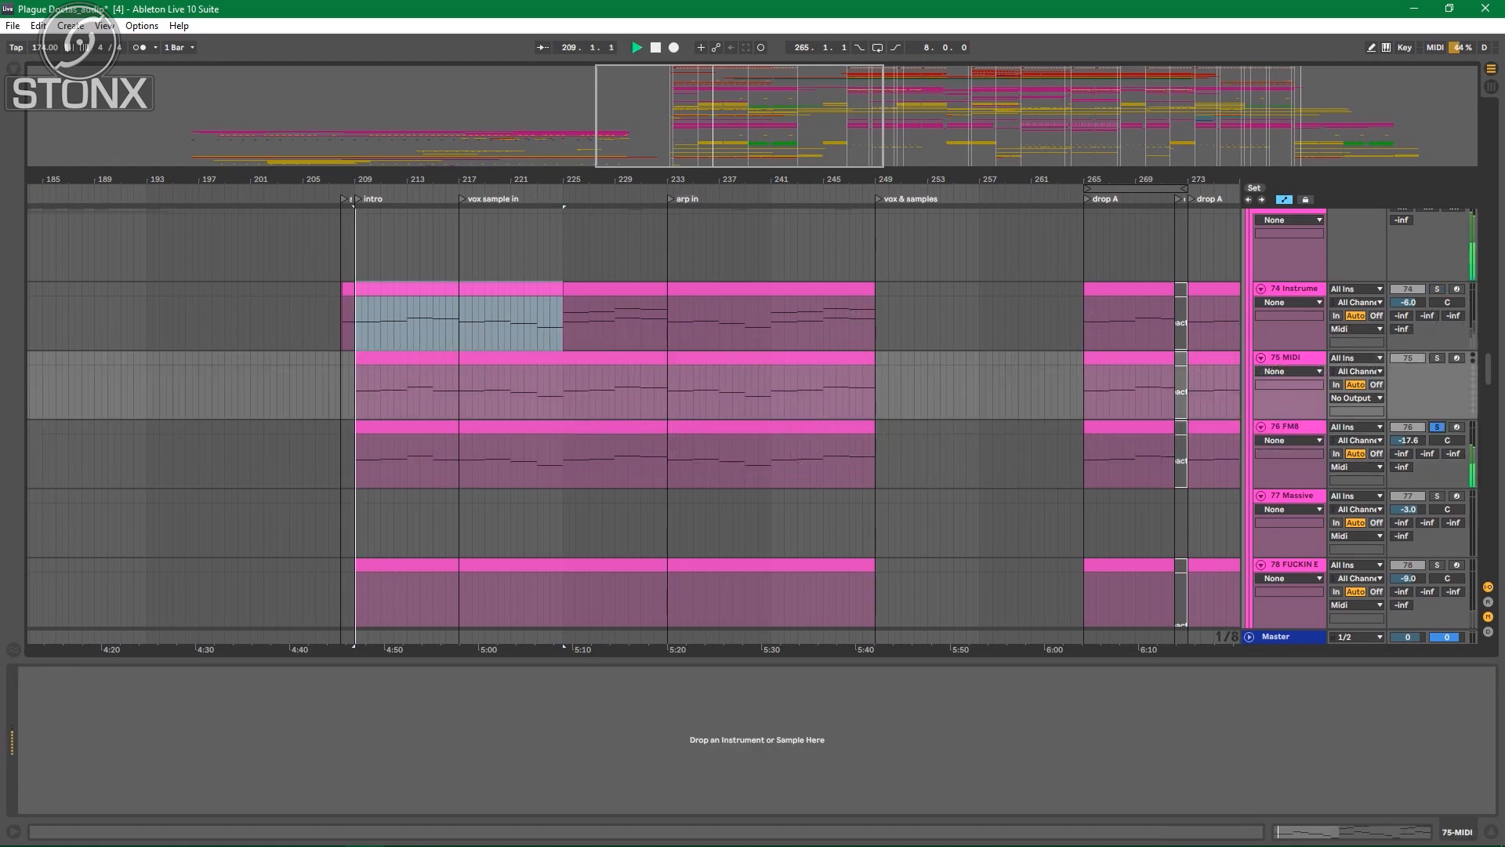
click(1290, 427)
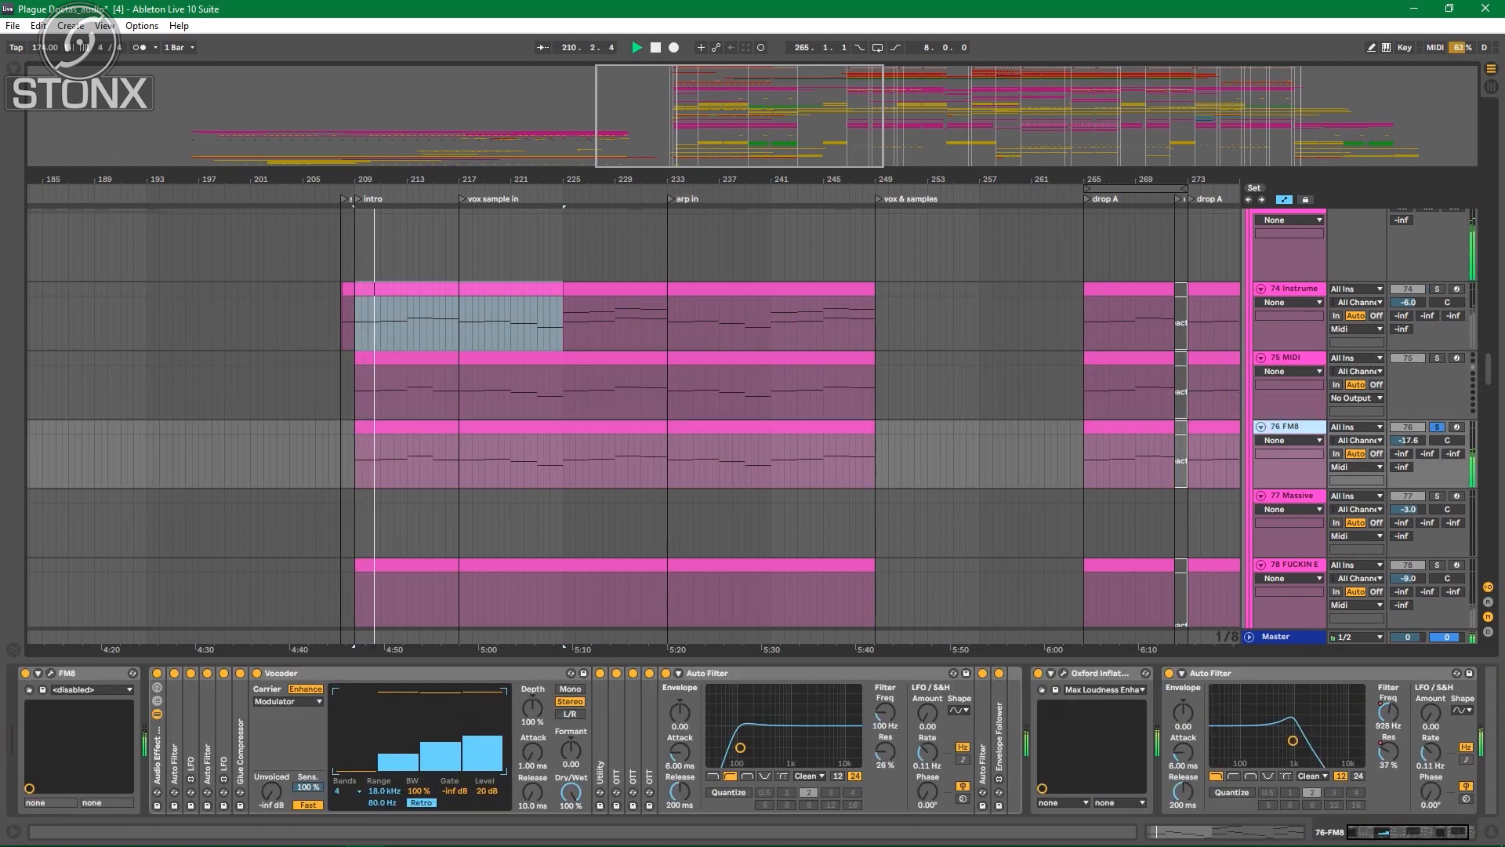
Step: Compare the raw FM8 sound with the processed one by bypassing and re-enabling the Audio Effect Rack, Oxford Inflator and final Auto Filter
click(158, 673)
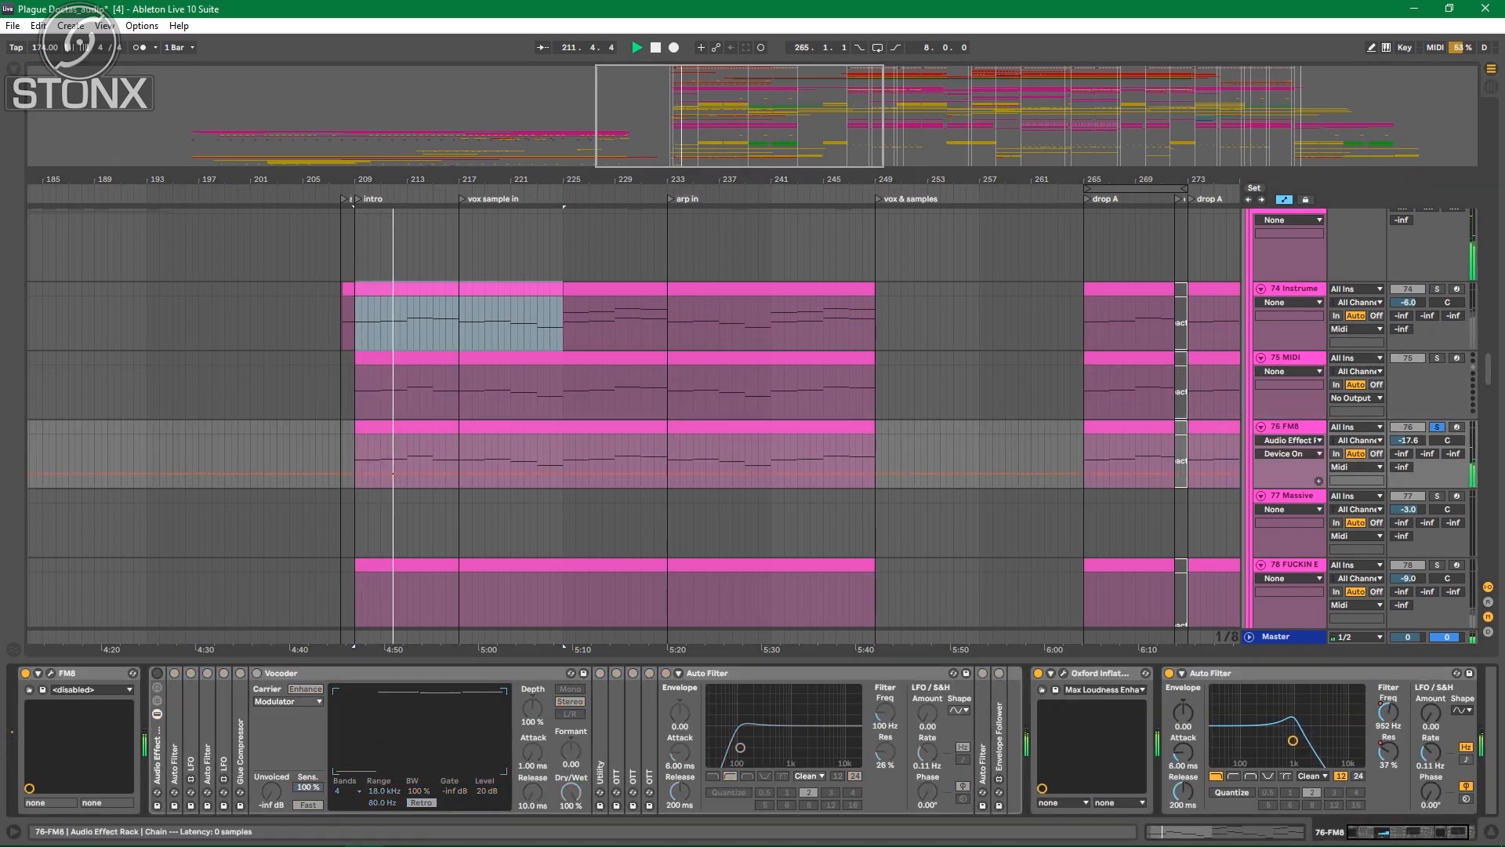
click(1038, 674)
click(1169, 673)
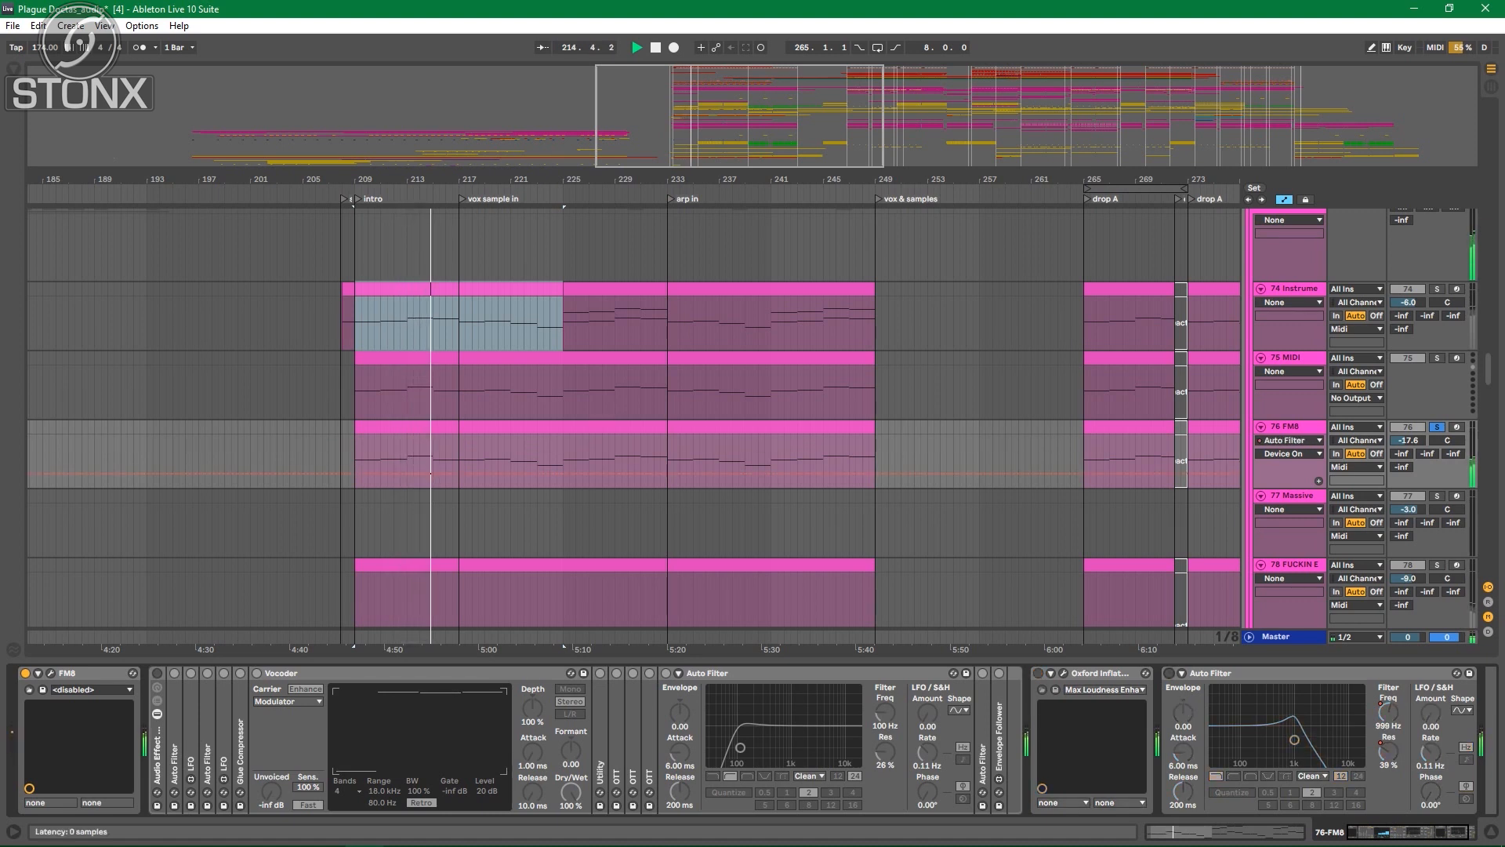
click(1169, 674)
click(1038, 674)
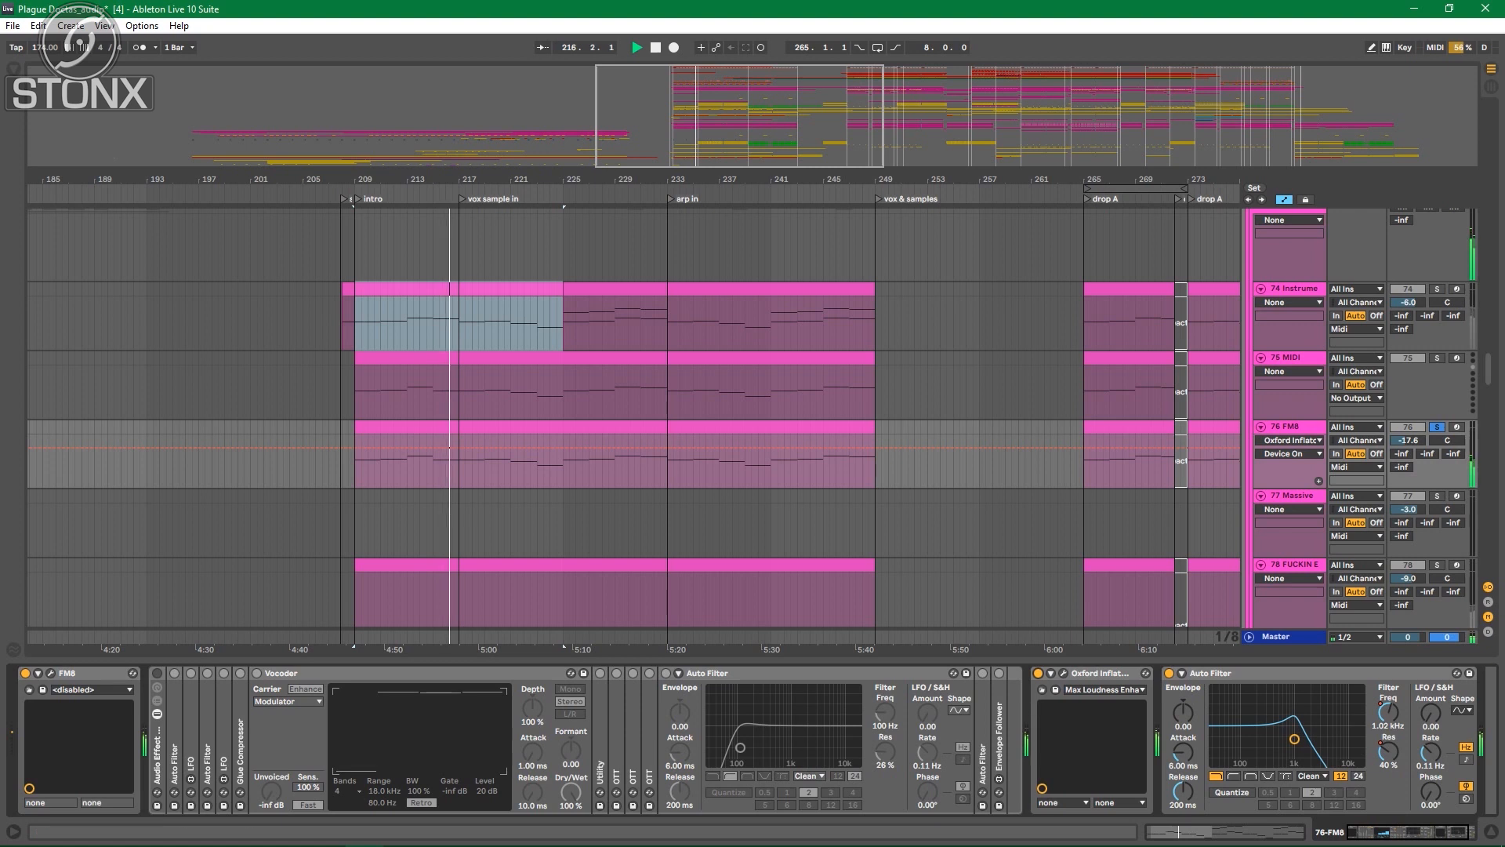
click(157, 673)
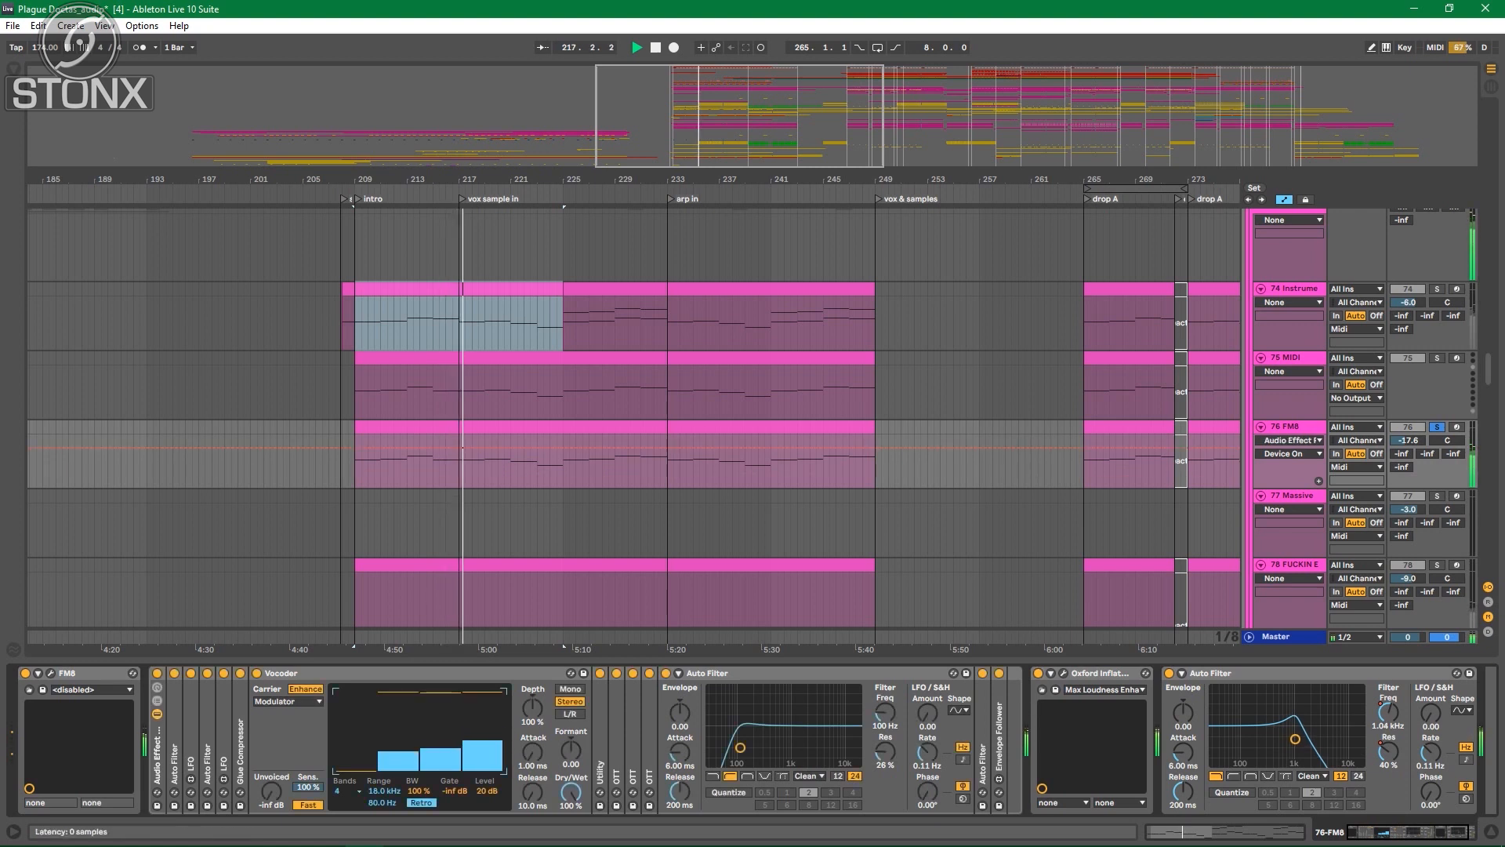
Step: View the Attributes and Master pages in the FM8 plug-in window, and close the window
click(50, 673)
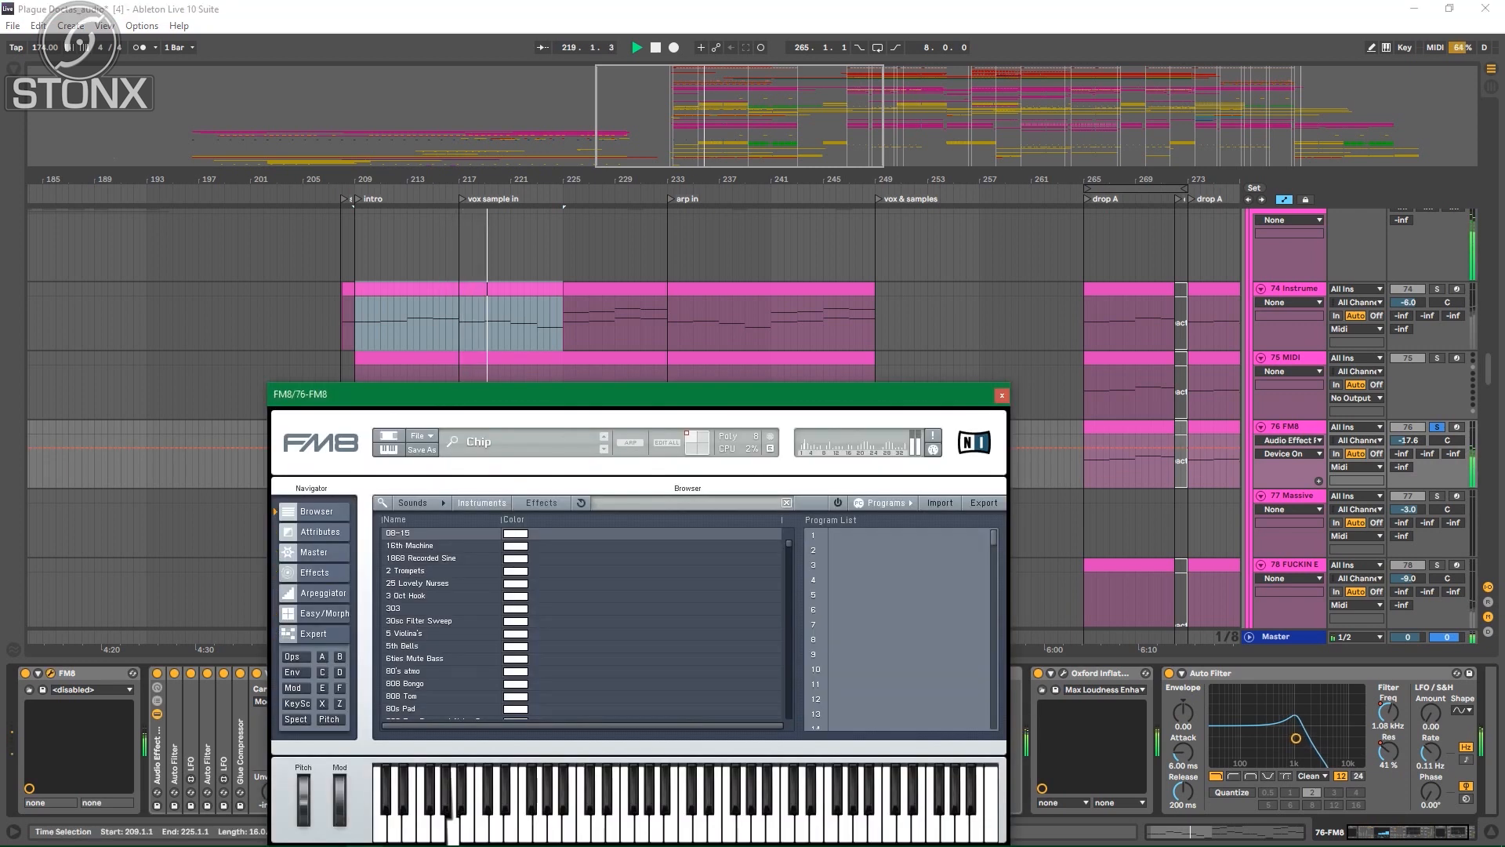
click(320, 532)
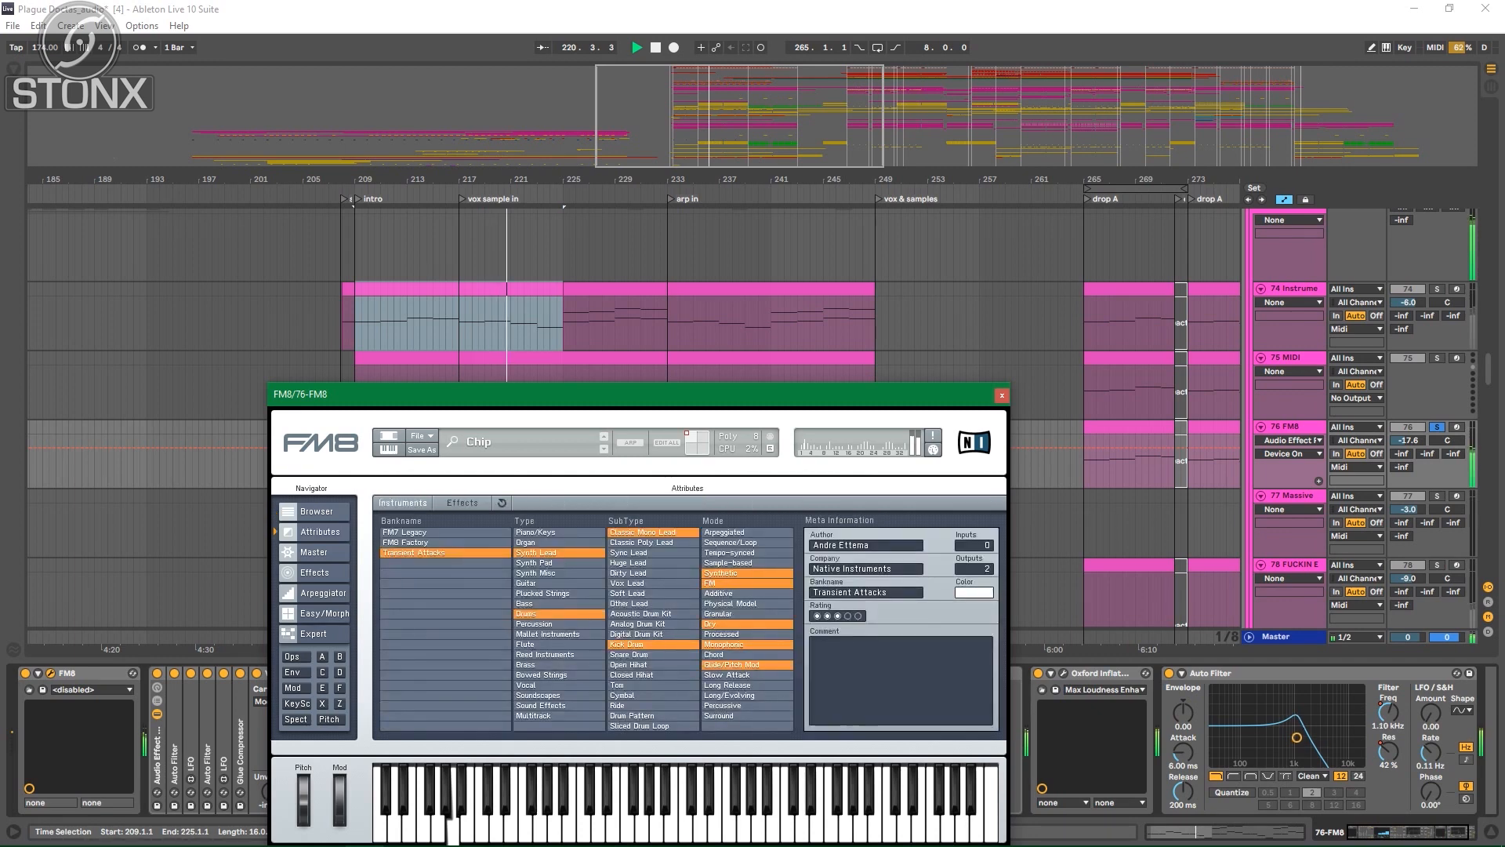
click(314, 552)
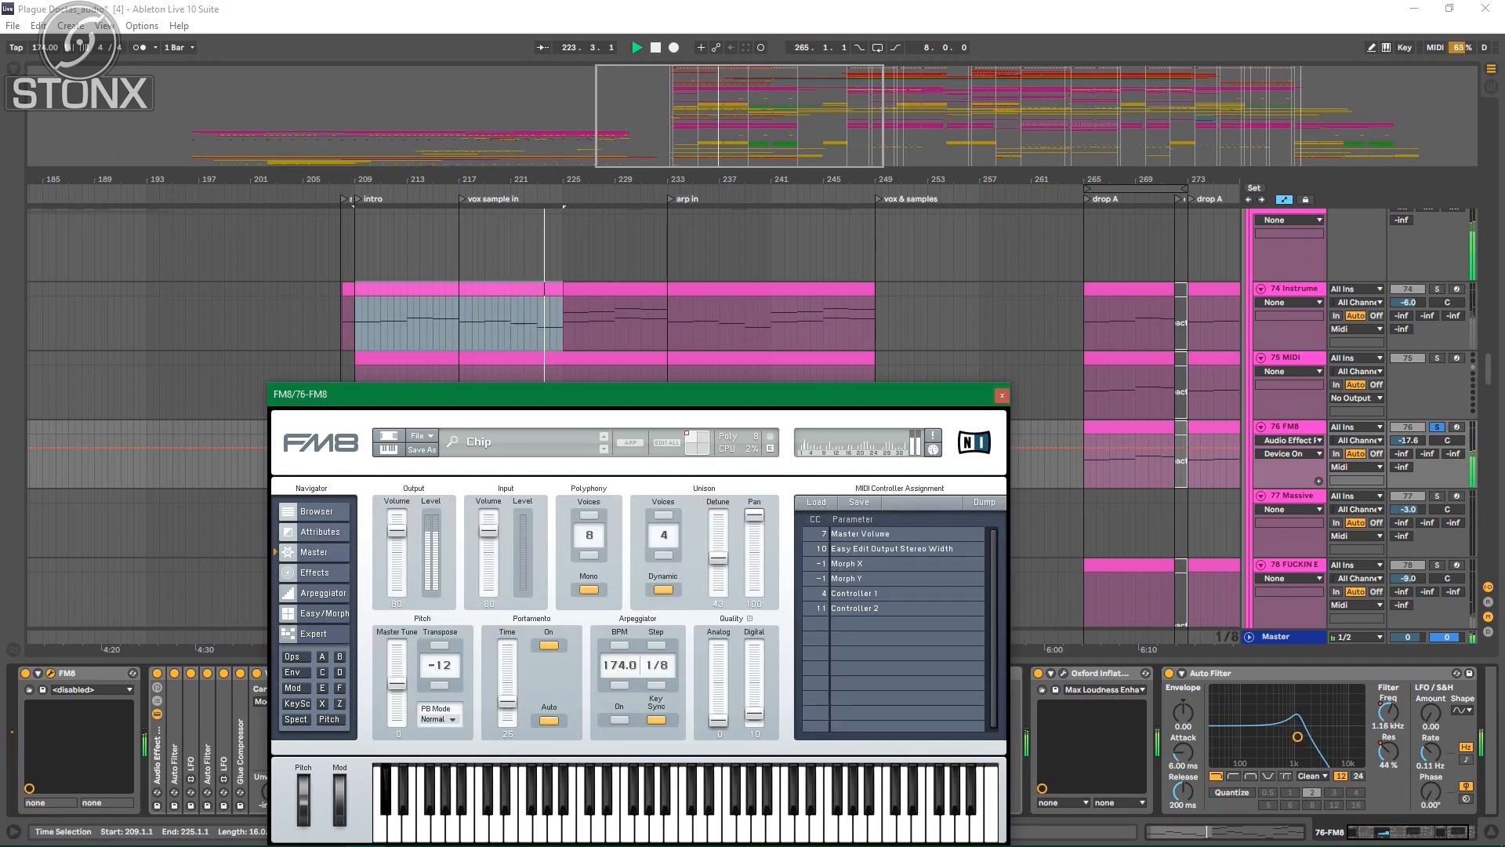
click(1002, 395)
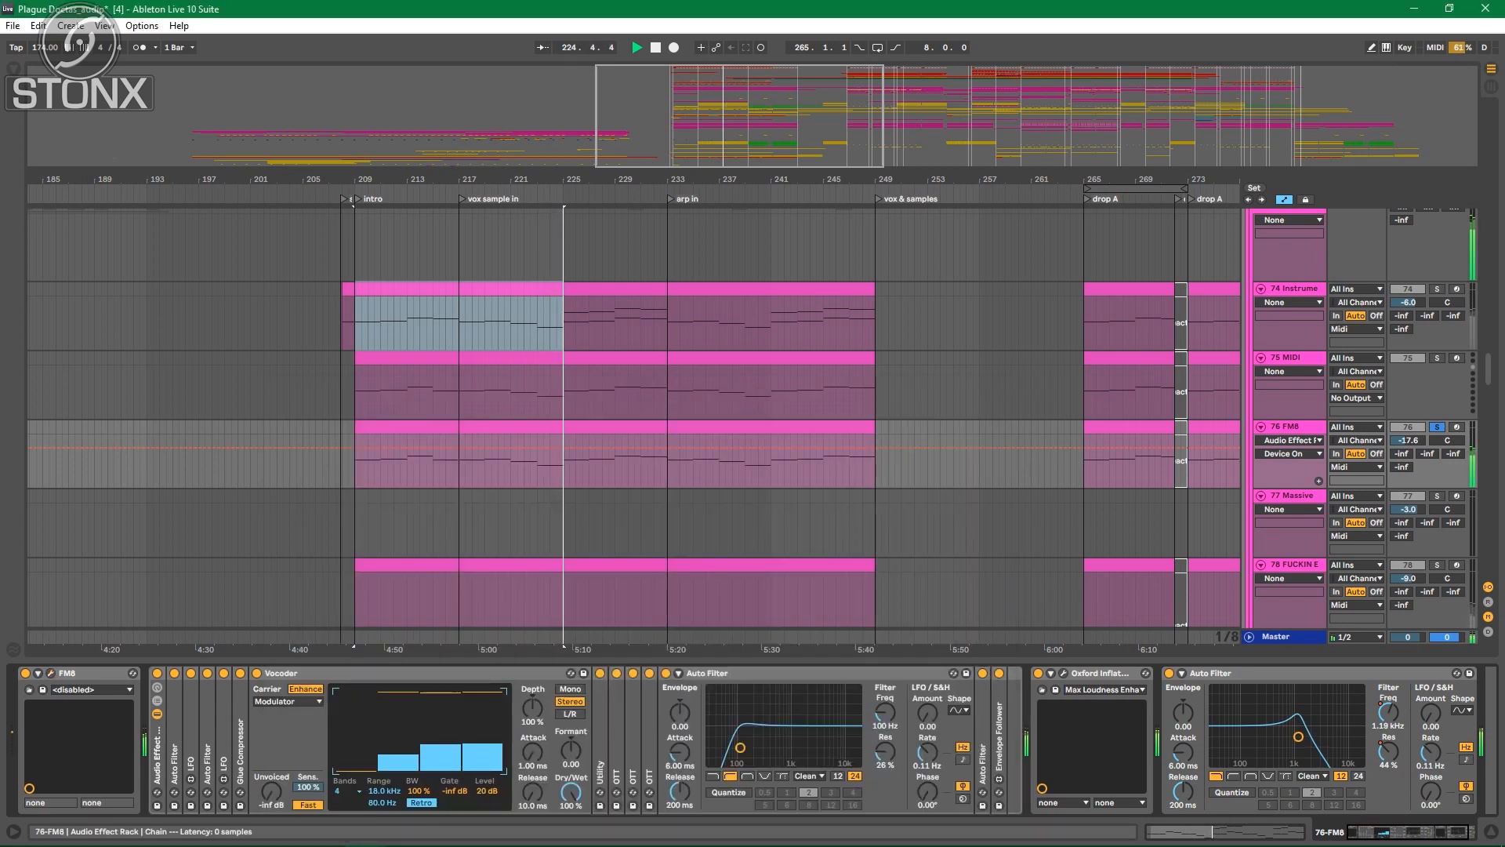
Step: Unfold the rack's first two Auto Filters, both LFOs and the Glue Compressor, and briefly play the intro to watch them work
click(157, 715)
click(157, 714)
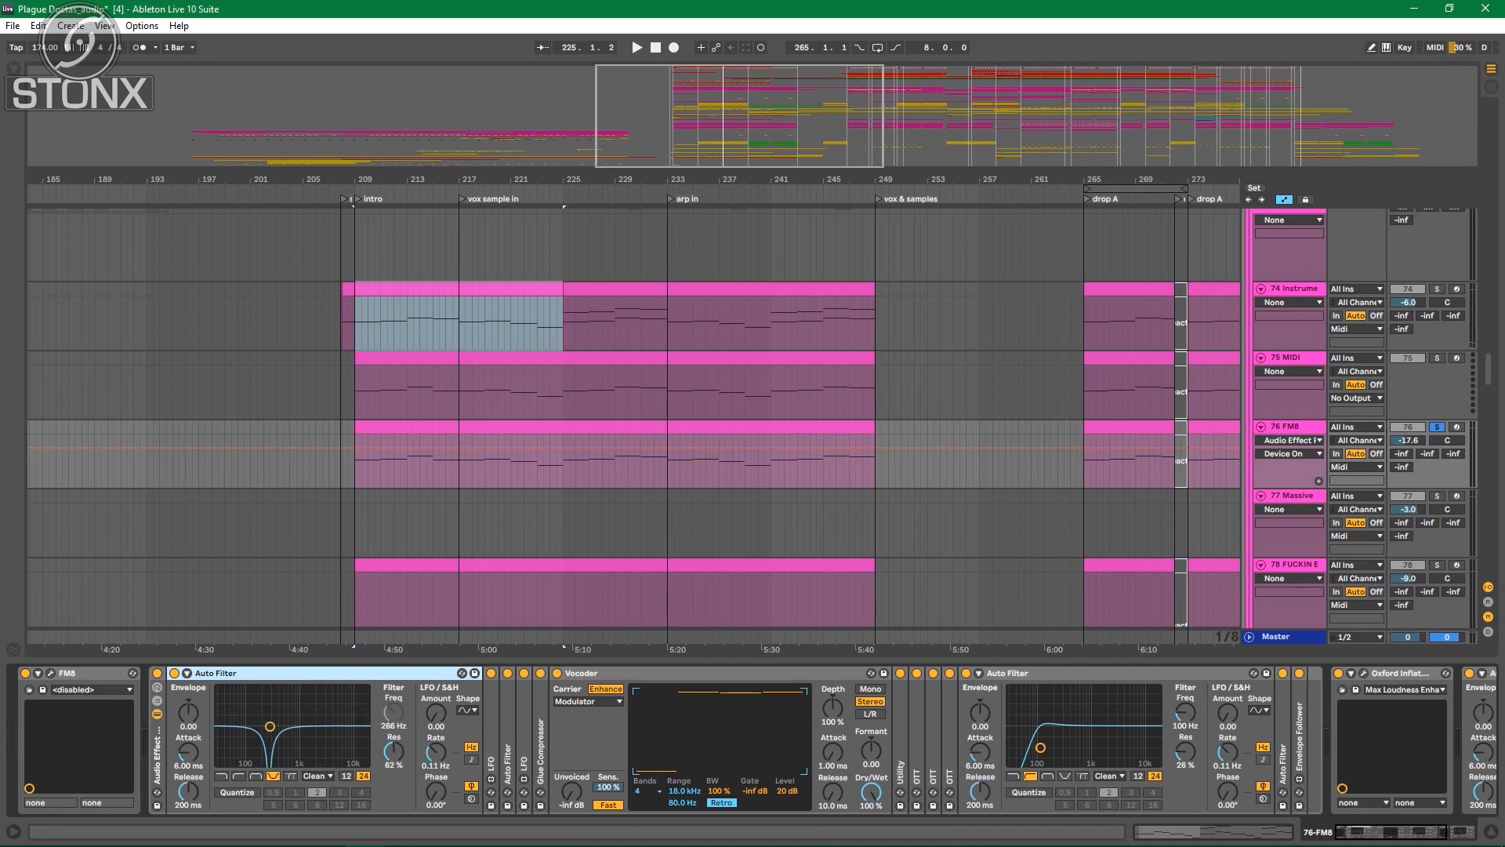
double_click(491, 753)
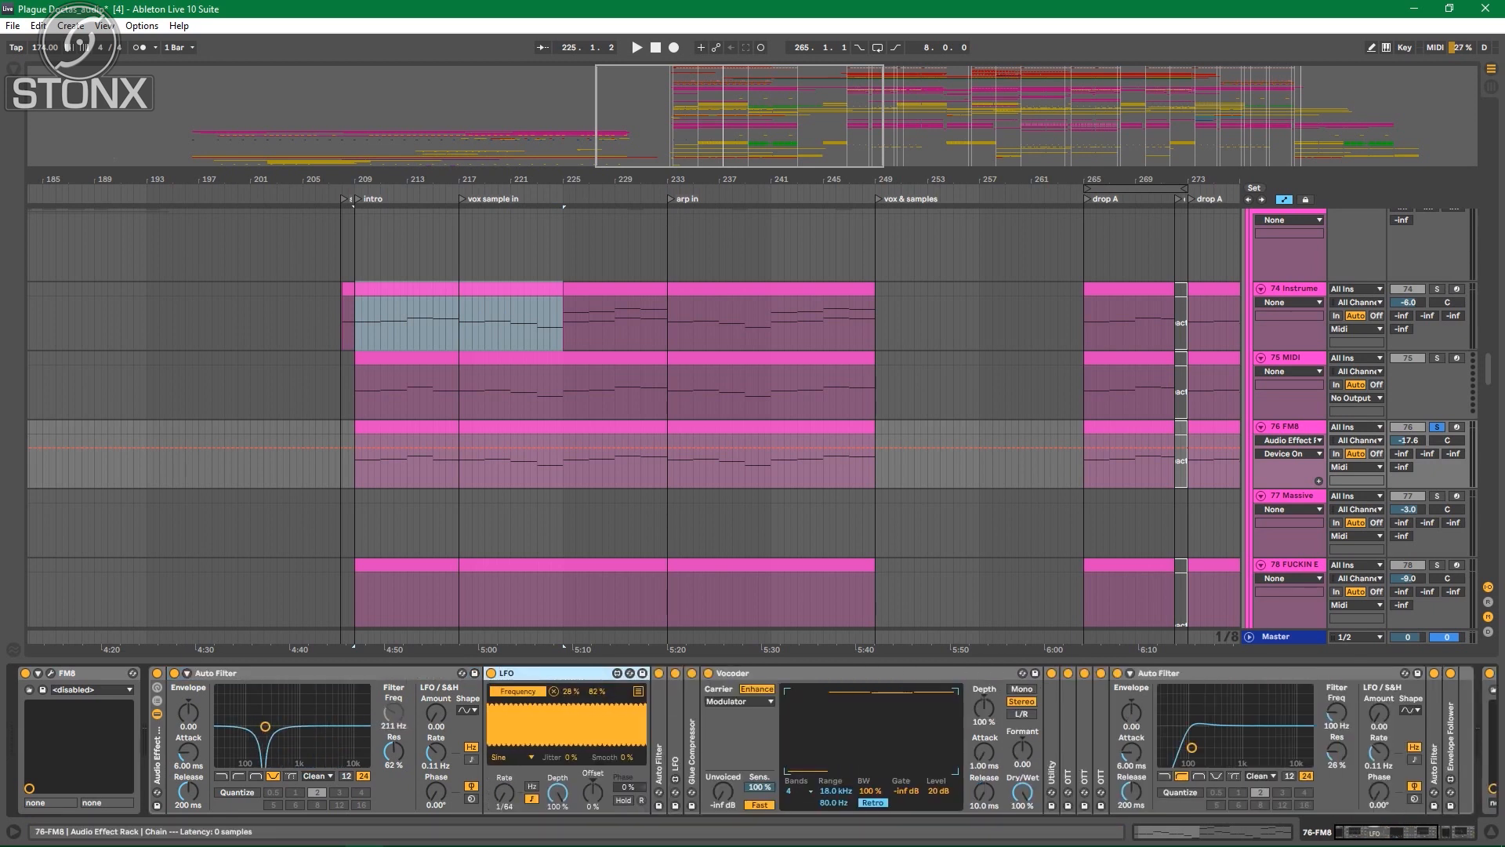
double_click(659, 753)
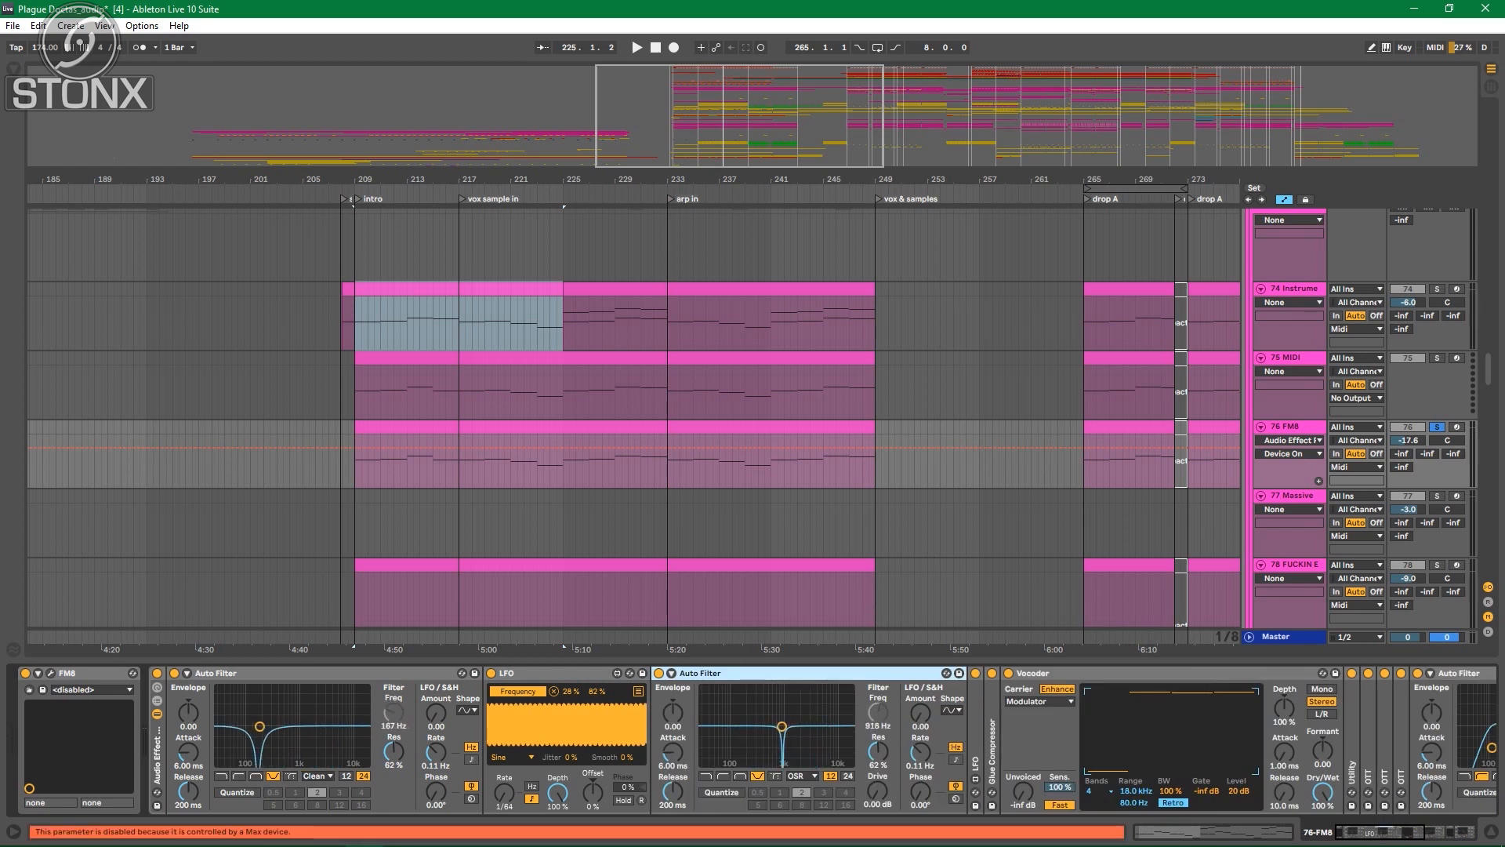
double_click(976, 753)
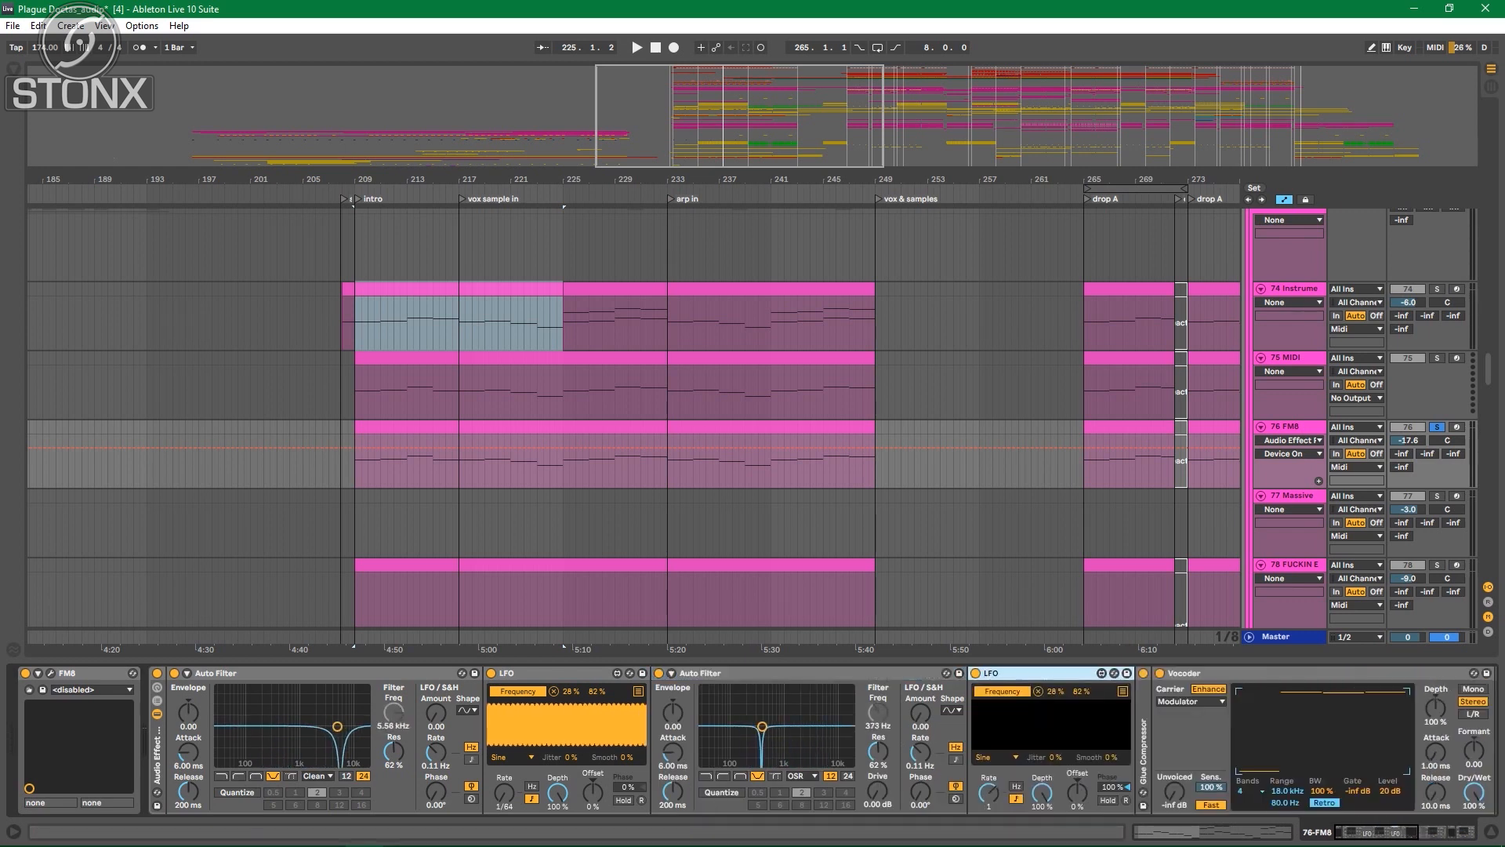
double_click(1143, 753)
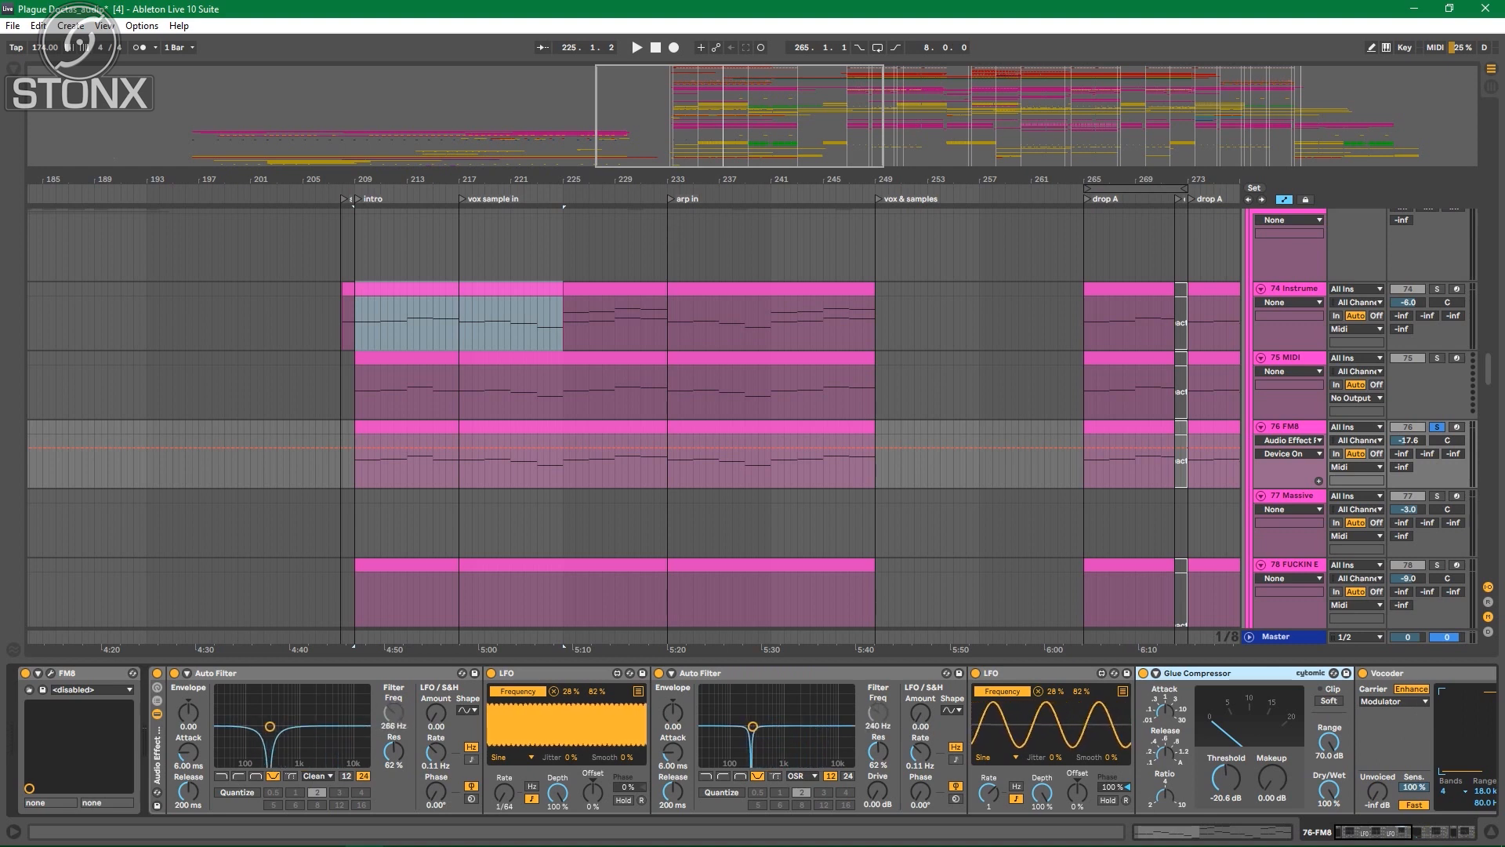
key(space)
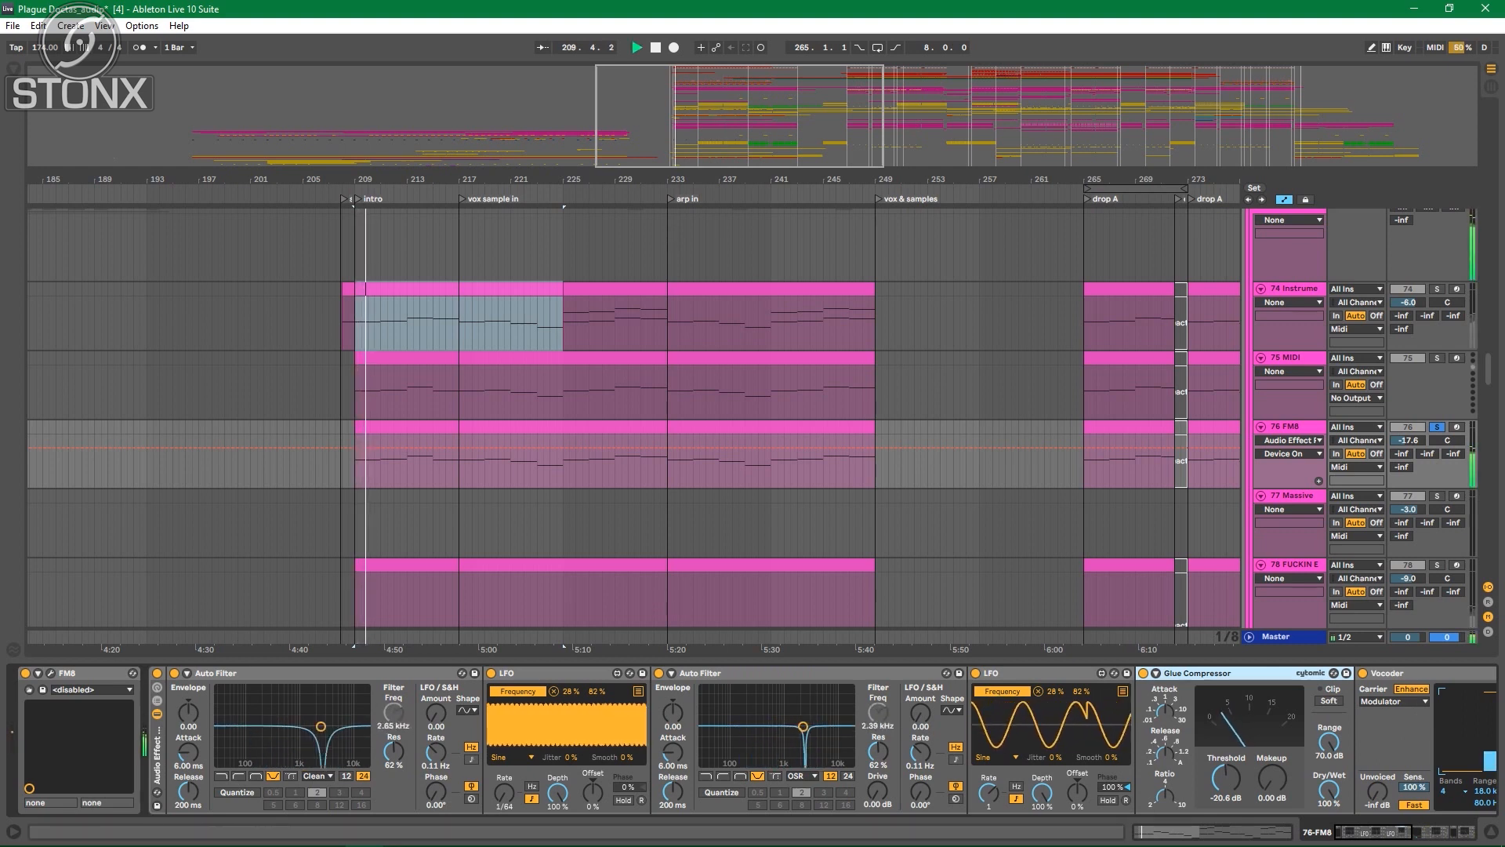
scroll(753, 741, right, 5)
key(space)
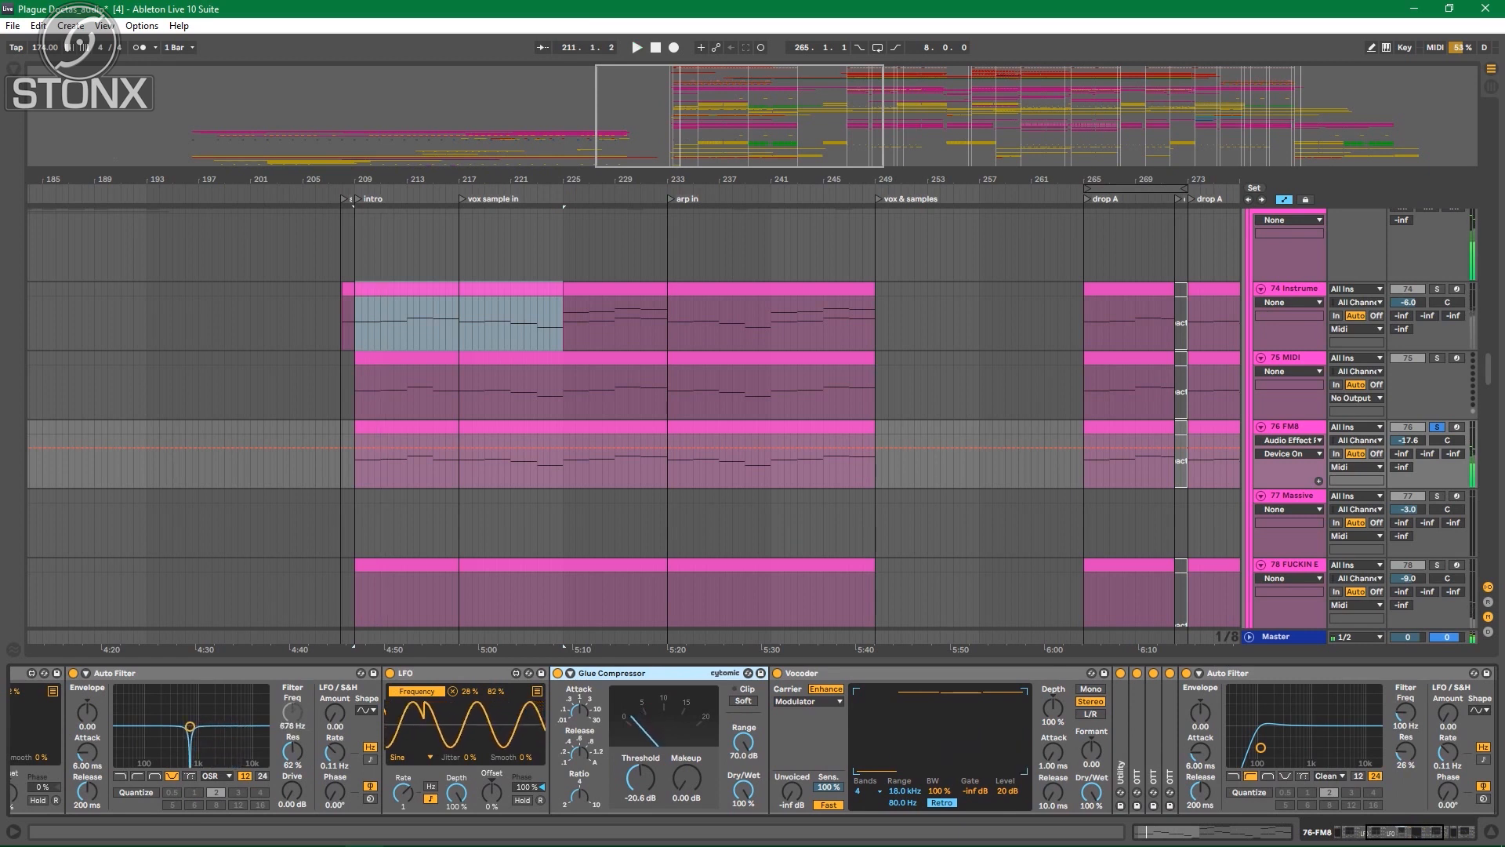
Step: Fold the Auto Filter behind the OTTs and switch off the Vocoder and every device after it
click(878, 673)
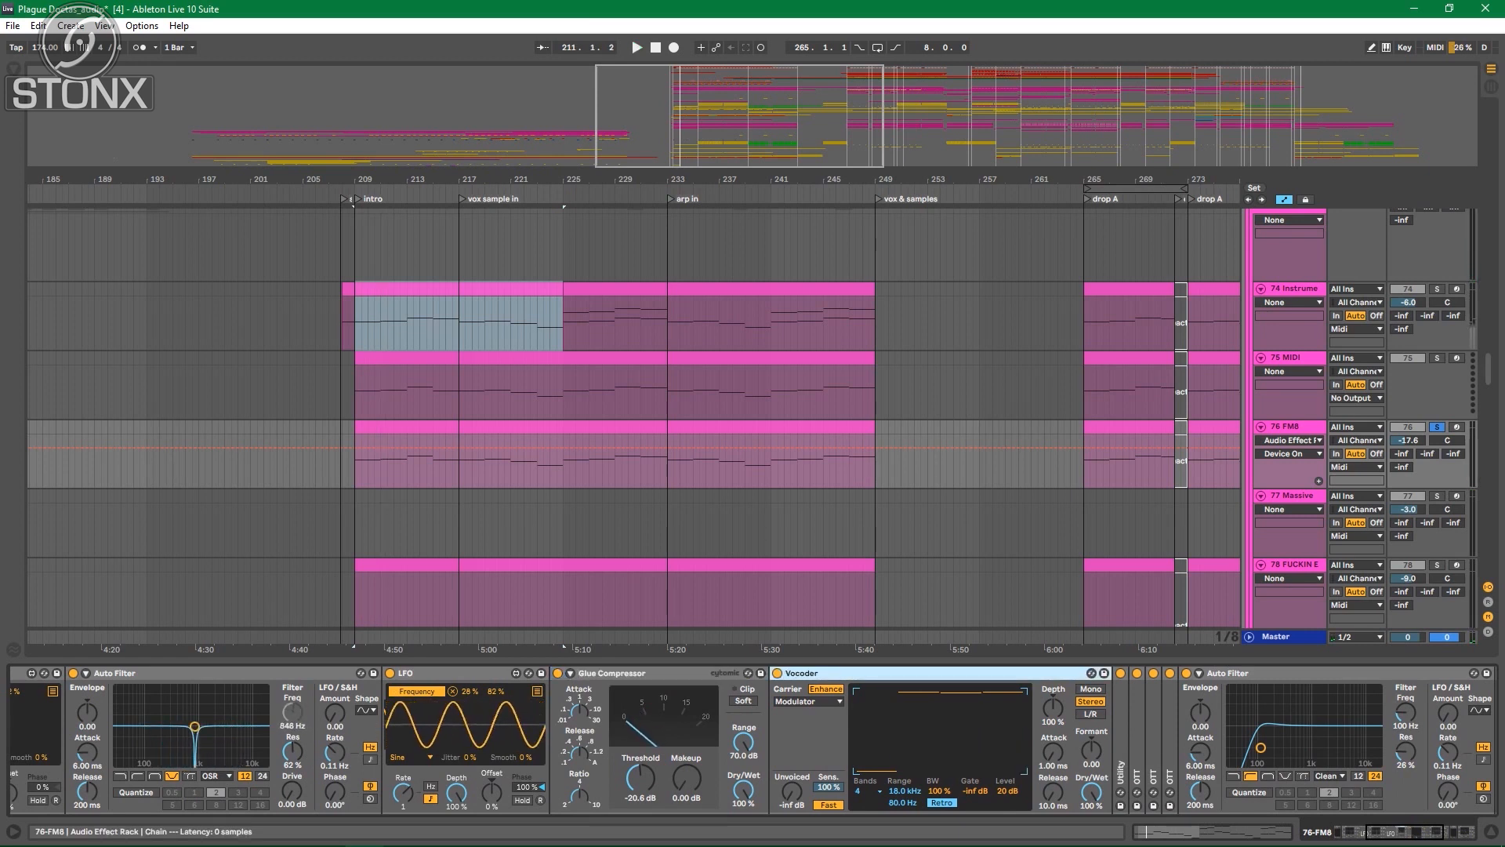
double_click(1231, 673)
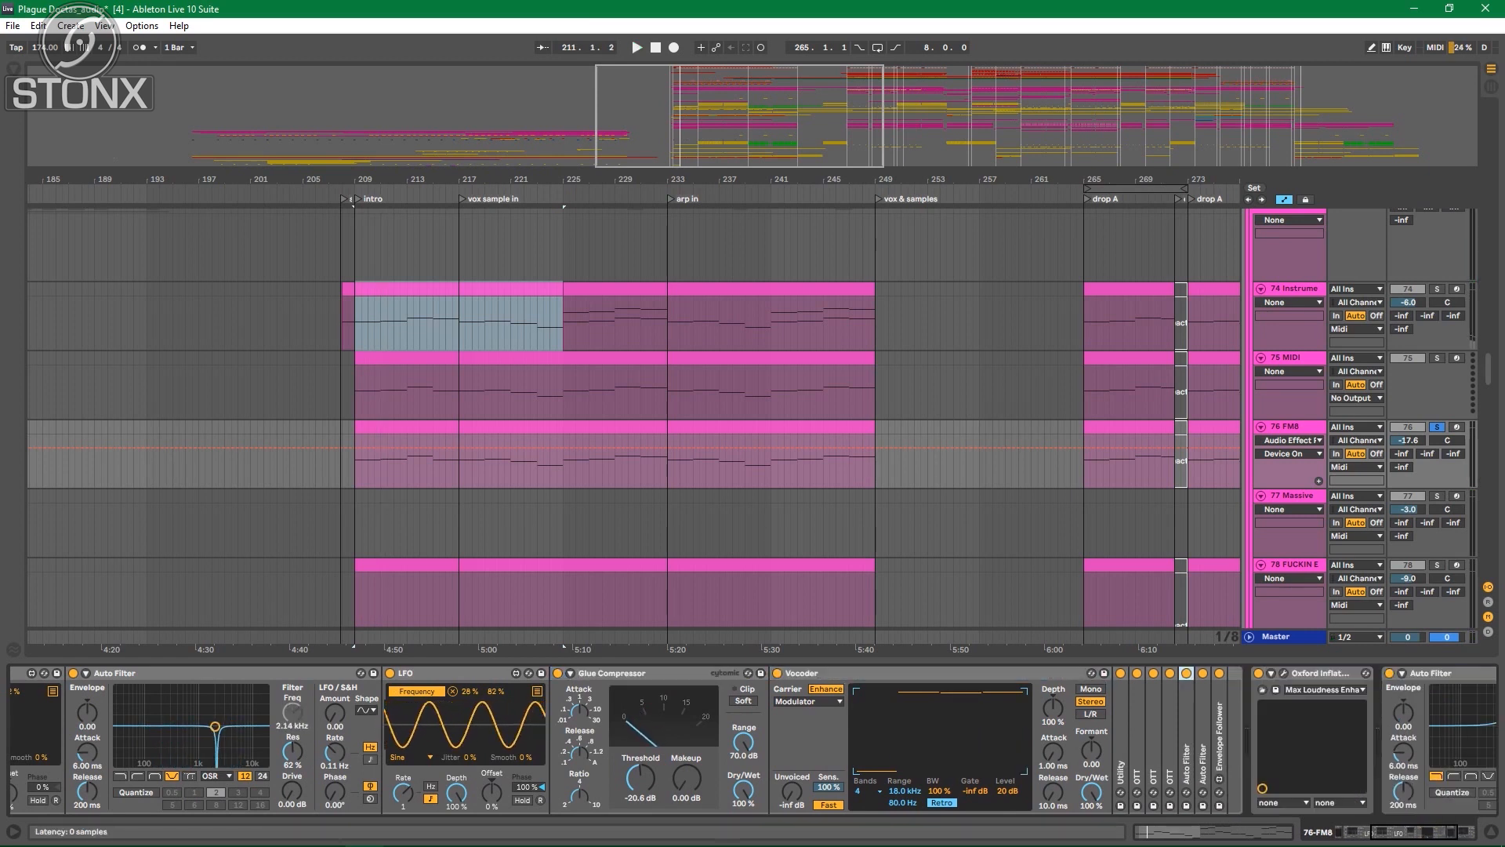
click(1219, 674)
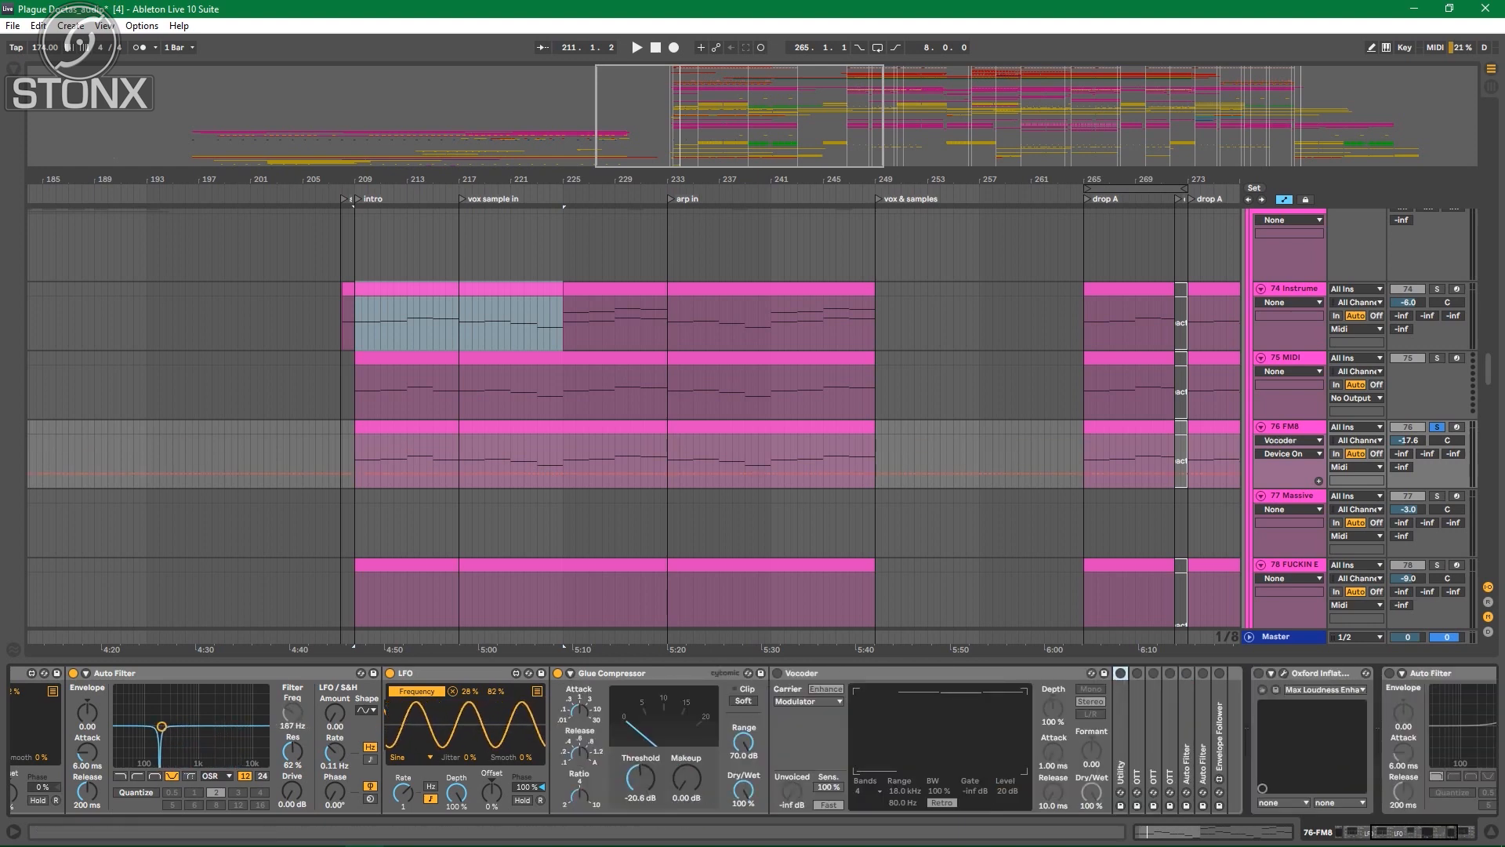
Step: Audition the FM8 through the Auto Filters and LFOs, comparing it with the Glue Compressor off and on
scroll(752, 740, left, 7)
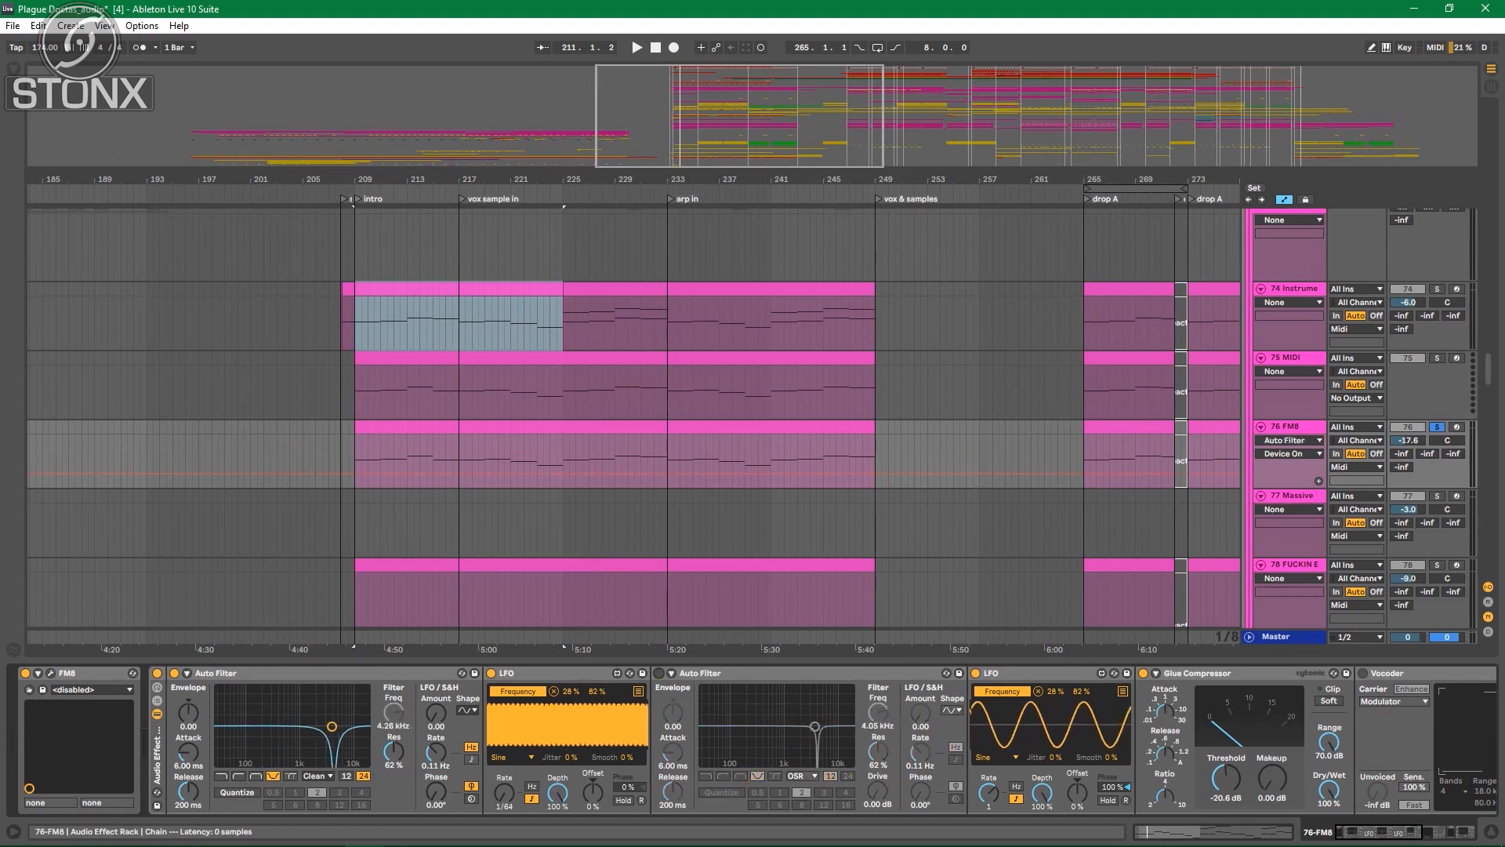
key(space)
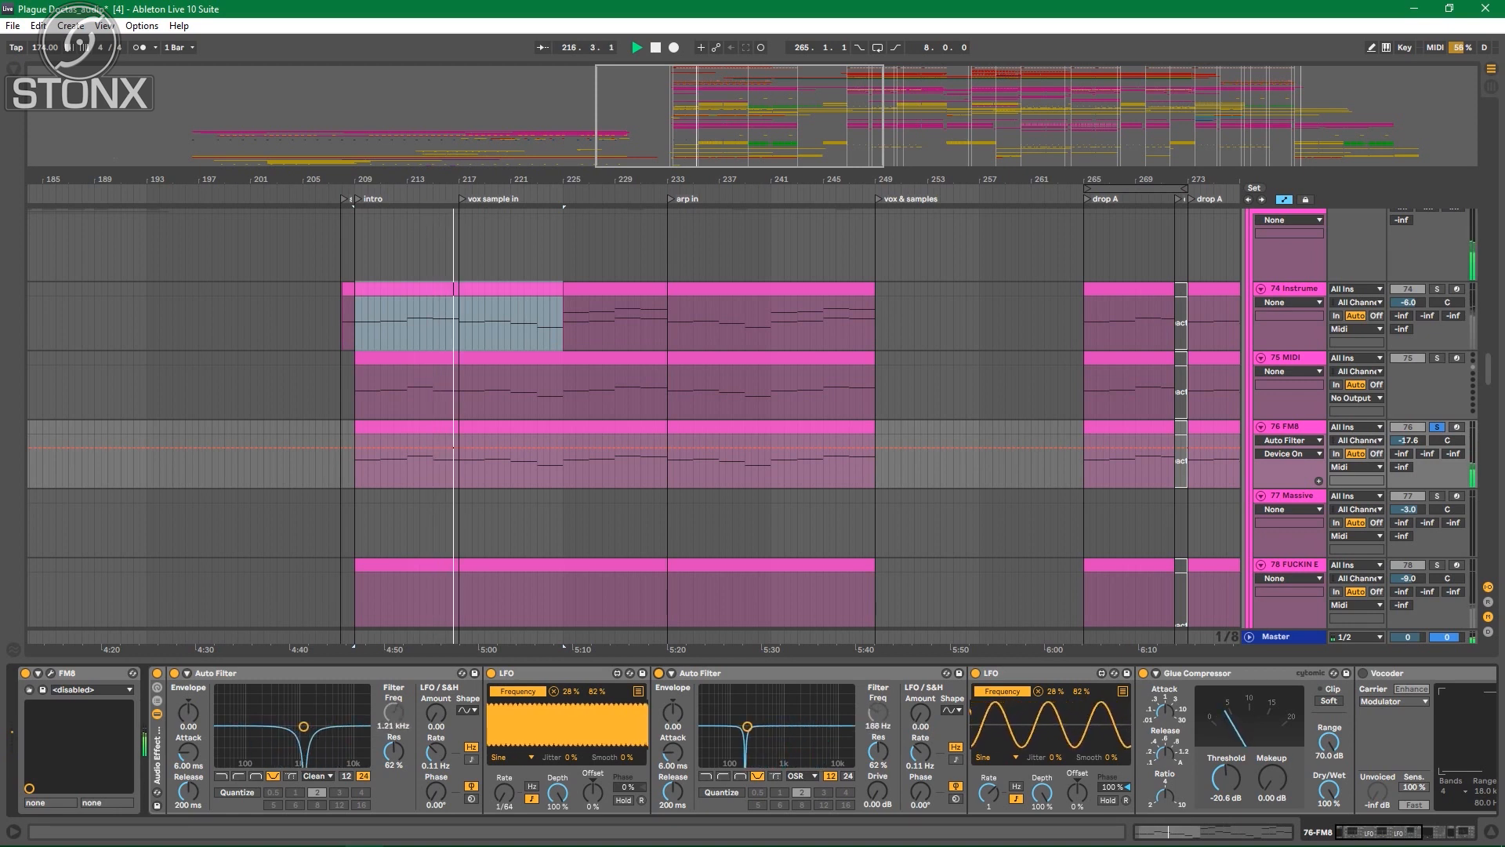
click(1143, 673)
key(space)
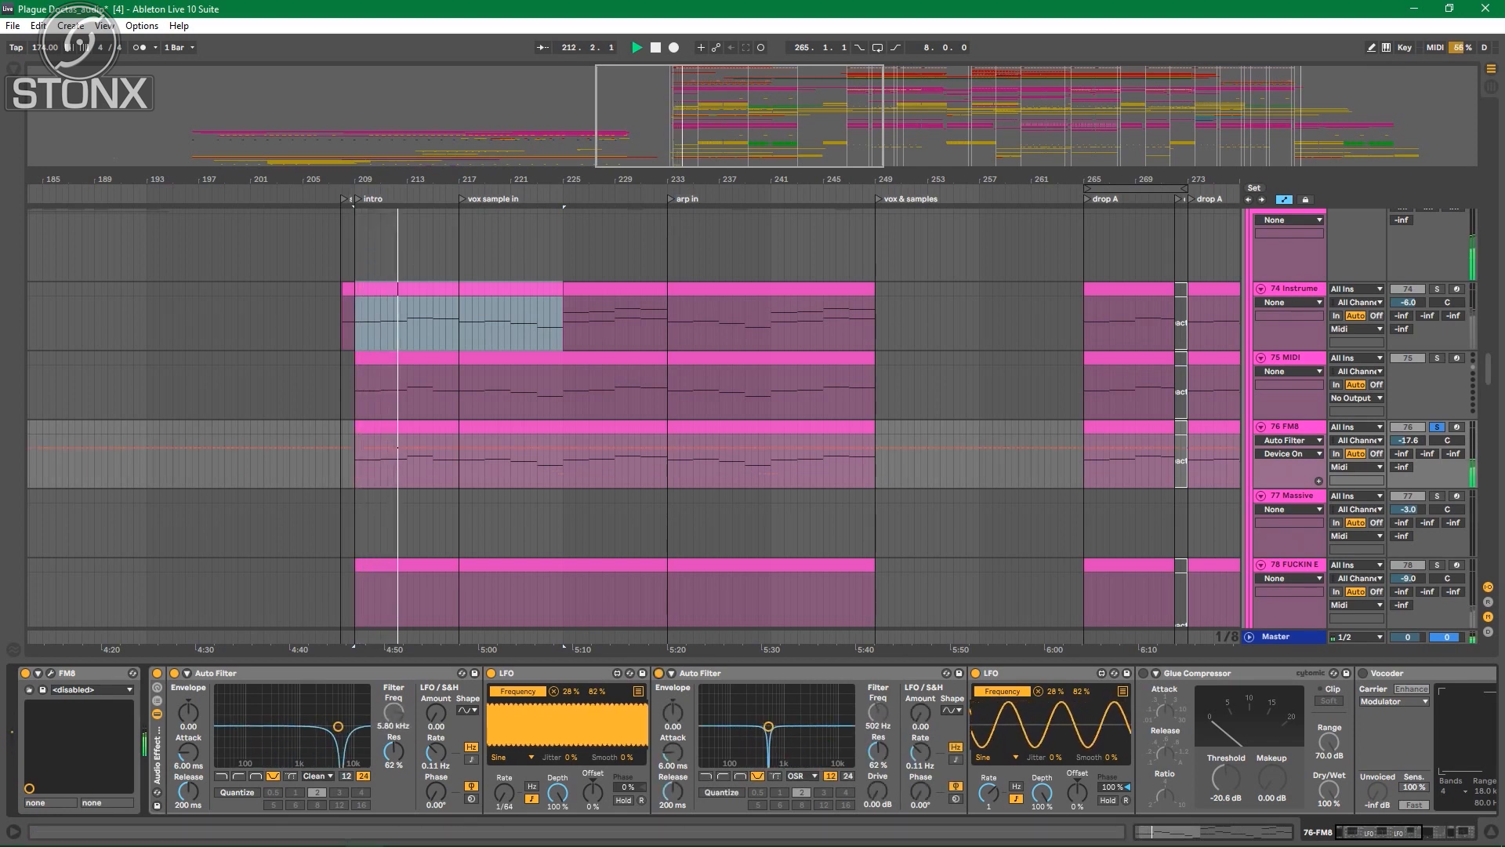
click(1143, 673)
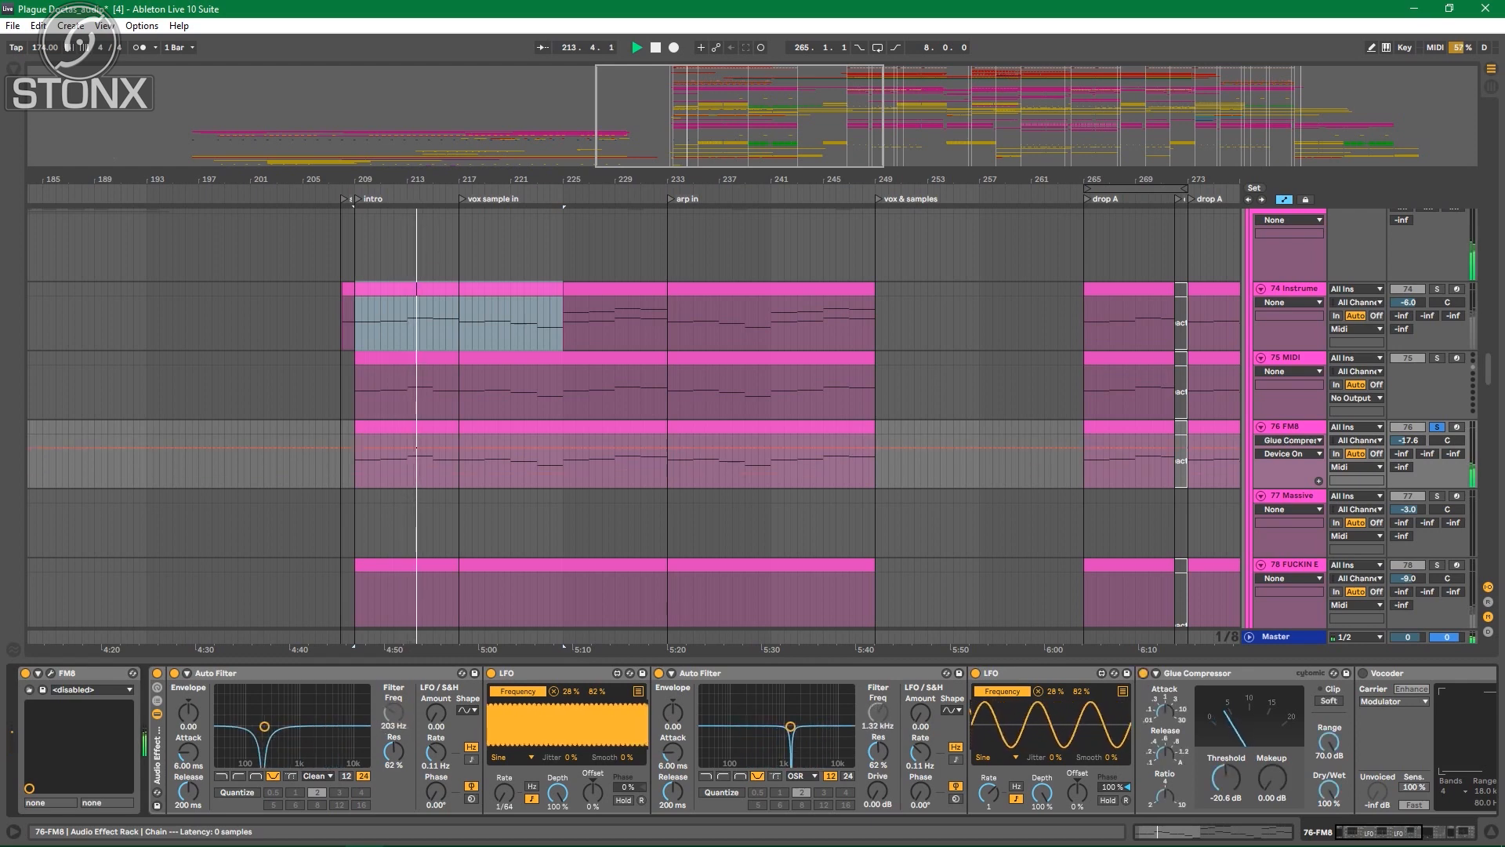
Step: Switch the Vocoder and Utility back on during playback, check the Utility's settings, and fold it
scroll(753, 741, right, 3)
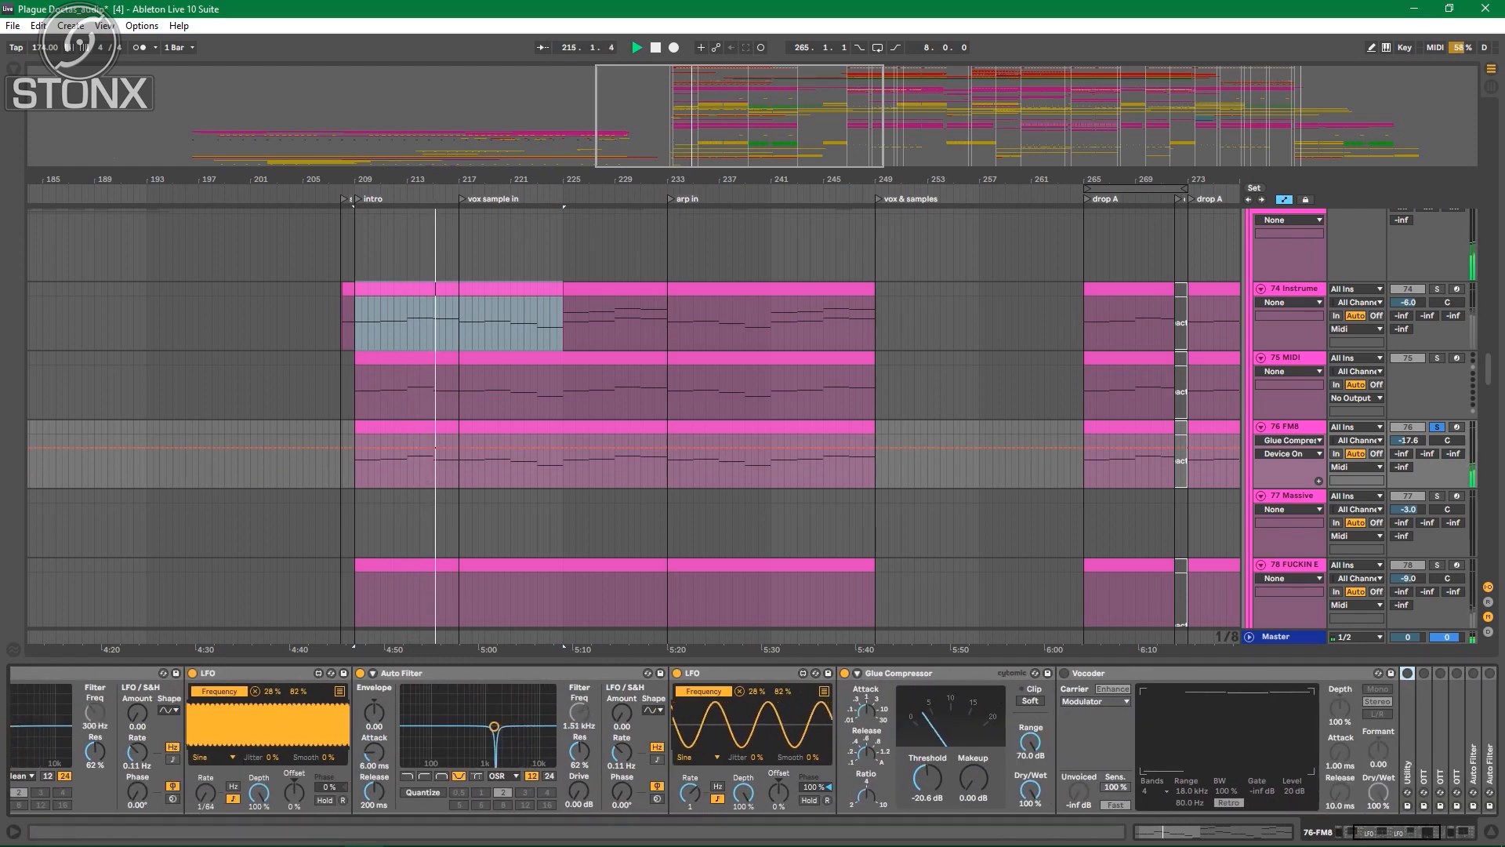
click(1065, 673)
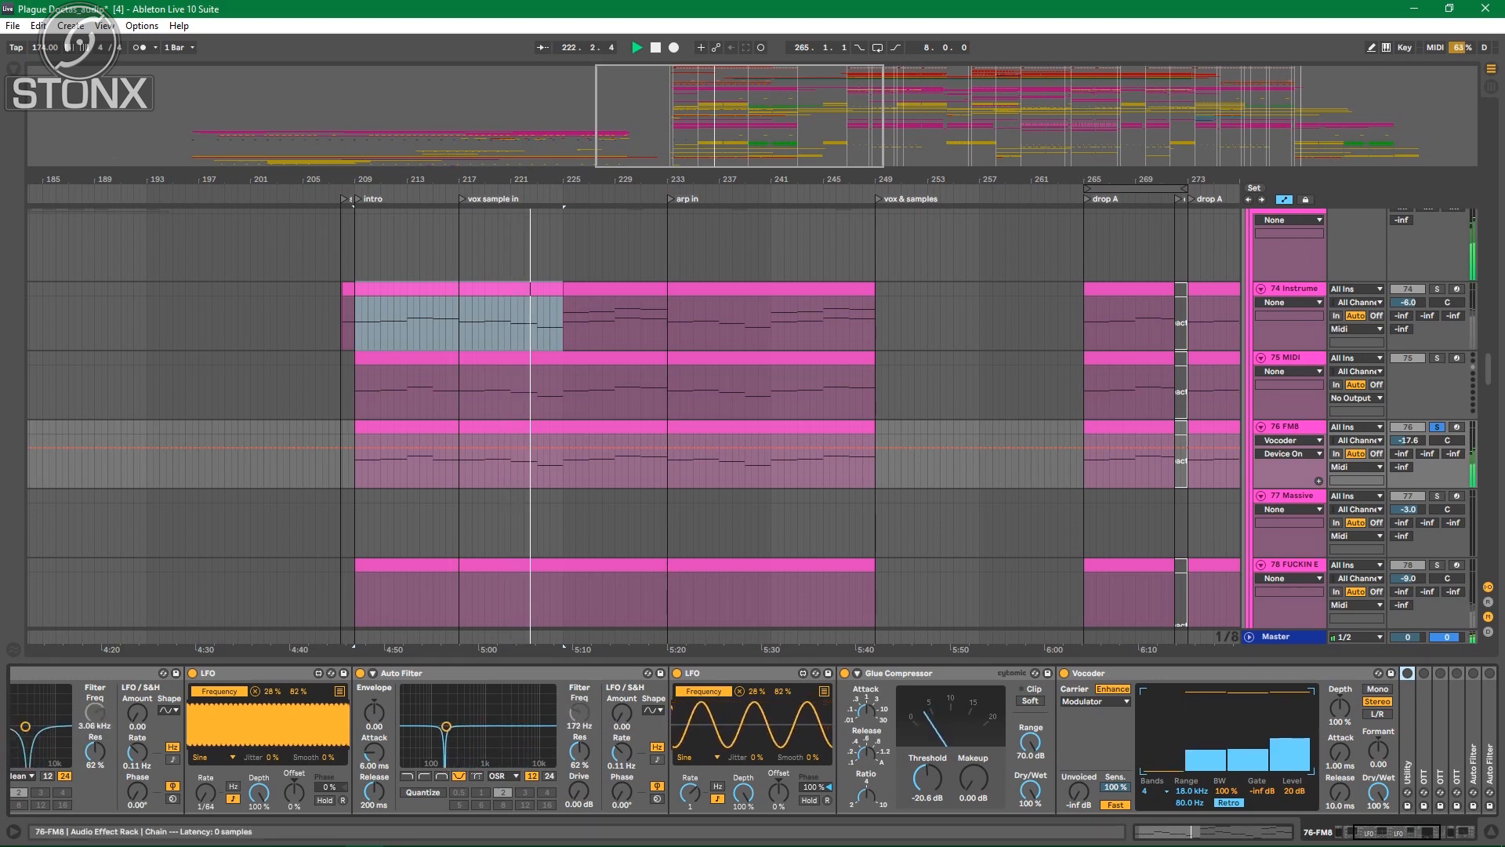
double_click(1408, 743)
click(1408, 673)
scroll(1408, 706, down, 4)
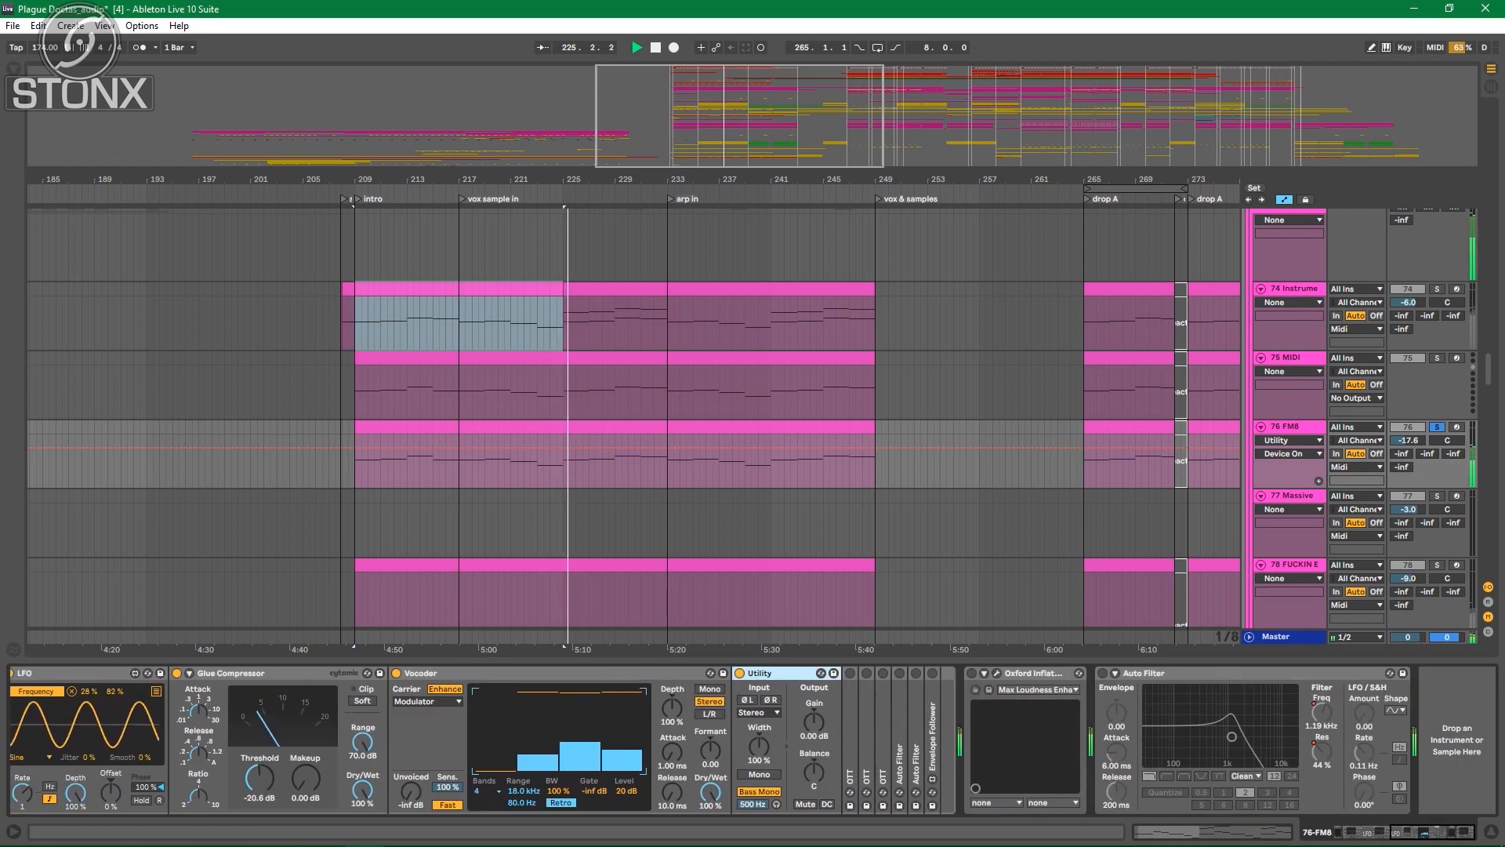
double_click(773, 673)
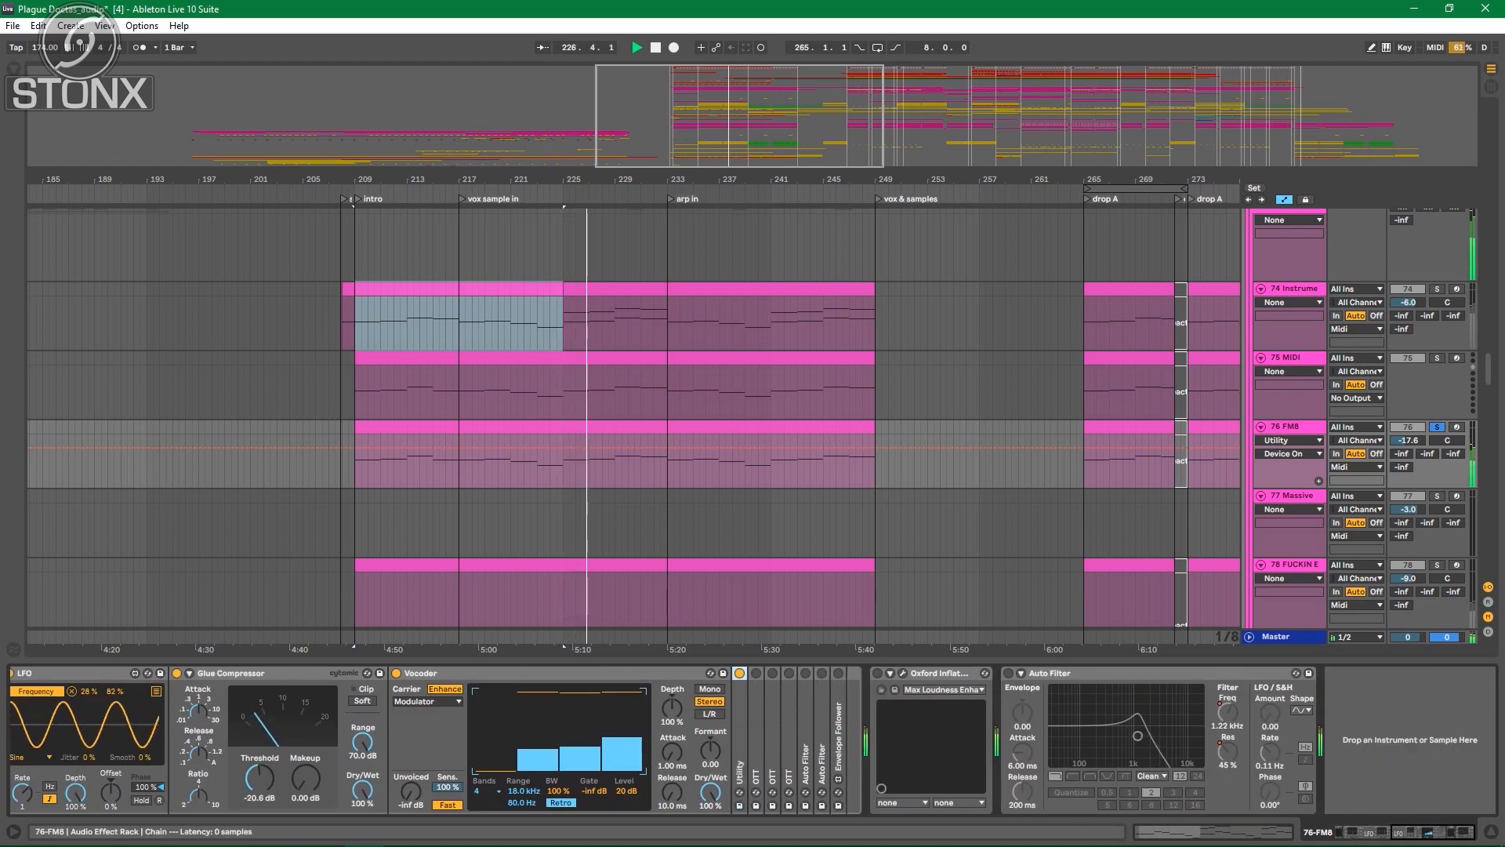
Step: Switch the three OTT devices back on one after another, unfolding each to check its settings and folding it again
double_click(756, 673)
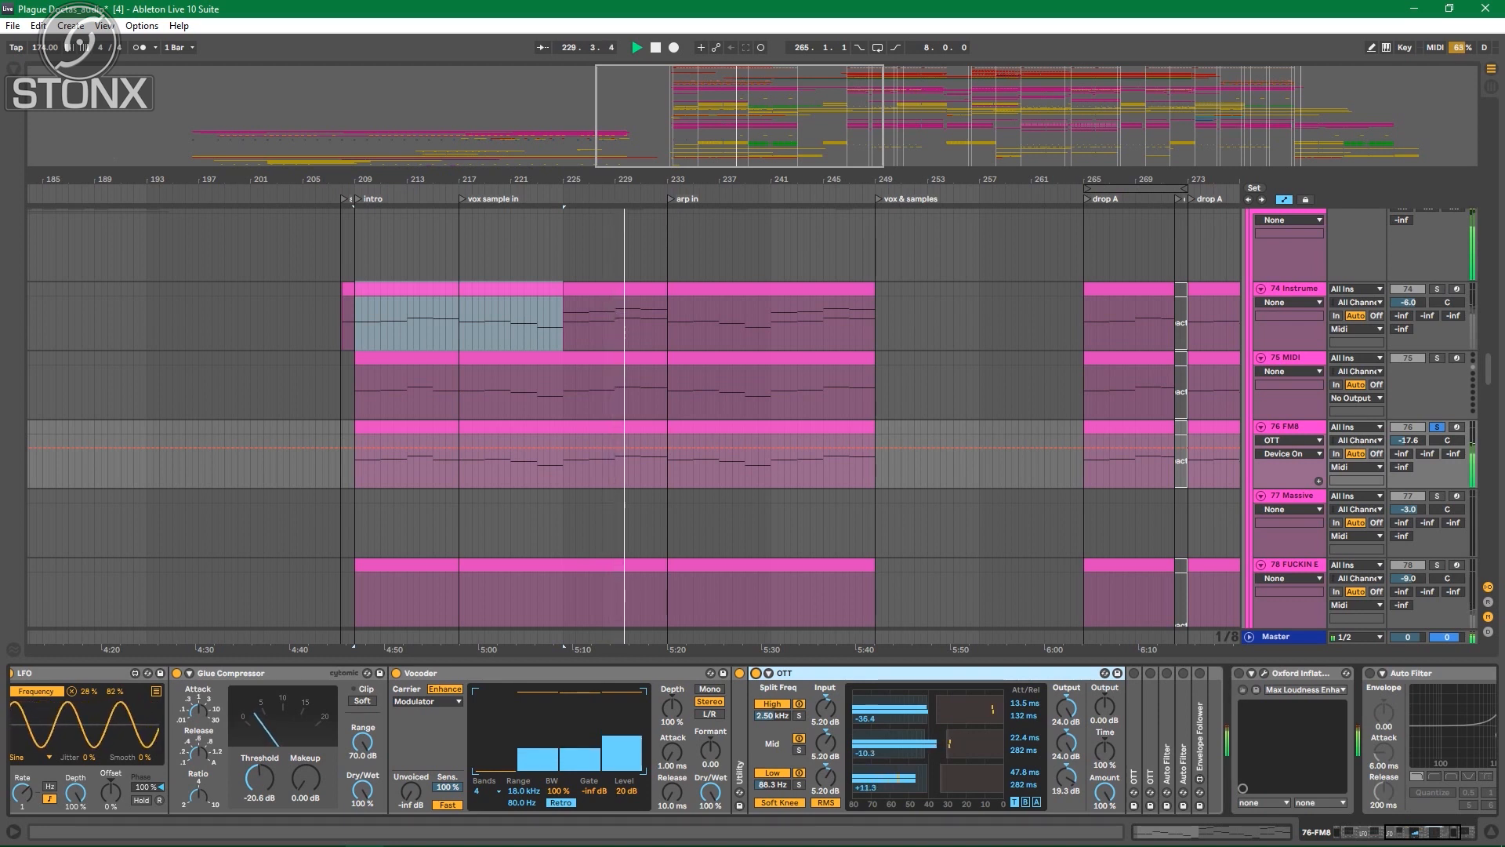
double_click(800, 673)
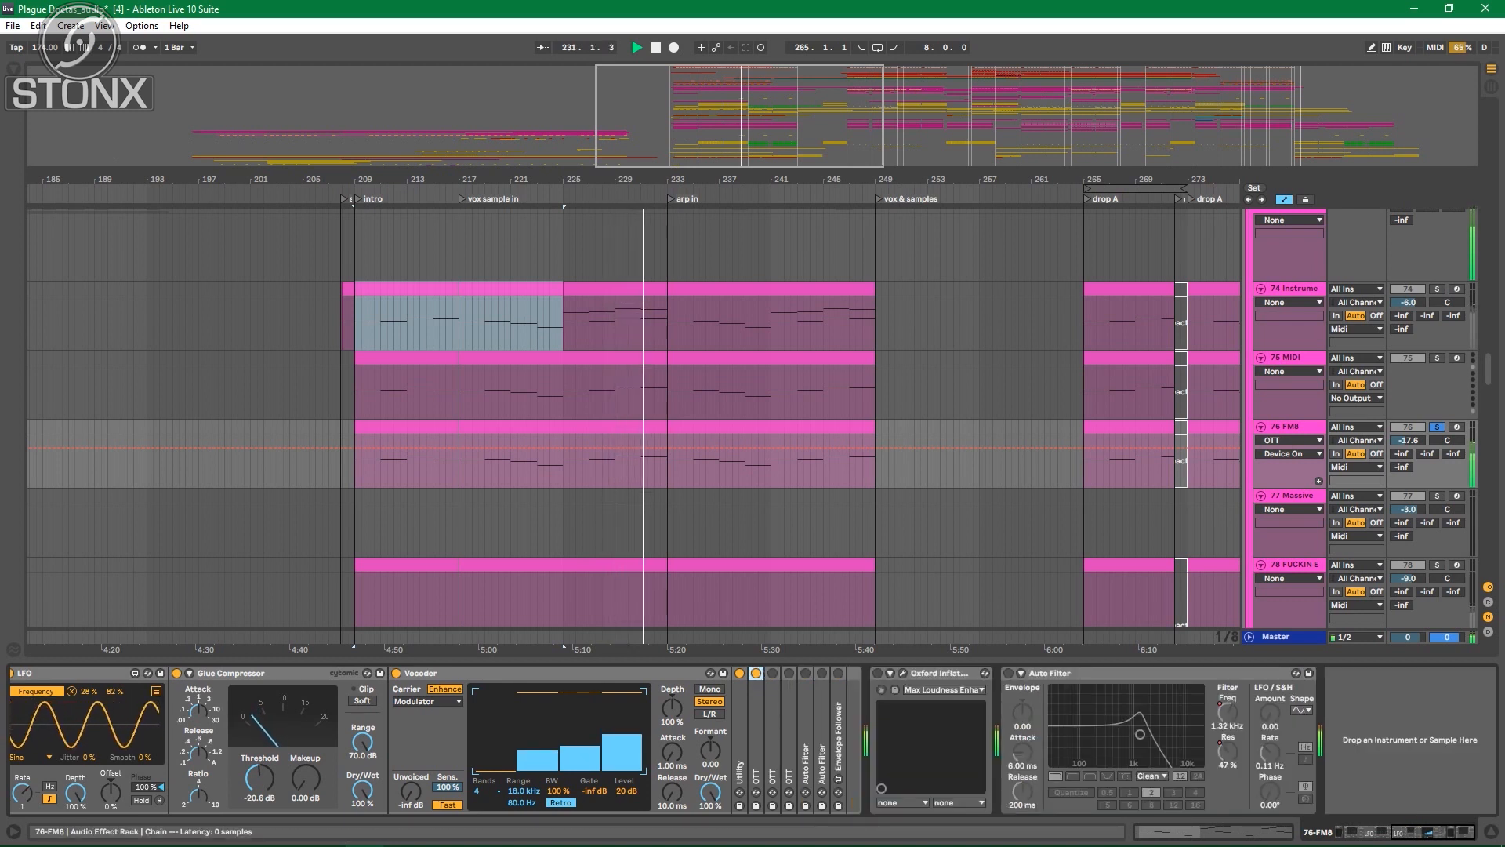
double_click(773, 729)
click(773, 674)
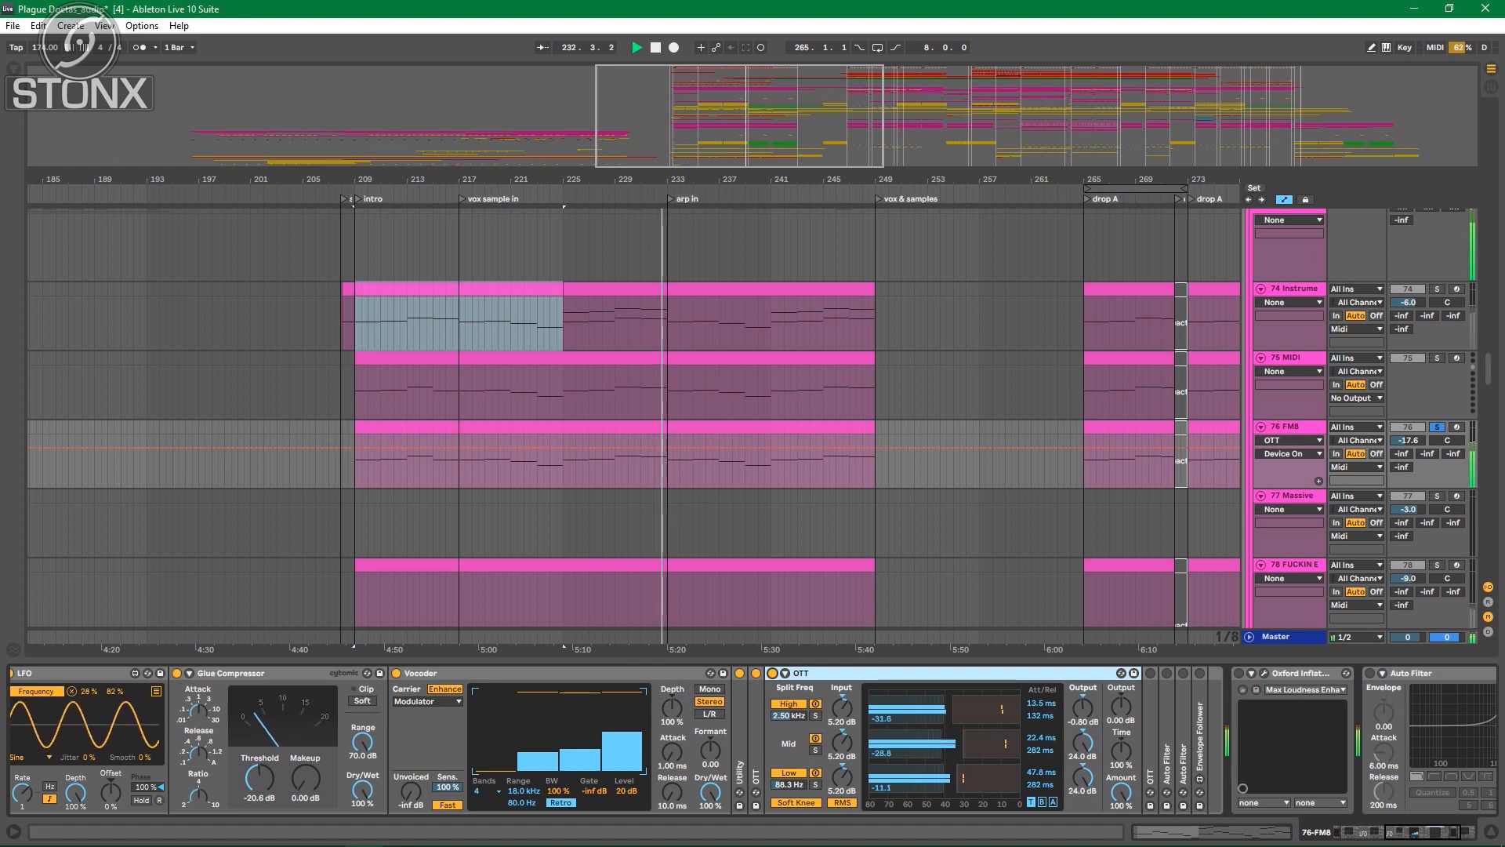
double_click(800, 674)
double_click(789, 729)
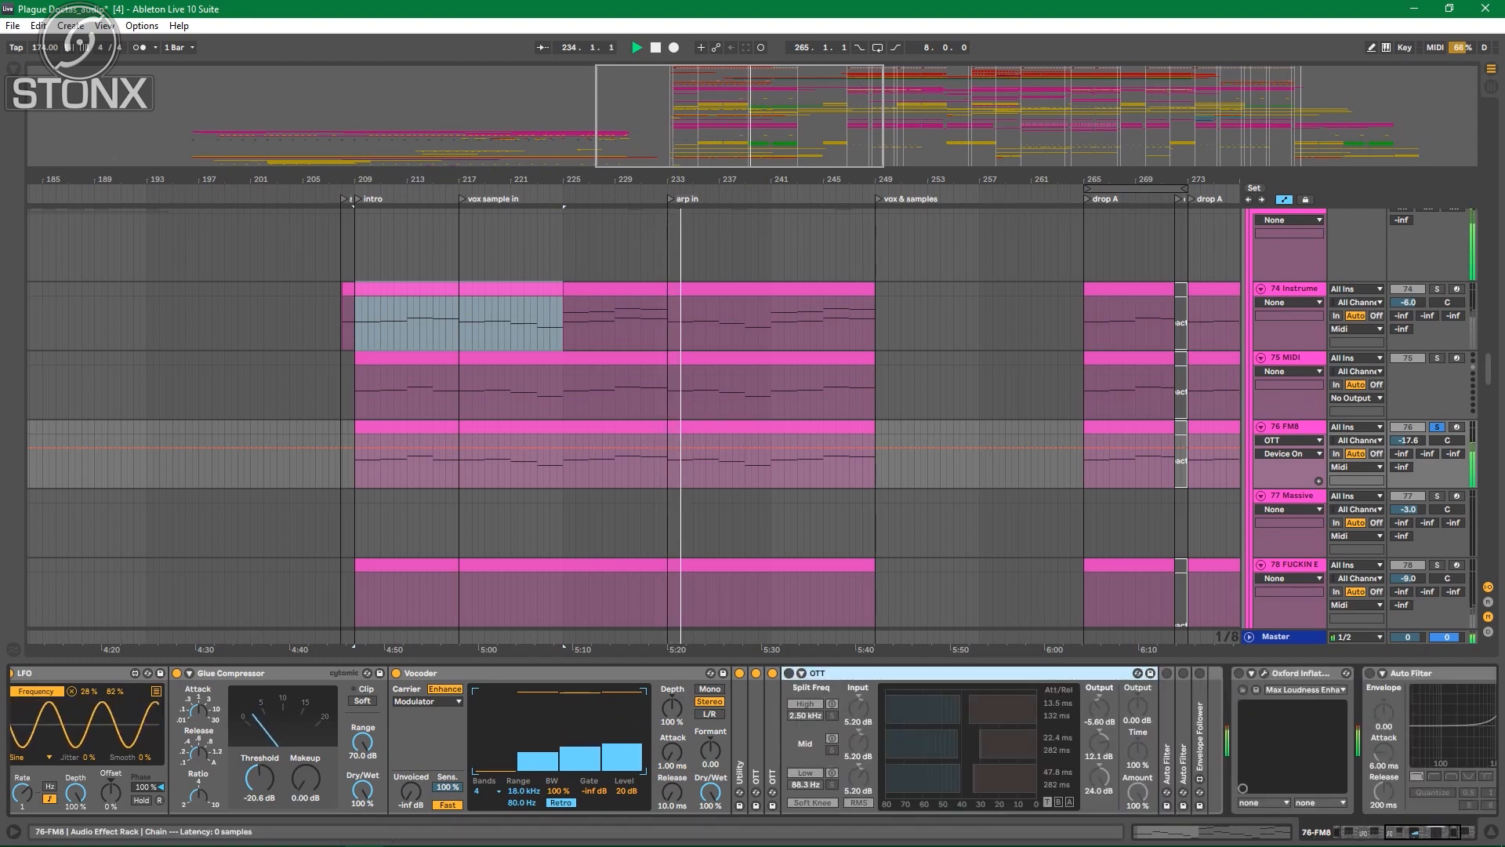
click(788, 673)
double_click(817, 674)
Step: Unfold the Auto Filter after the OTTs and all three OTT devices to view their settings side by side
double_click(805, 729)
double_click(789, 729)
double_click(772, 729)
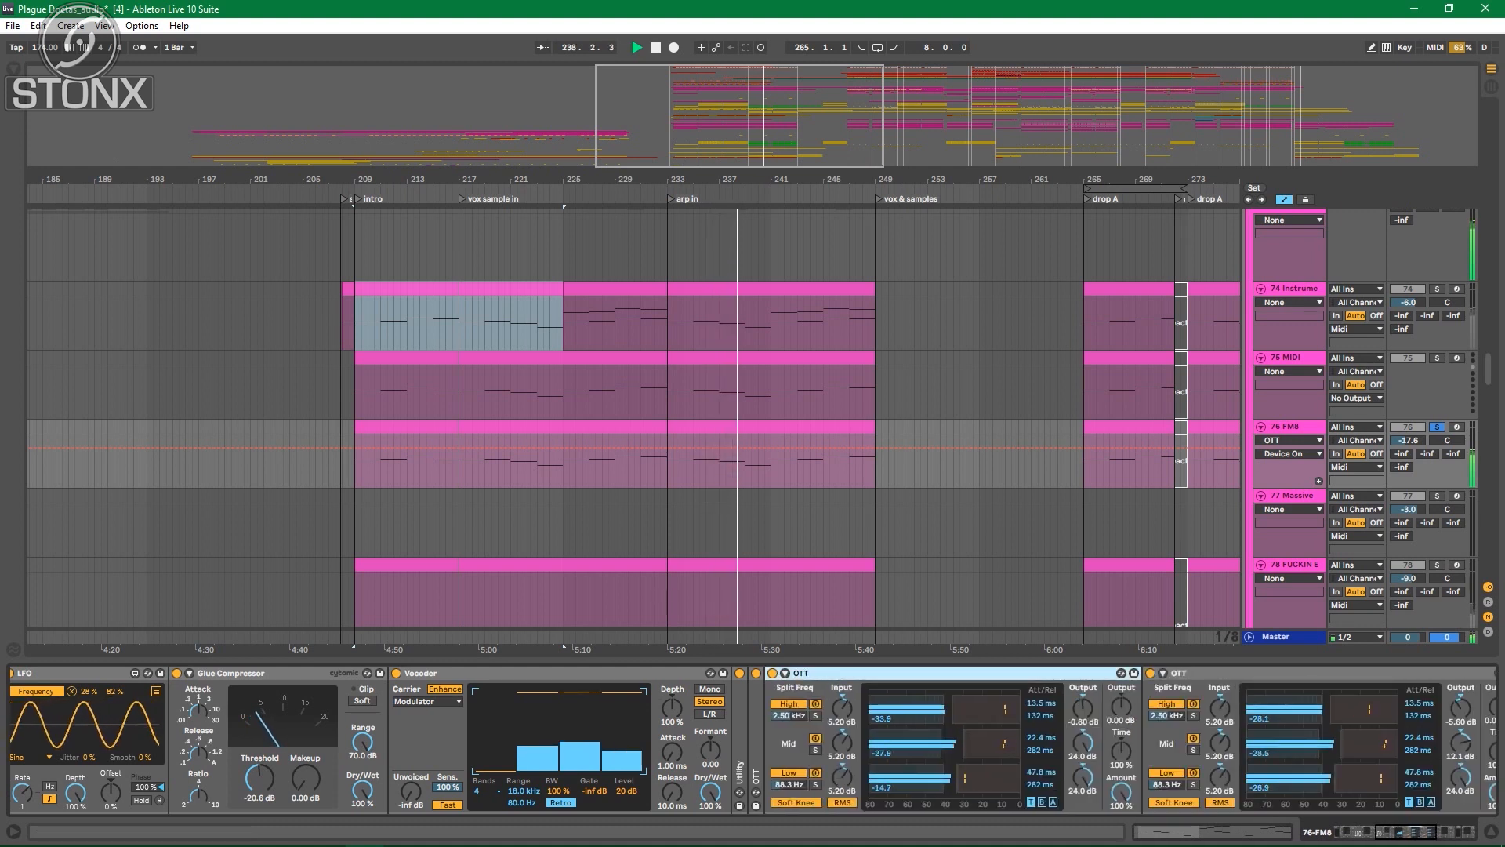
double_click(756, 729)
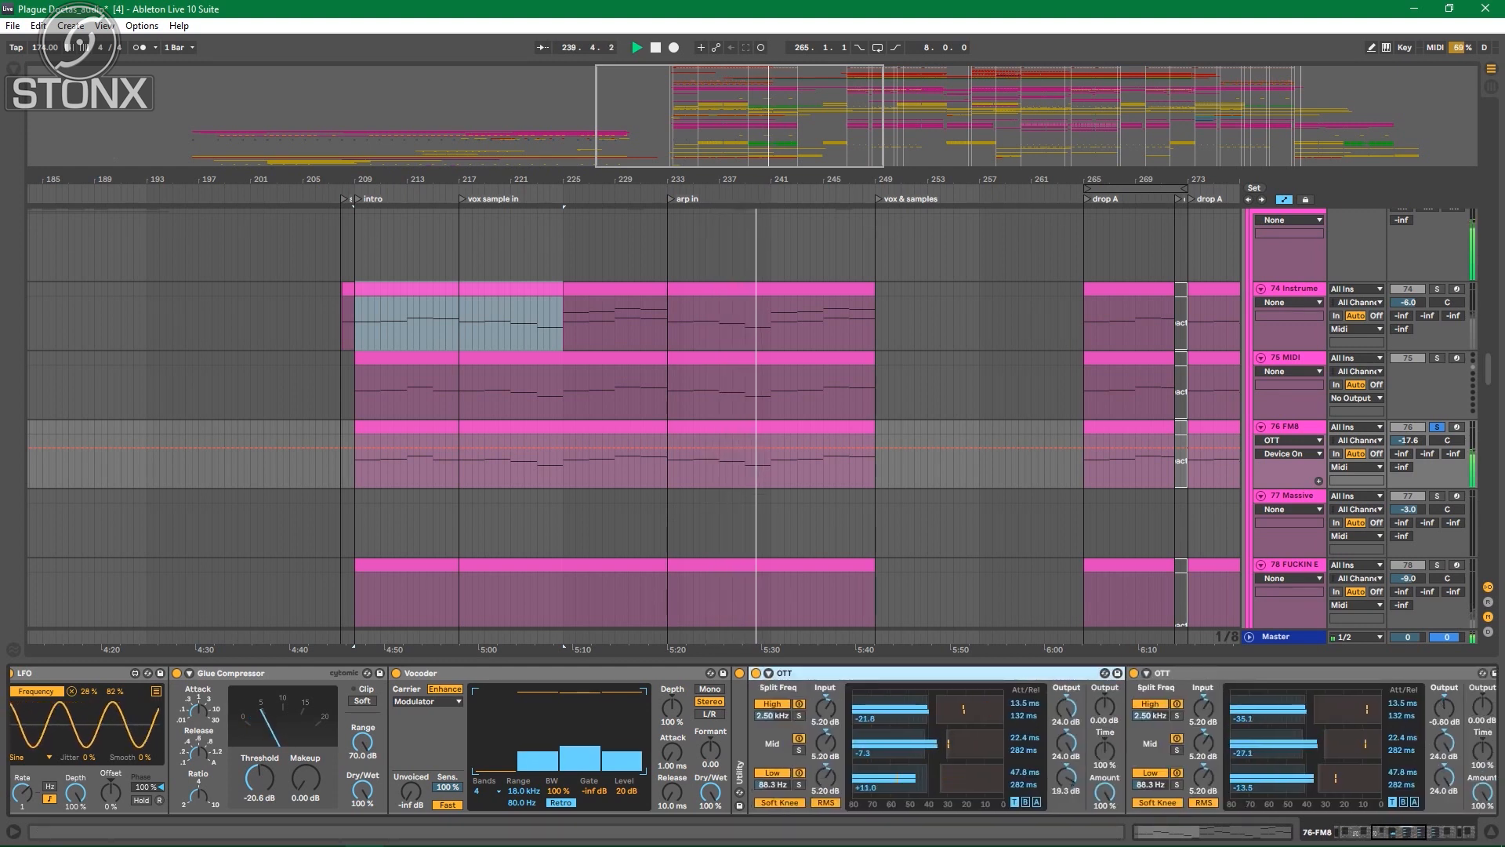
scroll(756, 729, right, 5)
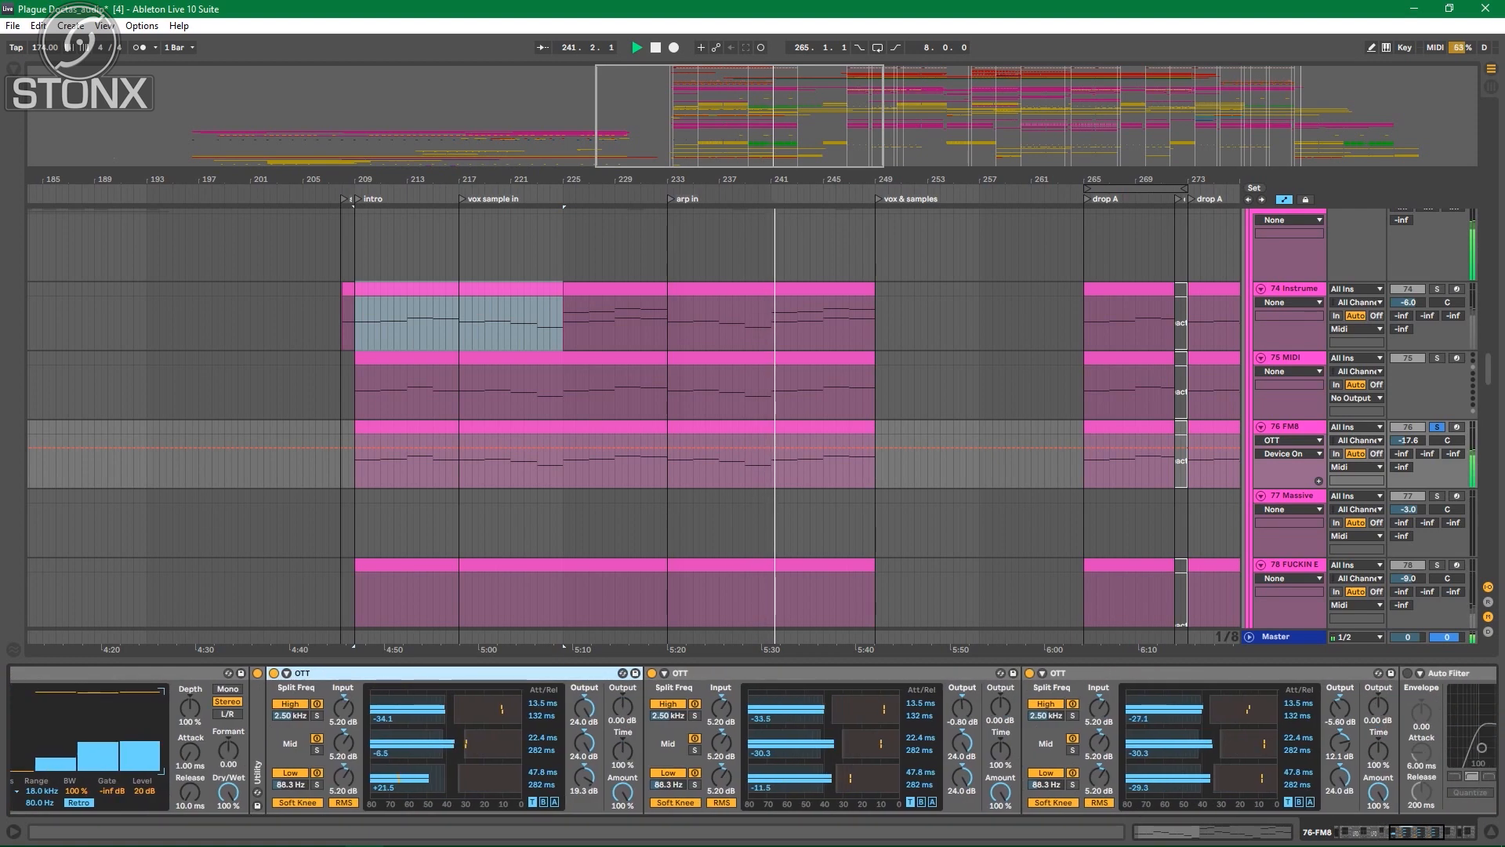
Step: Compare the three OTTs' output levels, fold the last two, and switch on the Auto Filter that follows them
scroll(756, 729, left, 2)
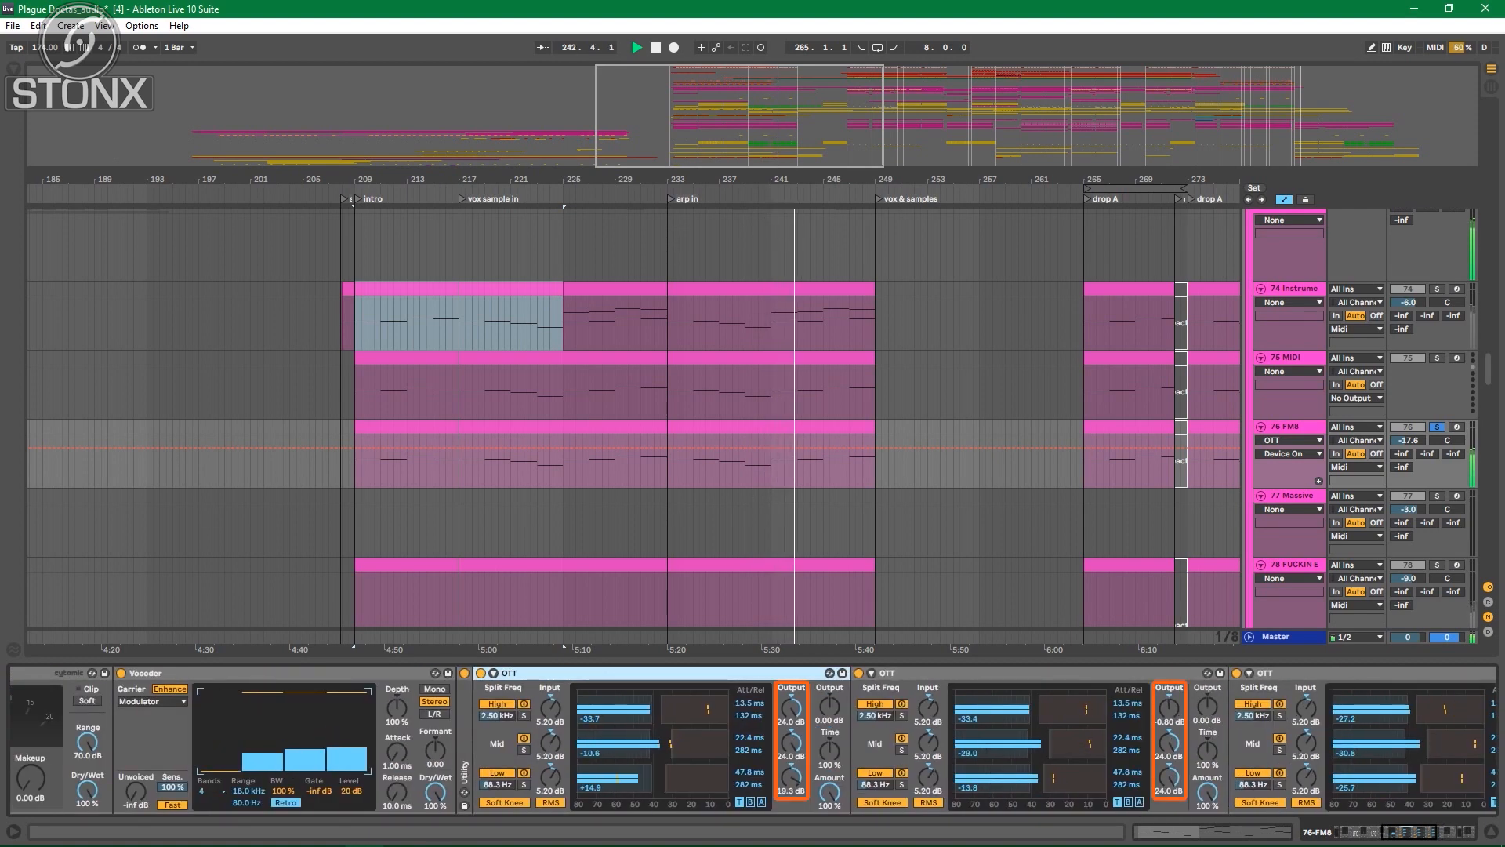
scroll(756, 729, right, 3)
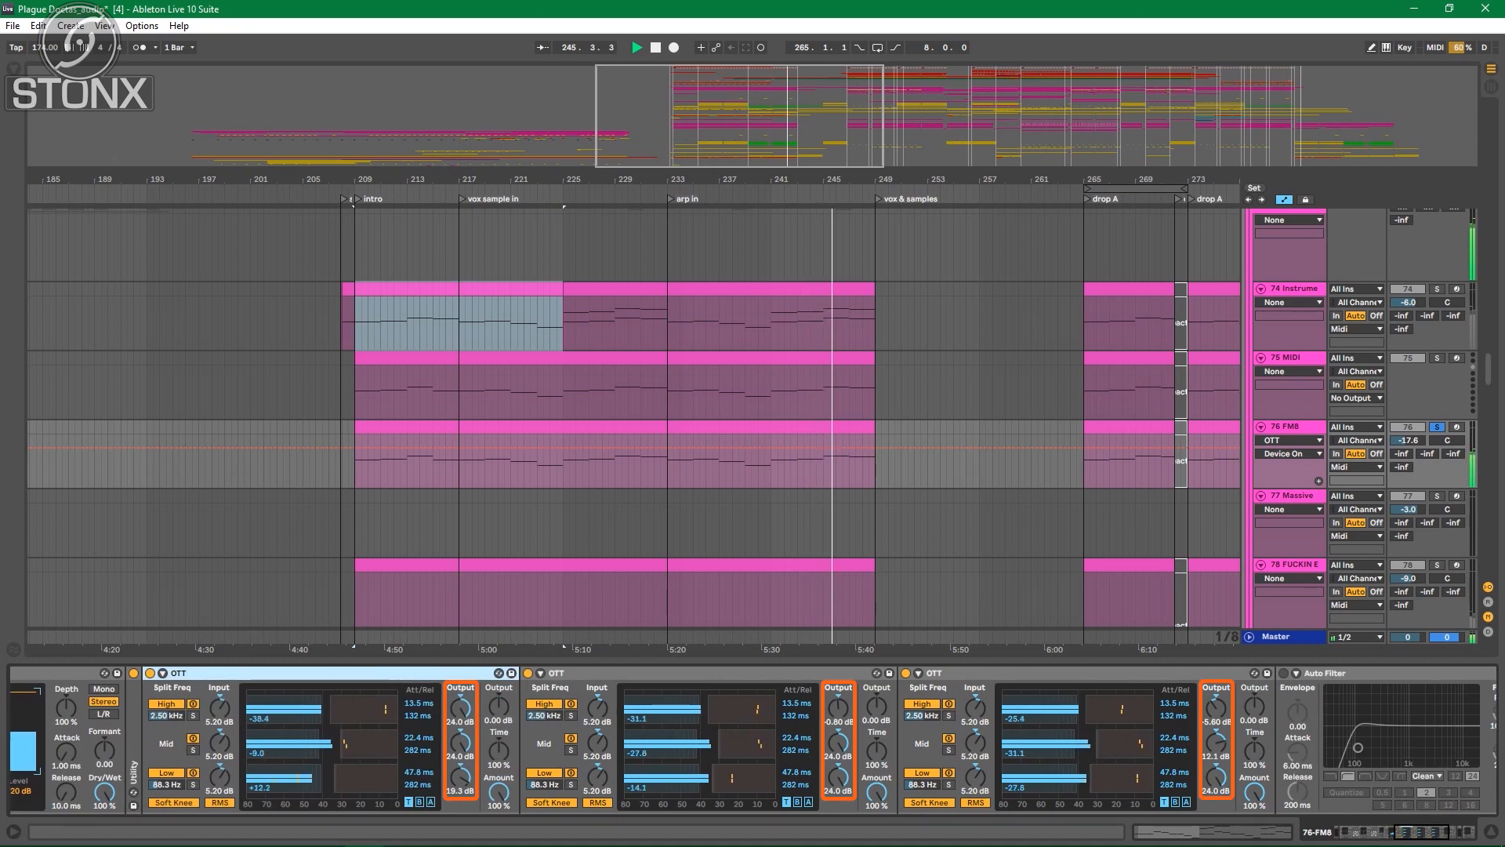
click(1284, 673)
click(1097, 674)
double_click(1097, 674)
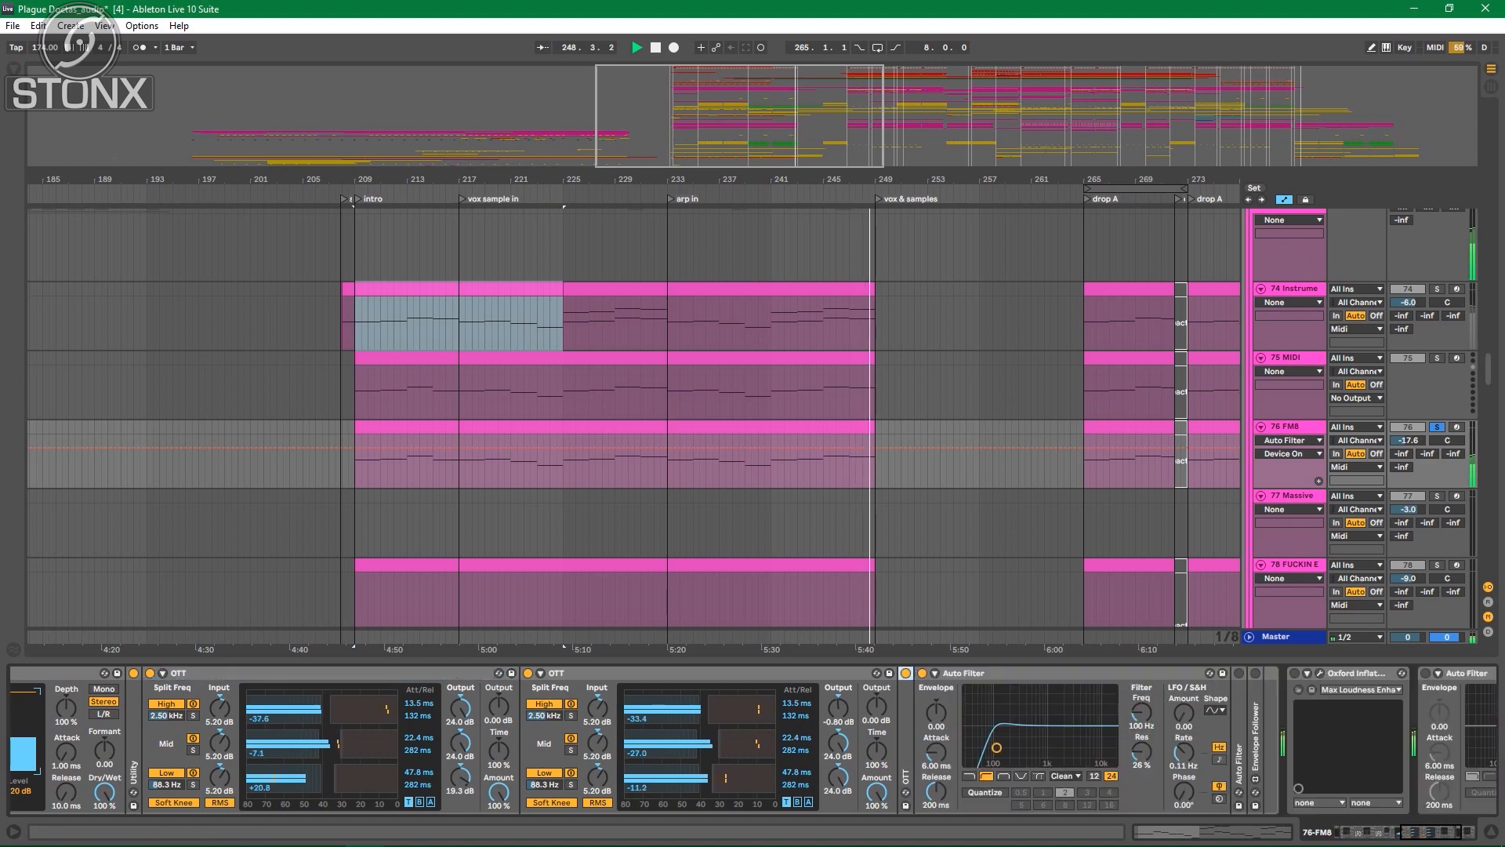
double_click(705, 673)
Step: Switch on and unfold the second Auto Filter and the Envelope Follower while playing the FM8 from the intro
click(878, 674)
double_click(877, 729)
key(space)
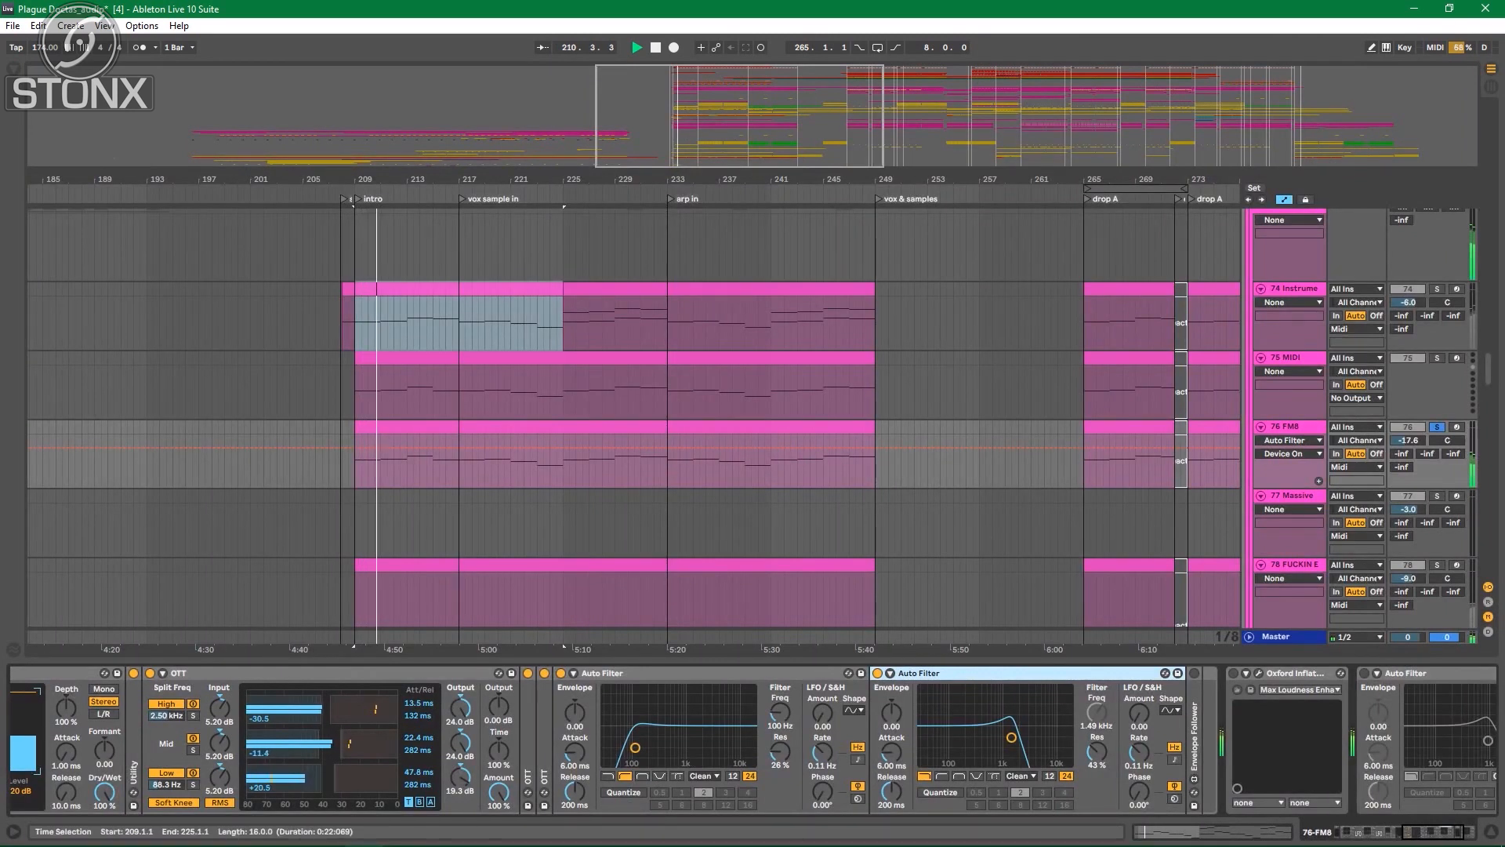
double_click(1195, 776)
click(1195, 674)
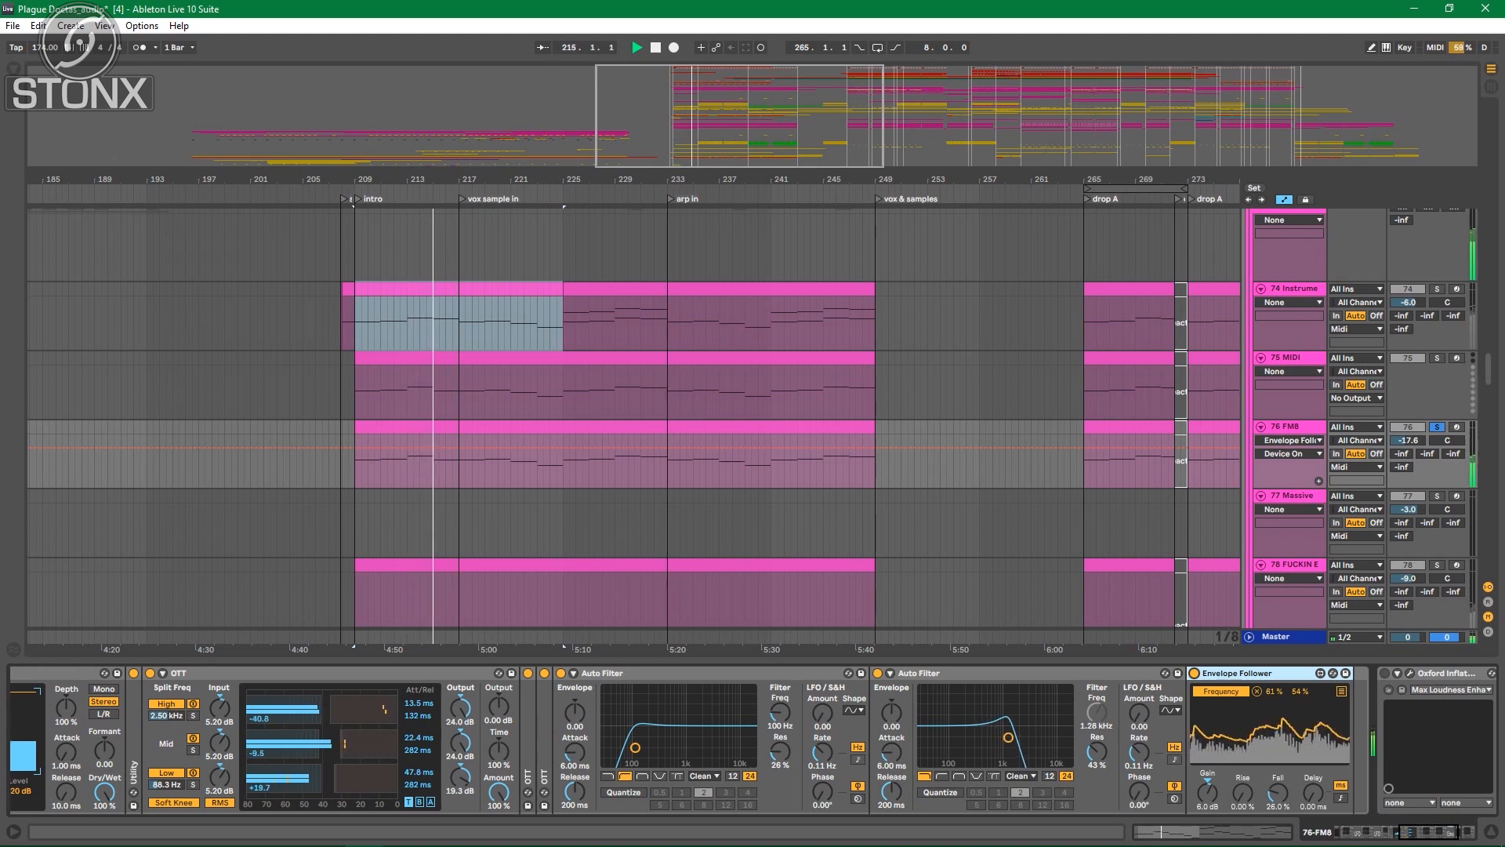
scroll(1176, 729, down, 3)
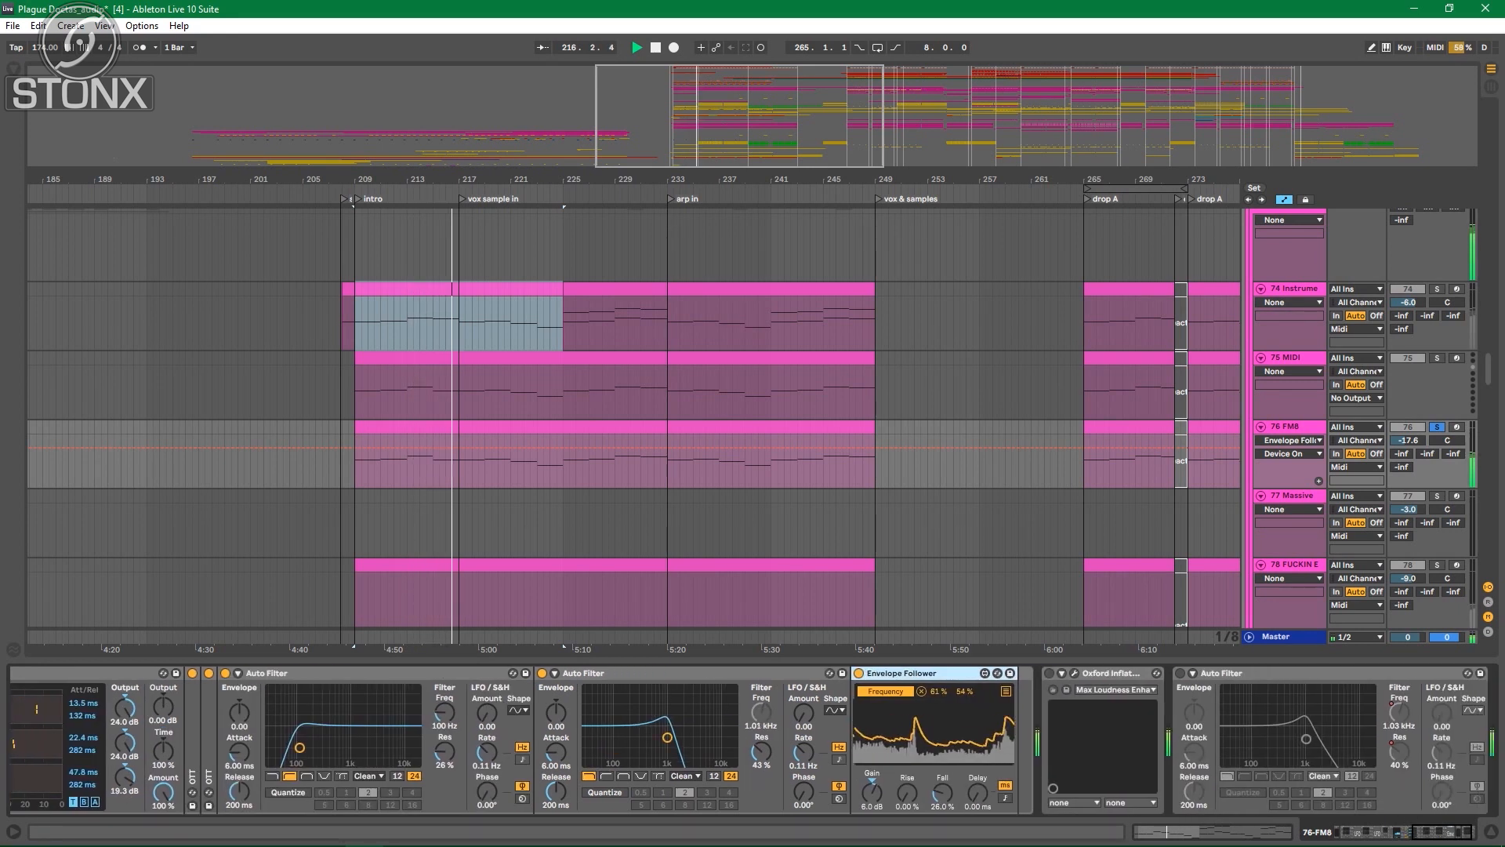
Step: Switch on the Oxford Inflator and the last Auto Filter, and play the FM8 with that filter's Frequency automation shown
click(1049, 674)
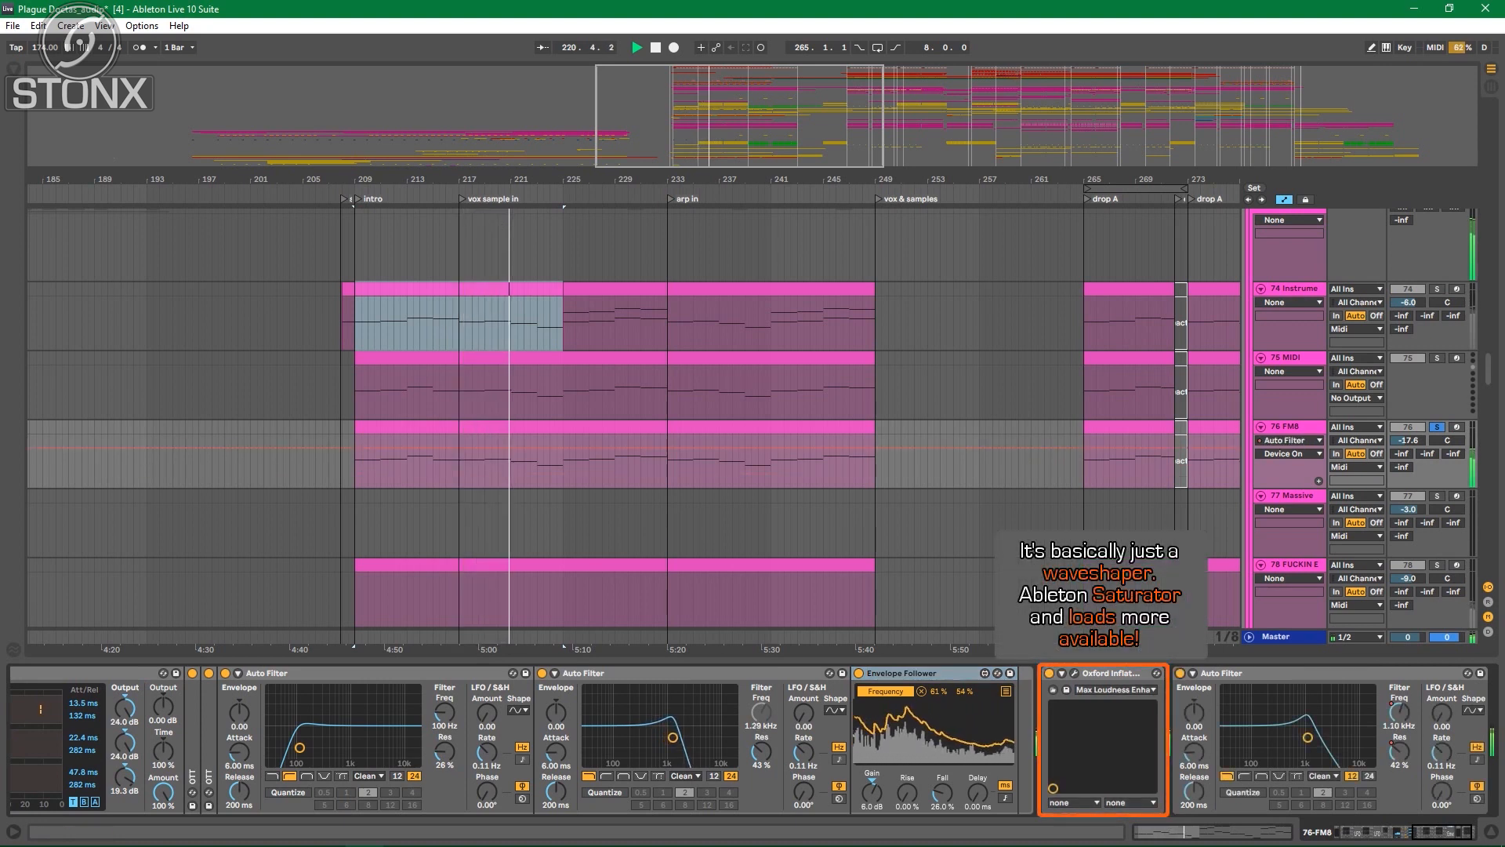
click(1180, 673)
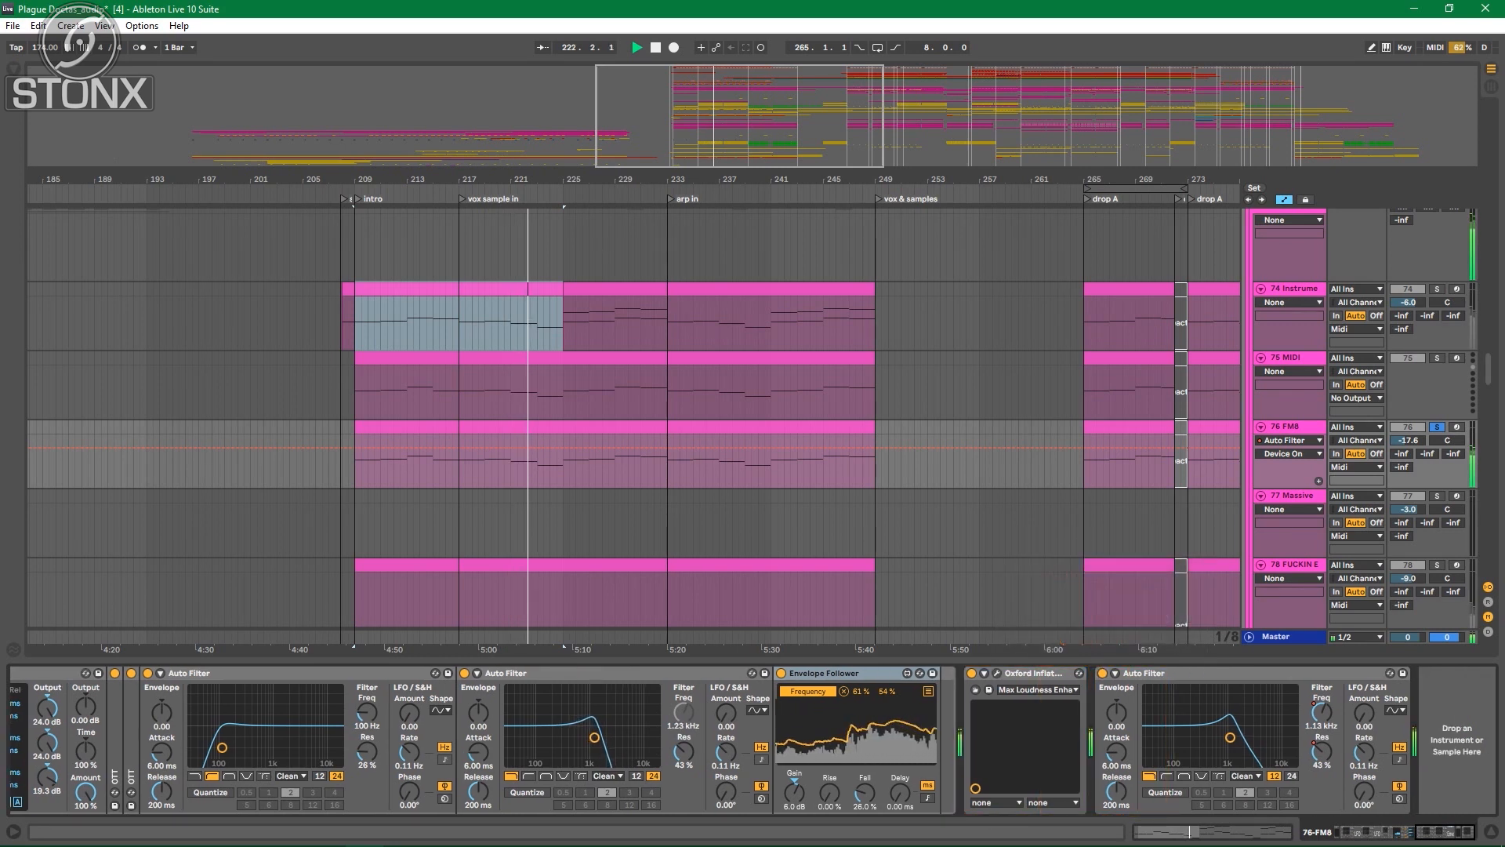
right_click(1322, 711)
click(1353, 719)
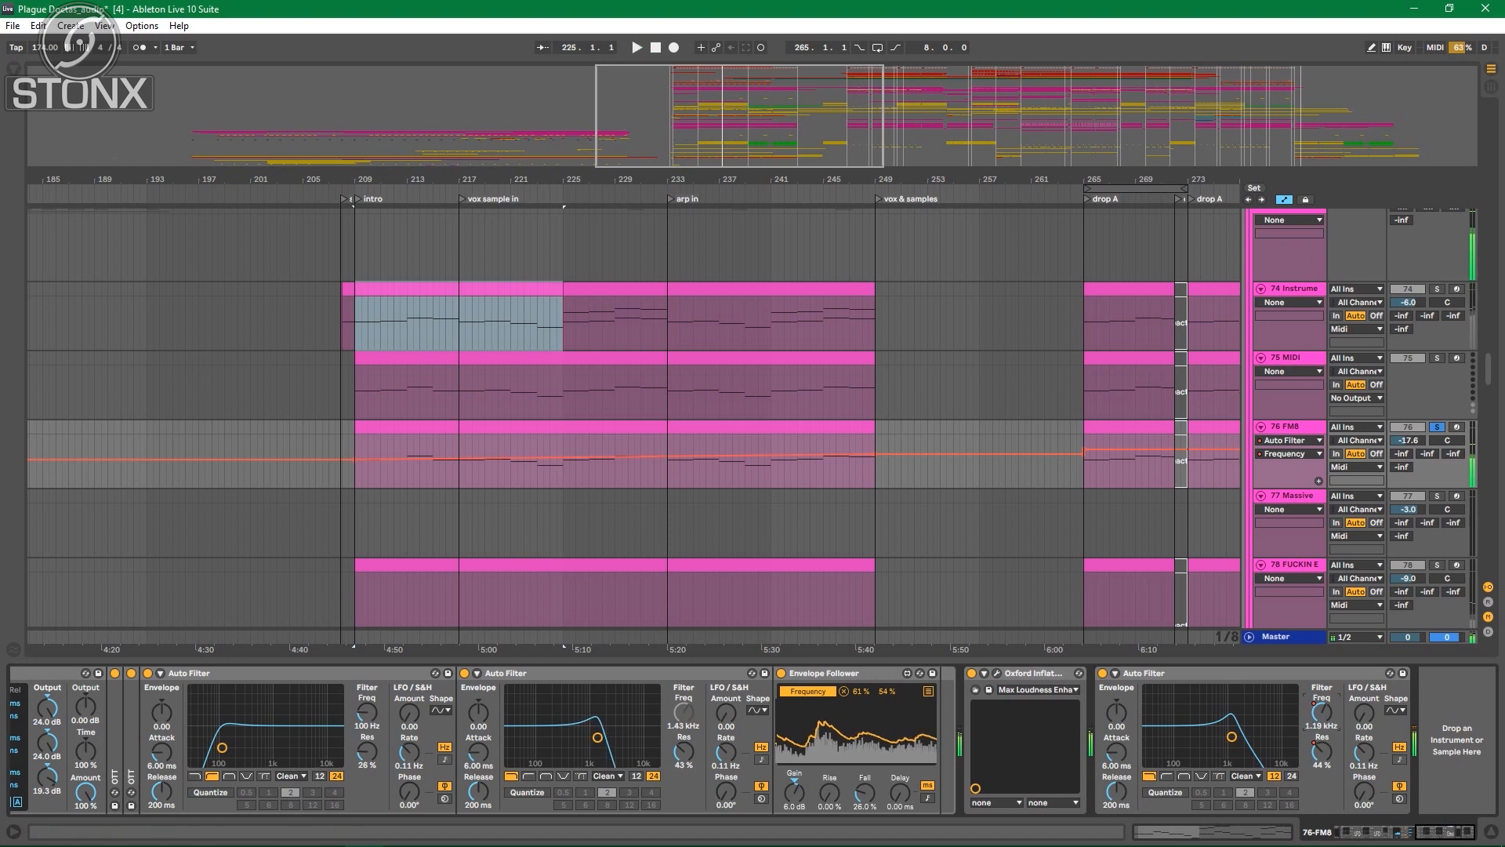
key(space)
scroll(627, 423, down, 3)
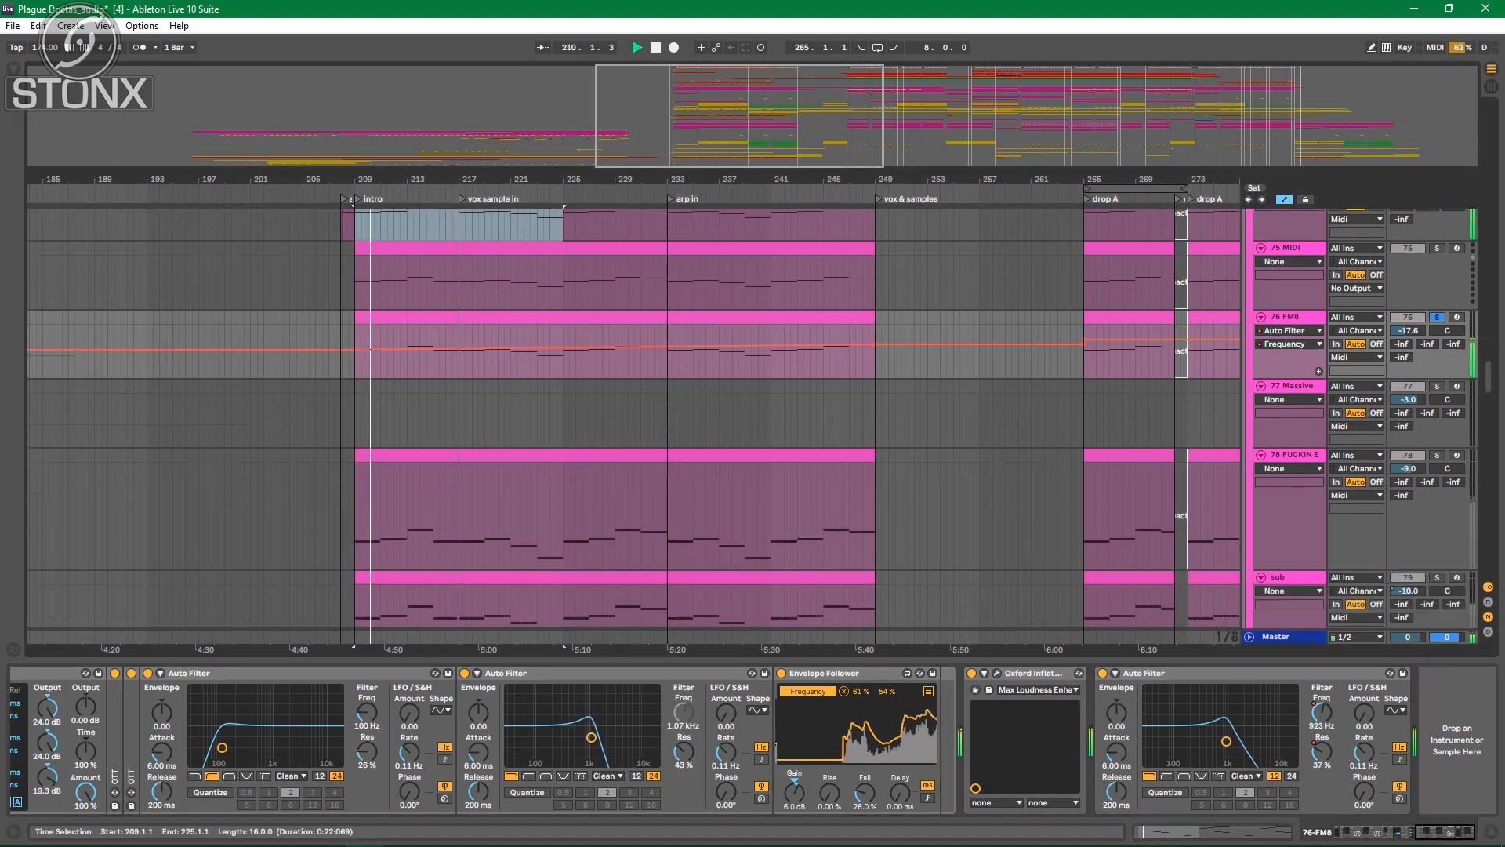
scroll(634, 423, down, 1)
Step: Solo track 78 and play it while checking the settings of the three Operators in its rack
click(1292, 439)
key(space)
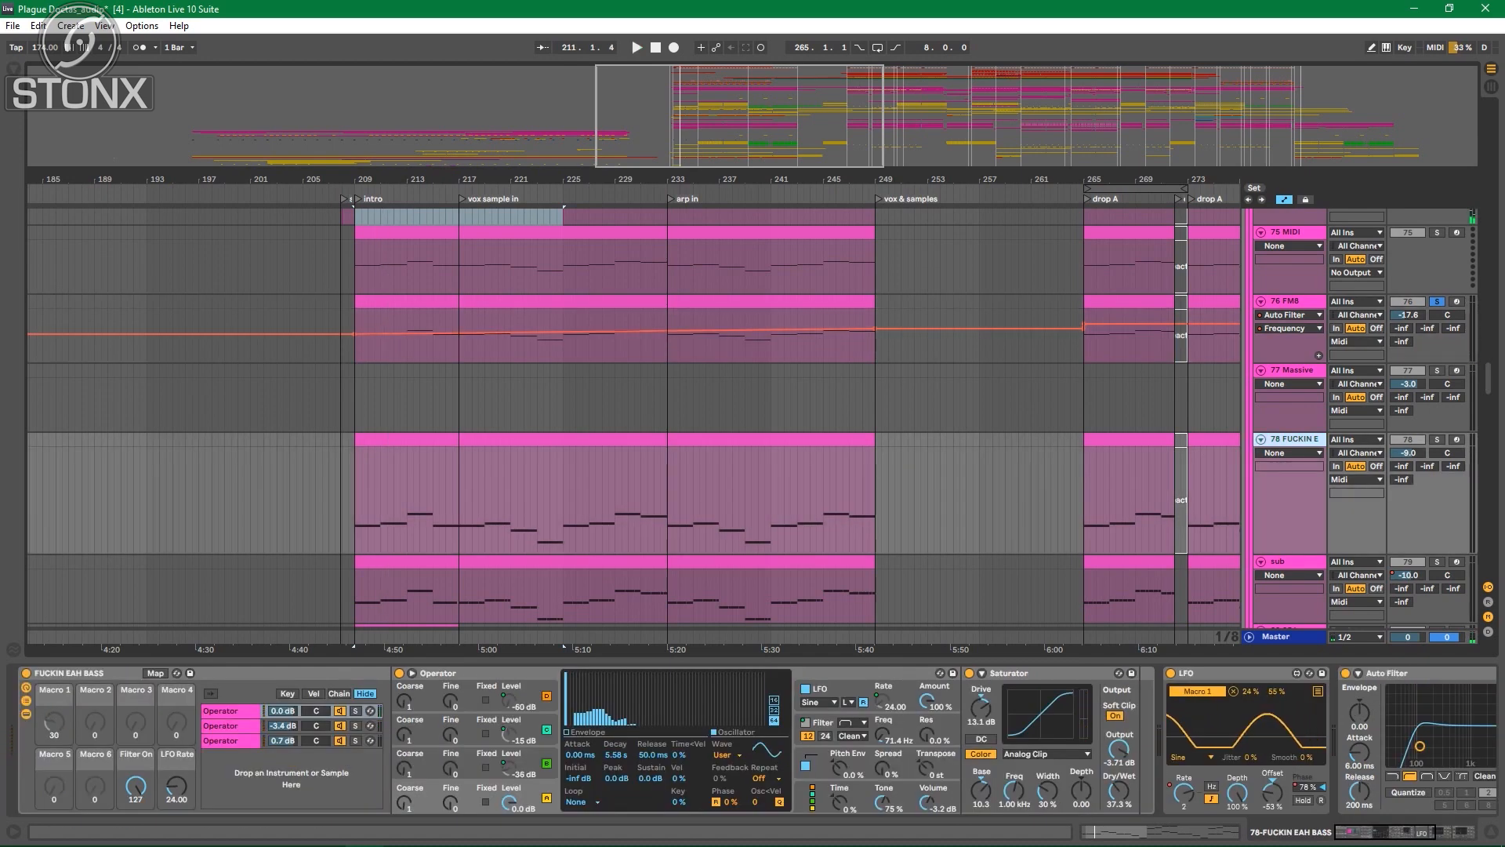
click(1437, 440)
key(space)
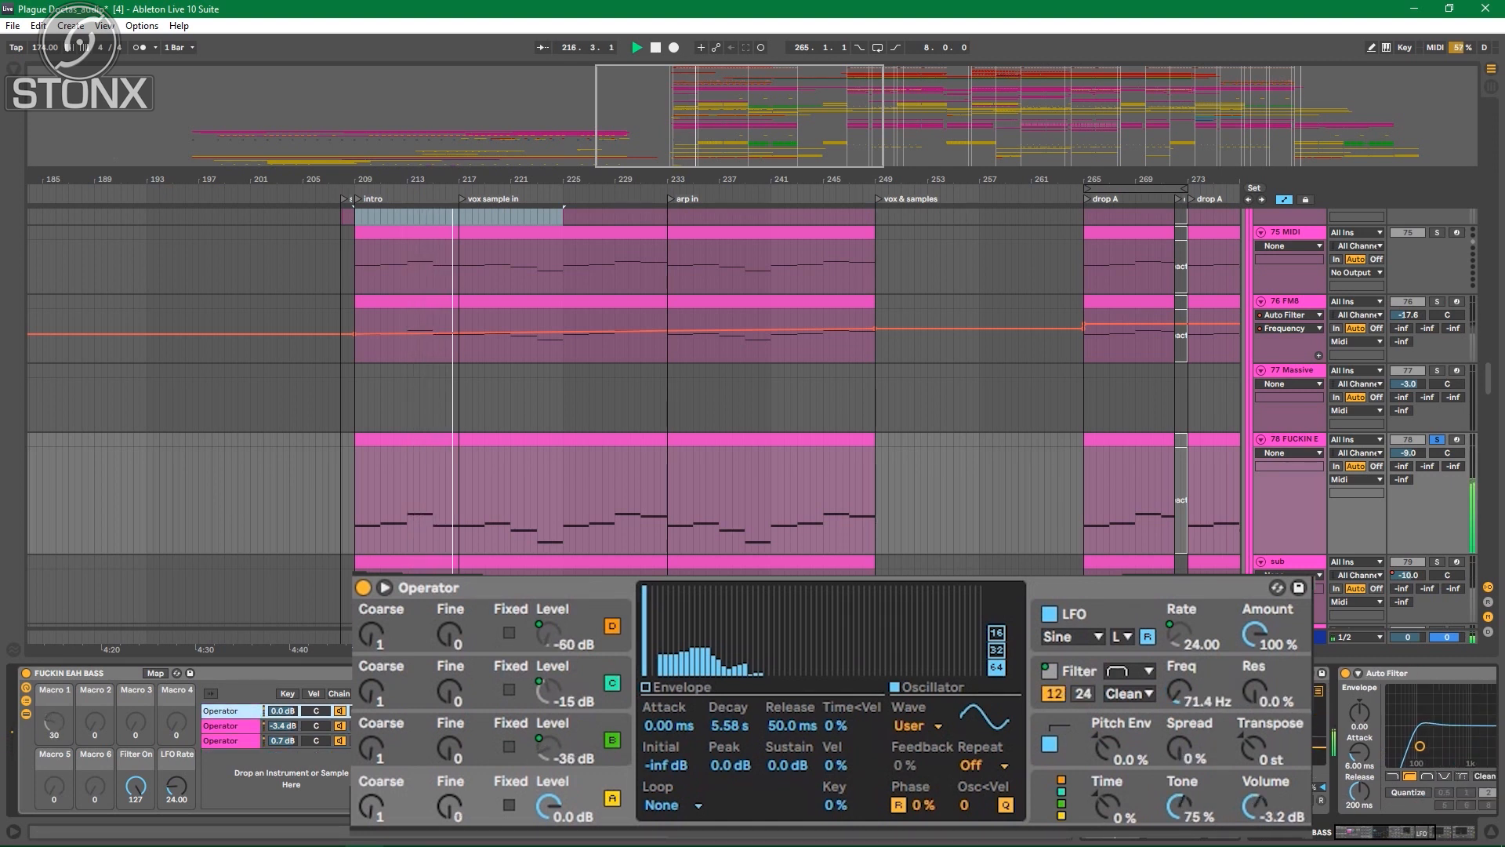
click(1180, 691)
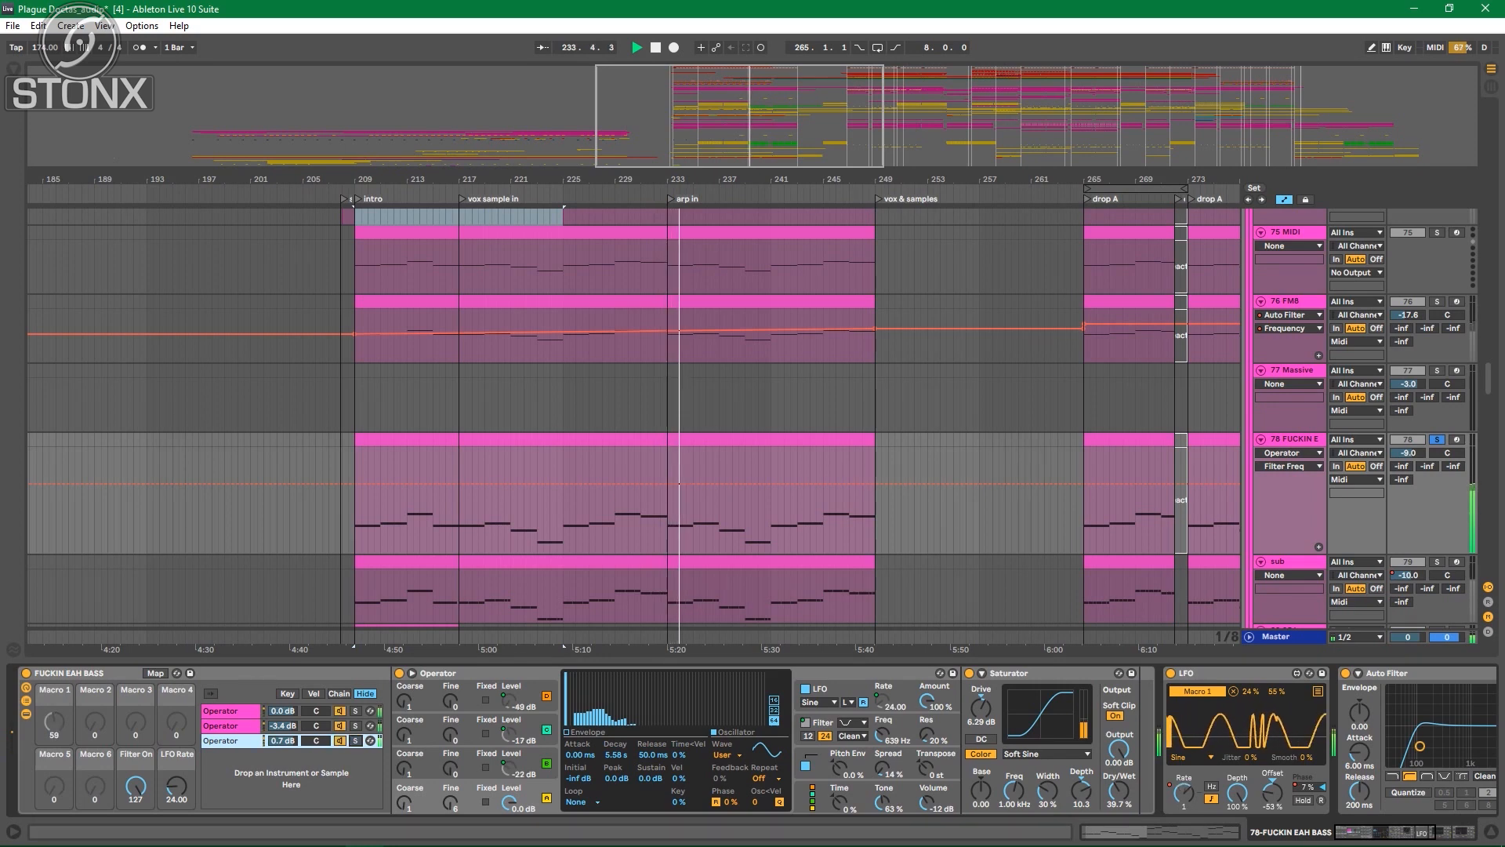
key(space)
Step: Compare track 78 during playback with the rack's Filter On macro at 0 and at 127
click(136, 786)
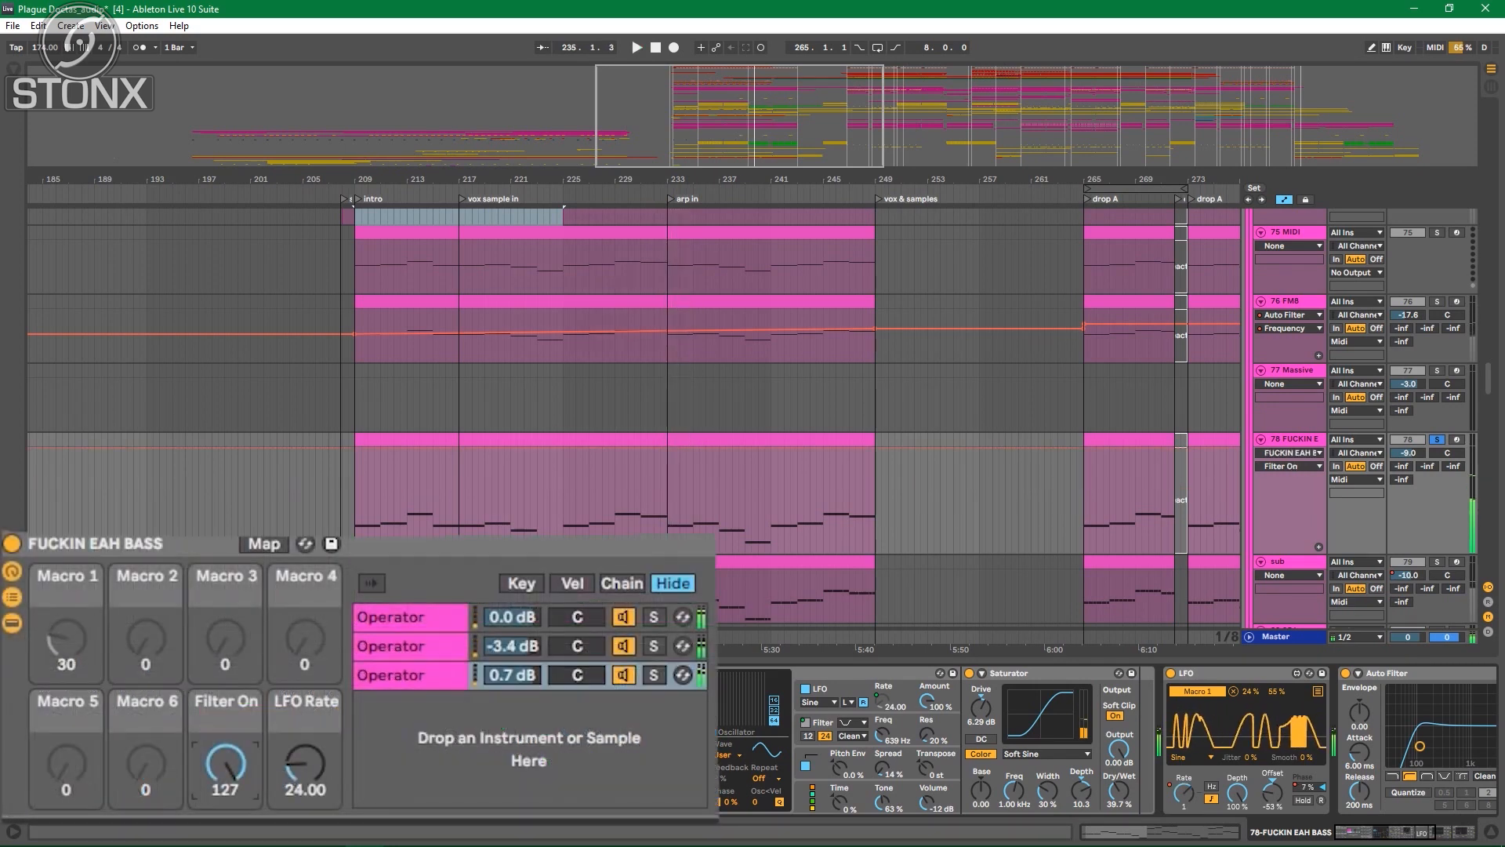
key(space)
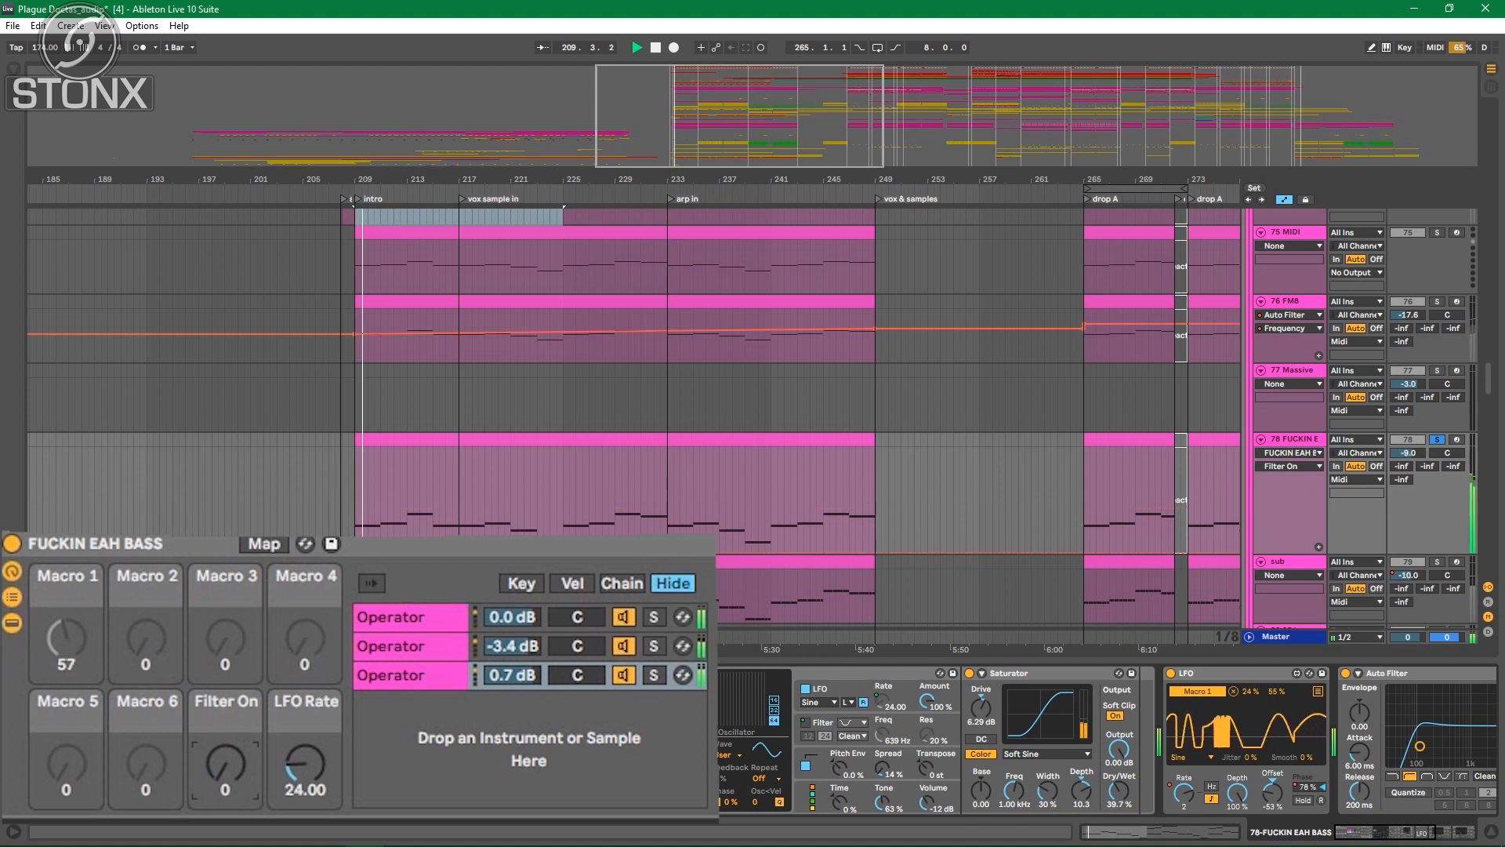
key(space)
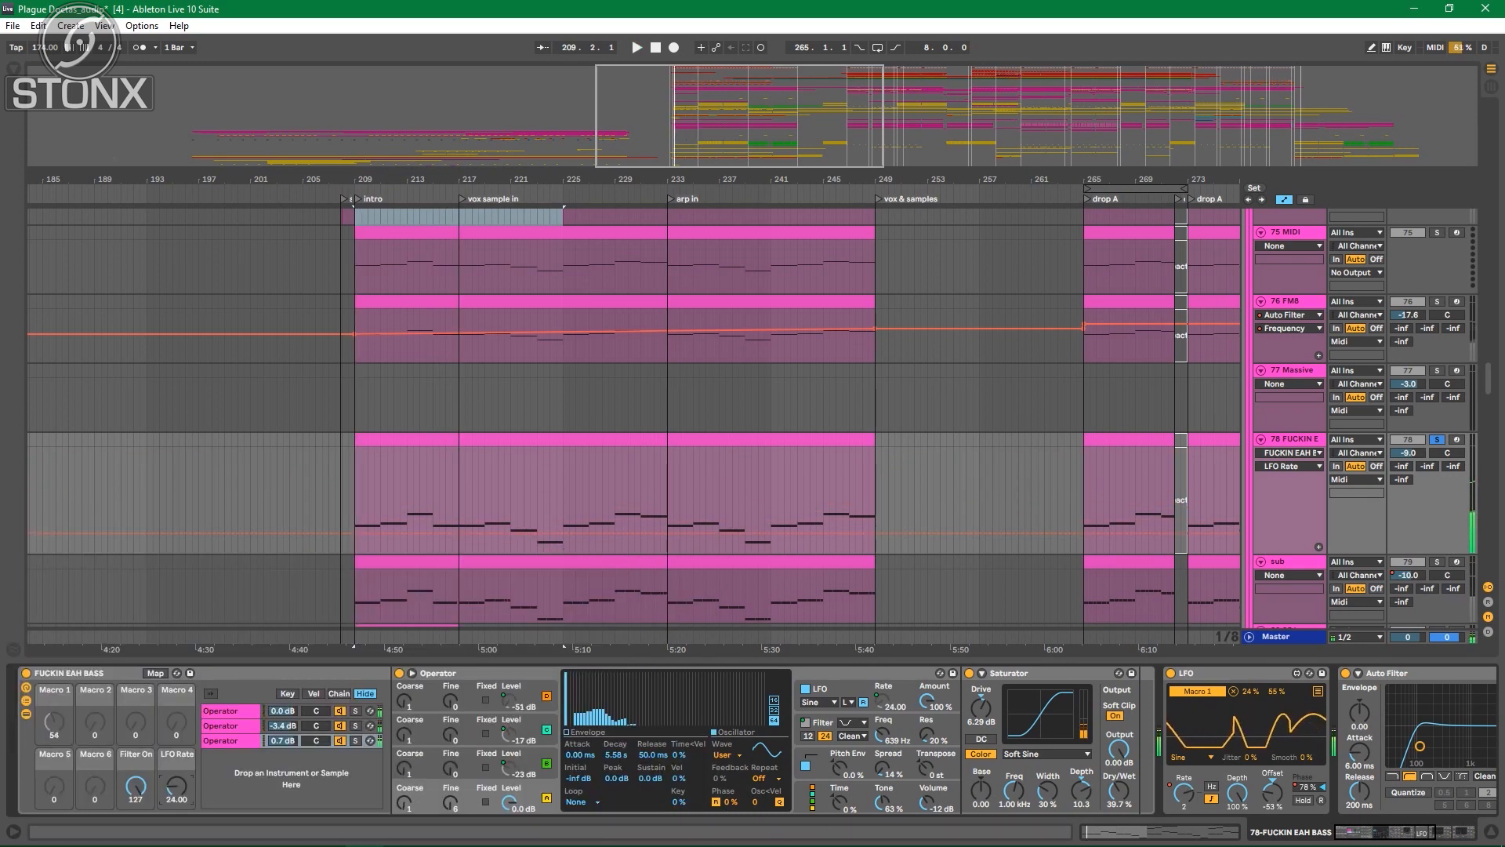
Step: Show the LFO's Rate automation on track 78 and play from the vox sample in marker
scroll(753, 741, right, 10)
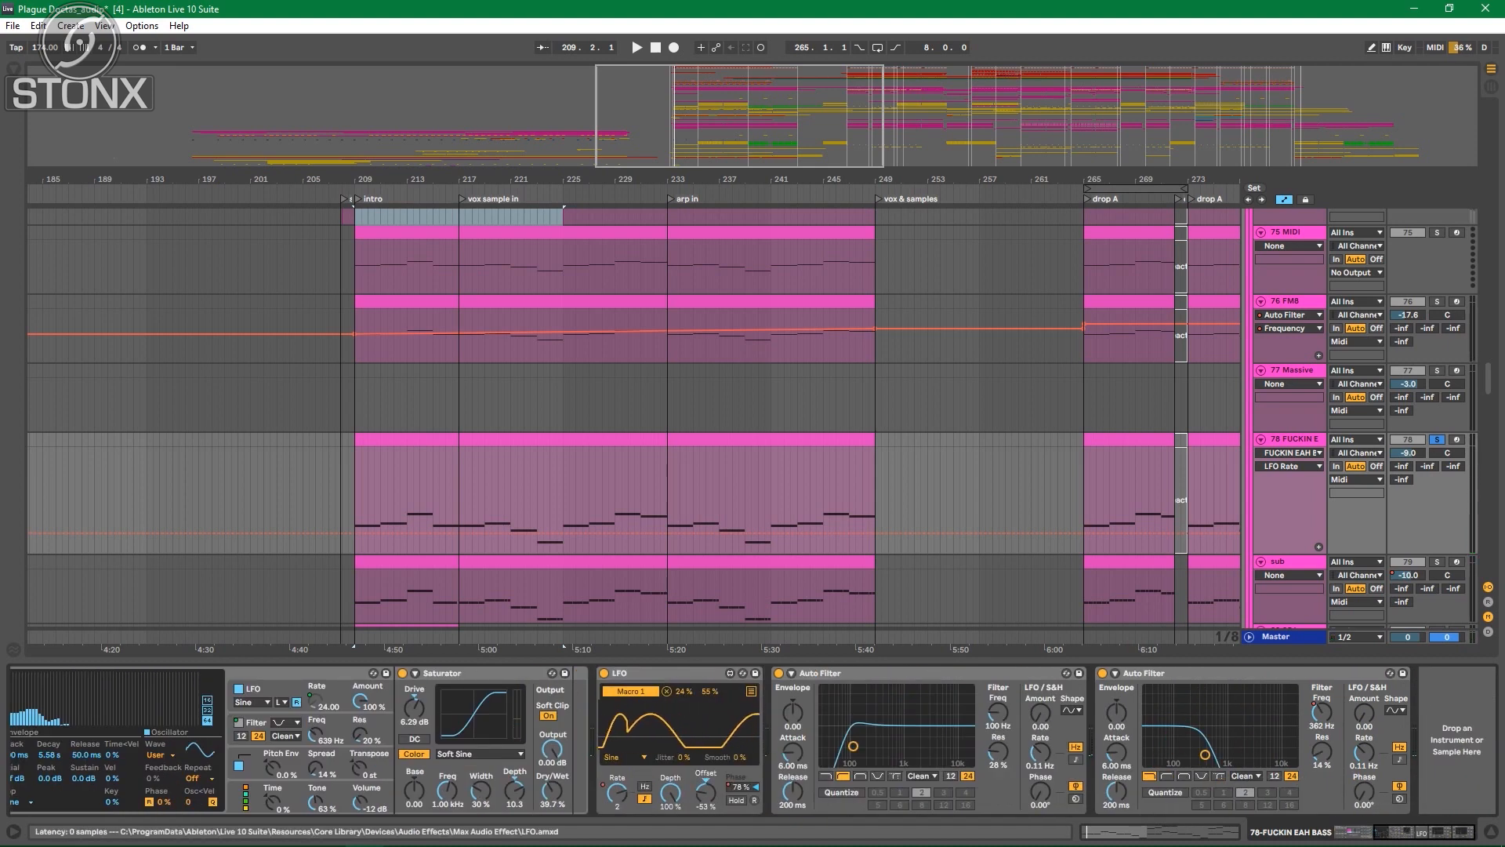
right_click(616, 790)
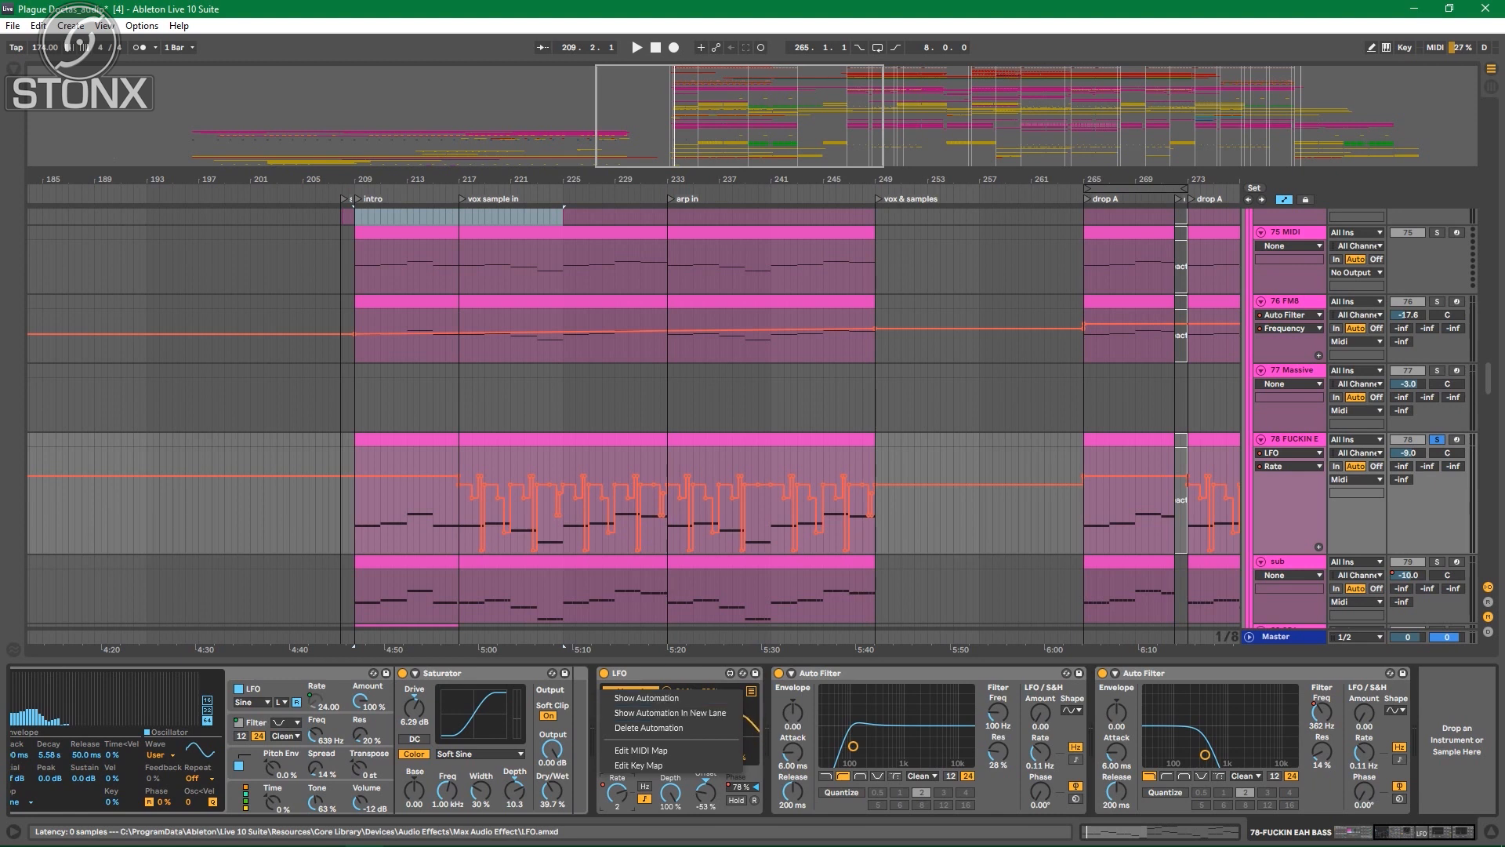
key(Escape)
key(space)
click(457, 510)
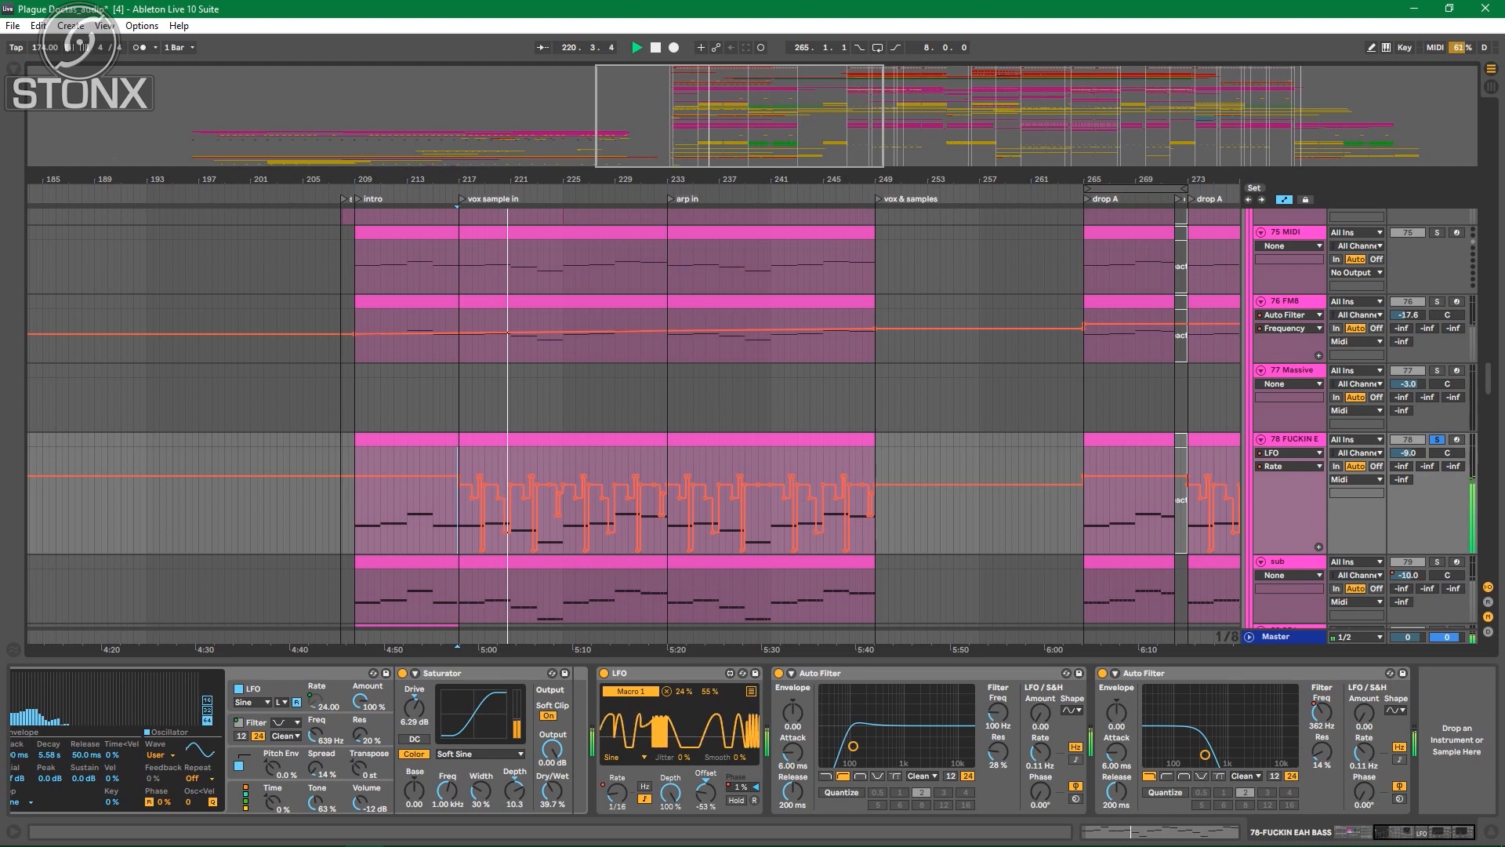
Step: Follow how the LFO moves Macro 1 and the Operator's oscillator levels during playback
scroll(752, 741, left, 3)
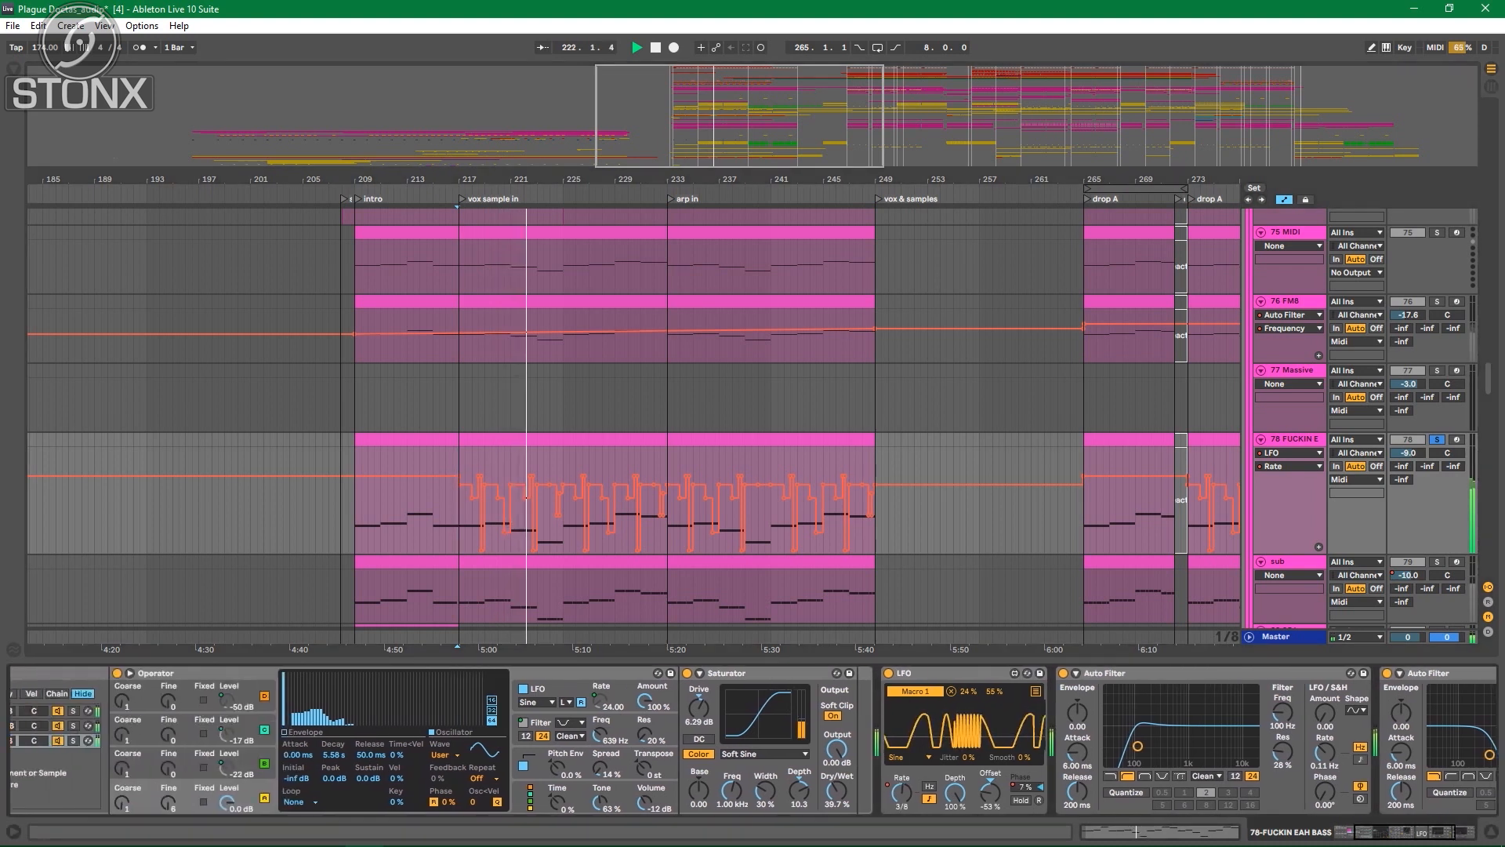
scroll(752, 741, left, 3)
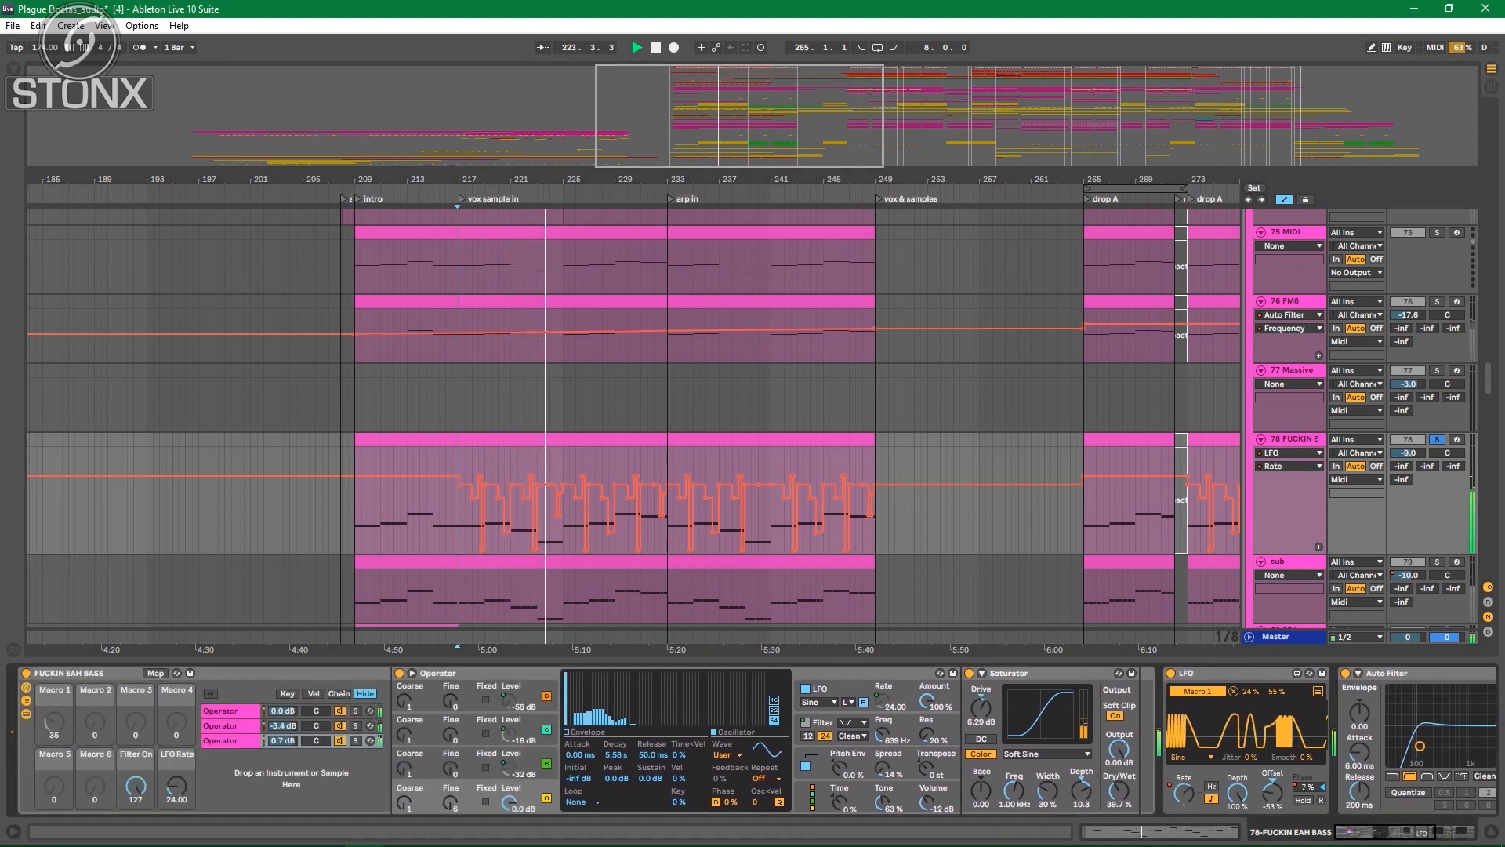
scroll(753, 741, right, 1)
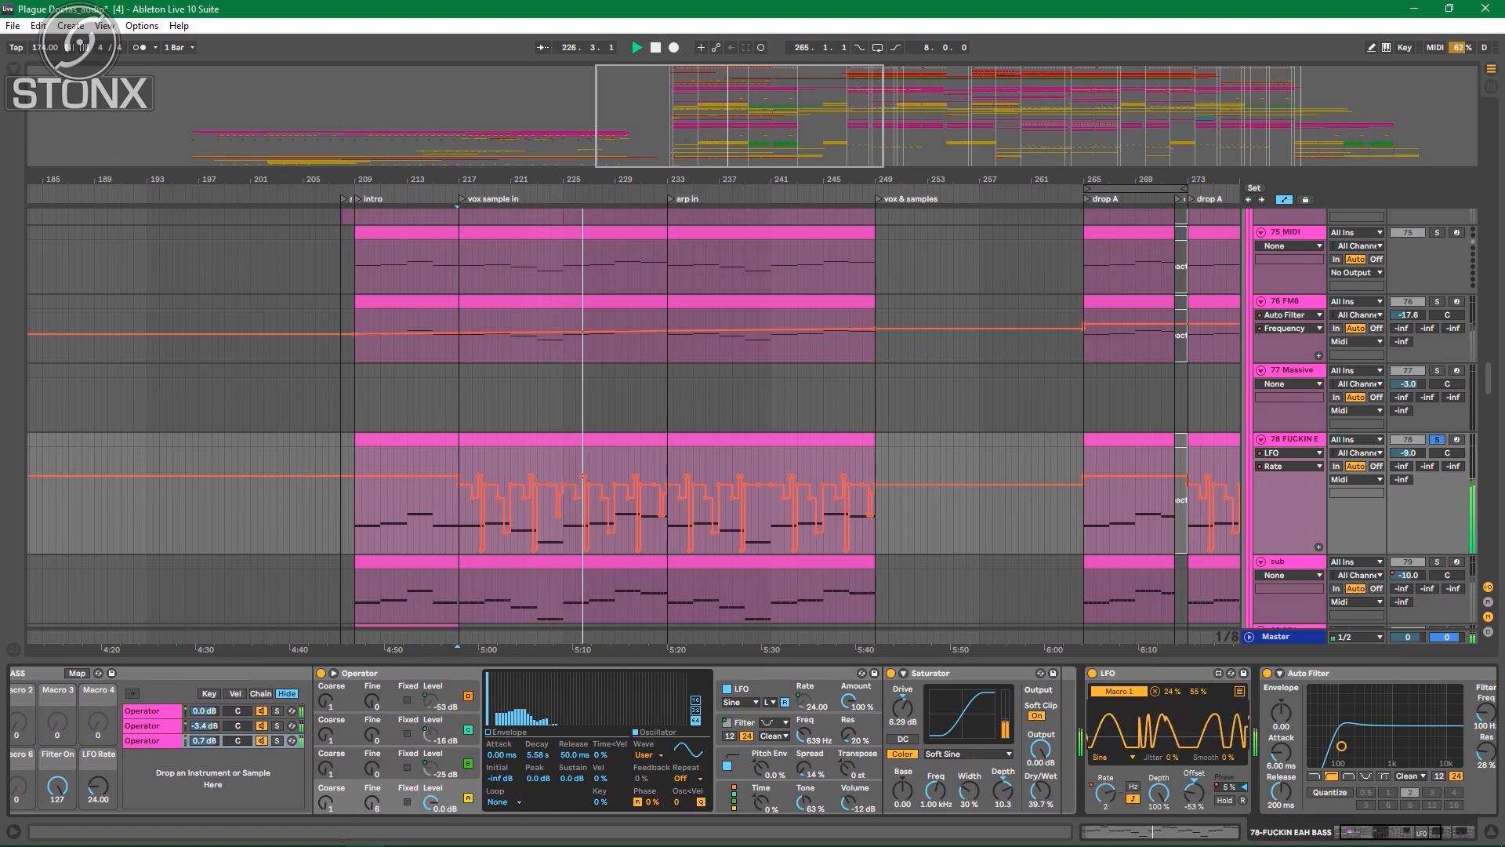
scroll(752, 741, left, 1)
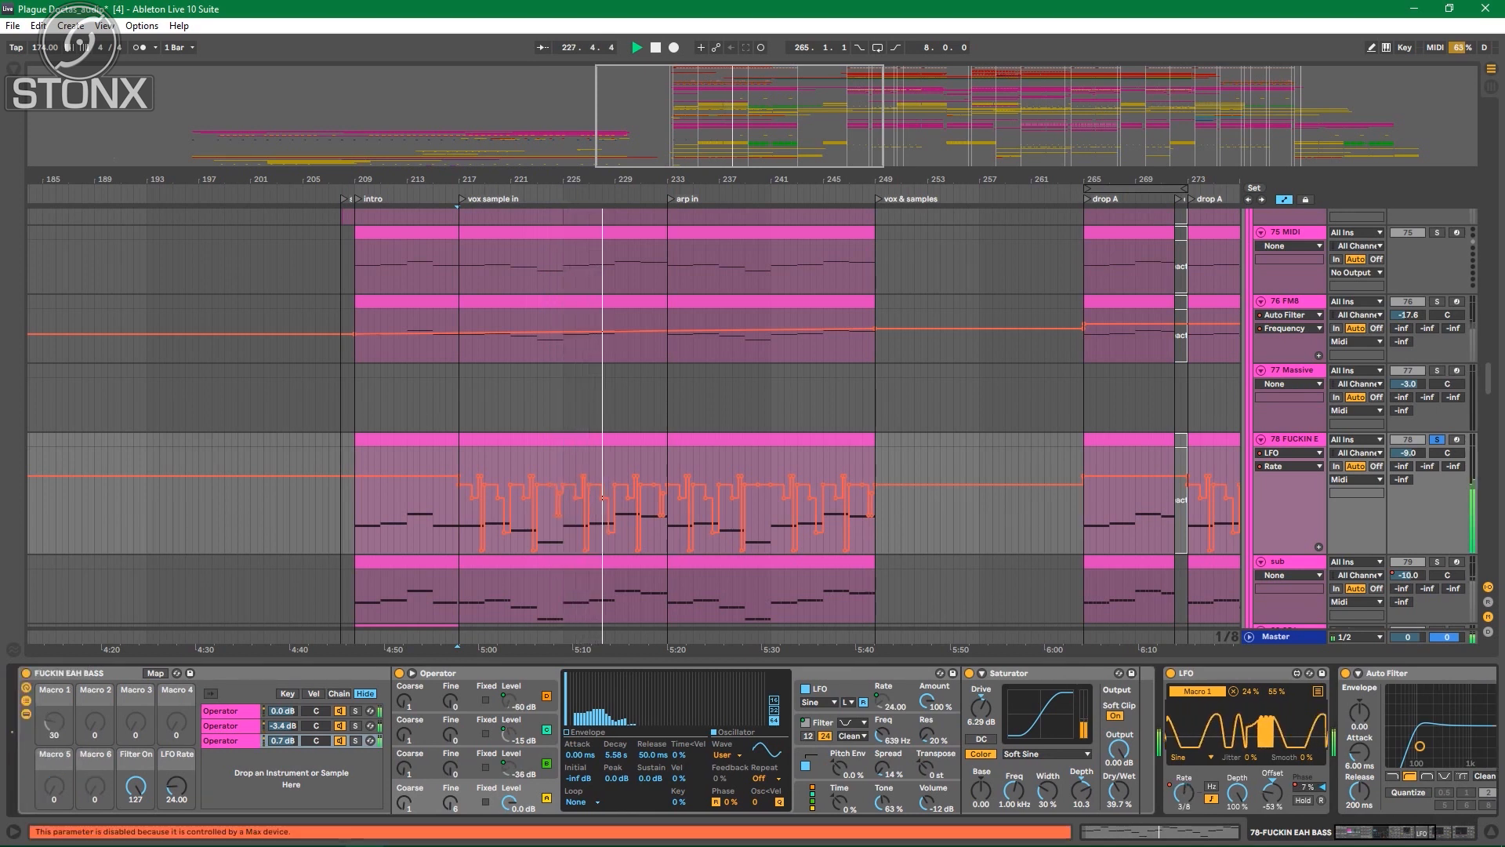
right_click(52, 720)
key(Escape)
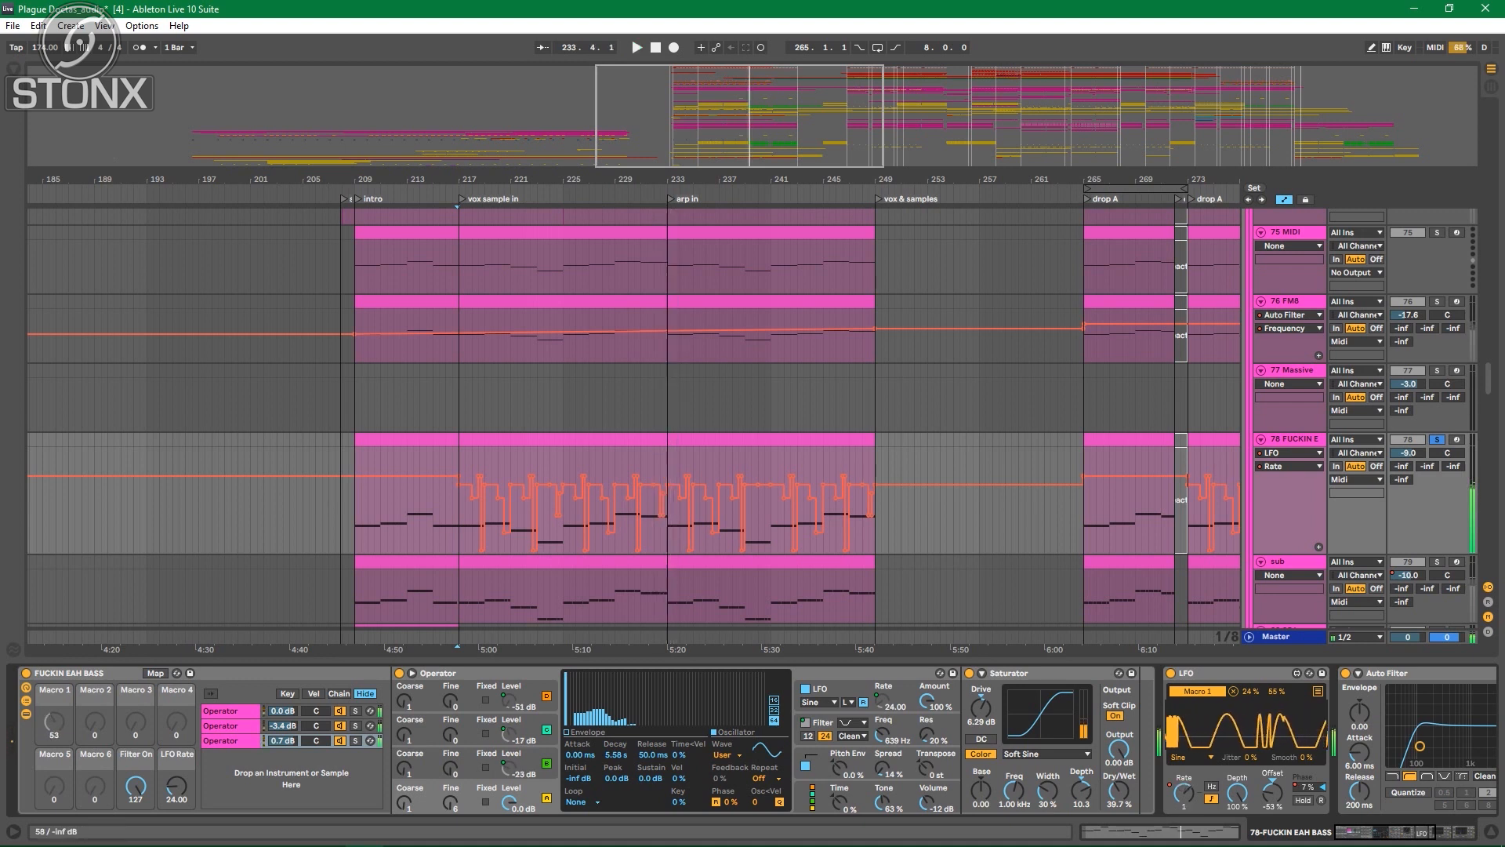
Step: Map the Operator's C Fine to Macro 2, try it out at 393, and remove the macro mapping
right_click(451, 735)
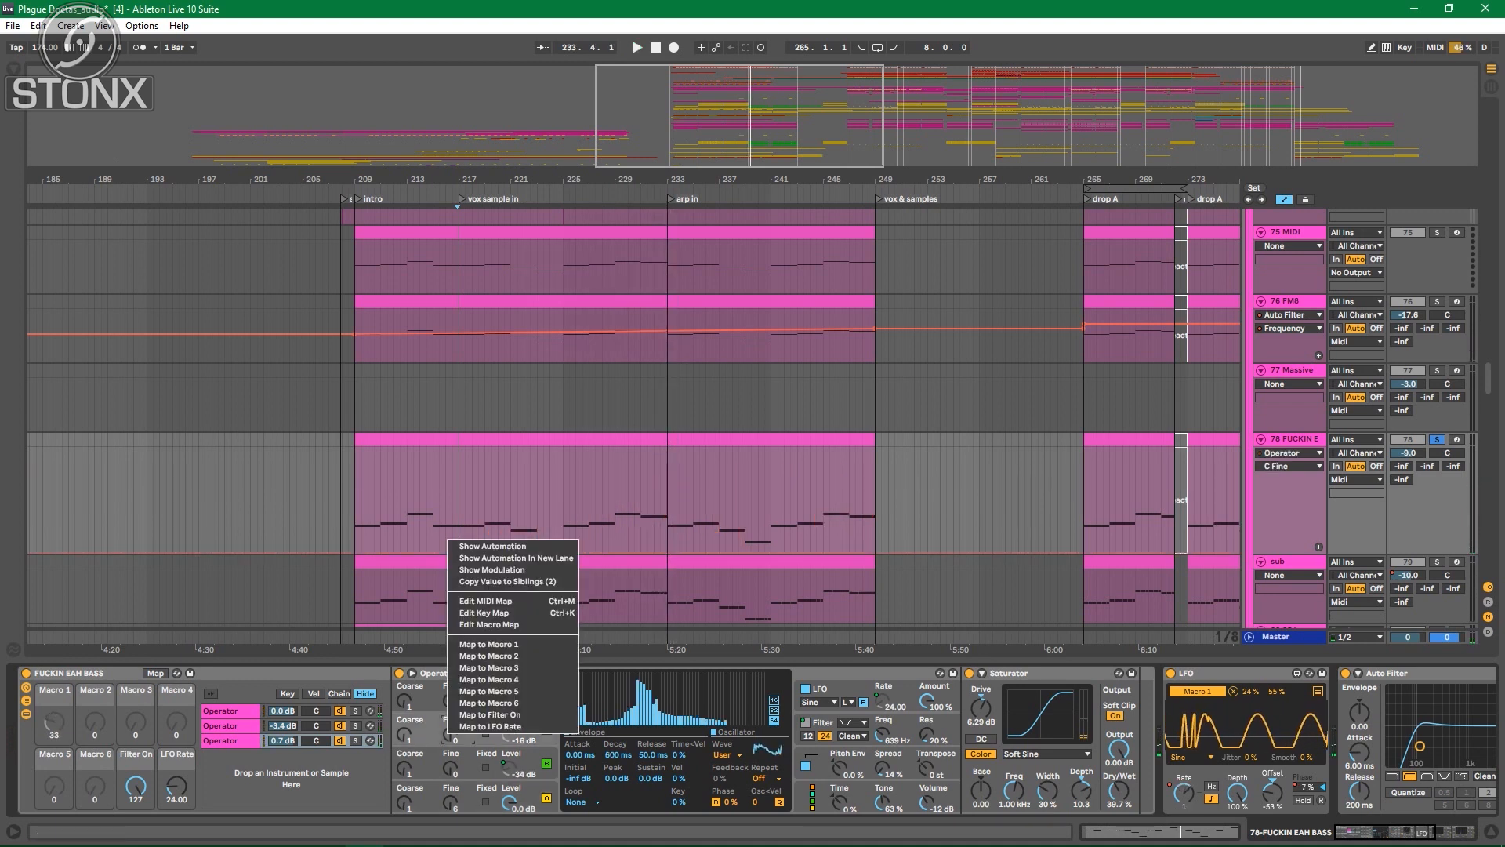
click(486, 656)
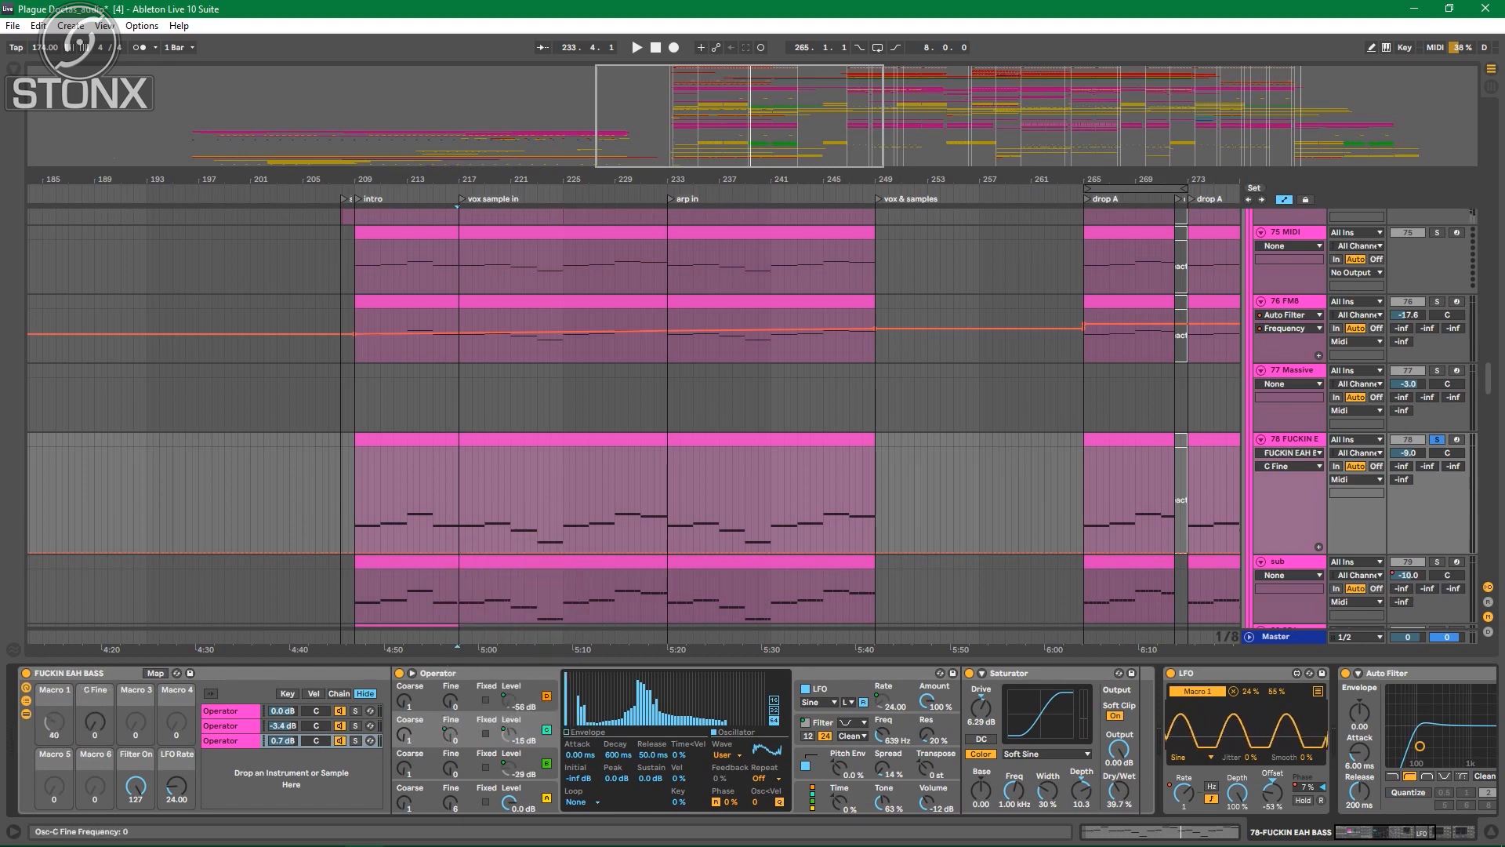
drag(95, 721, 94, 635)
drag(95, 721, 95, 741)
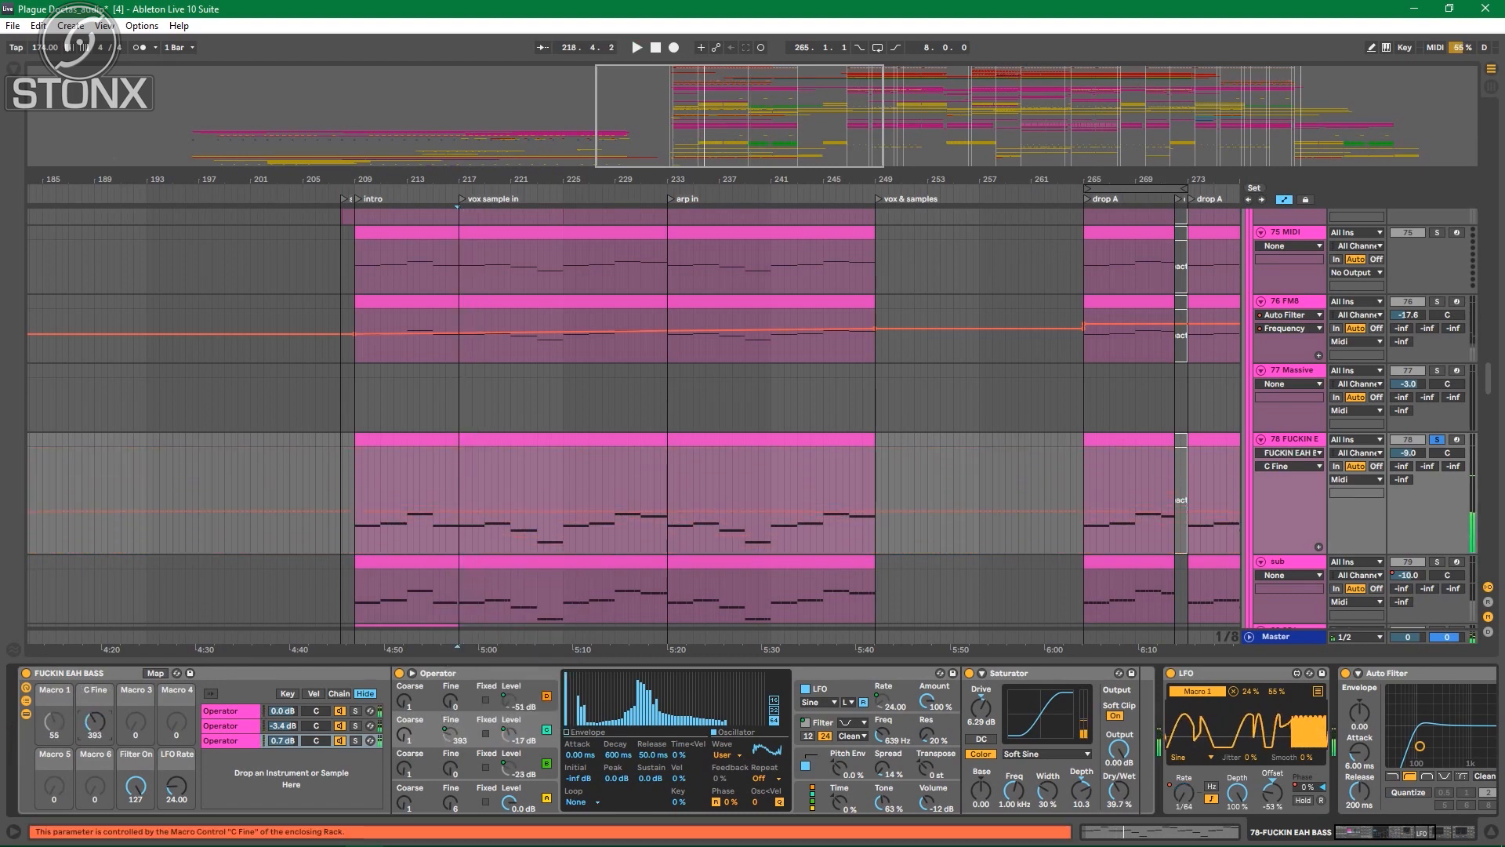
right_click(455, 727)
click(486, 606)
Step: Solo the Midi bass group and play it from just before drop A
scroll(634, 424, down, 1)
drag(863, 181, 485, 153)
scroll(633, 424, down, 3)
click(645, 237)
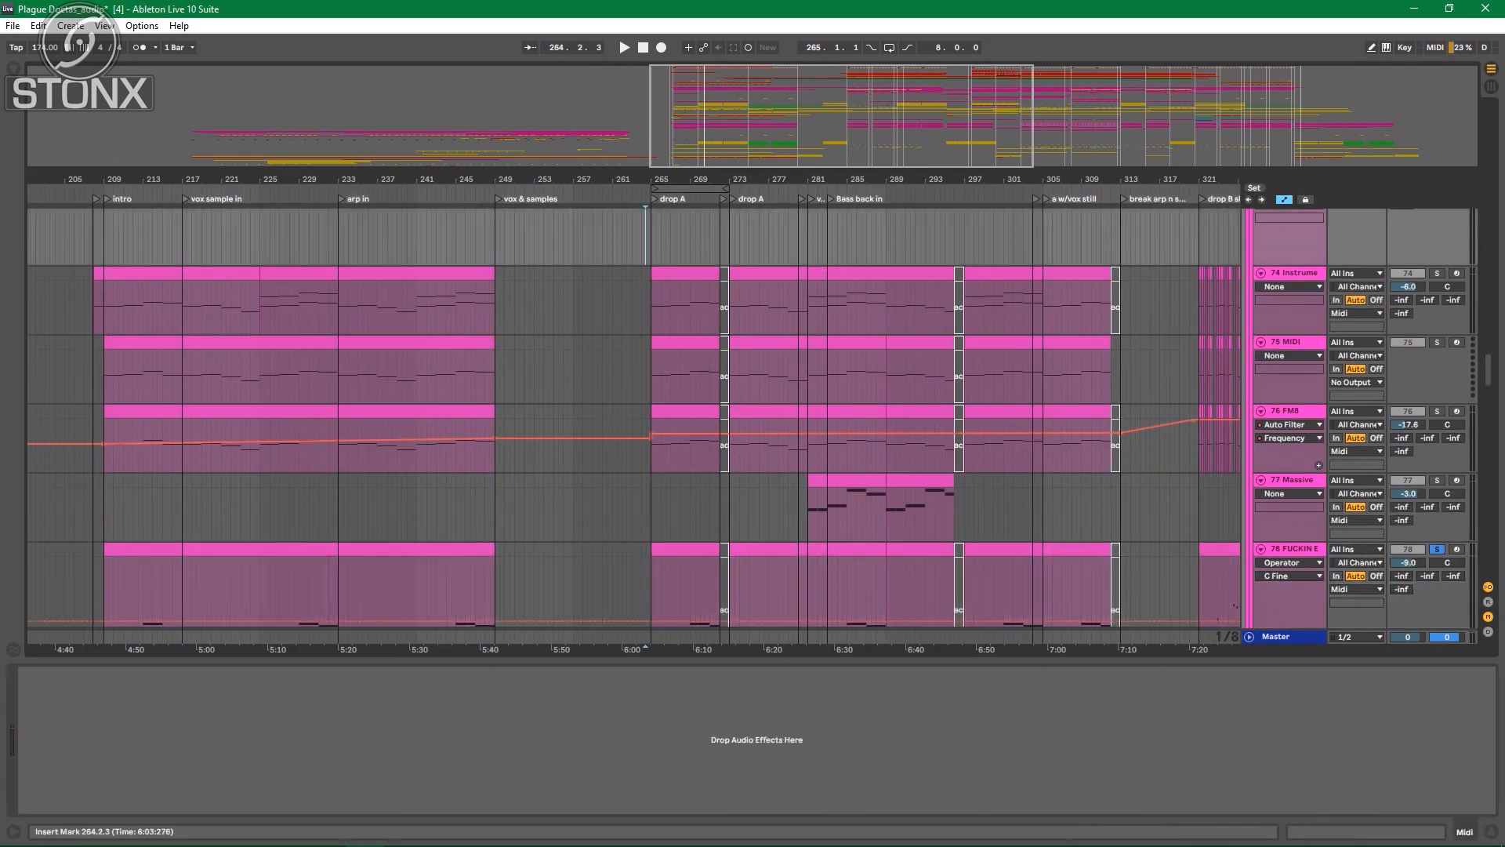
scroll(645, 237, up, 3)
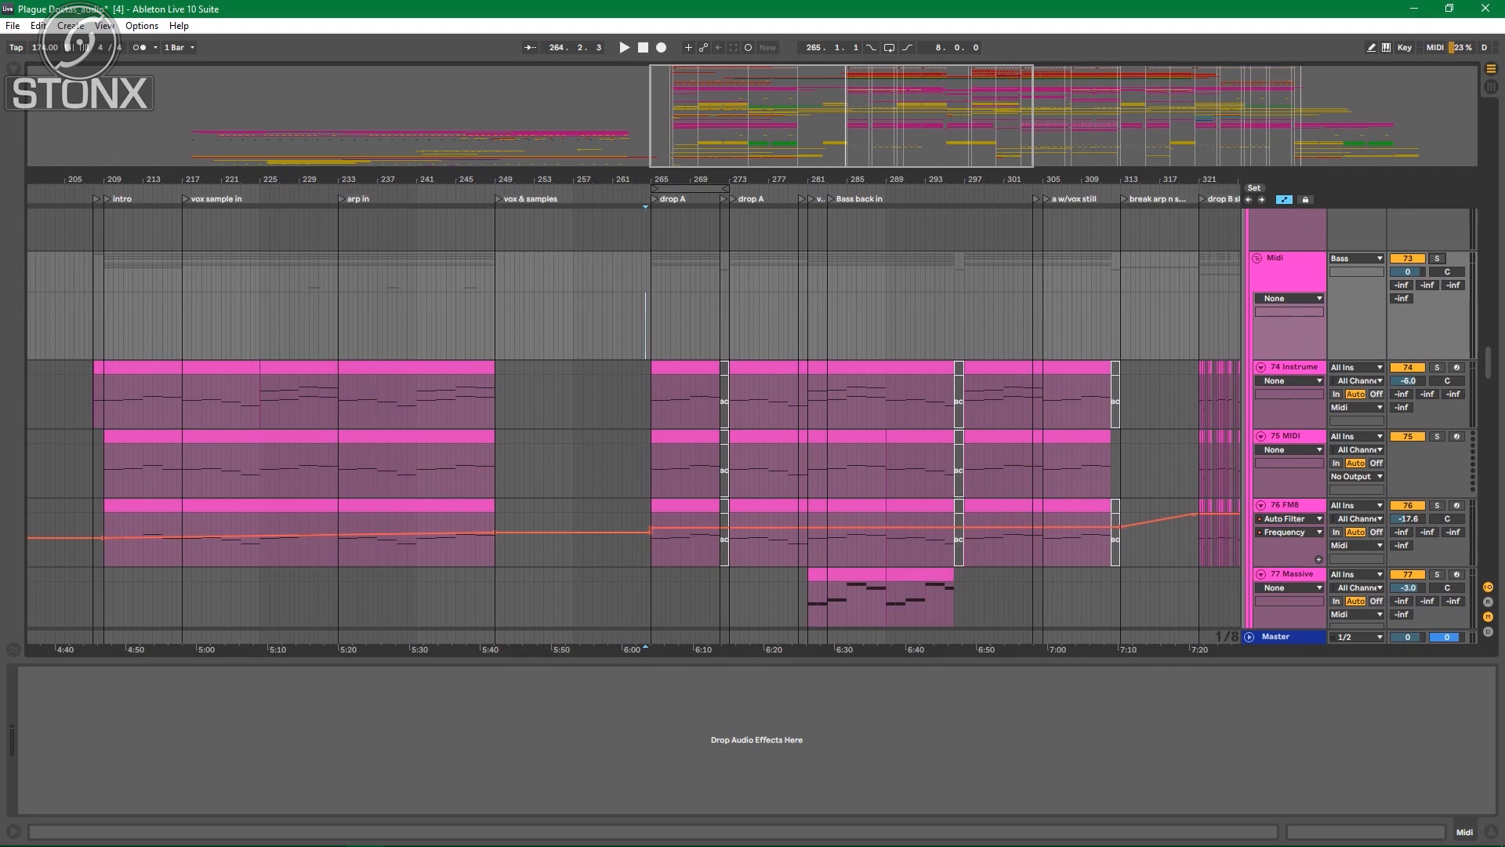
scroll(633, 424, down, 6)
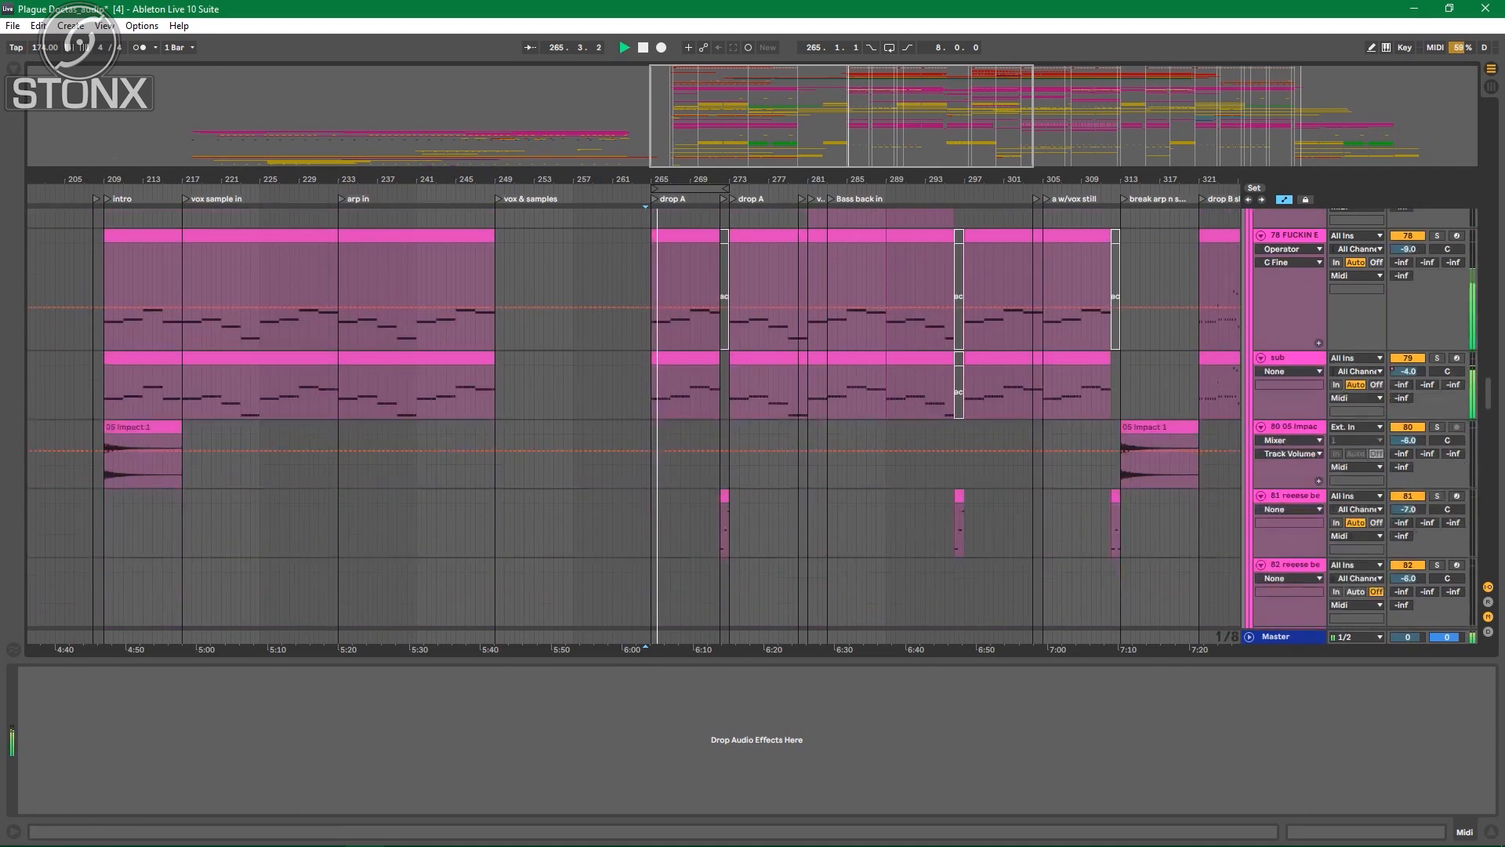
scroll(633, 424, up, 8)
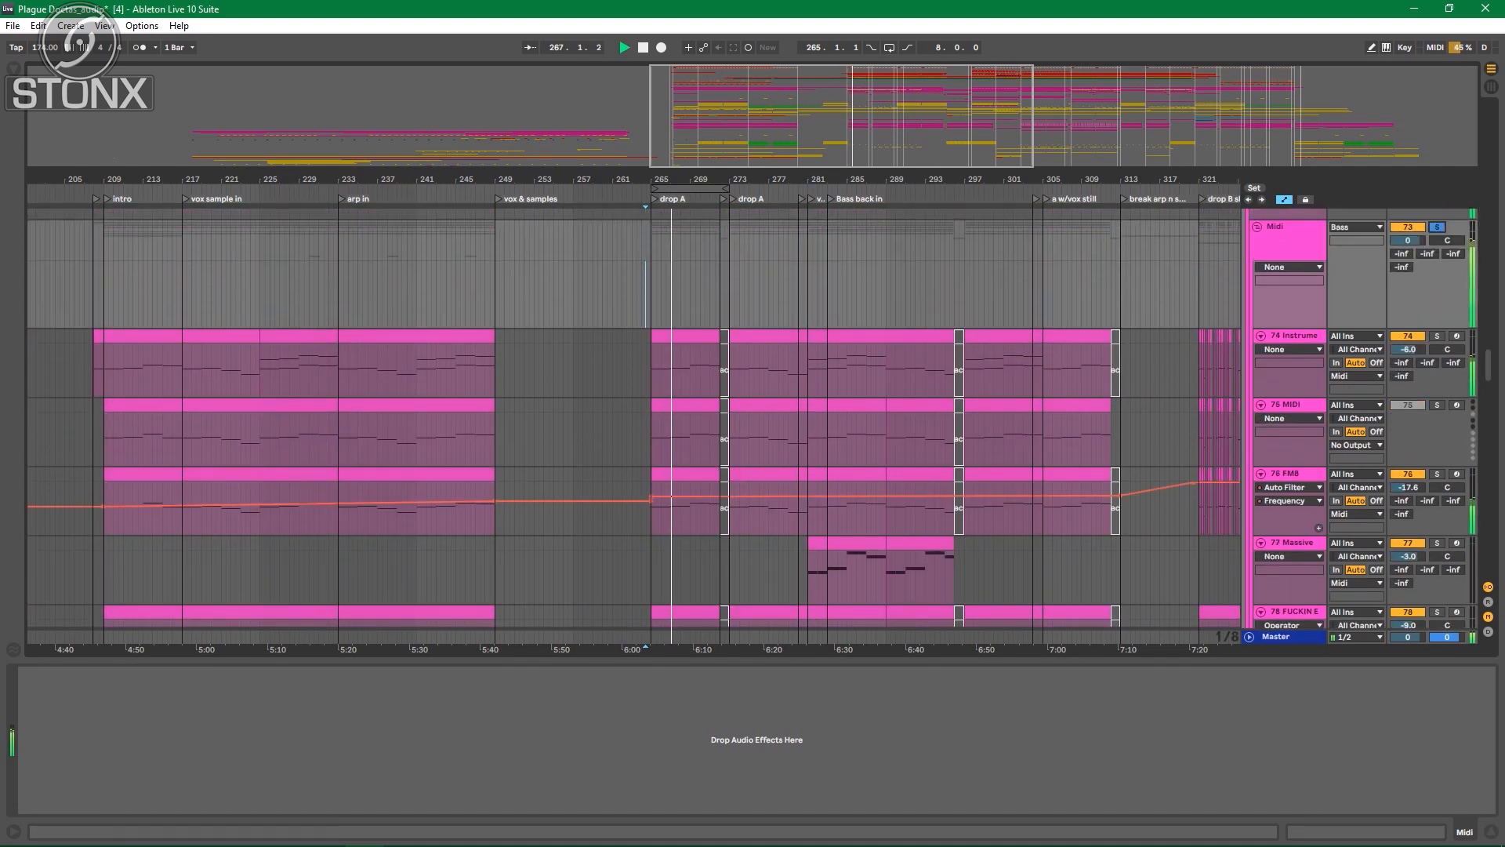
drag(666, 180, 296, 220)
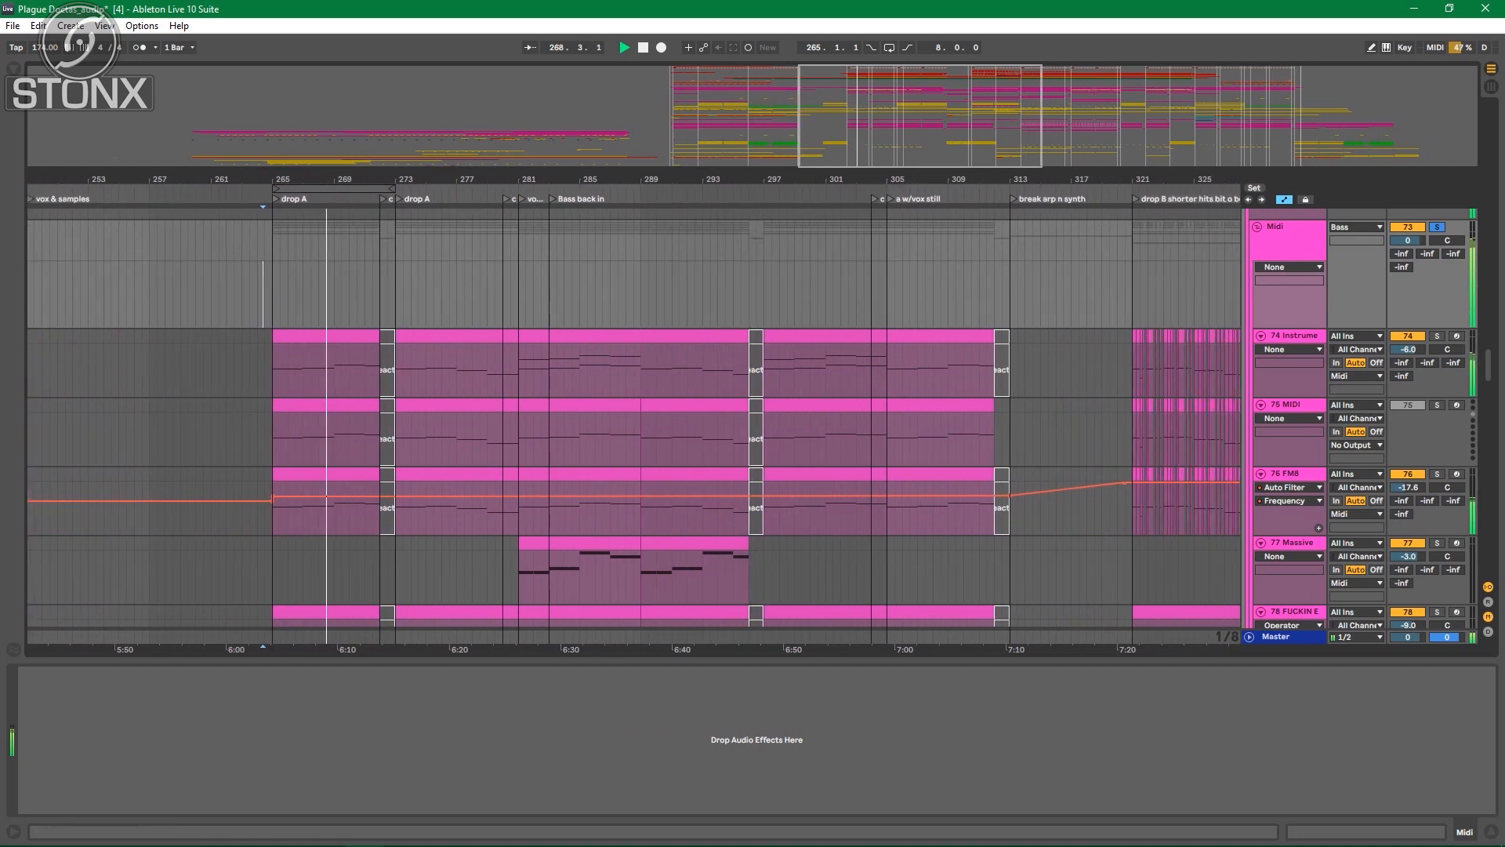
Step: View the device chains of the FM8 track and track 78 while the drop plays
scroll(634, 423, down, 2)
click(1287, 411)
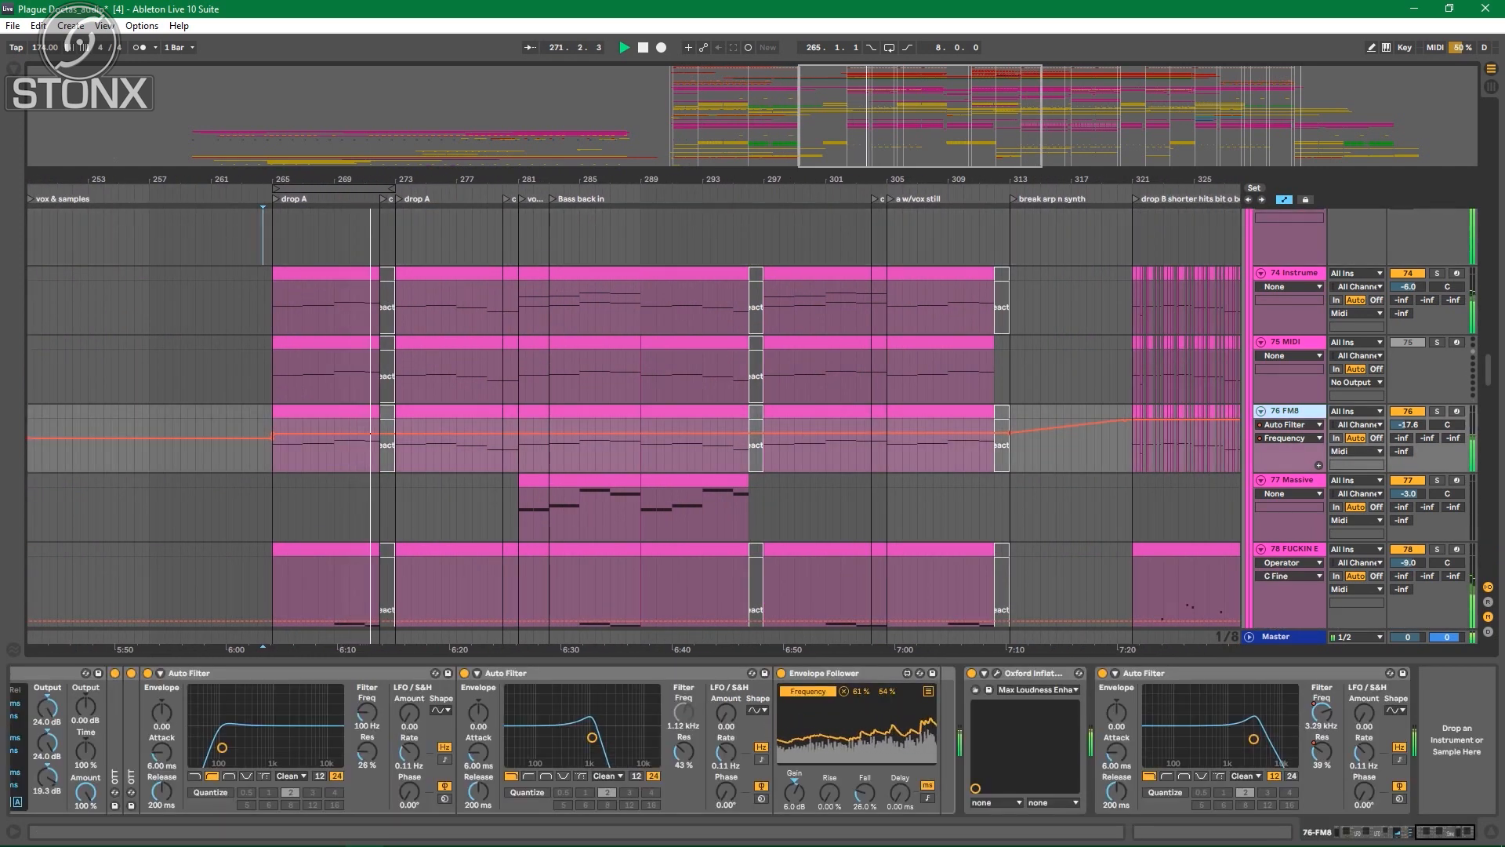
click(1292, 548)
scroll(633, 424, up, 8)
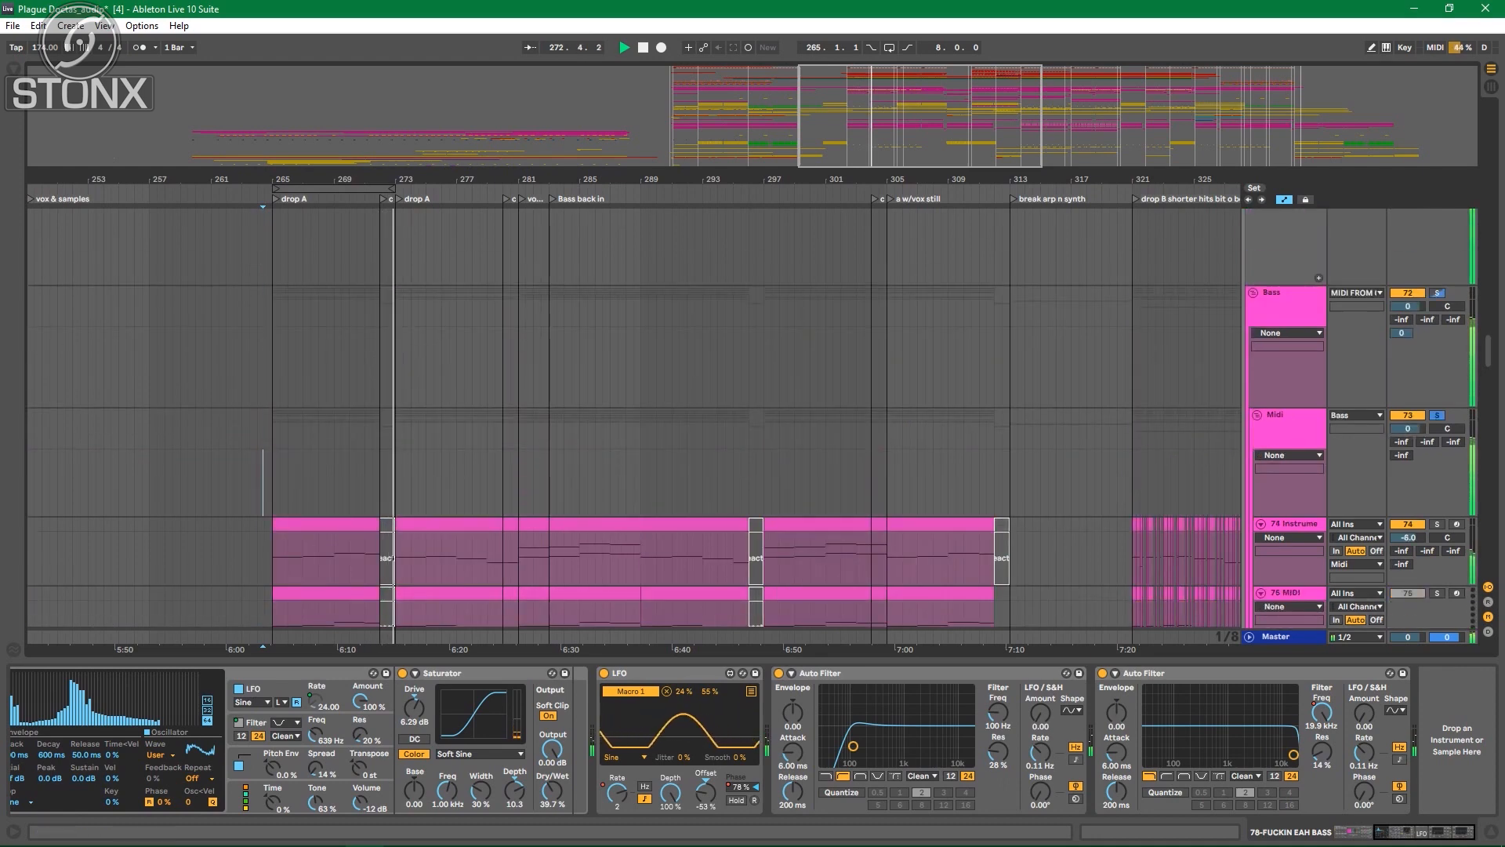
Step: Stop playback and select track 81, the reese bass, to show its devices
scroll(634, 423, down, 13)
scroll(634, 423, down, 9)
key(space)
click(1293, 370)
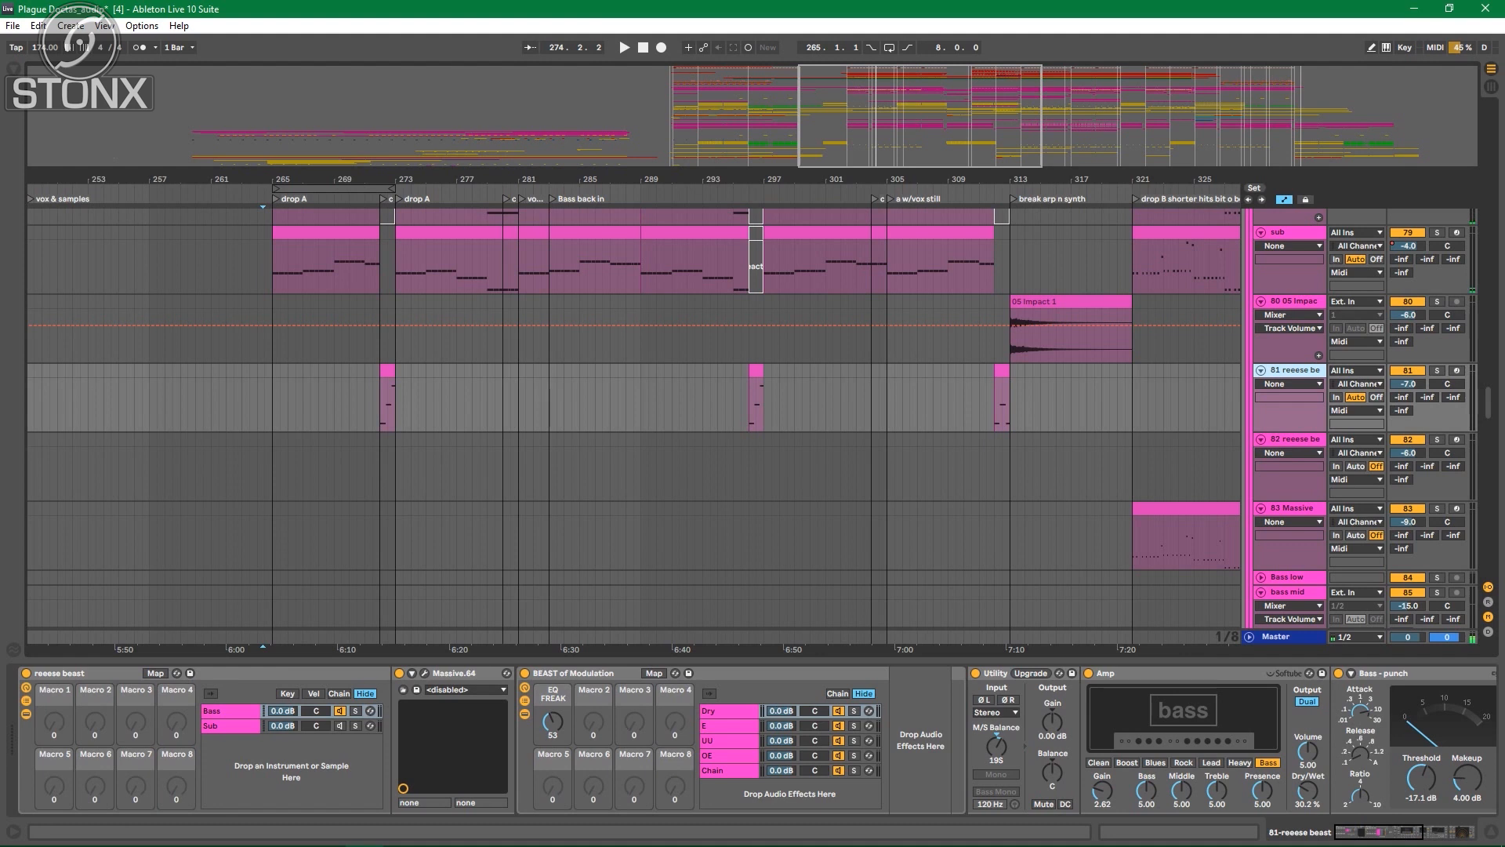
Step: Play the reese bass on track 81 from just before the cut between the first two drop A sections
click(229, 711)
click(381, 404)
key(space)
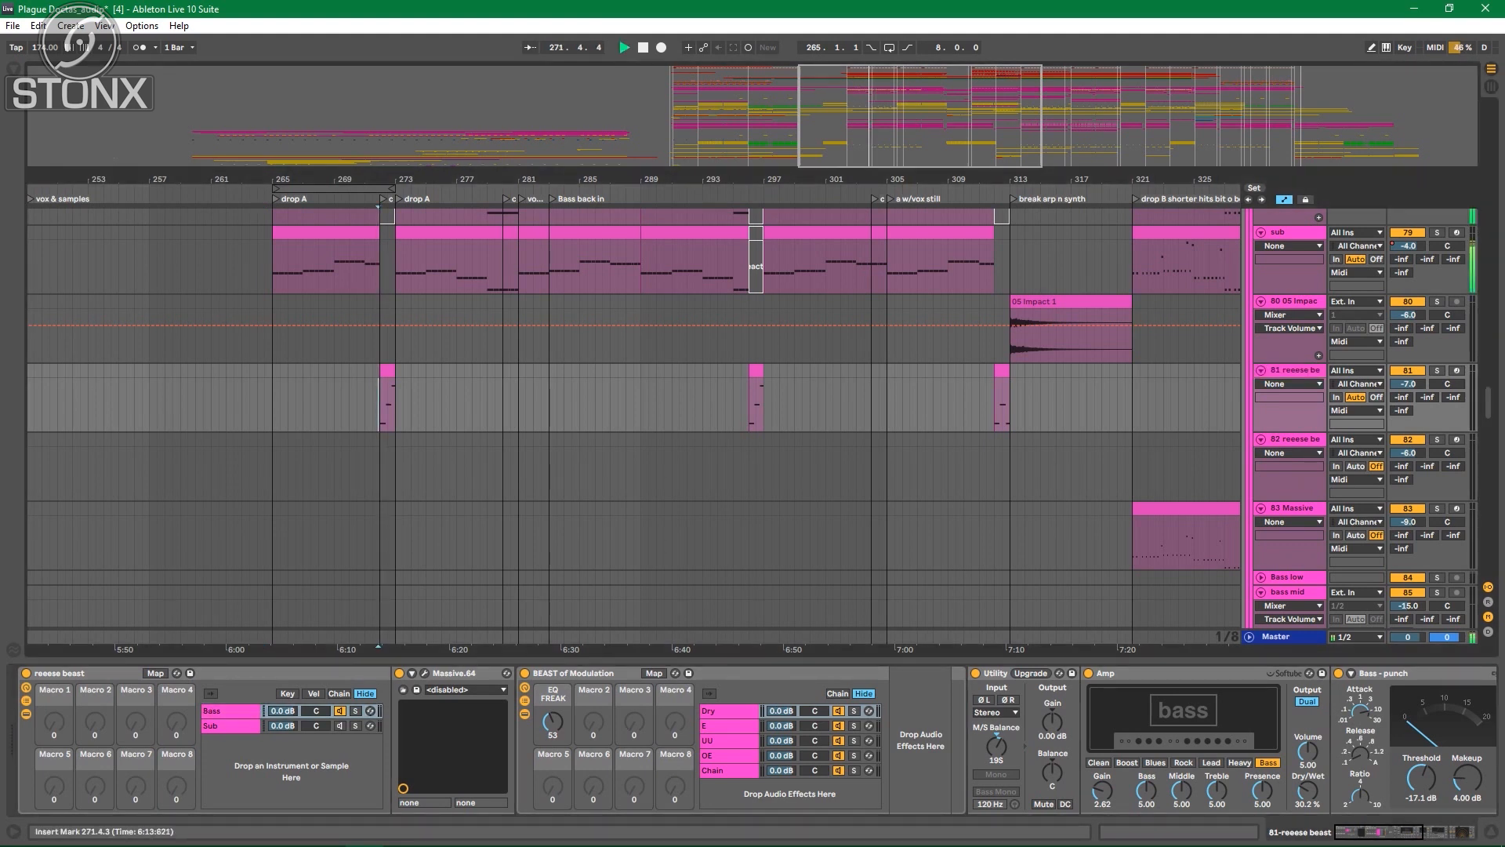
Step: Open the first reese bass clip on track 81, play it, and show its Pitch Bend envelope
click(388, 370)
double_click(387, 370)
key(space)
key(space)
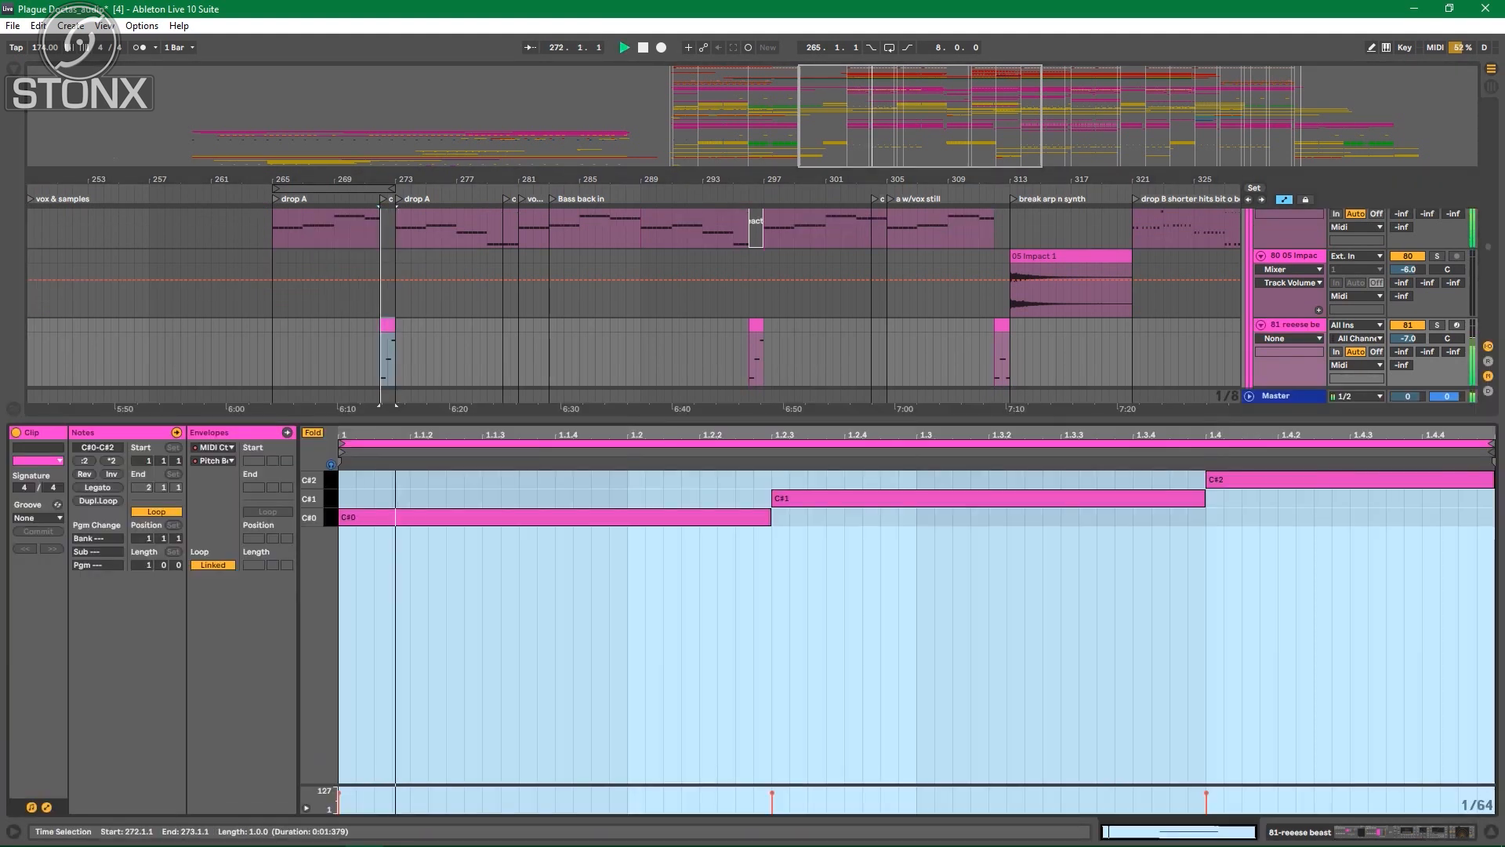
key(space)
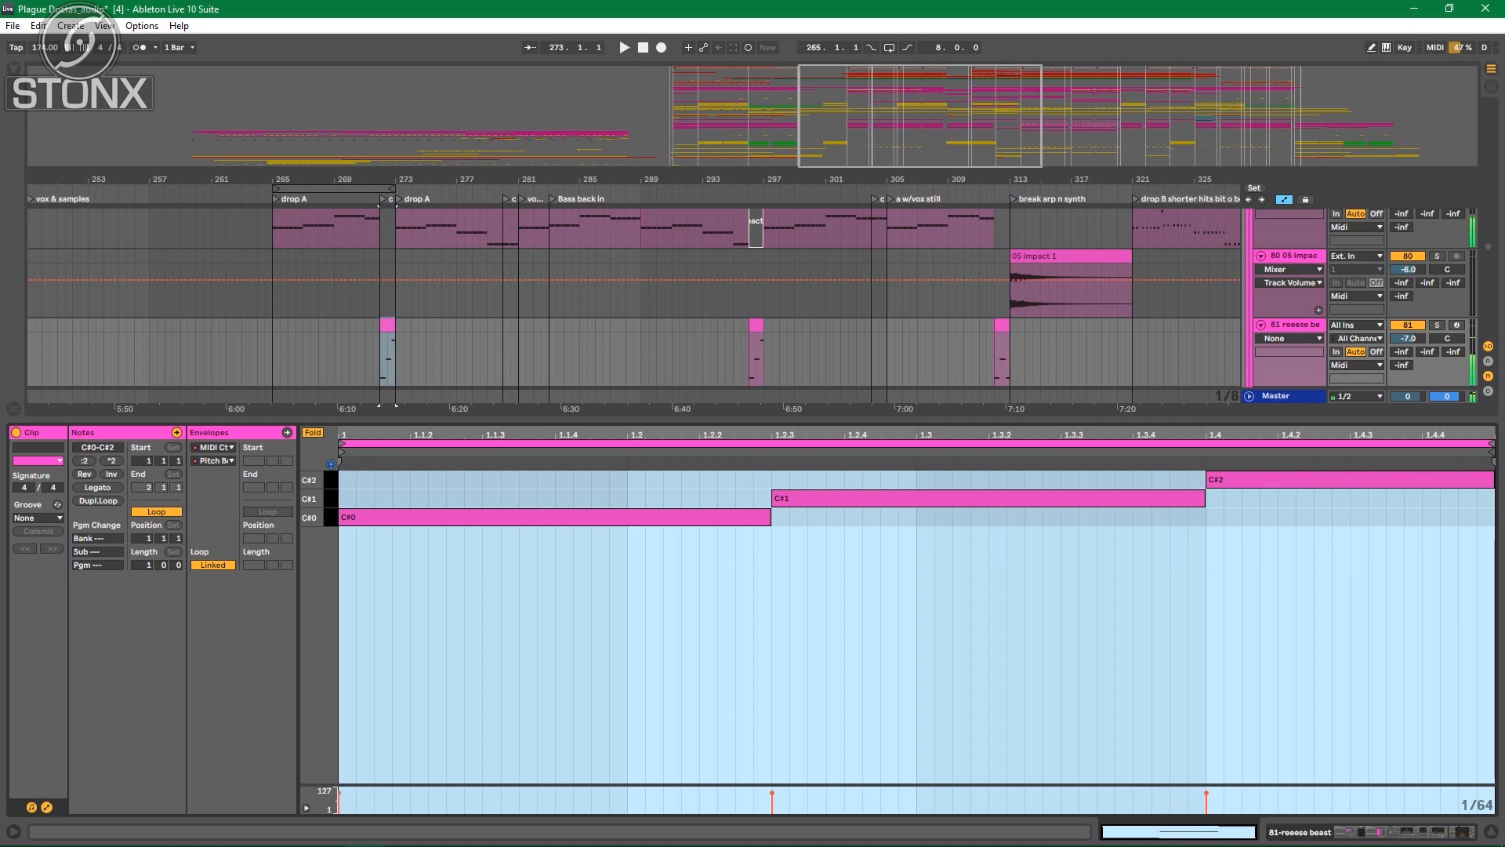
click(287, 433)
key(space)
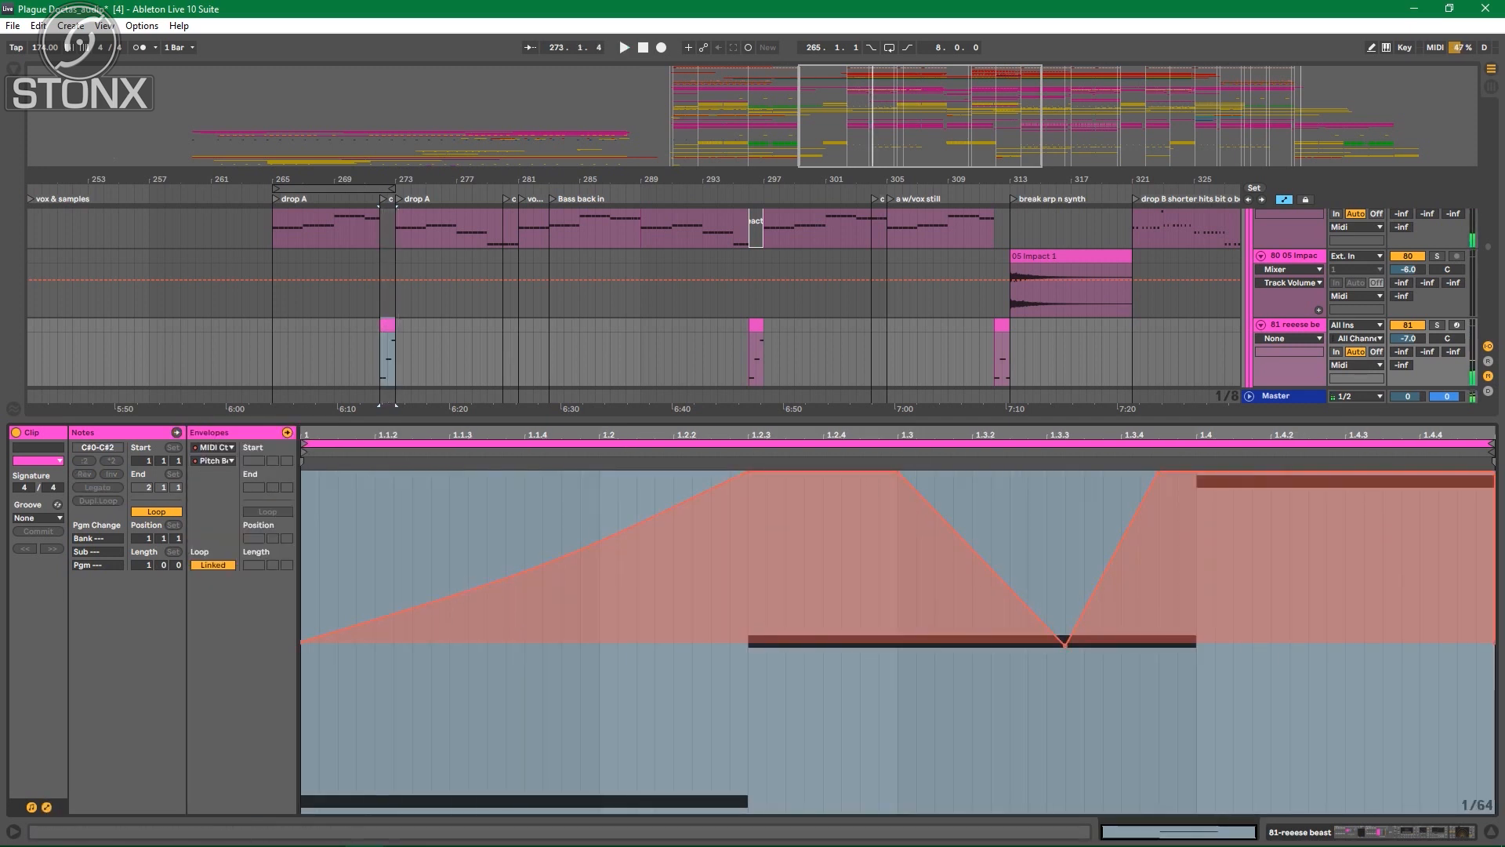
Step: Close the clip editor and play the other two reese bass clips, before bars 297 and 313
click(1491, 832)
click(750, 356)
key(space)
key(space)
click(993, 358)
key(space)
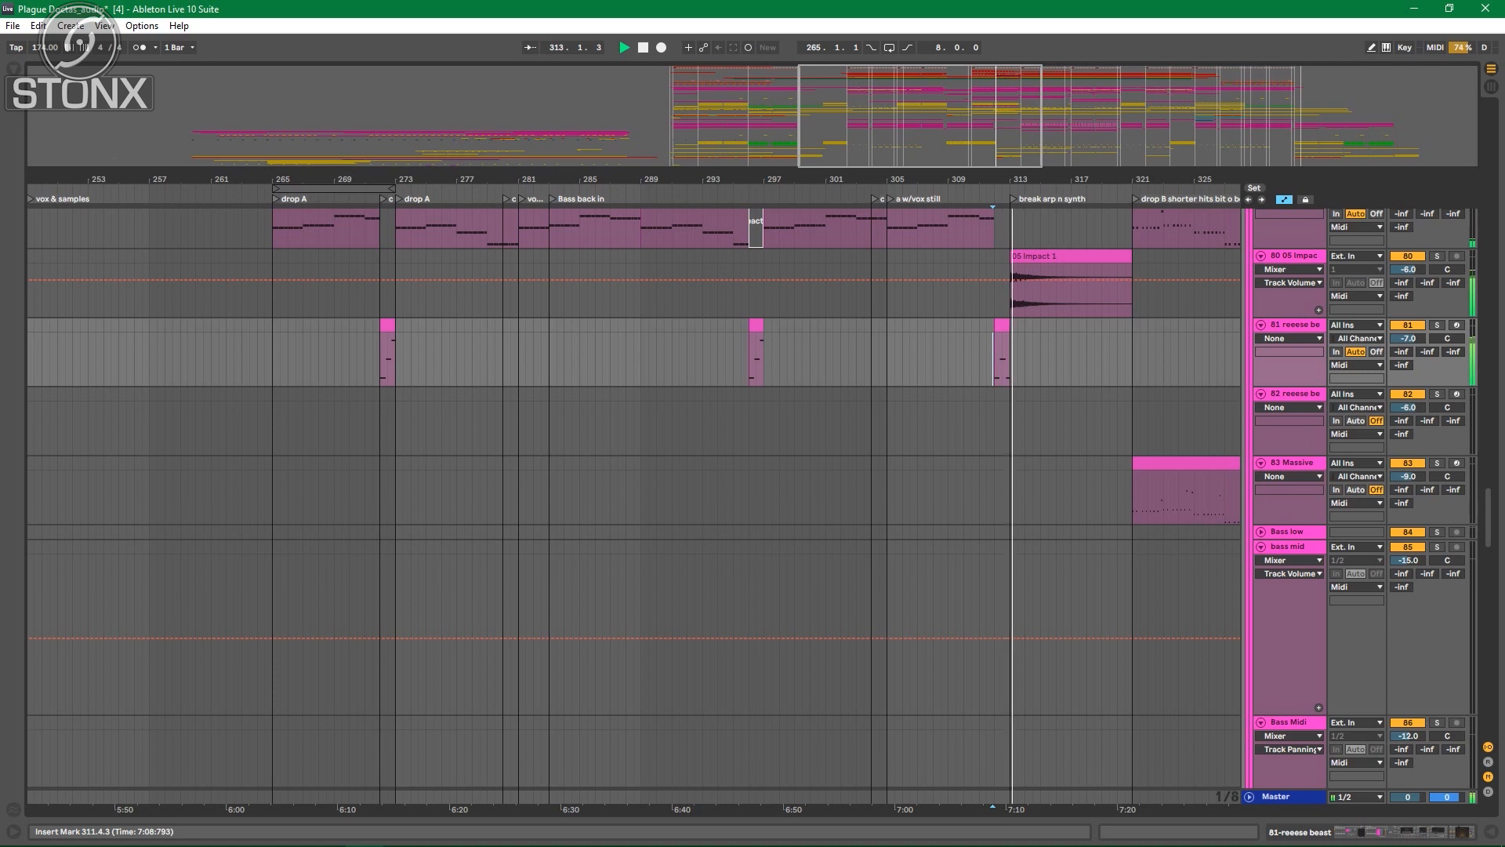
Step: Solo track 83 Massive and play it from just before the drop B section
key(minus)
key(minus)
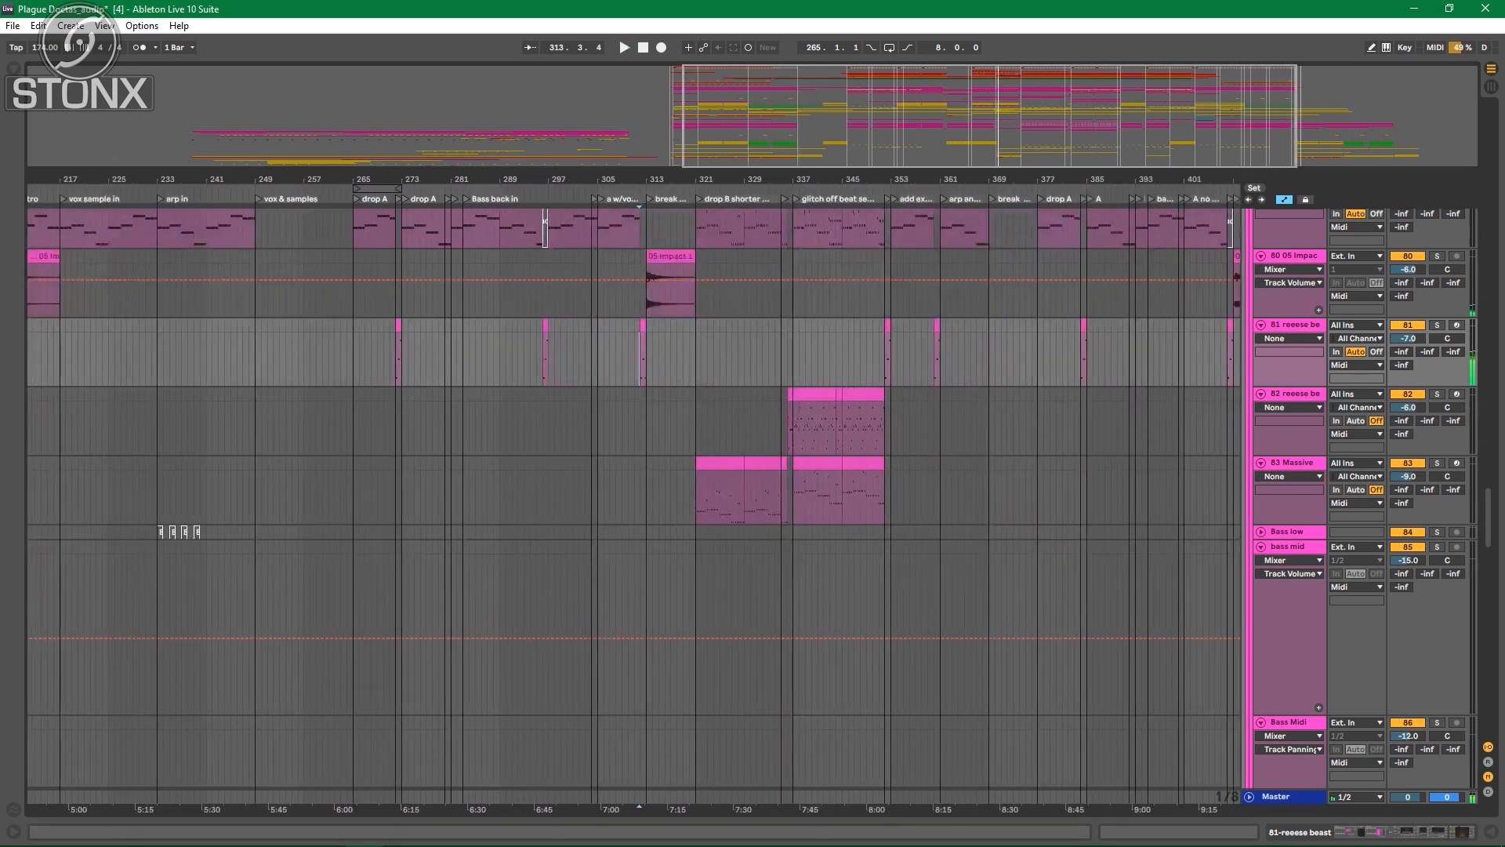
scroll(634, 497, down, 1)
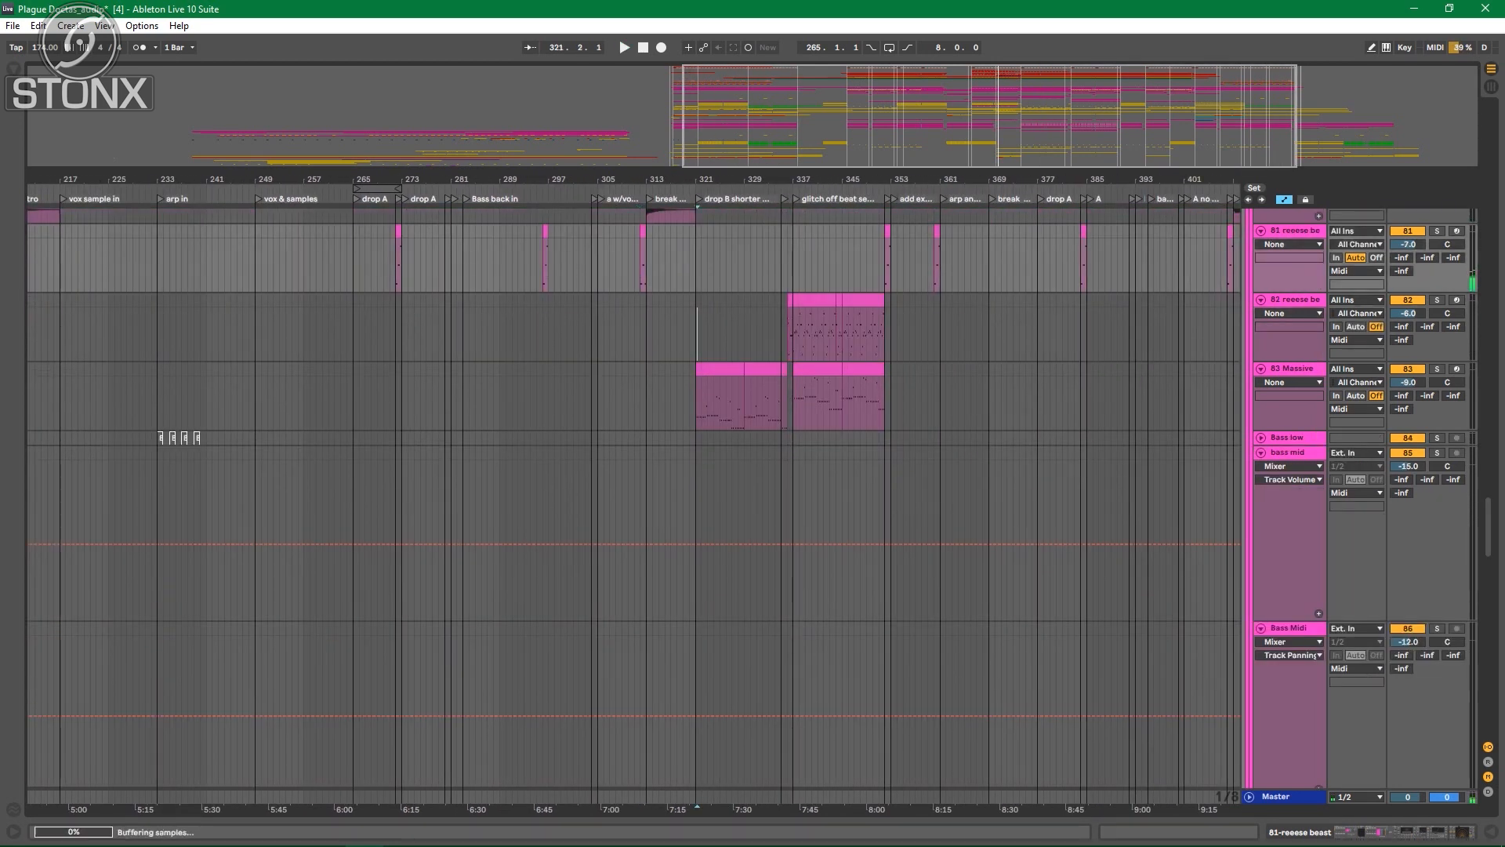
click(691, 333)
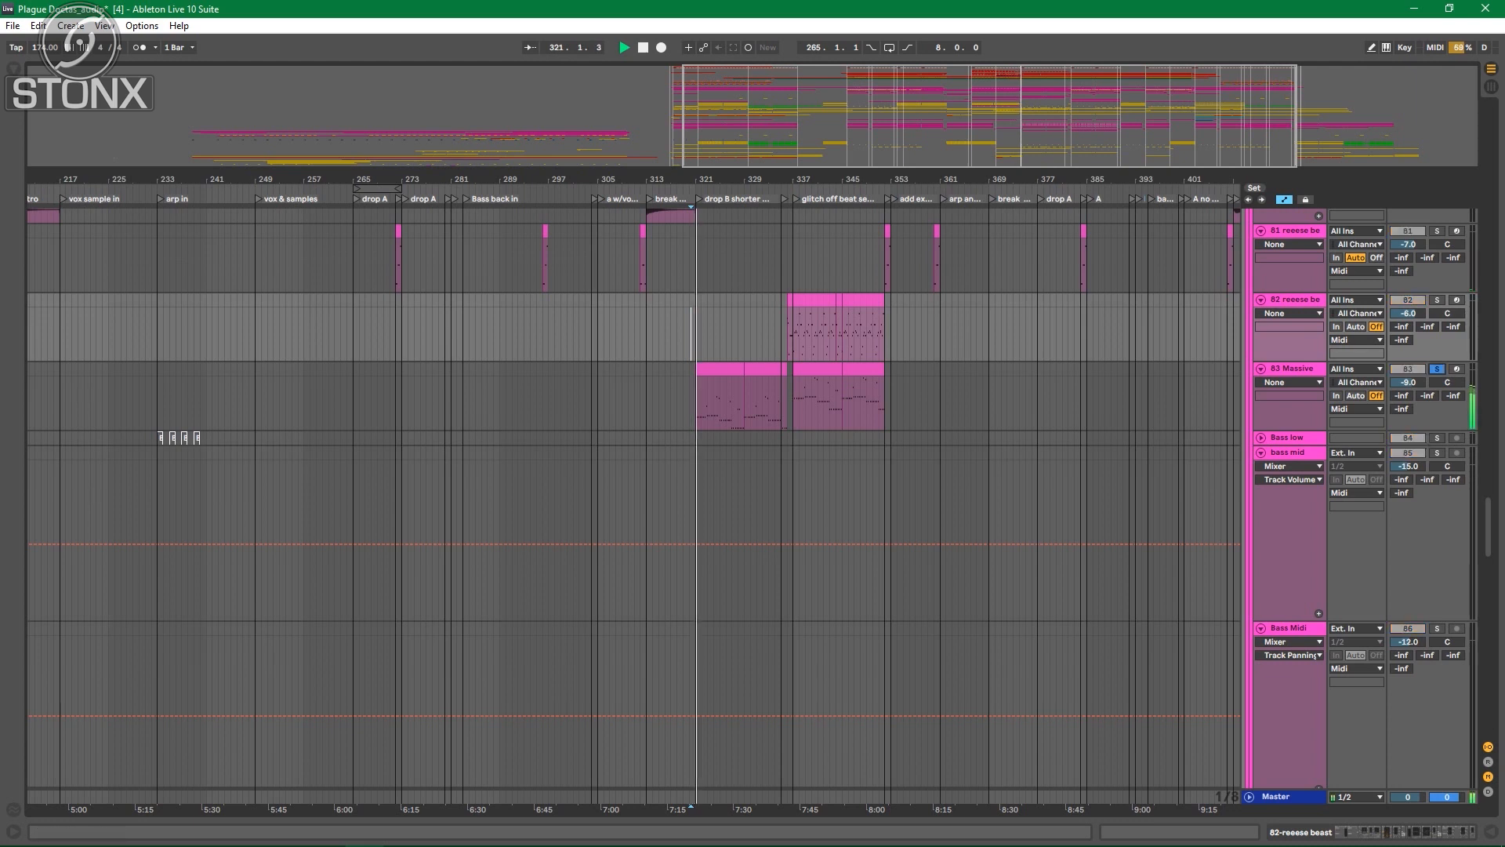
drag(743, 180, 611, 271)
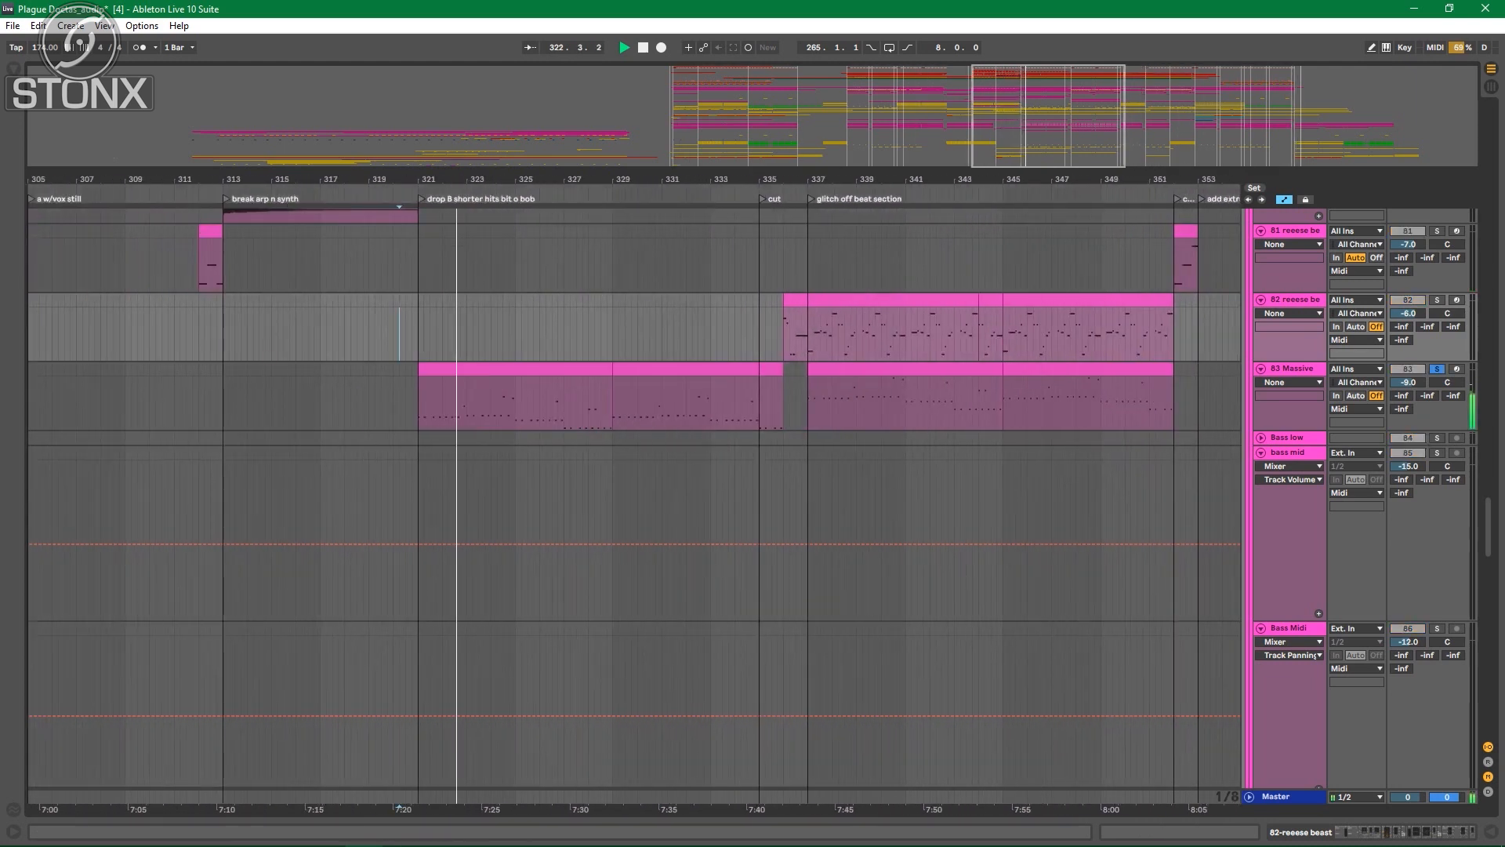
Step: Show track 83's Massive synth interface while the drop plays, and hide it again
double_click(1292, 369)
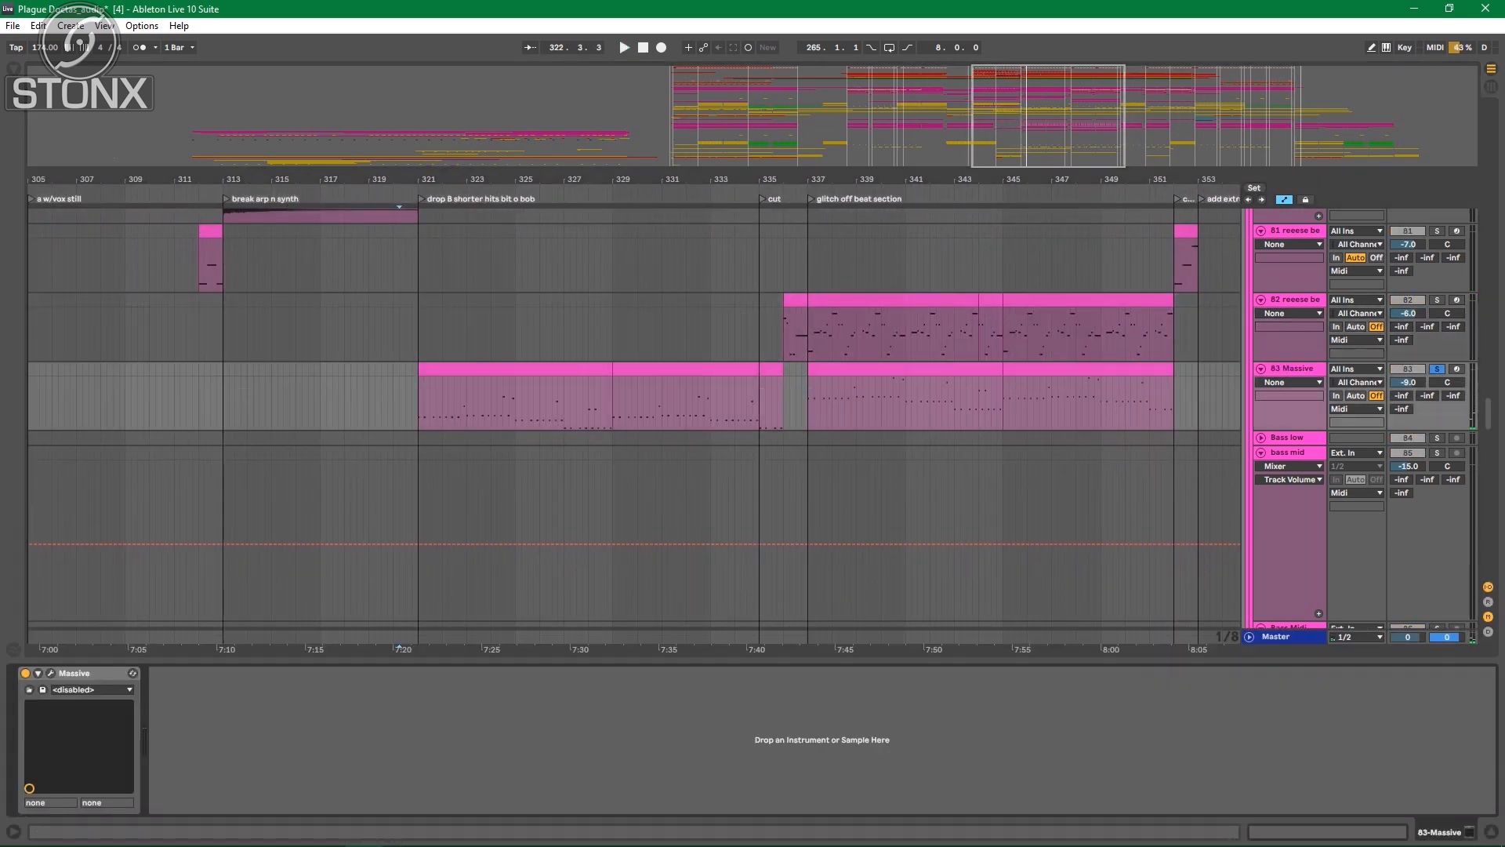
click(50, 674)
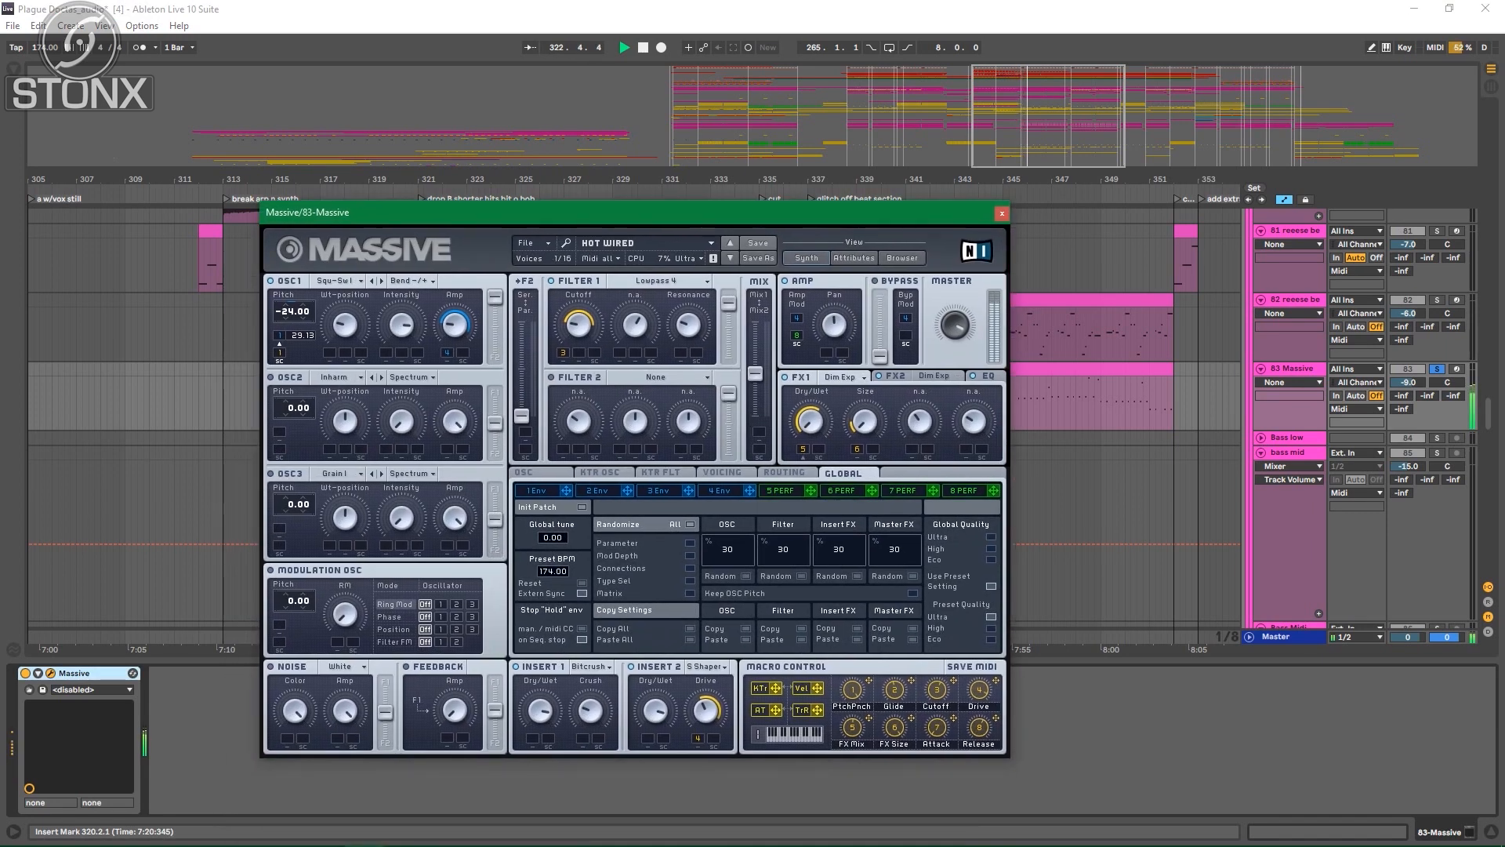
key(ctrl+alt+p)
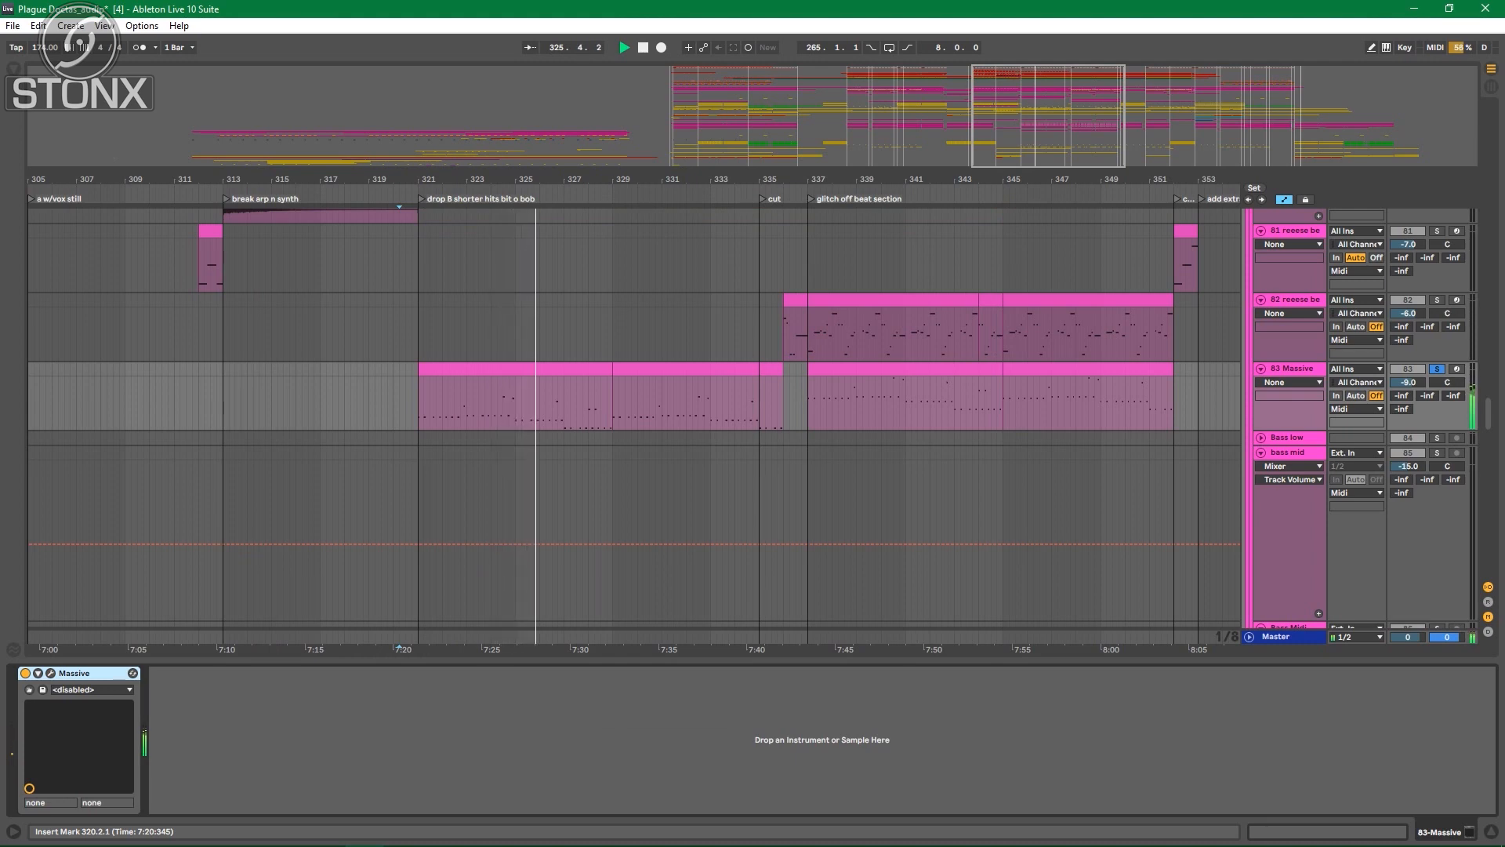
Step: Glance through the tracks below the bass group, stop playback and unsolo track 83 Massive
scroll(635, 423, down, 15)
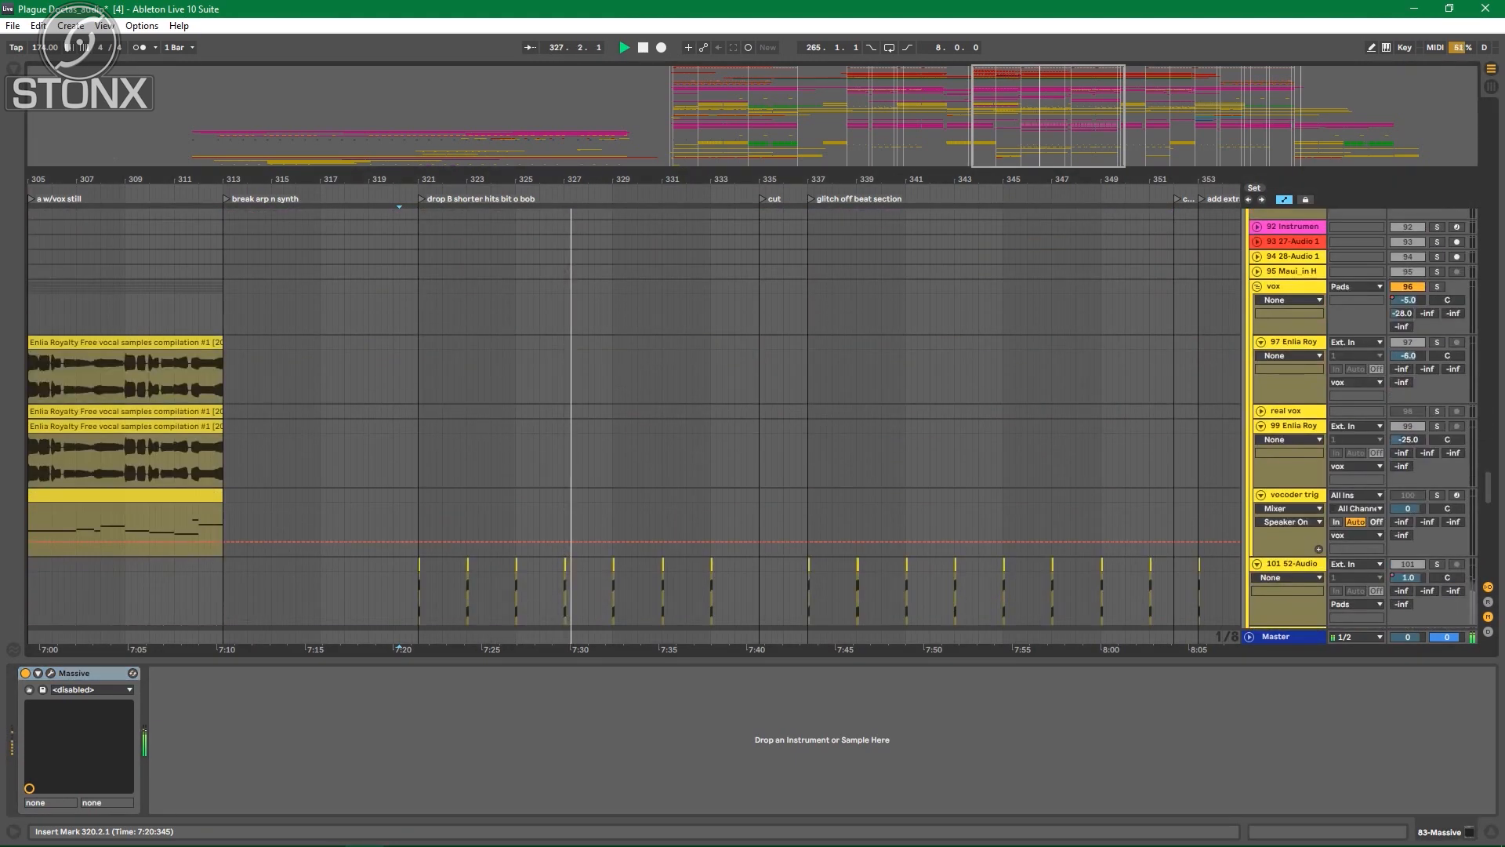
scroll(635, 424, up, 15)
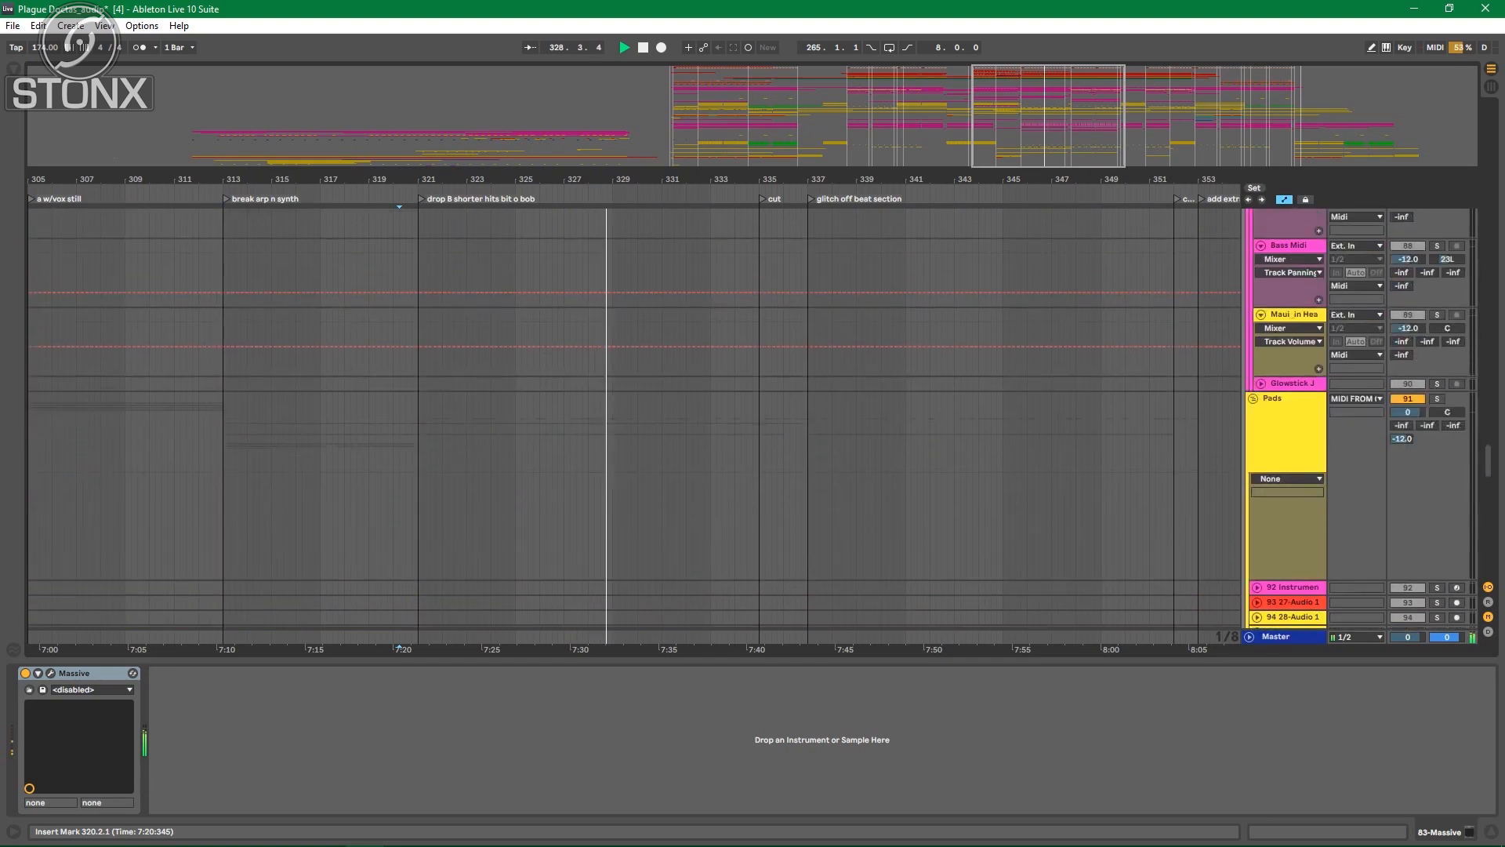
scroll(635, 424, up, 10)
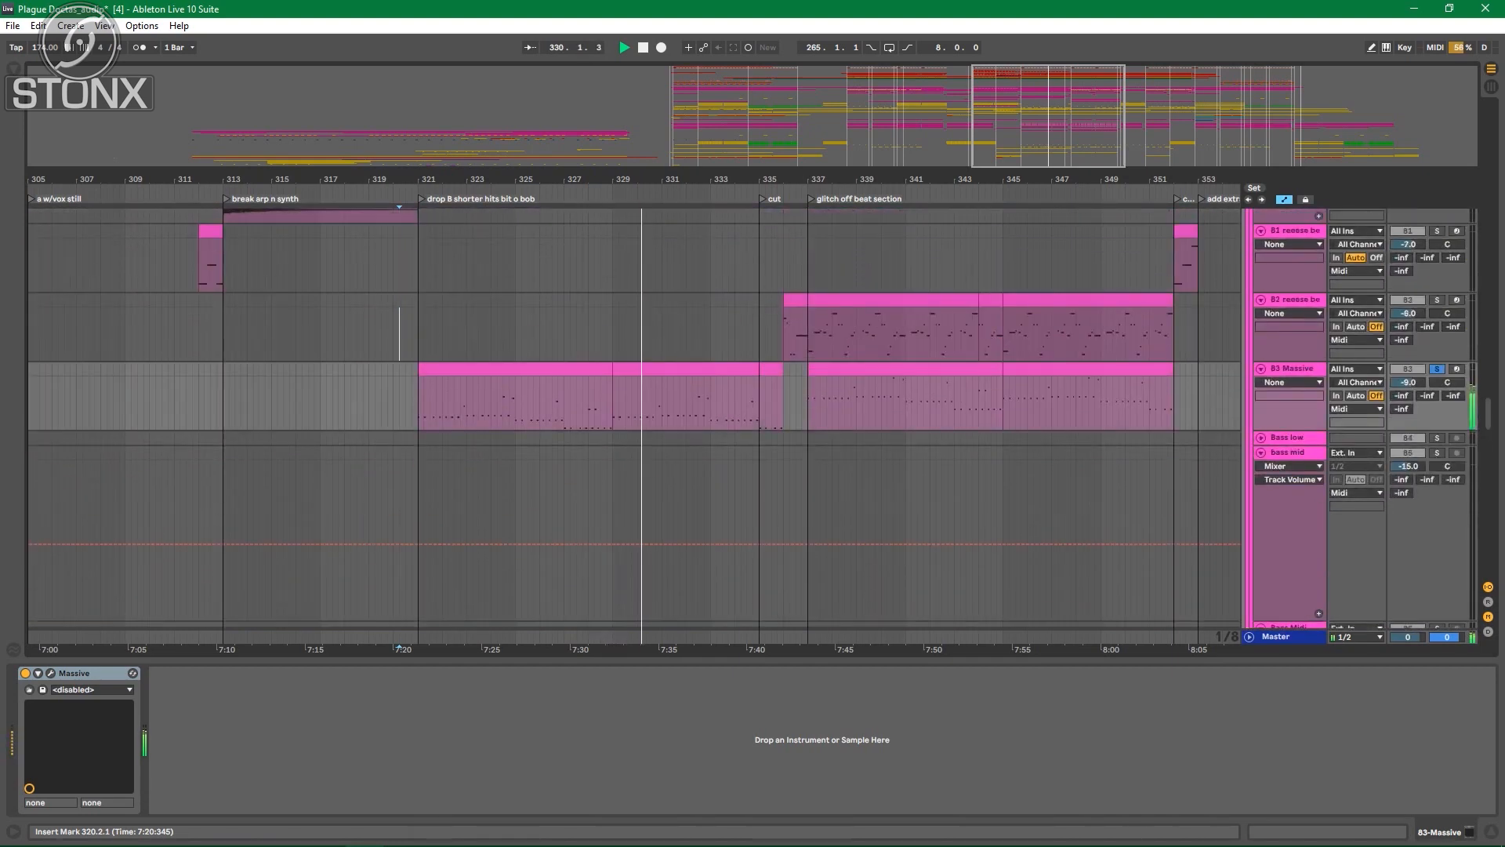
key(space)
click(1437, 368)
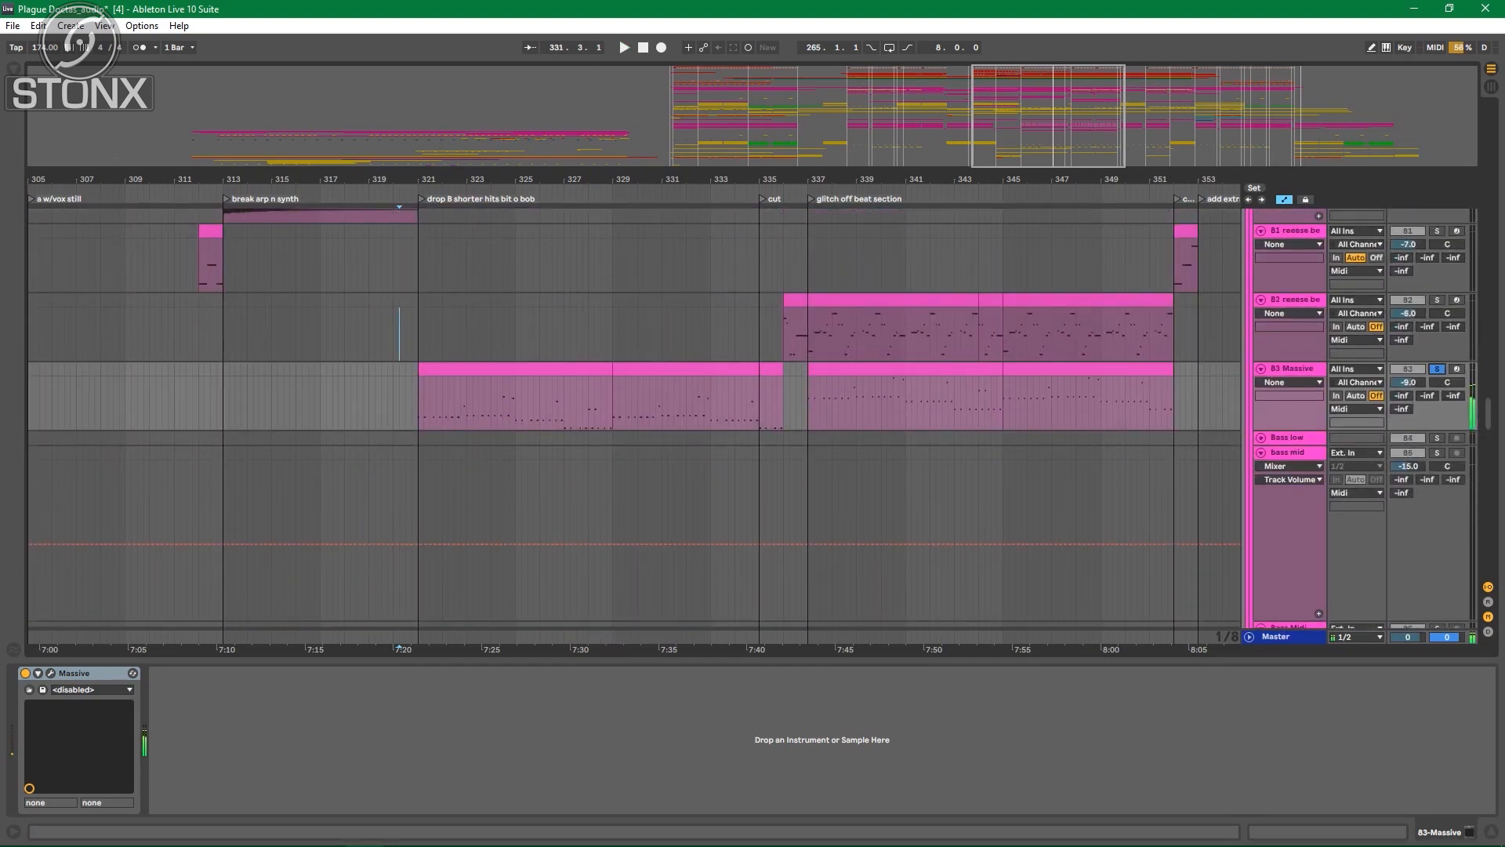
Step: Switch off the MIDI FROM OLD PROJECT group and fold it
scroll(635, 367, up, 10)
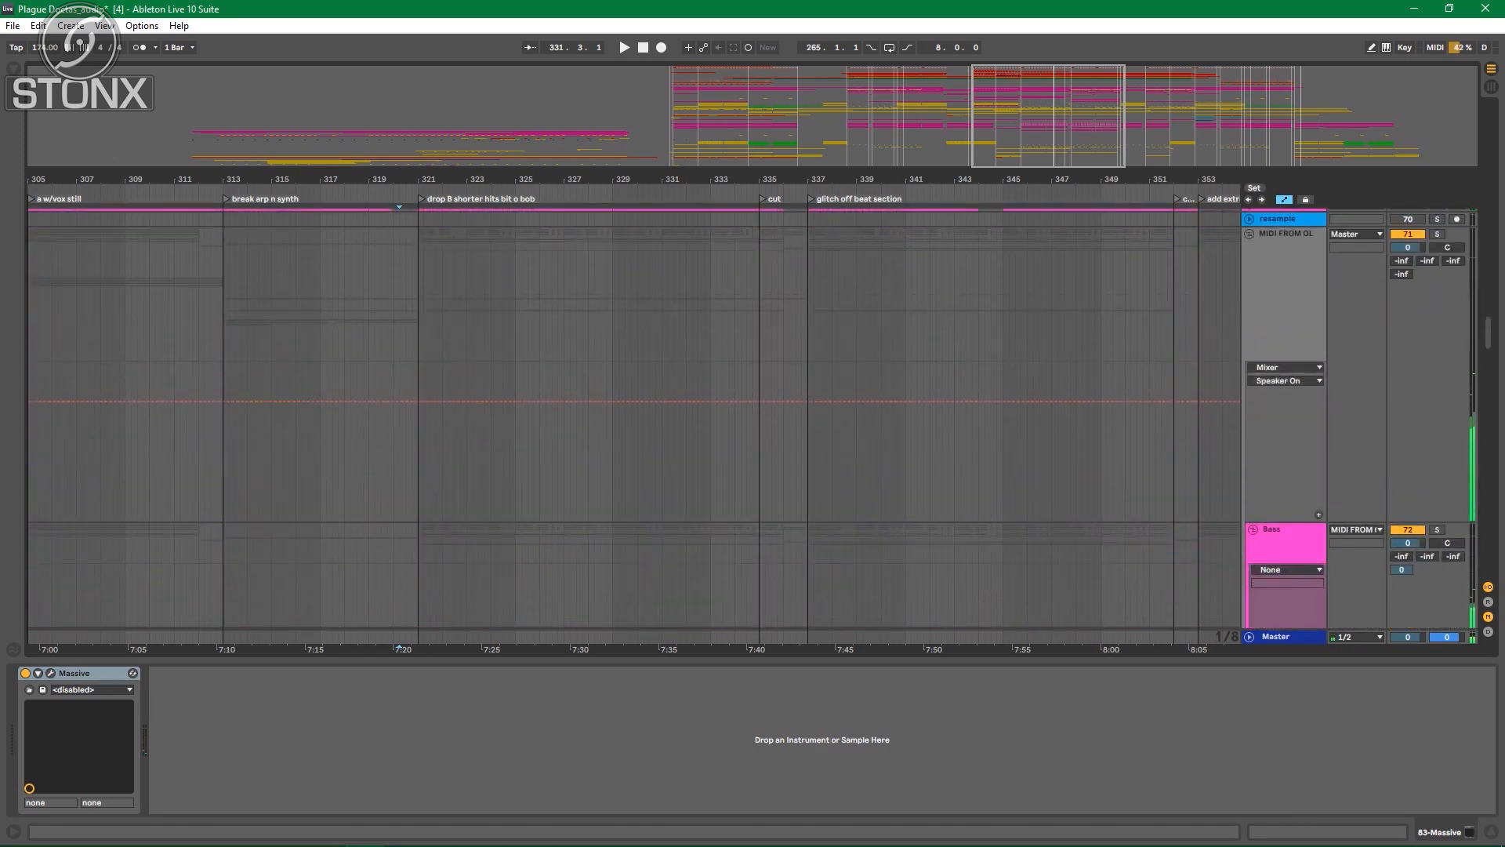
click(1408, 234)
click(1249, 234)
Step: Go to the frozen bass tracks, solo the chopped yellow bass on track 31, and play it from just before drop A
scroll(753, 417, up, 15)
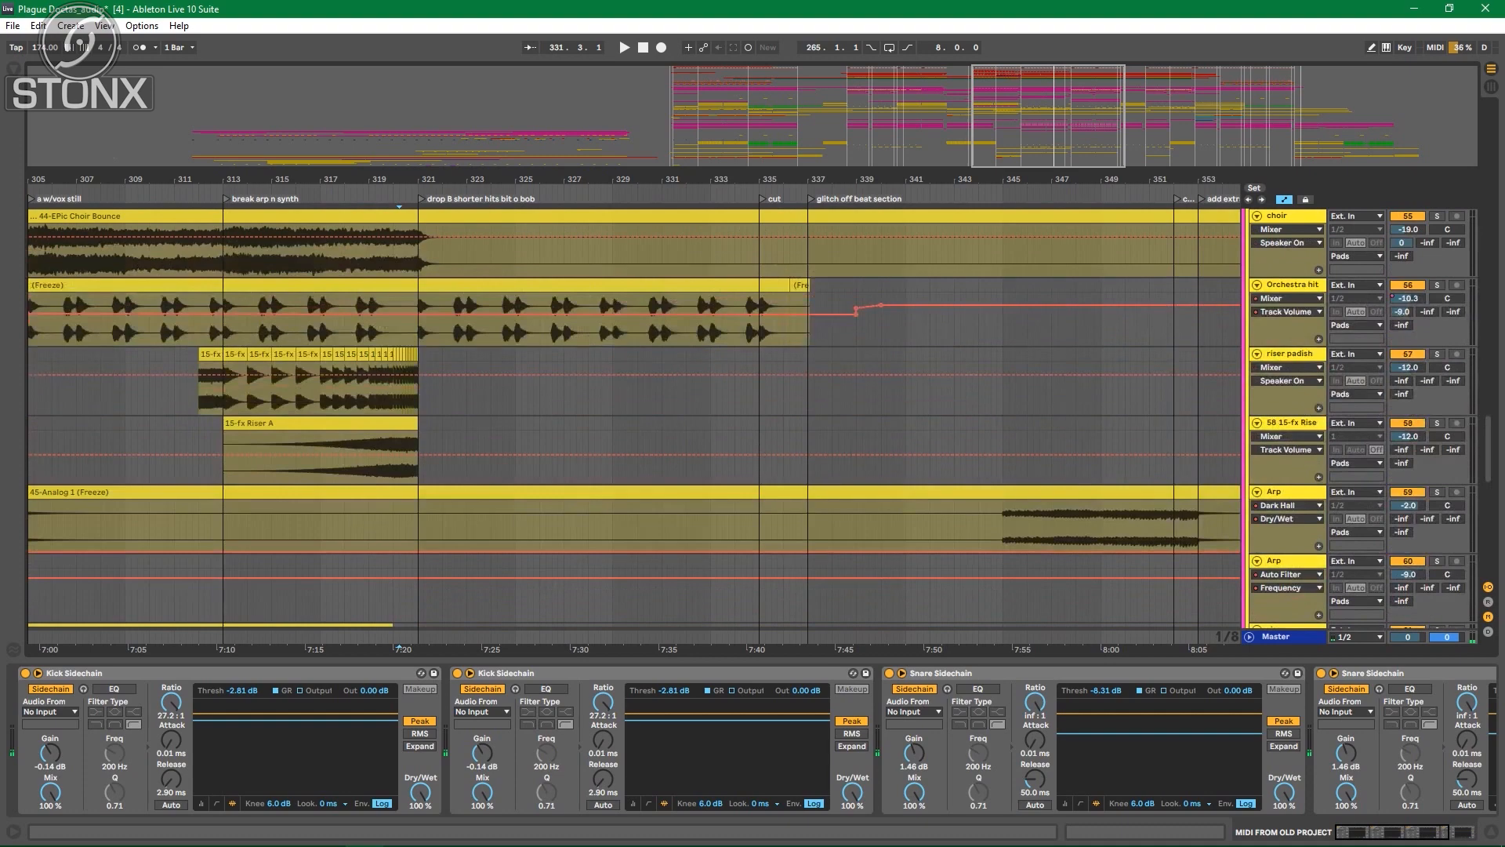
scroll(635, 417, down, 15)
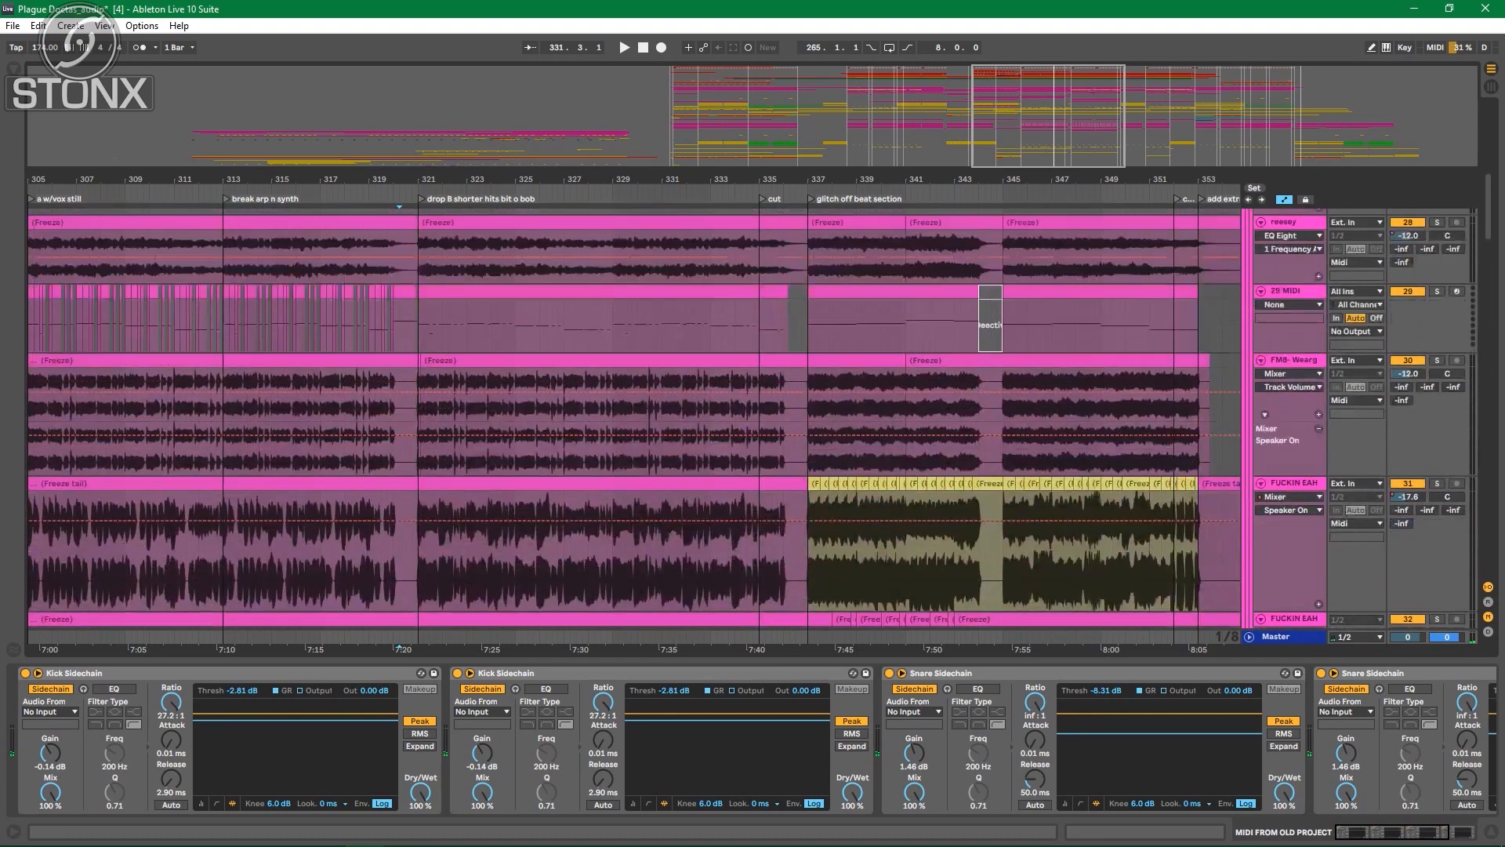
scroll(633, 417, down, 3)
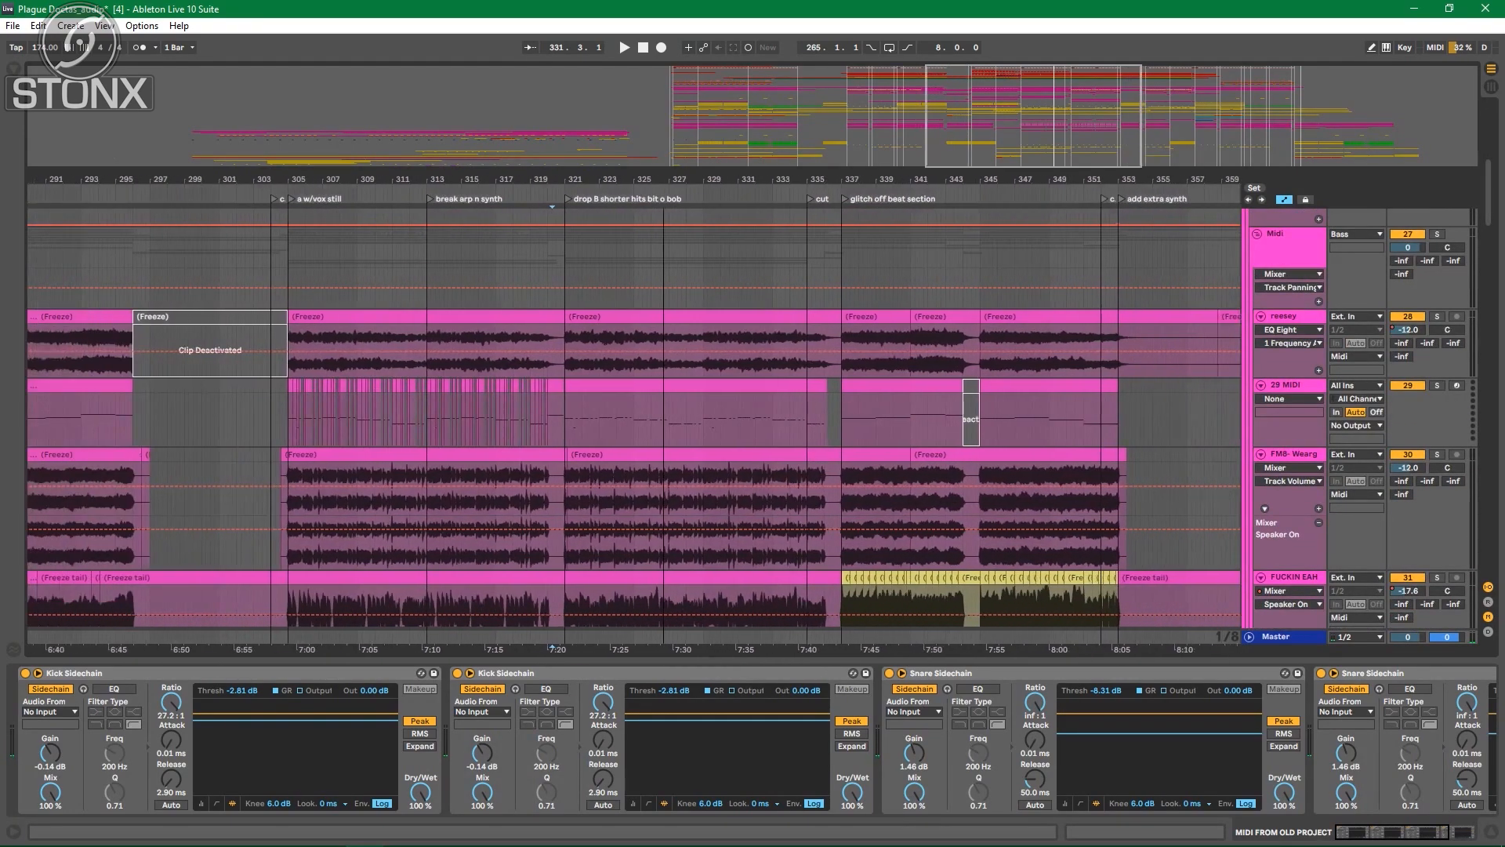
scroll(634, 417, left, 10)
drag(634, 180, 748, 192)
scroll(633, 417, down, 3)
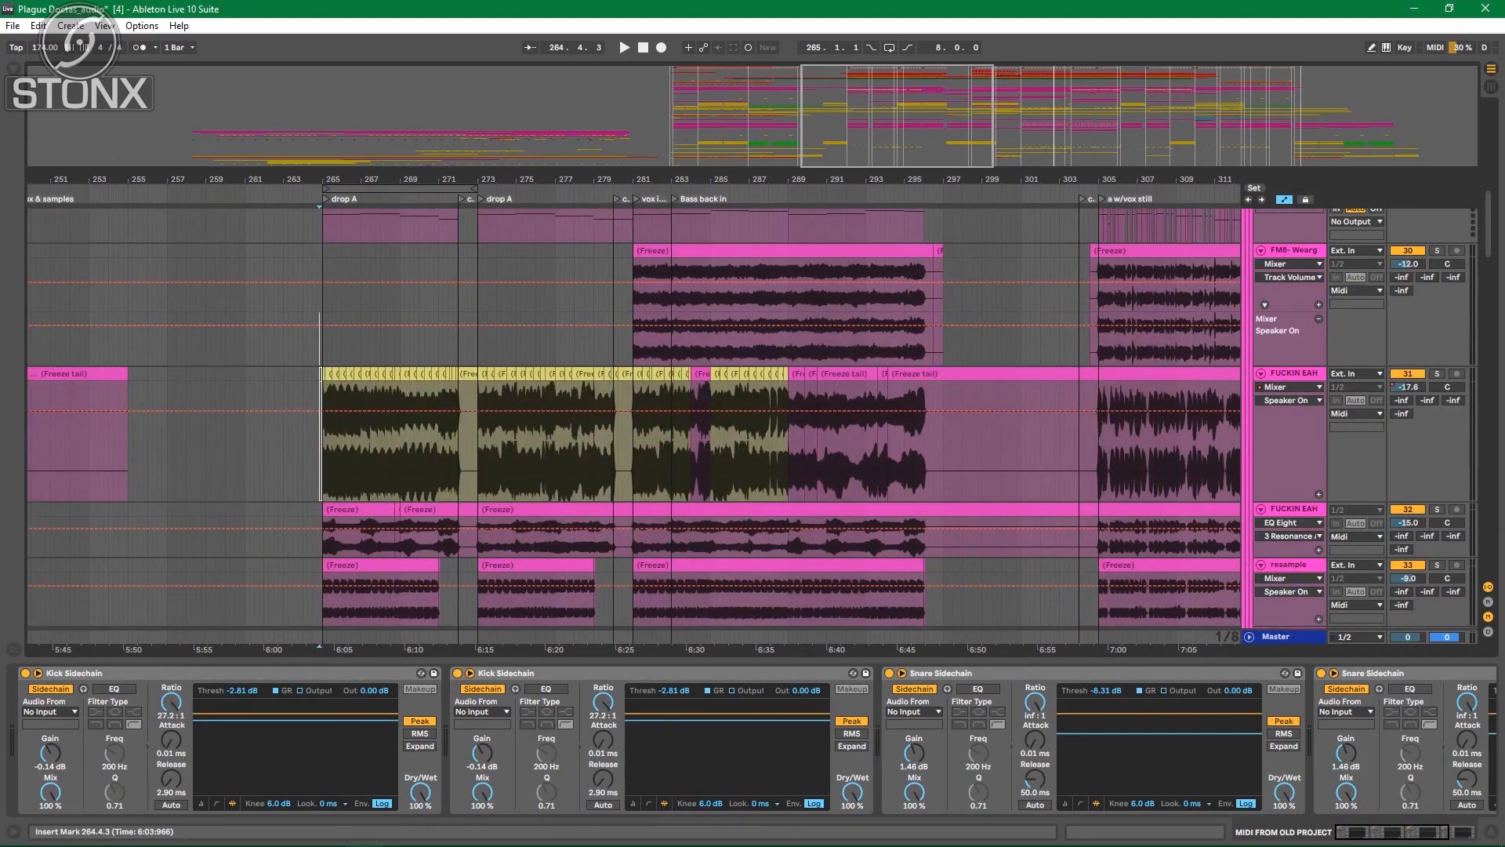
scroll(317, 339, up, 6)
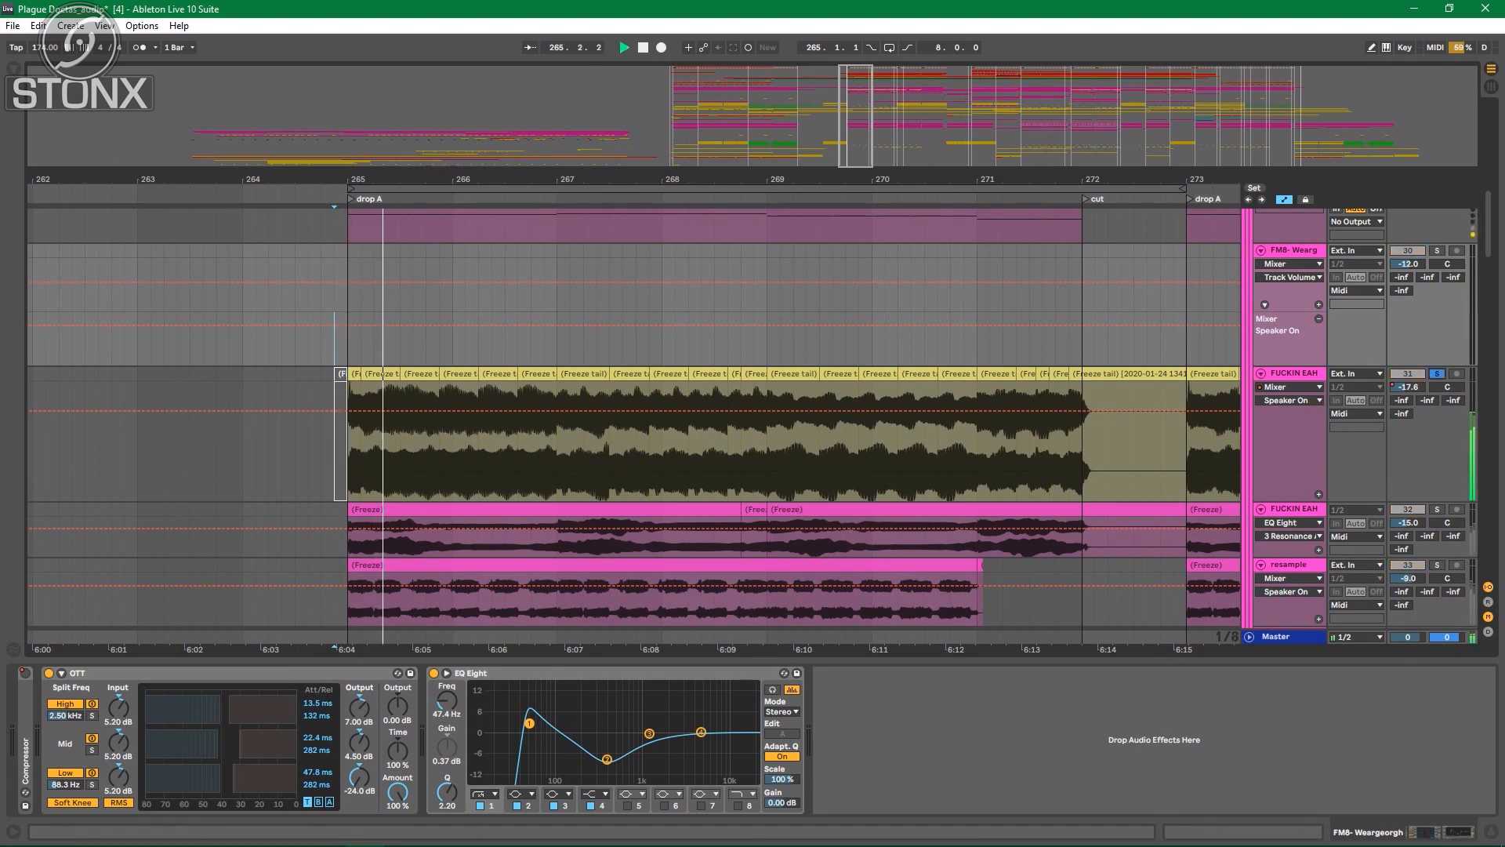
drag(564, 180, 565, 153)
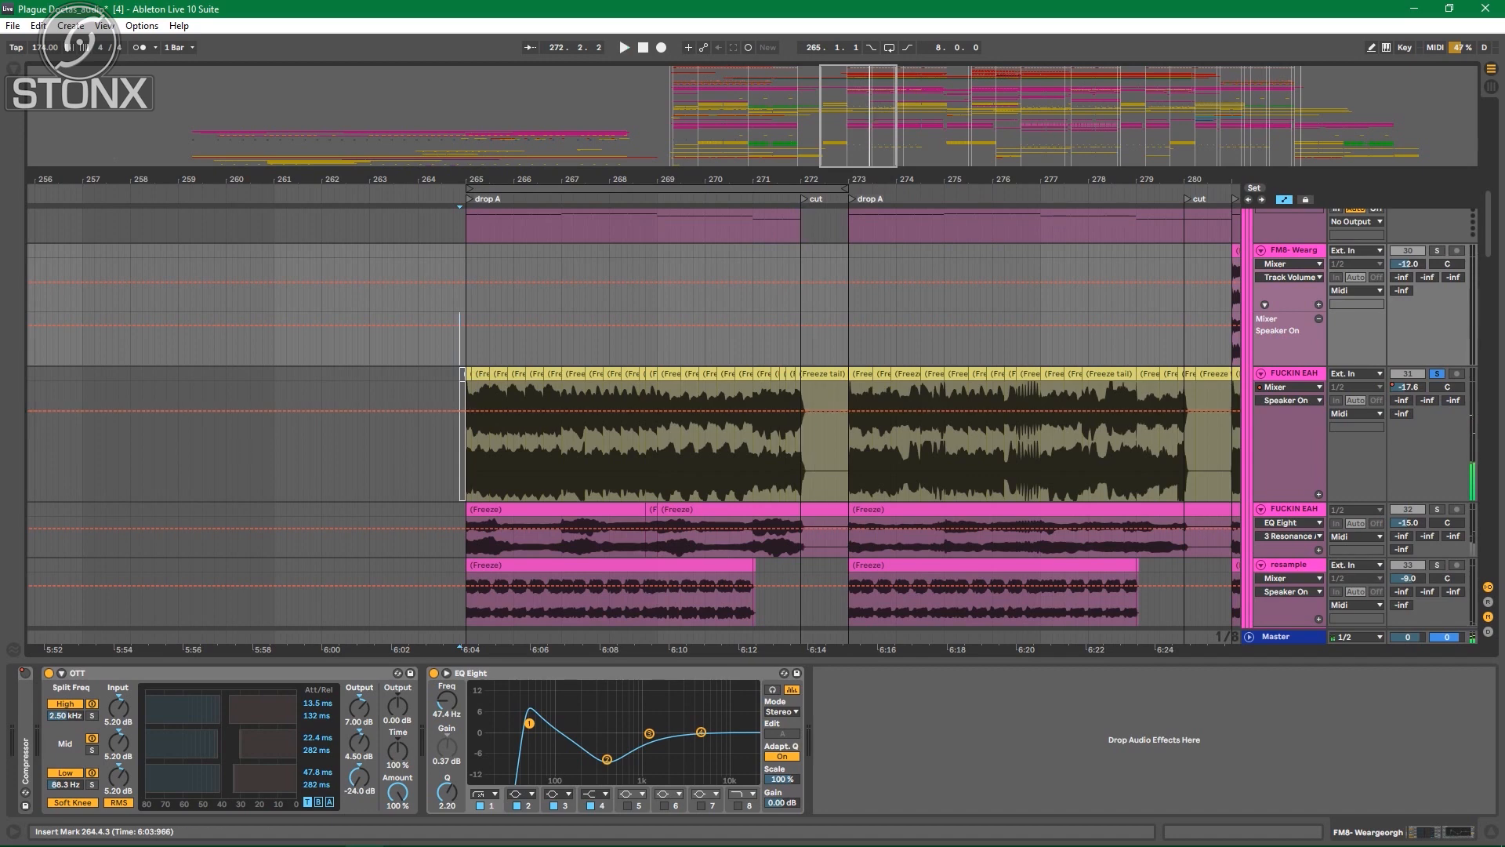
Step: Copy a slice of track 31 to bar 261, extend it both ways to 8 bars of source audio, and play it
drag(669, 374, 285, 374)
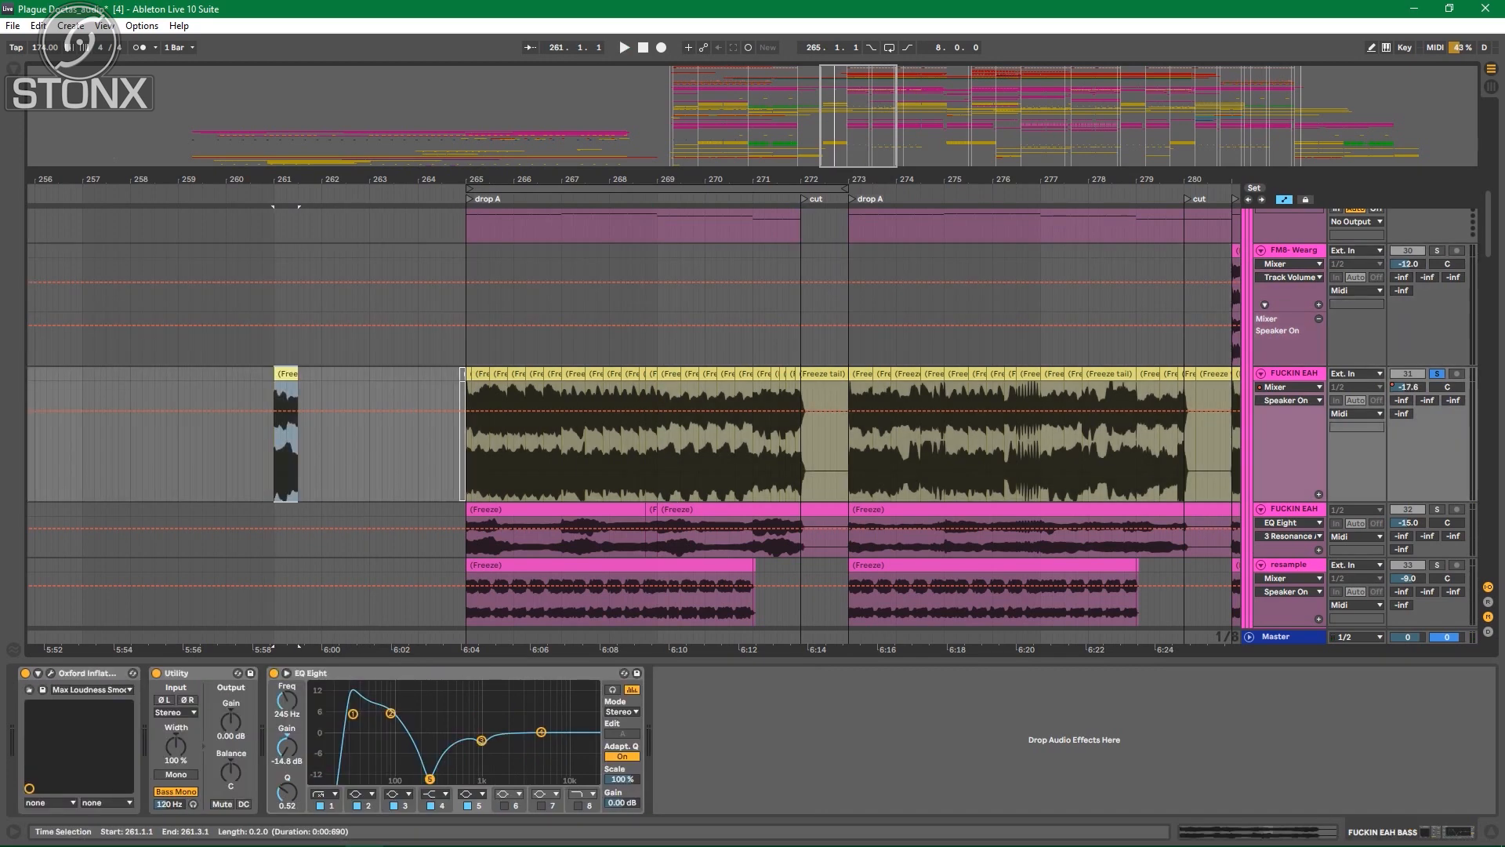
drag(274, 439, 52, 439)
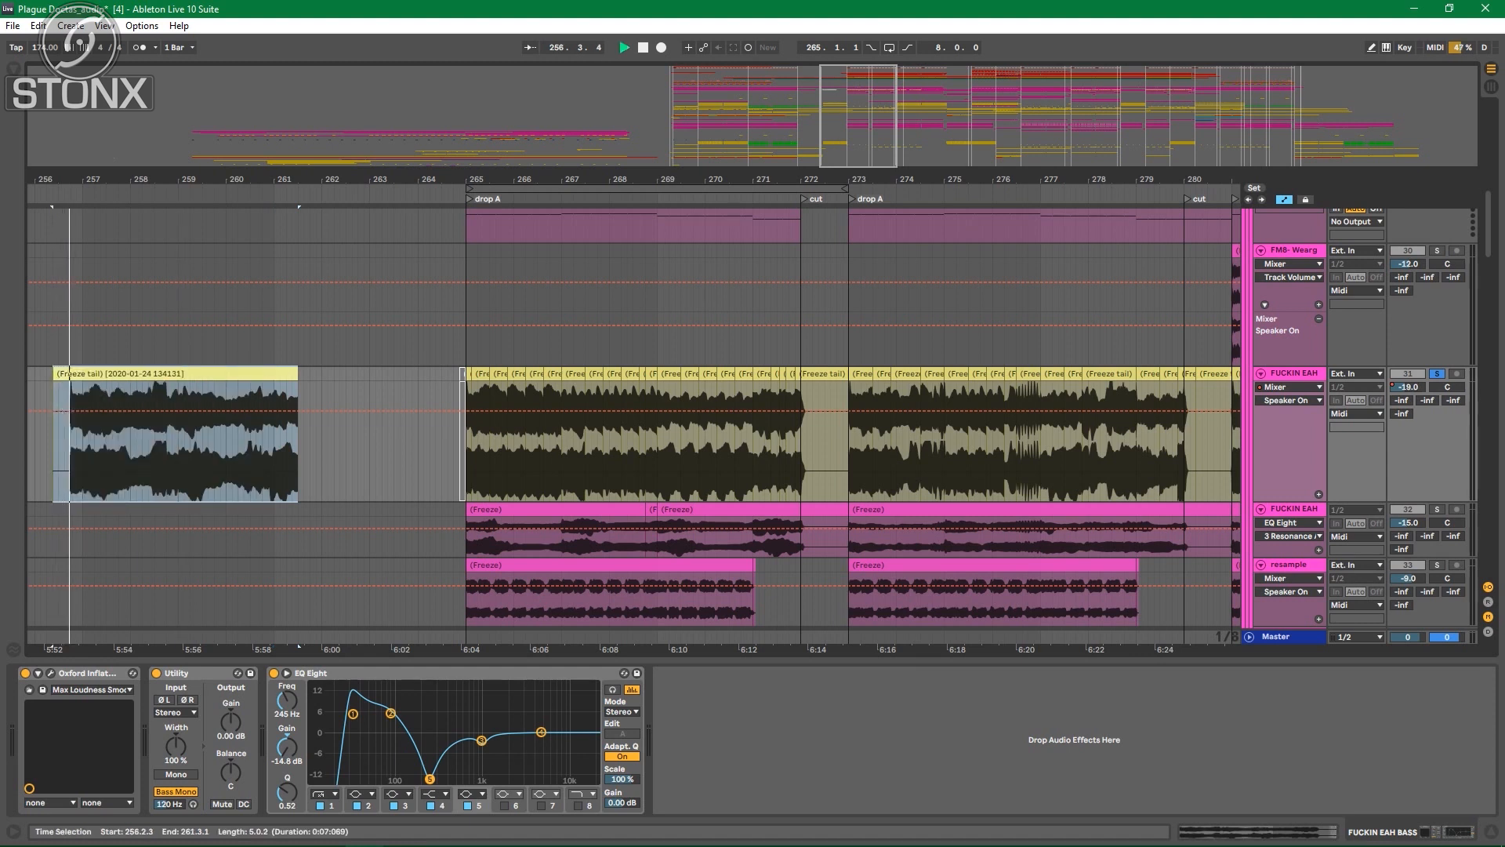
drag(298, 439, 435, 439)
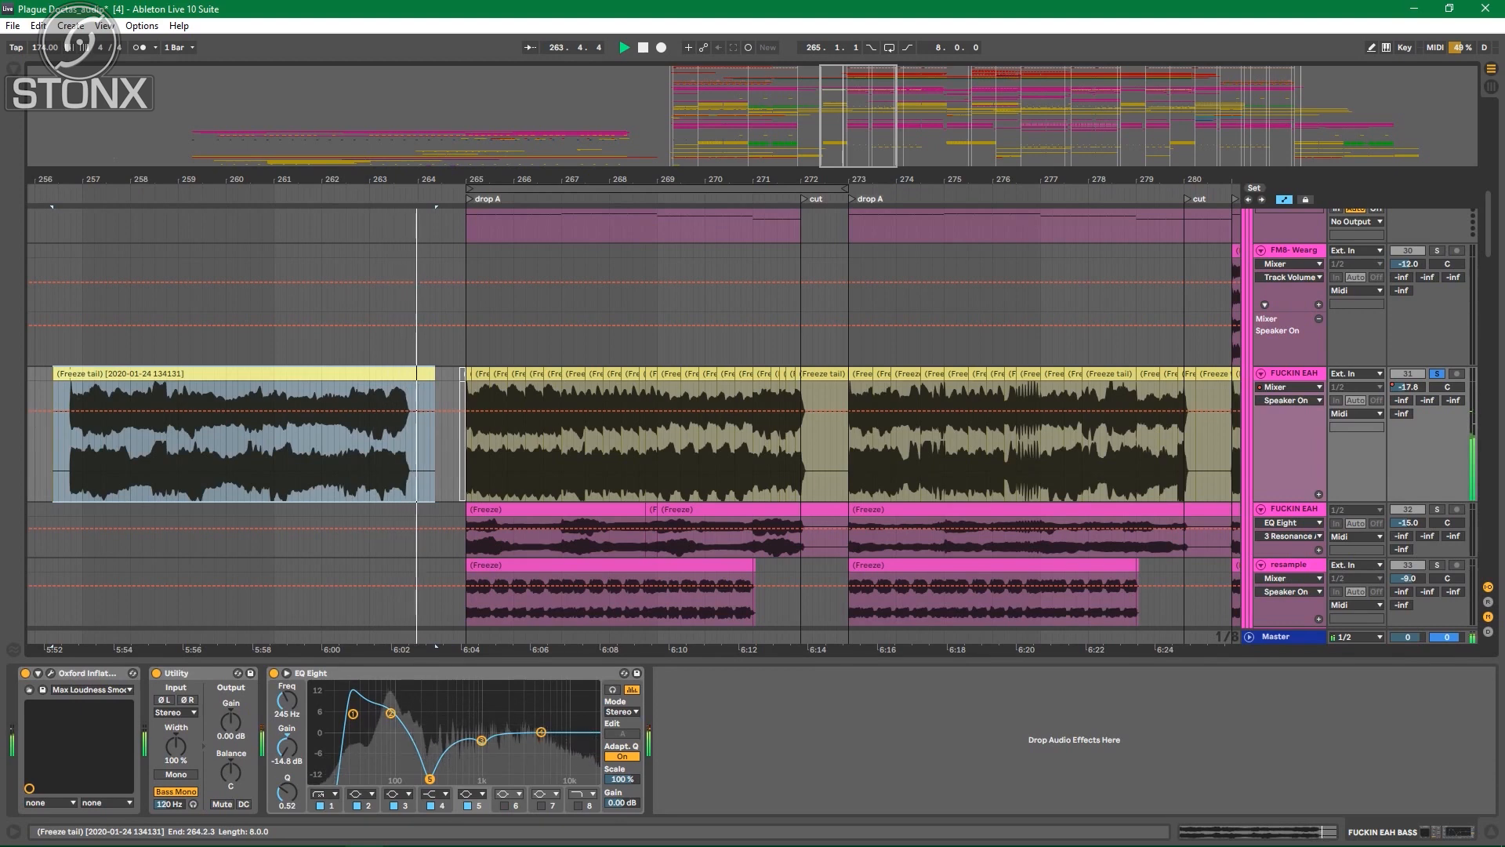
Step: Delete the extended clip copy from track 31 and replay the chopped bass from just before drop A
key(space)
key(Delete)
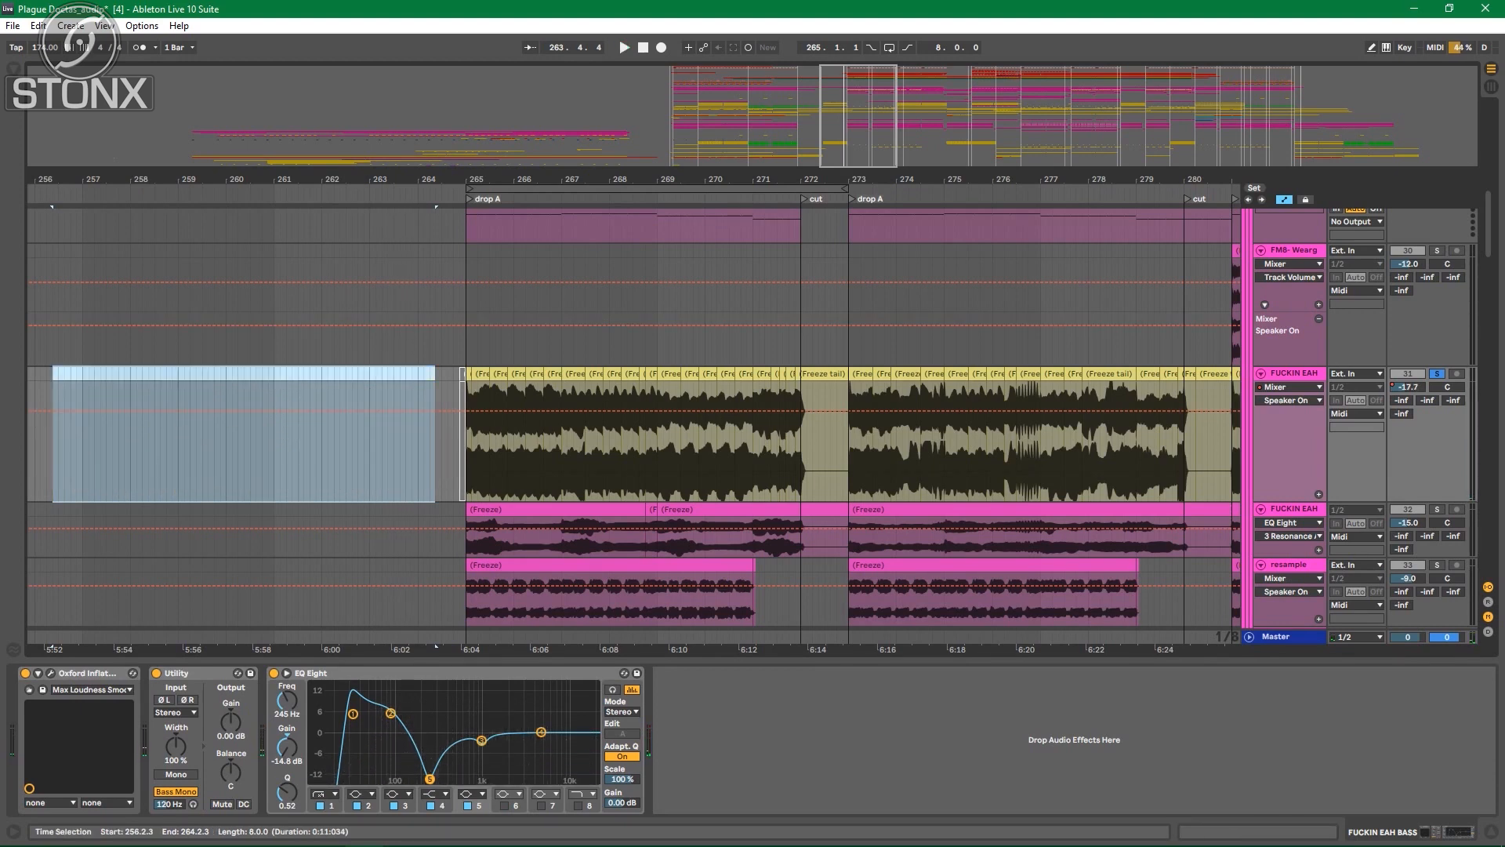
click(460, 337)
key(space)
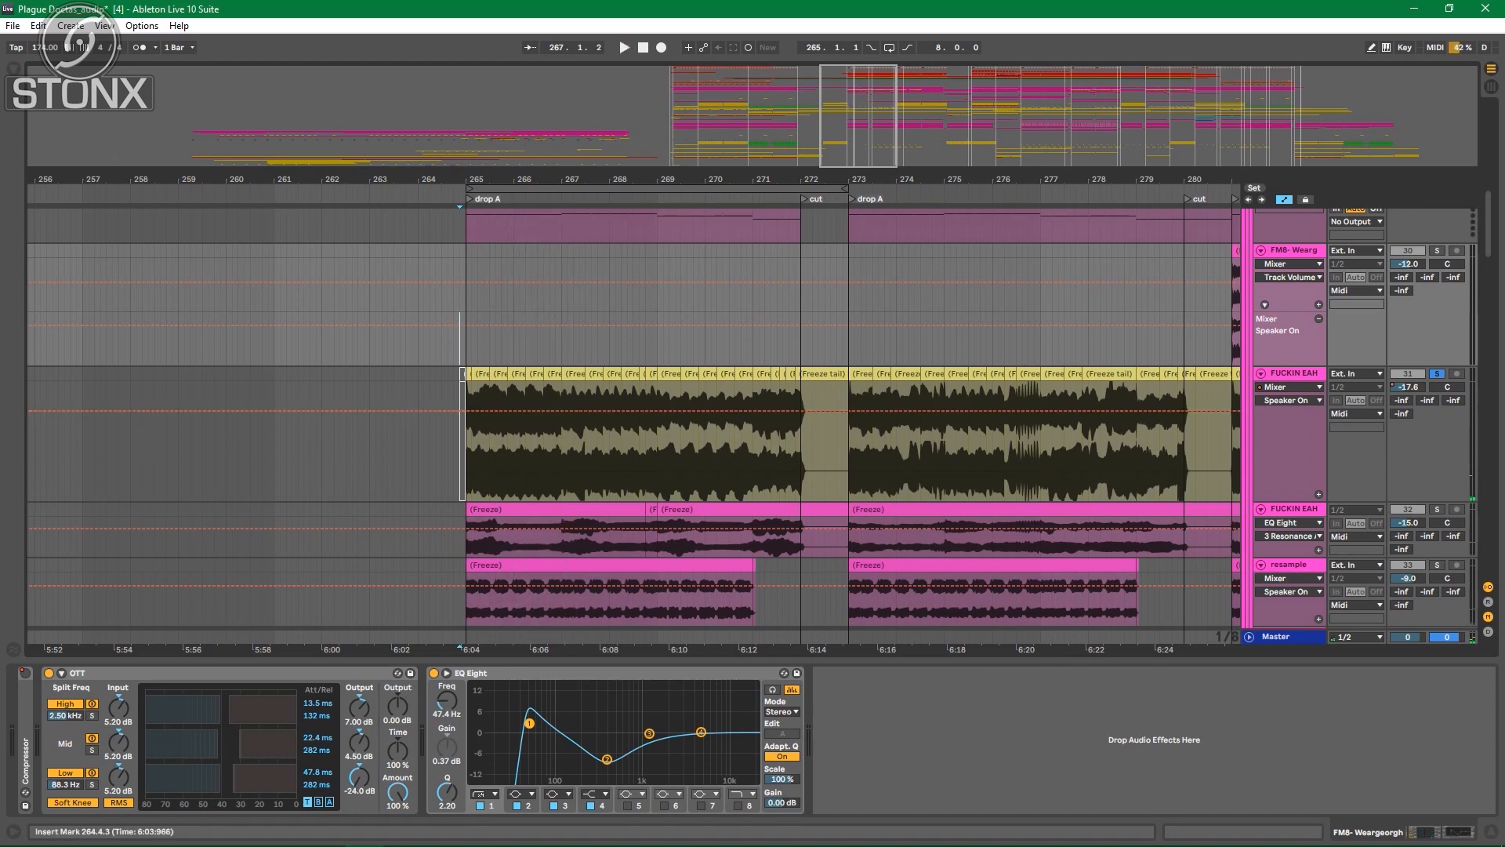
Step: Solo the resample and resample 2 tracks and play them through drop A
scroll(753, 417, down, 5)
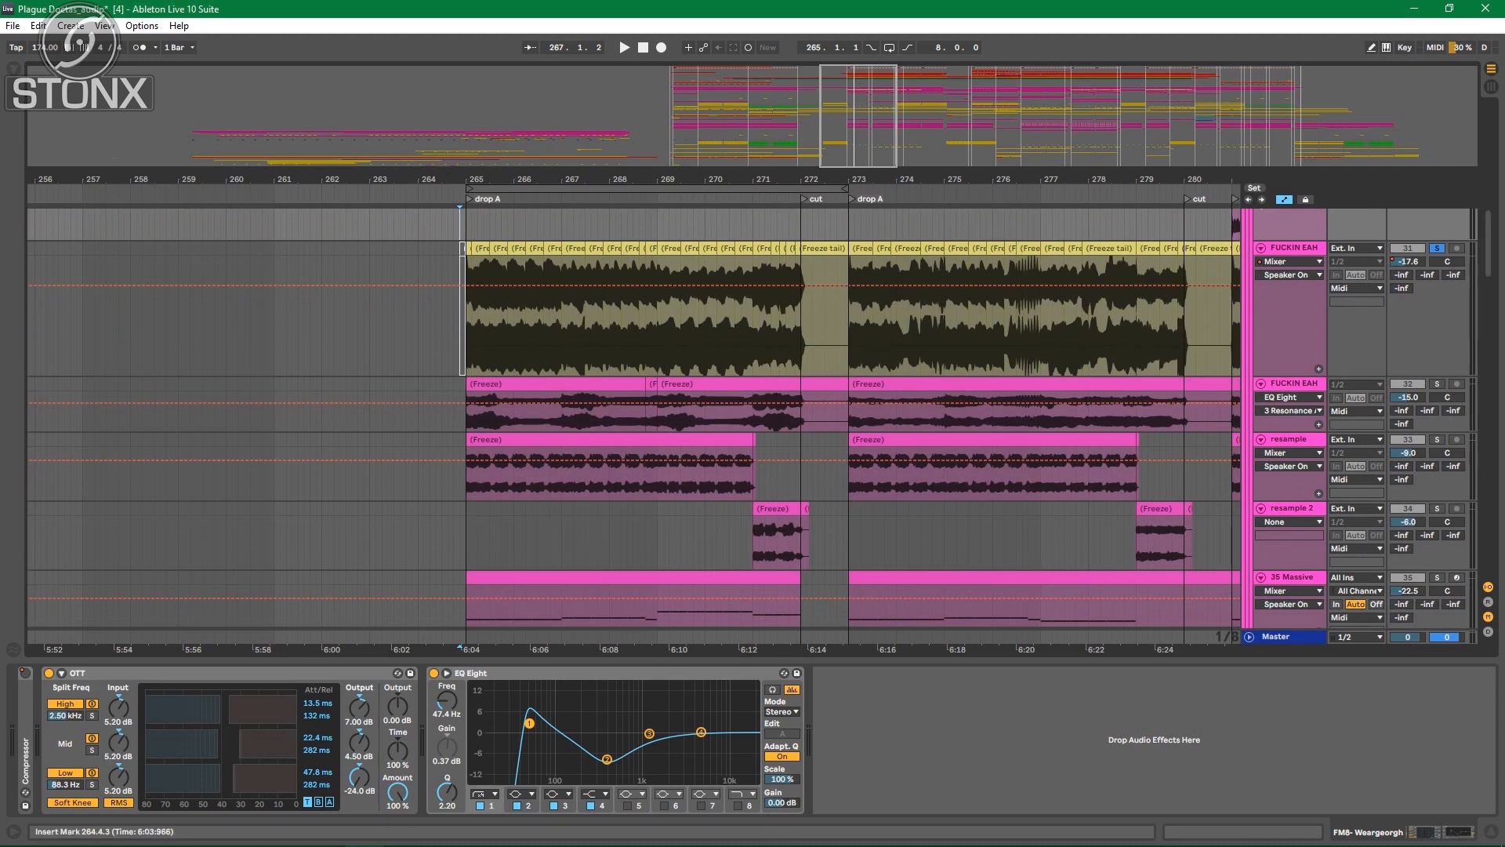
click(1289, 439)
scroll(977, 392, down, 2)
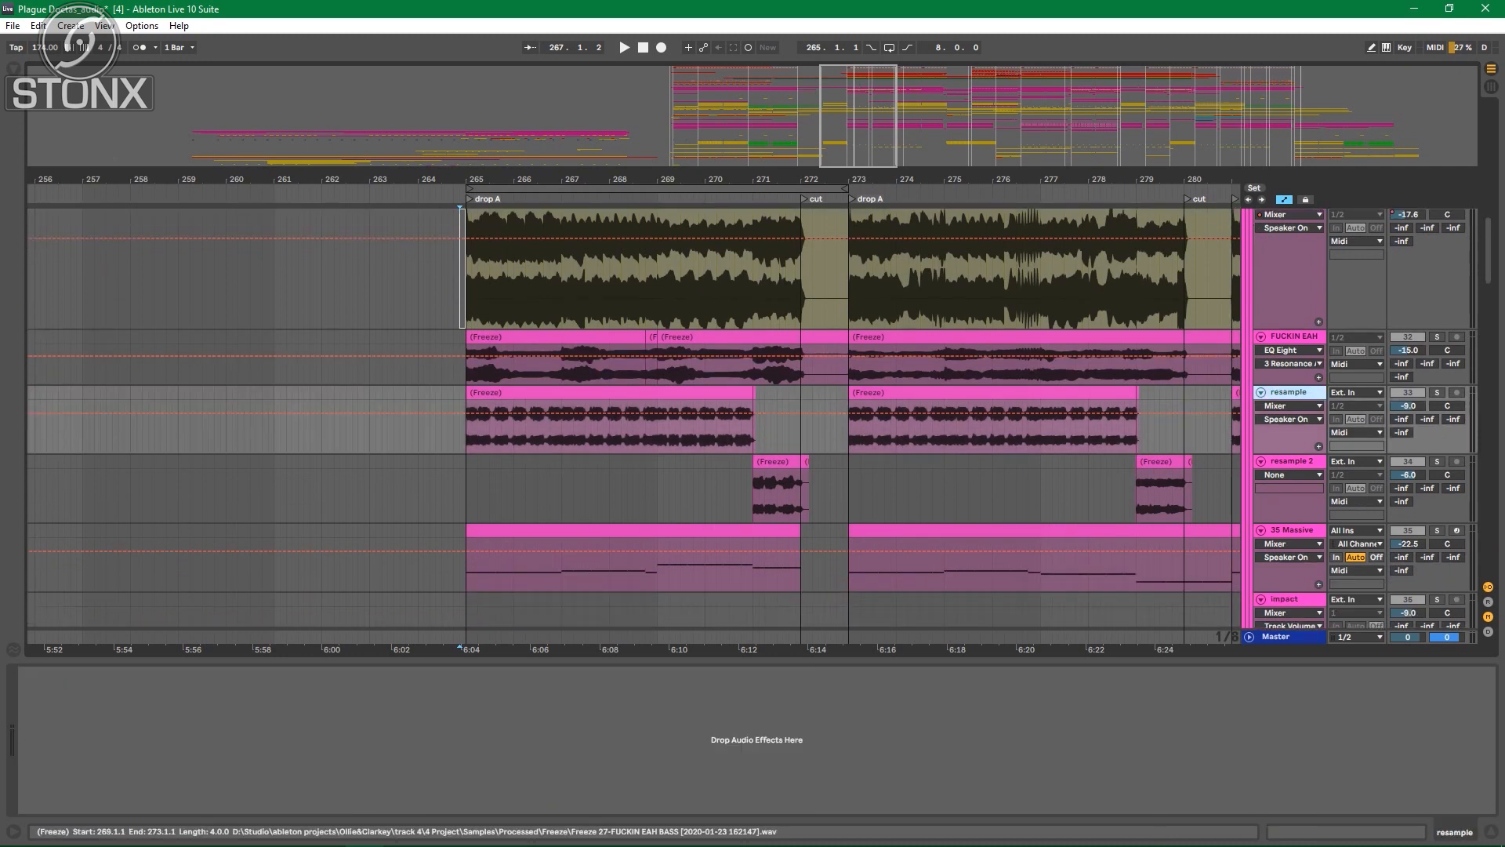
scroll(758, 417, up, 3)
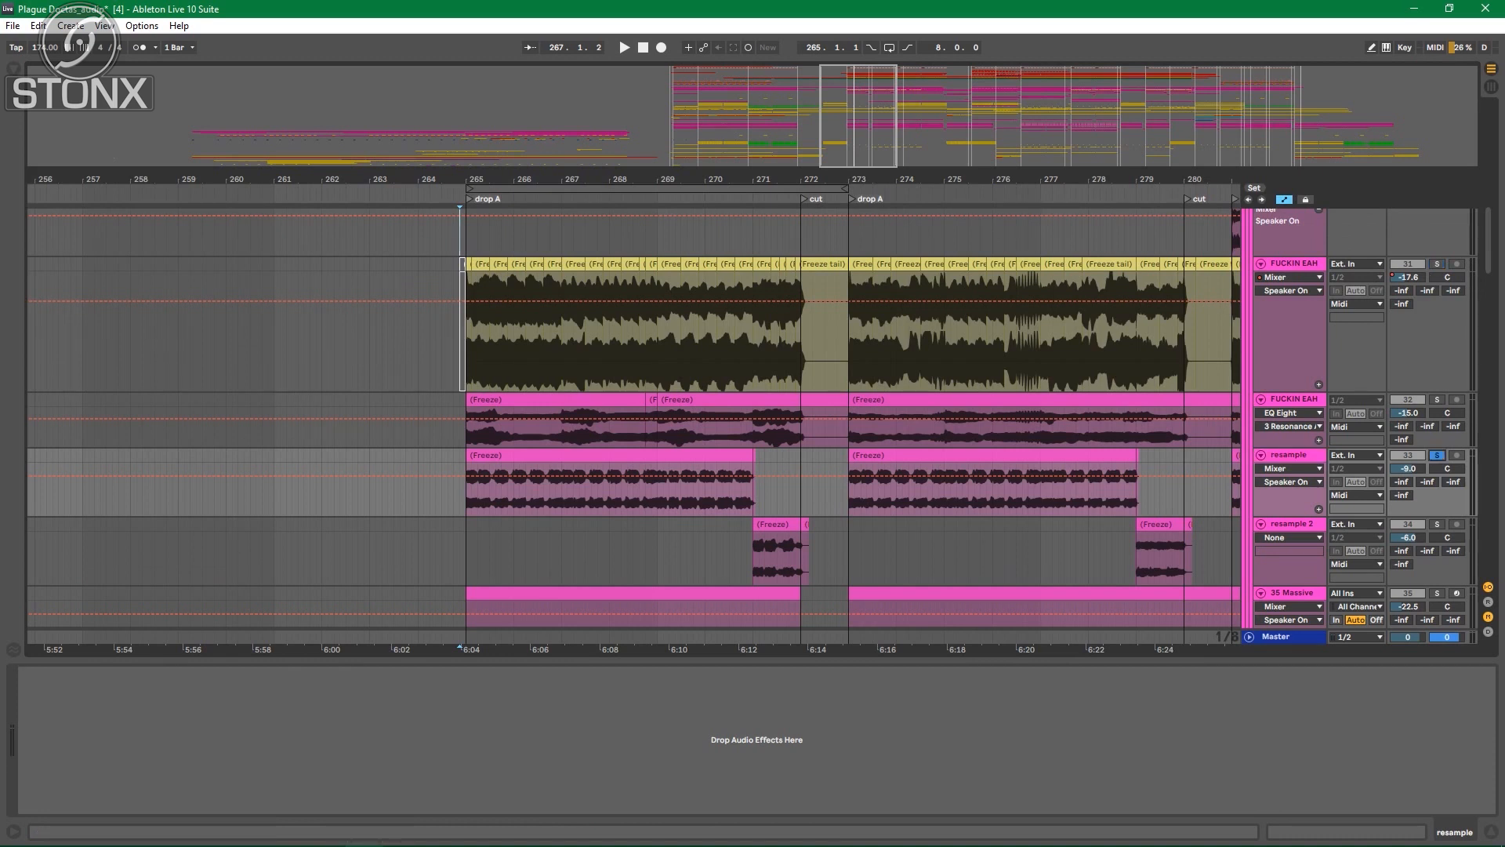
key(space)
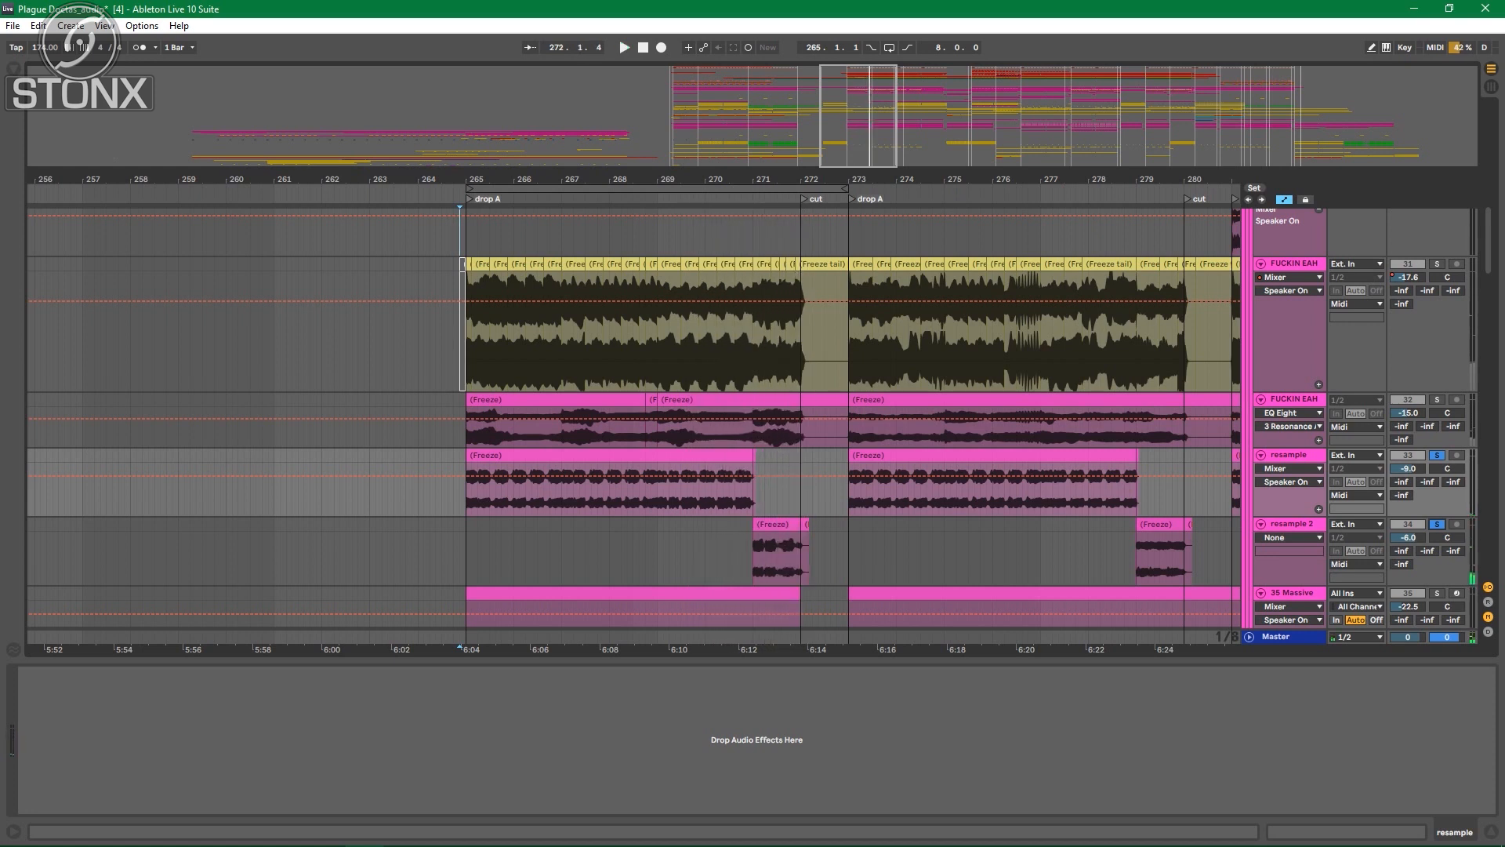
Step: Select track 35 Massive to show its device chain, solo it, and play it from just before drop A
scroll(627, 415, down, 5)
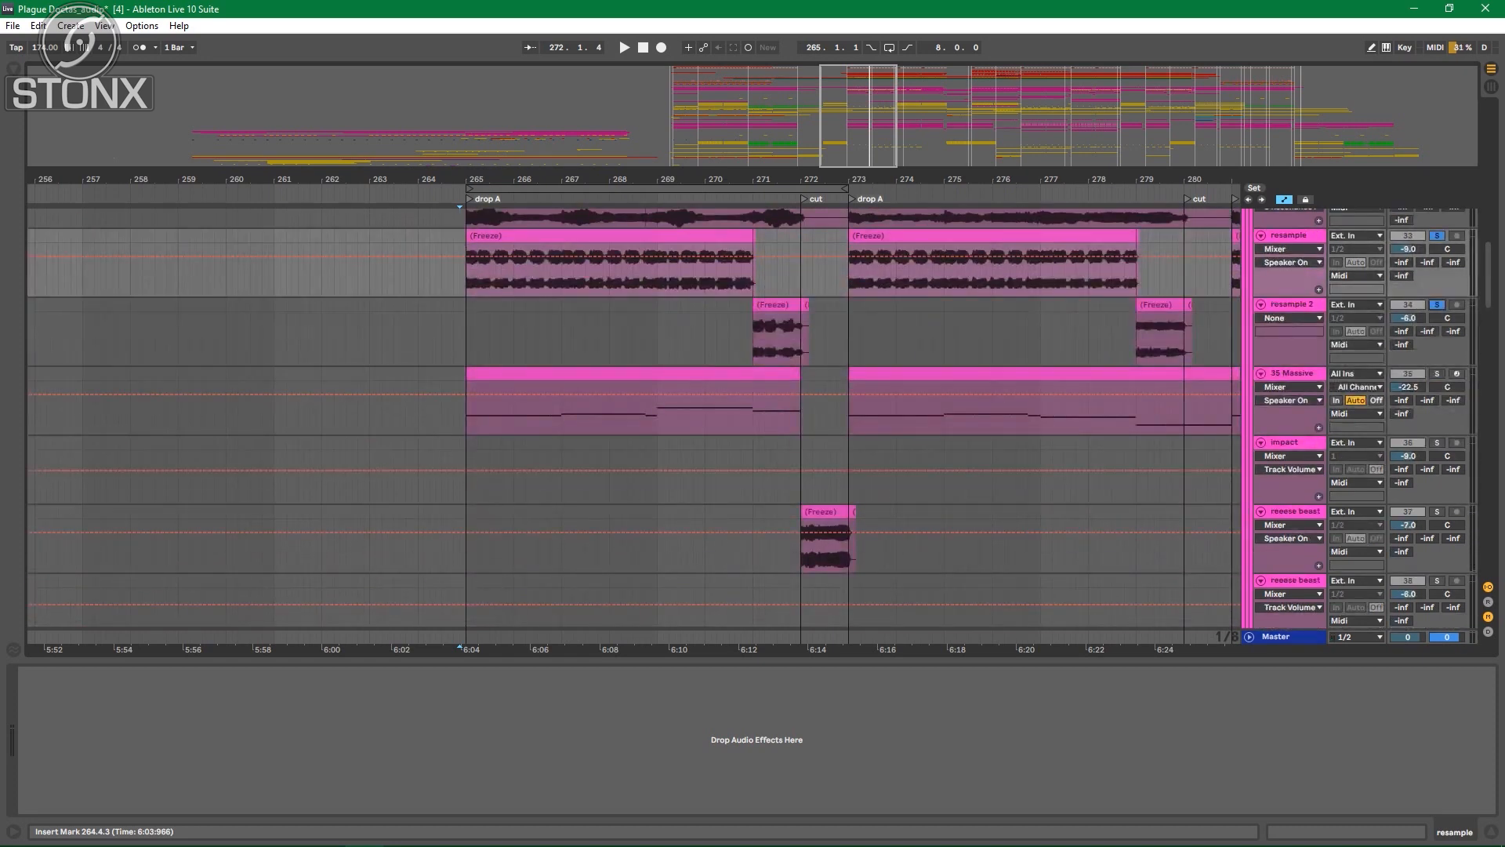
click(1292, 373)
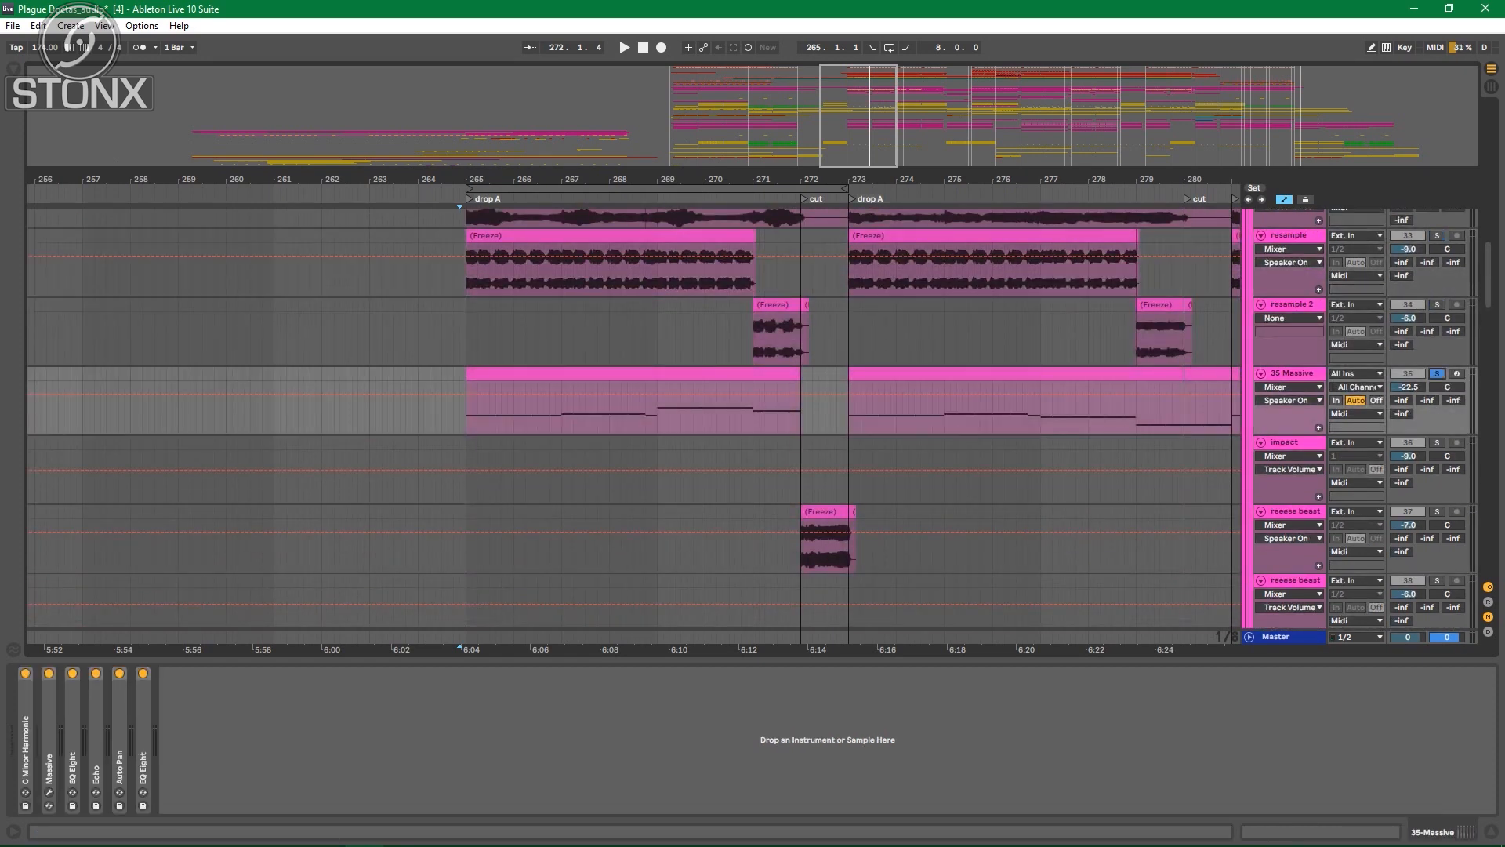
key(space)
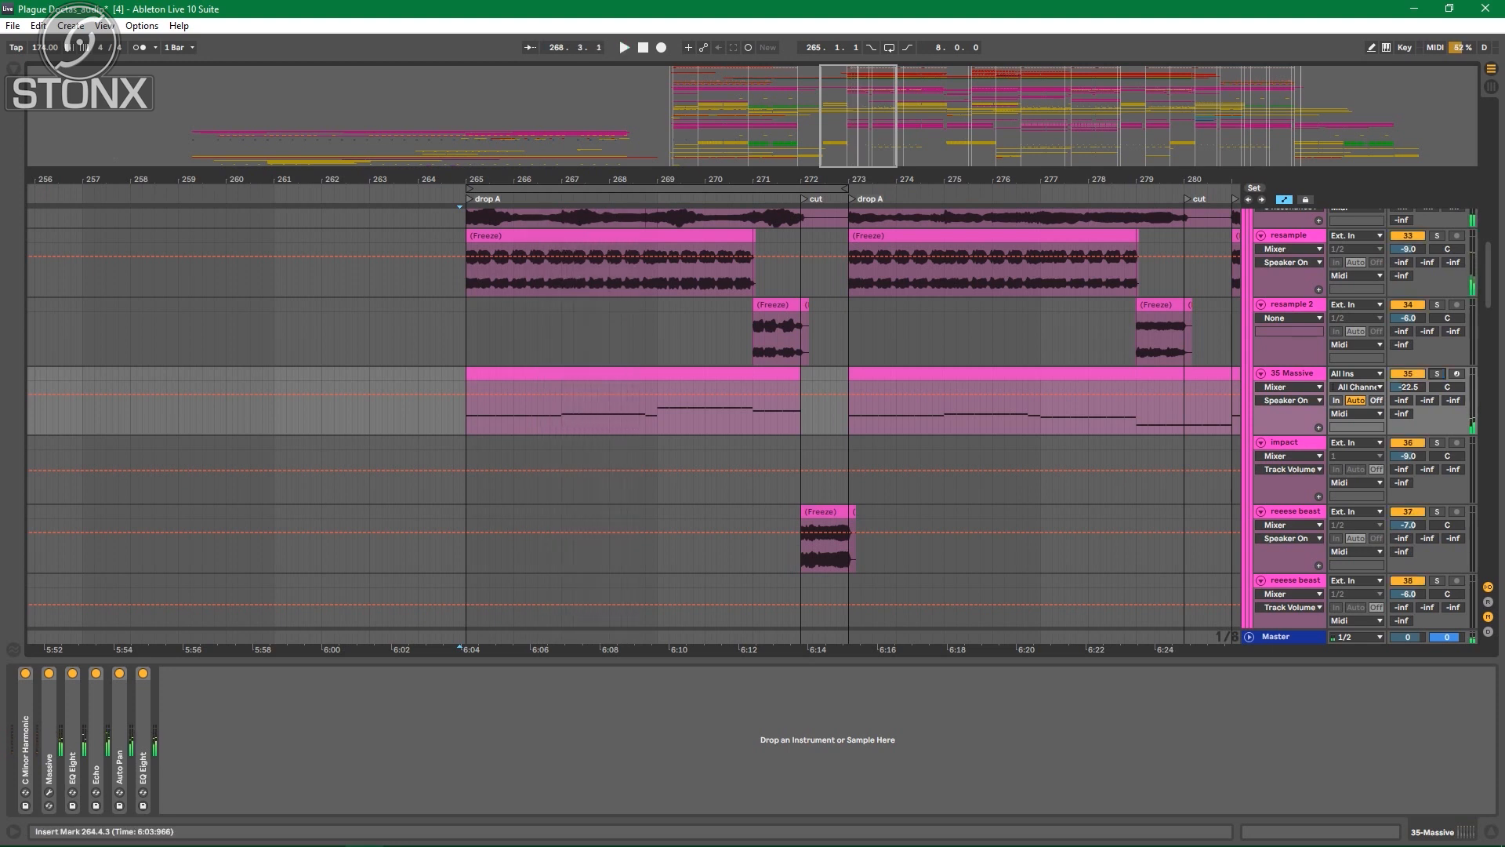
Step: Look through the bass tracks while drop A plays, and show the device chain of track 37 reeese beast
scroll(627, 423, up, 2)
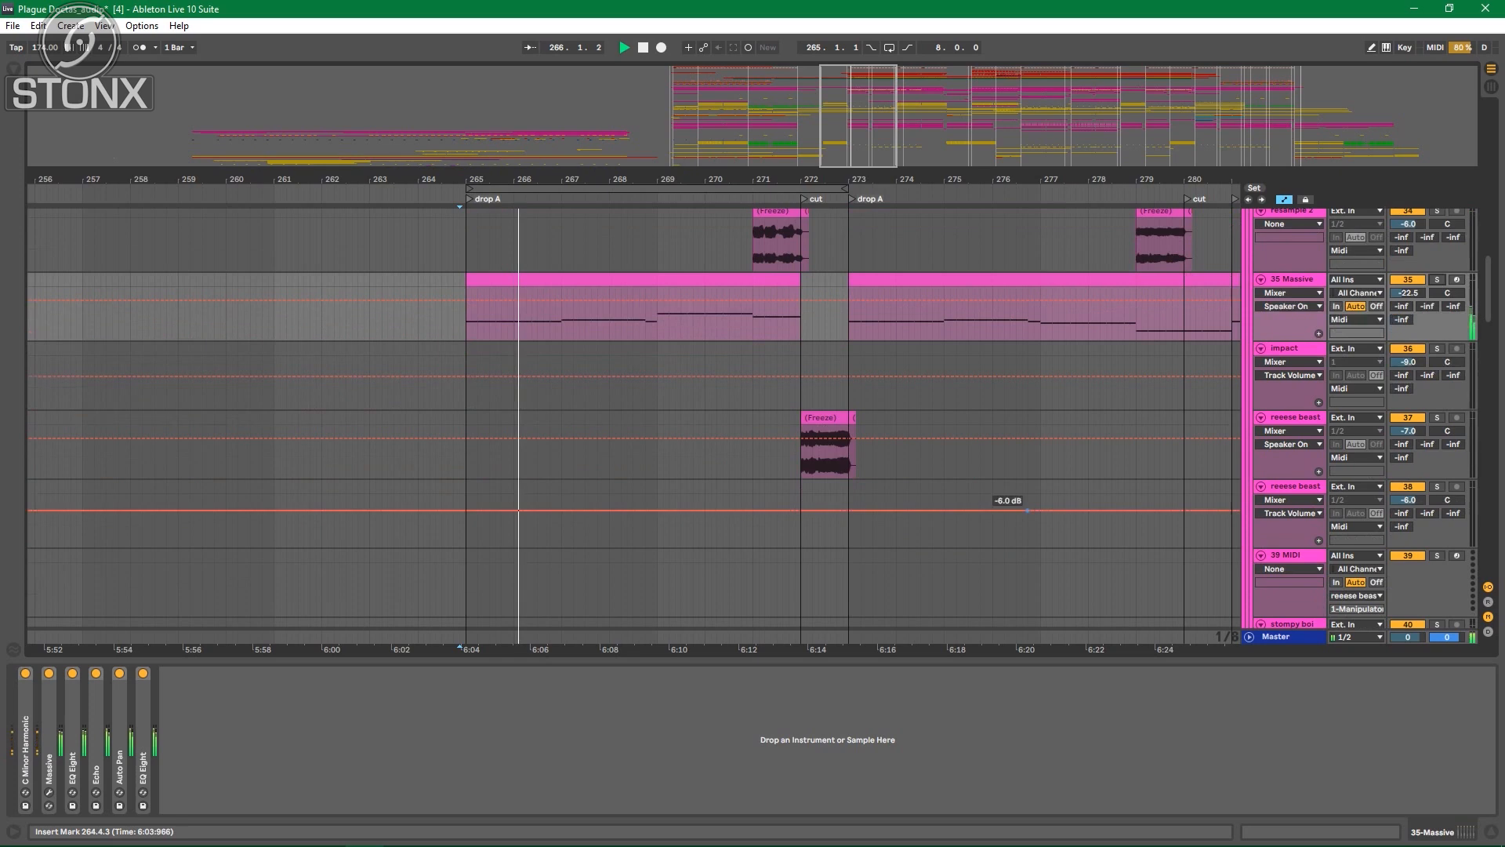
scroll(627, 423, up, 10)
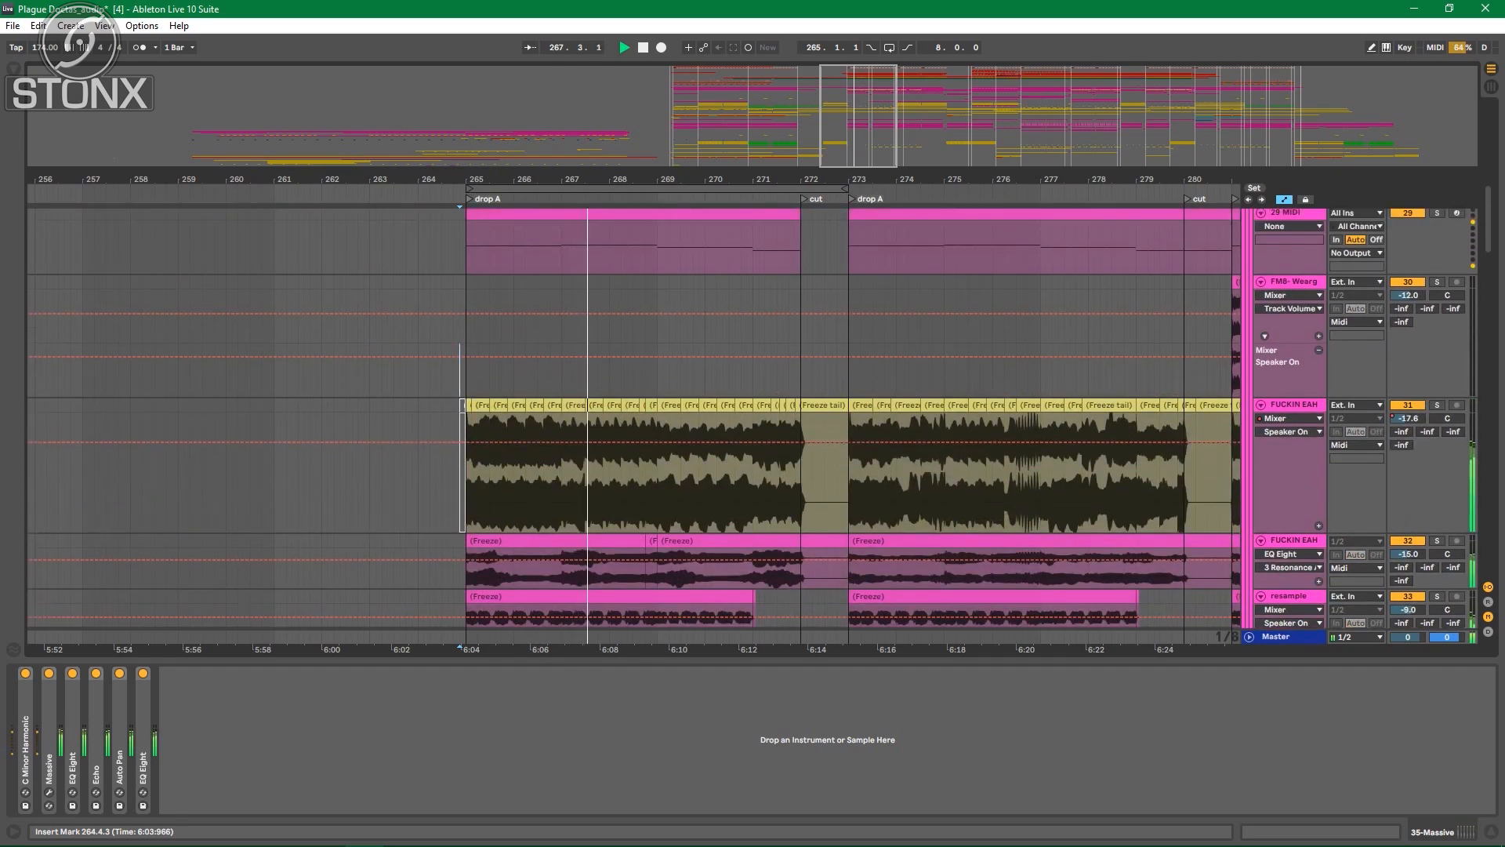
scroll(627, 423, up, 3)
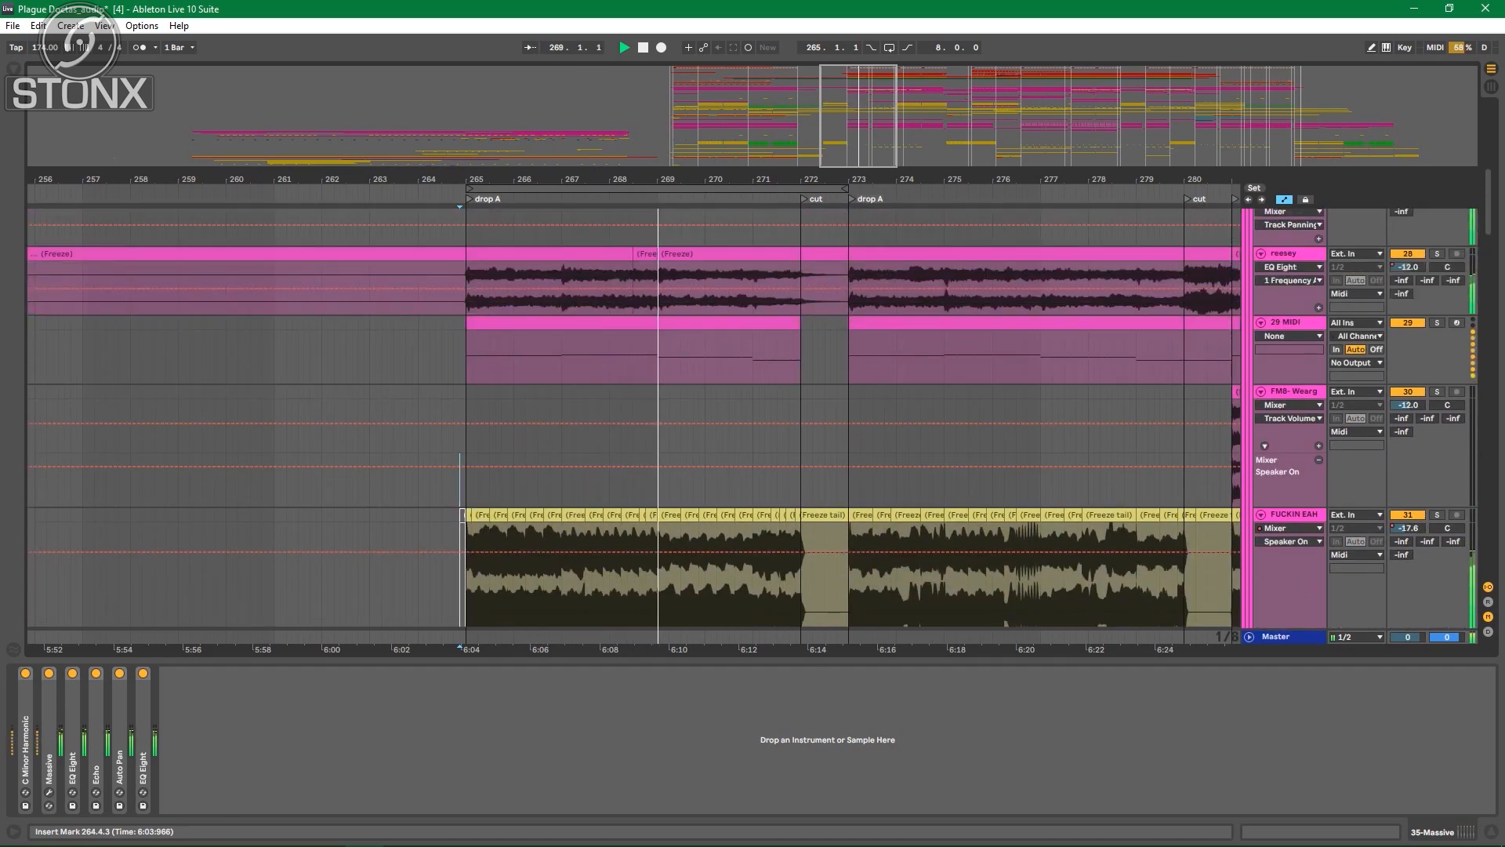
scroll(627, 424, up, 4)
scroll(627, 423, down, 6)
scroll(627, 423, right, 5)
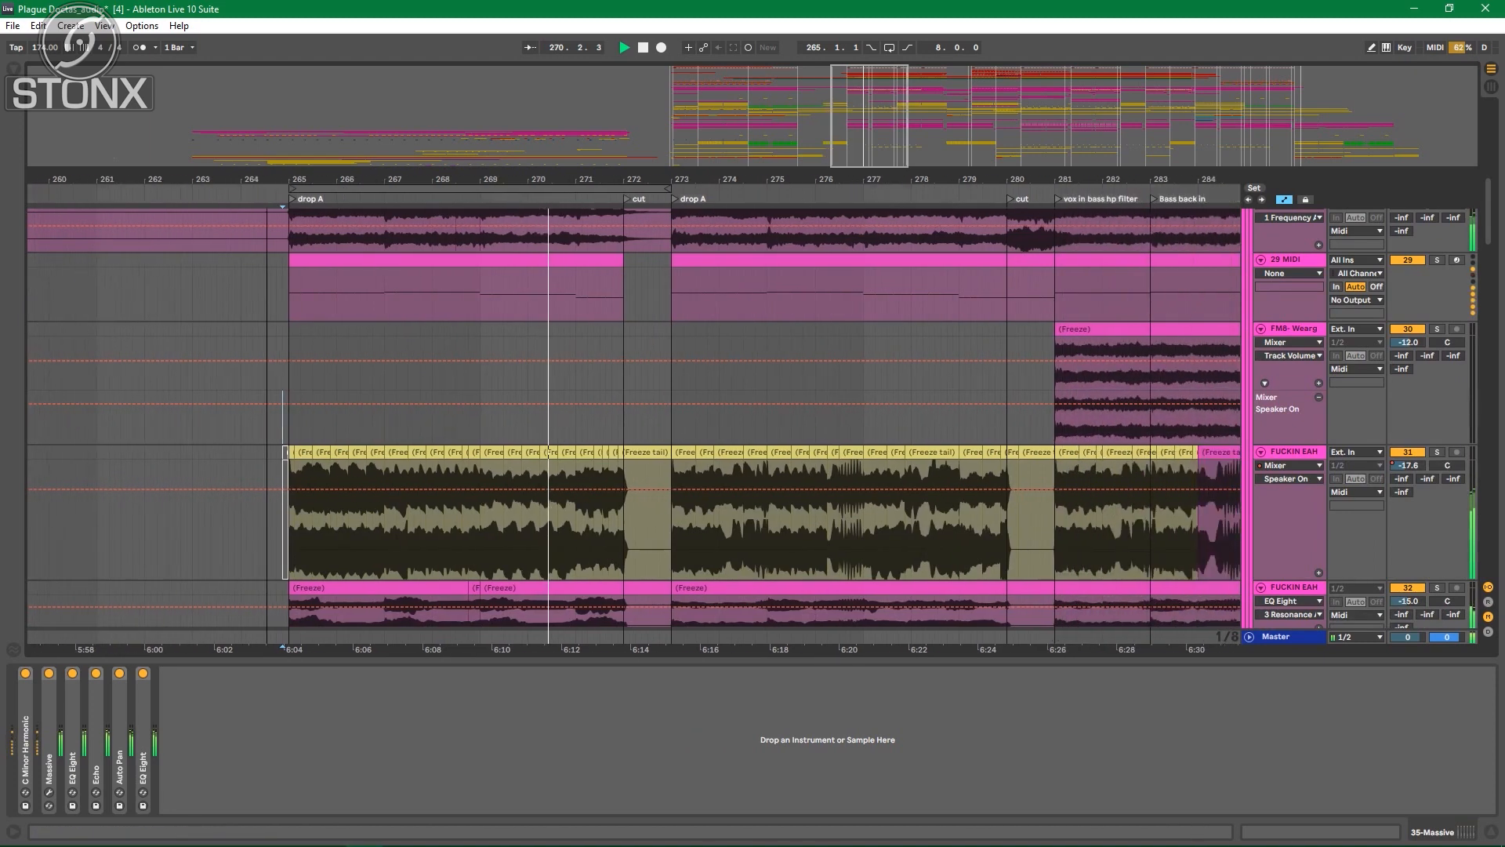
scroll(628, 423, down, 8)
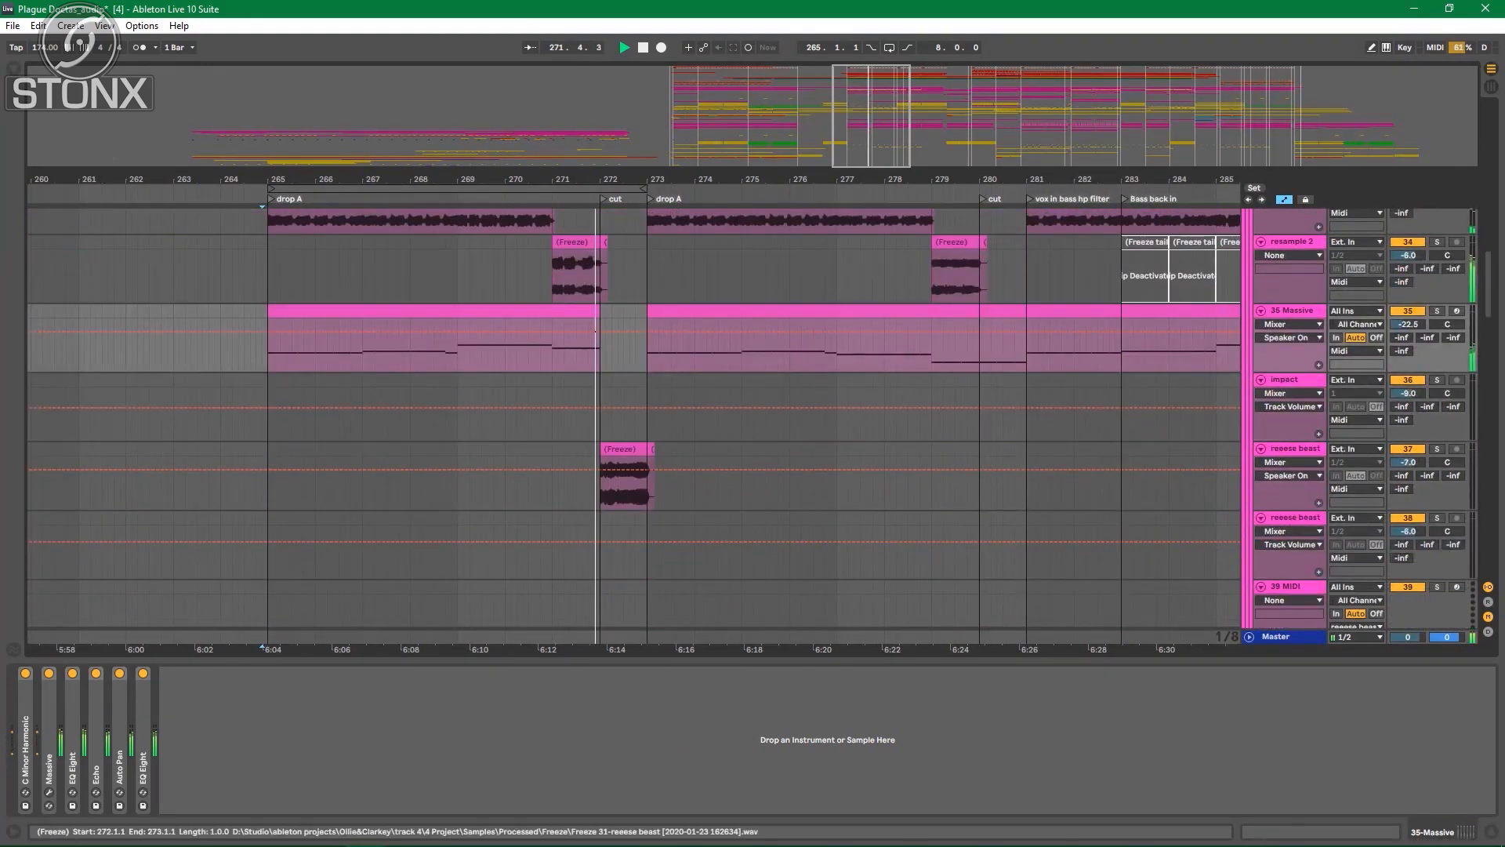
click(1290, 449)
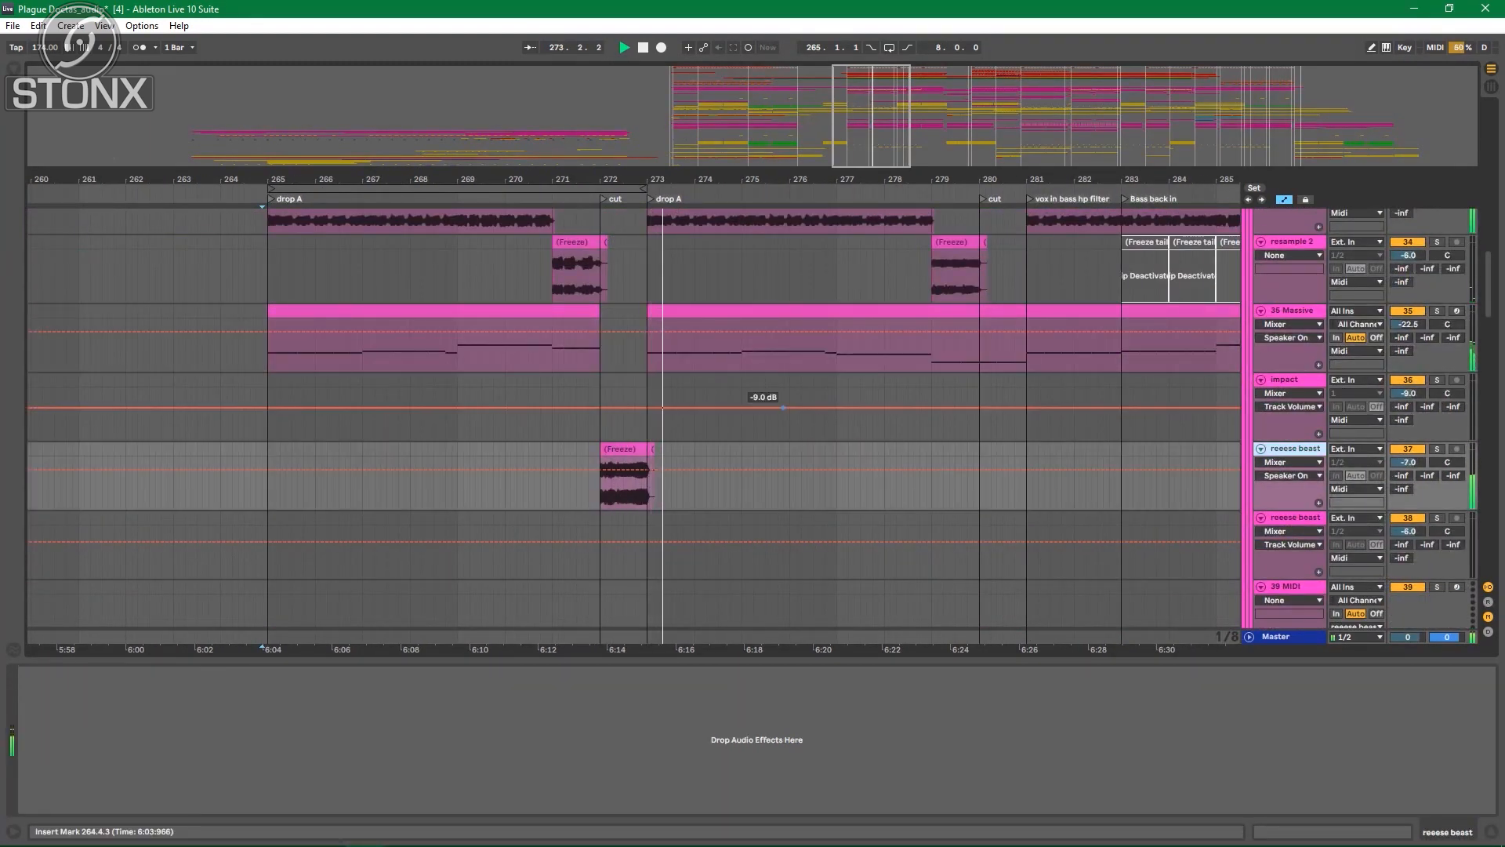
Step: Solo track 31 FUCKIN EAH BASS and play its chopped clips from the first drop A, continuing from the second drop A at bar 273
scroll(766, 408, up, 1)
scroll(627, 423, right, 3)
scroll(627, 424, up, 5)
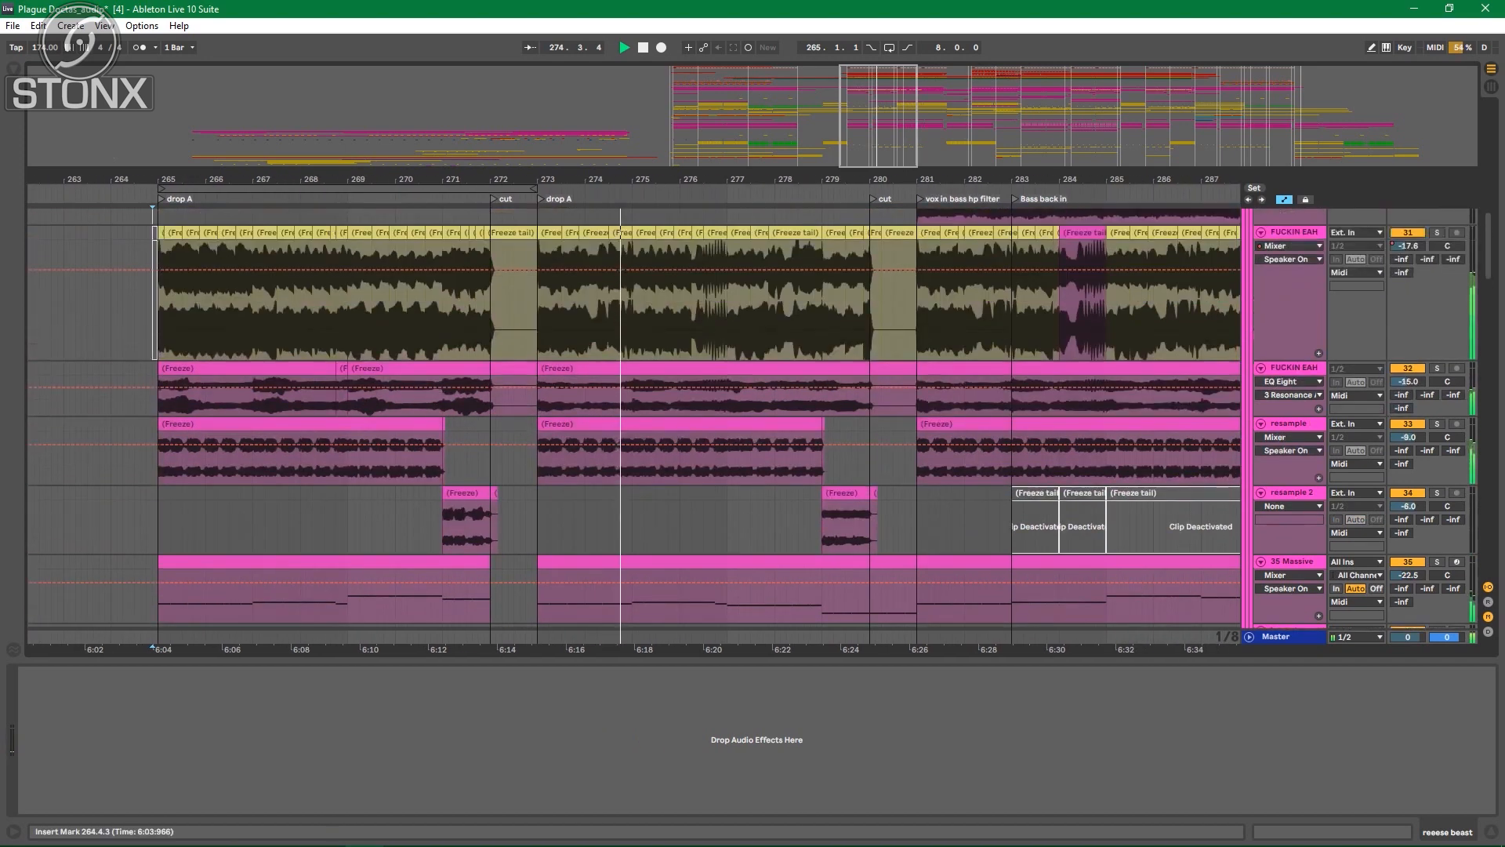
click(1437, 279)
key(space)
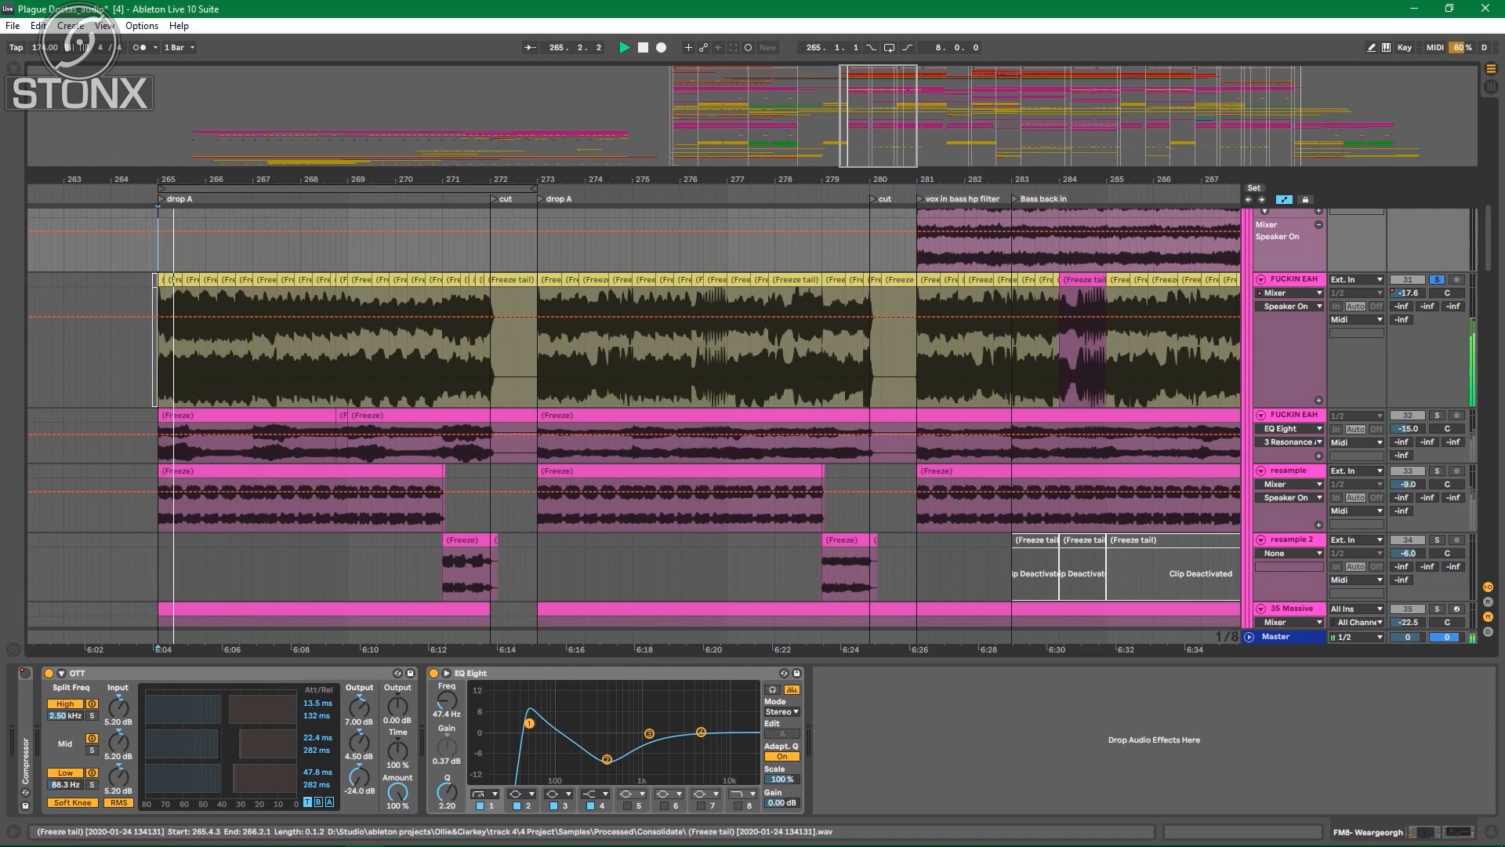
click(541, 199)
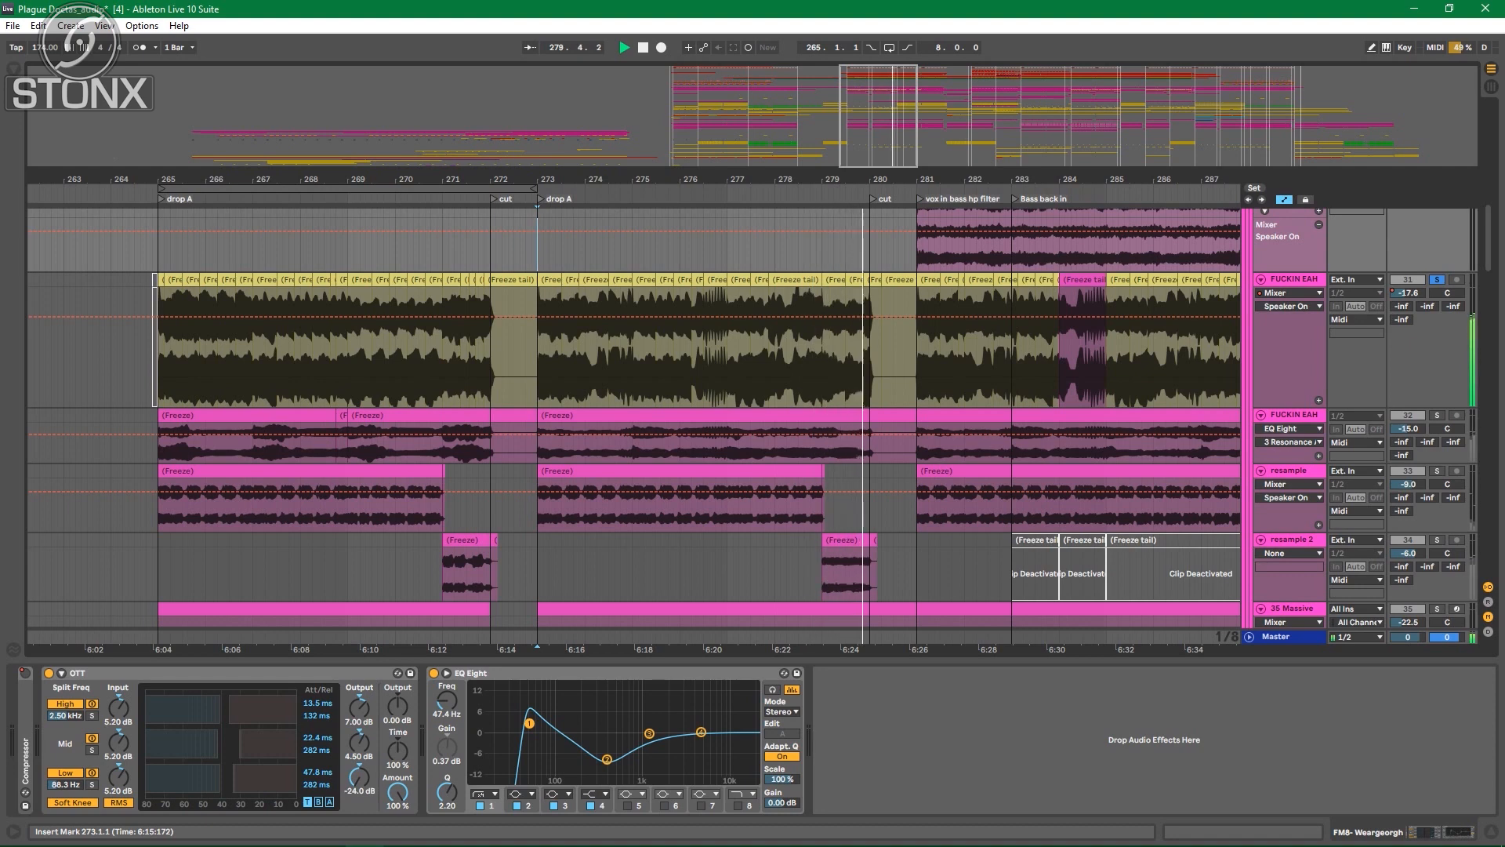
Step: Open the sample details of the short track 31 clip in bar 276, and play the pink clip at bar 284
click(715, 280)
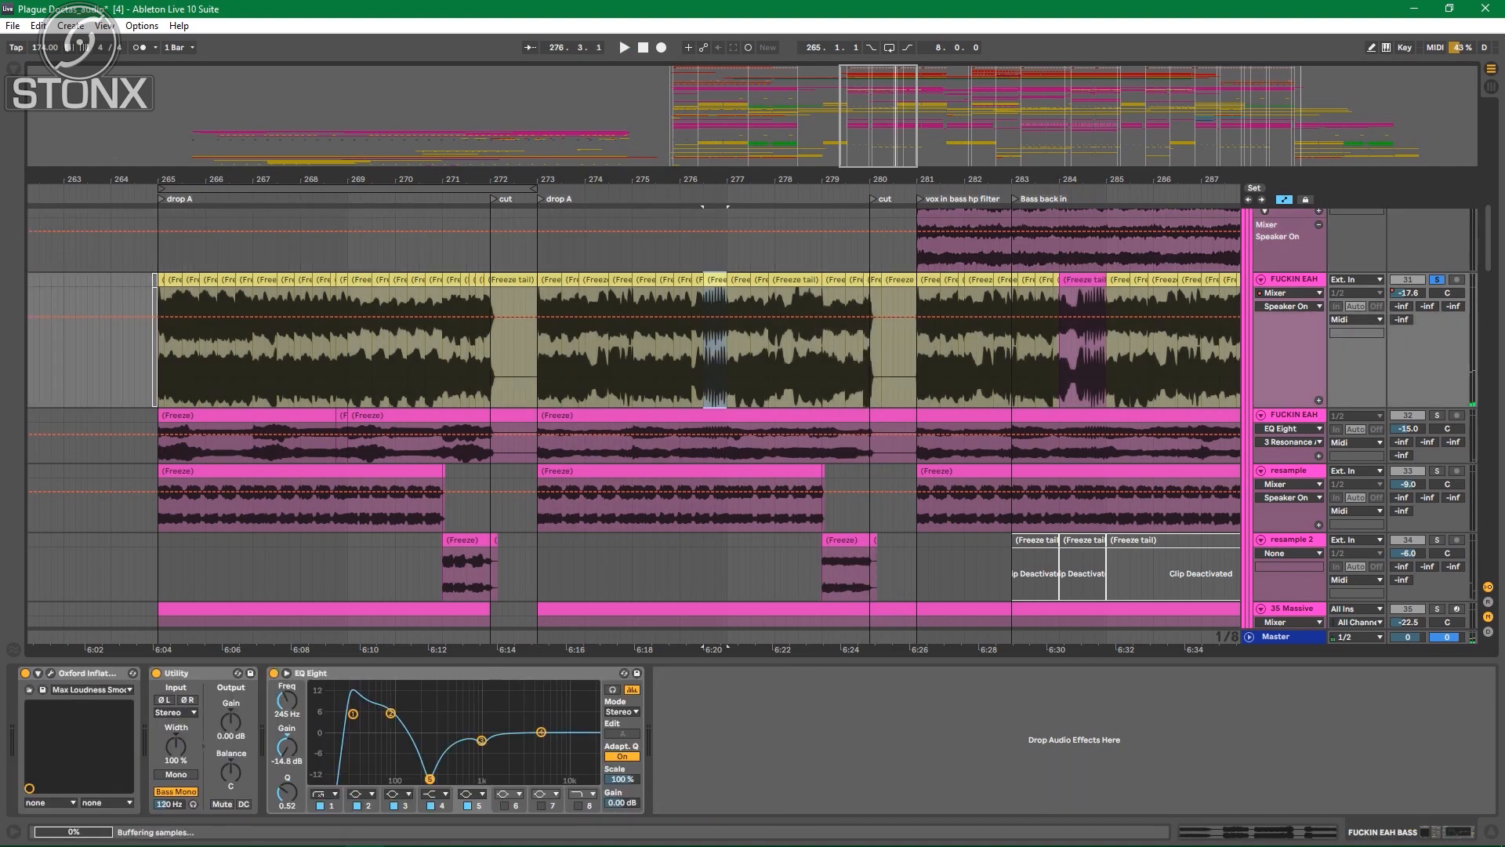
double_click(715, 280)
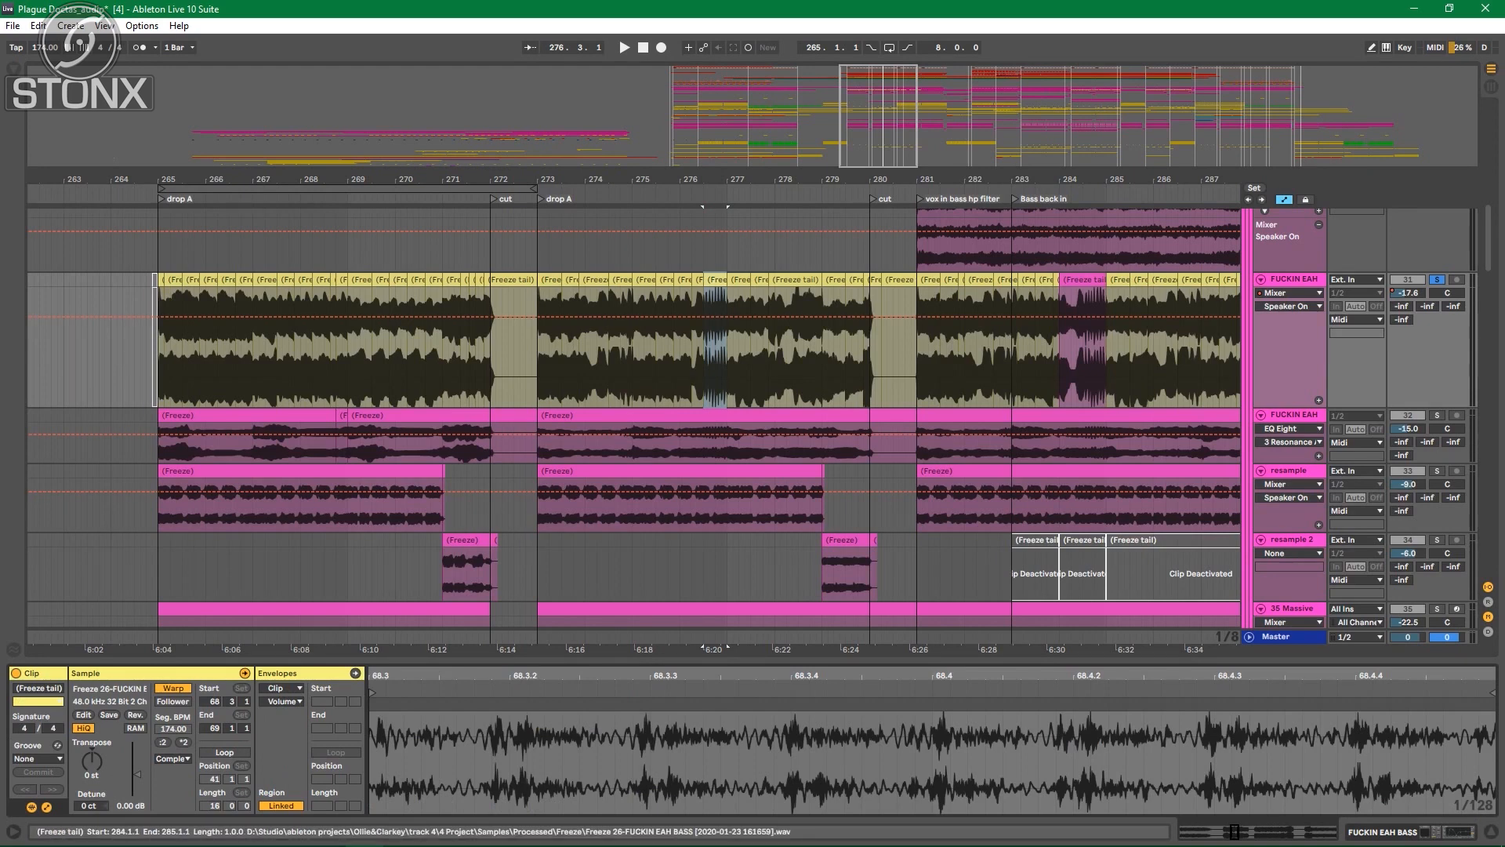
click(1082, 337)
key(space)
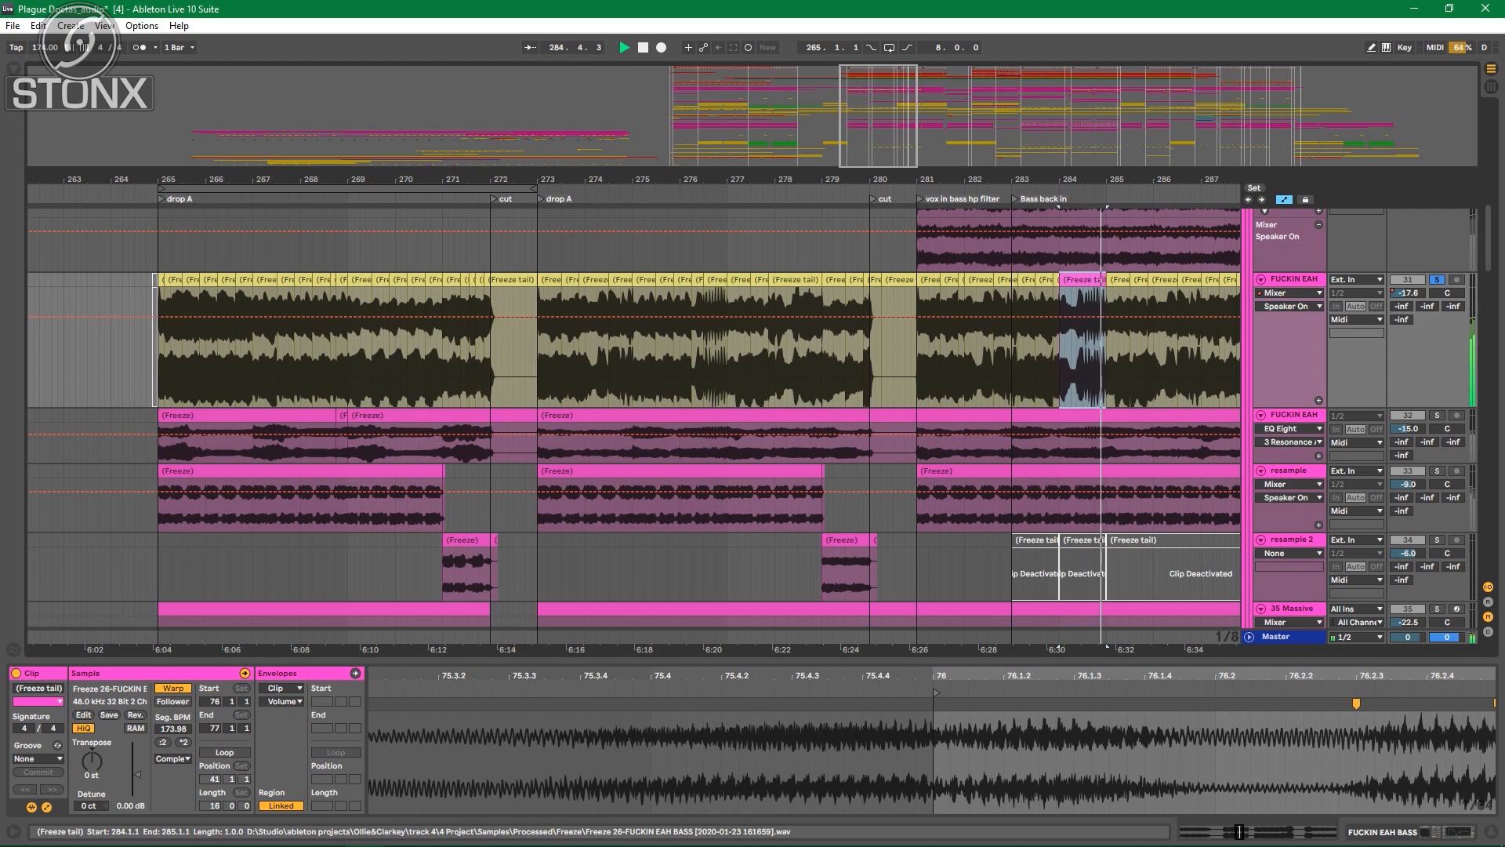
Step: Unsolo track 31 and play all the bass layers together from bar 264, looking over their tracks
click(1437, 280)
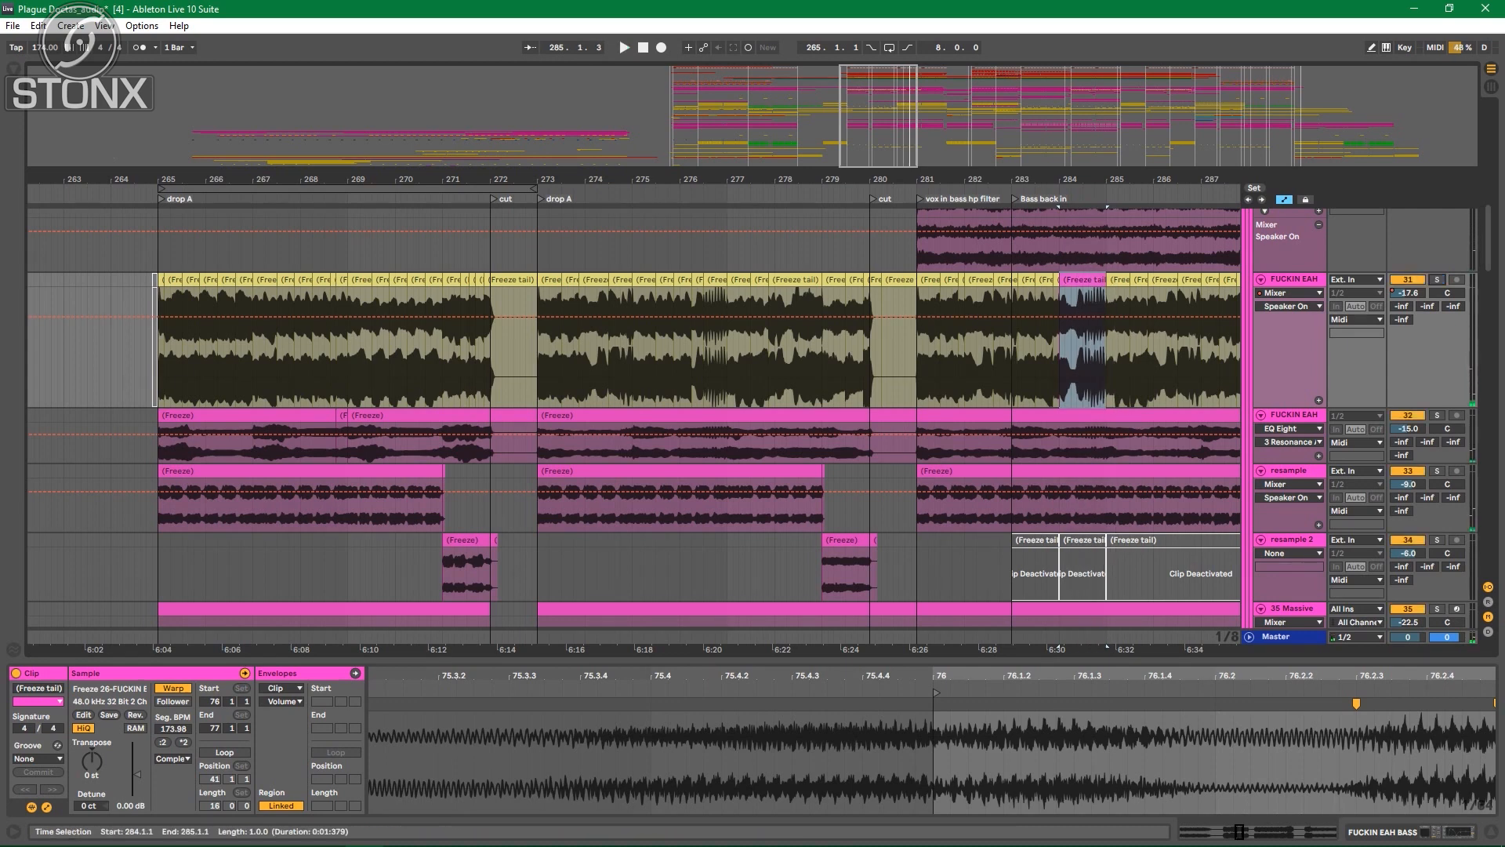
click(118, 249)
key(space)
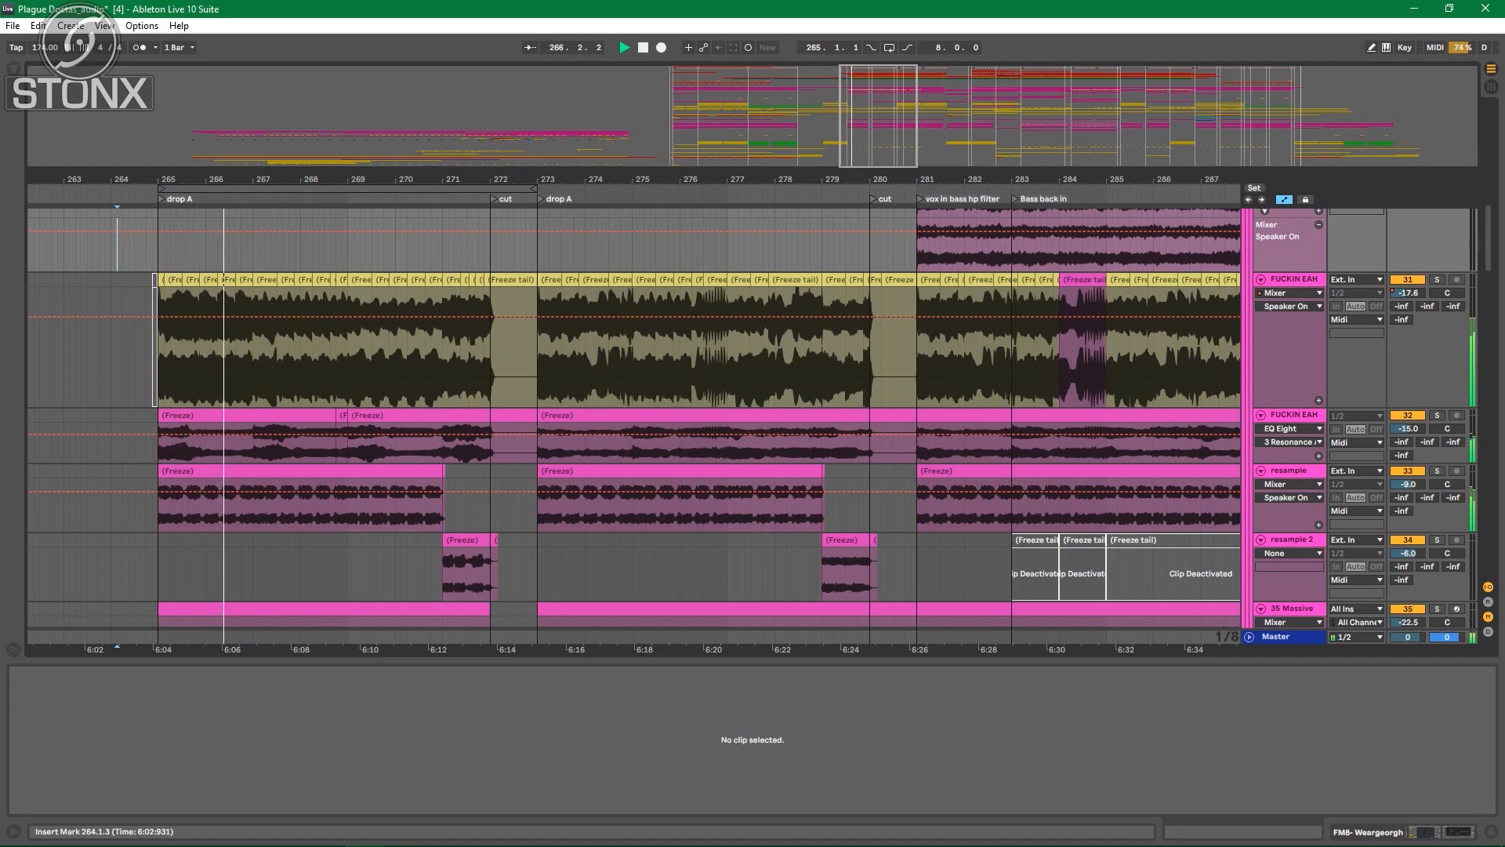
scroll(635, 423, down, 3)
scroll(635, 424, up, 5)
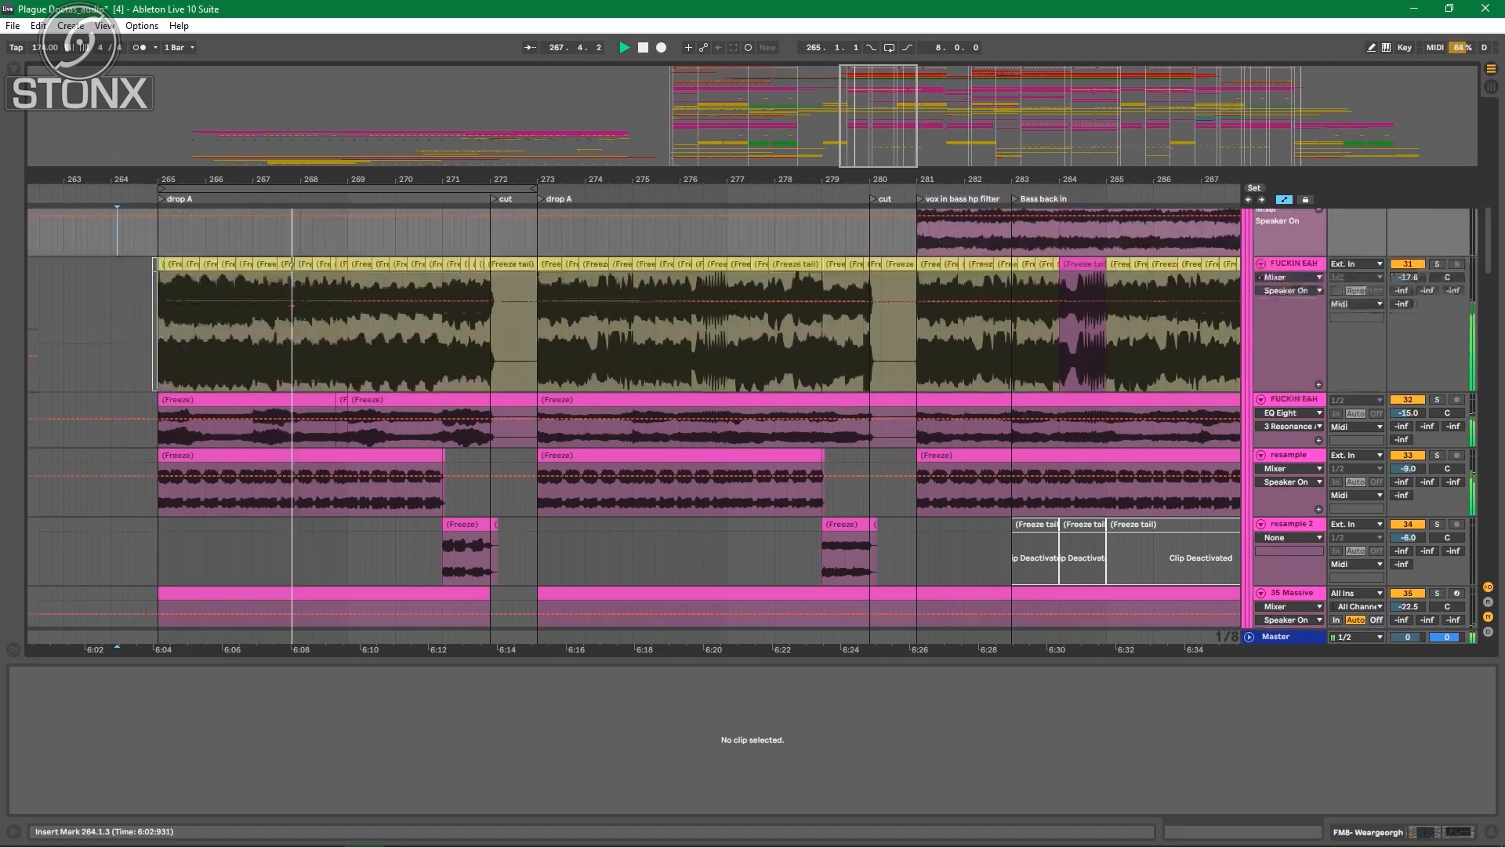
scroll(635, 423, down, 16)
scroll(635, 424, up, 3)
scroll(635, 423, up, 12)
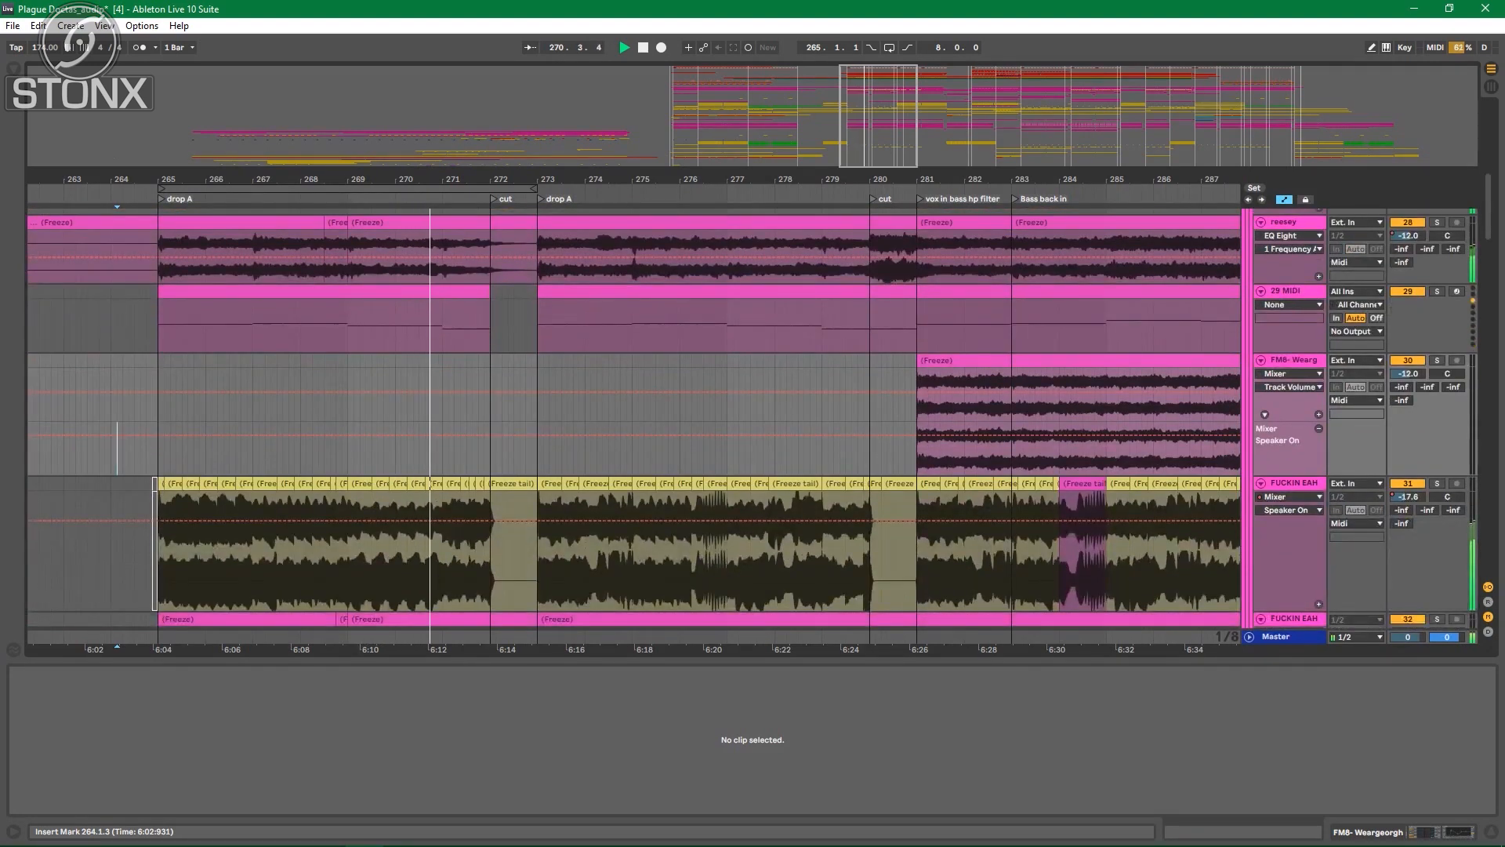
scroll(635, 423, down, 2)
scroll(635, 423, down, 4)
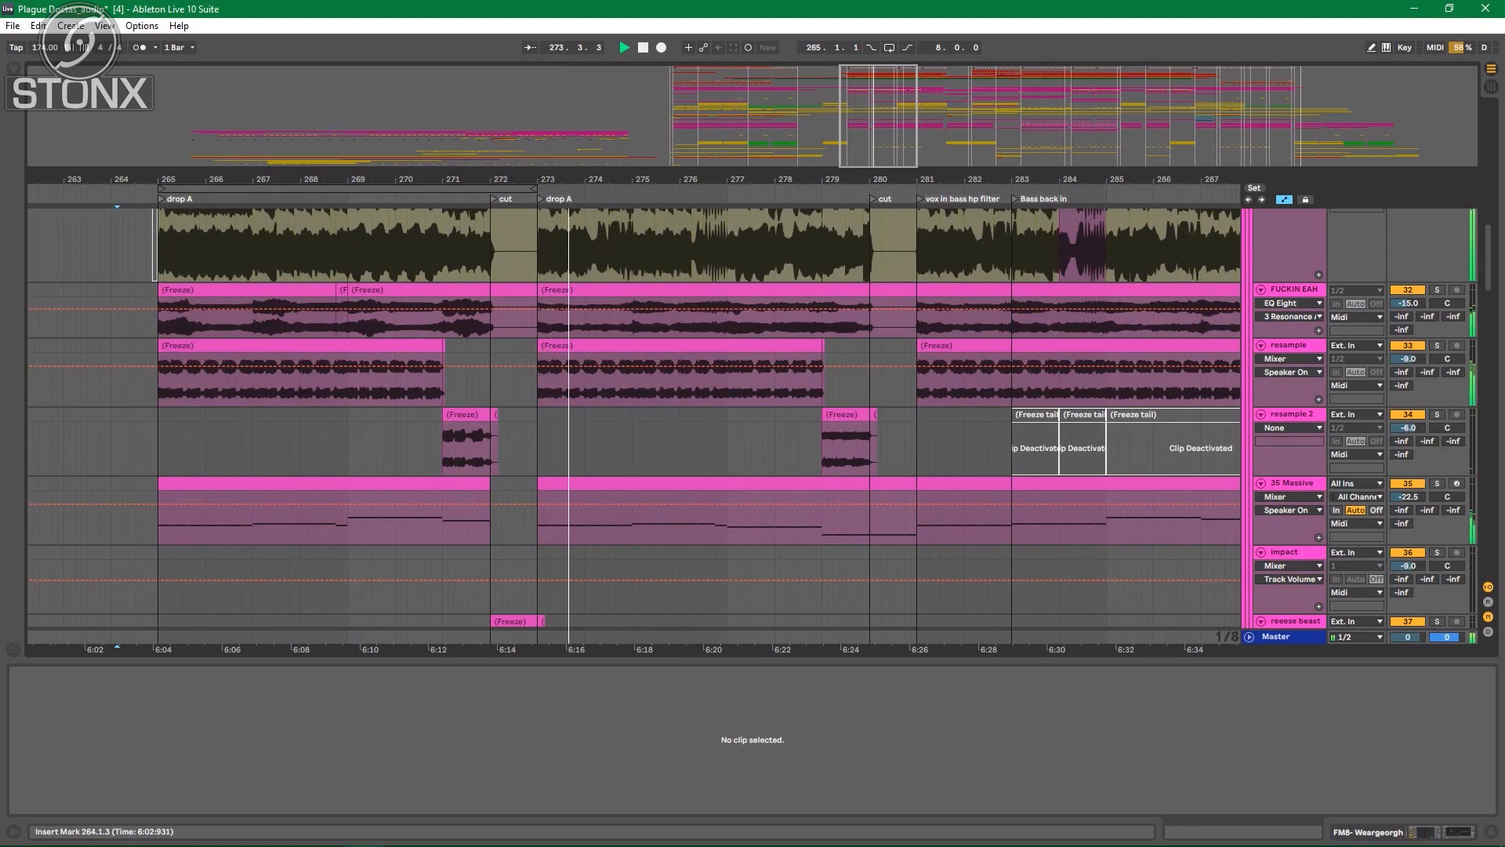
Step: Widen the timeline to about bar 299 and briefly solo track 28 reesey during playback to hear it alone
drag(549, 179, 393, 156)
scroll(635, 423, up, 2)
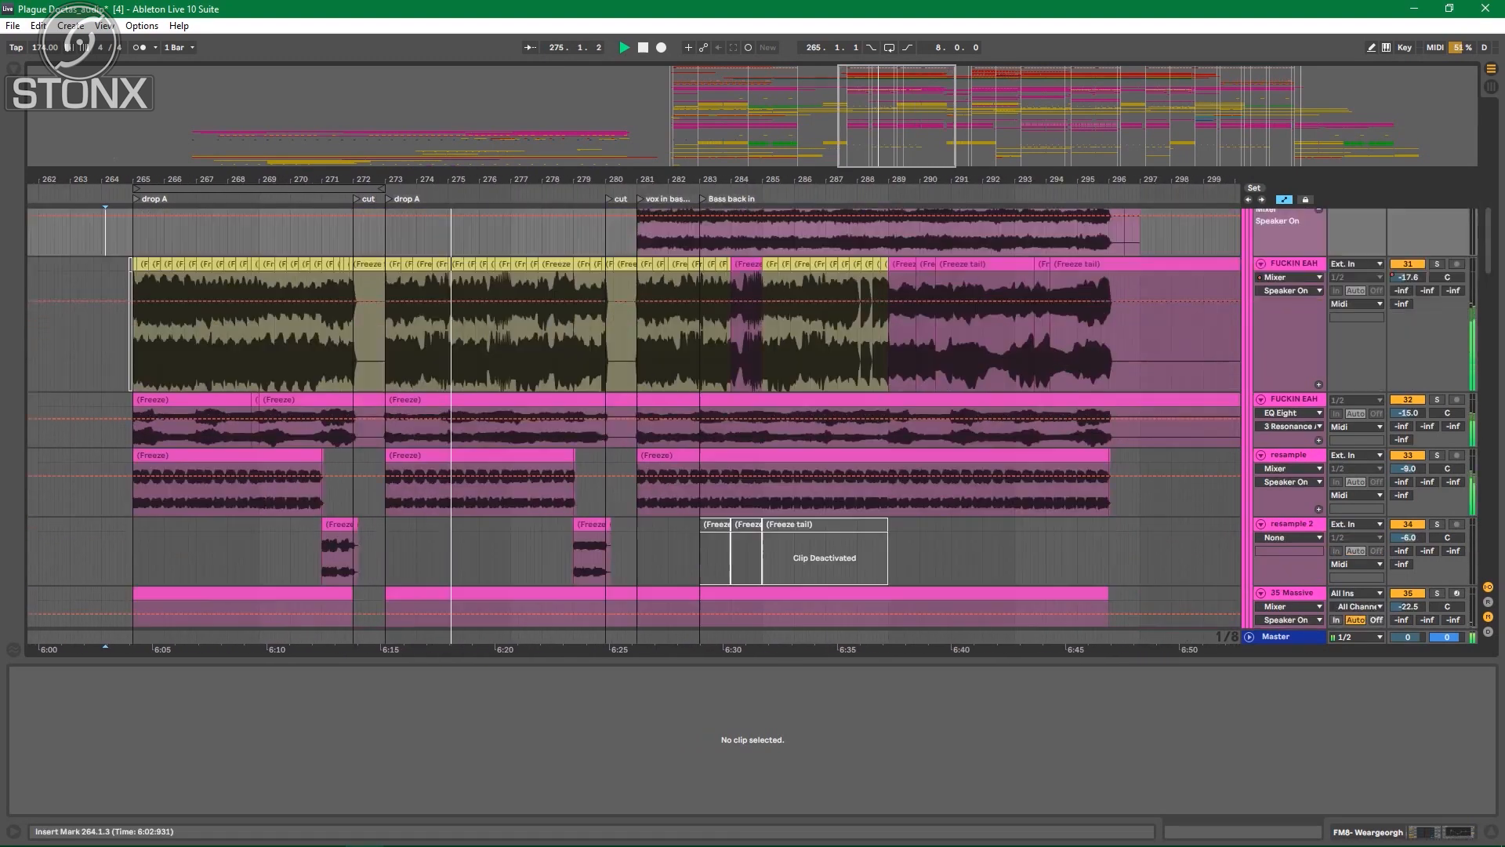
scroll(635, 423, up, 2)
scroll(635, 424, up, 2)
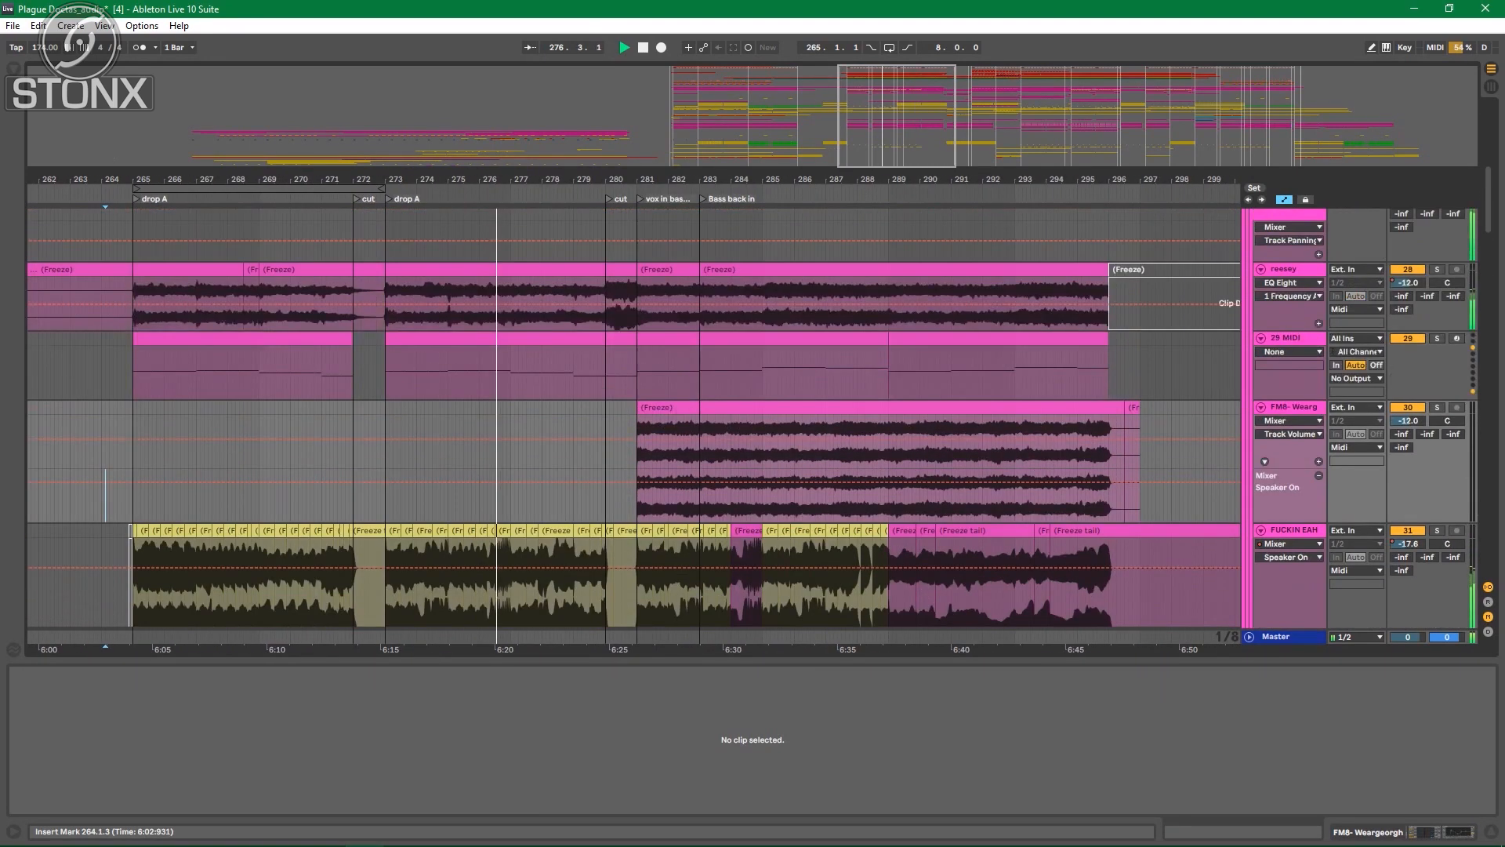
scroll(635, 423, up, 2)
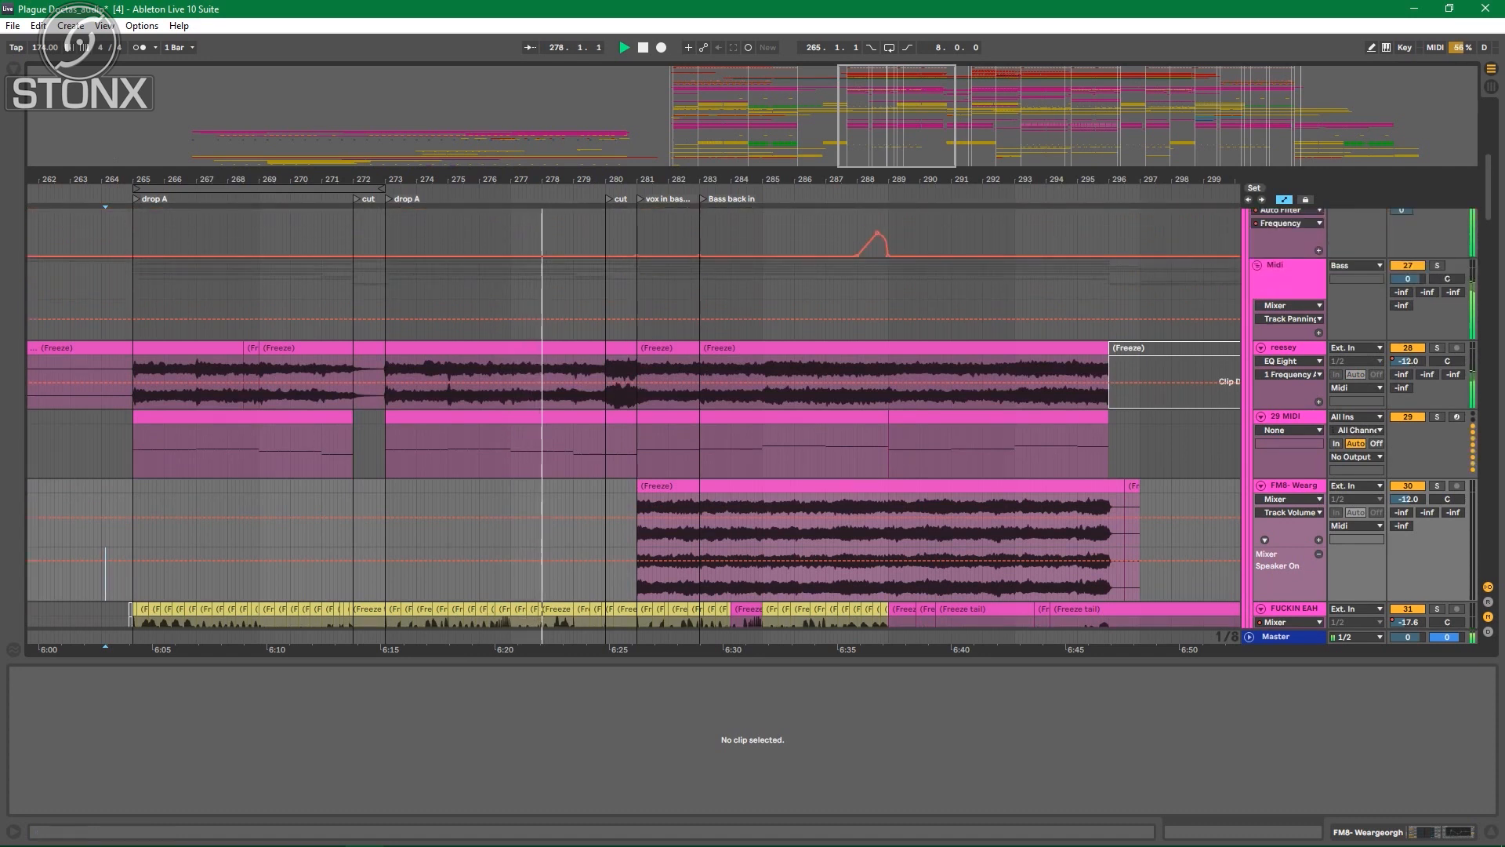
click(1437, 347)
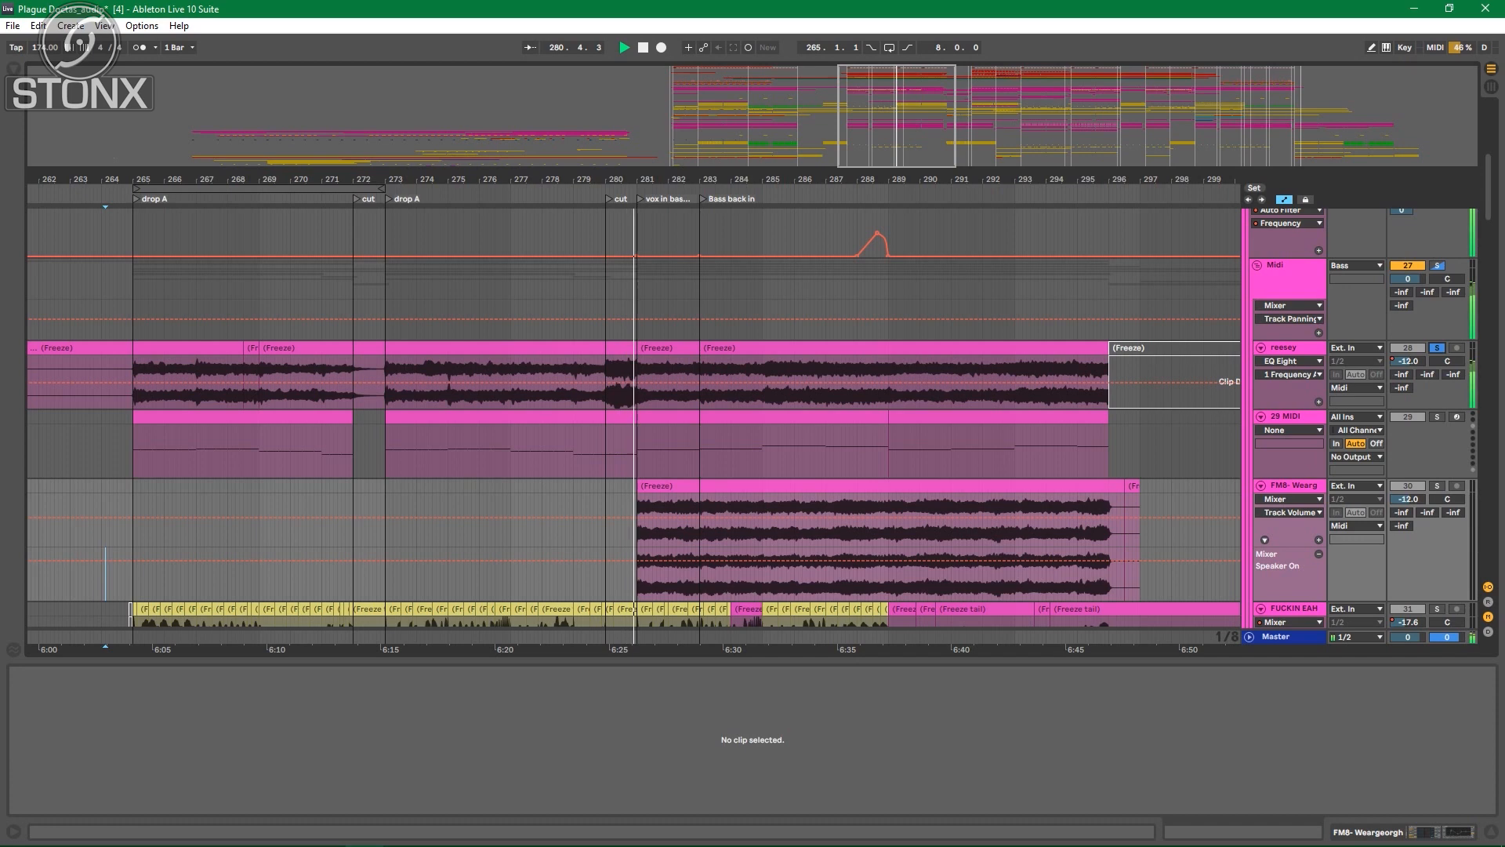
scroll(635, 424, down, 3)
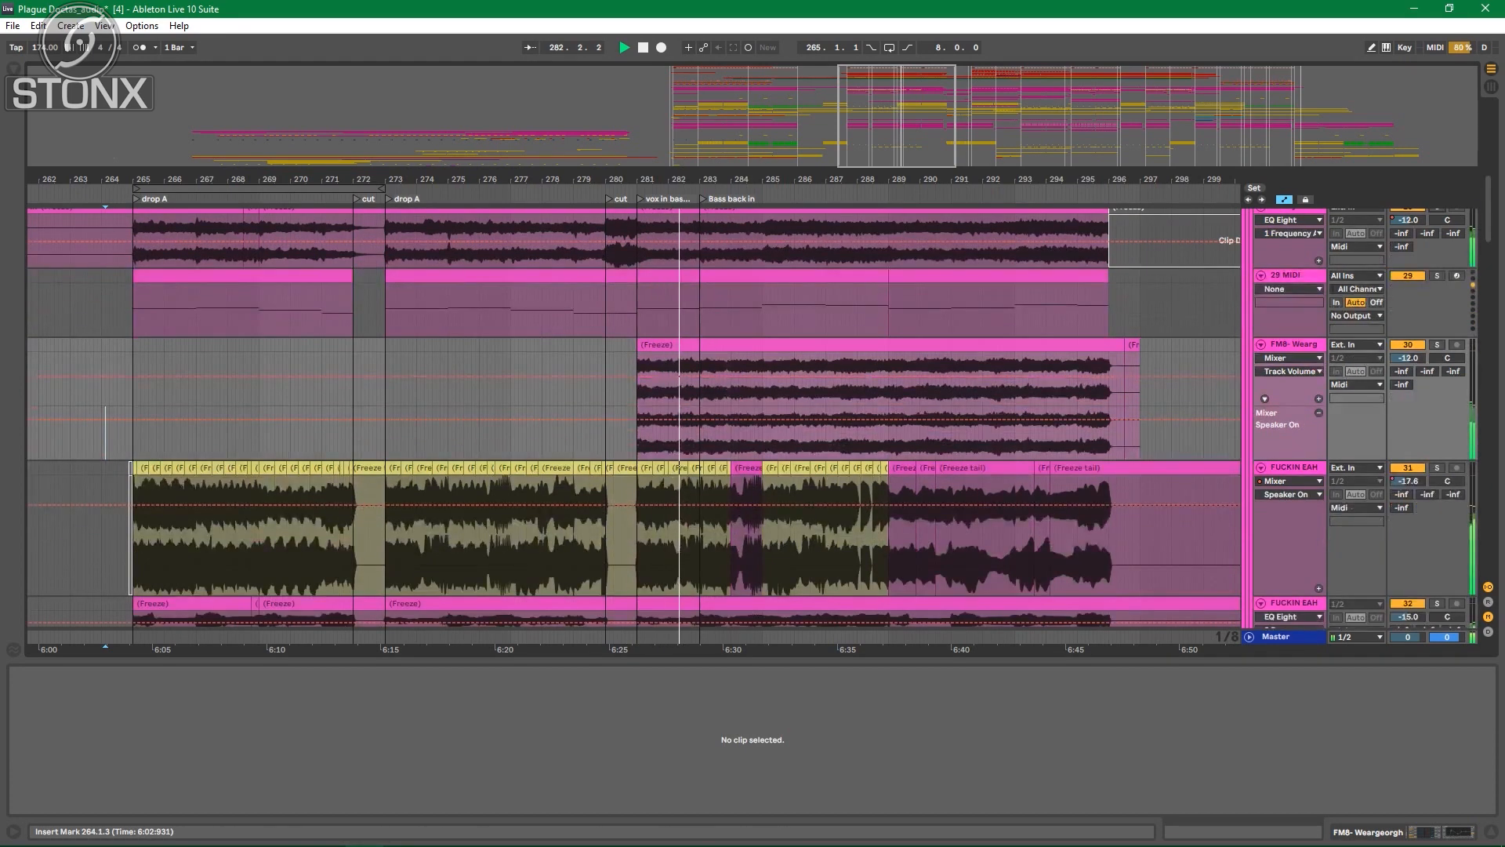
Step: Stop playback and show the Bass group's device chain with its Auto Filter and sidechain Compressor
key(space)
scroll(635, 415, down, 10)
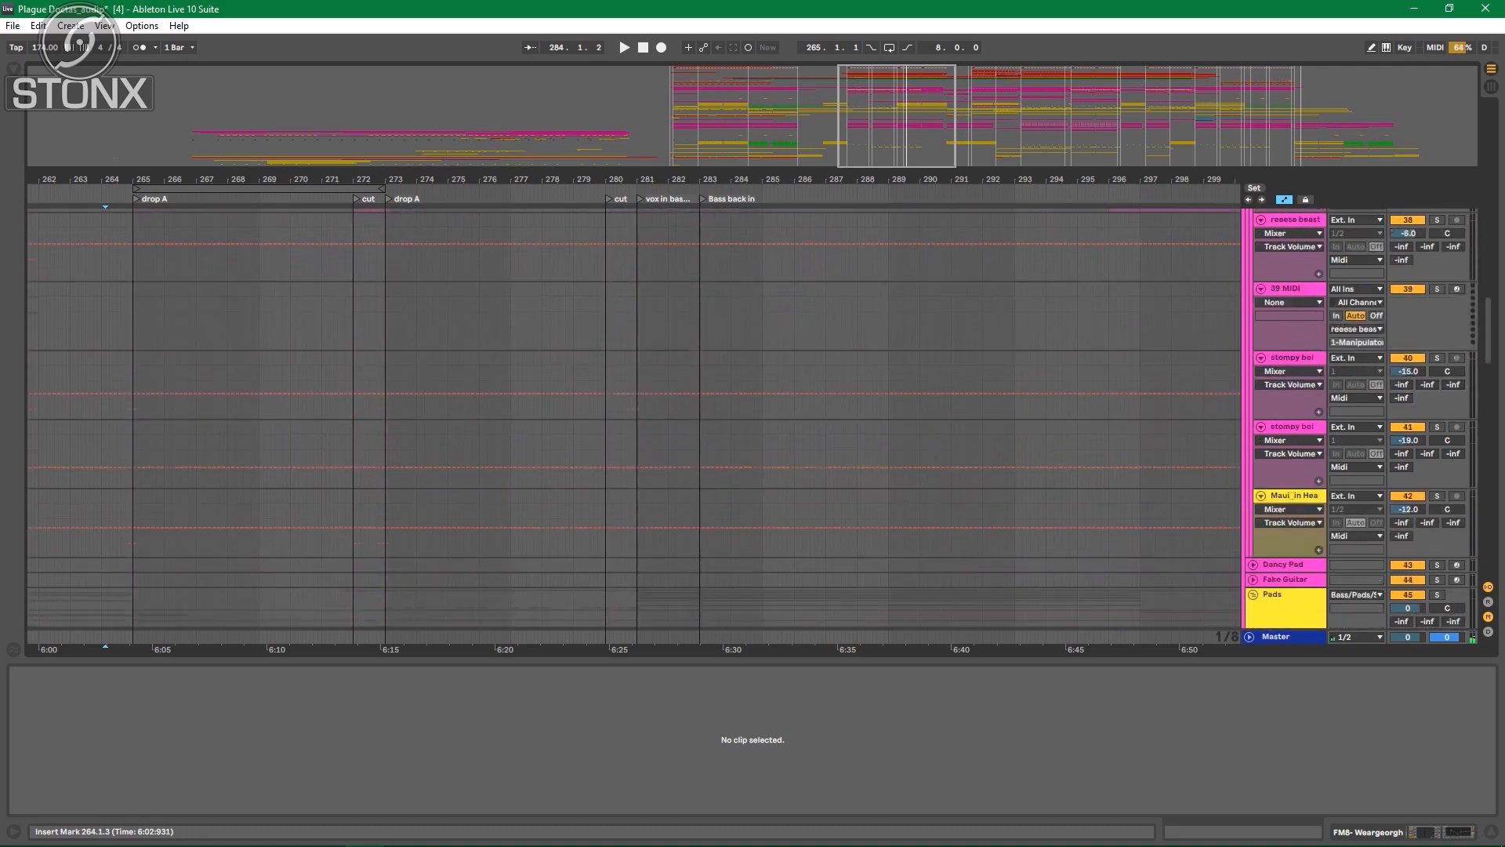
scroll(635, 416, up, 10)
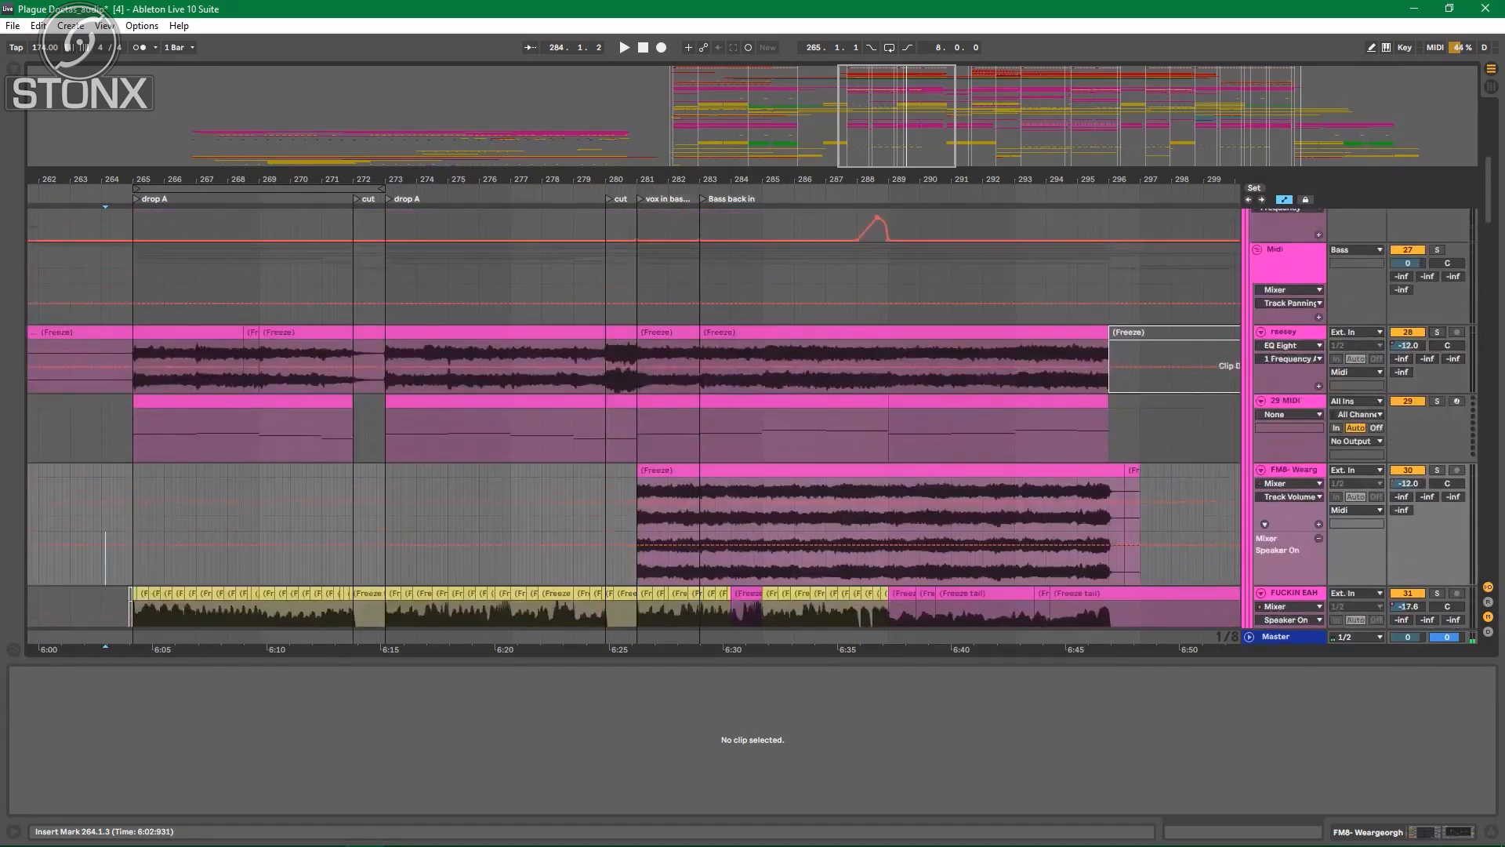
scroll(635, 416, up, 3)
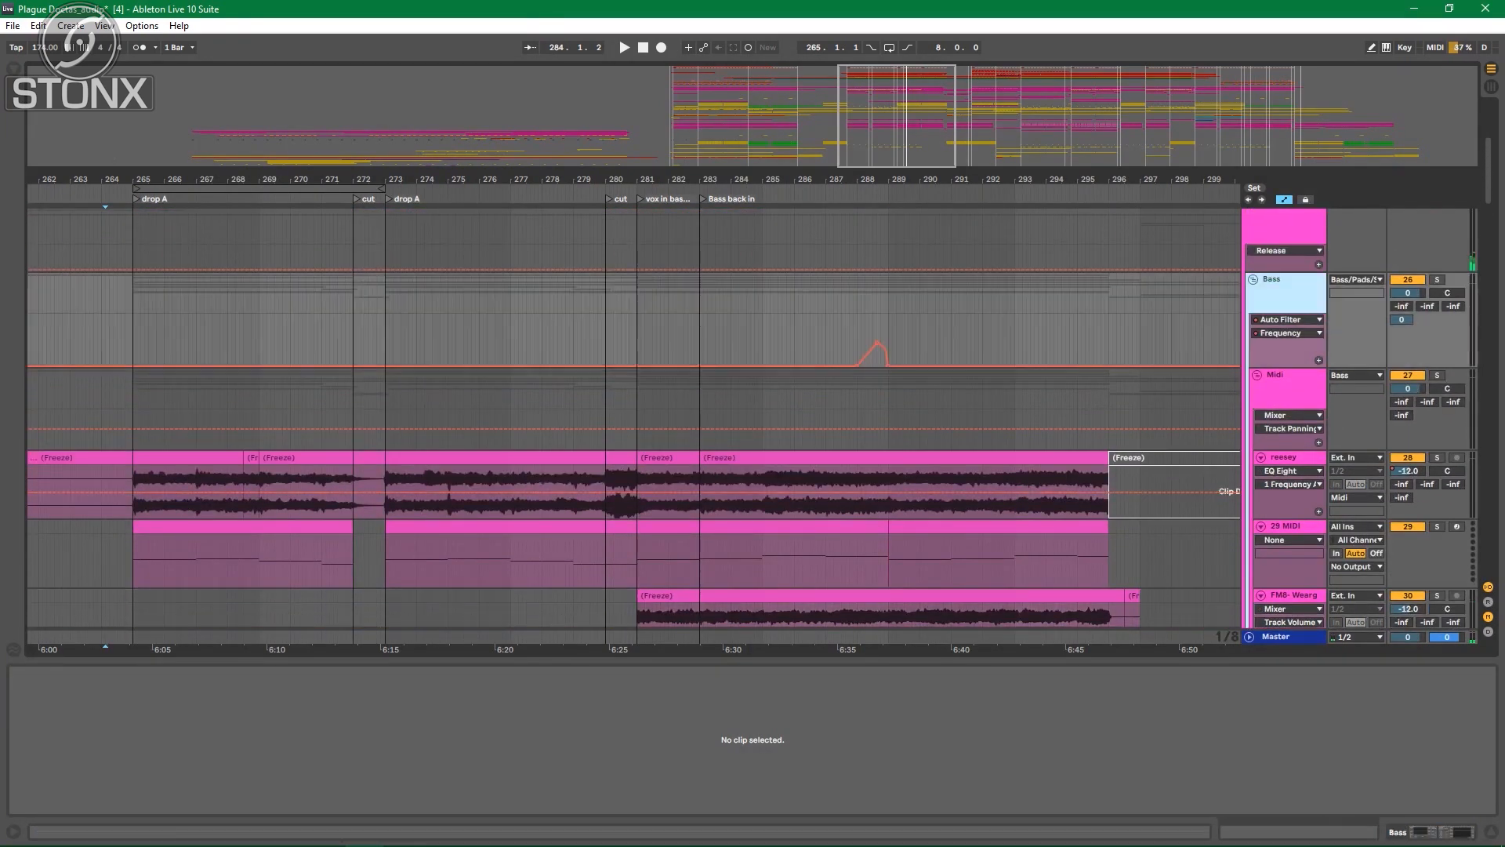
double_click(1286, 293)
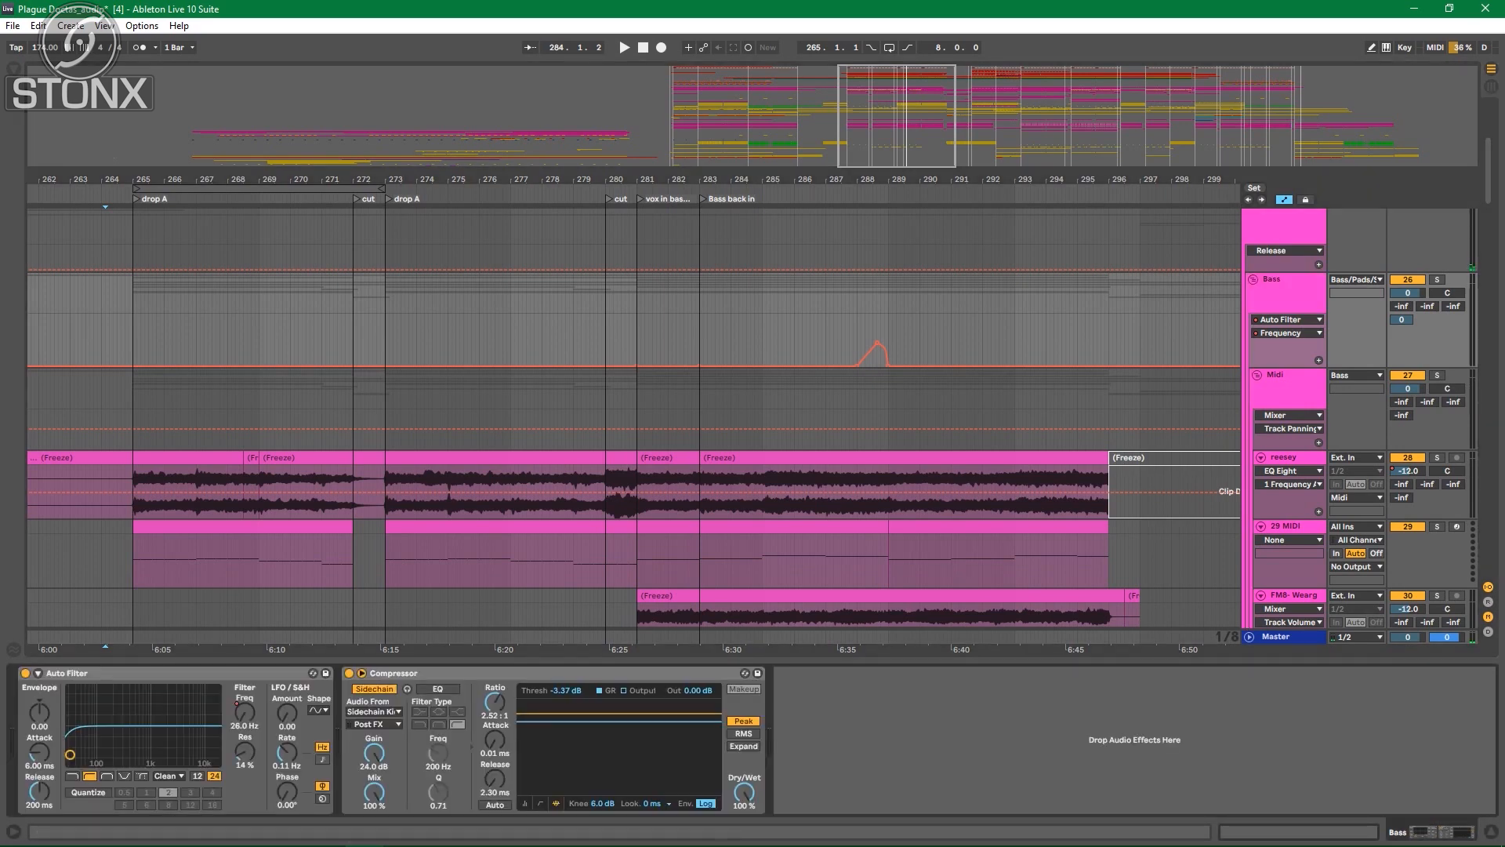
click(1286, 294)
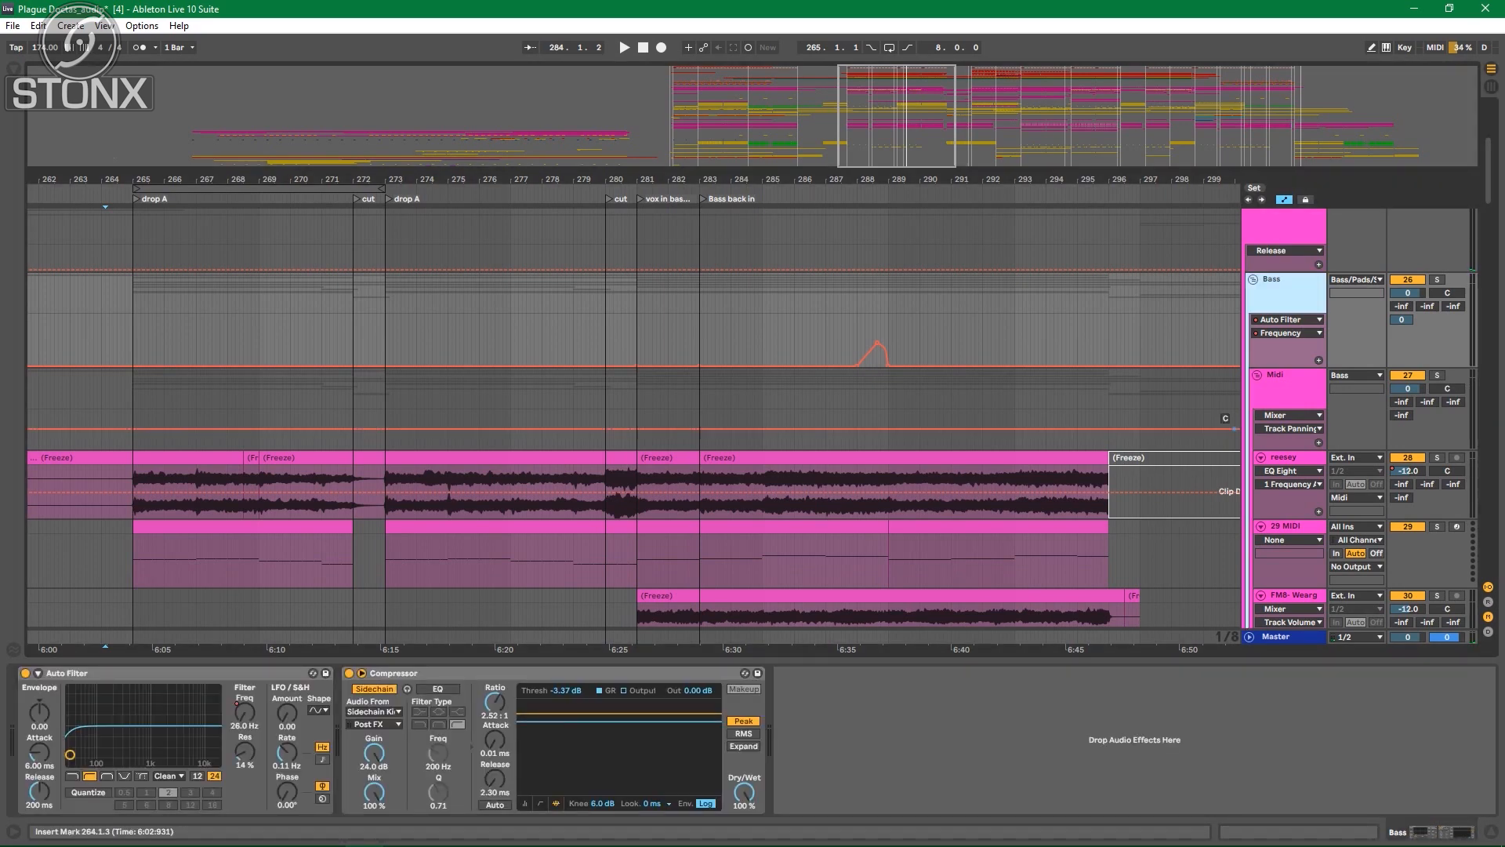
Step: Check the device chains of the Midi group, track 28 reesey and track 29 MIDI in turn
double_click(1289, 389)
click(1289, 389)
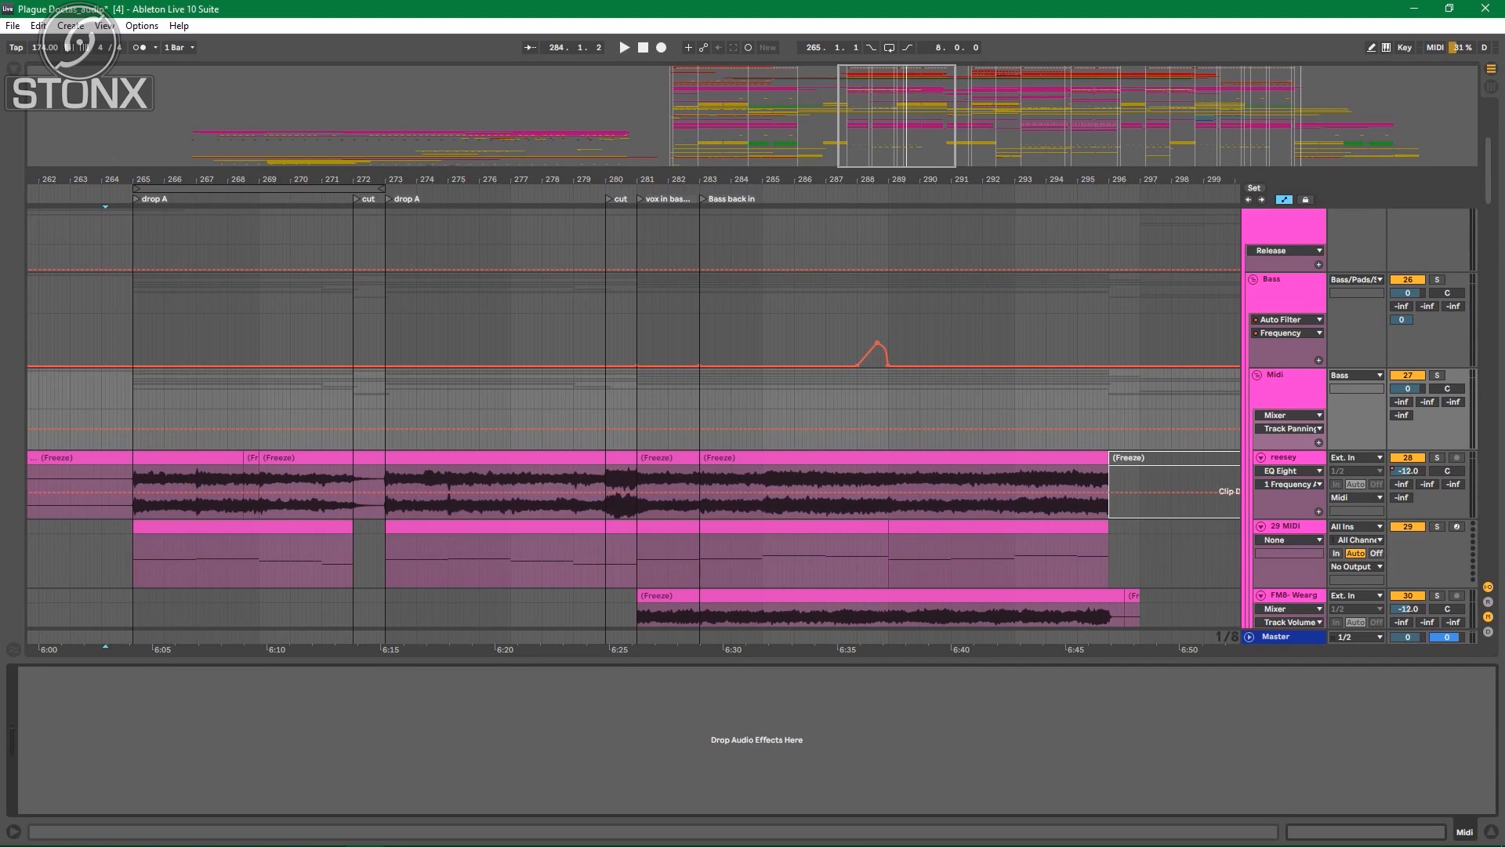
click(1289, 457)
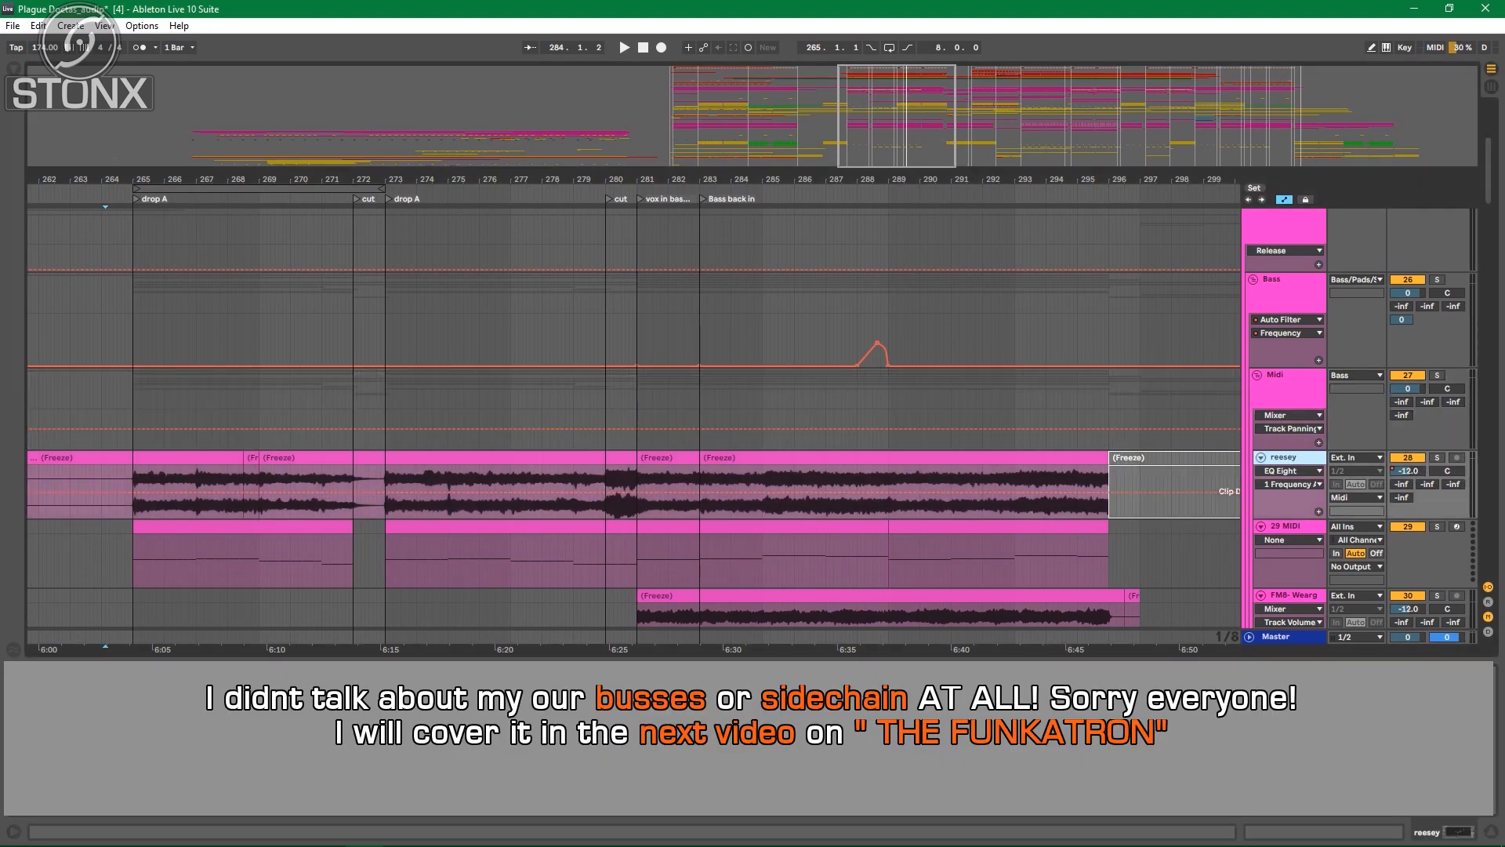
scroll(1286, 439, up, 4)
click(1286, 251)
scroll(1286, 377, down, 7)
click(1290, 410)
click(1290, 479)
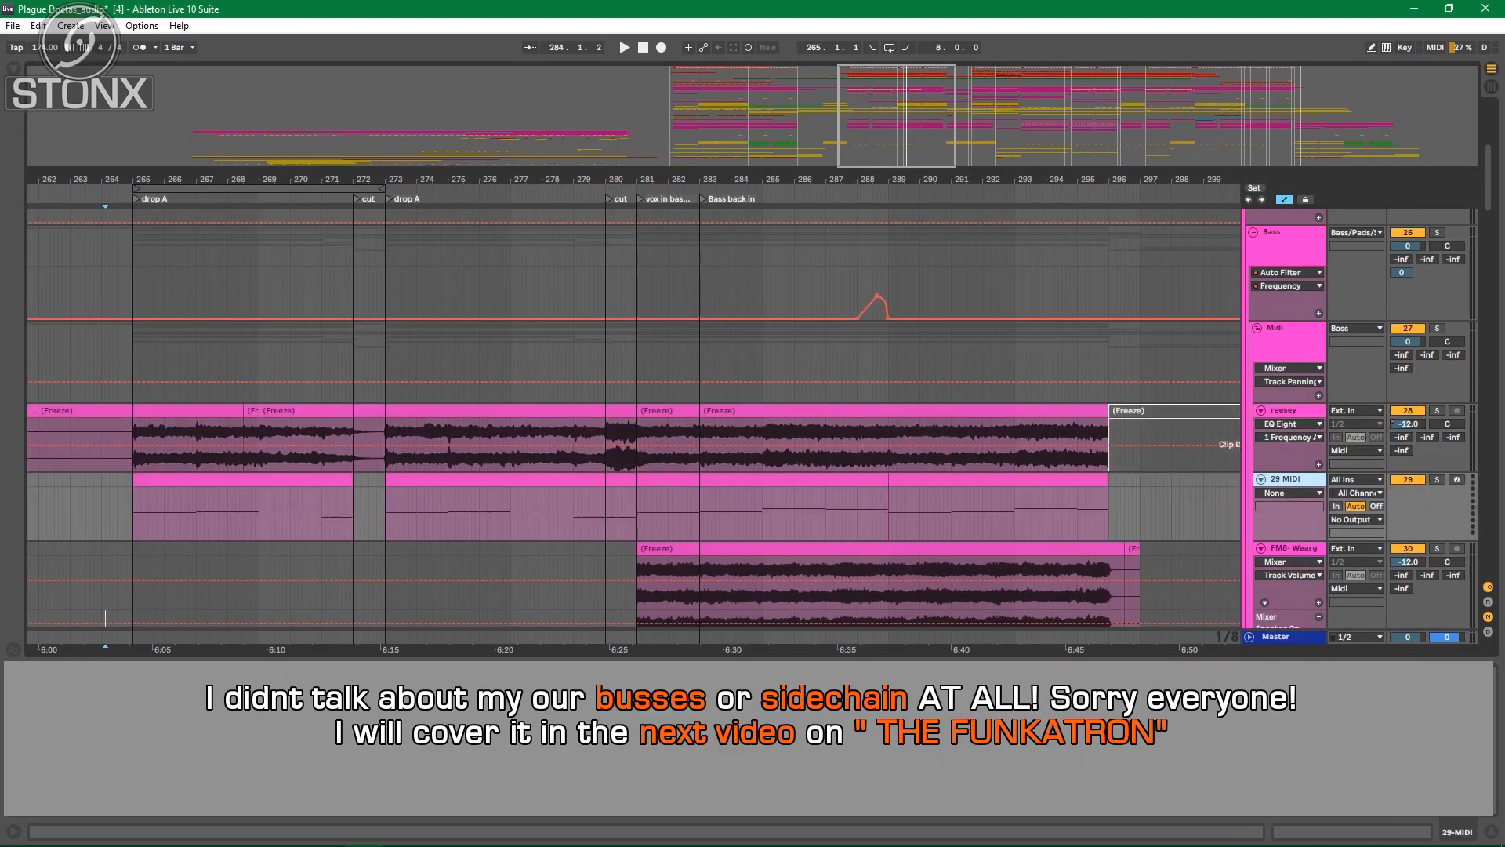
Step: Show the device chain of track 30 FM8- Weargeorgh, followed by that of track 31 FUCKIN EAH BASS
click(1289, 548)
scroll(1290, 548, down, 1)
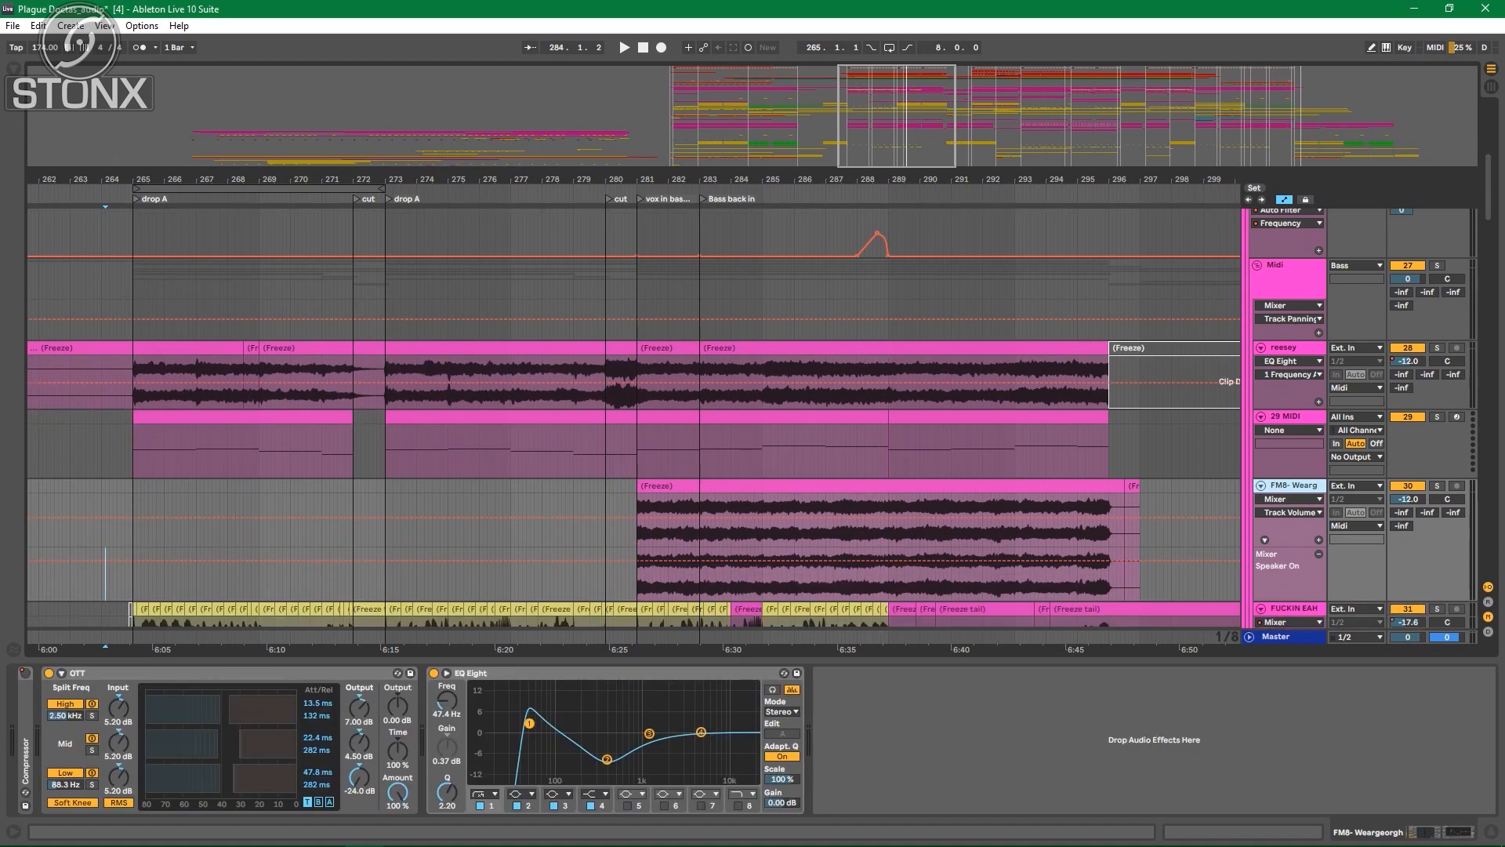
scroll(1290, 541, down, 2)
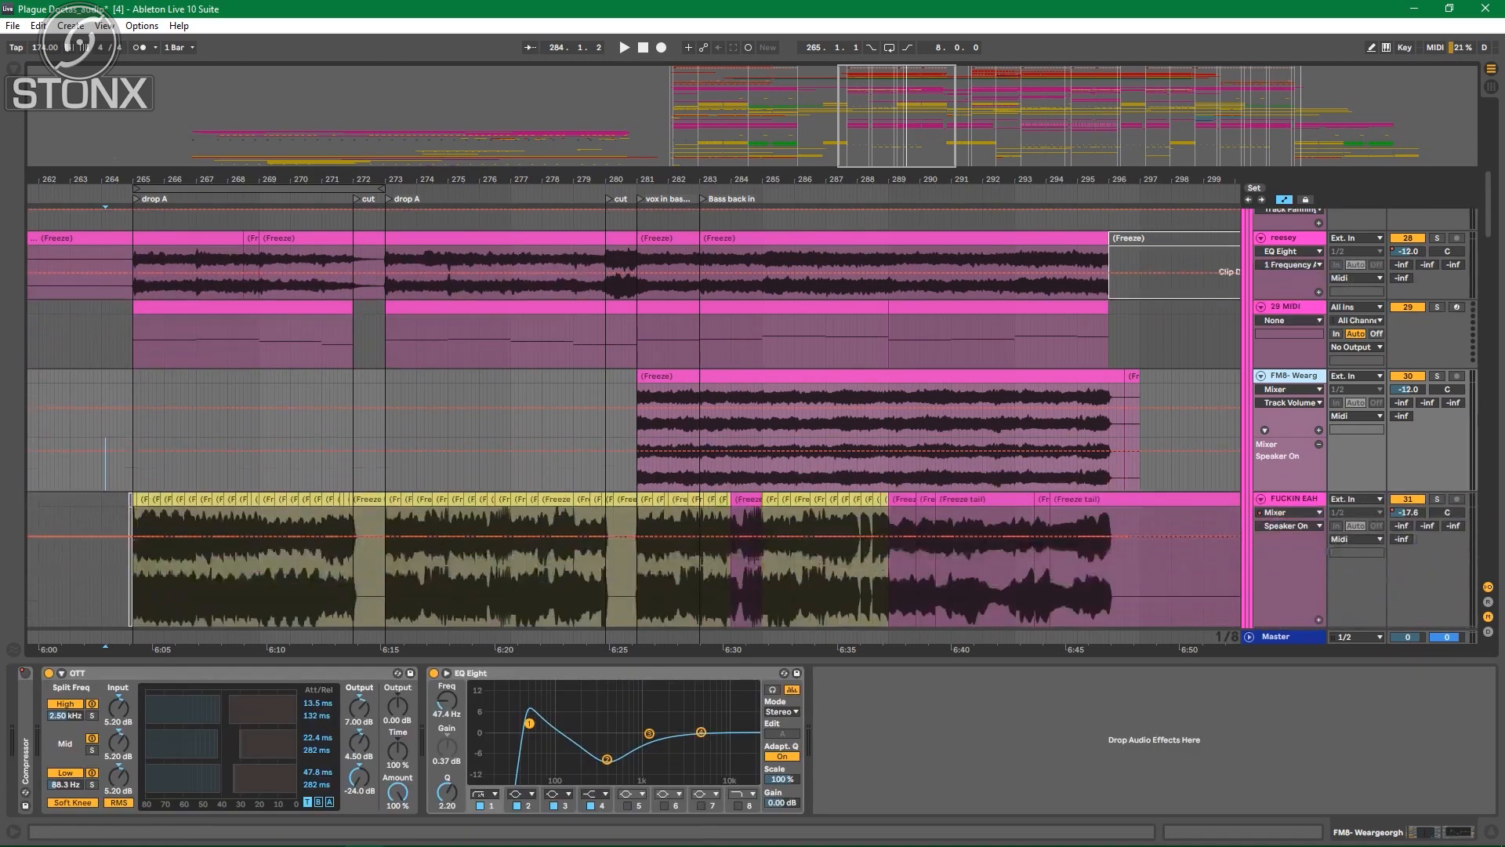
click(1289, 500)
scroll(1290, 510, down, 2)
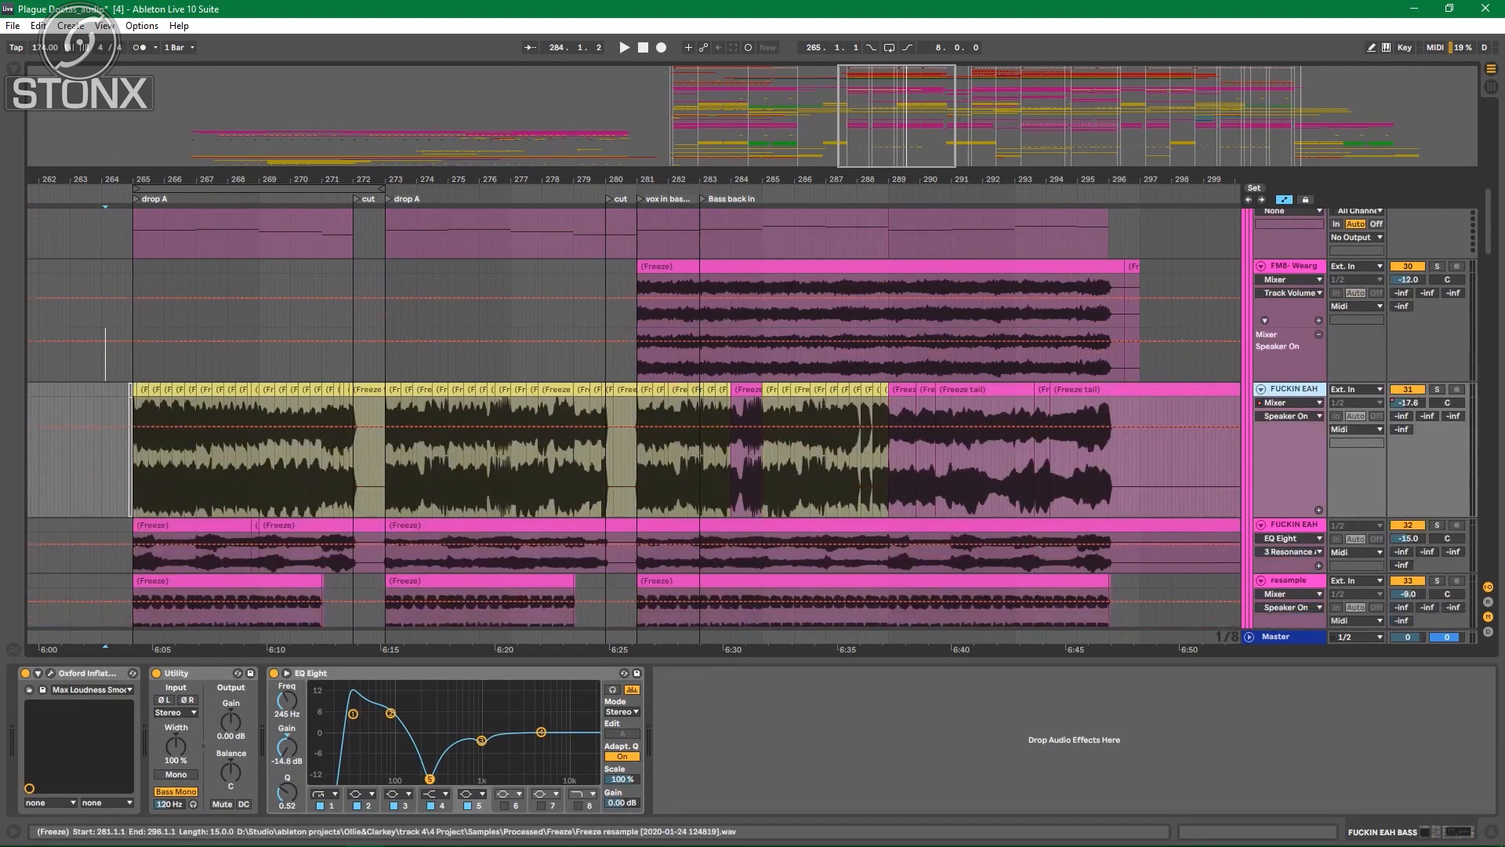
Step: Show the EQ Eight on track 32 FUCKIN EAH BASS, followed by the device chain of track 35 Massive
click(1290, 525)
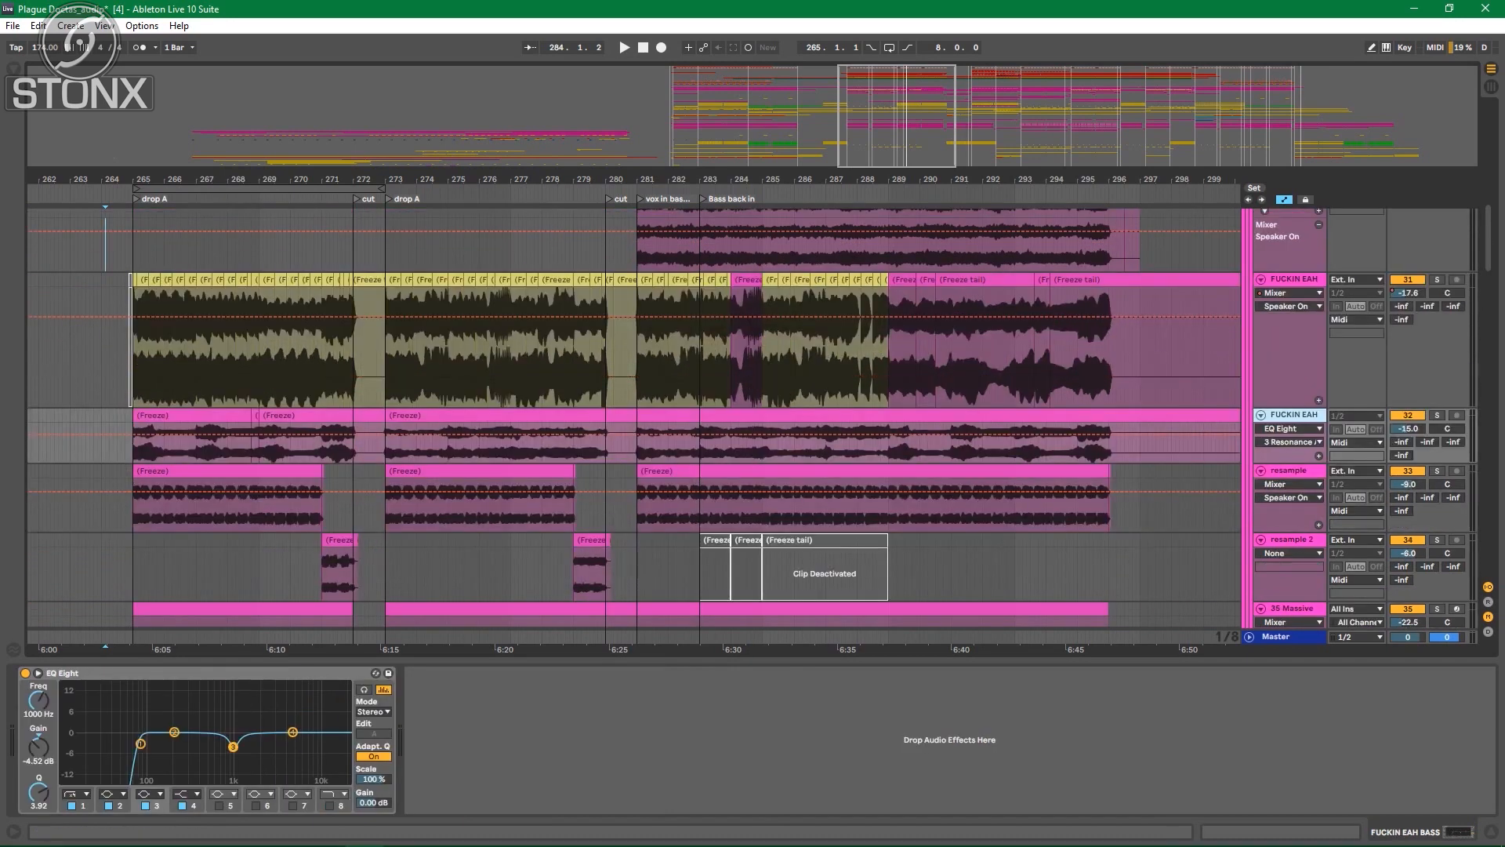
click(116, 498)
click(1357, 539)
key(Escape)
click(1292, 608)
scroll(1292, 608, down, 2)
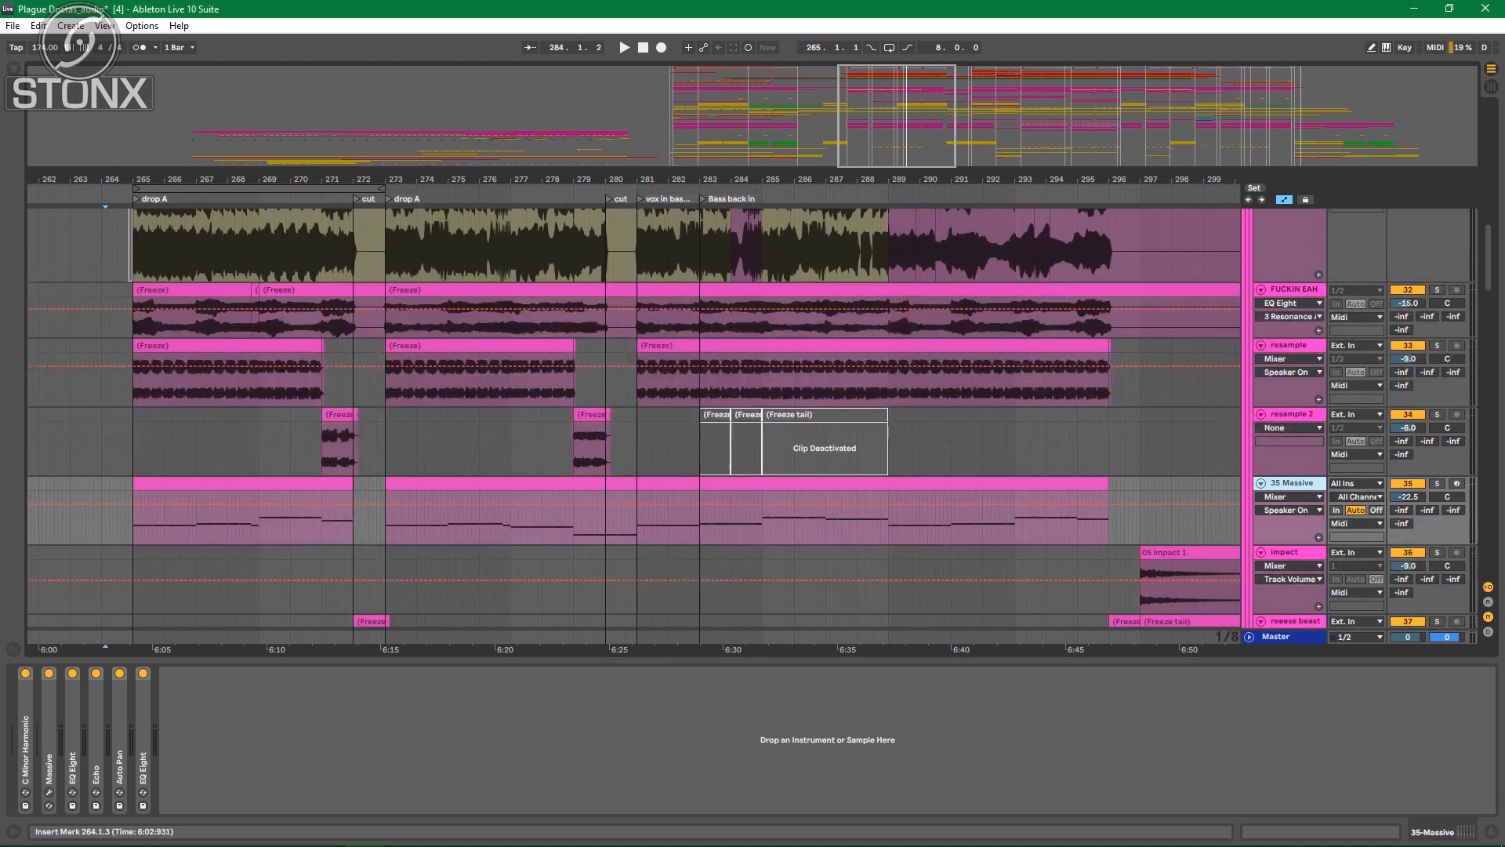
Step: Unfold the EQ Eight on track 35 Massive to show its curve
double_click(143, 740)
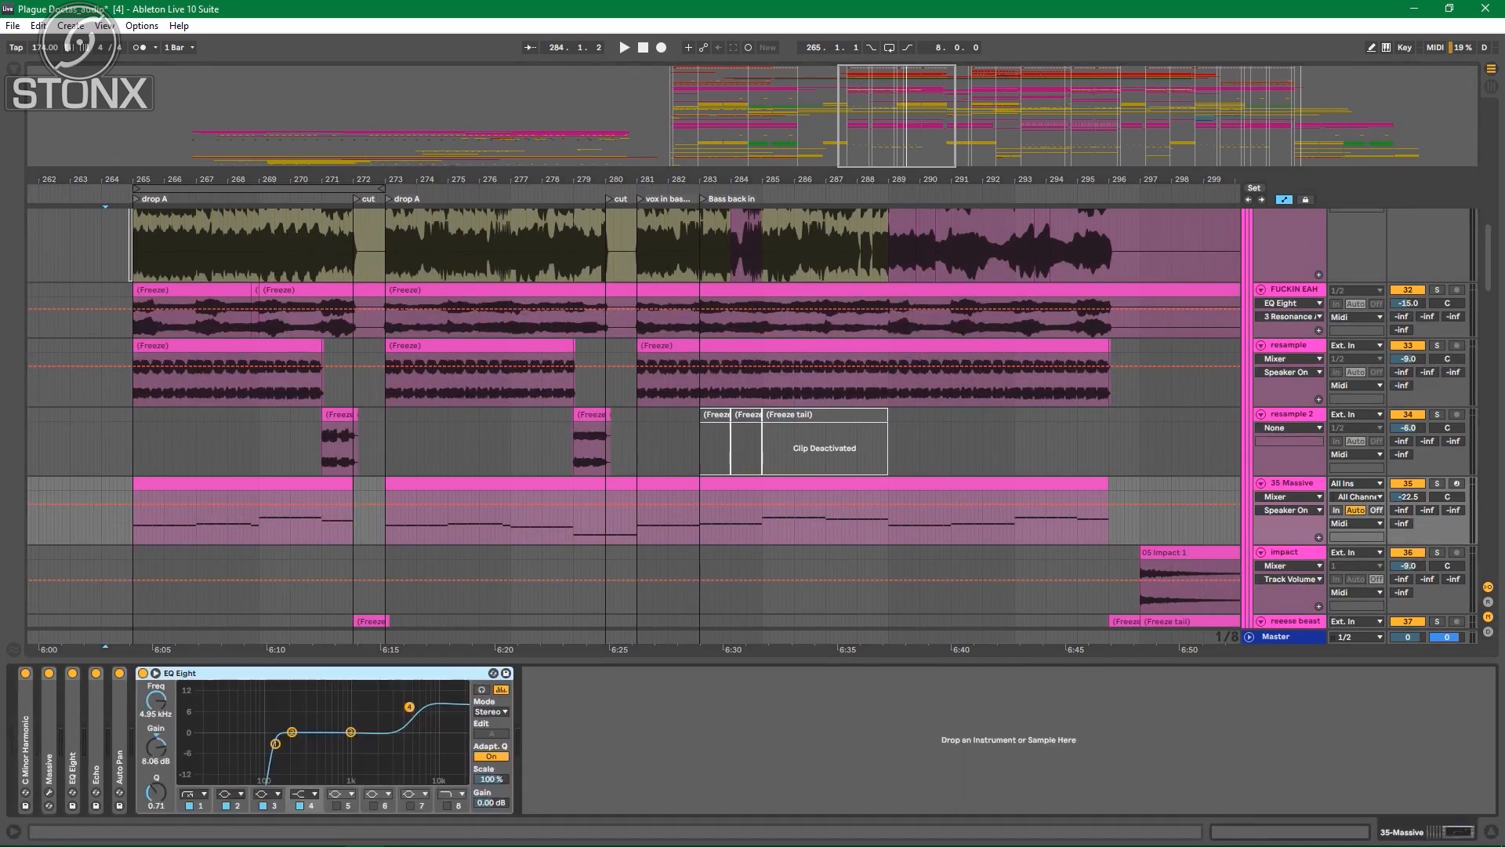
Step: Unfold and solo the sub track, and play it from the start of the first drop A
scroll(632, 407, down, 2)
scroll(633, 407, down, 15)
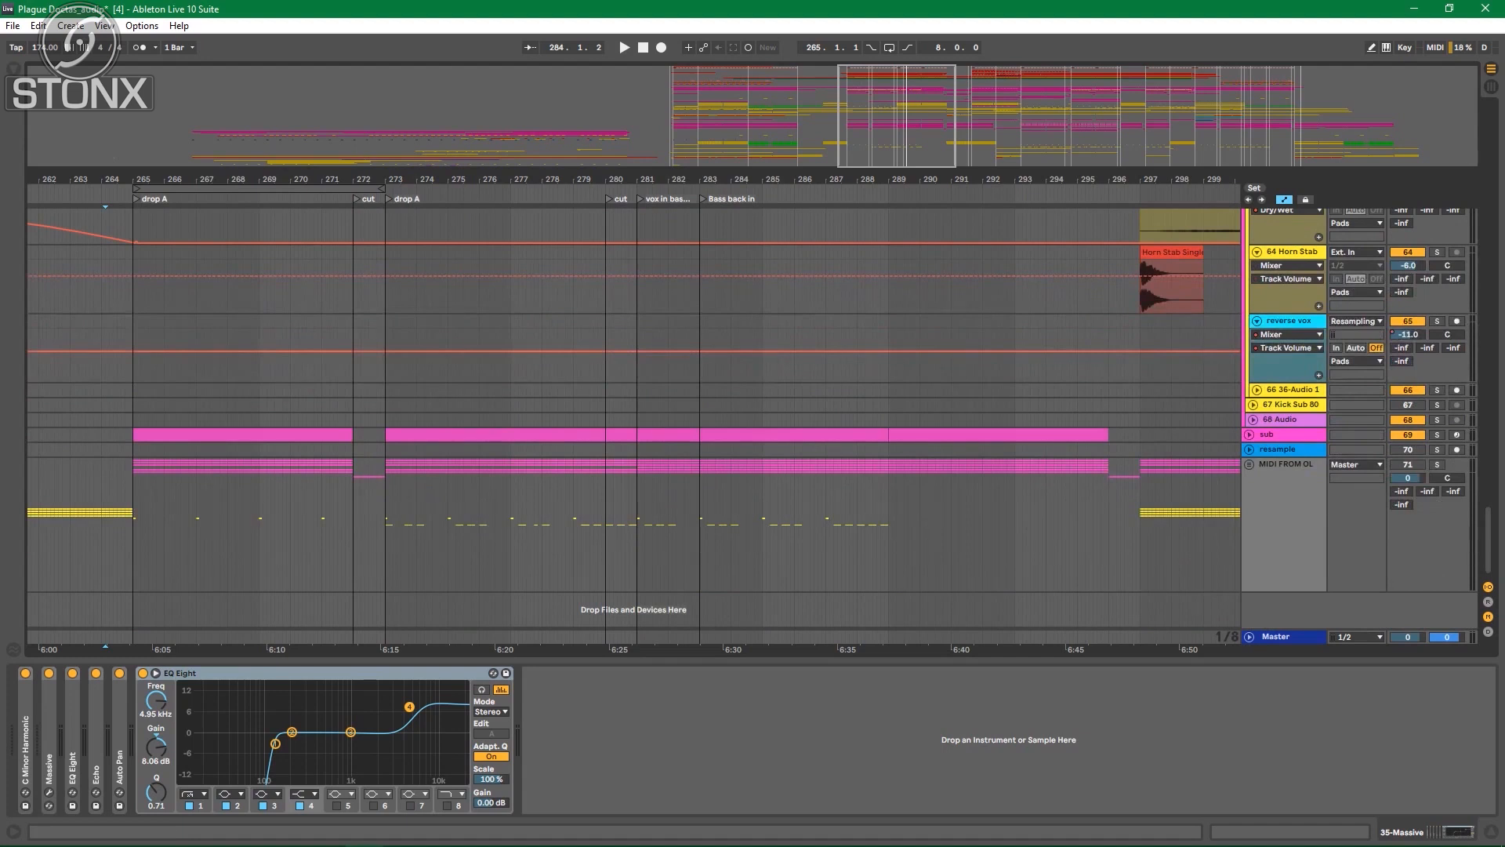
click(1250, 434)
click(1437, 434)
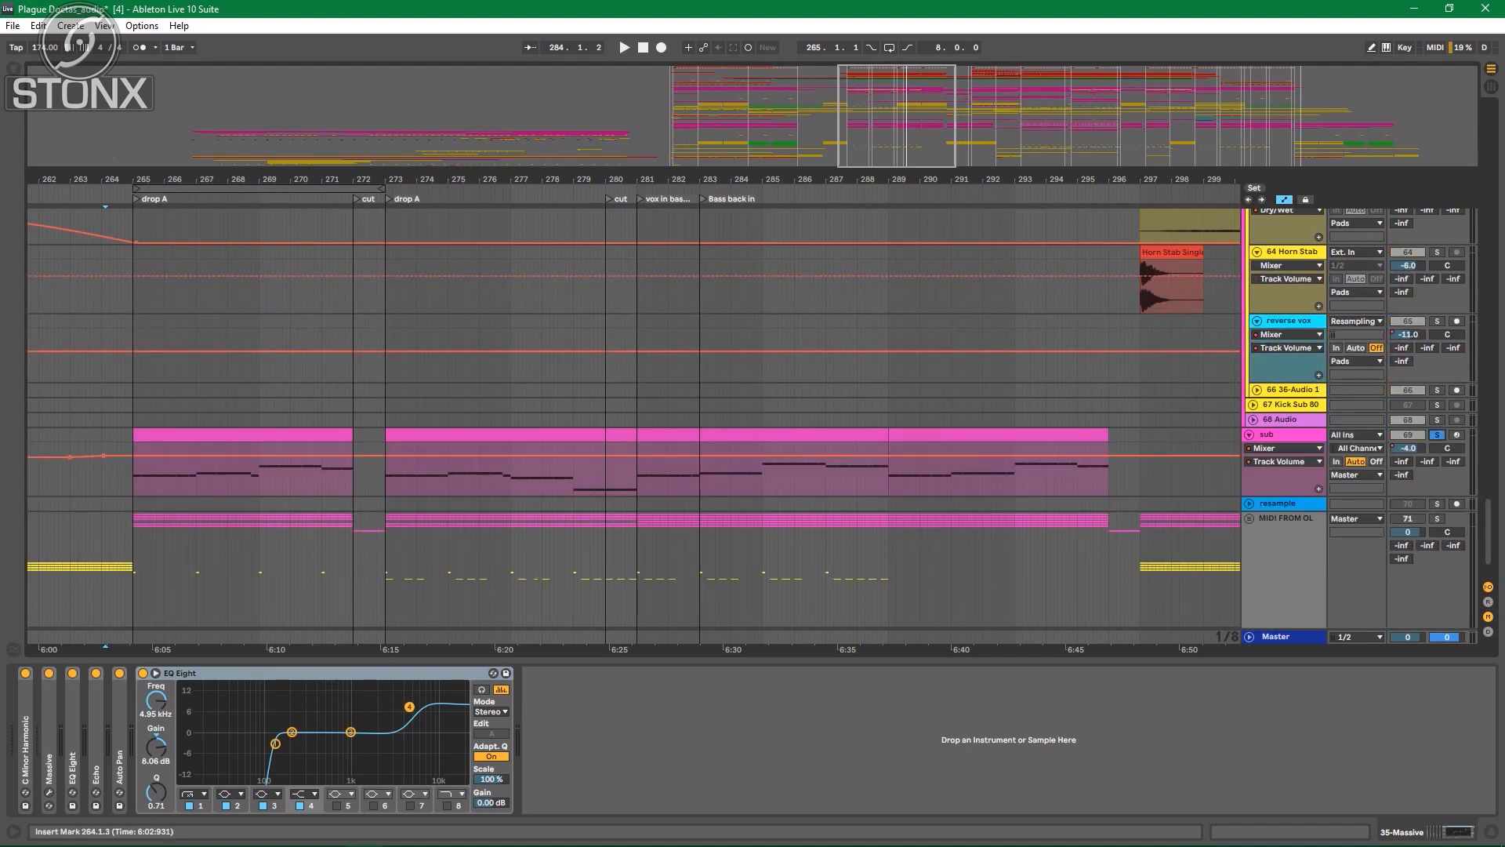
click(128, 463)
key(space)
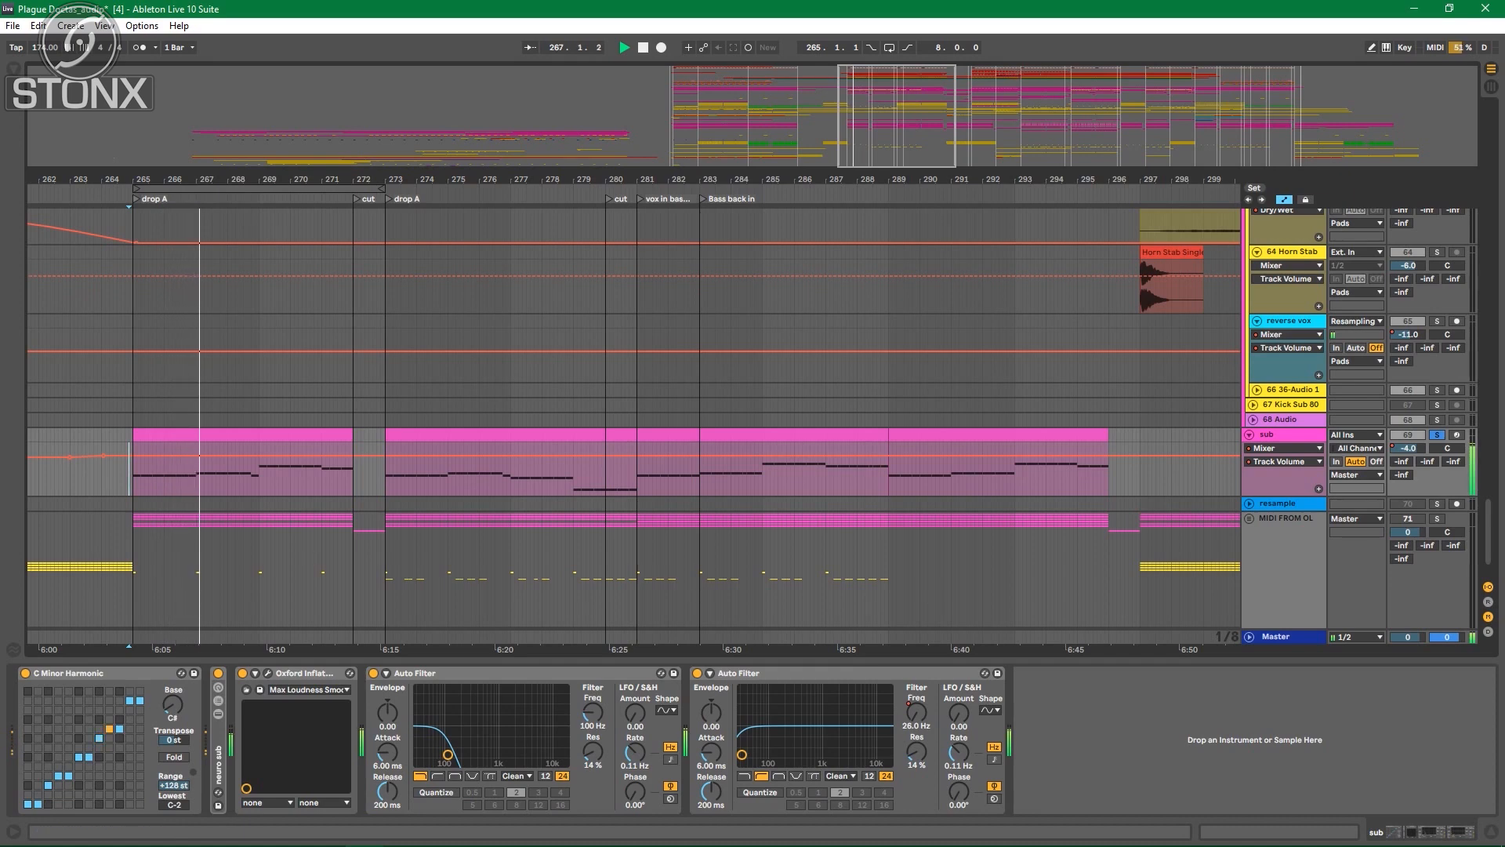
Step: Check the soloed sub's frequency spectrum in the Master track's SPAN analyser, and close the plug-in window
click(1286, 637)
click(292, 674)
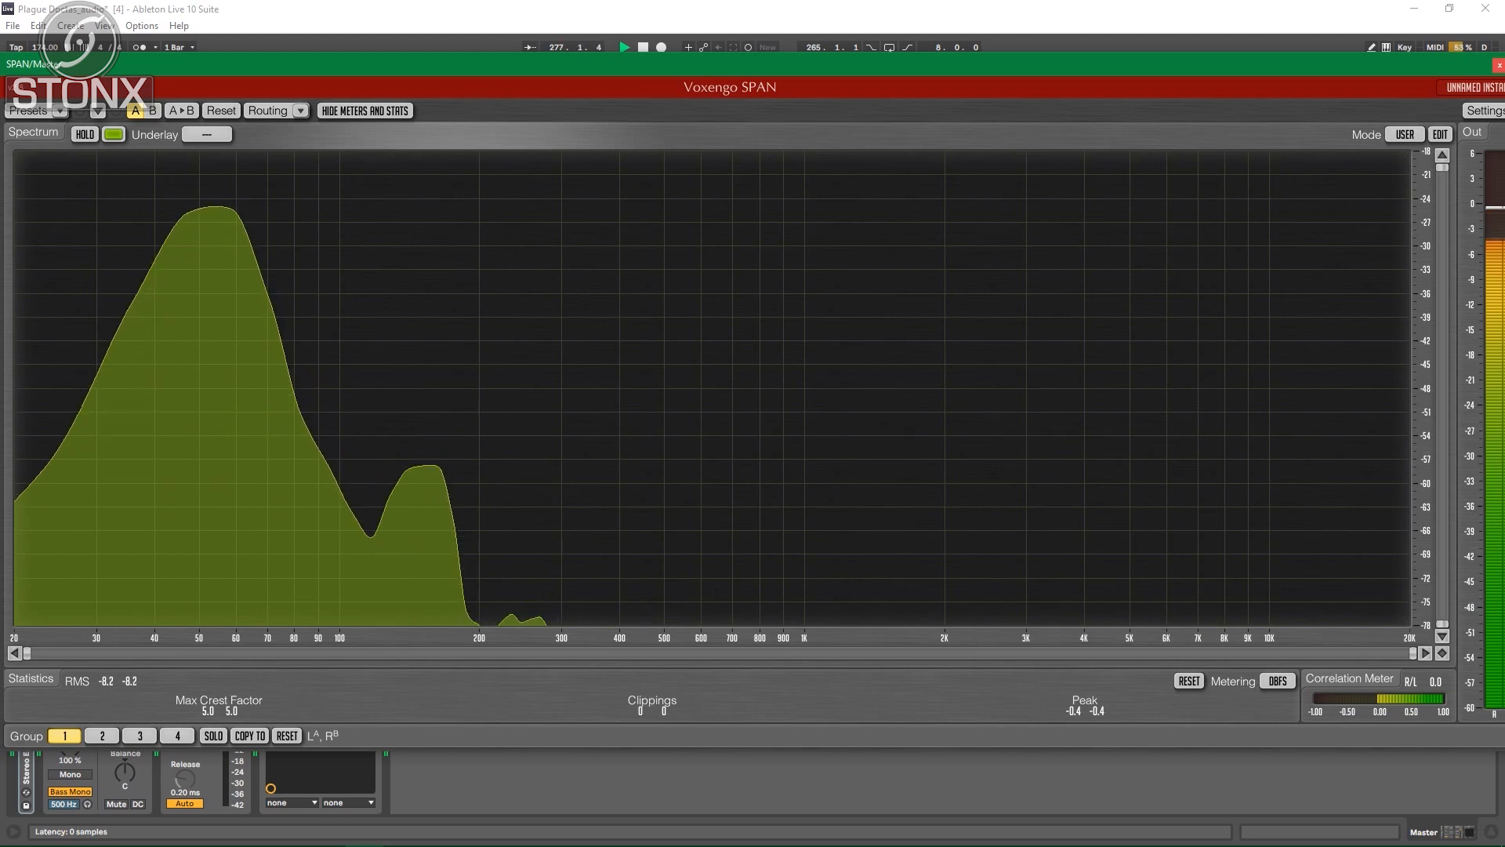
click(1499, 66)
Step: Solo the Bass group, play it from drop A and check its spectrum in the Master's SPAN
scroll(634, 418, up, 20)
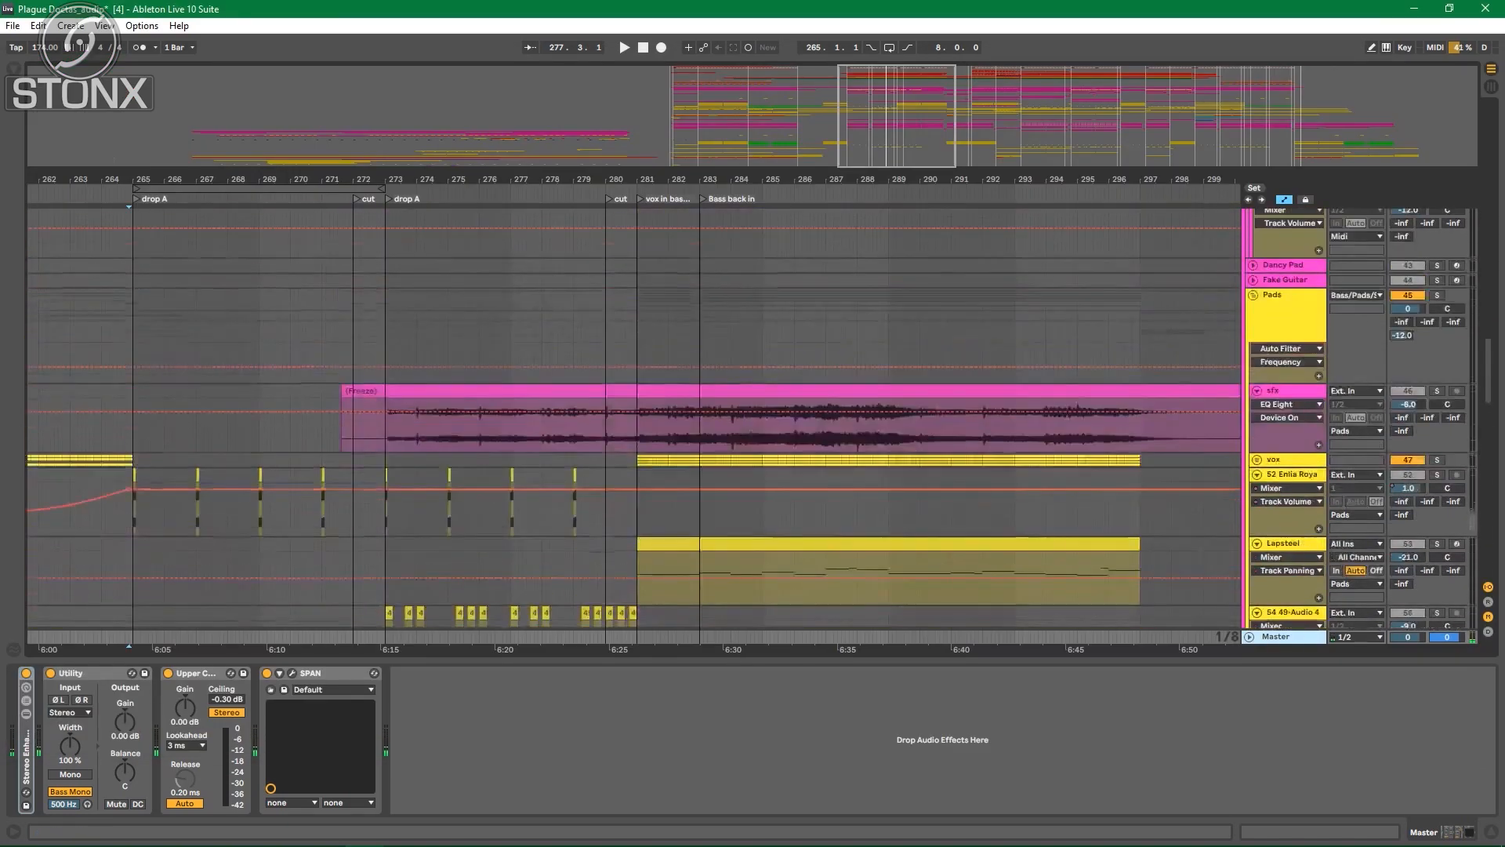
scroll(634, 419, up, 6)
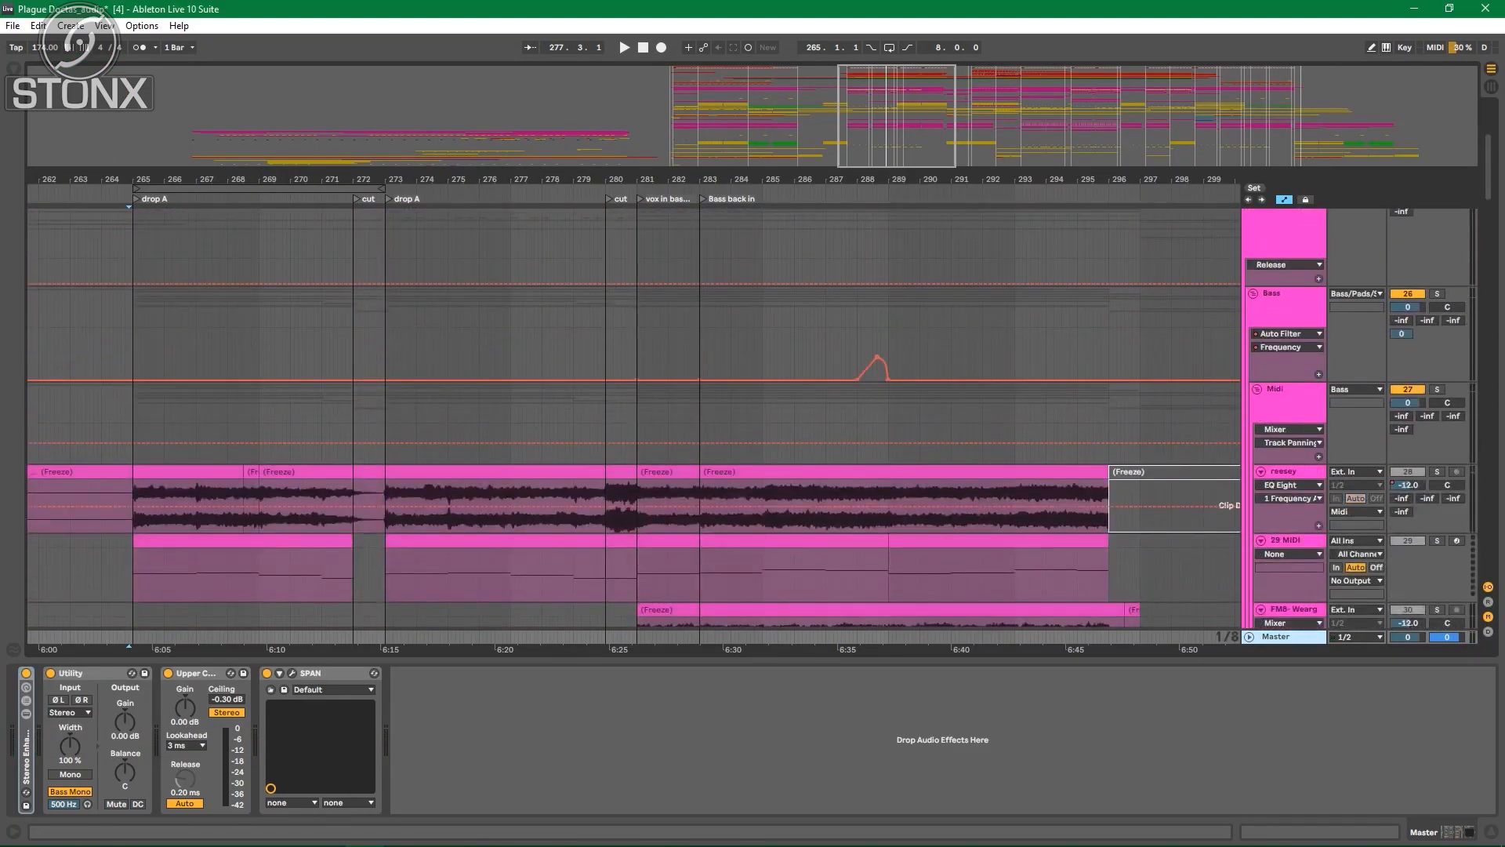
key(space)
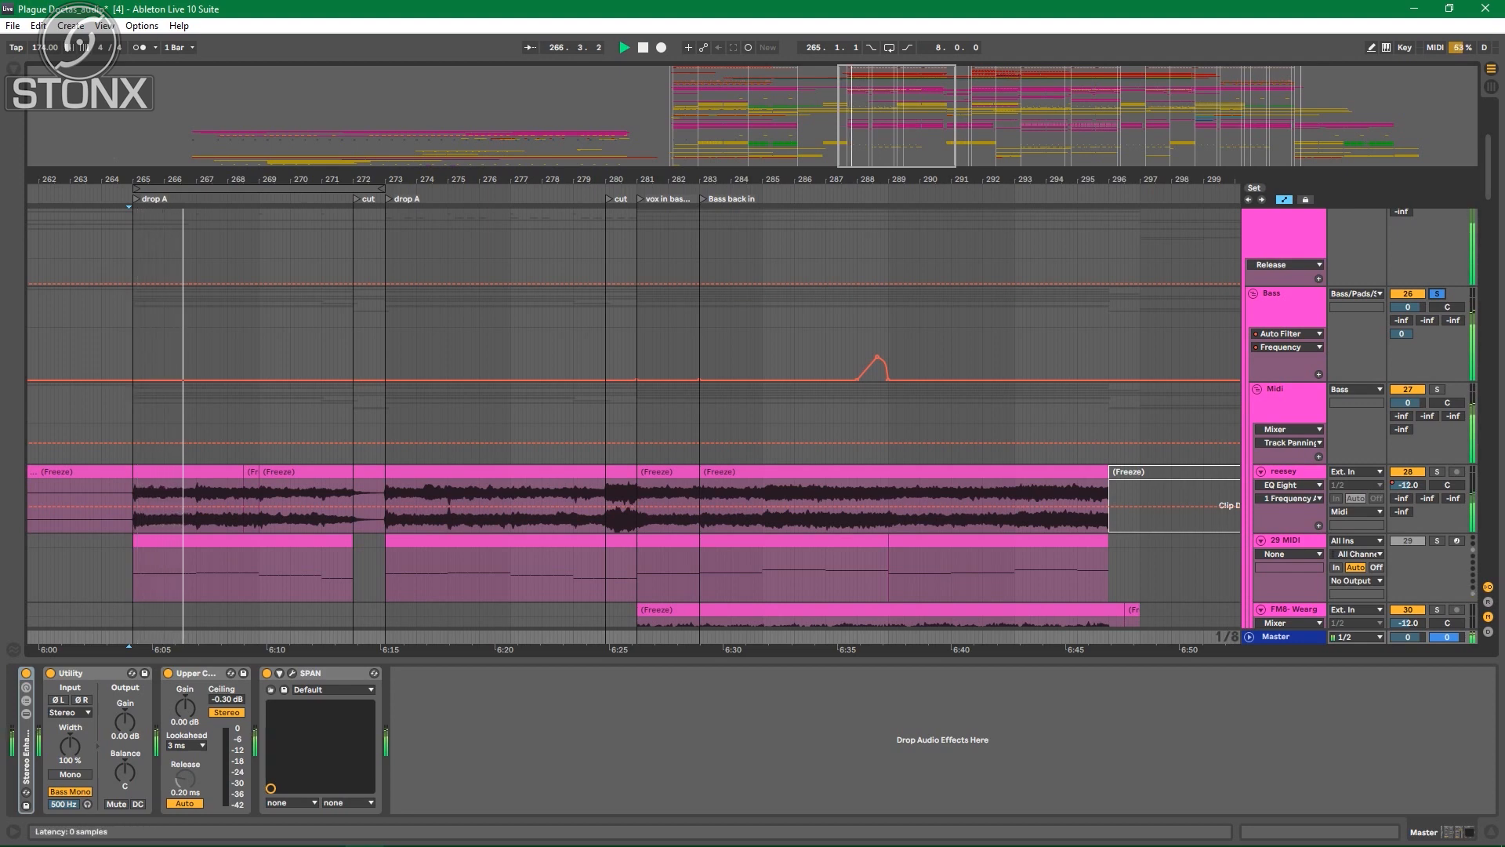
click(292, 673)
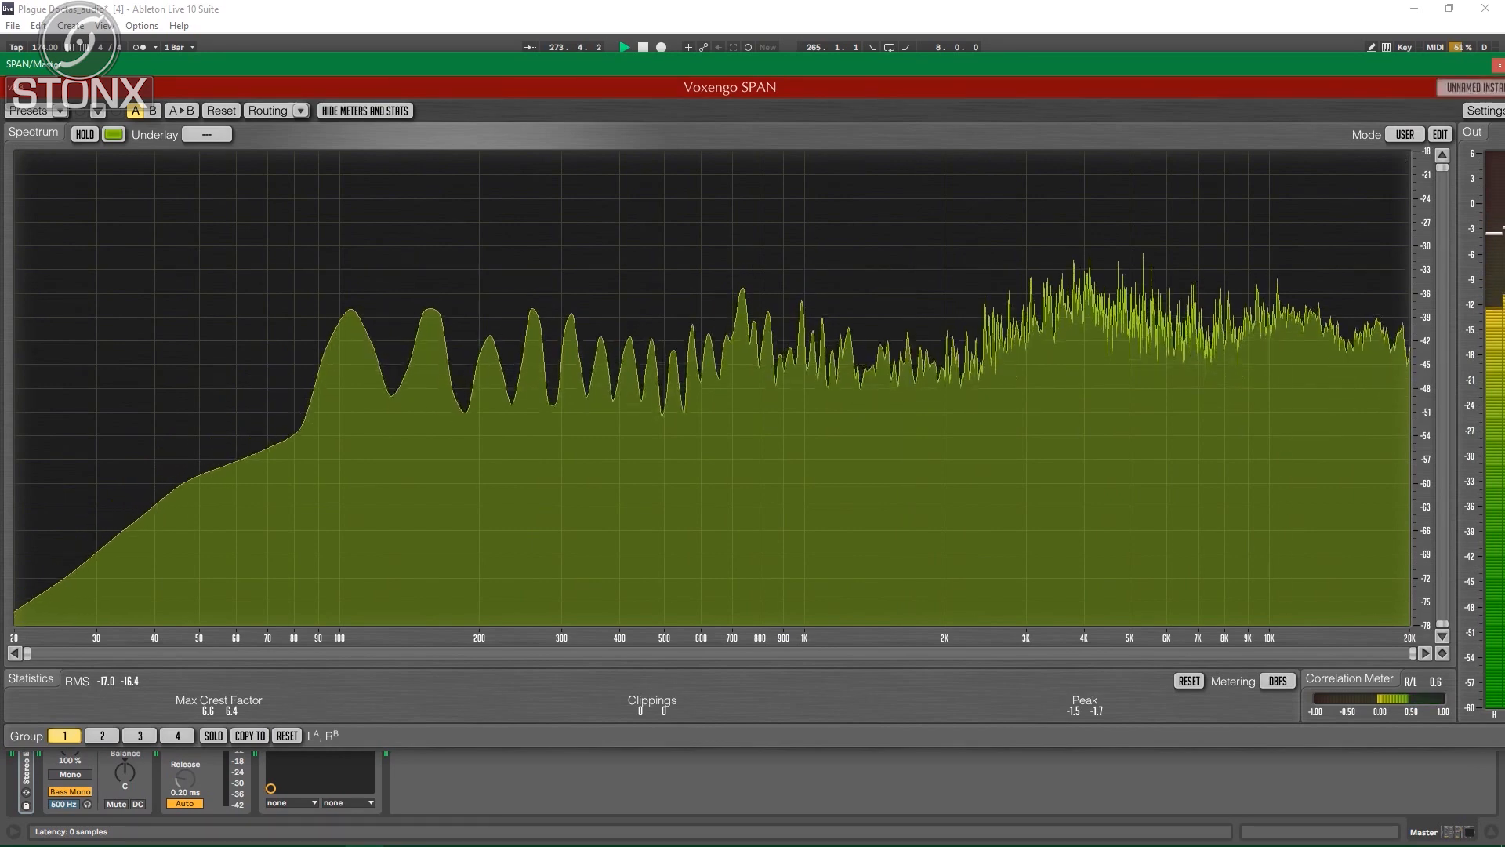
click(1500, 66)
Step: Play the sub together with the Bass group, check their combined spectrum in SPAN, and stop playback
scroll(634, 416, down, 15)
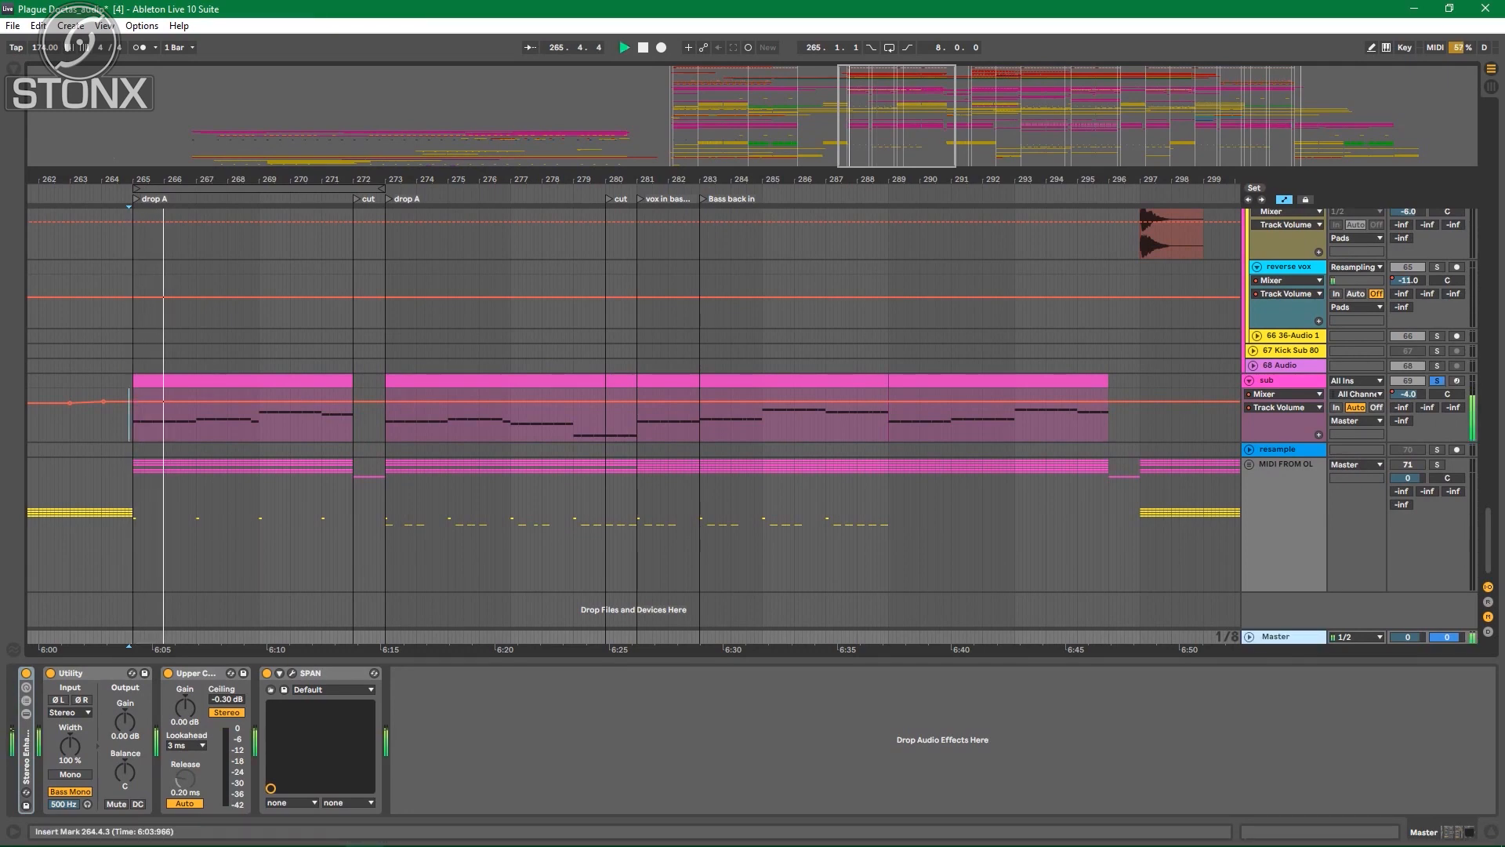
click(291, 673)
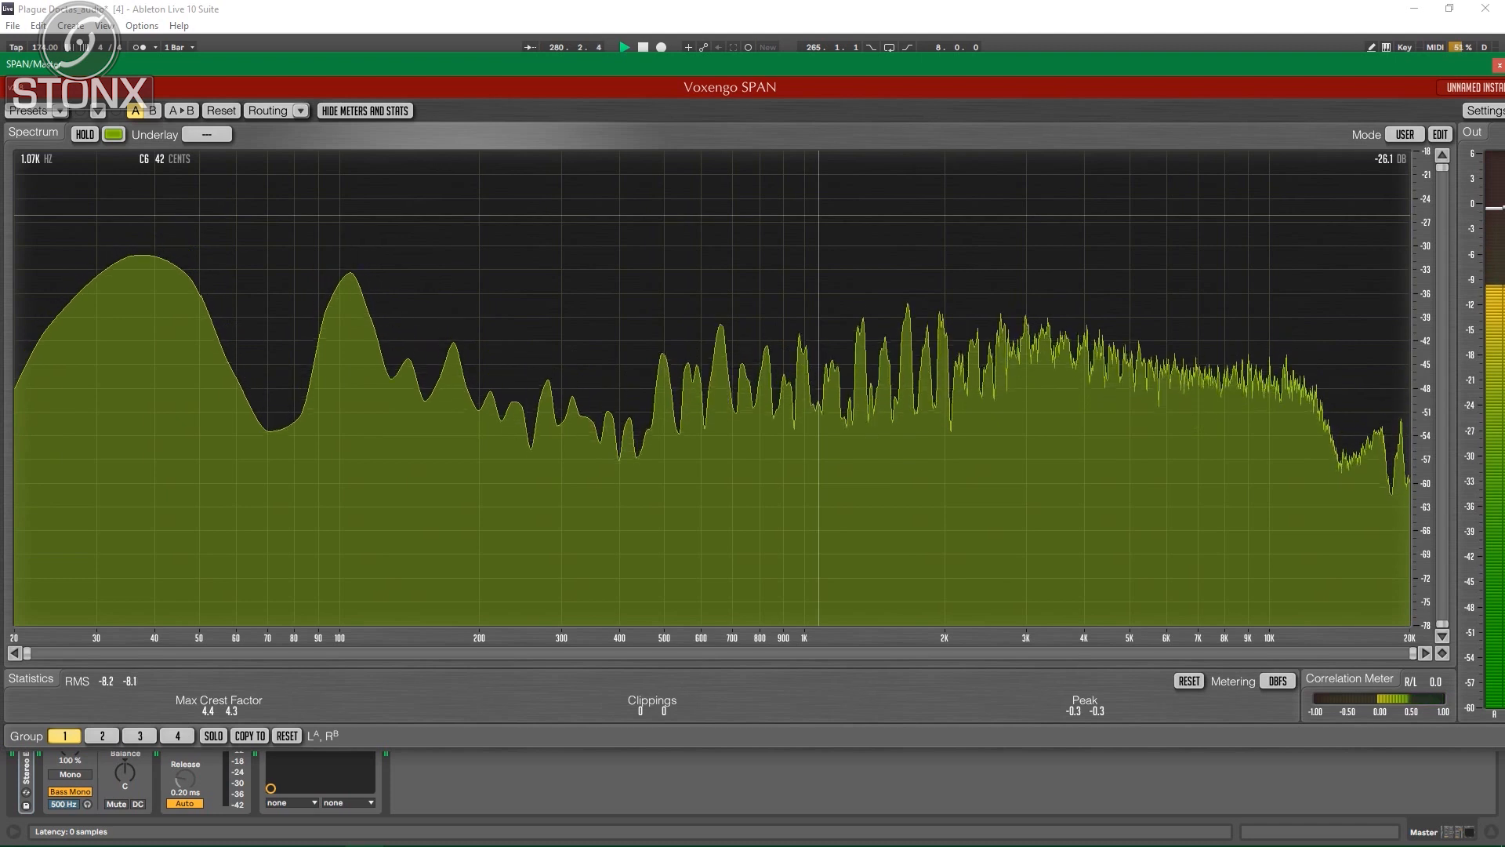
key(space)
click(1499, 66)
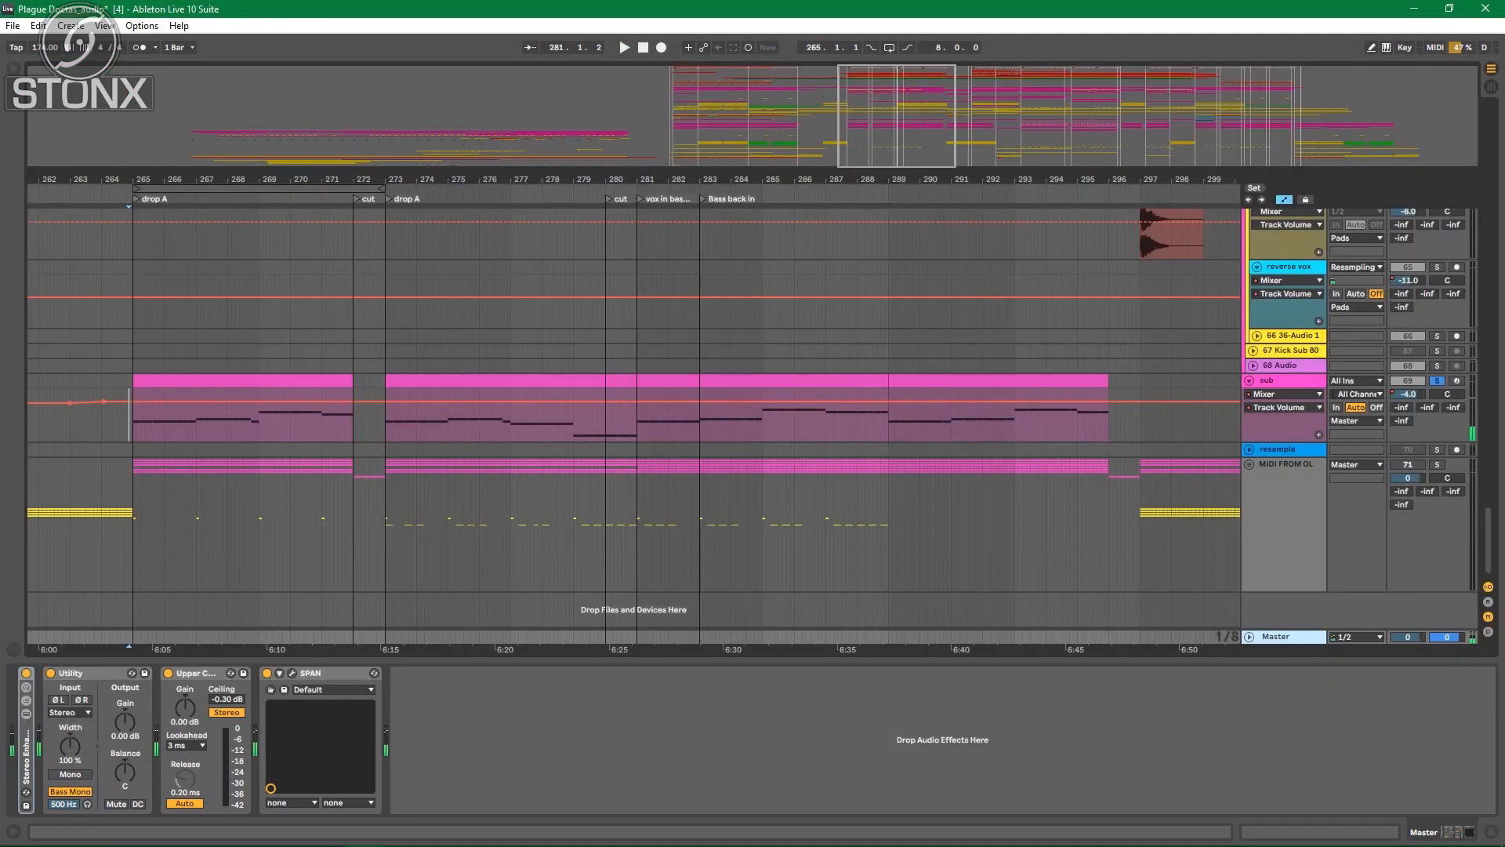
Step: Show the sub track's device chain, unfold the neuro sub rack and open its Massive OLLIE SUB patch
click(1284, 381)
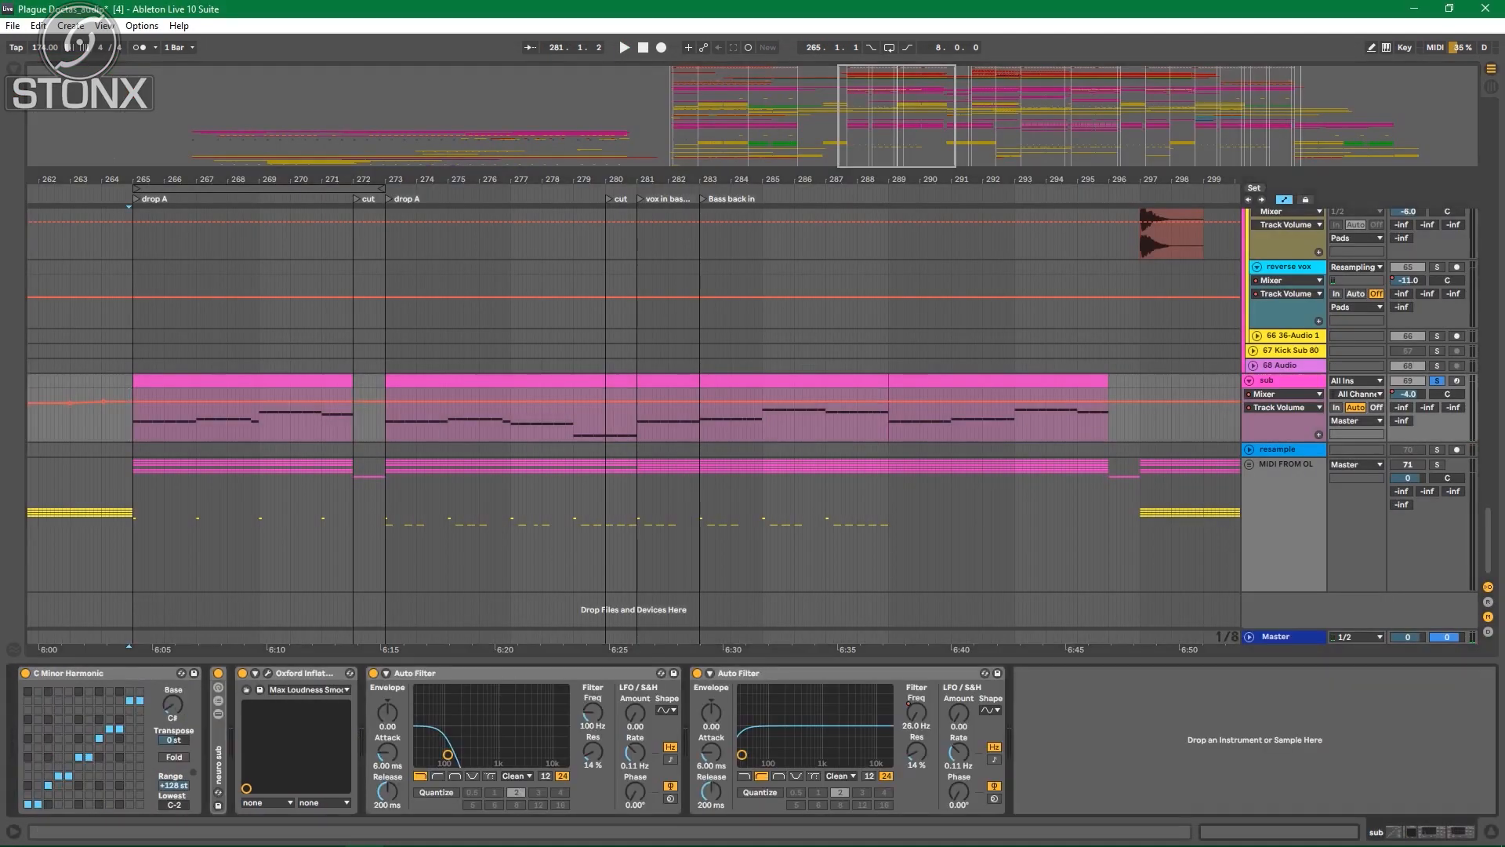
double_click(218, 762)
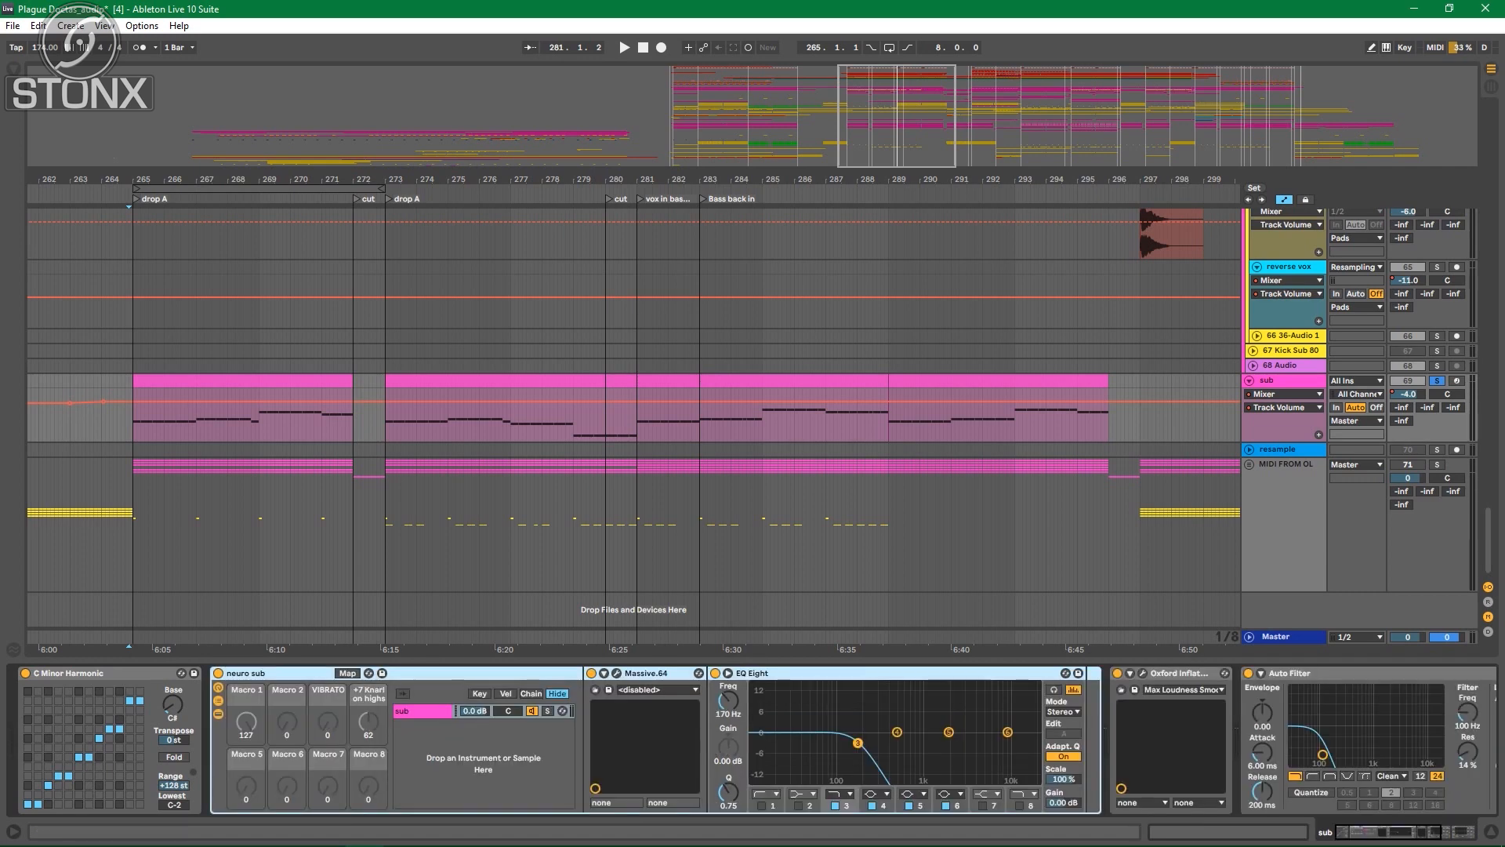
click(617, 673)
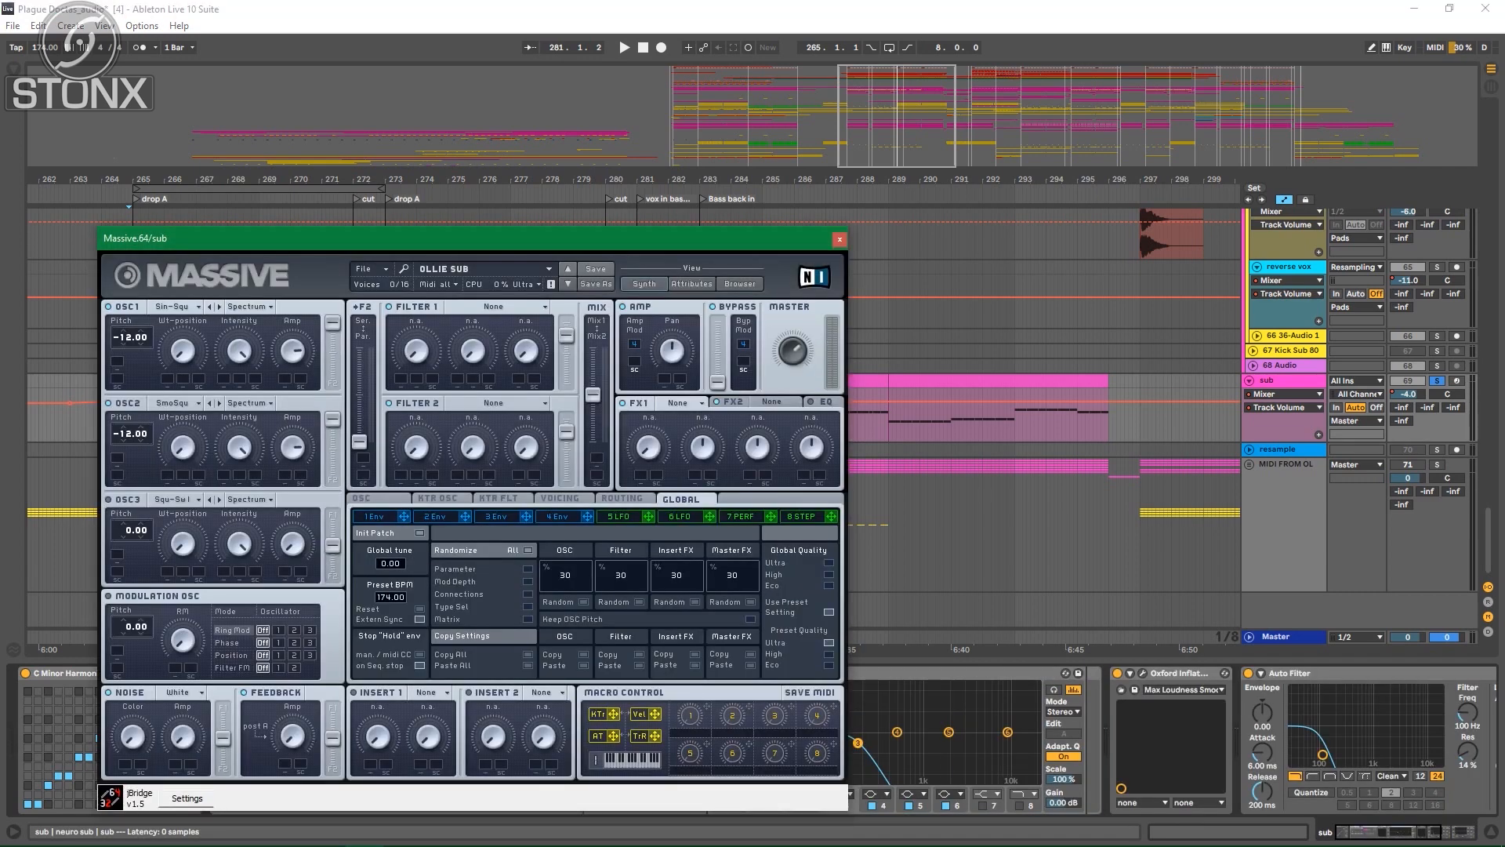
drag(471, 237, 466, 107)
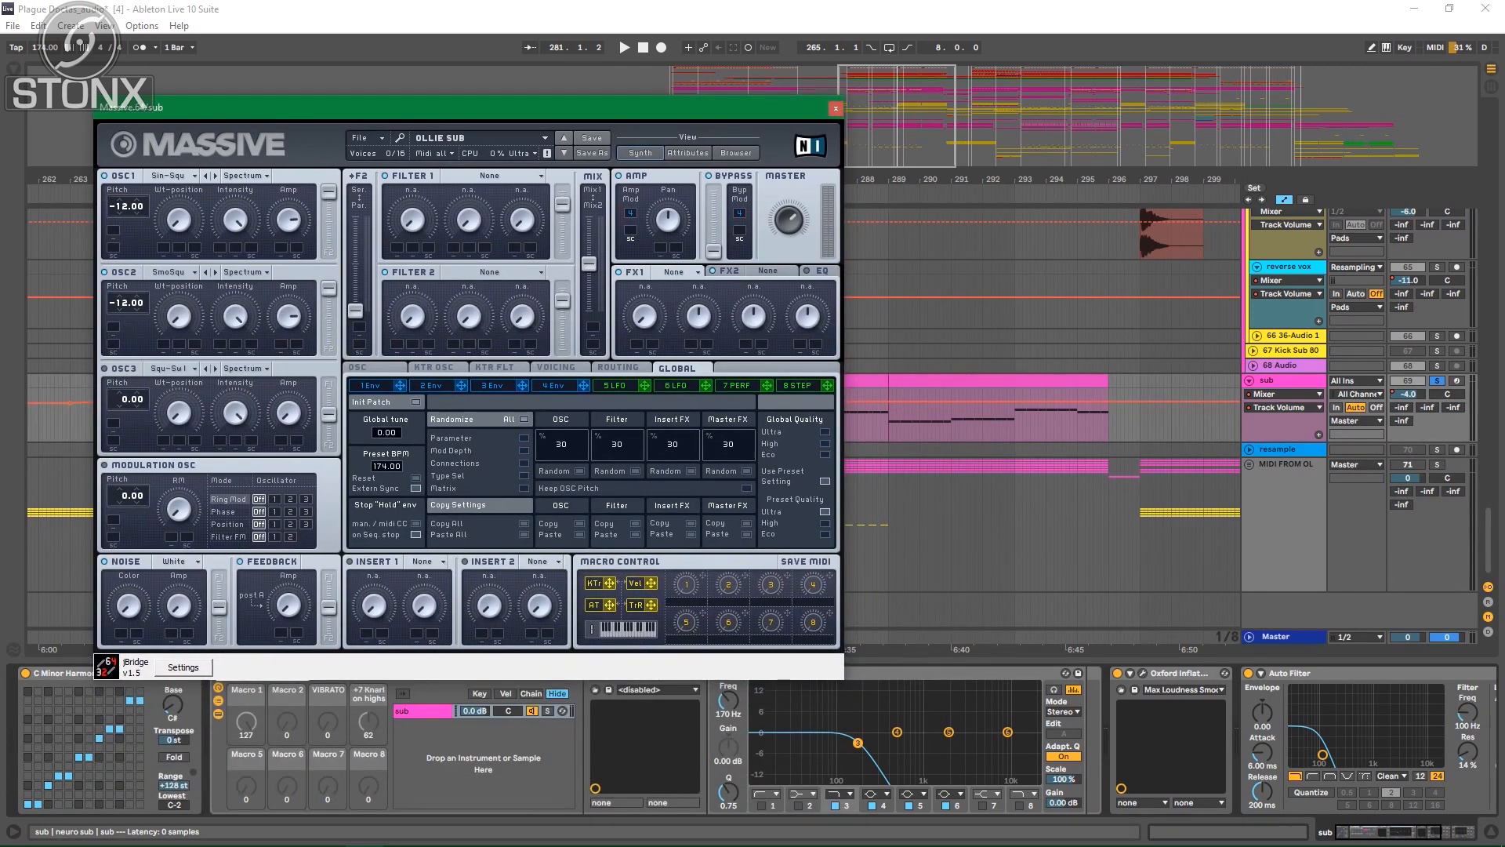
Step: Examine Massive's first two oscillators and its oscillator pitchbend and phase restart settings, and close the synth
click(173, 176)
click(236, 224)
click(168, 272)
click(243, 310)
click(358, 367)
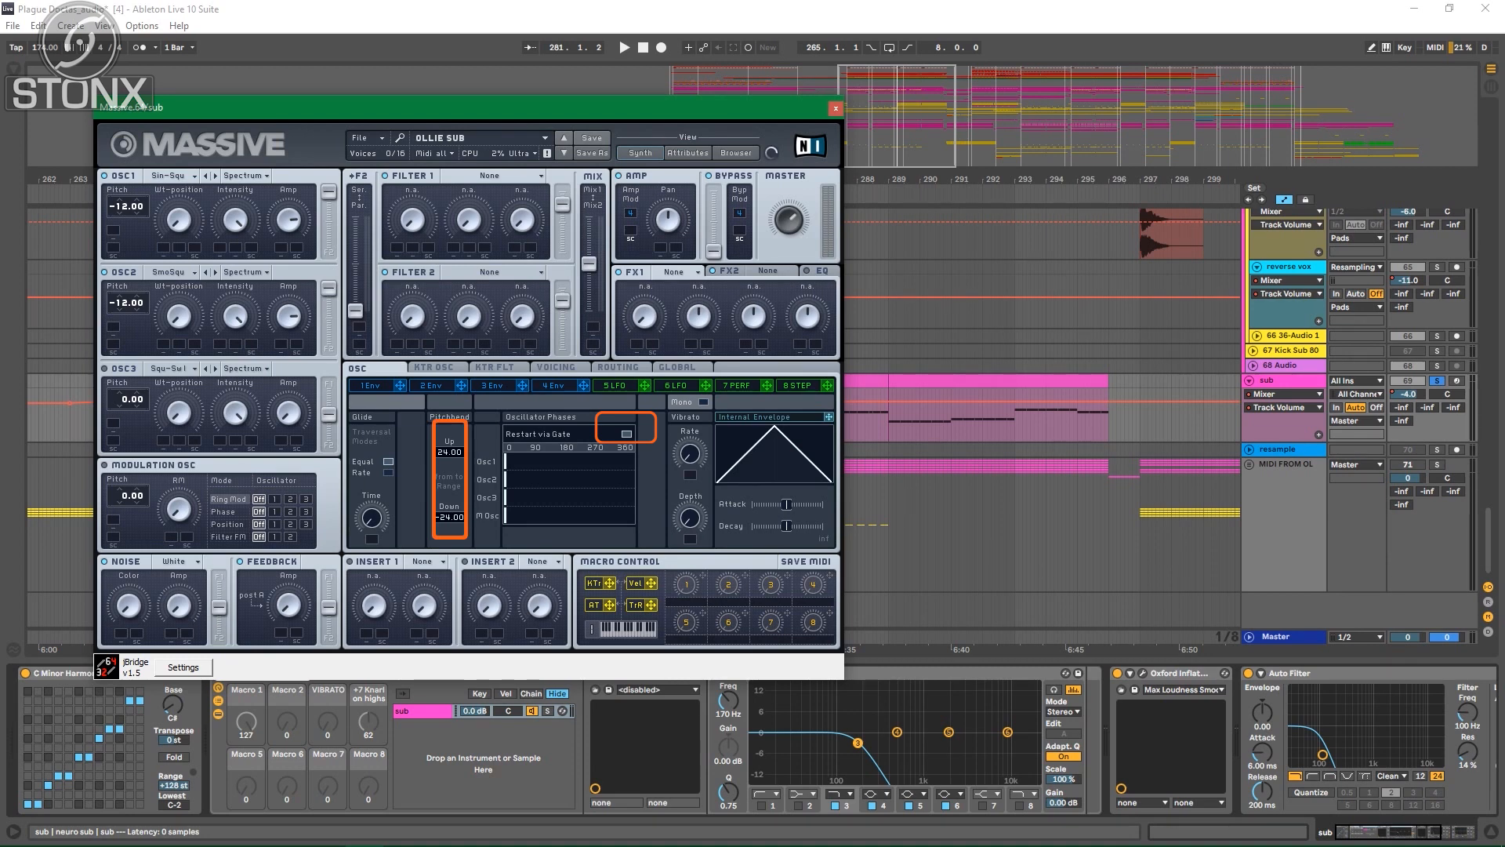
click(835, 108)
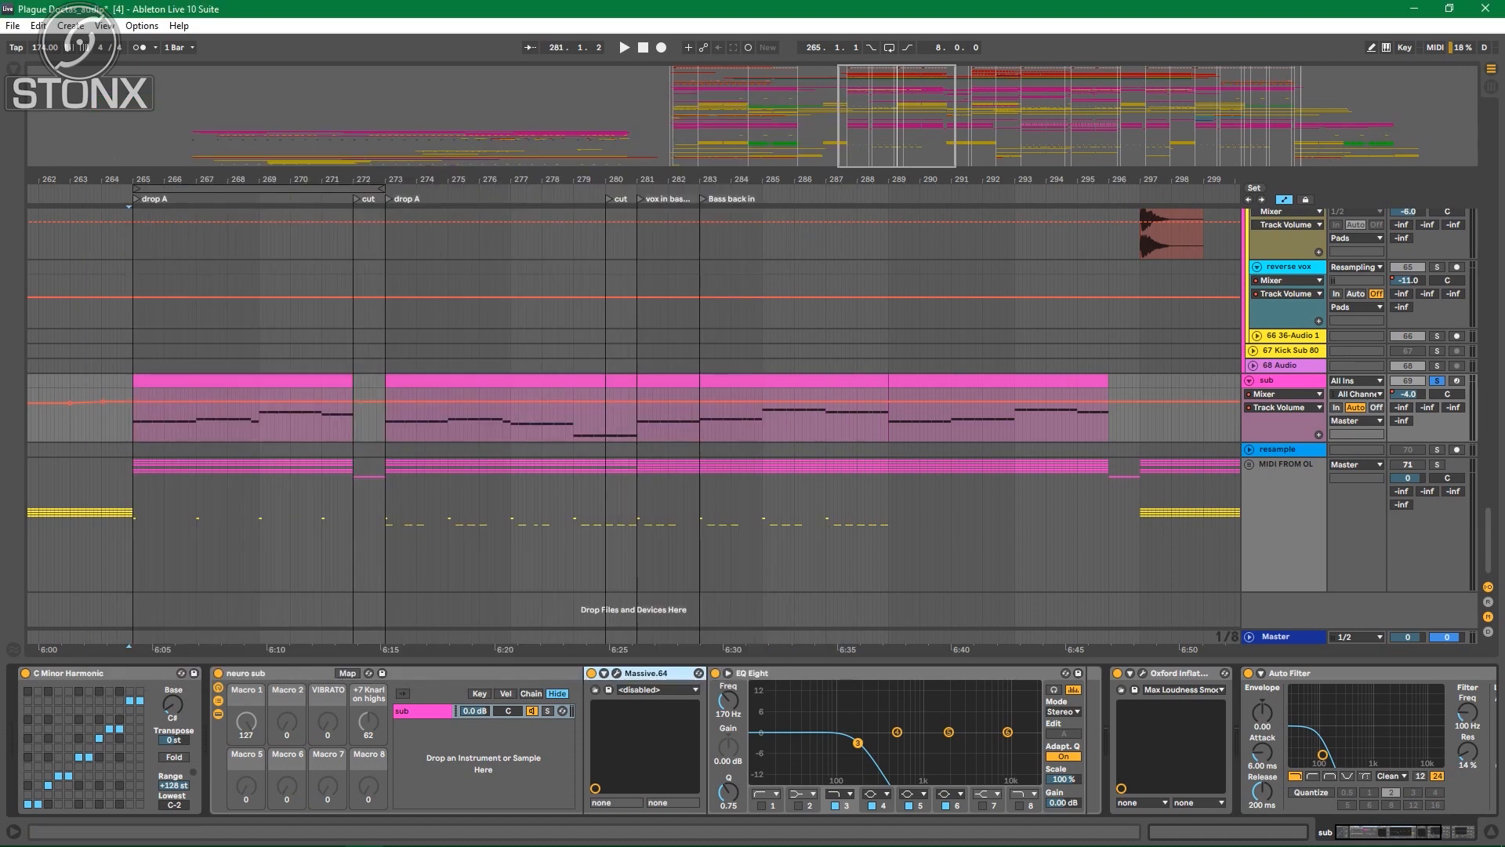
Step: Audition the sub with its EQ Eight and first Auto Filter bypassed, and switch both devices back on
click(715, 673)
key(space)
click(1437, 380)
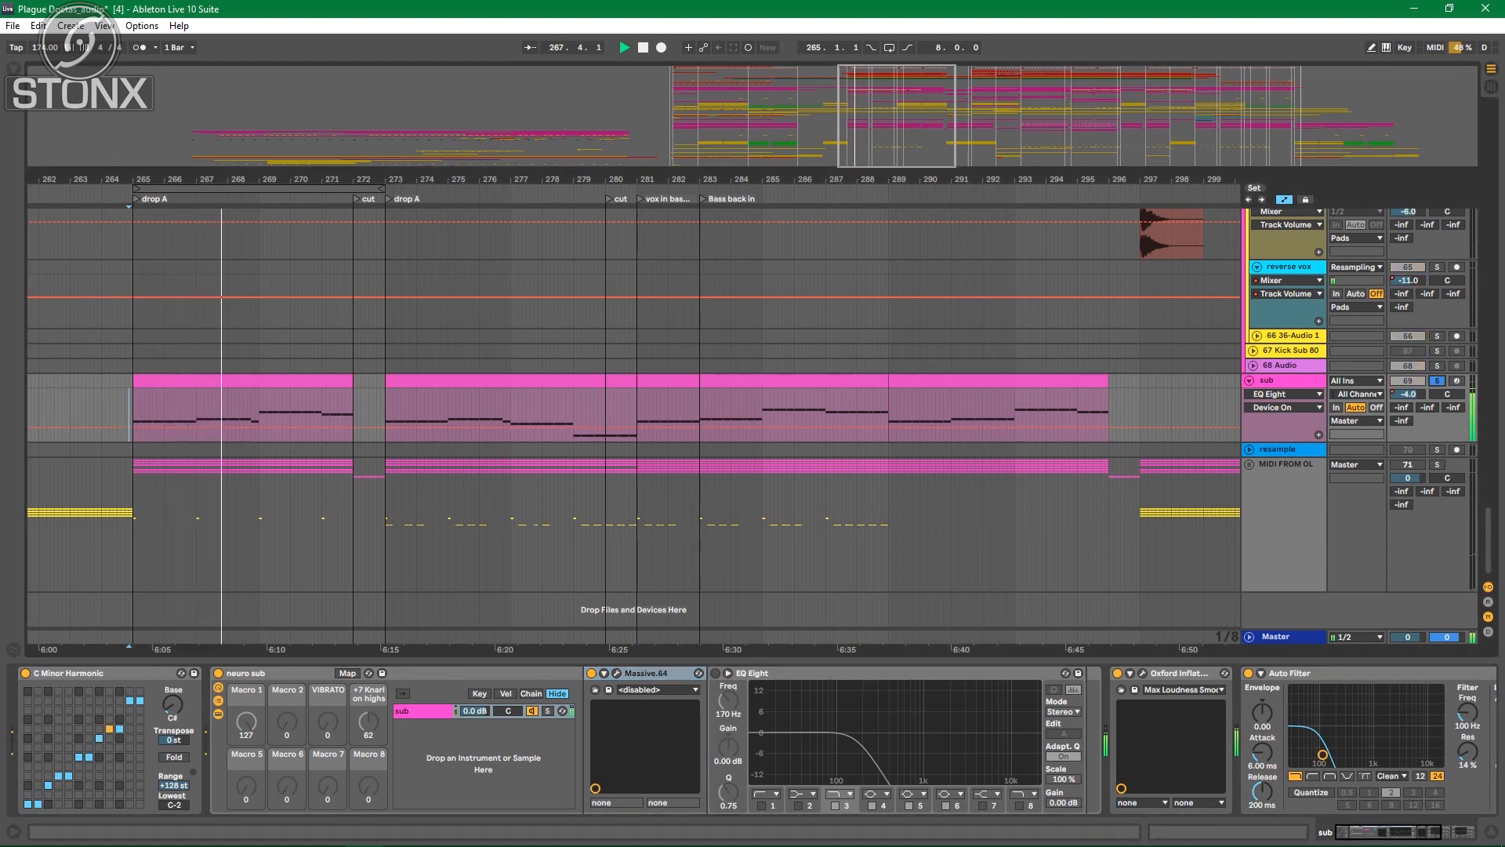
click(1249, 673)
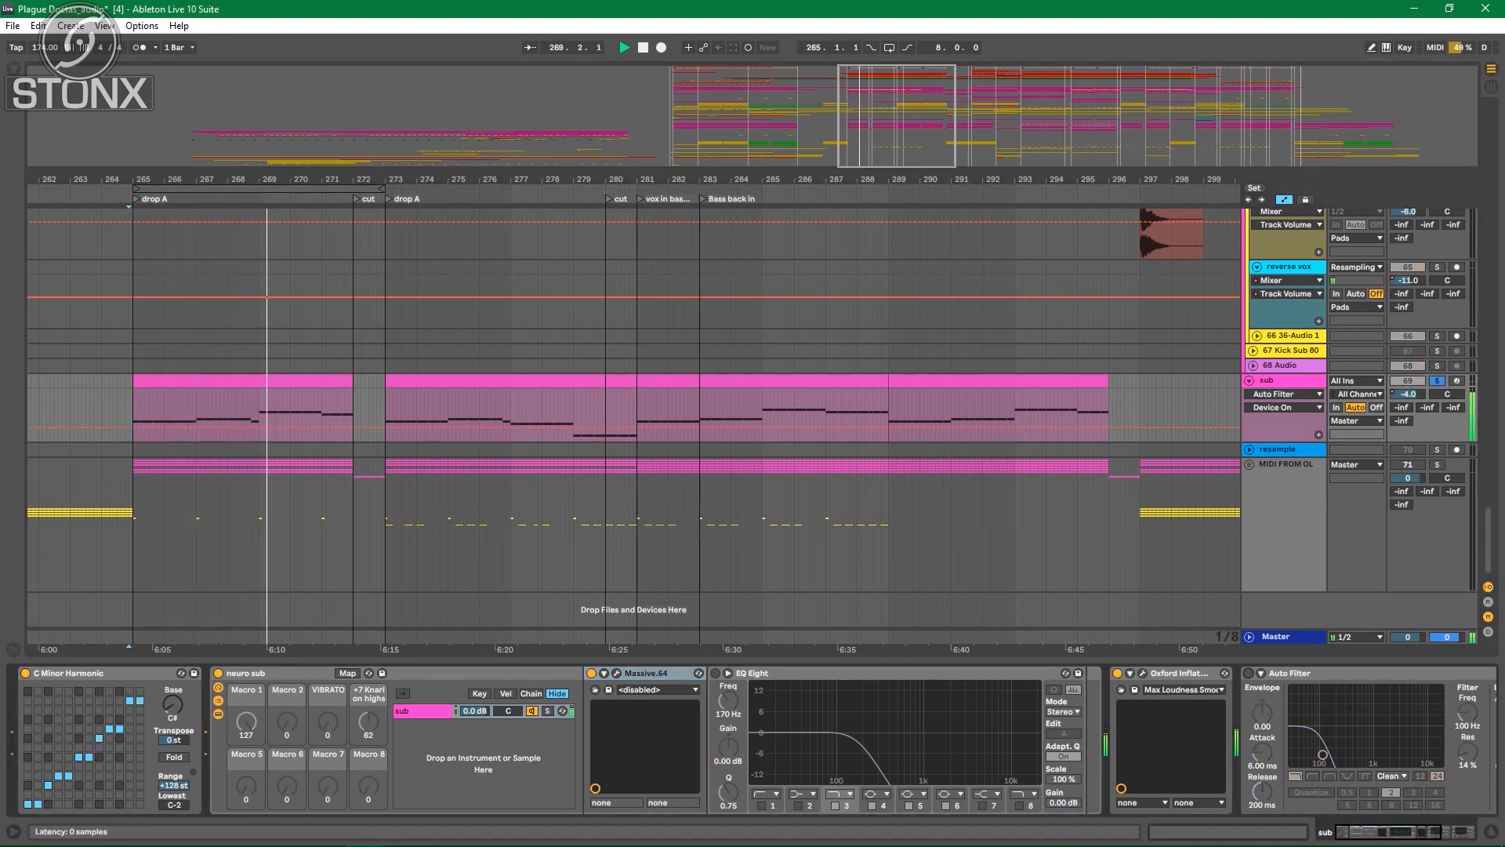
scroll(753, 741, right, 3)
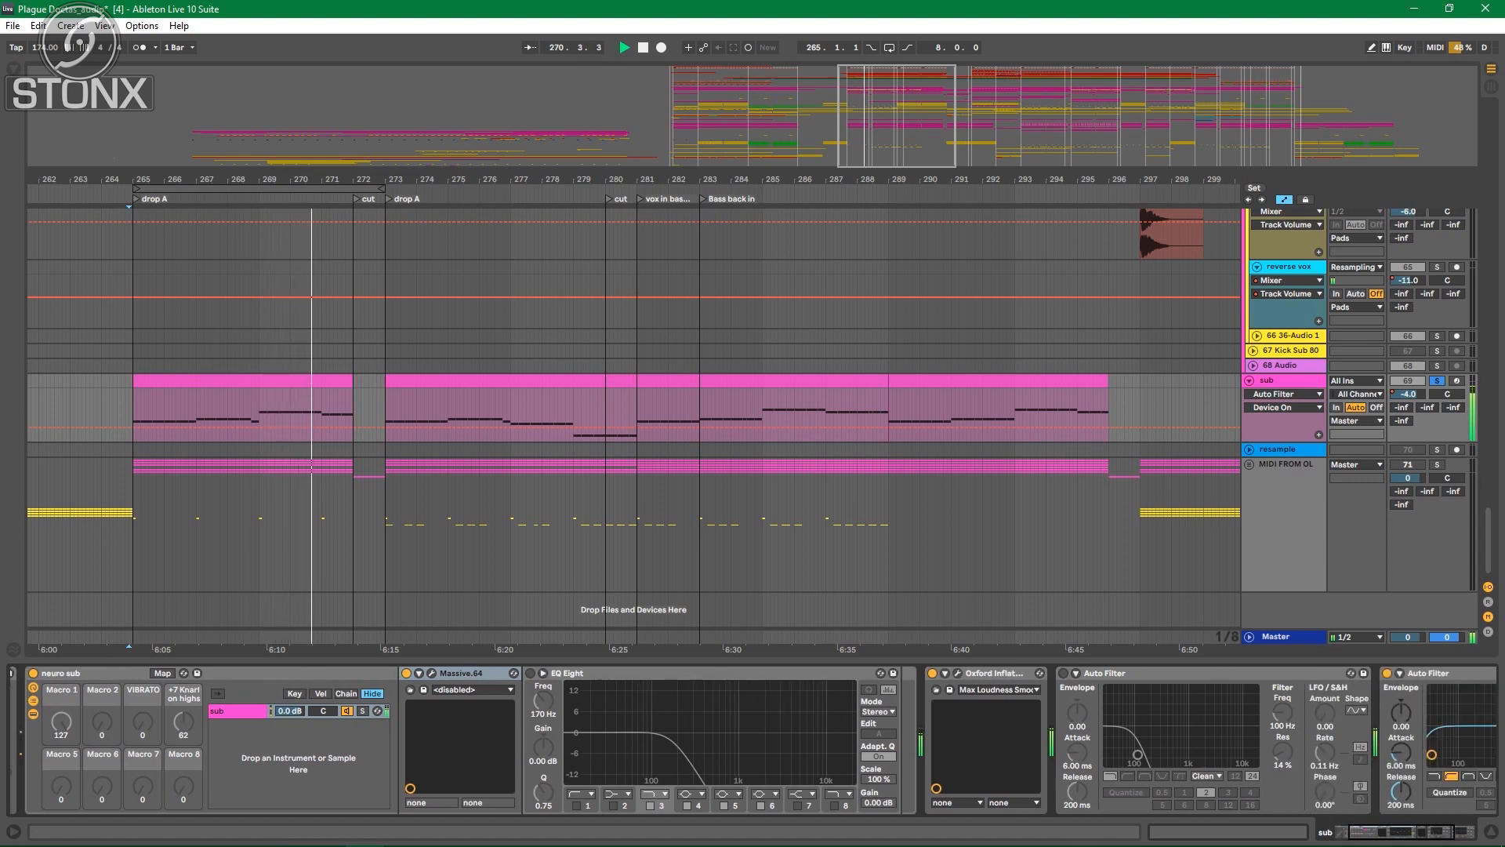
scroll(753, 741, right, 4)
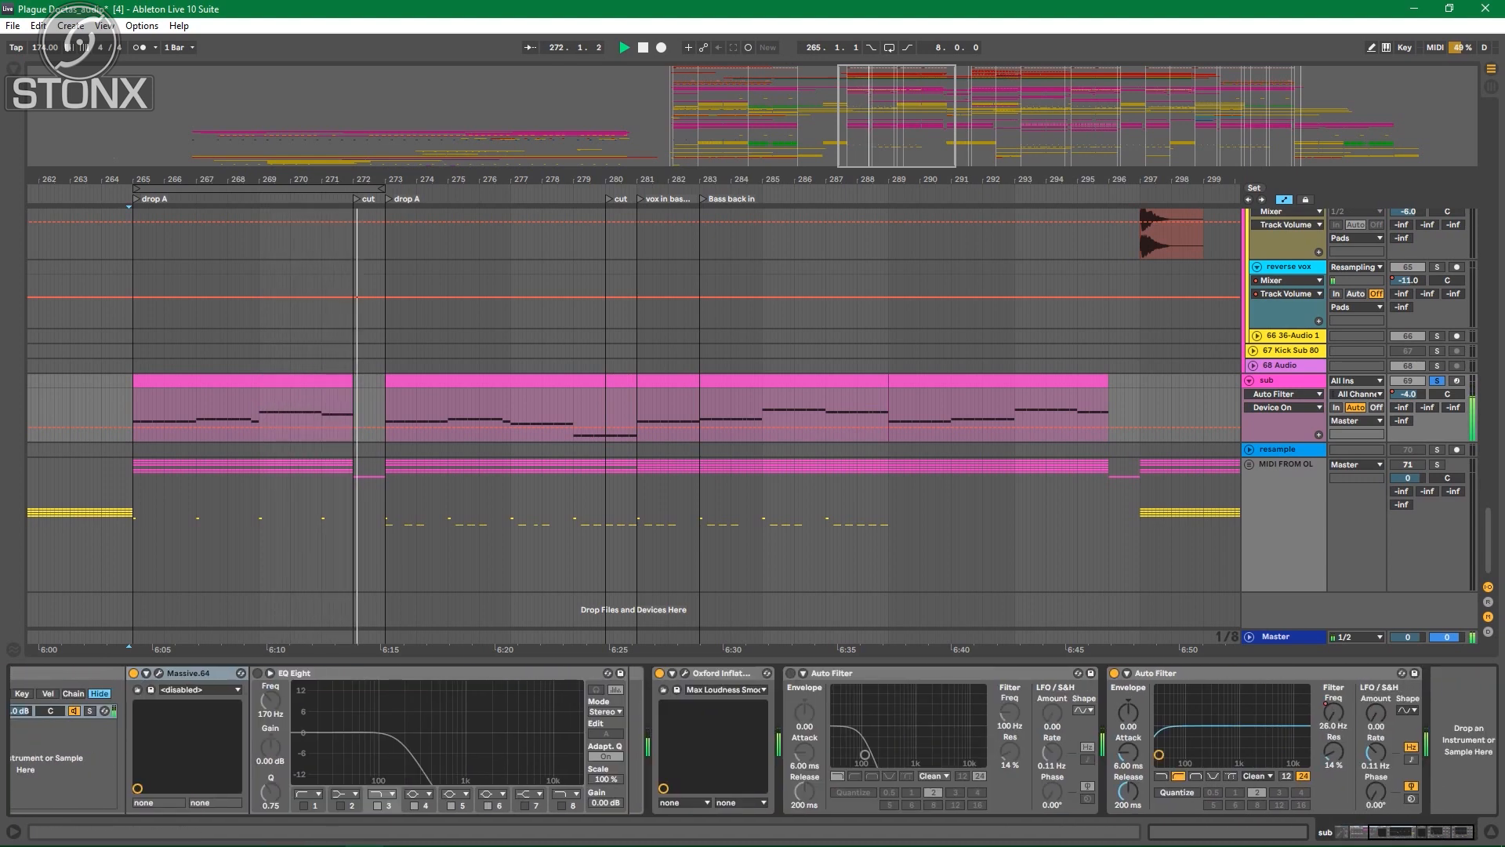
click(258, 672)
click(790, 673)
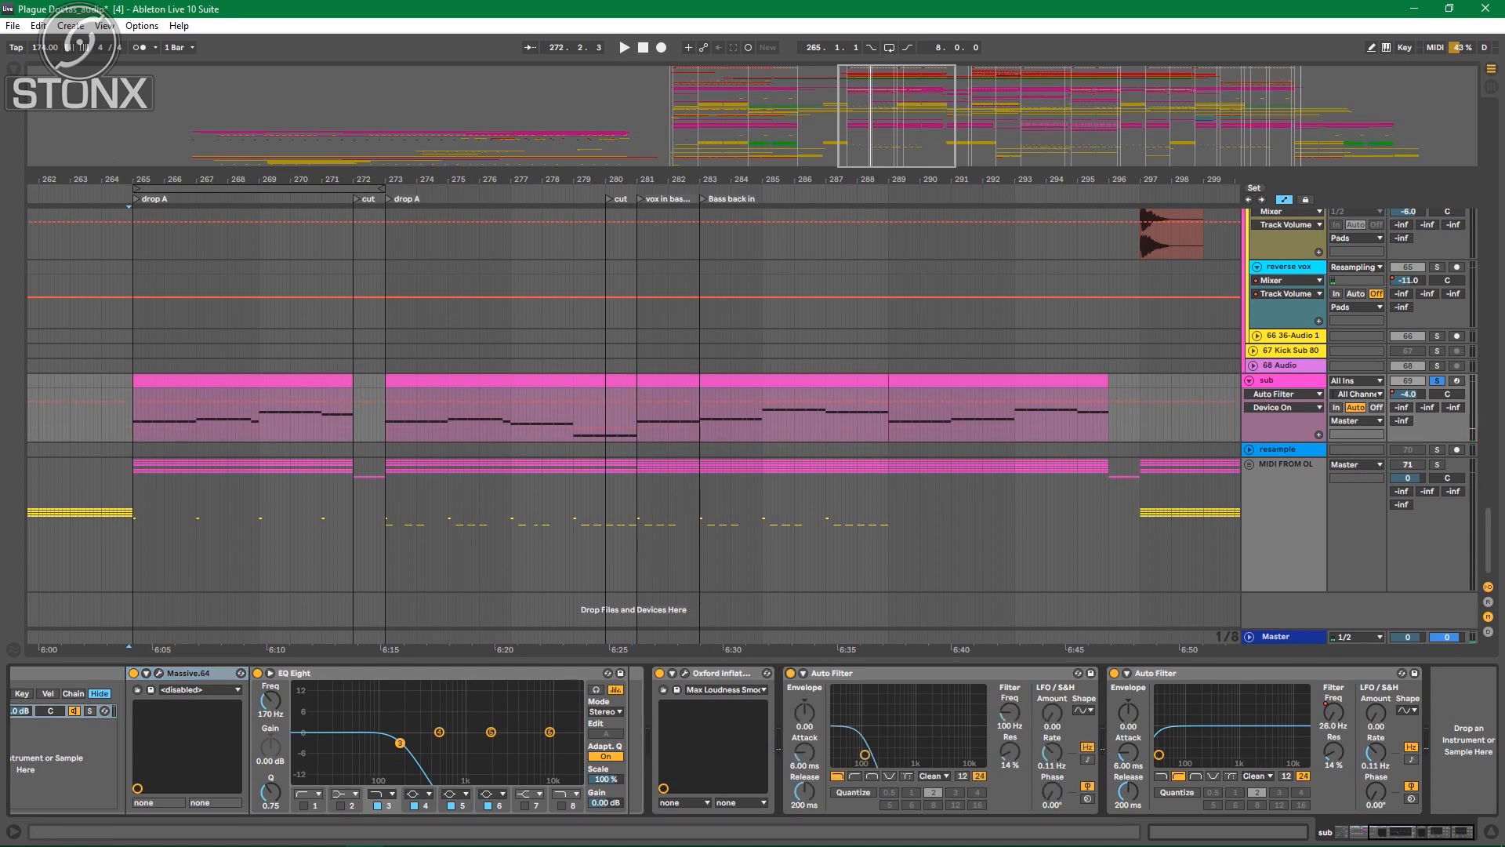
Step: Play the filtered sub, show its second Auto Filter's frequency automation around the second cut, and unsolo the track
key(space)
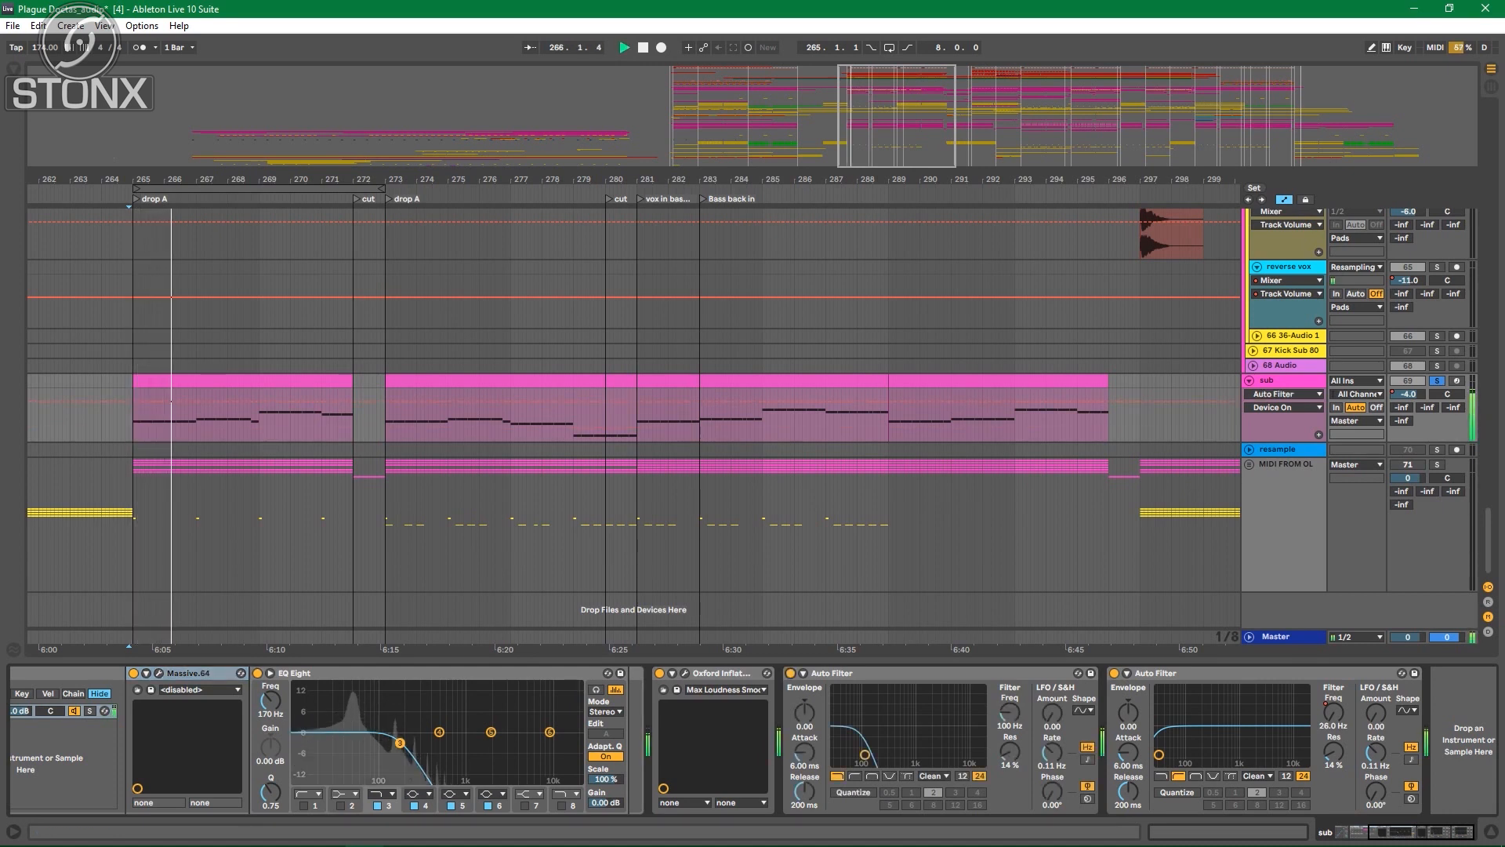
right_click(1332, 705)
click(1357, 711)
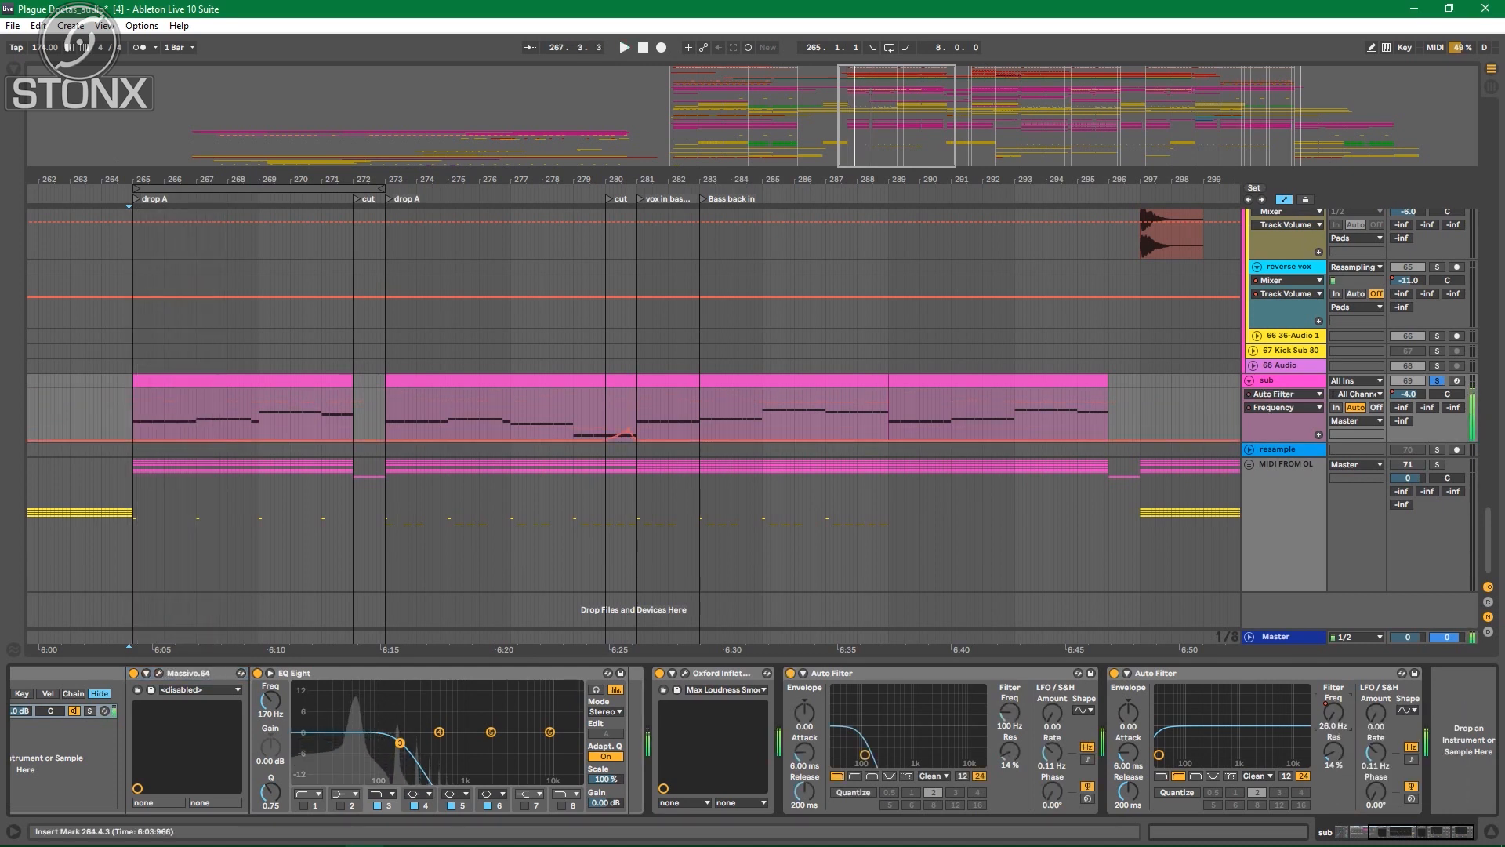
click(610, 198)
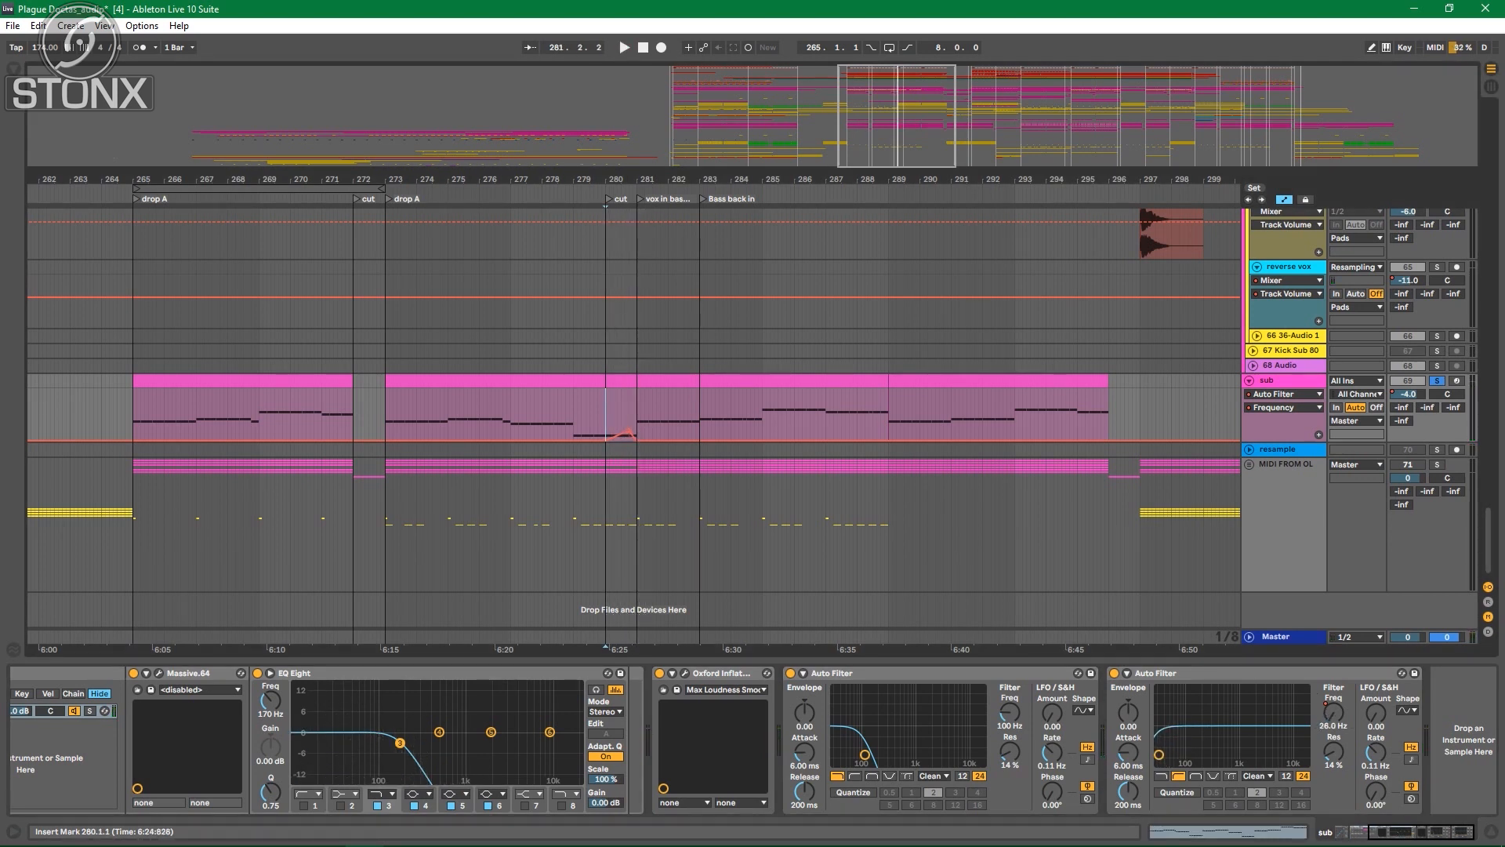
click(1437, 380)
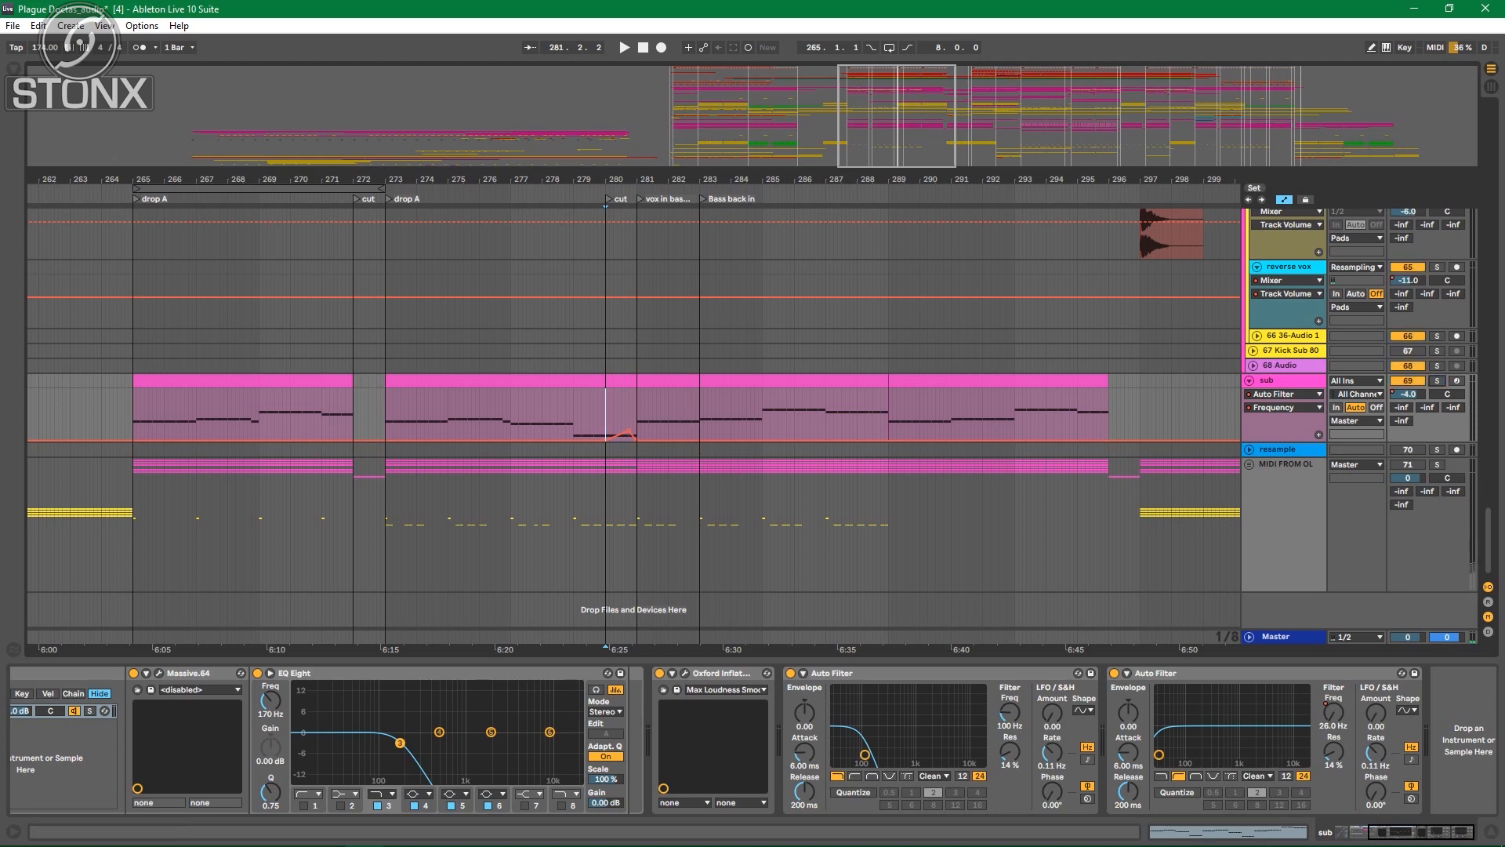
Step: Examine the bass, pads and sub tracks across the full arrangement
drag(651, 178, 652, 77)
scroll(627, 415, up, 15)
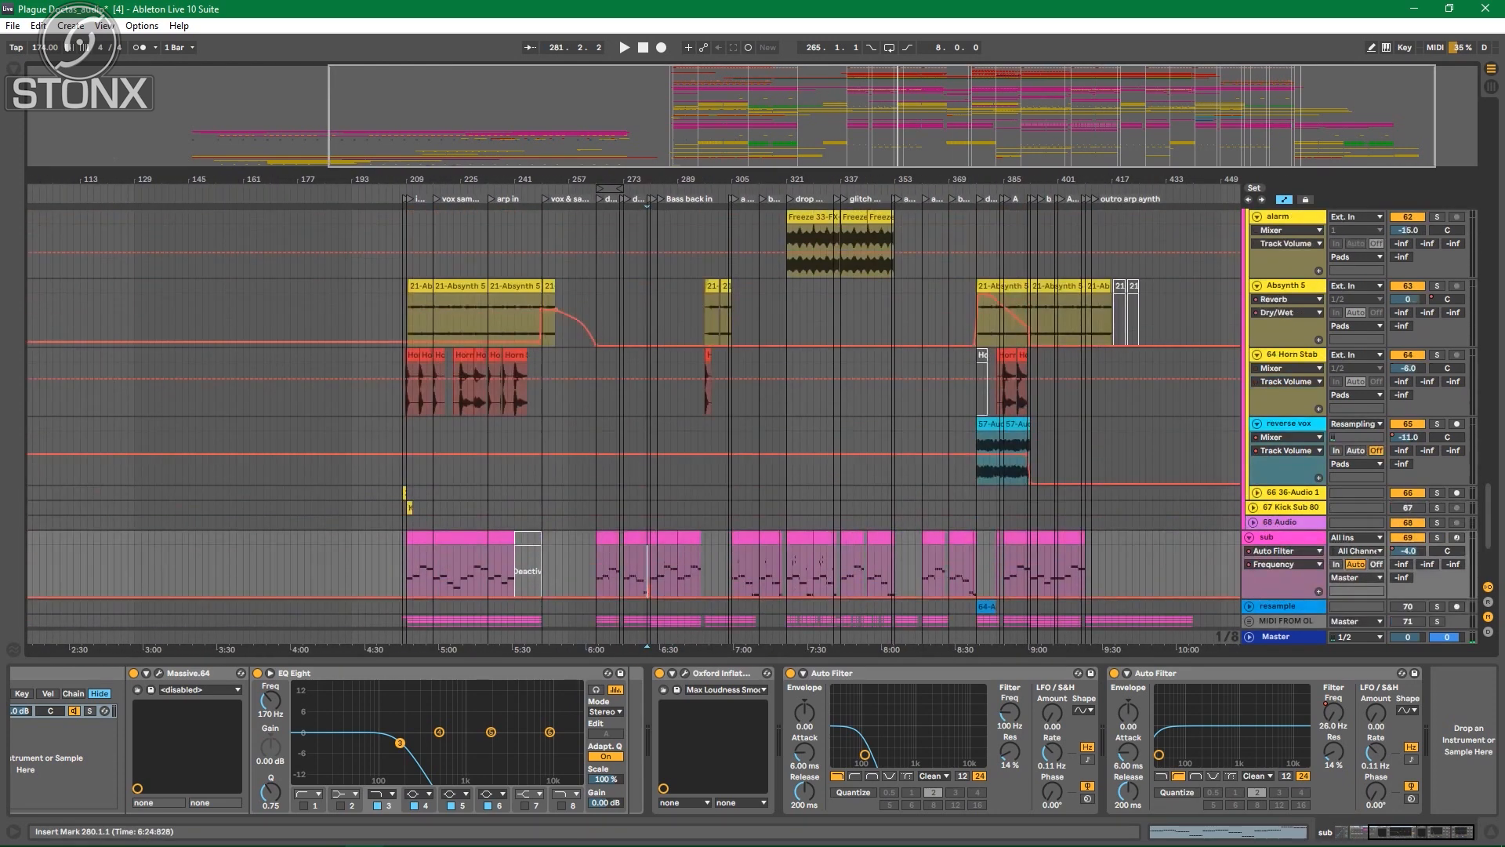
scroll(628, 416, up, 8)
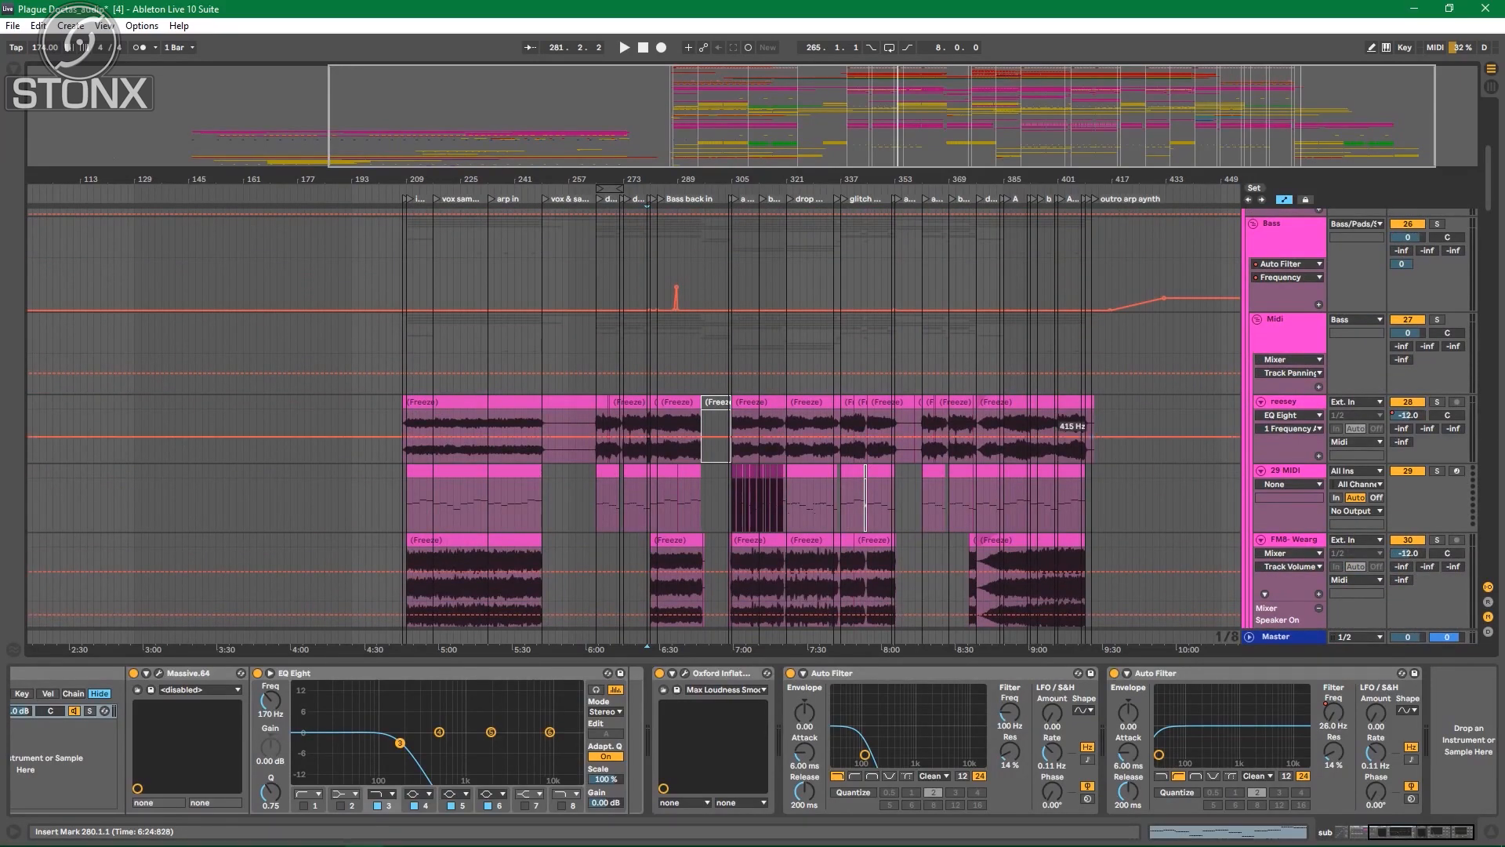
scroll(627, 416, down, 5)
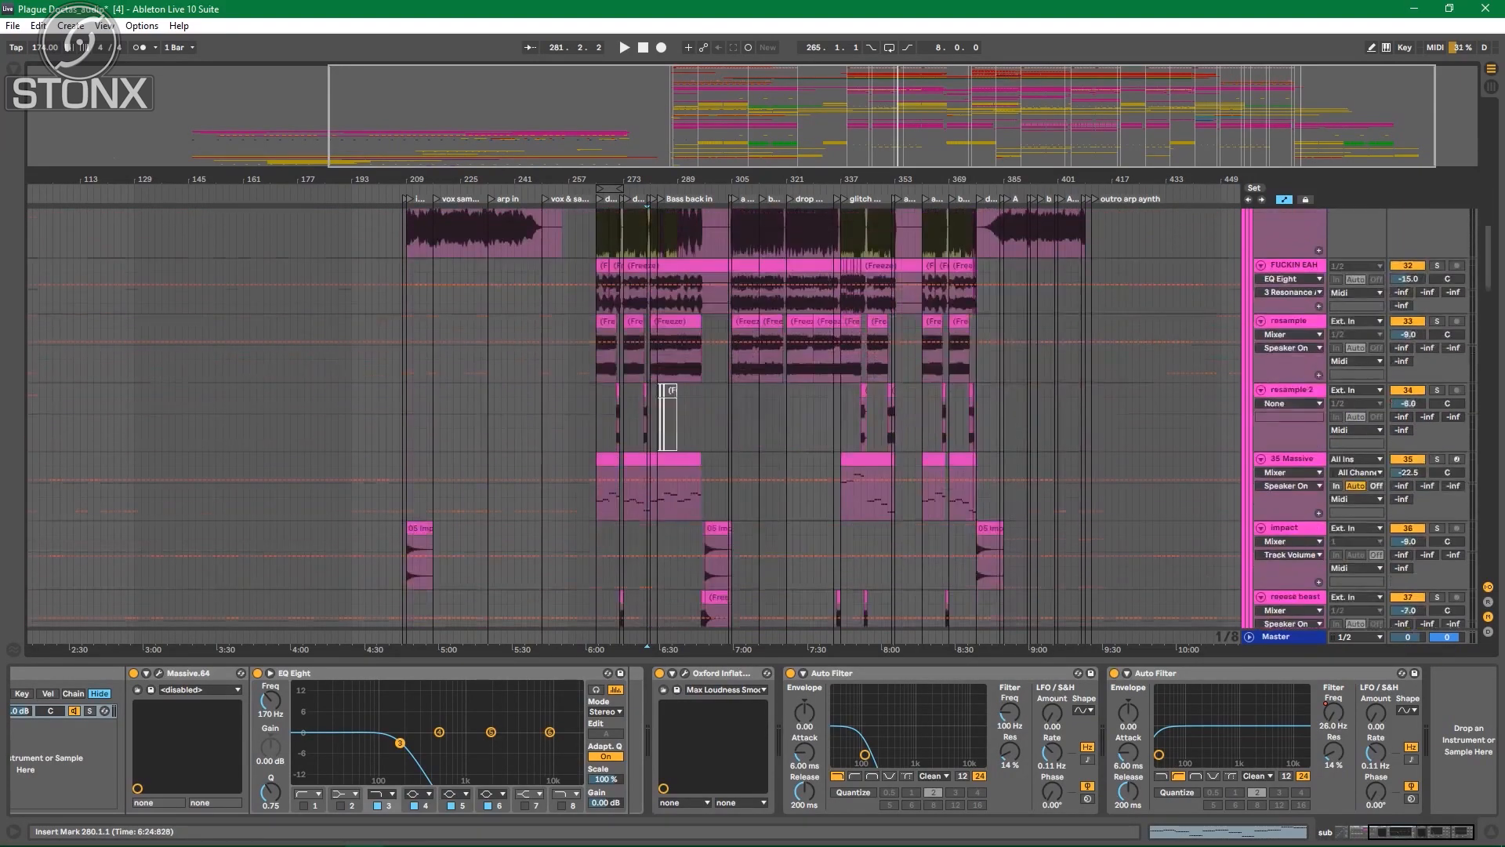
scroll(628, 415, up, 3)
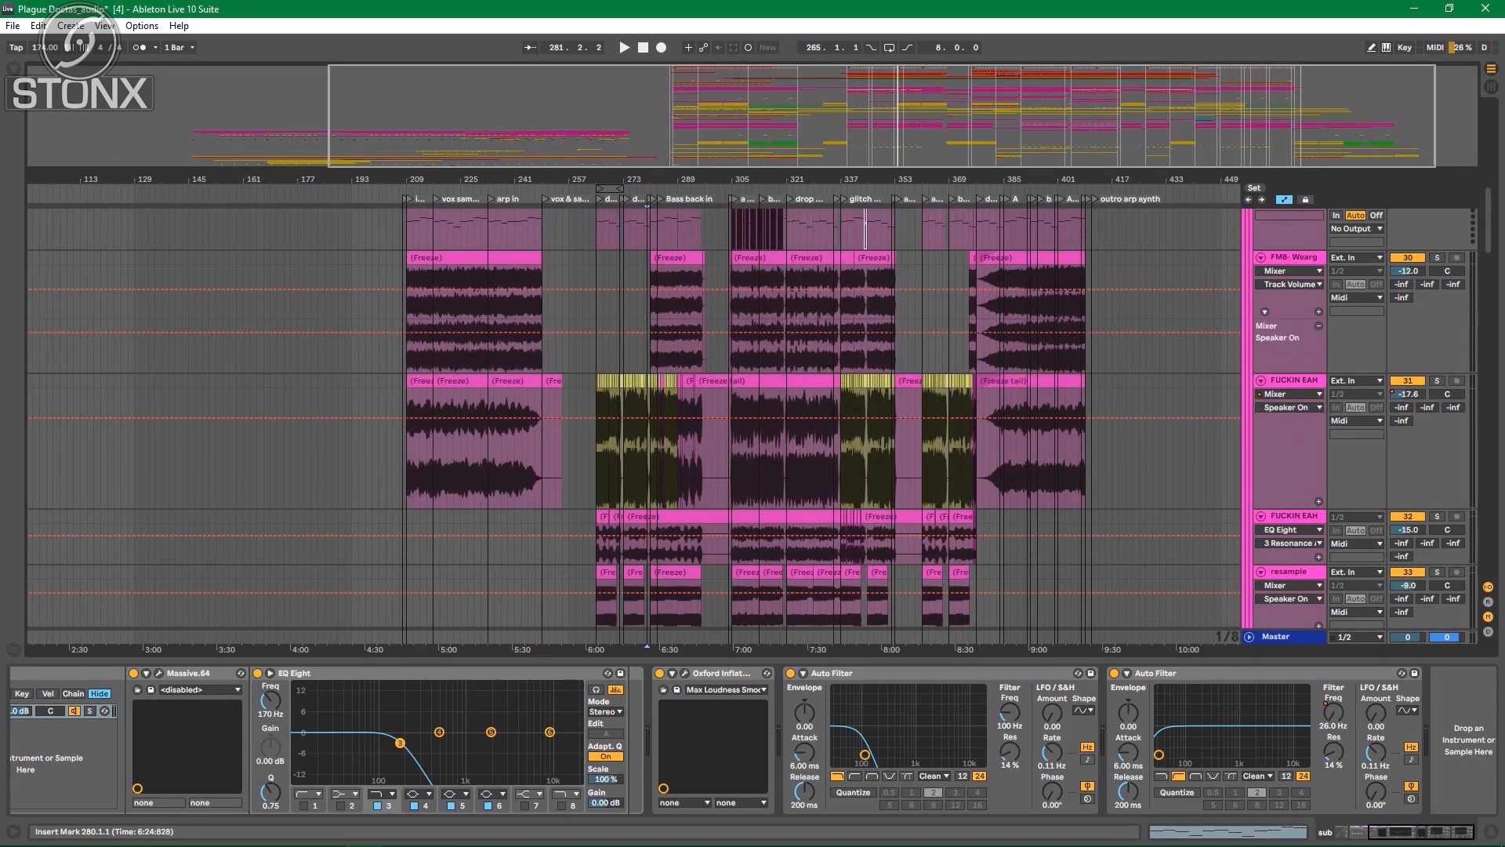
scroll(627, 415, down, 10)
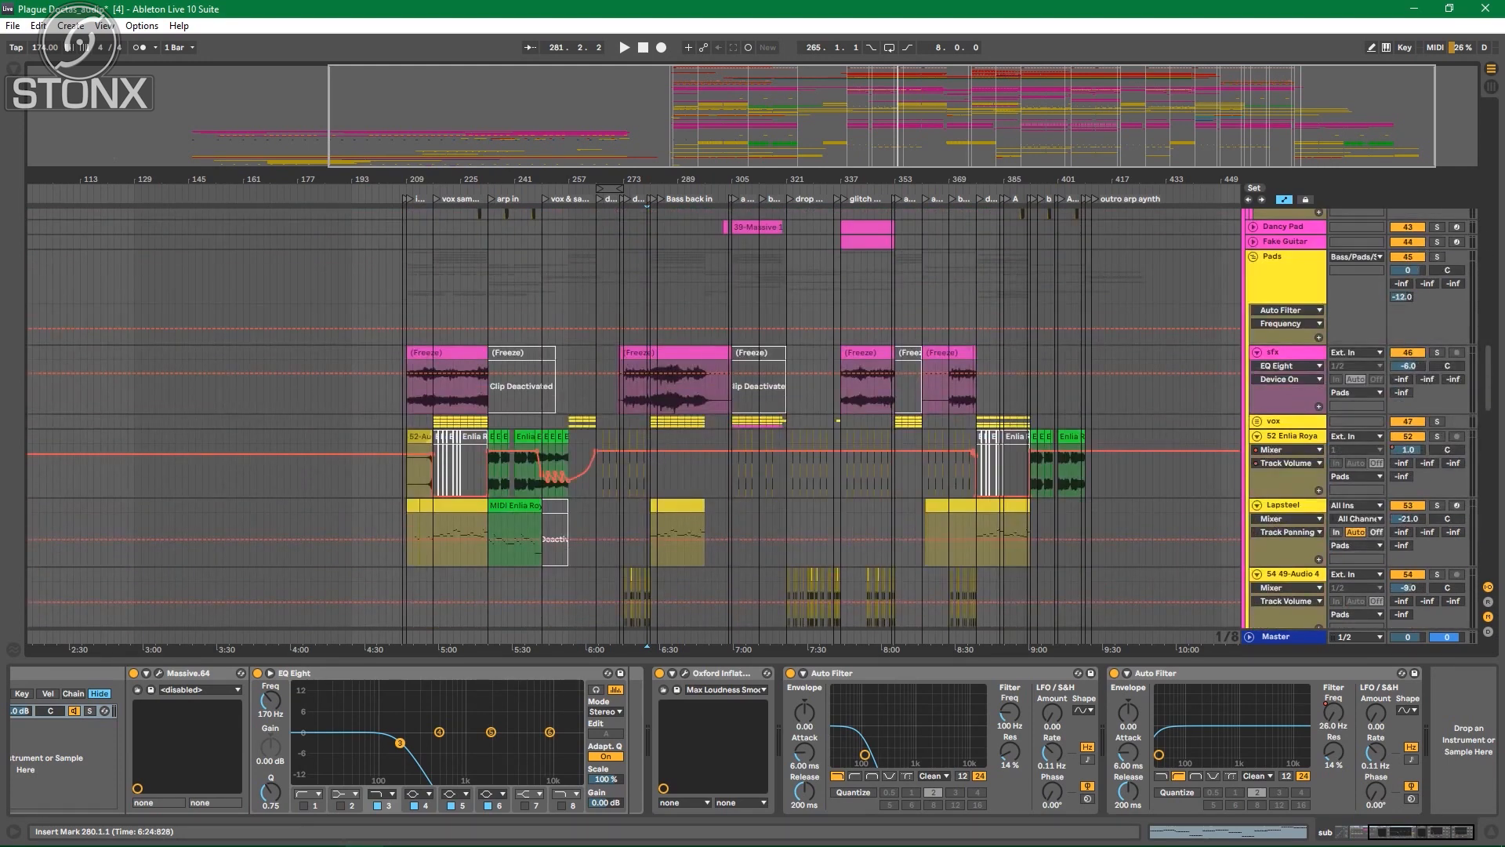
scroll(634, 417, down, 10)
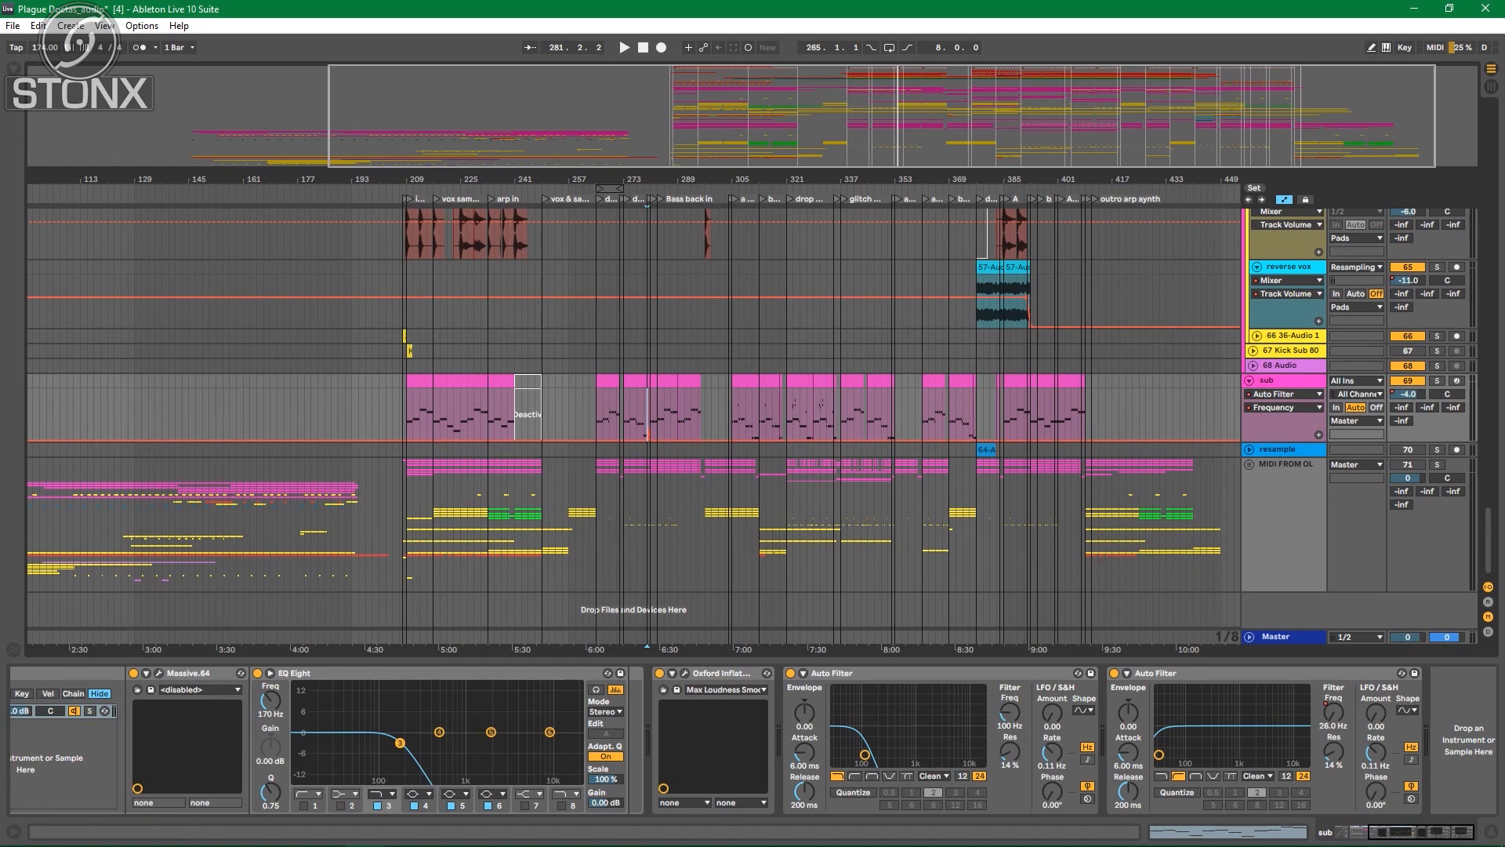
scroll(576, 416, up, 8)
scroll(576, 415, down, 10)
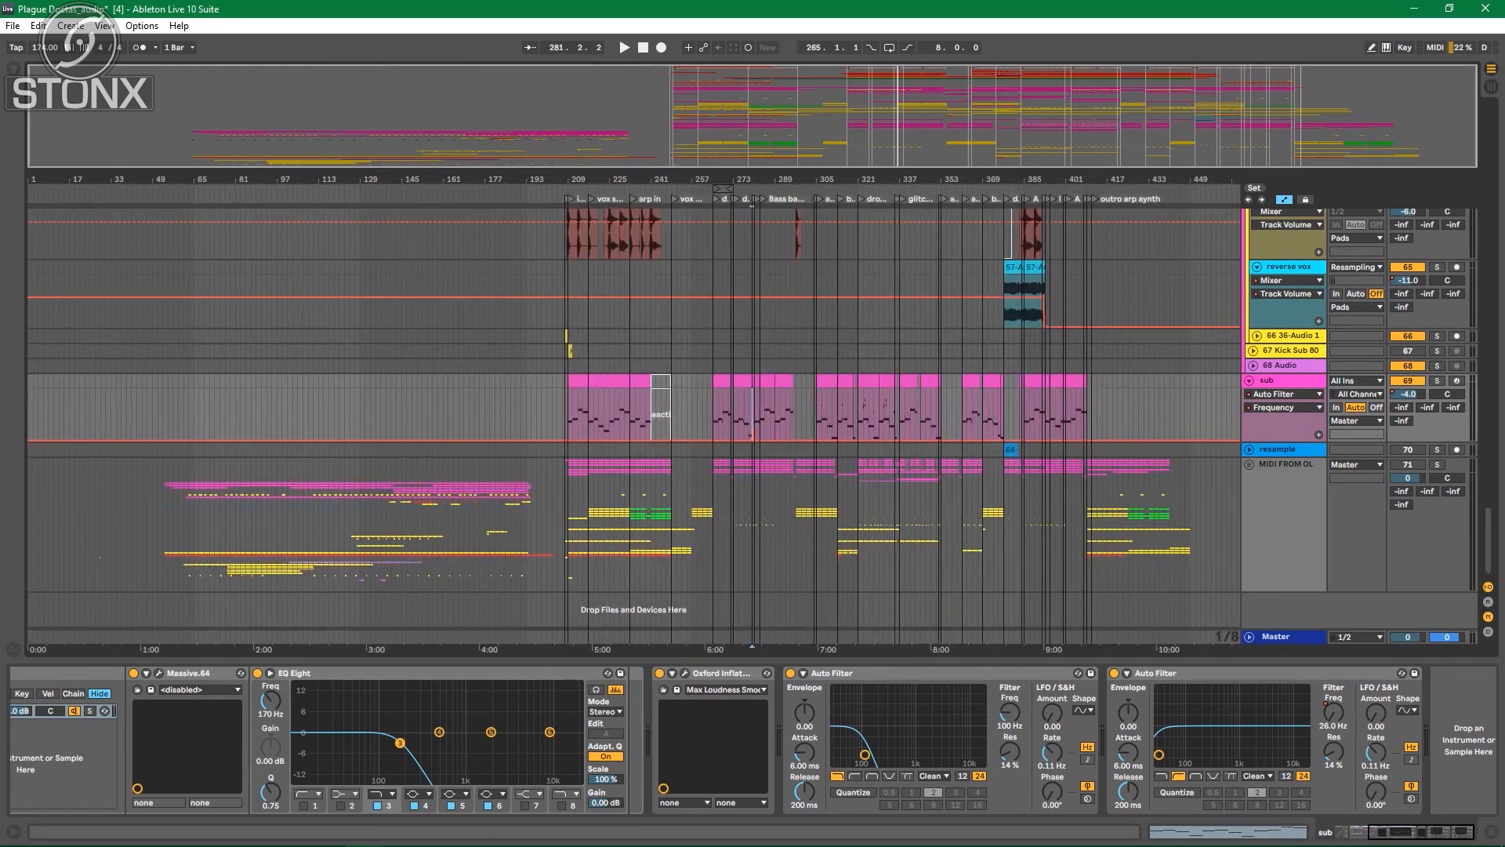
Step: Select the sub track's range from 207.3.3 to 451.1.3 and collapse the Bass/Pads/SFX group to view the whole arrangement
drag(733, 408, 1197, 408)
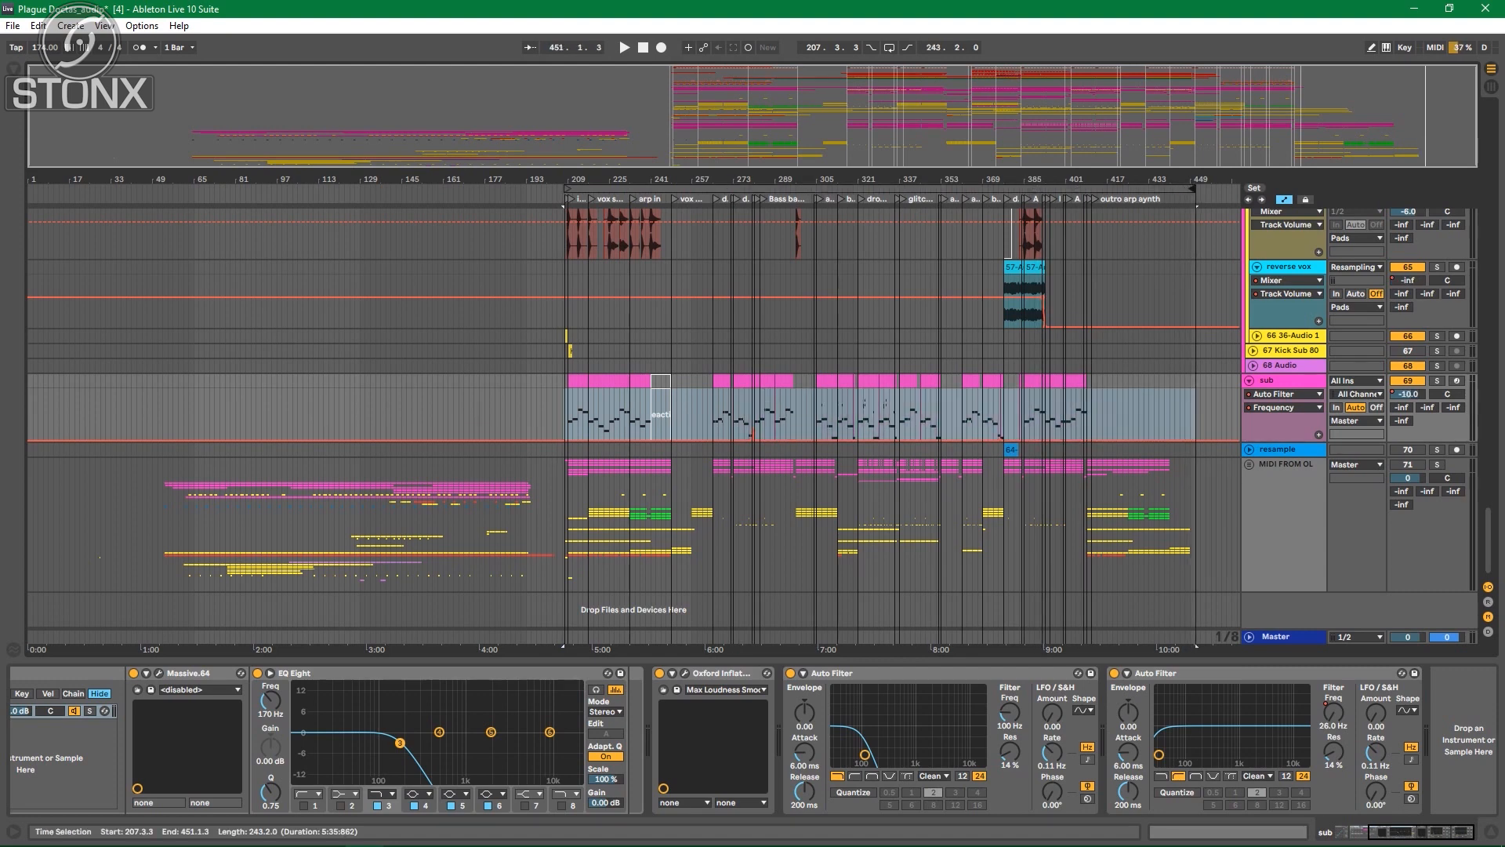
scroll(635, 415, up, 15)
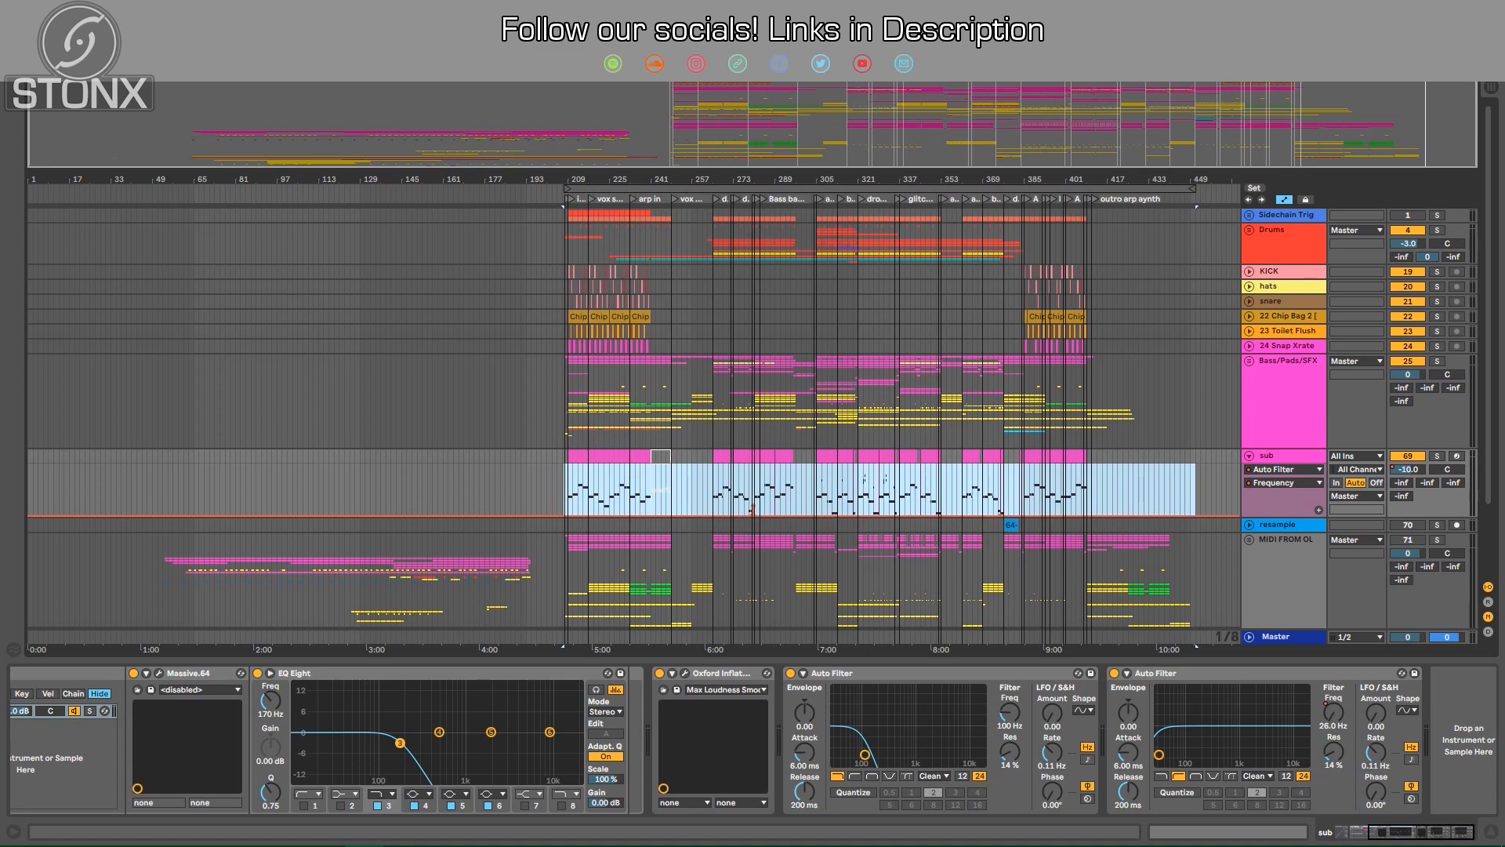
scroll(635, 415, down, 3)
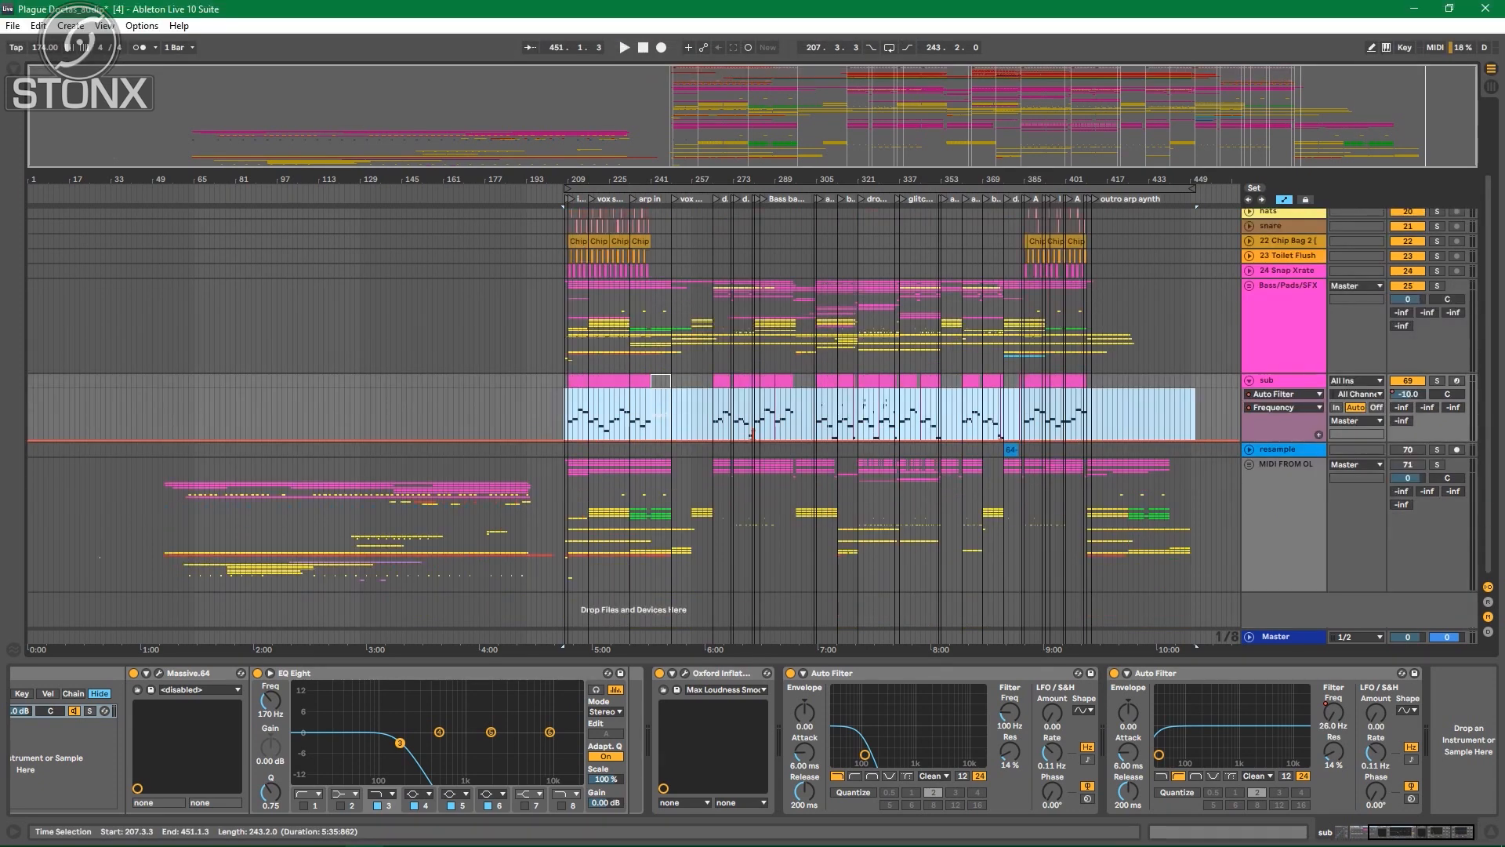